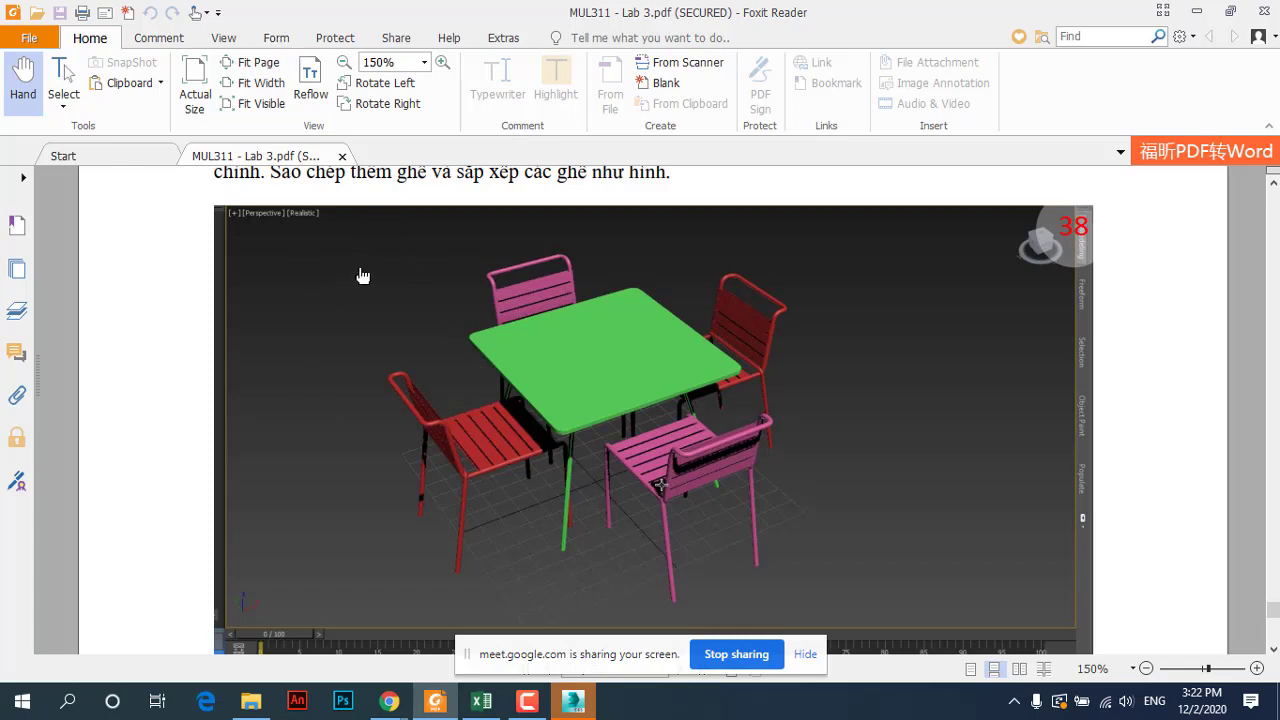
Step: Switch from the Lab 3 PDF to the Google Meet call window in Chrome
click(392, 703)
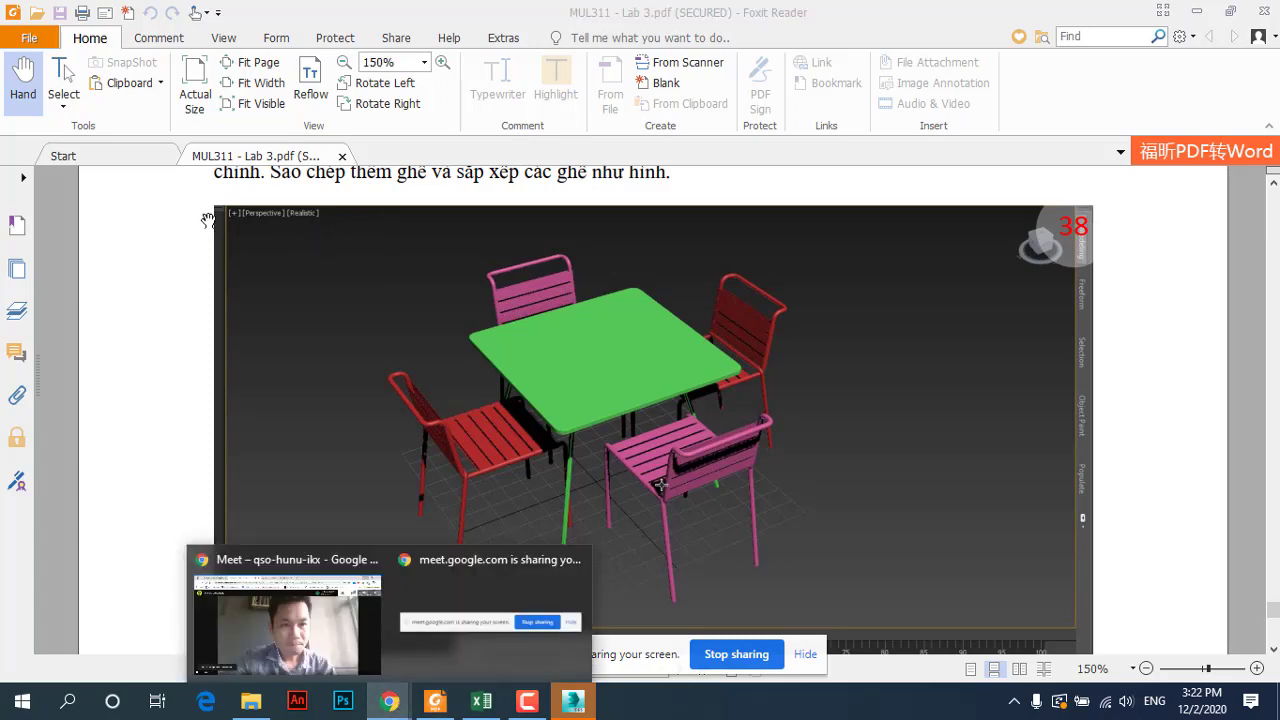
scroll(459, 318, up, 3)
scroll(459, 318, up, 5)
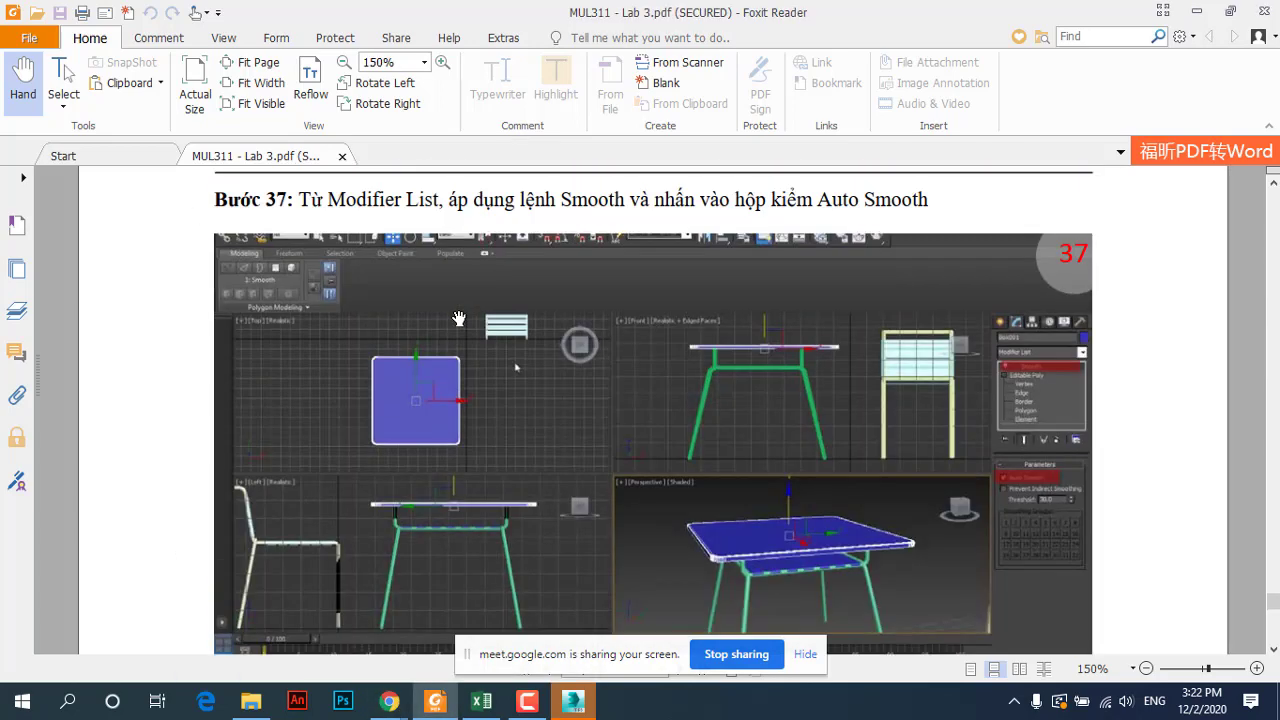
scroll(459, 318, up, 4)
scroll(540, 368, down, 3)
scroll(540, 471, down, 7)
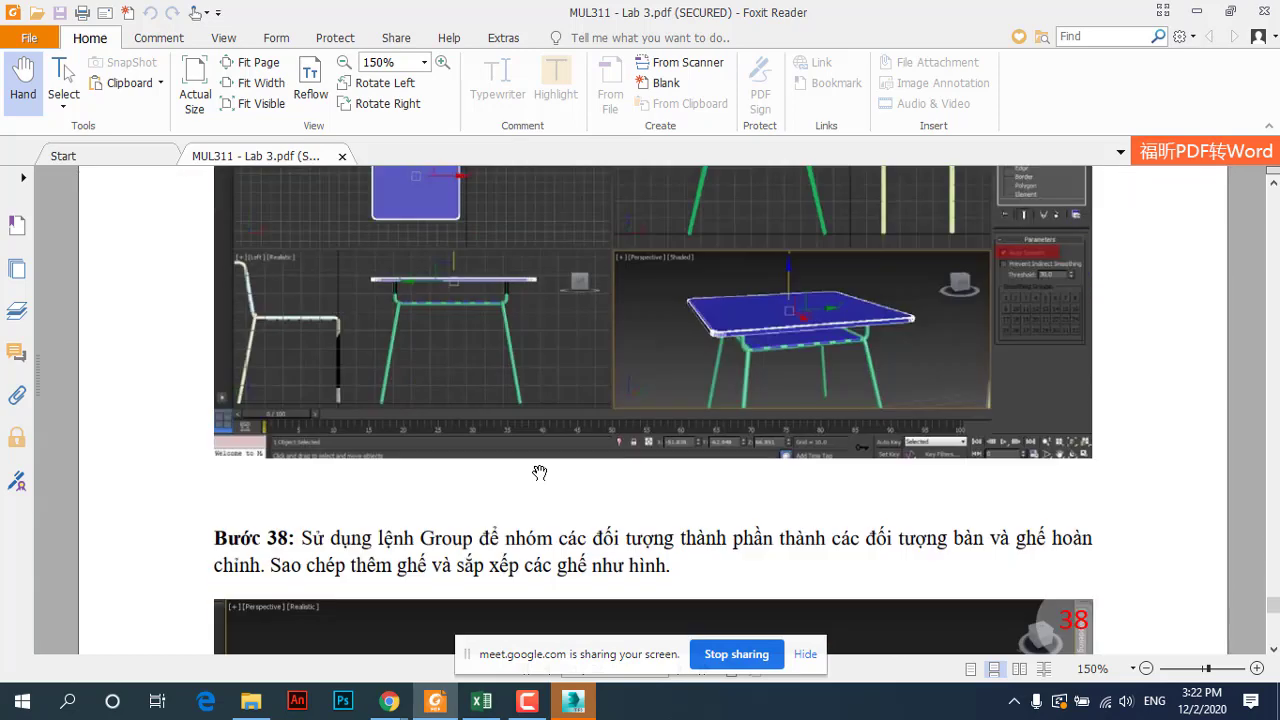
scroll(540, 472, down, 3)
scroll(540, 472, down, 3)
mouse_move(389, 701)
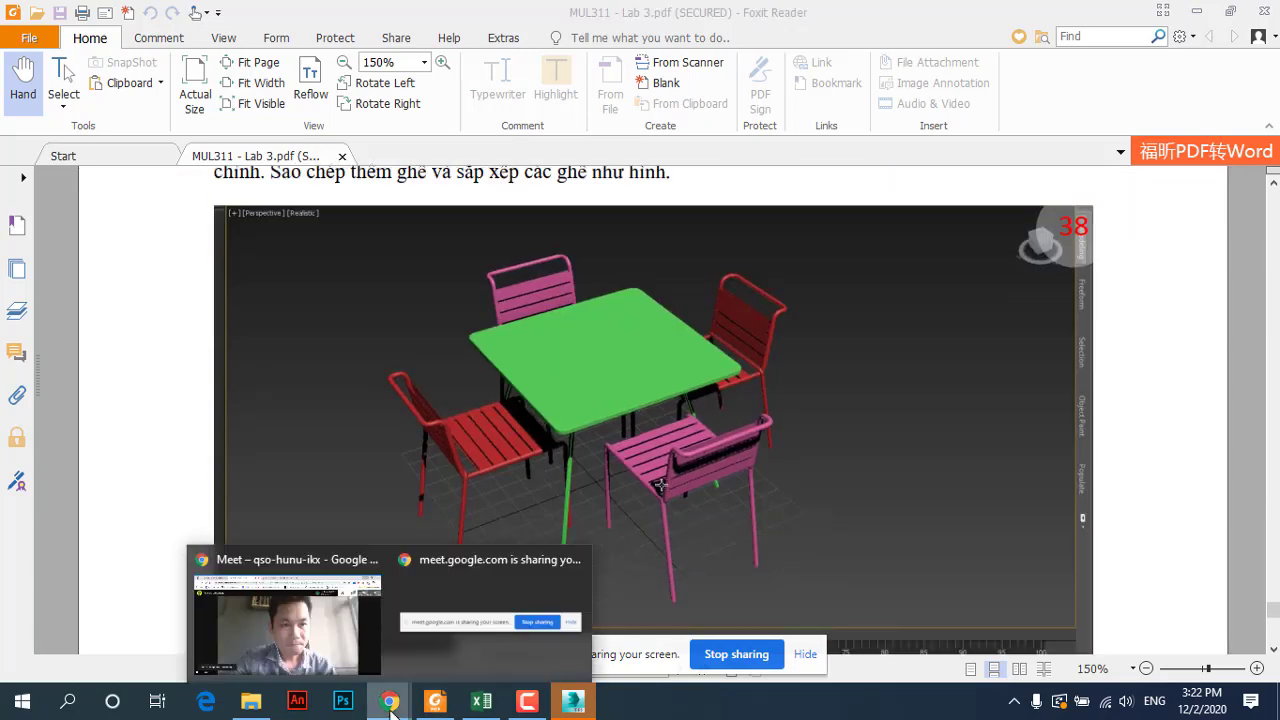
click(324, 658)
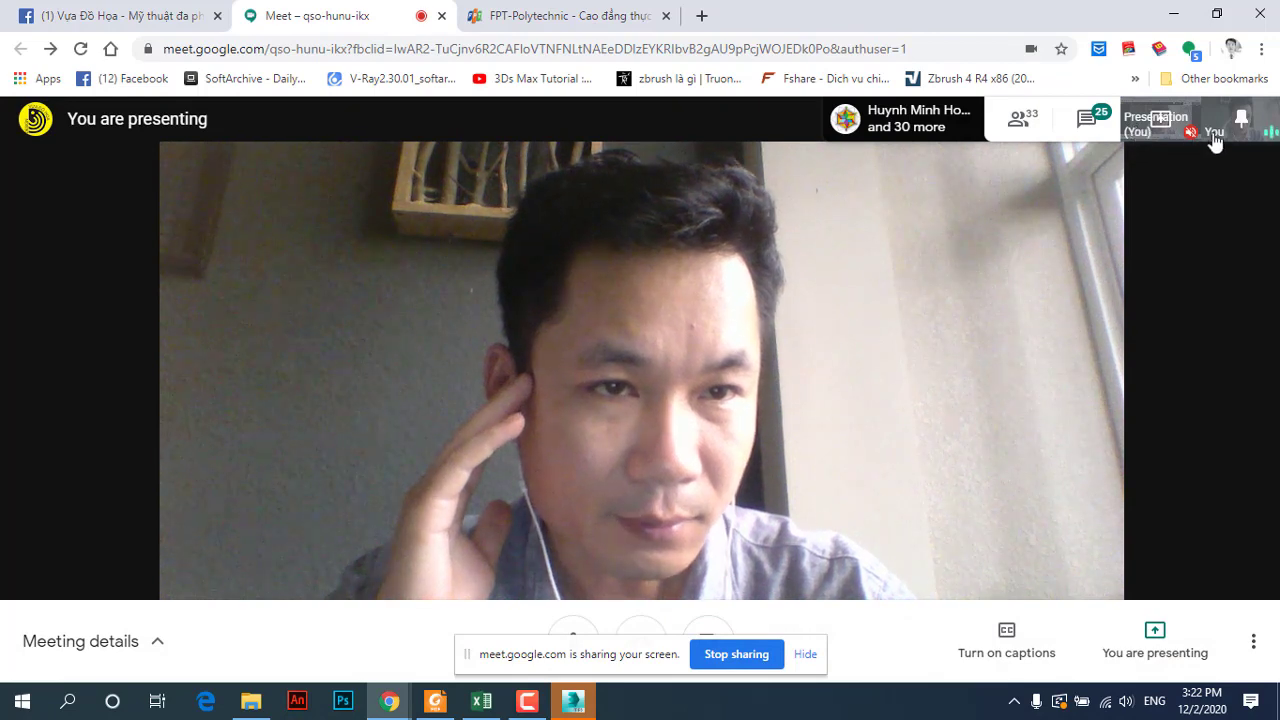
Step: Switch the main view to the shared screen, then paste and delete an e-mail address in chat
click(1160, 140)
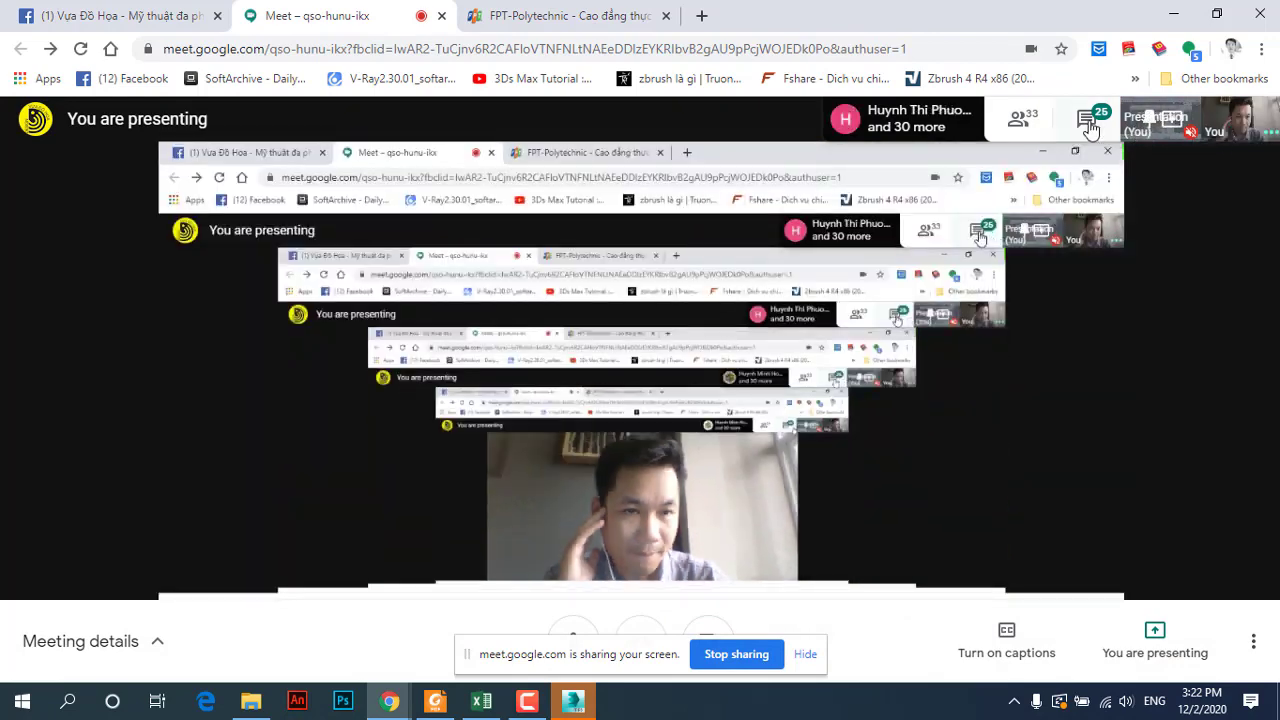
click(1088, 120)
click(1090, 650)
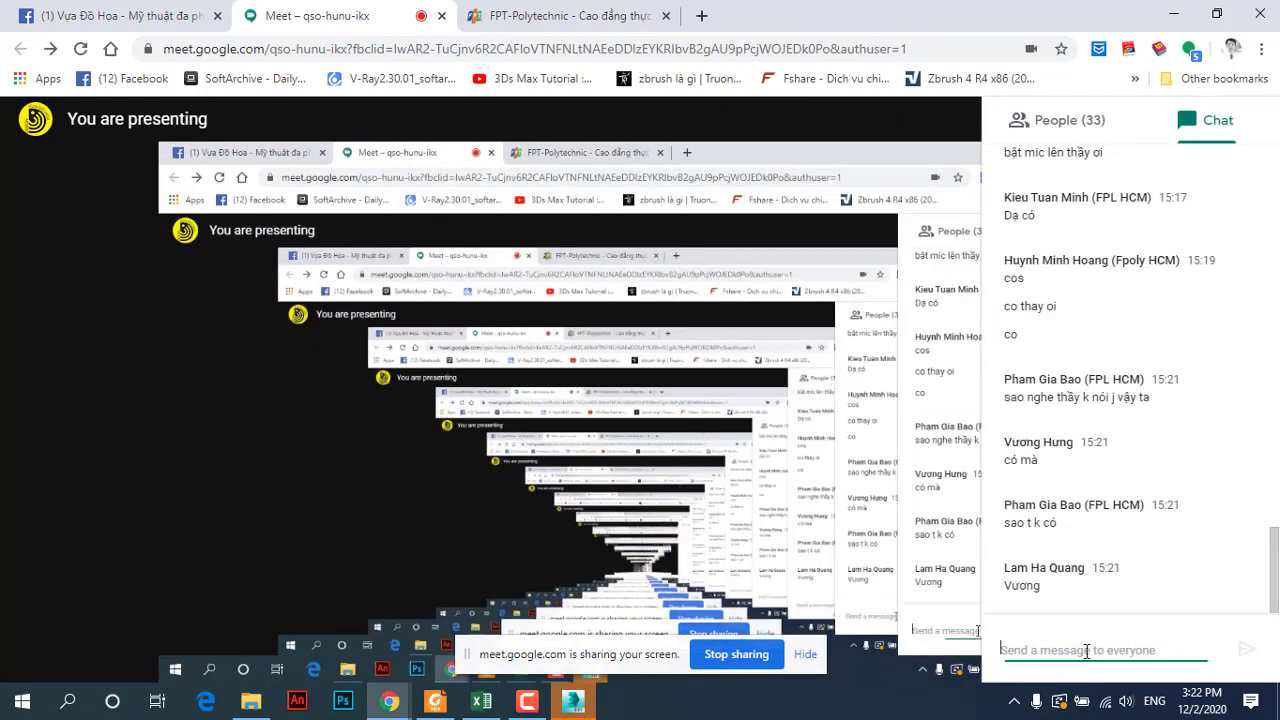
key(ctrl+v)
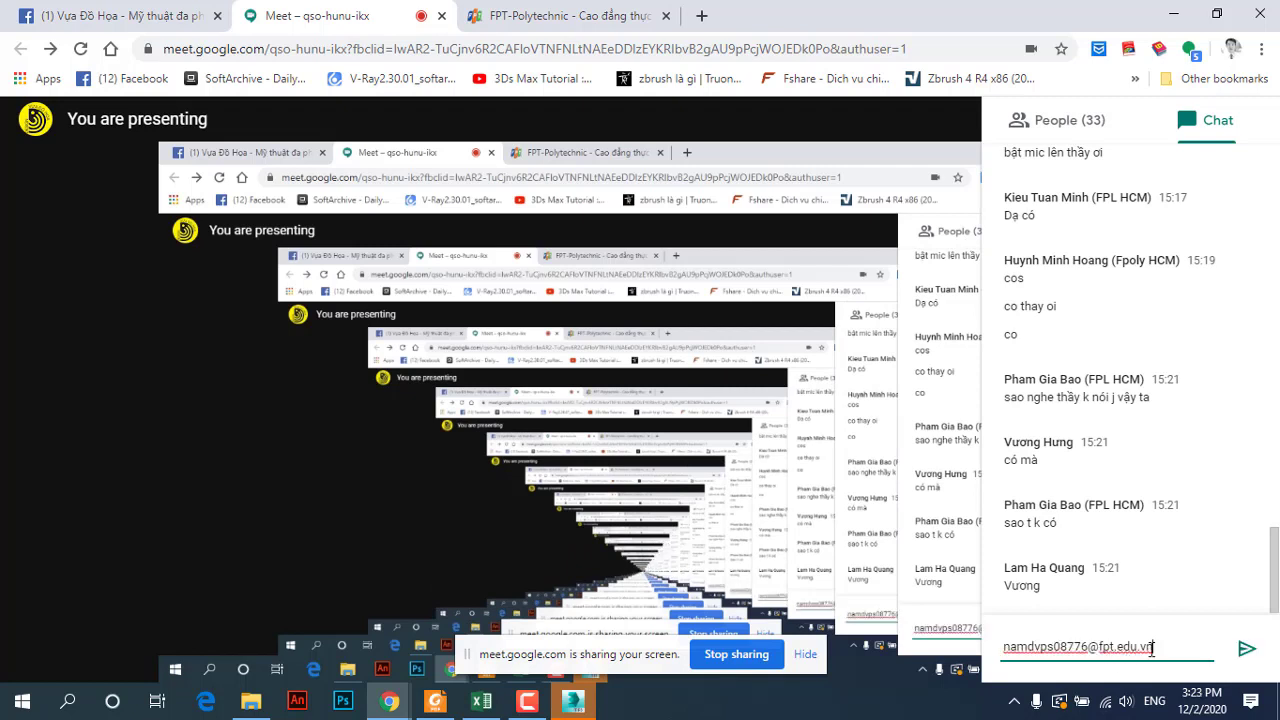
drag(1154, 648, 856, 642)
key(BackSpace)
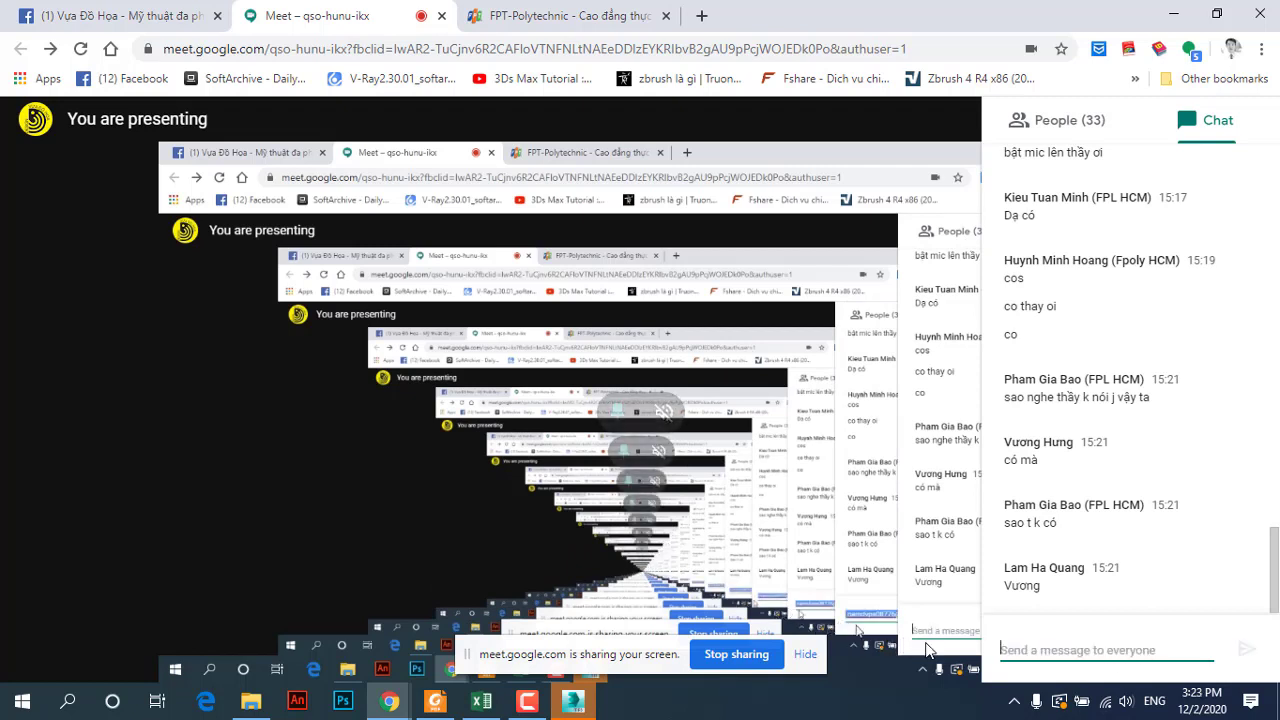
Step: Show the participant list, pin the camera video, and minimize the call to reveal the PDF
click(1100, 122)
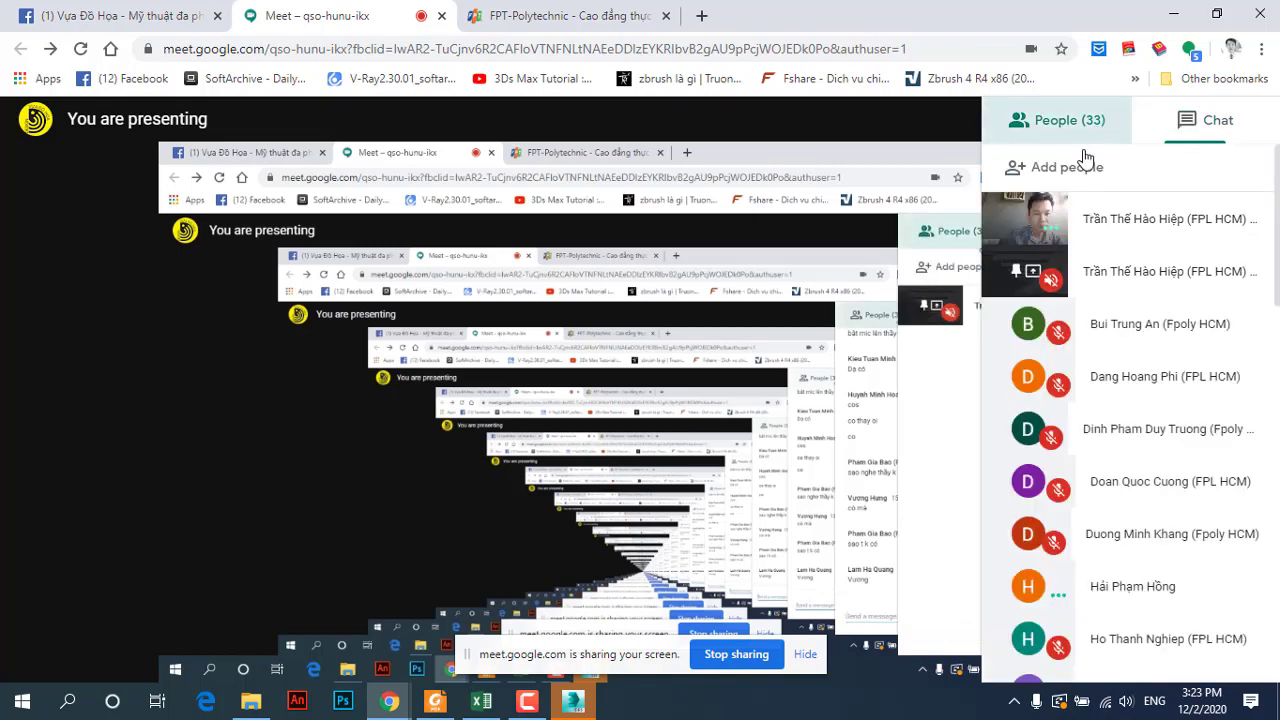
click(1016, 270)
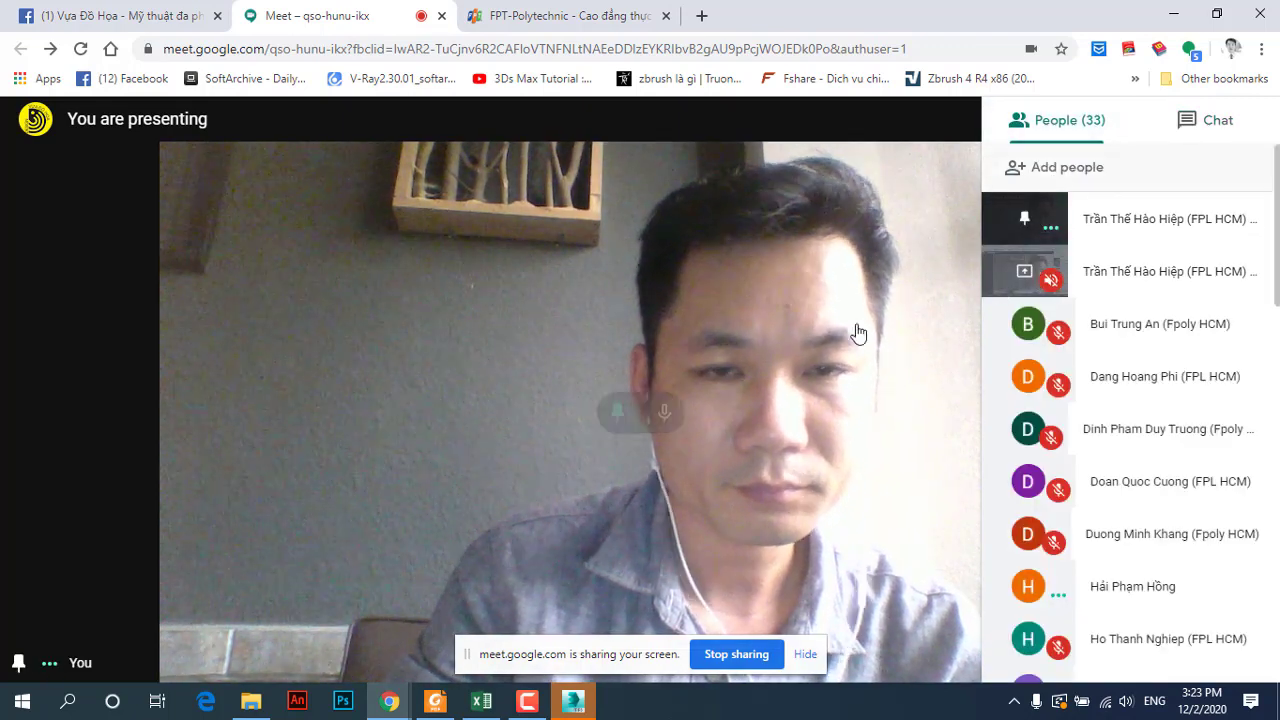
click(1173, 14)
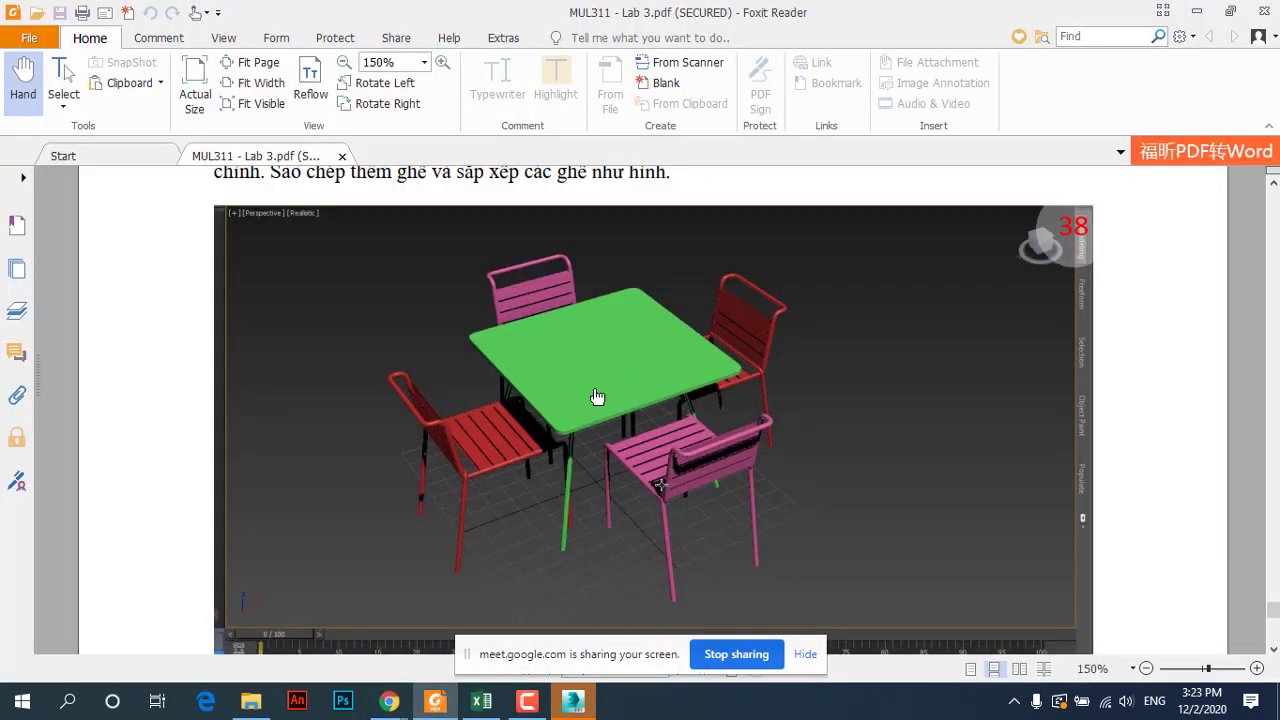
Step: Scroll the lab PDF back past Bước 26 to Bước 1's Plane of Length 46, Width 41
scroll(343, 285, up, 1)
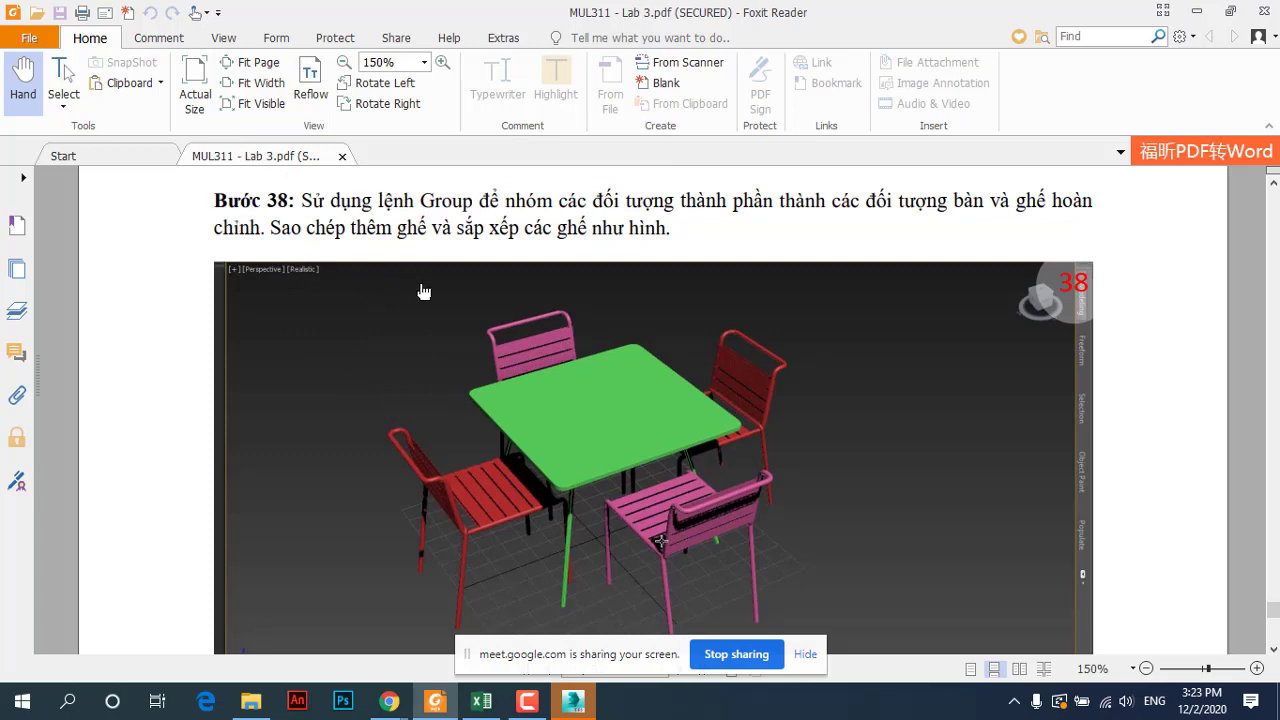
scroll(751, 454, down, 2)
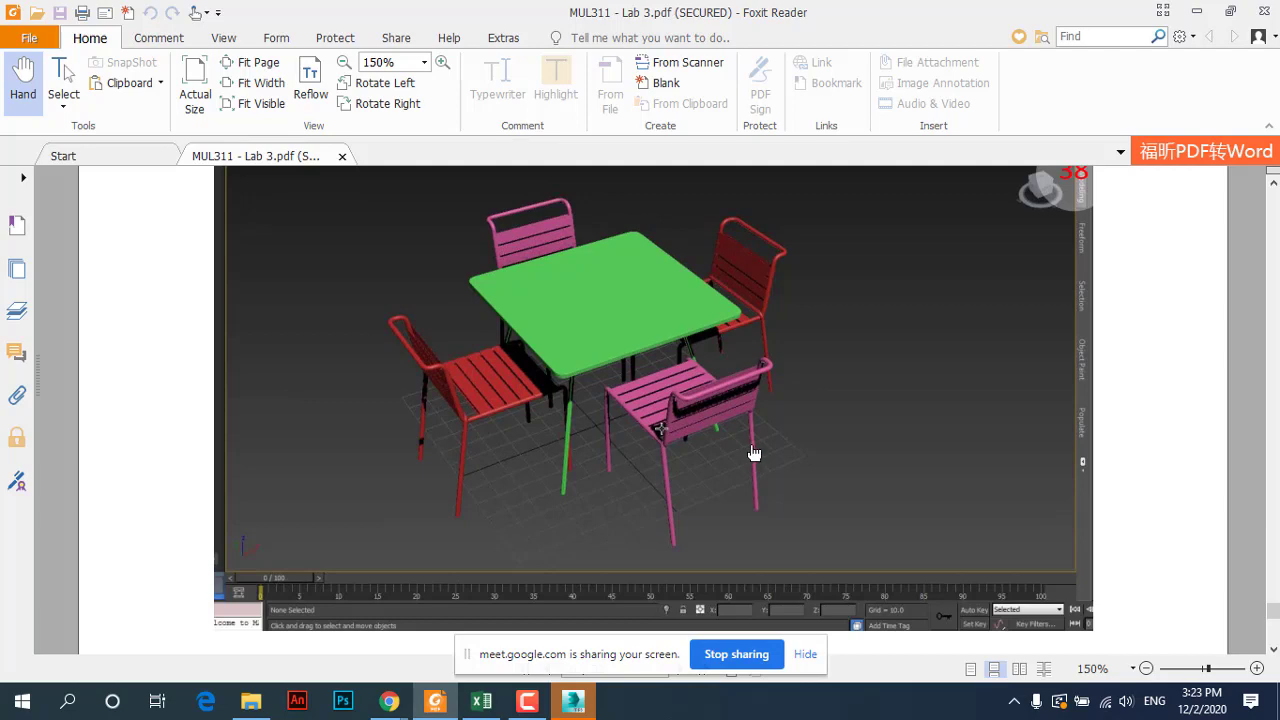
scroll(757, 430, down, 3)
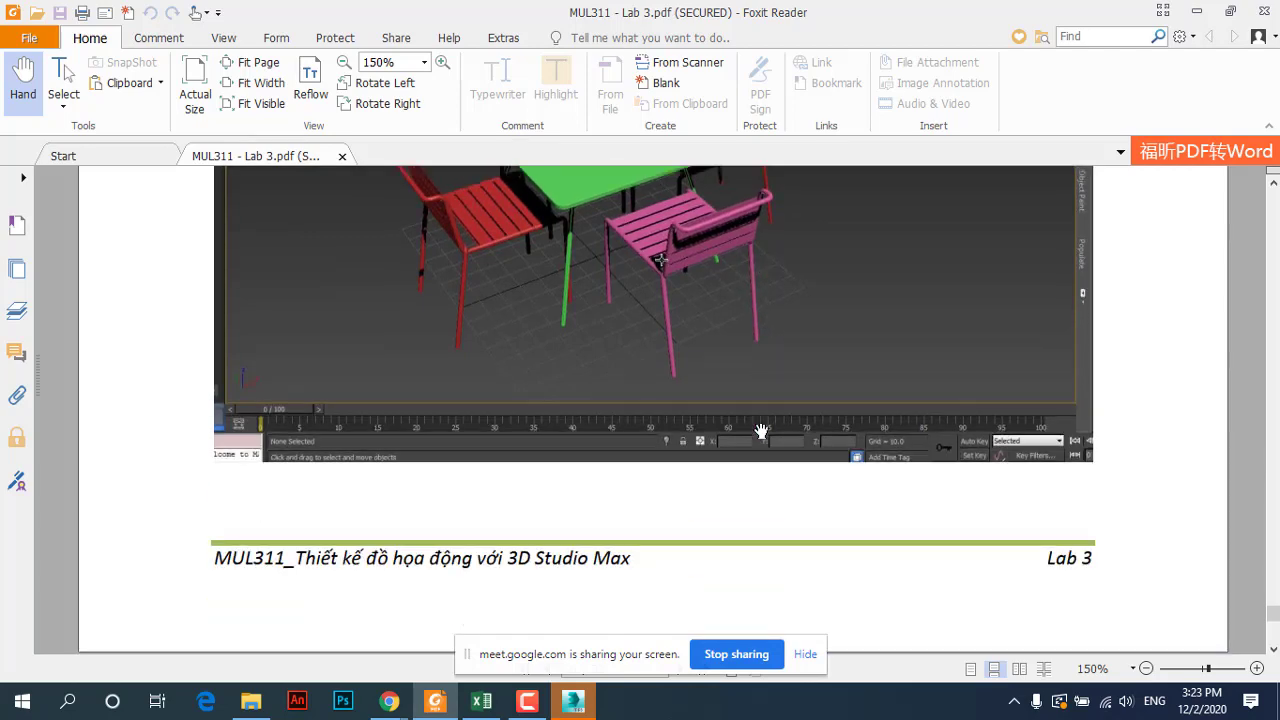
scroll(762, 430, down, 10)
scroll(762, 420, up, 5)
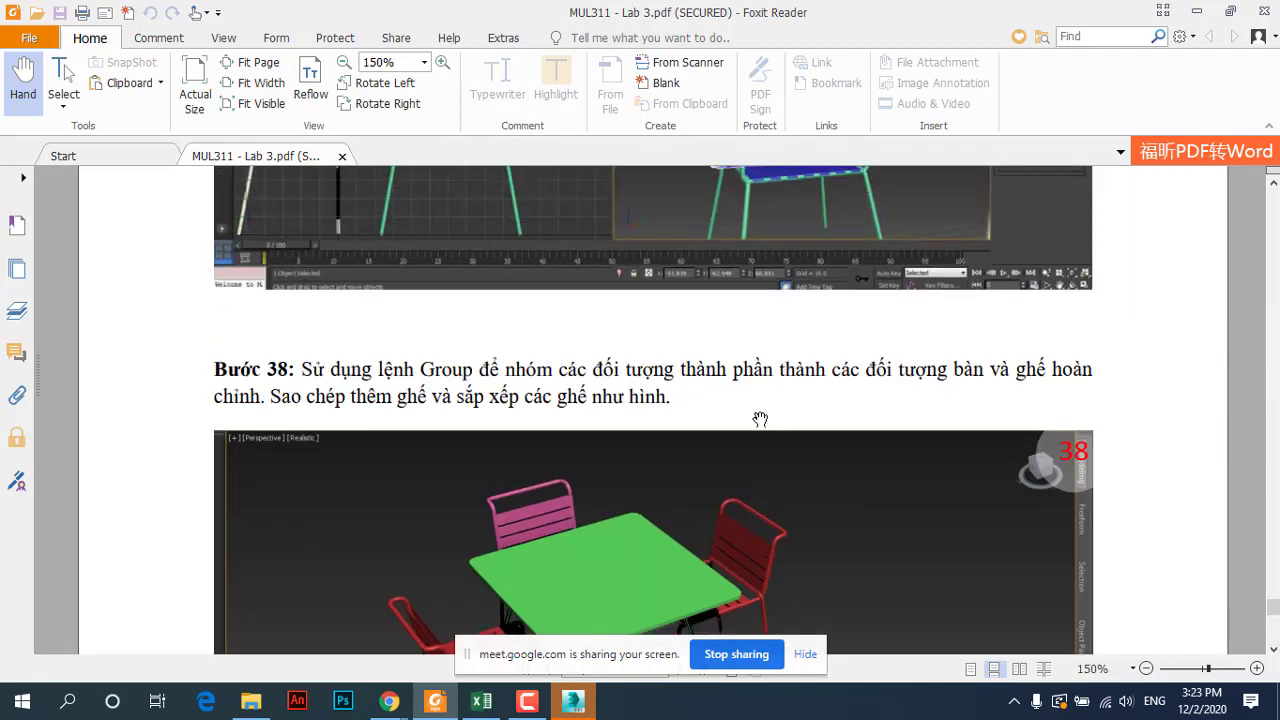
scroll(760, 418, down, 8)
scroll(762, 416, up, 4)
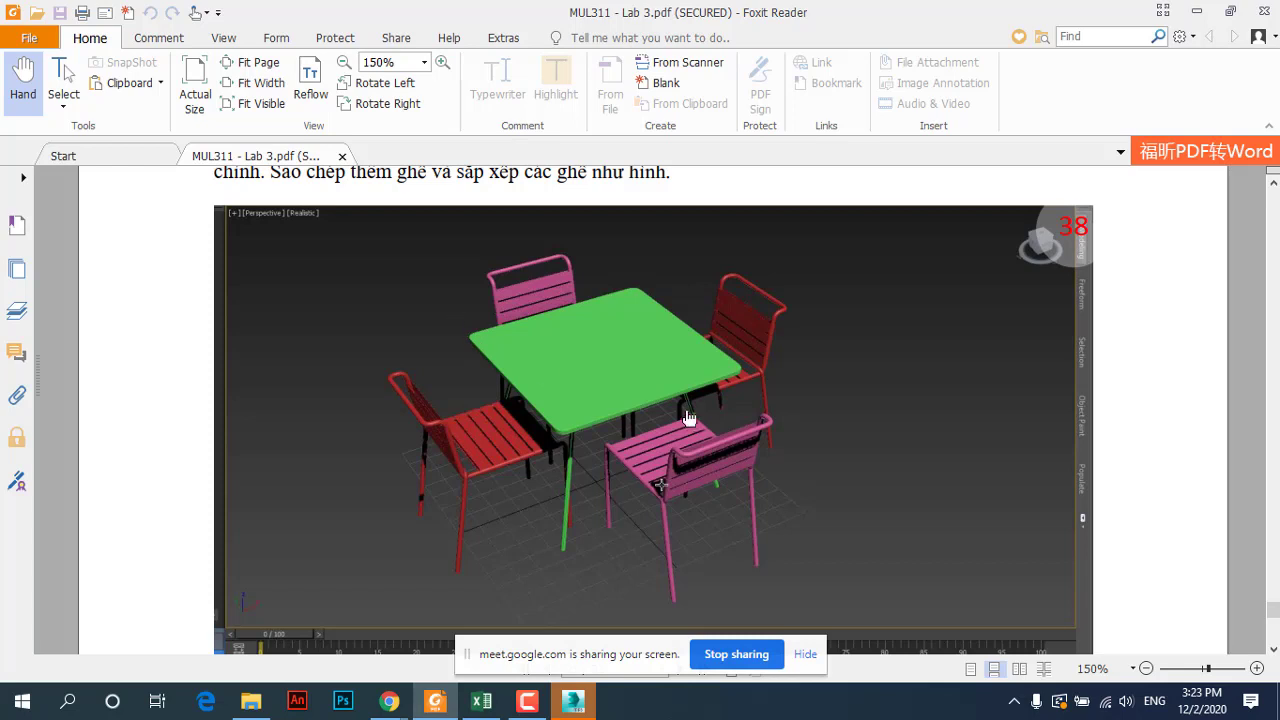
scroll(695, 420, up, 2)
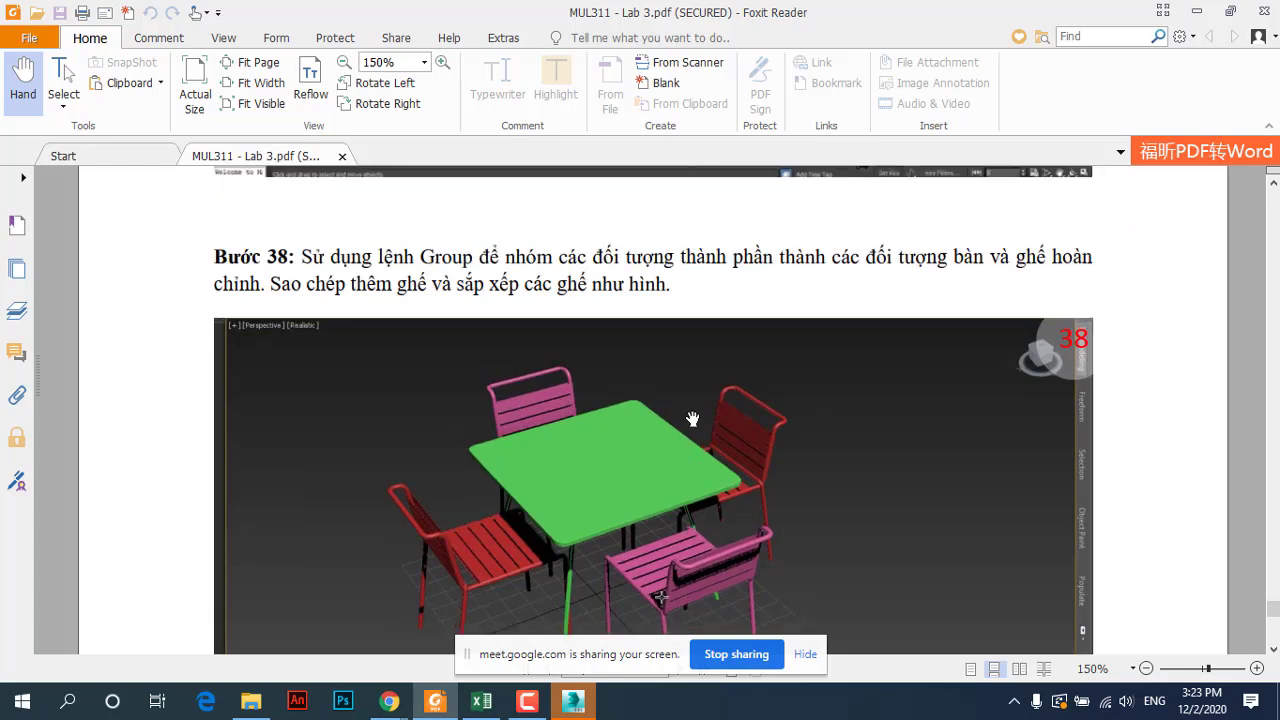
scroll(692, 418, down, 2)
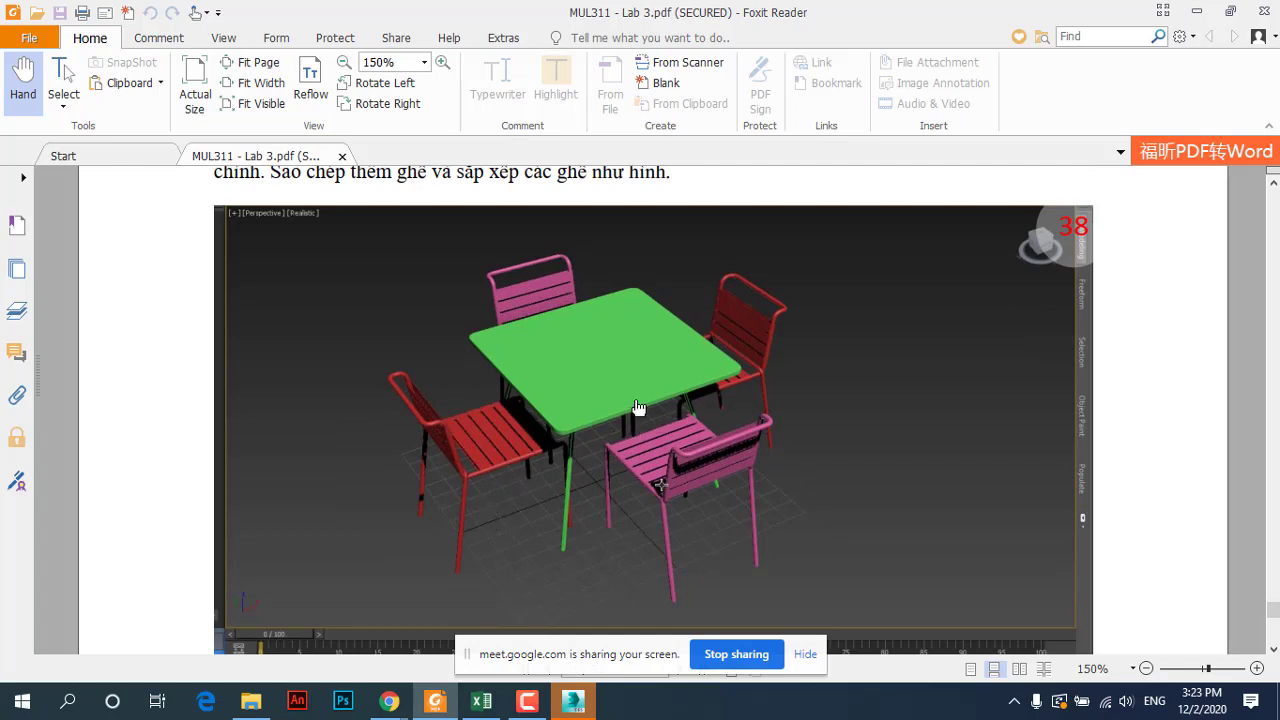
scroll(668, 368, up, 4)
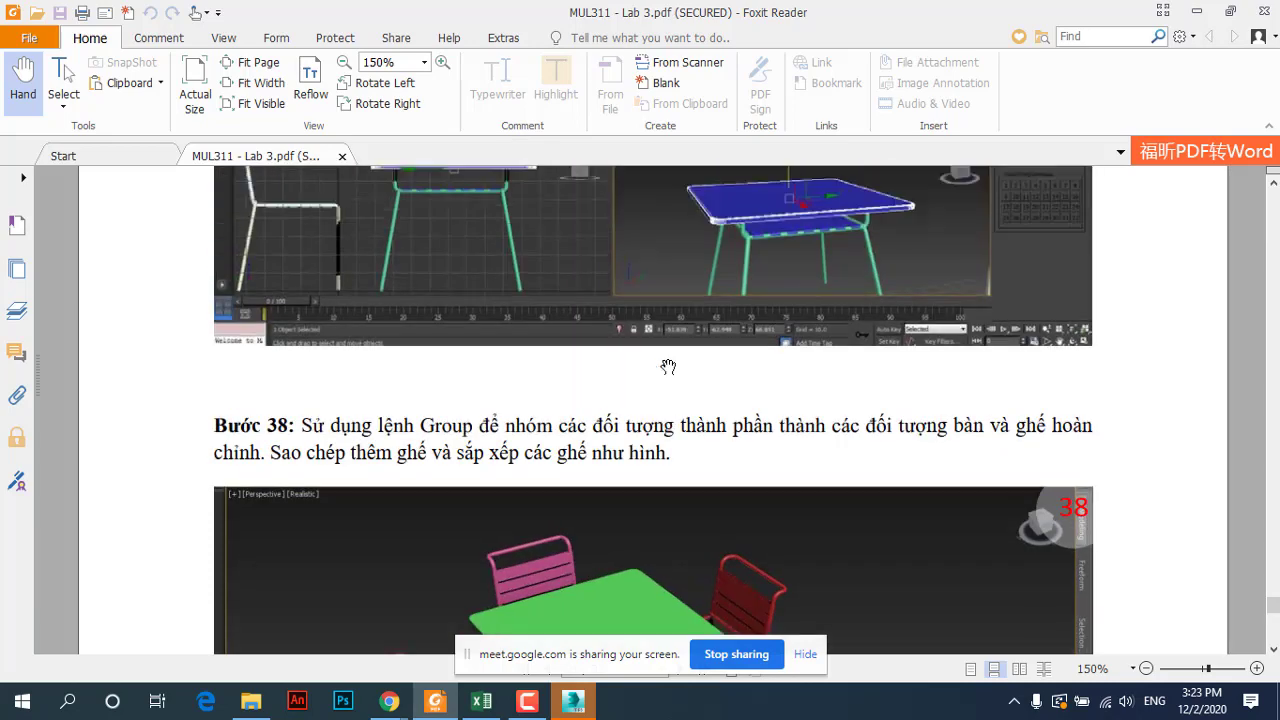
scroll(668, 368, up, 5)
scroll(1063, 450, up, 4)
scroll(1063, 450, up, 4)
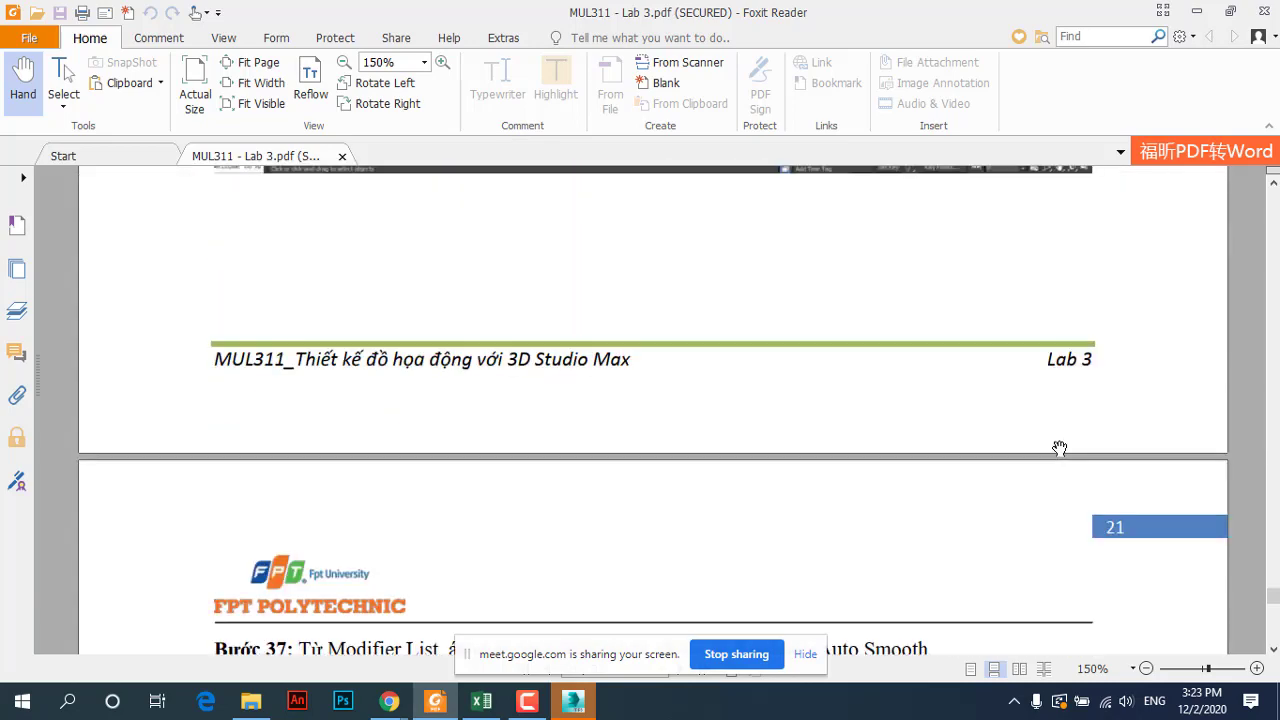
scroll(1060, 449, up, 5)
scroll(1060, 447, up, 5)
scroll(1060, 447, up, 5)
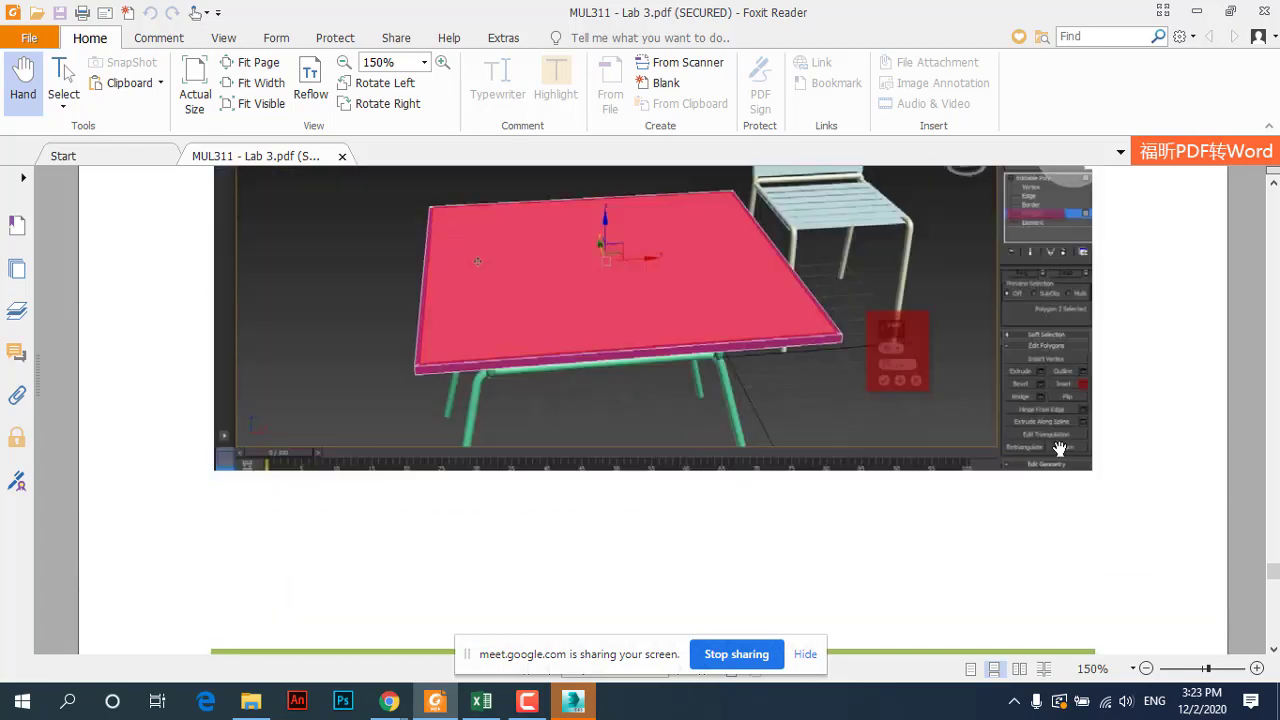
scroll(1060, 447, up, 5)
scroll(1060, 448, up, 5)
scroll(1058, 450, up, 5)
scroll(1058, 450, up, 5)
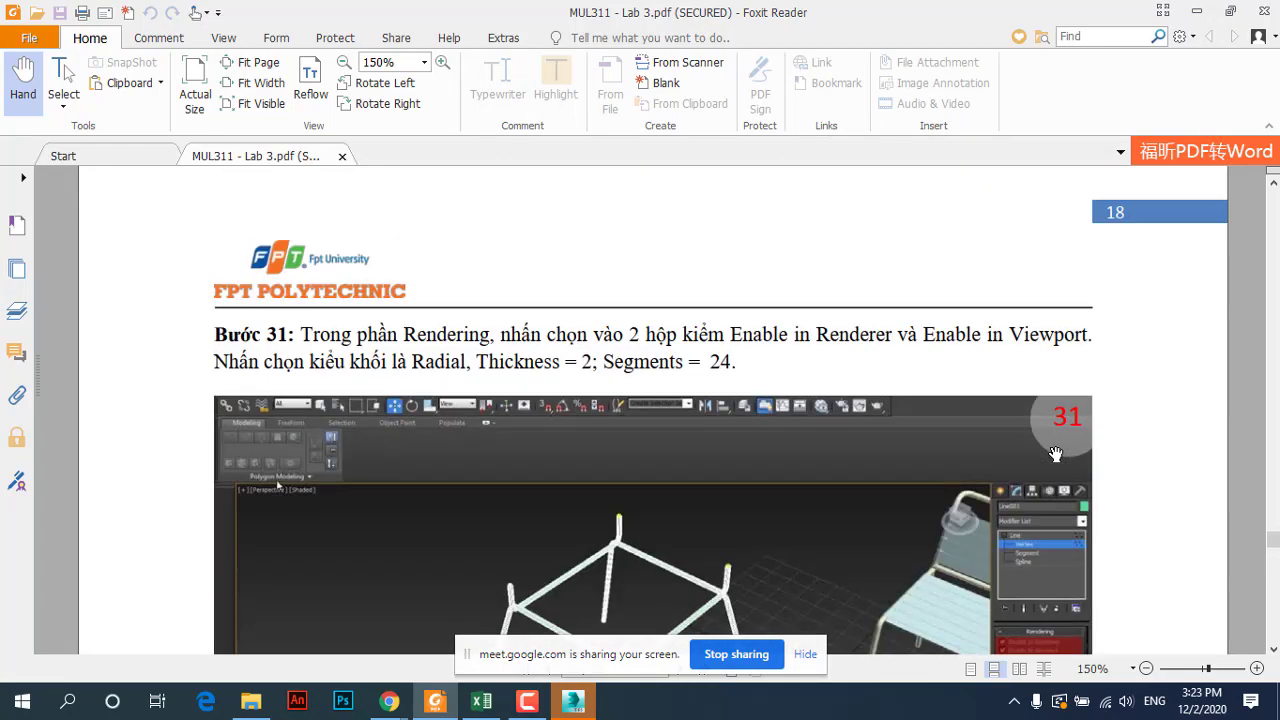
scroll(1060, 450, up, 5)
scroll(1062, 452, up, 5)
scroll(1066, 454, up, 5)
scroll(1069, 455, up, 5)
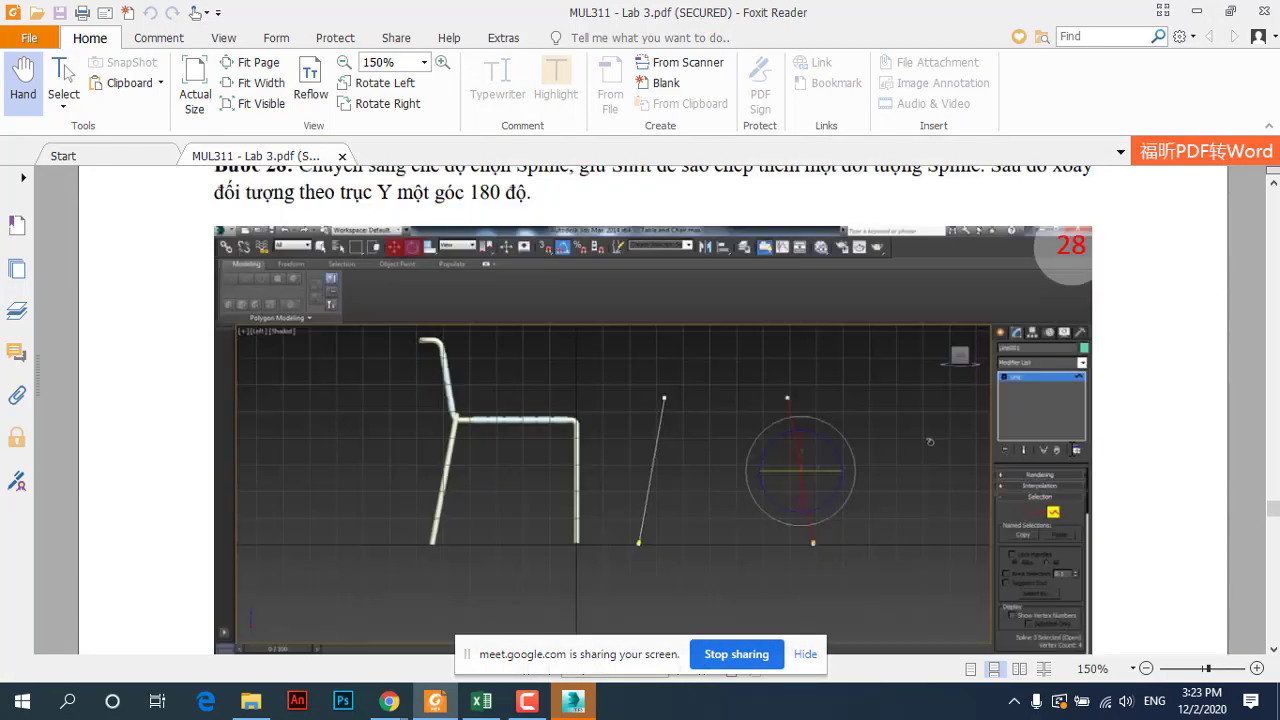
scroll(1072, 454, up, 5)
scroll(1076, 453, up, 5)
scroll(1082, 452, up, 5)
scroll(1082, 452, up, 5)
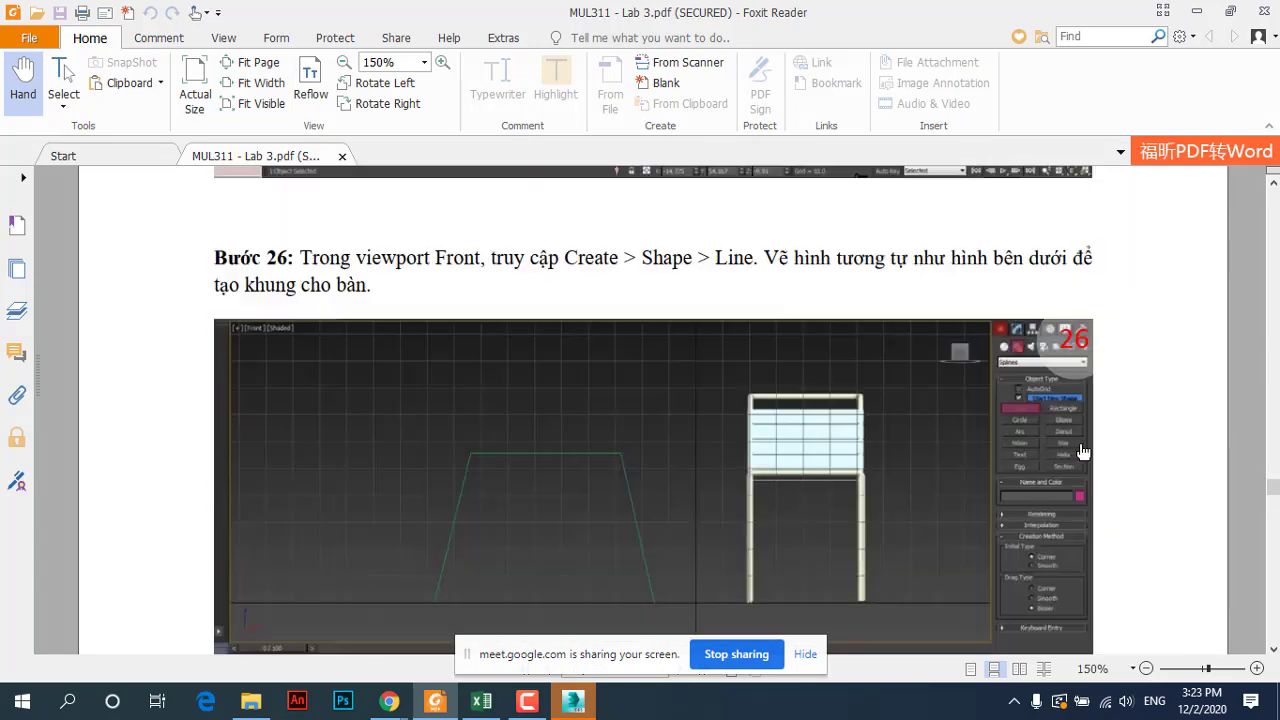
scroll(1082, 452, up, 5)
Step: Highlight Bước 1's key terms: Front viewport, Plane, Length 46, Width 41, and segment settings
drag(1274, 487, 1252, 234)
scroll(929, 295, down, 3)
scroll(908, 316, down, 3)
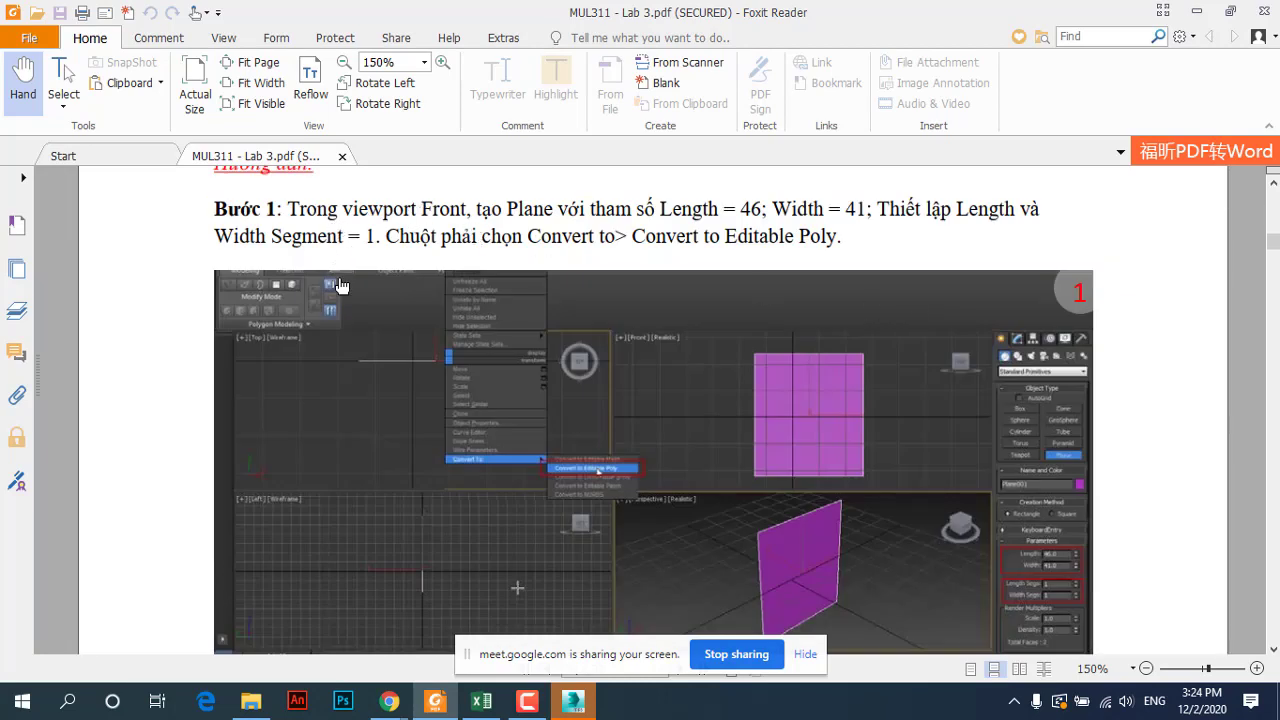
drag(340, 285, 340, 282)
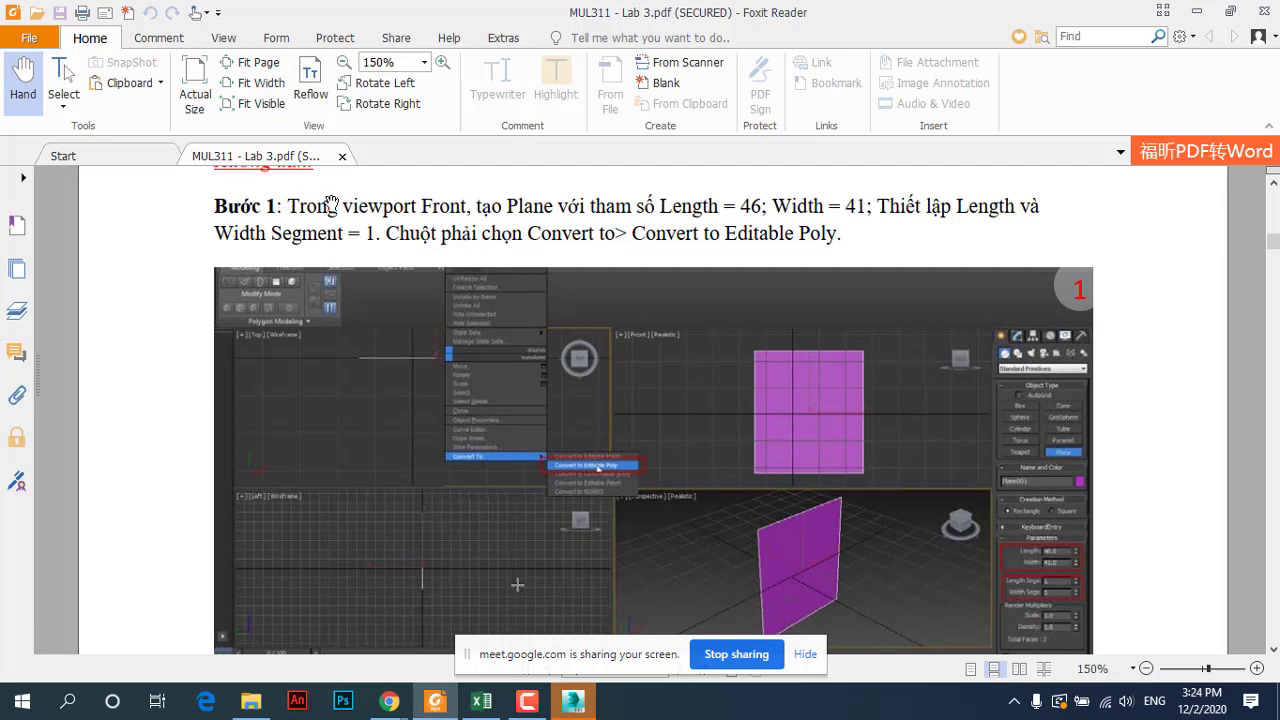
drag(346, 204, 465, 205)
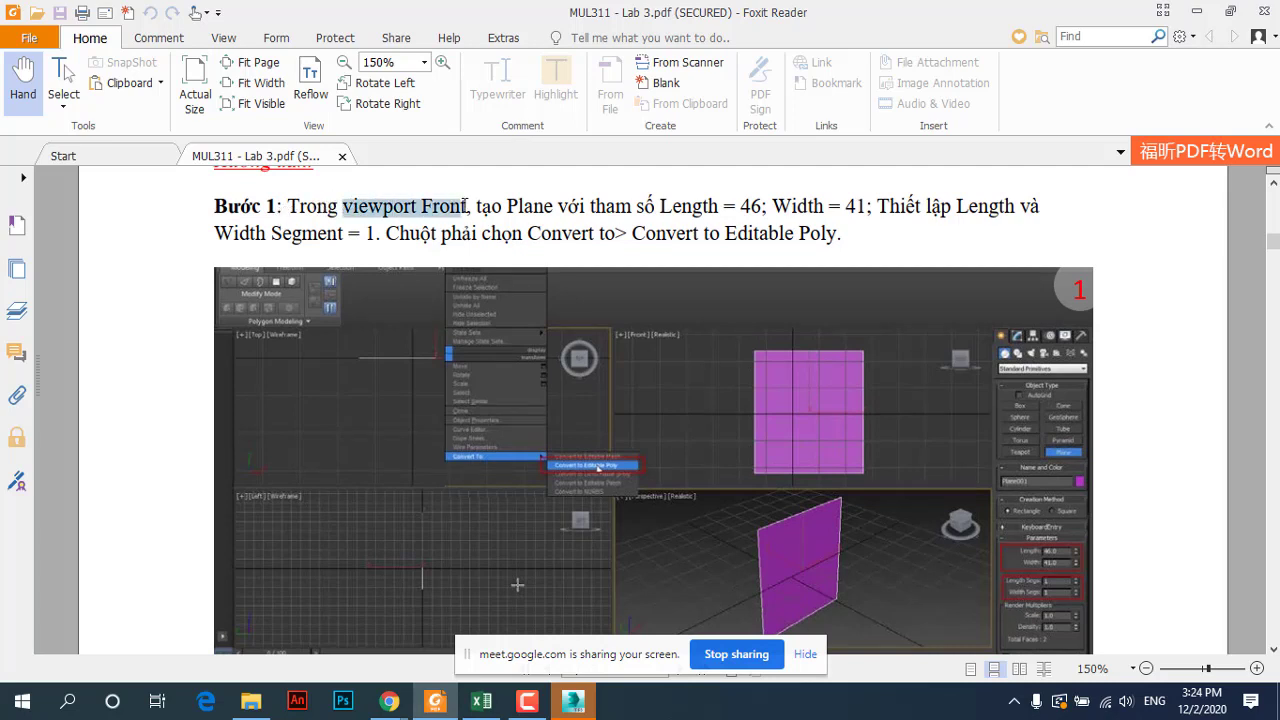
double_click(522, 207)
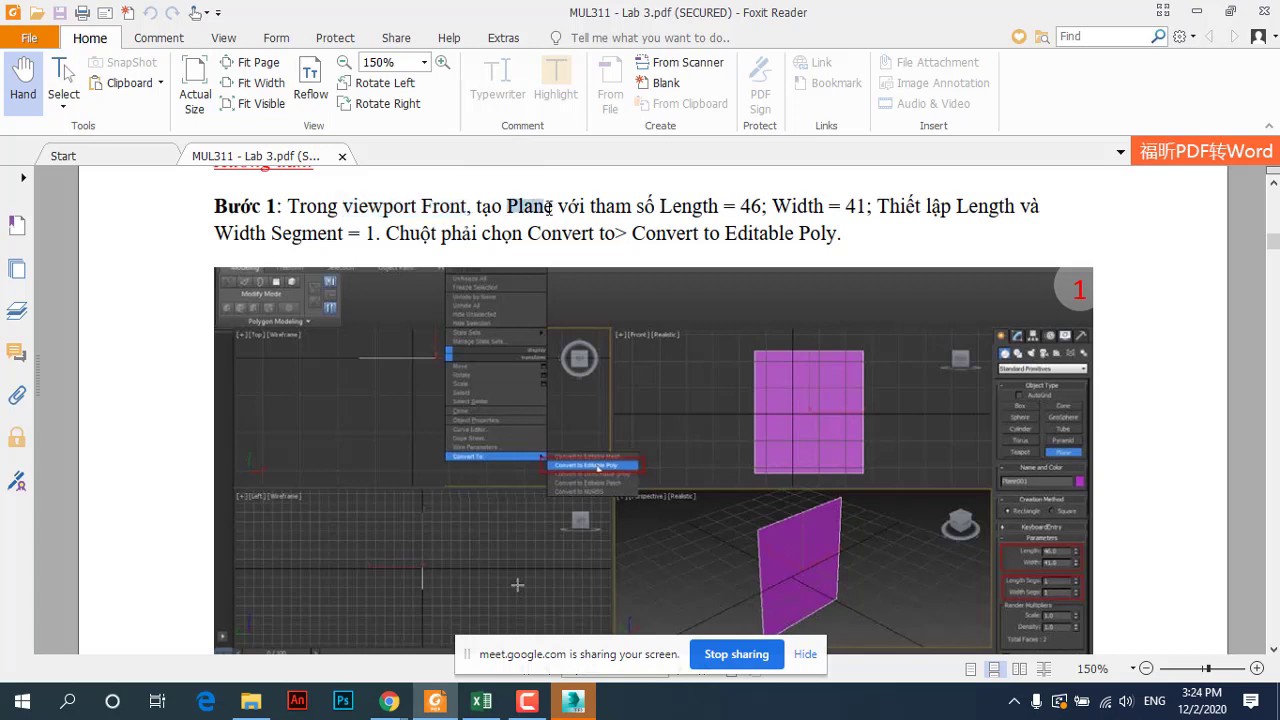
click(663, 206)
drag(663, 206, 768, 205)
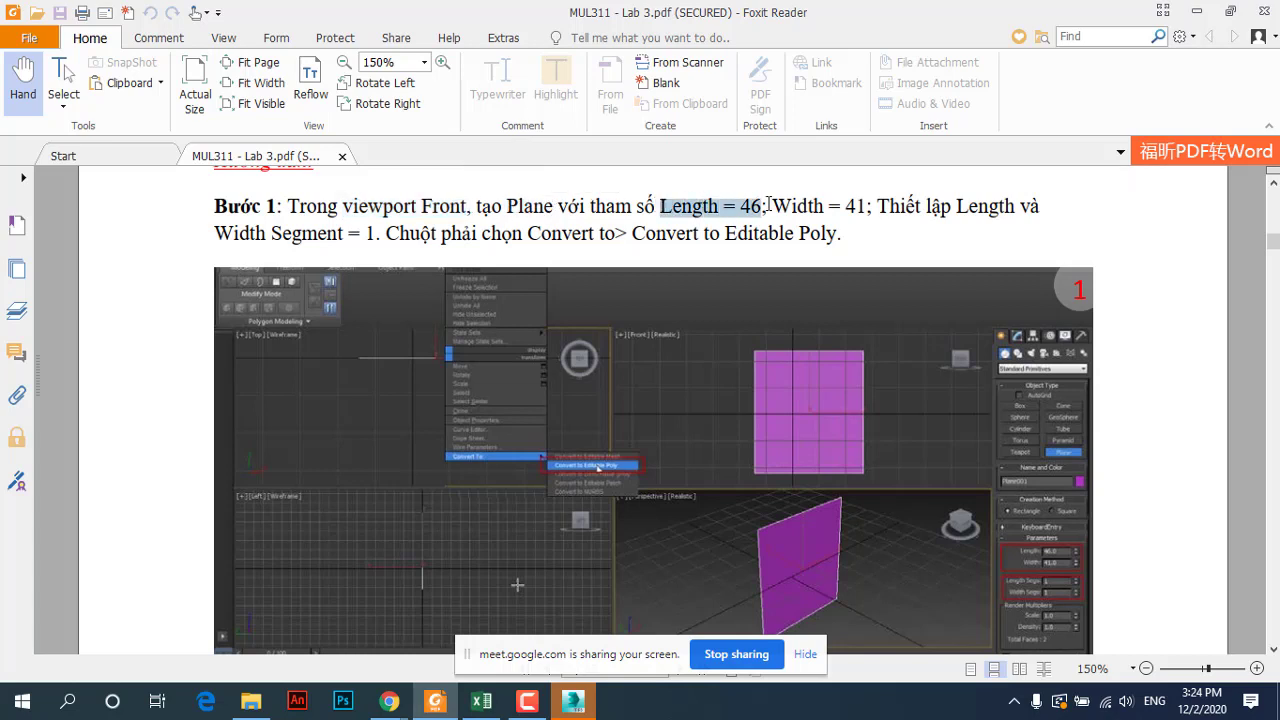
double_click(854, 206)
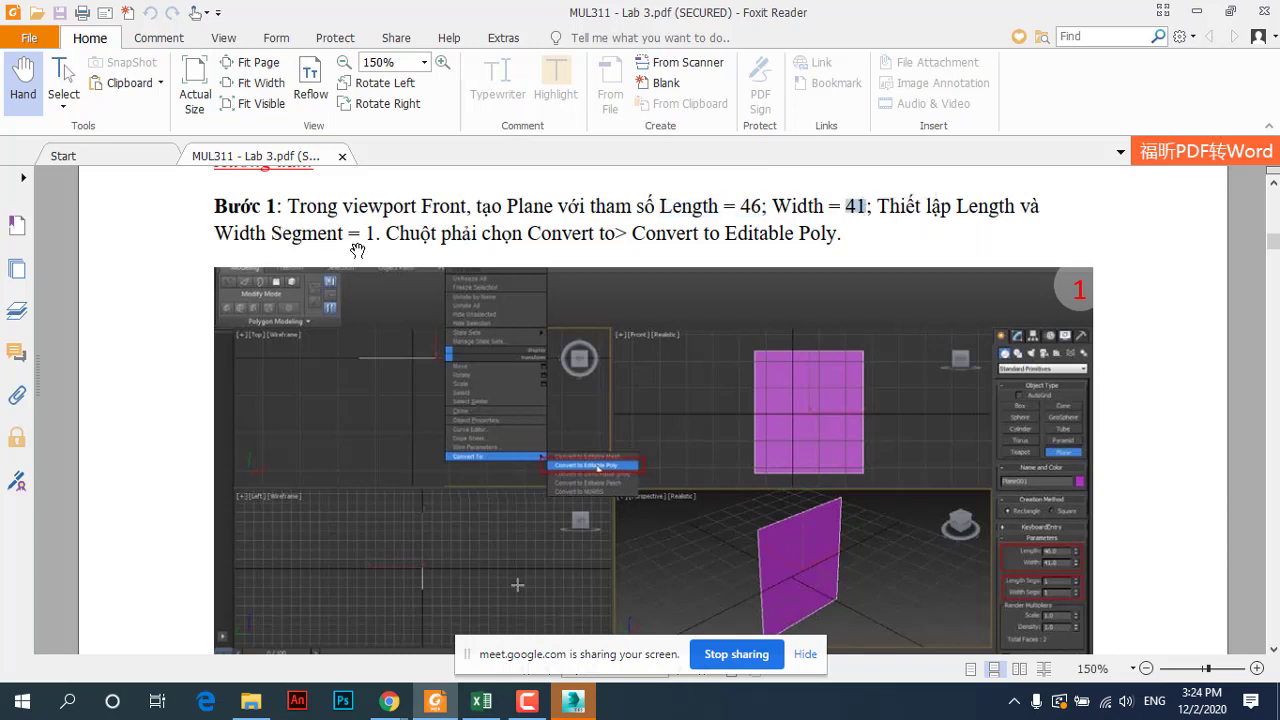
mouse_move(376, 233)
mouse_down()
mouse_move(220, 217)
mouse_move(218, 232)
mouse_up()
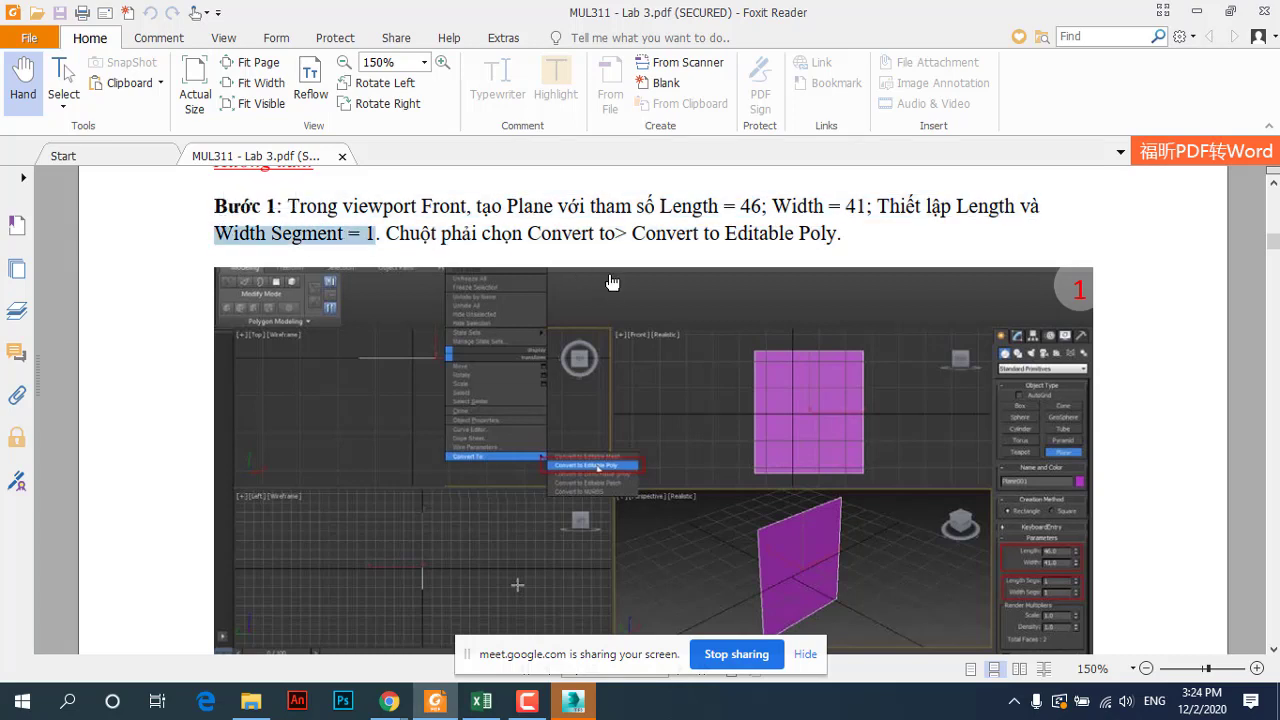
scroll(845, 243, down, 1)
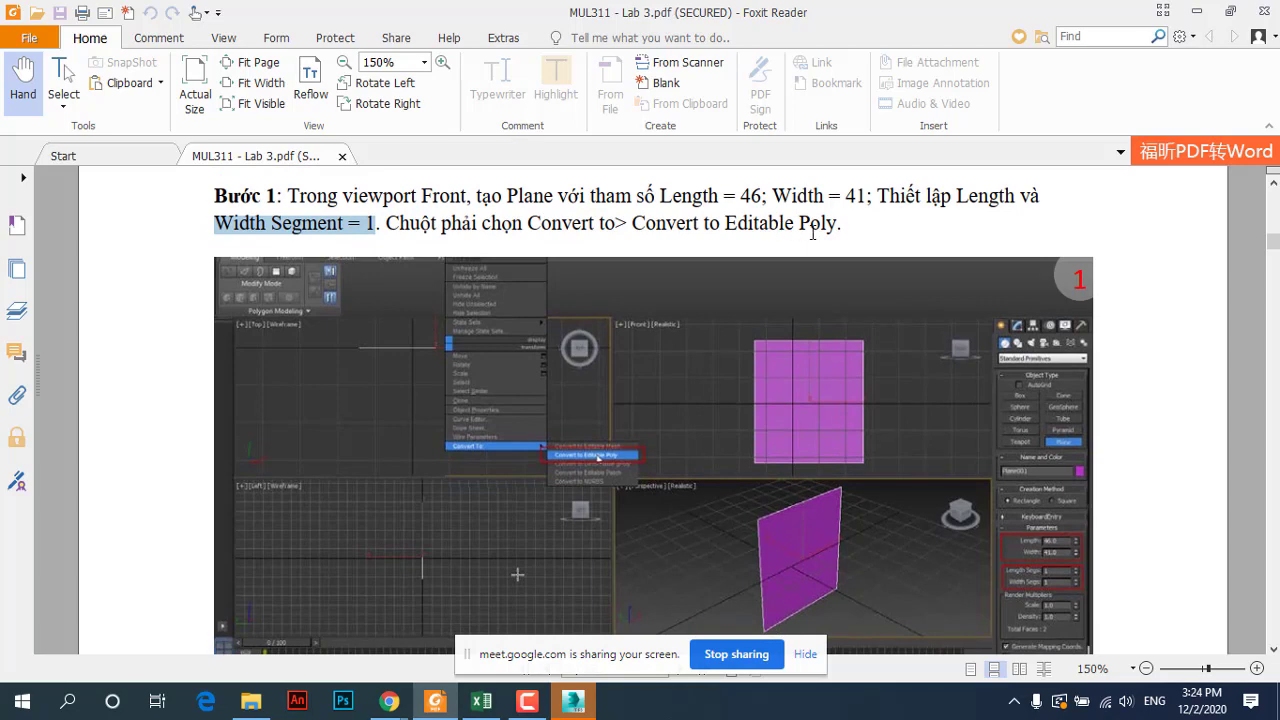
Step: In 3ds Max, activate the Front viewport, start the Plane tool, and expand Keyboard Entry
click(573, 701)
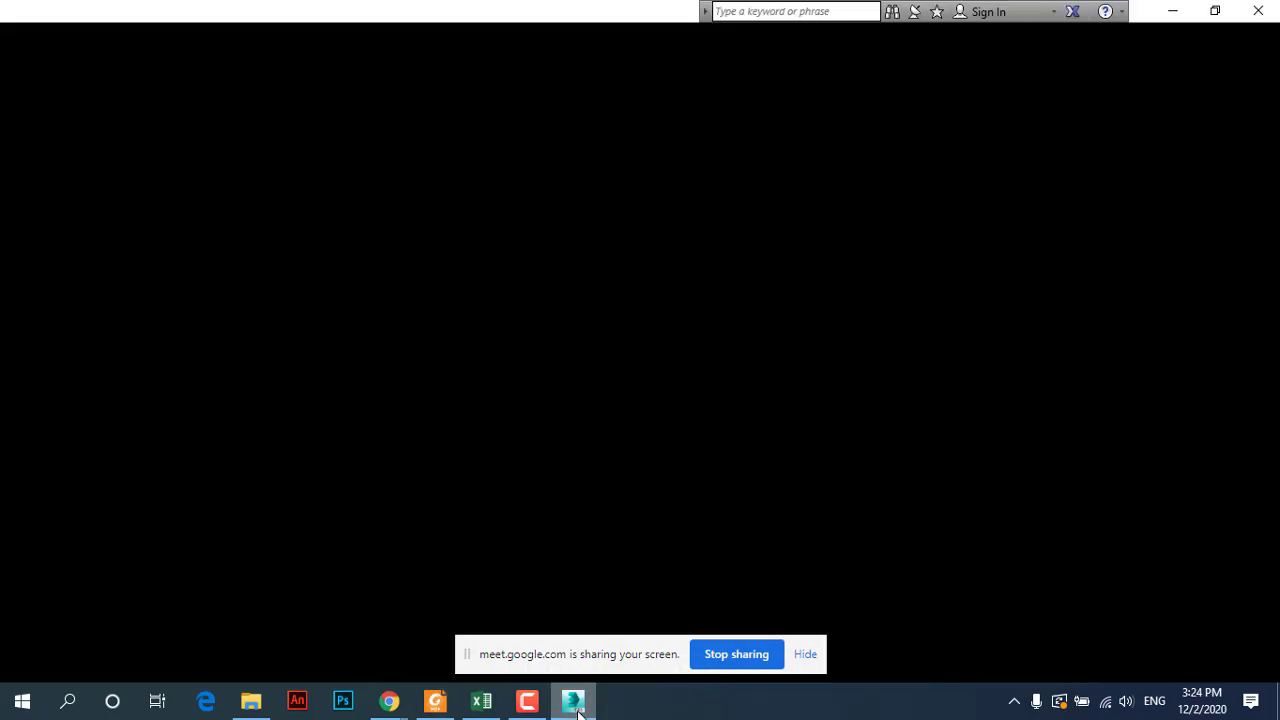
click(740, 160)
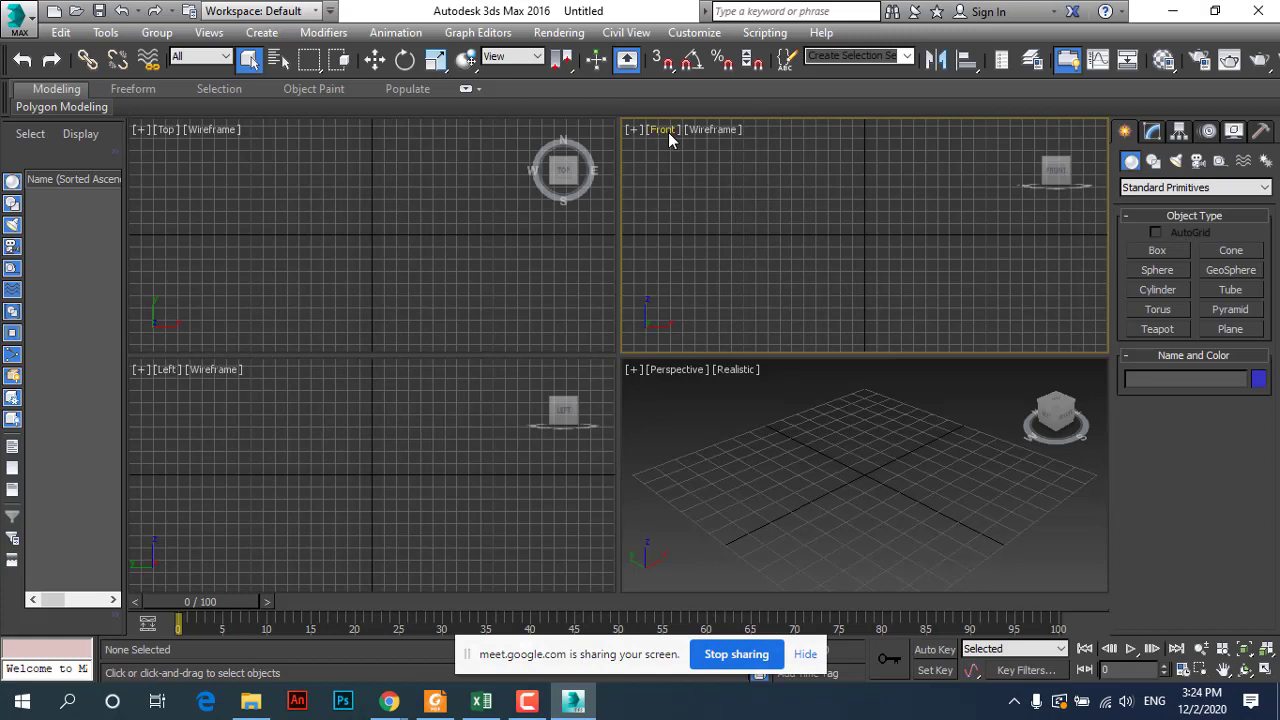
click(1218, 331)
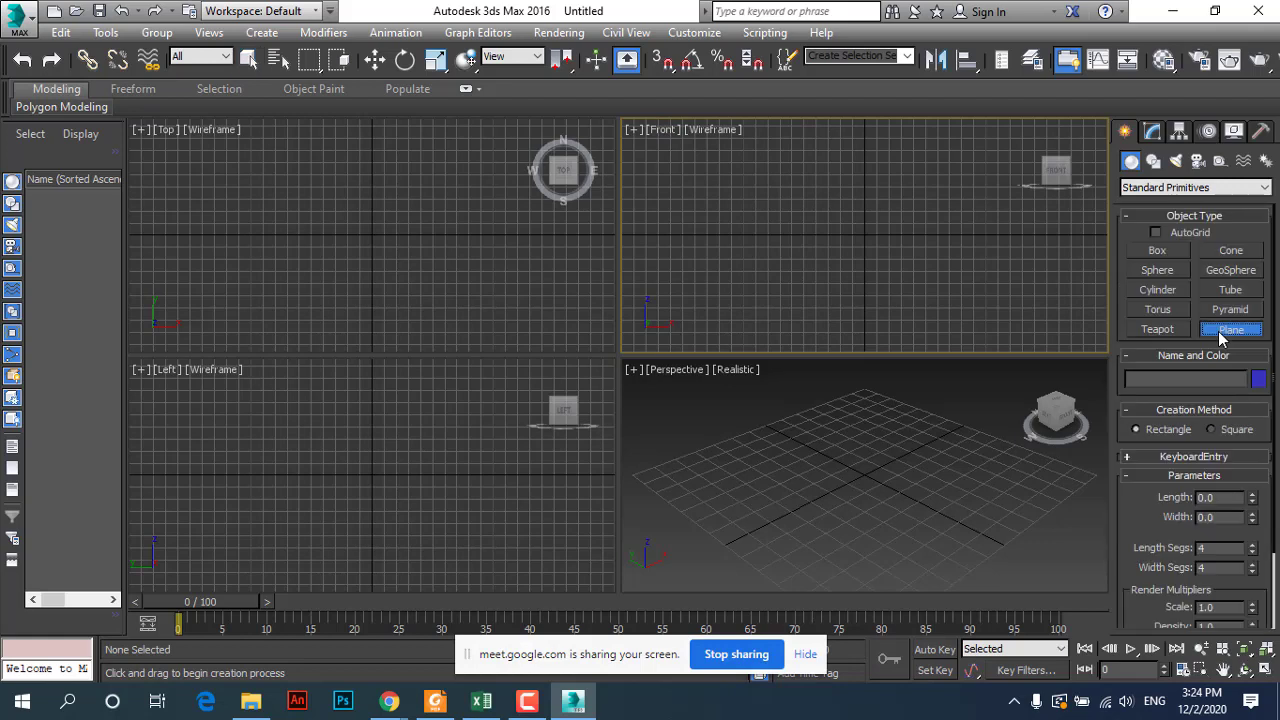
click(1159, 478)
drag(1173, 454, 1176, 457)
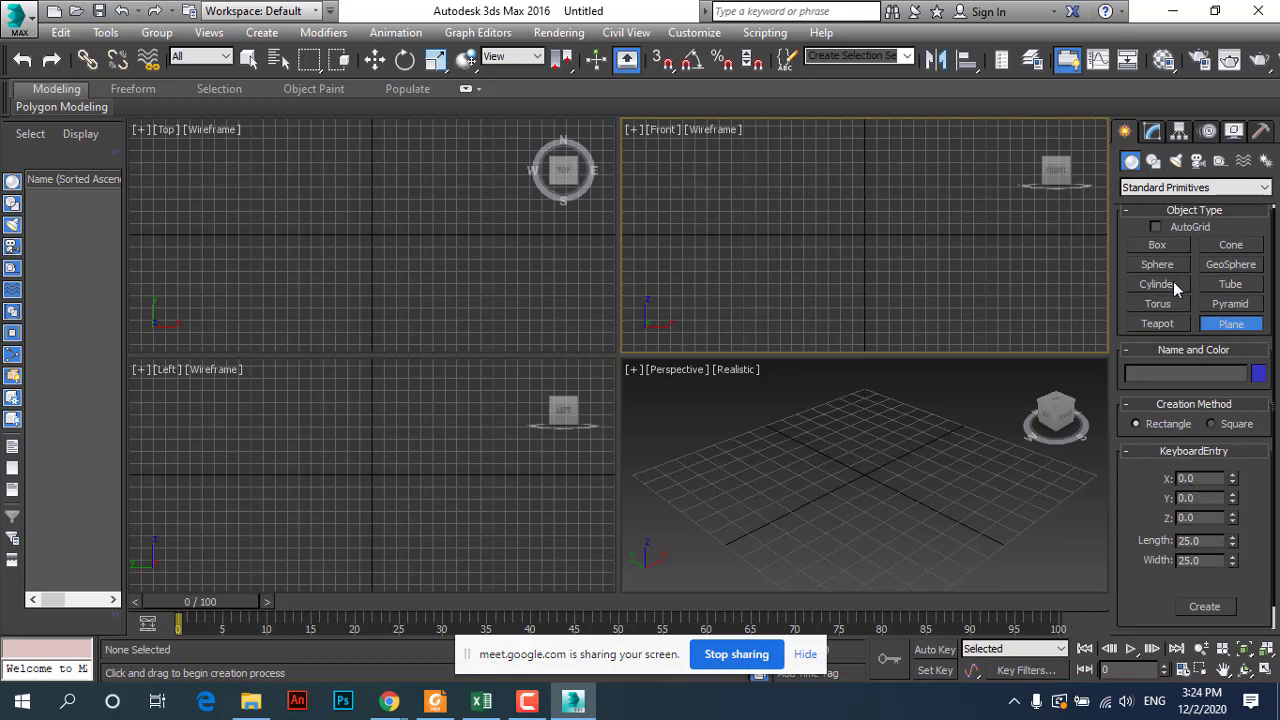
Step: Enter Y 5, Length 43 and Width 41 in Keyboard Entry and create the plane
click(1212, 517)
click(1211, 541)
text(43)
text(41)
drag(1186, 497, 1133, 499)
text(5)
click(1205, 607)
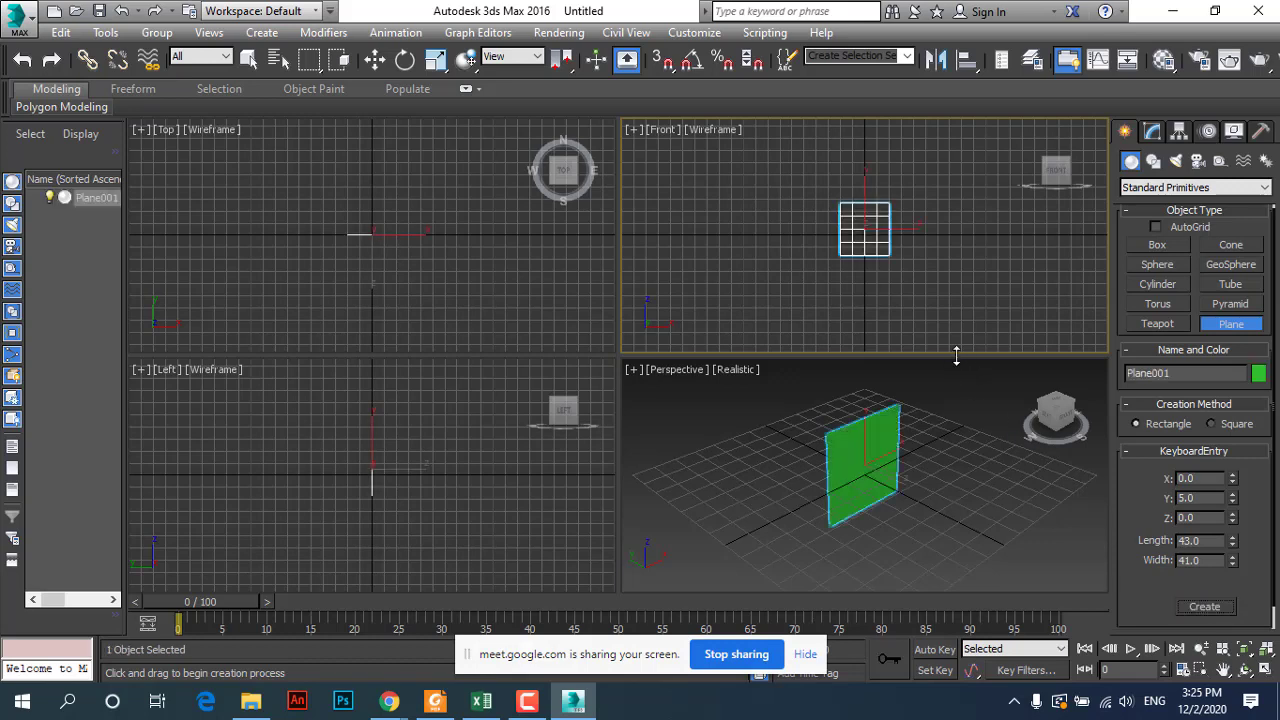
Step: Move the plane up in the Front view and set length and width segments to 1
click(374, 59)
scroll(834, 171, up, 3)
scroll(834, 171, up, 1)
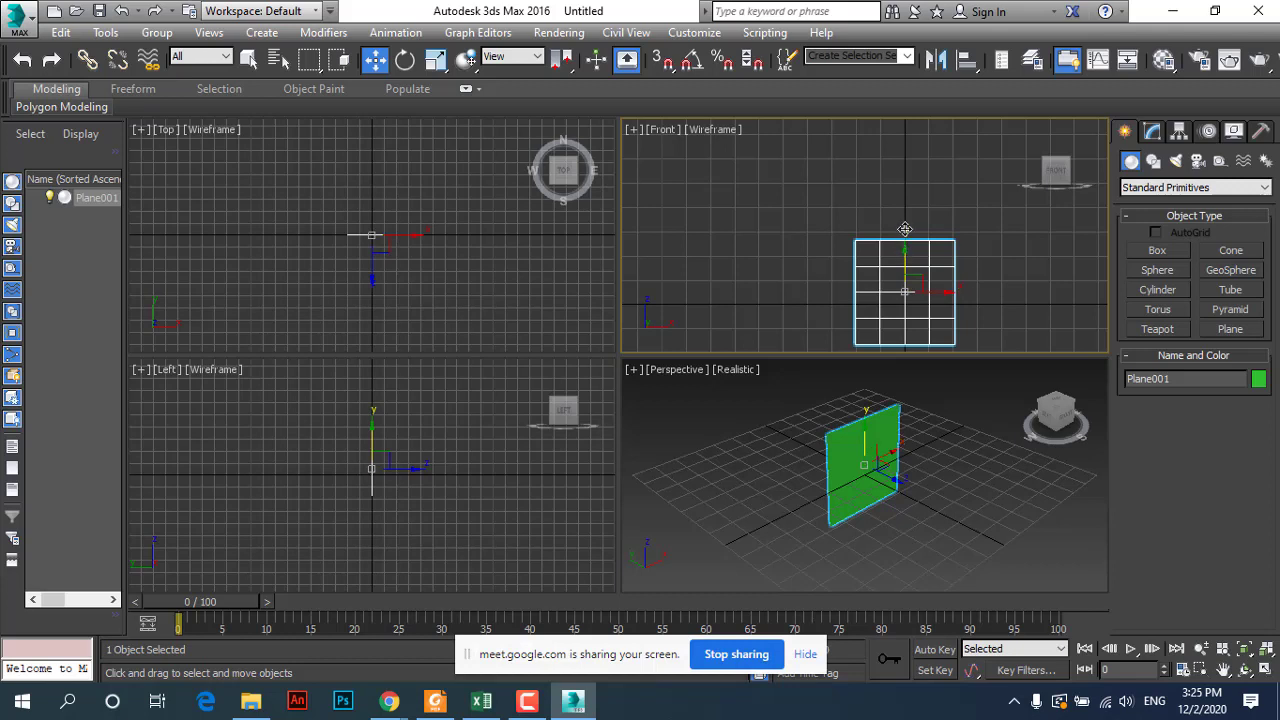
drag(903, 251, 901, 208)
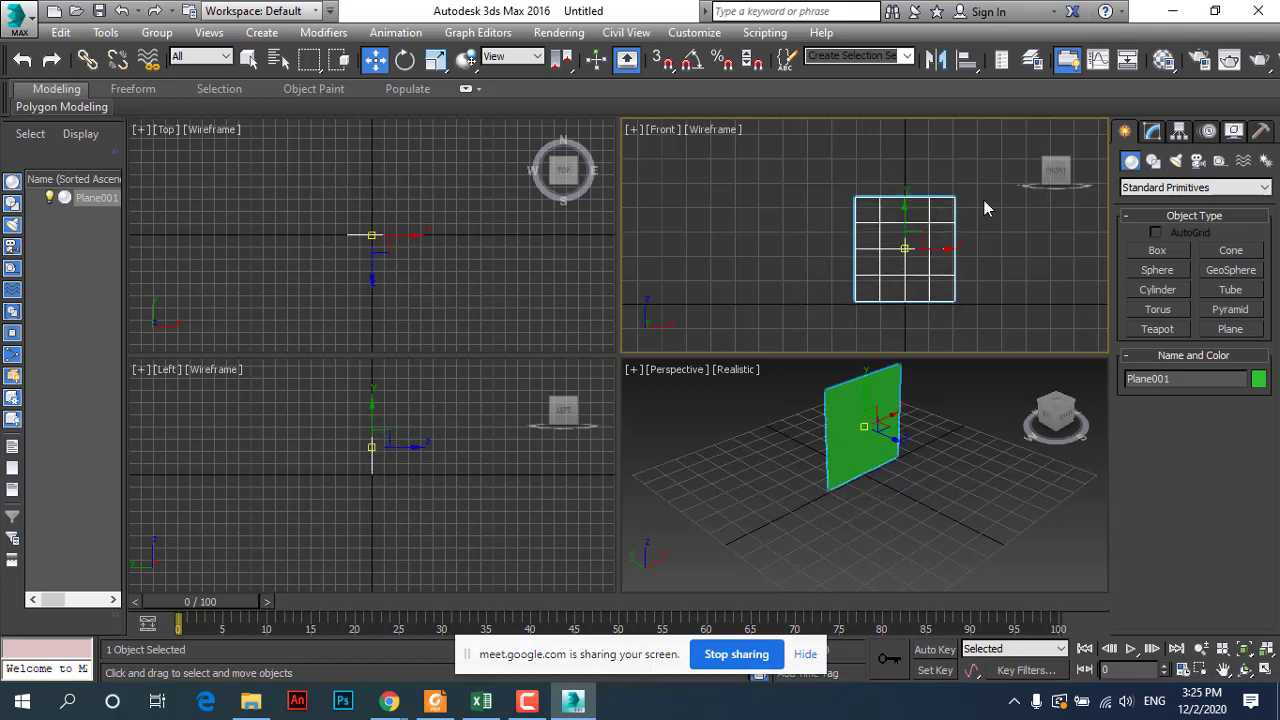
click(1152, 131)
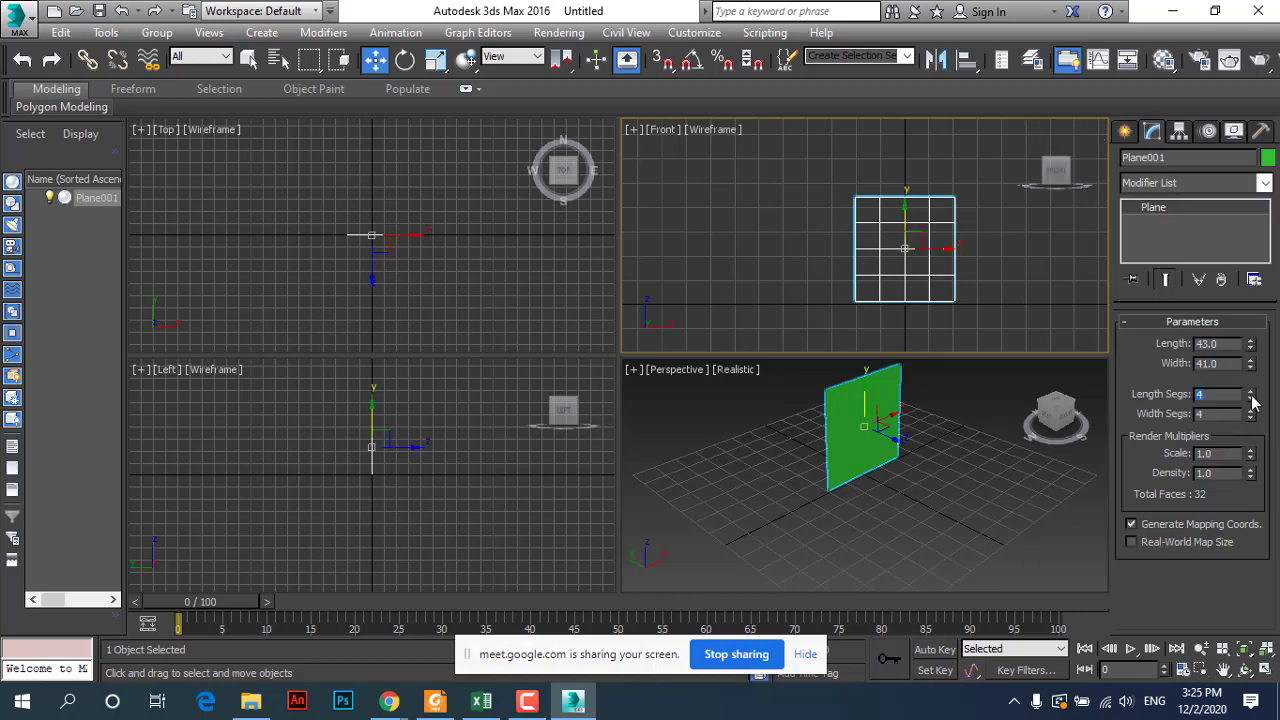
drag(1254, 398, 1256, 412)
drag(1250, 417, 1250, 425)
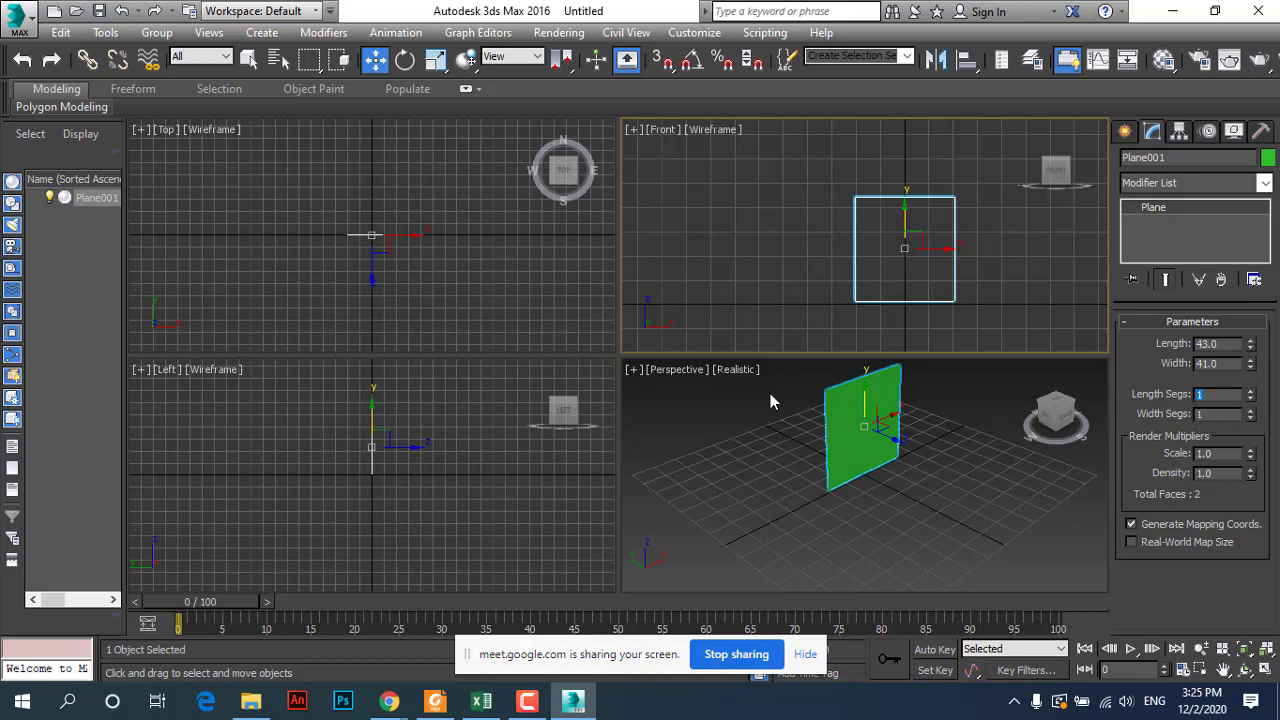
Step: Check the PDF values, then change the plane's Length to 46 with Width 41
click(435, 701)
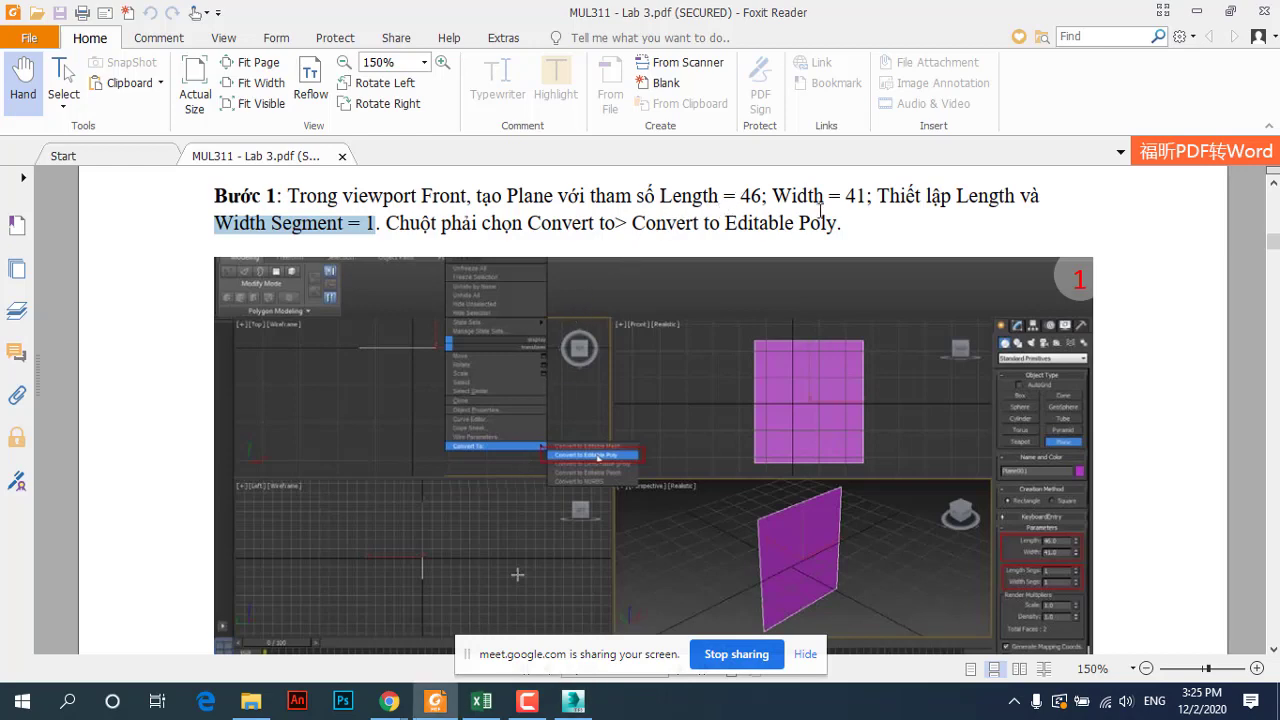
click(572, 701)
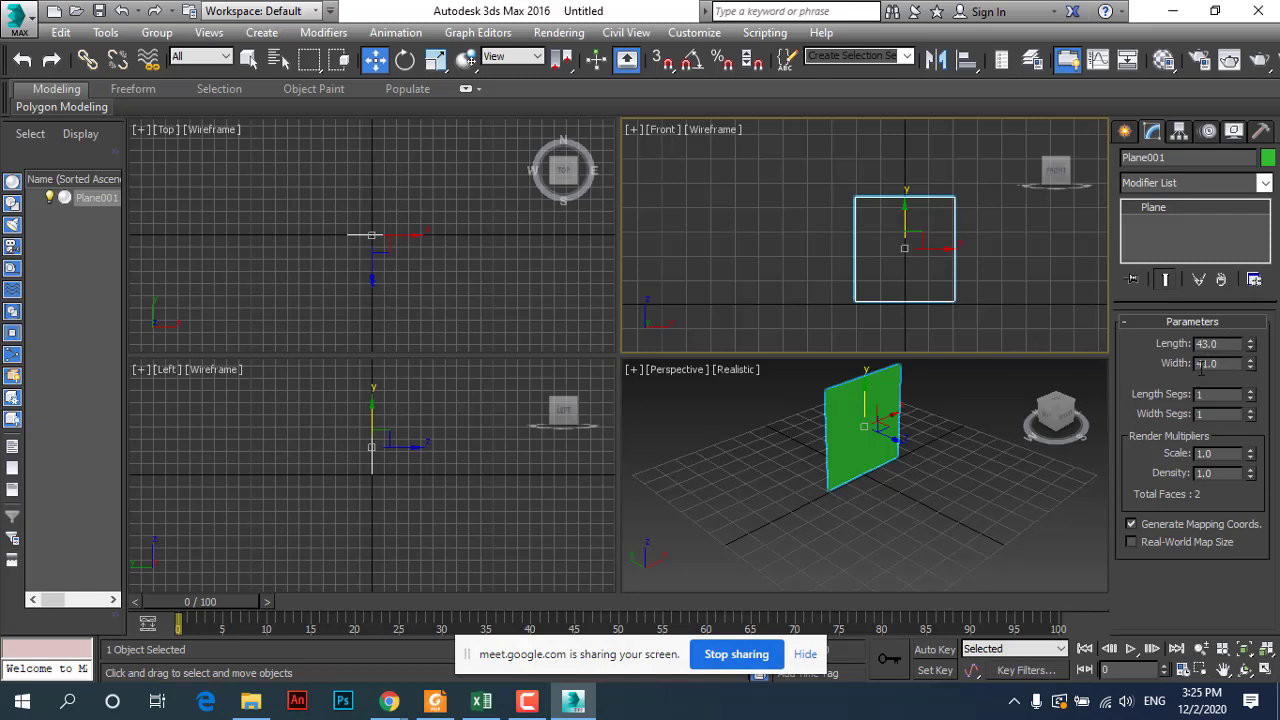
double_click(1223, 343)
text(6)
double_click(1211, 364)
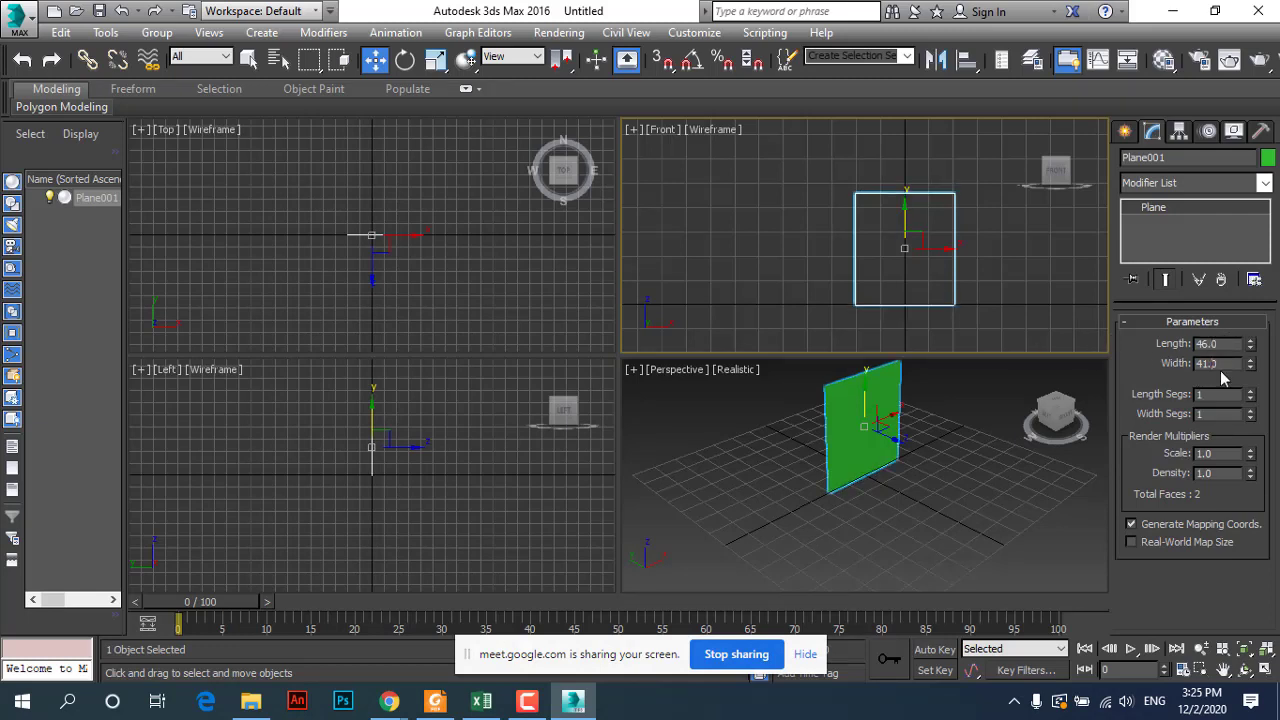
click(948, 465)
click(835, 408)
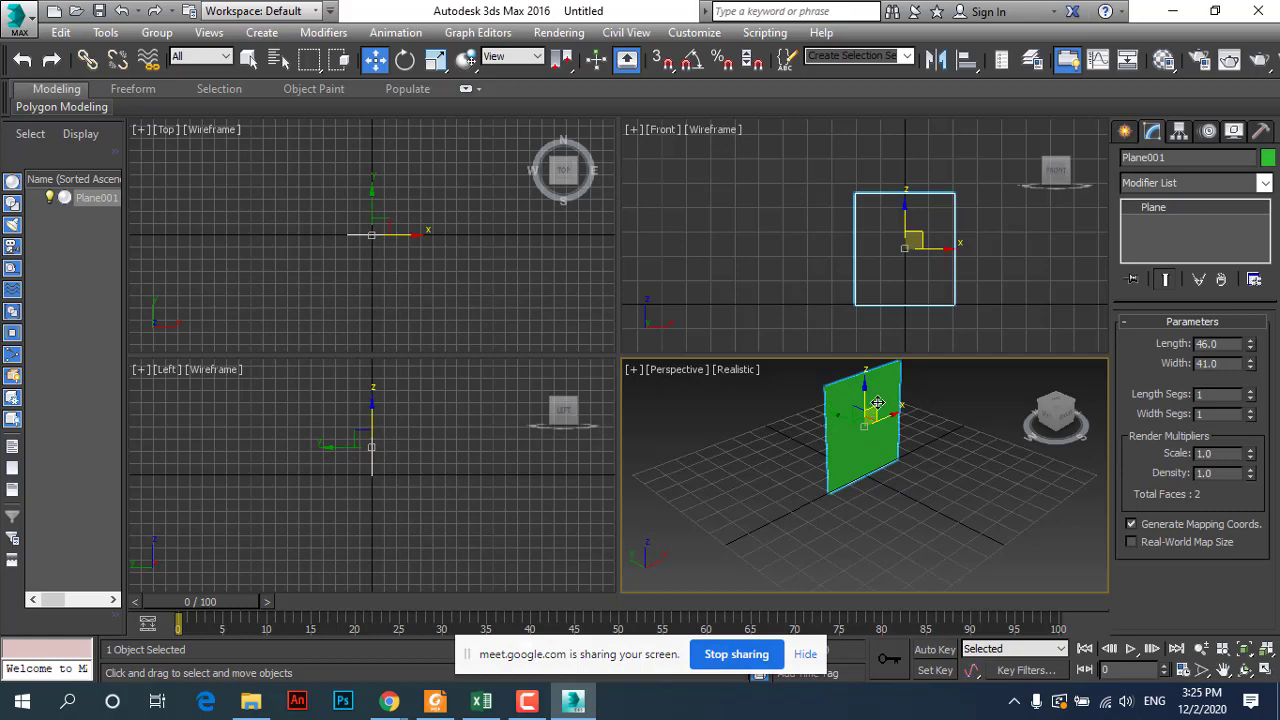
Step: Convert Plane001 to an Editable Poly and maximize the Perspective viewport
right_click(855, 418)
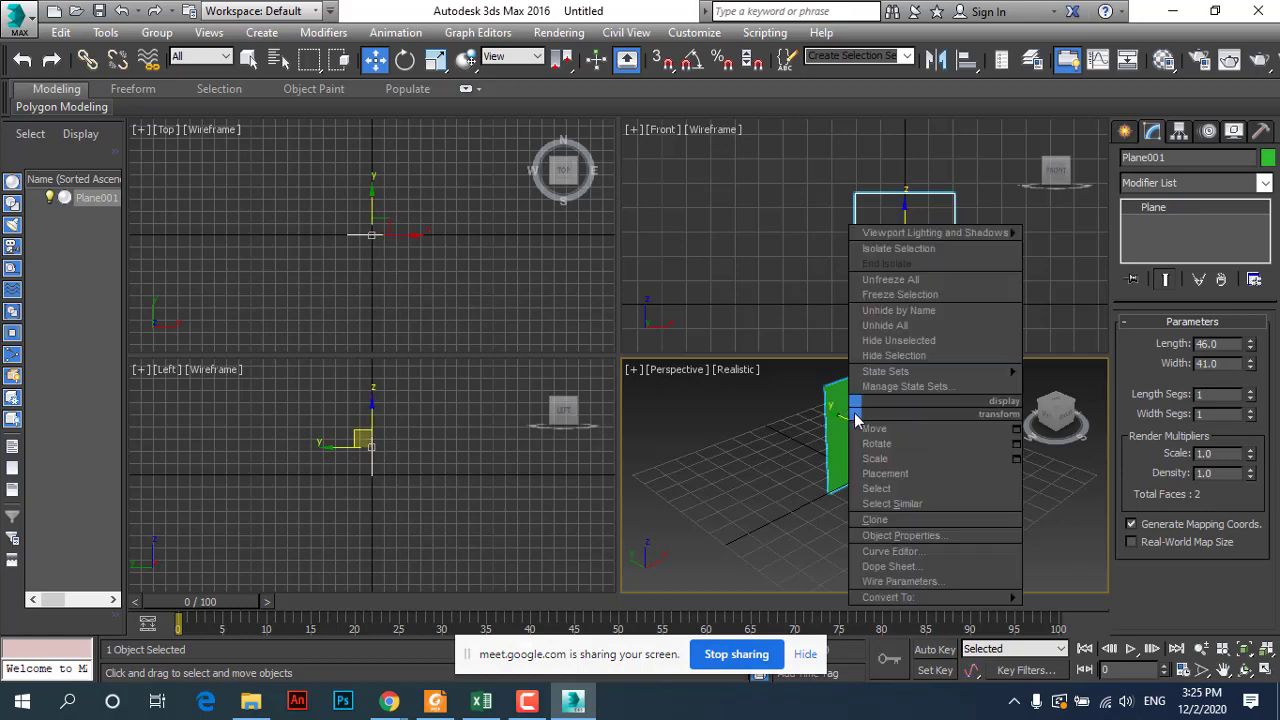
mouse_move(888, 597)
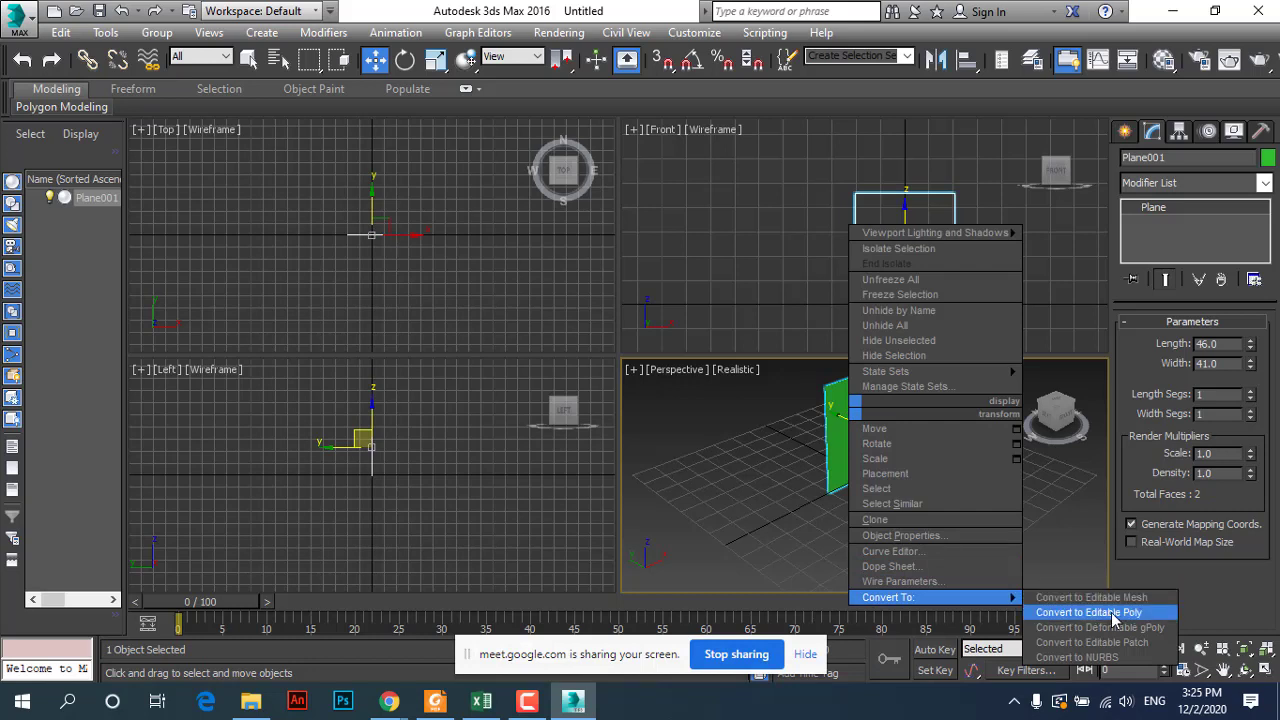
click(1135, 620)
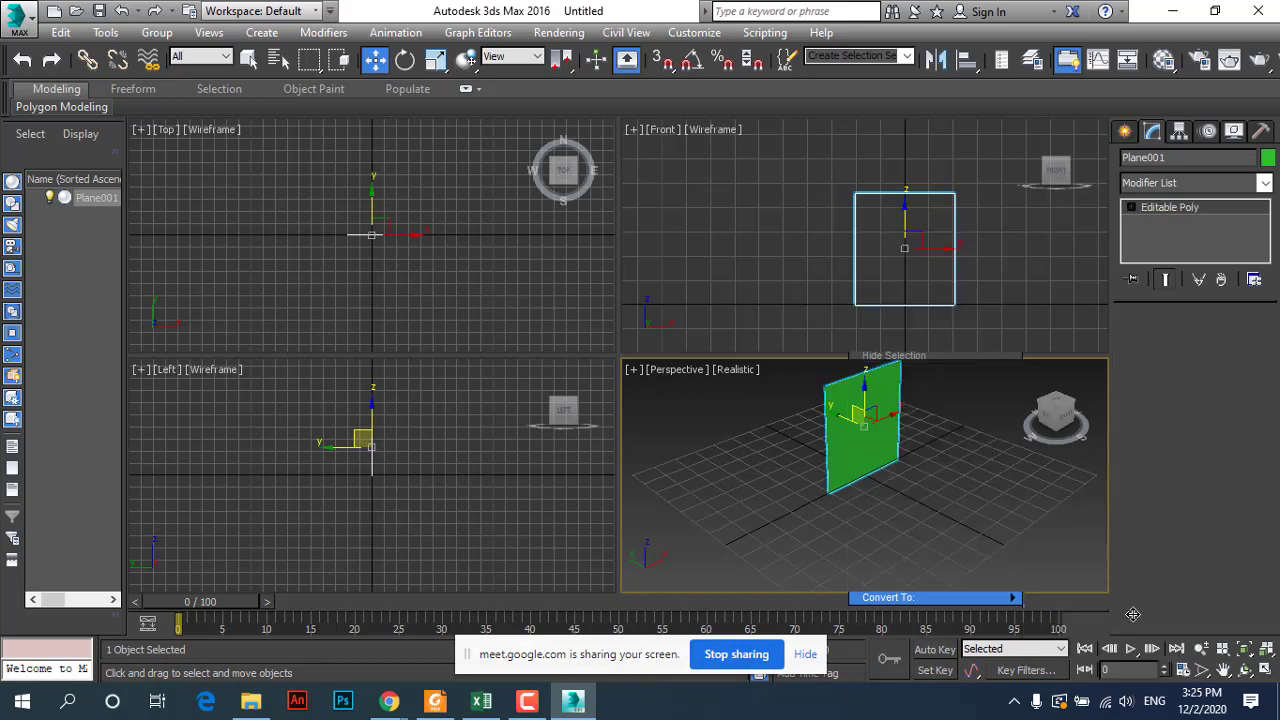
scroll(938, 518, down, 3)
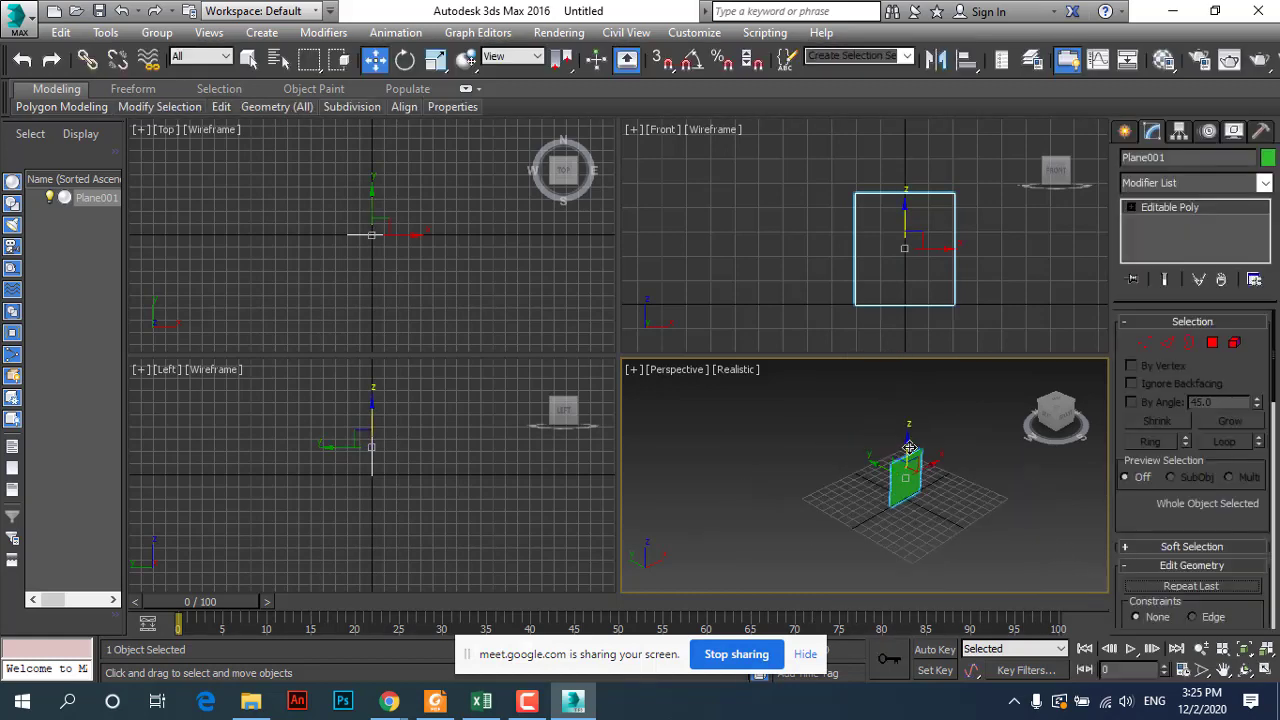
scroll(965, 507, up, 2)
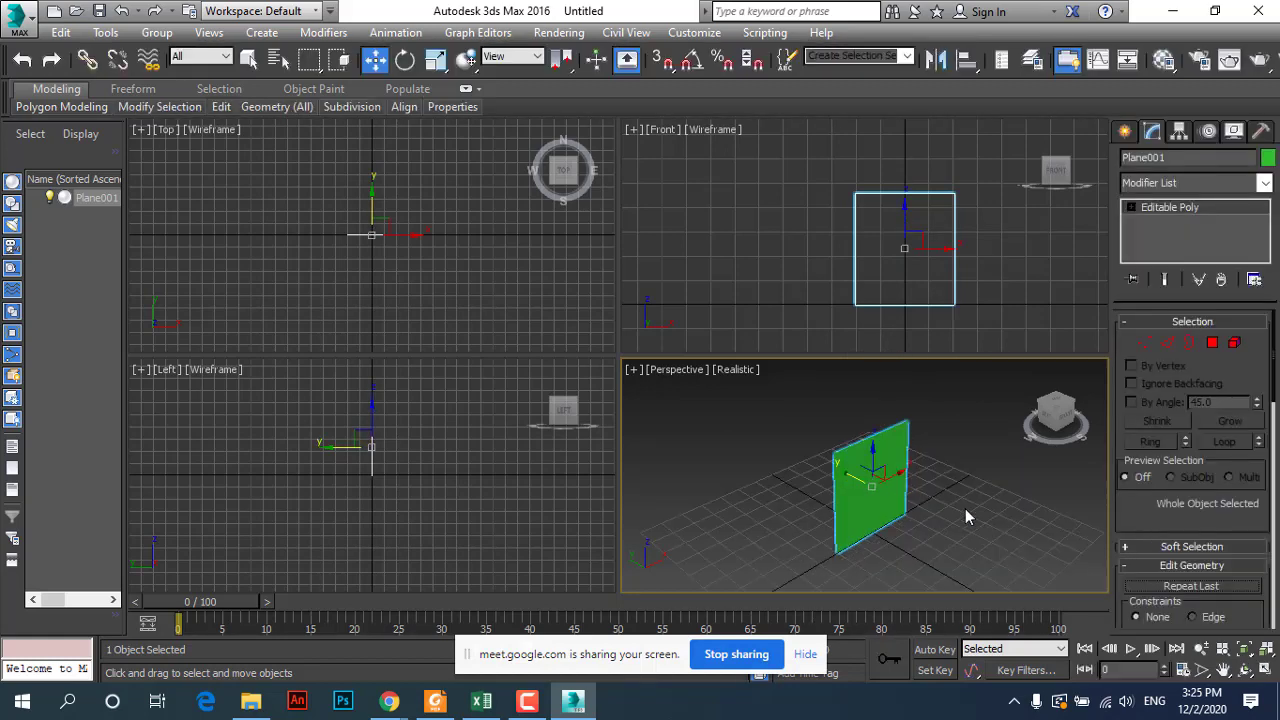
click(1266, 669)
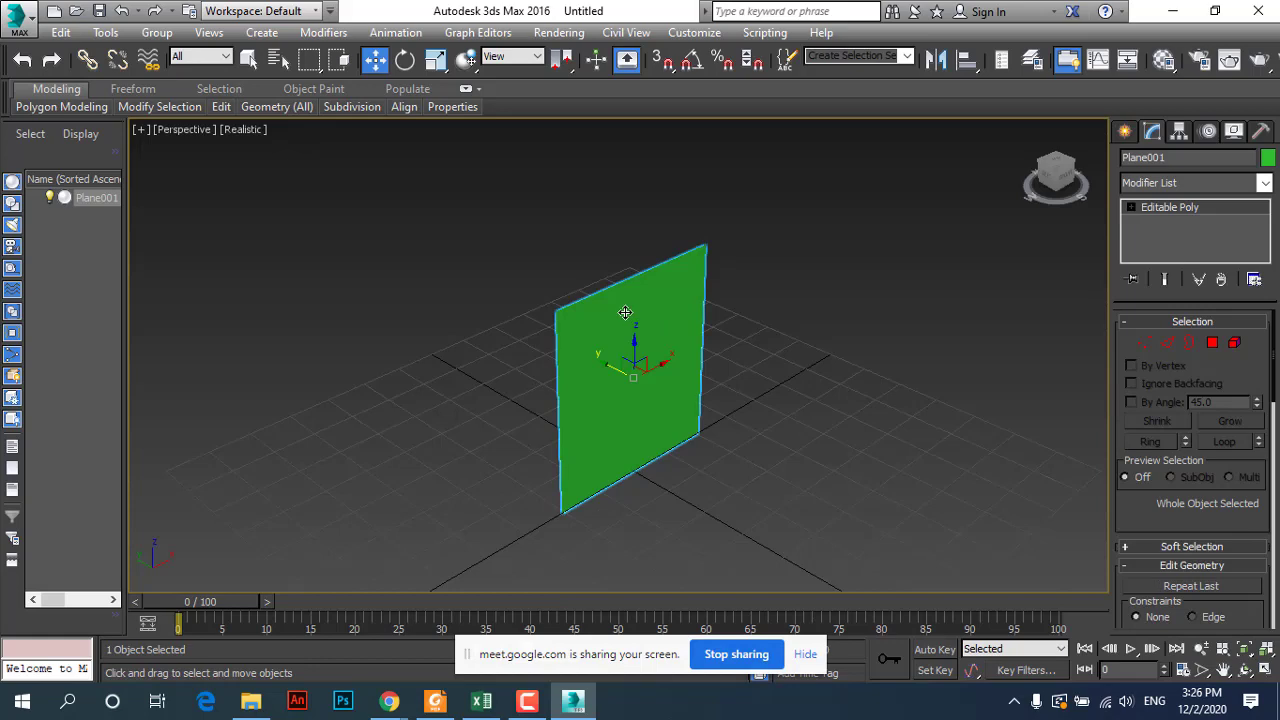
Step: Scroll the PDF to Bước 2 and highlight Edge, Extrude and the -42 height value
click(436, 702)
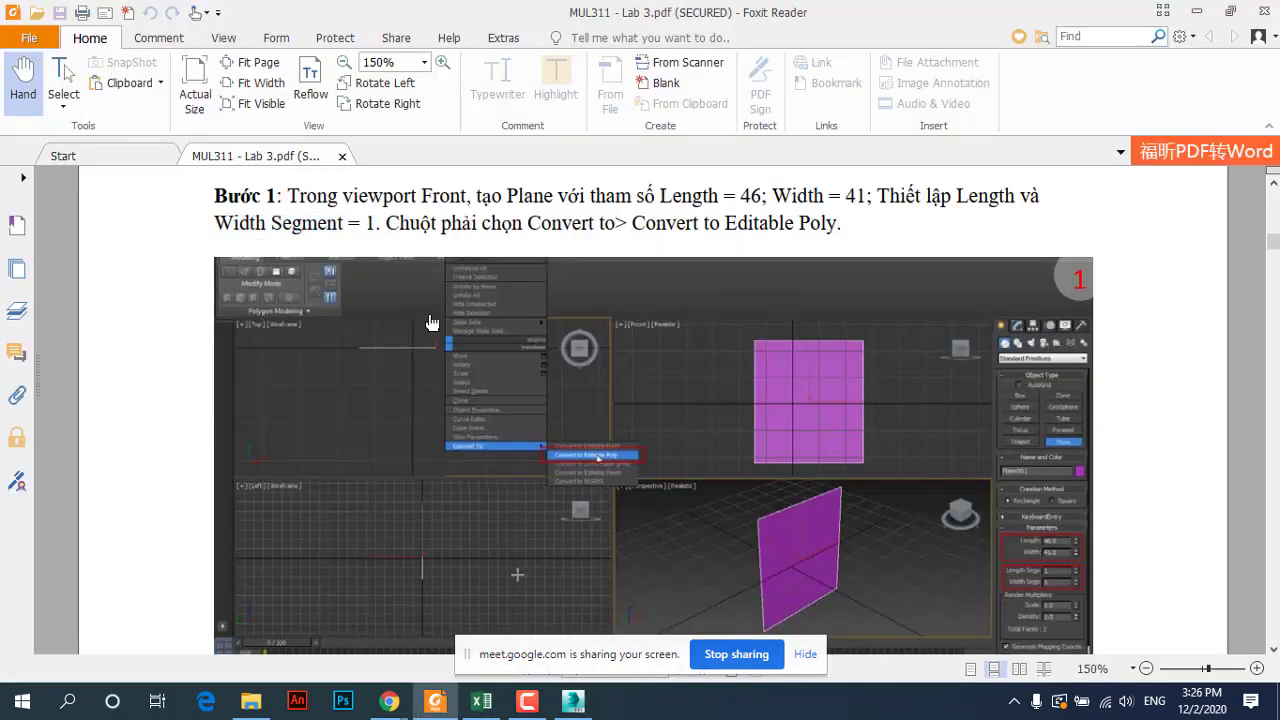
scroll(420, 366, down, 5)
scroll(420, 366, down, 2)
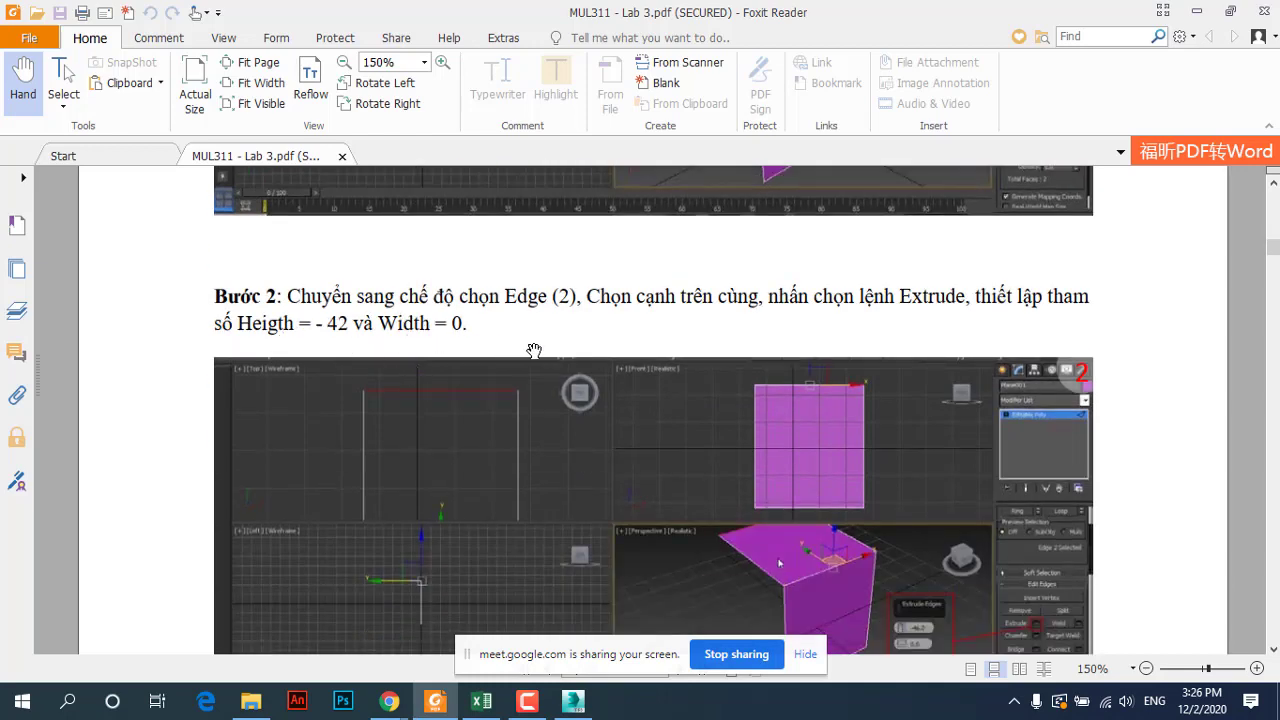
scroll(535, 348, down, 1)
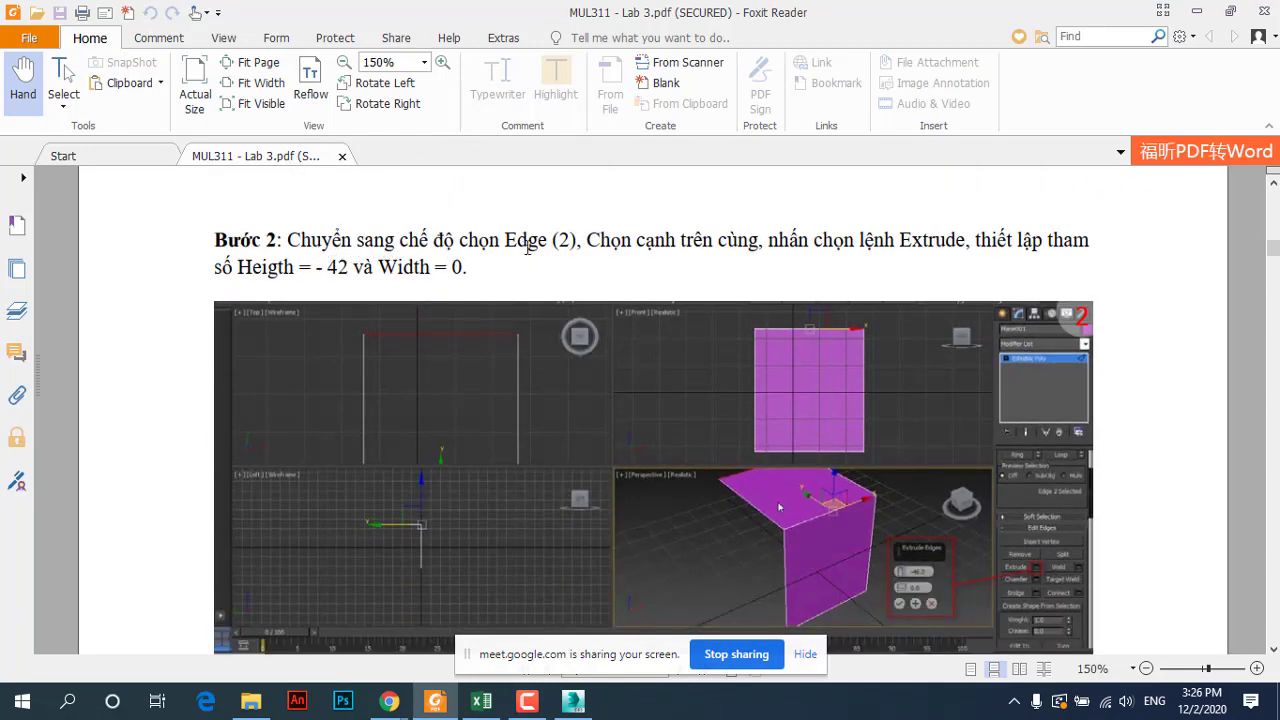
drag(506, 237, 549, 237)
click(903, 238)
drag(903, 238, 968, 238)
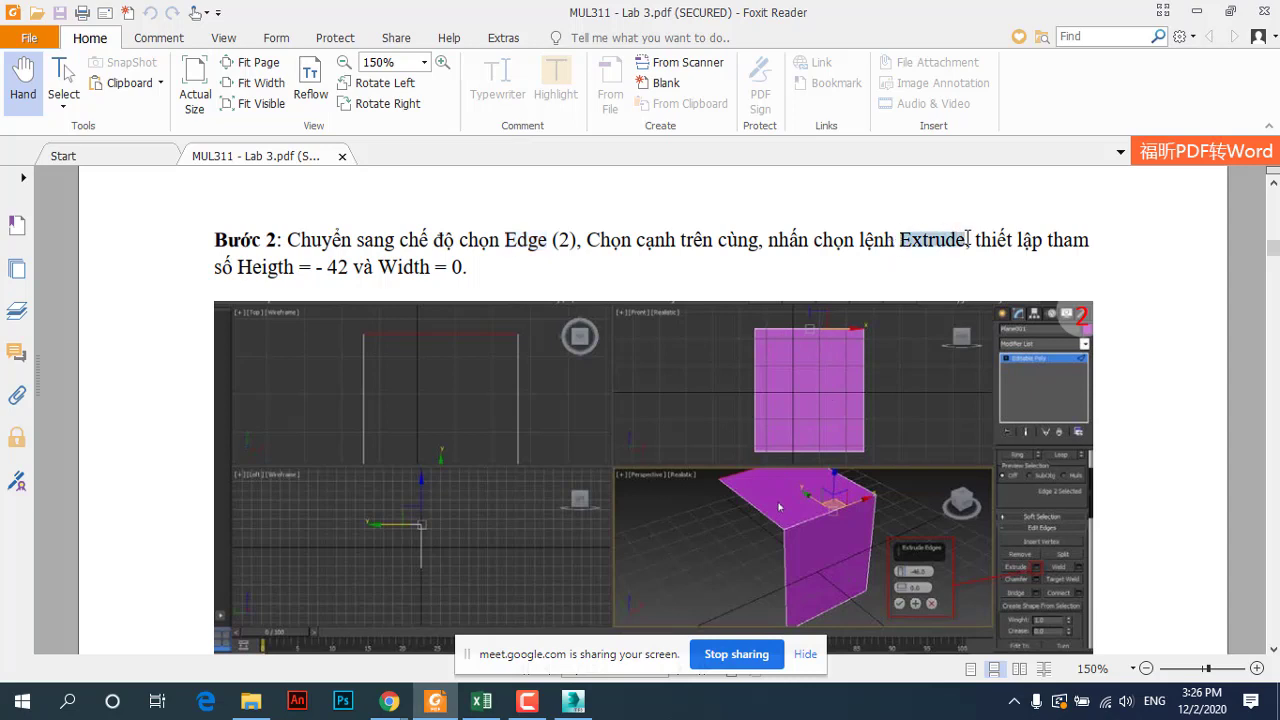
drag(320, 268, 366, 268)
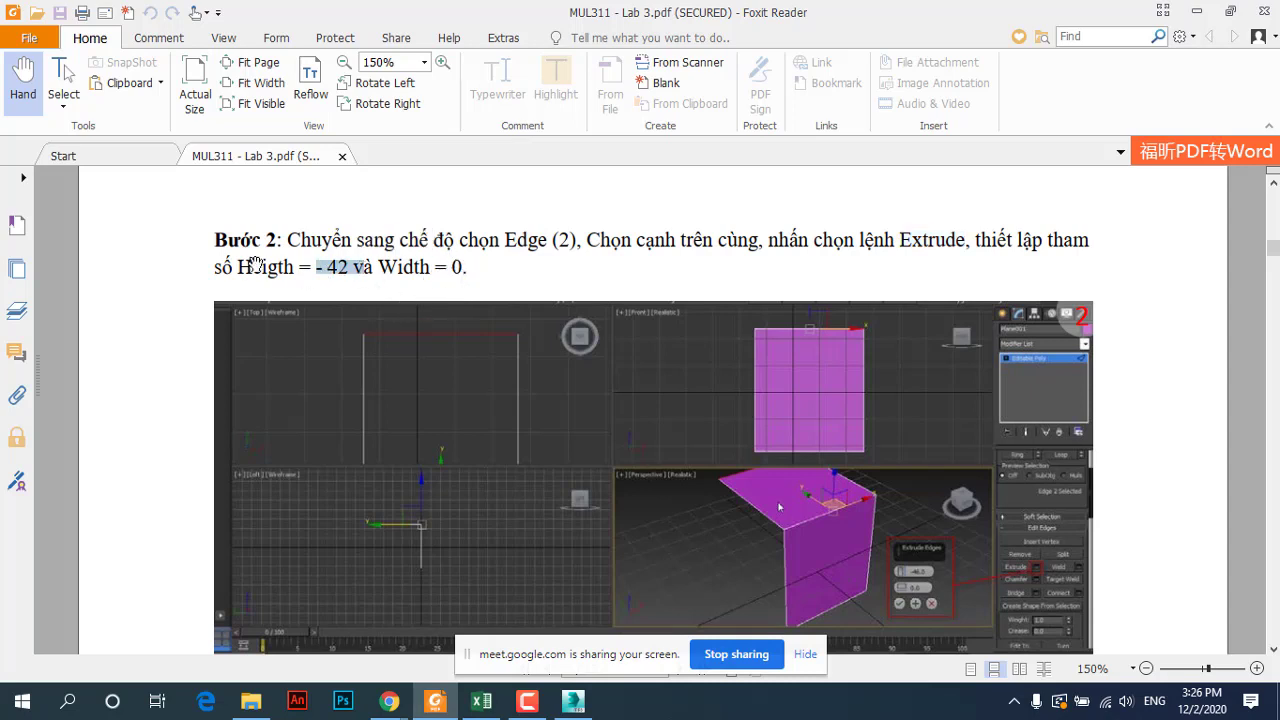
click(216, 238)
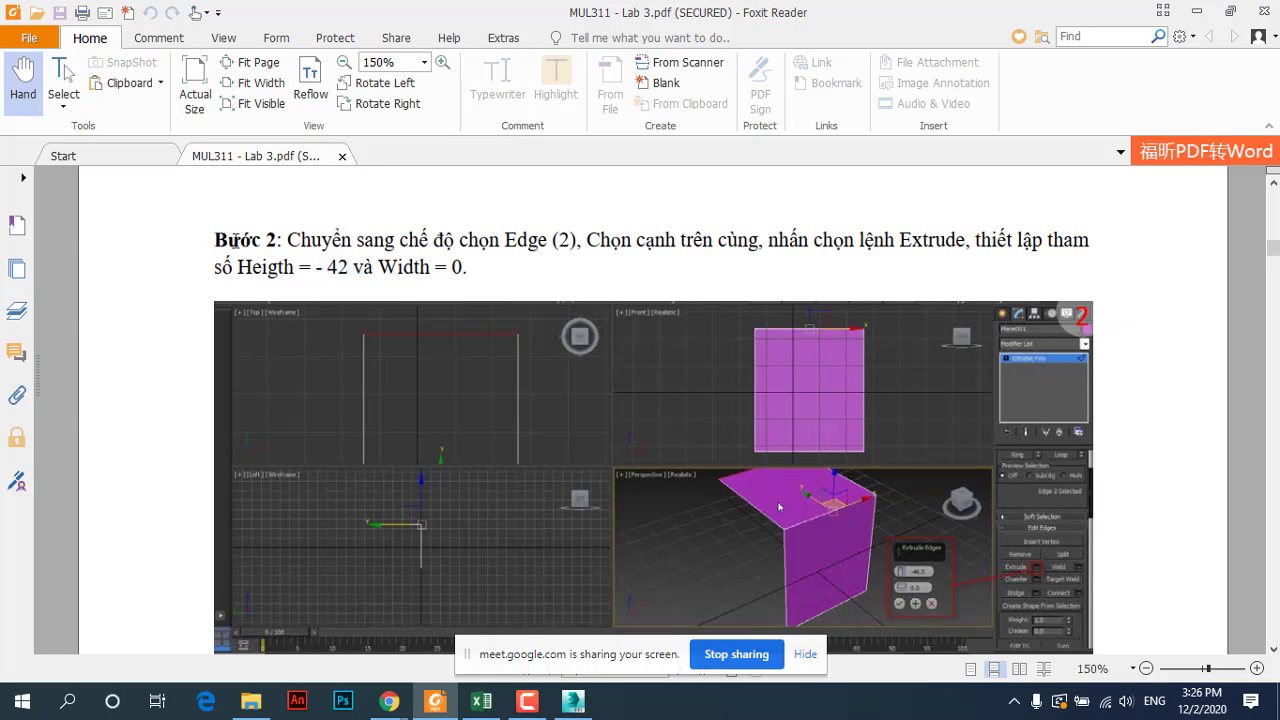
click(572, 702)
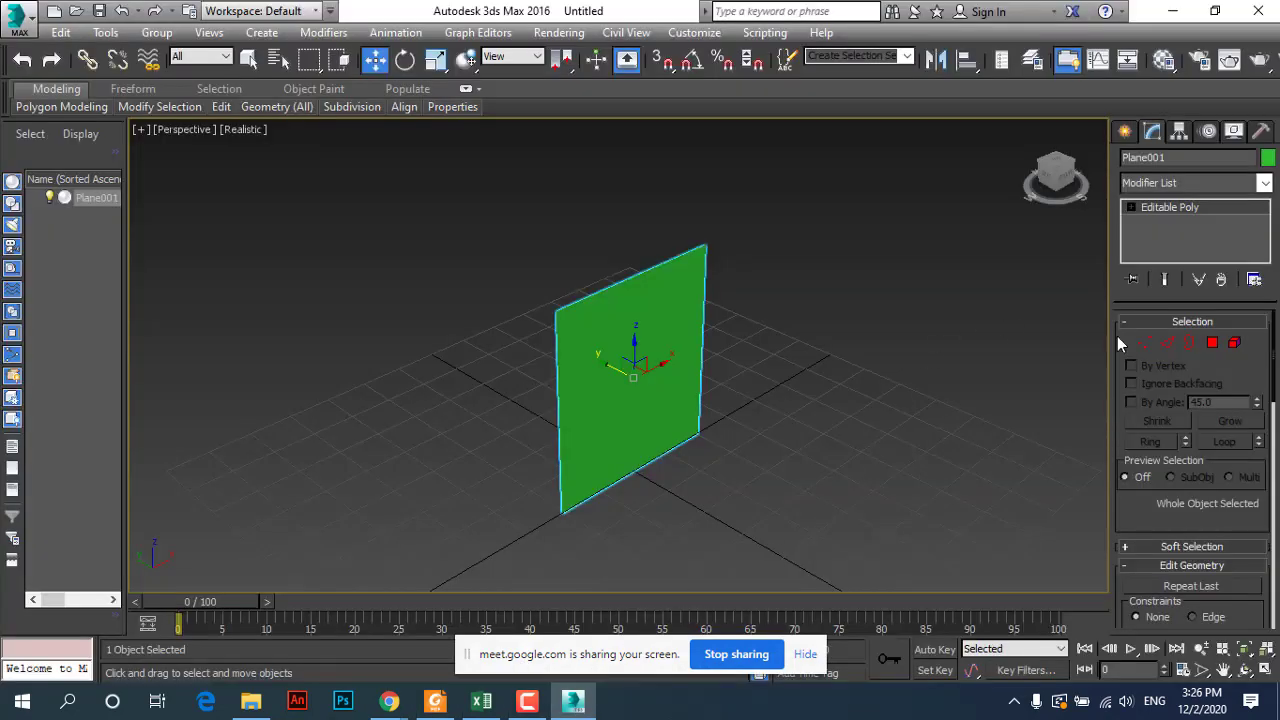
Step: Switch to Edge sub-object level and select the plane's top edge
click(1169, 345)
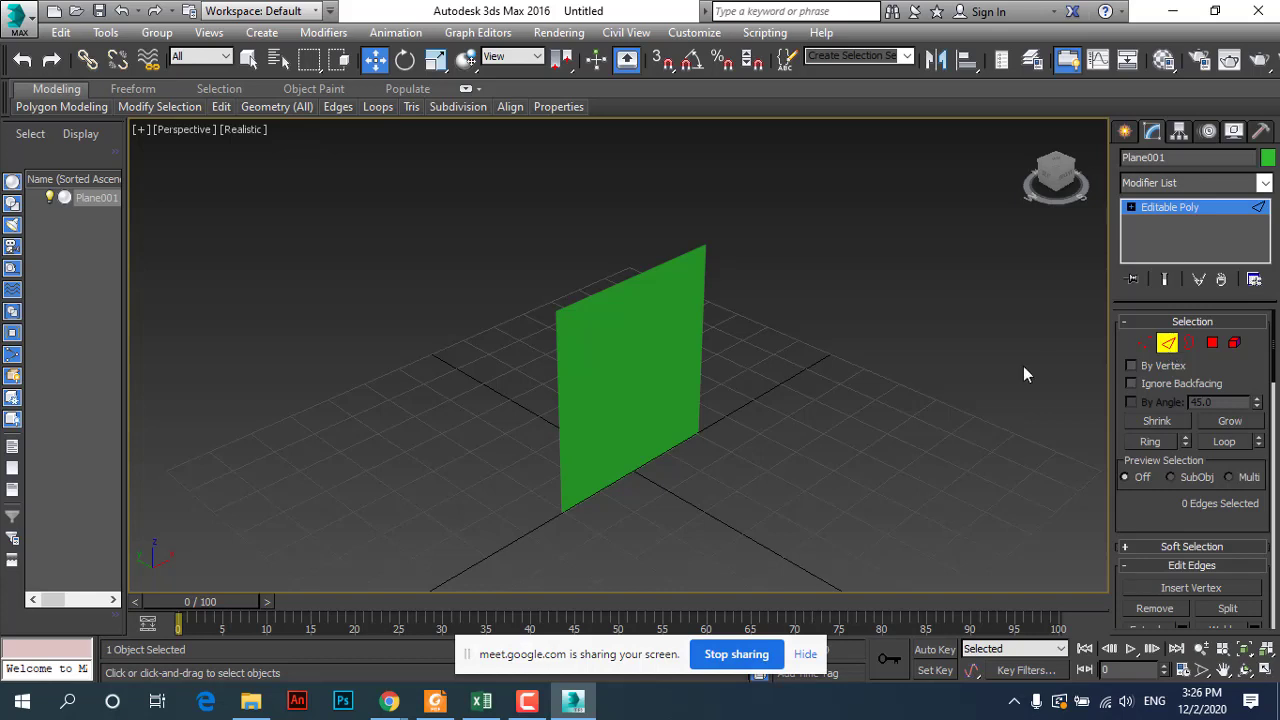
click(605, 288)
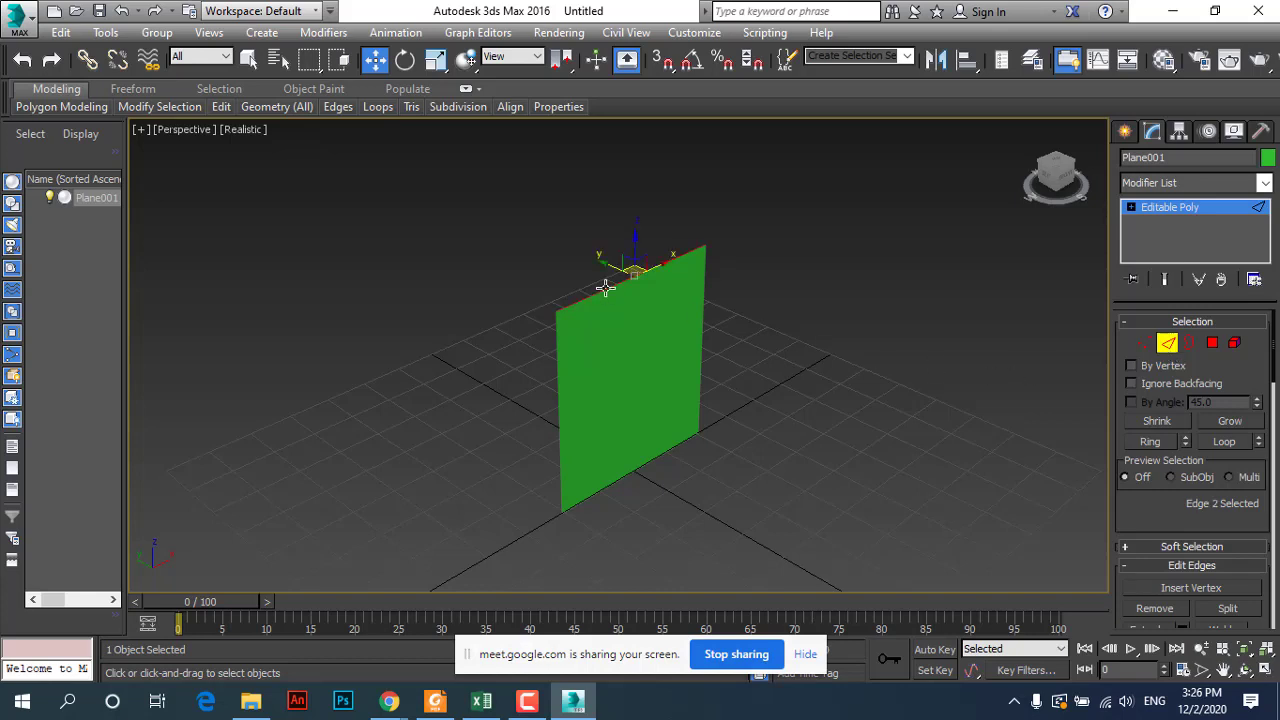
drag(1154, 528, 1121, 231)
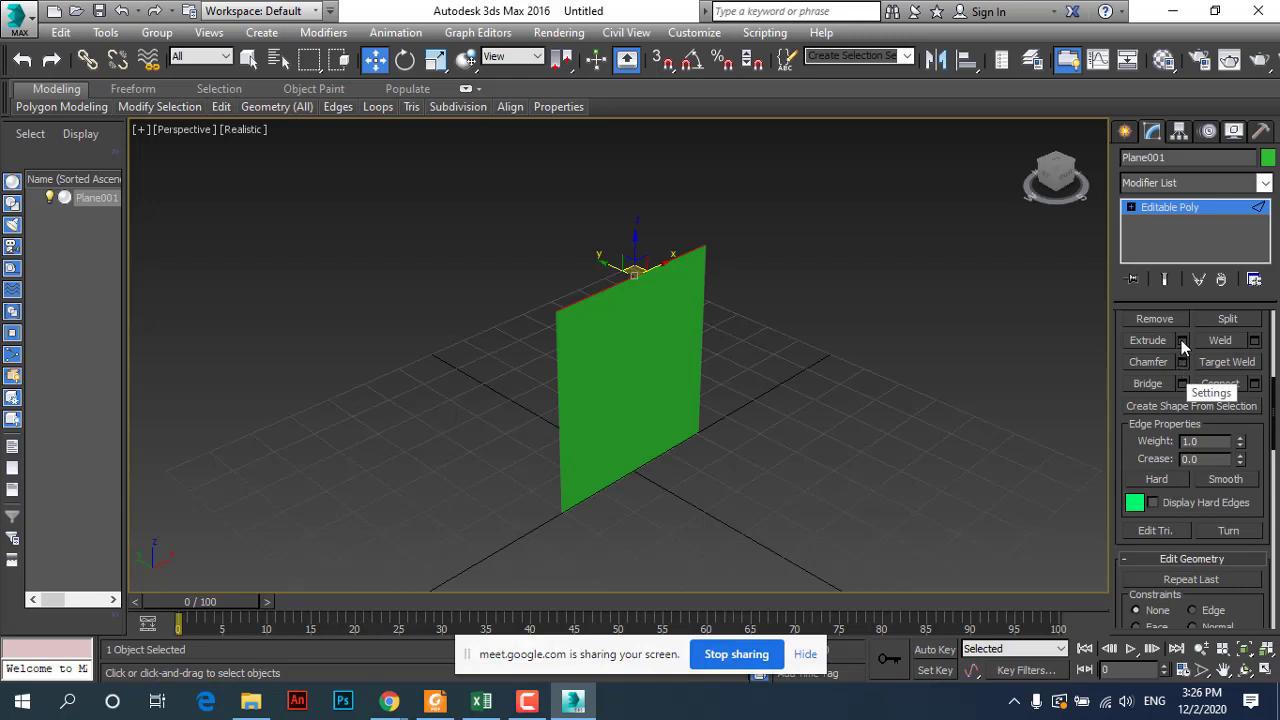
Step: Extrude the top edge with Height -42 and Width 0 and commit it
click(1182, 342)
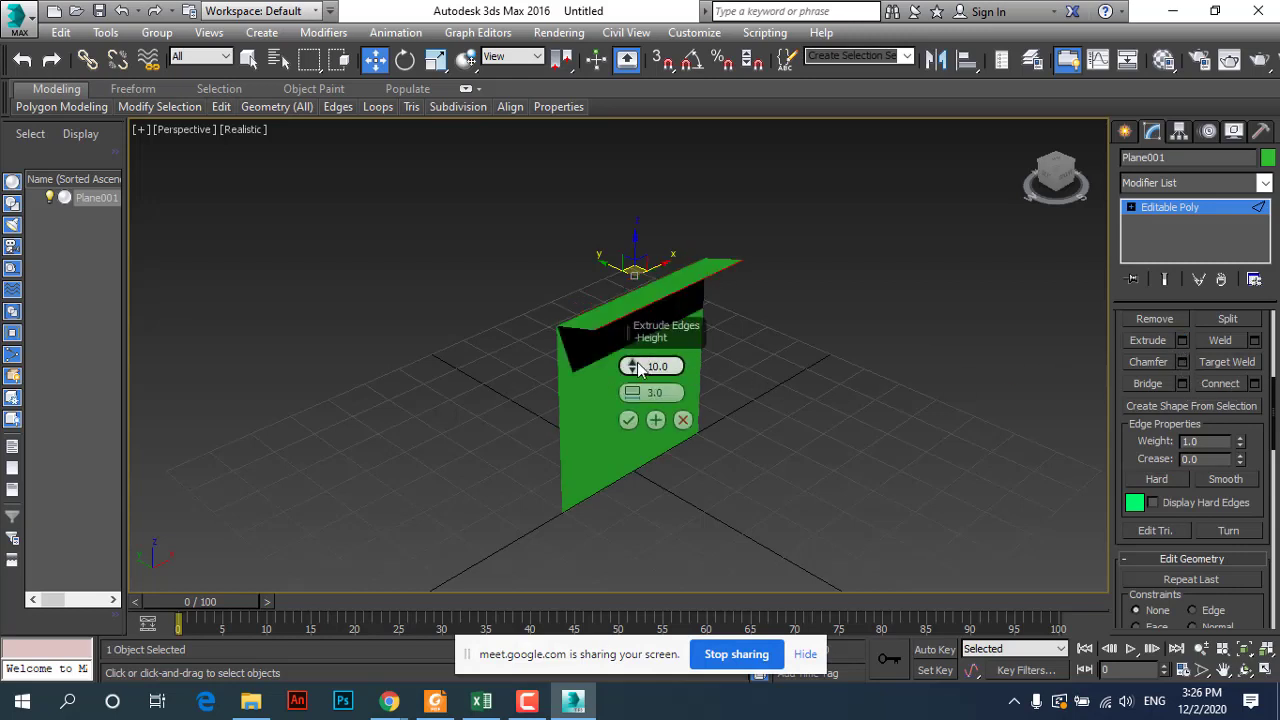
drag(651, 365, 690, 272)
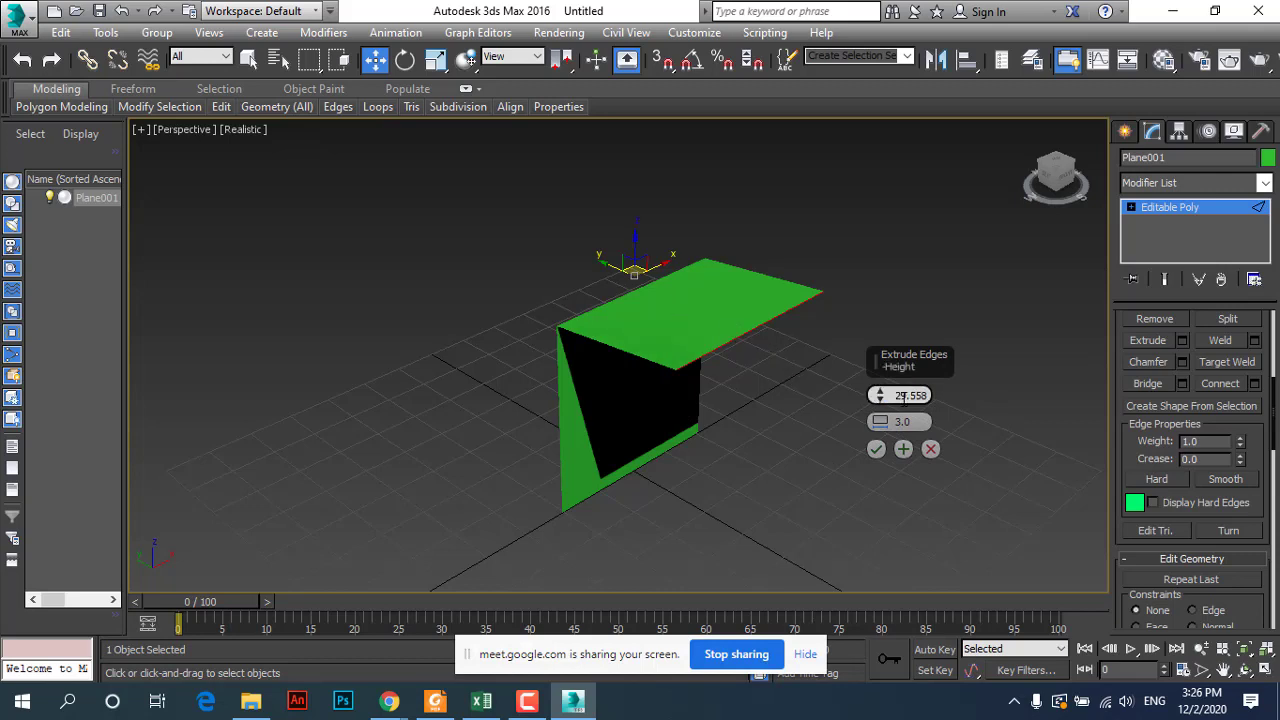
click(894, 396)
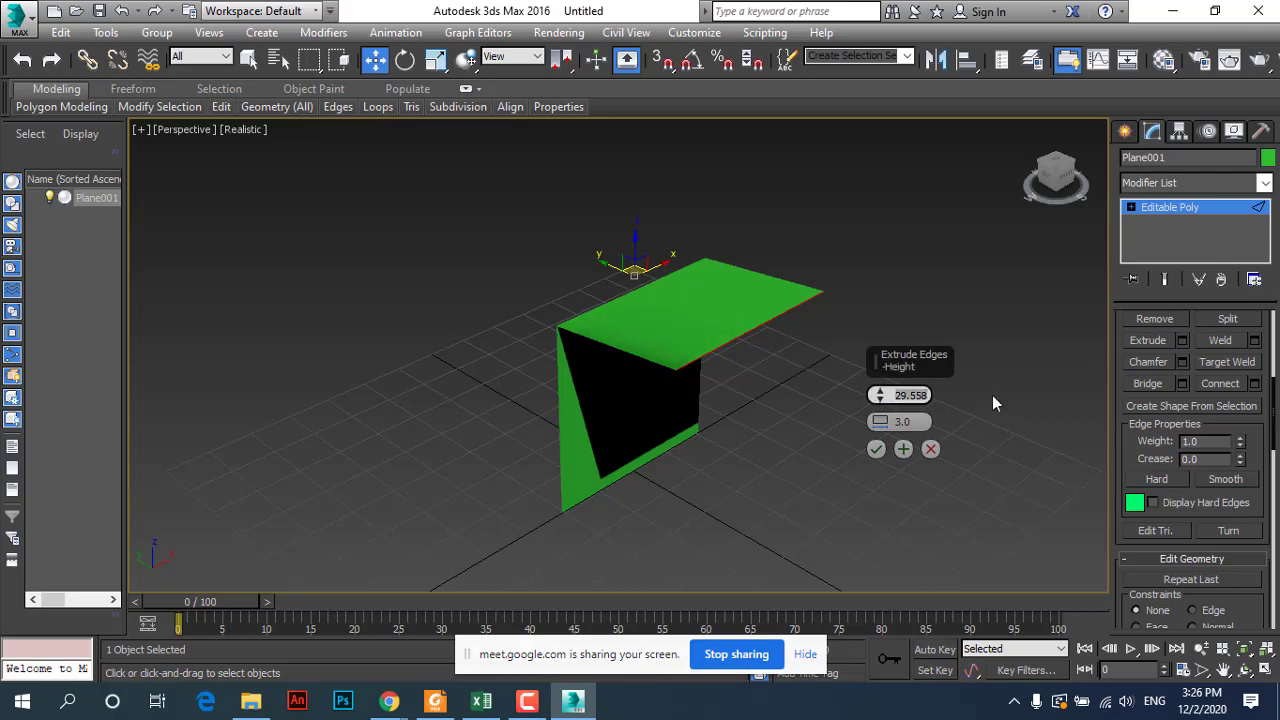
text(-)
text(42)
click(905, 422)
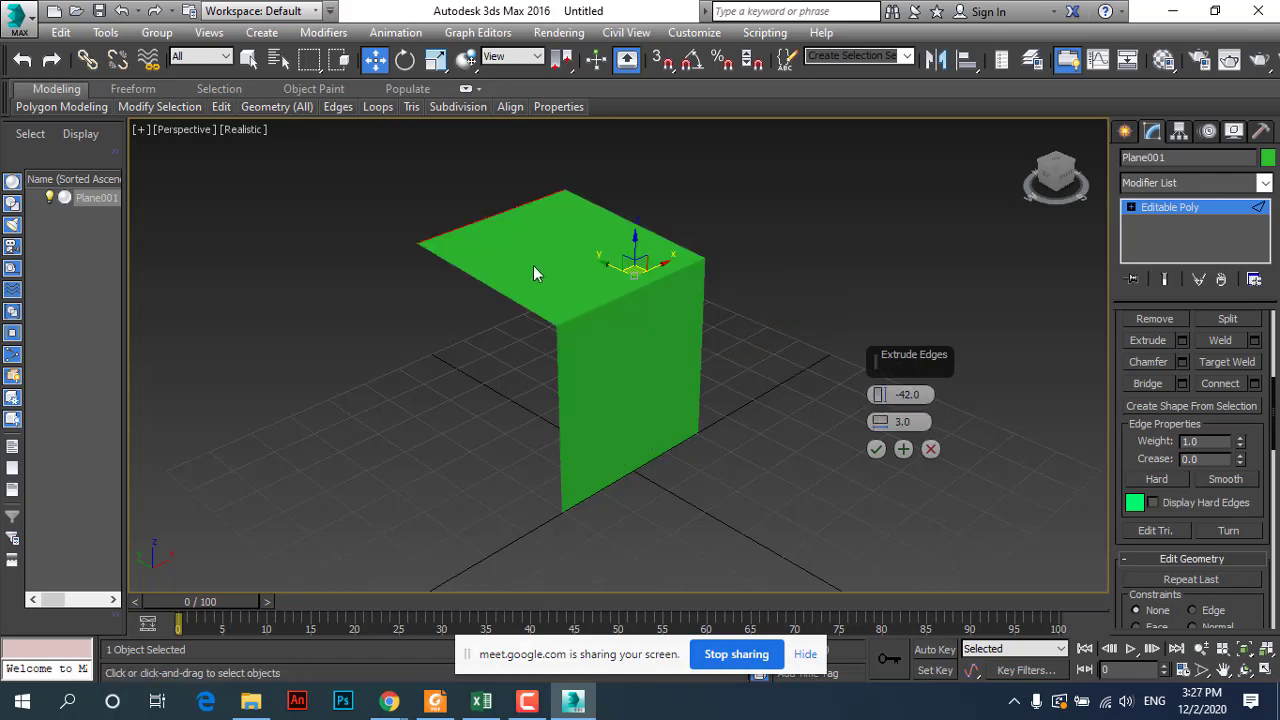
click(911, 422)
key(BackSpace)
key(BackSpace)
key(BackSpace)
text(0)
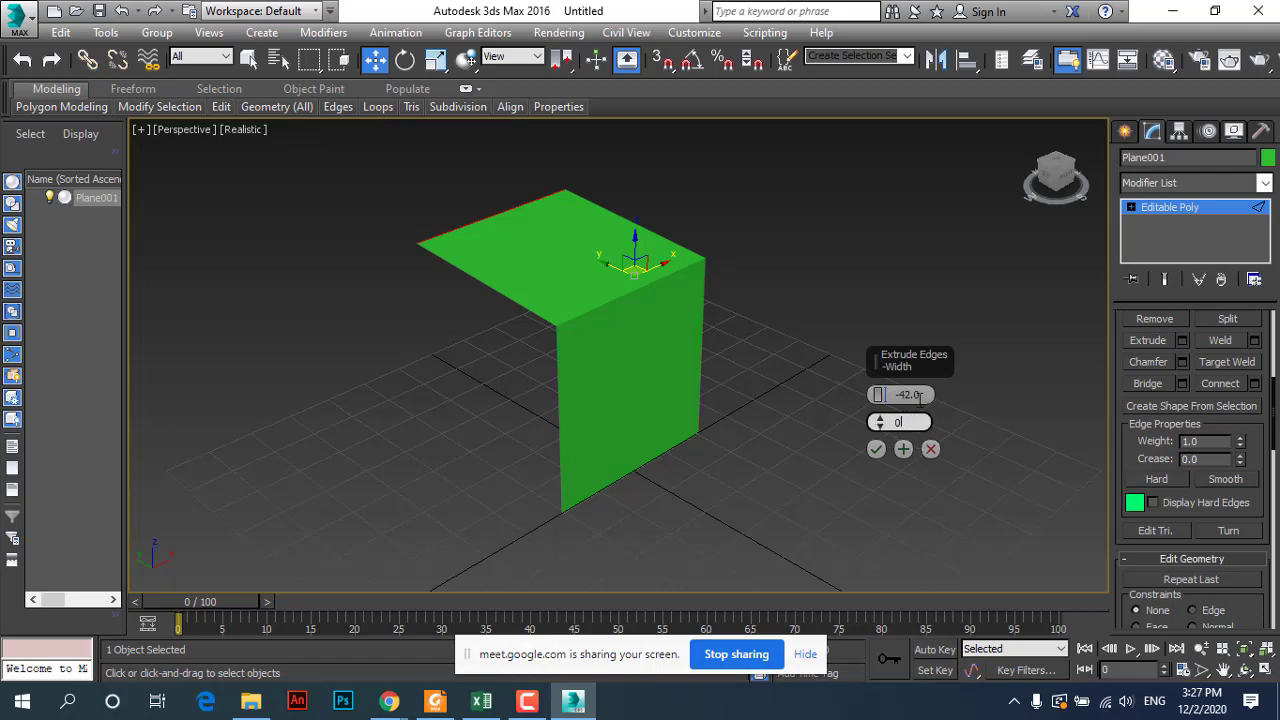
key(Return)
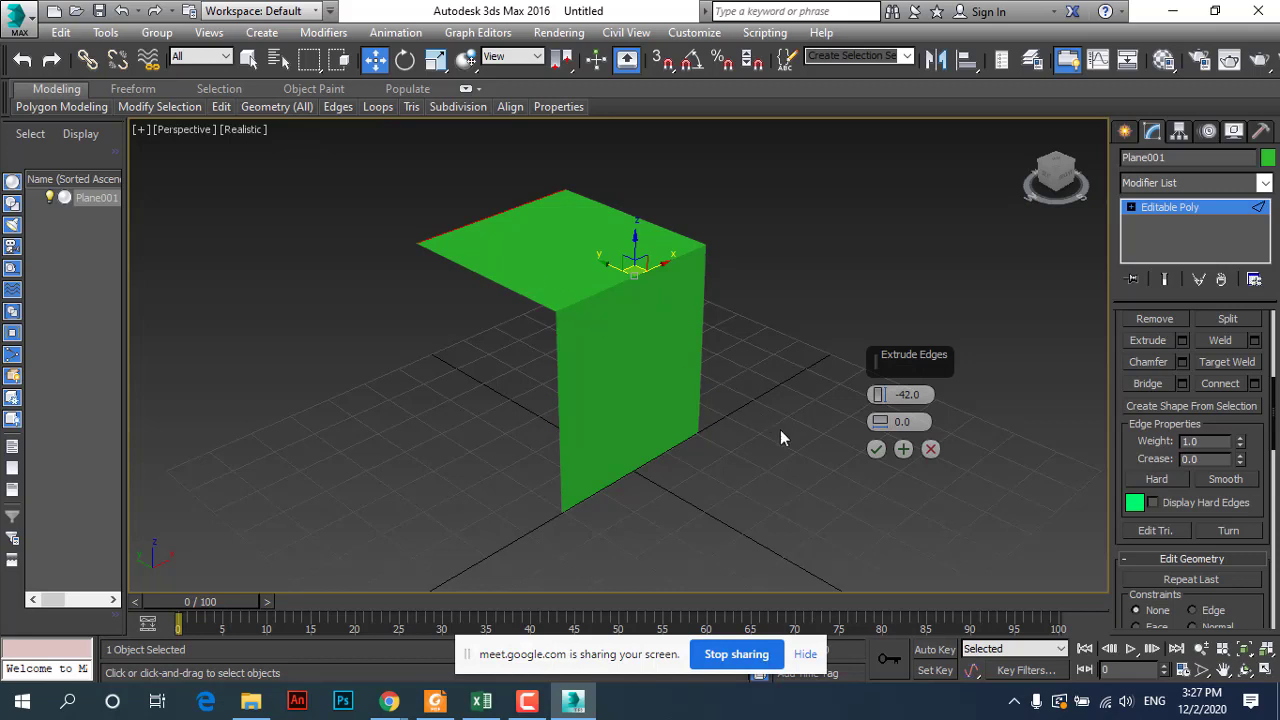
click(876, 450)
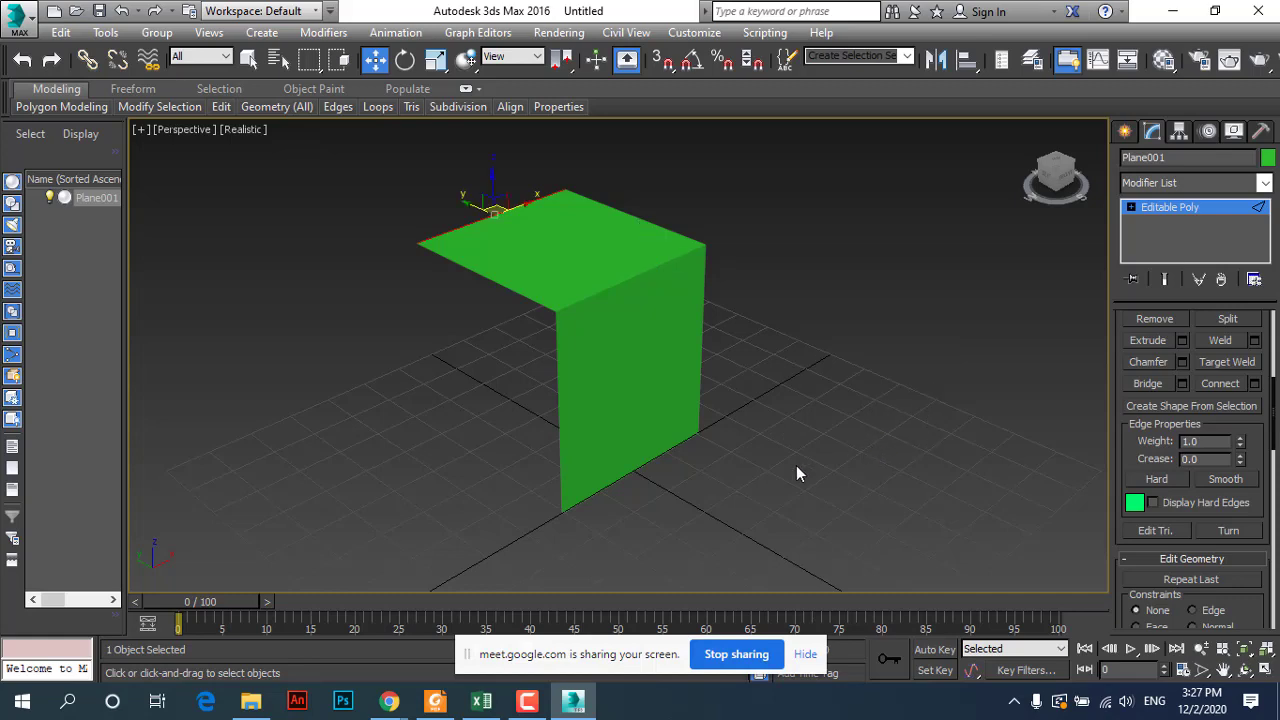
Step: Scroll the lab PDF down to Bước 3's second top-edge extrusion, Height 30, then return to 3ds Max
click(435, 701)
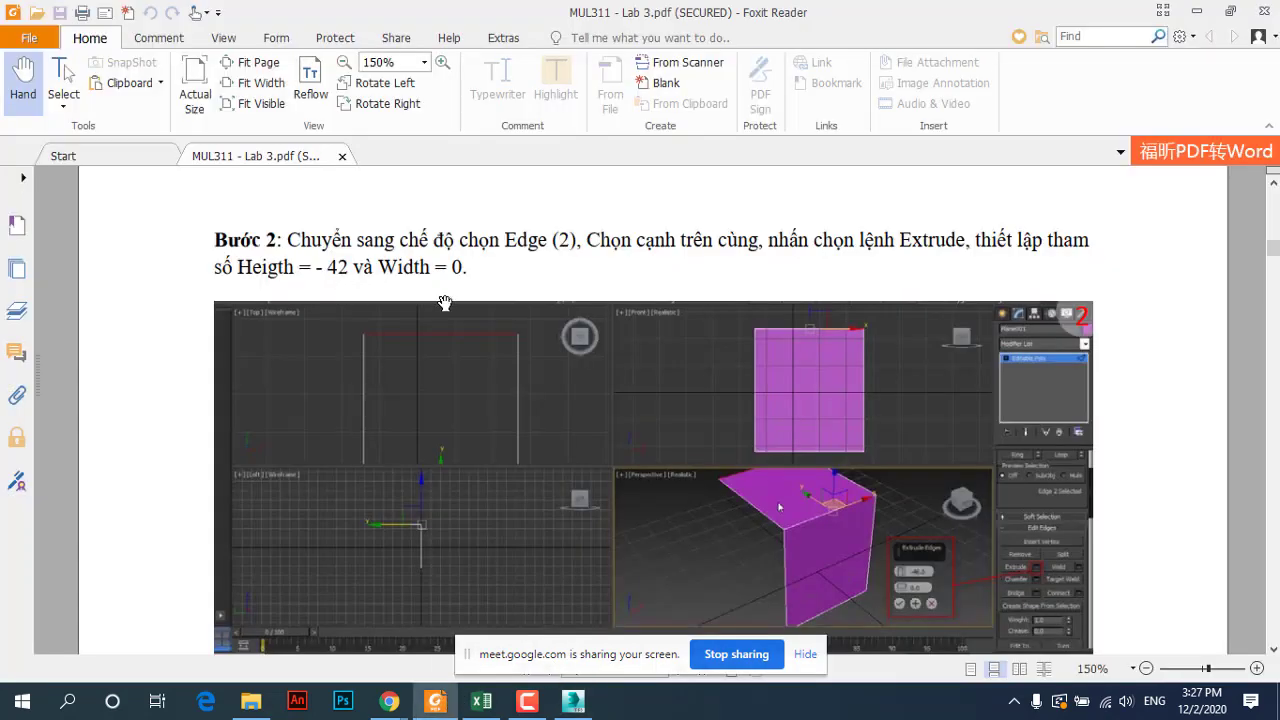
scroll(500, 457, down, 5)
scroll(500, 457, down, 2)
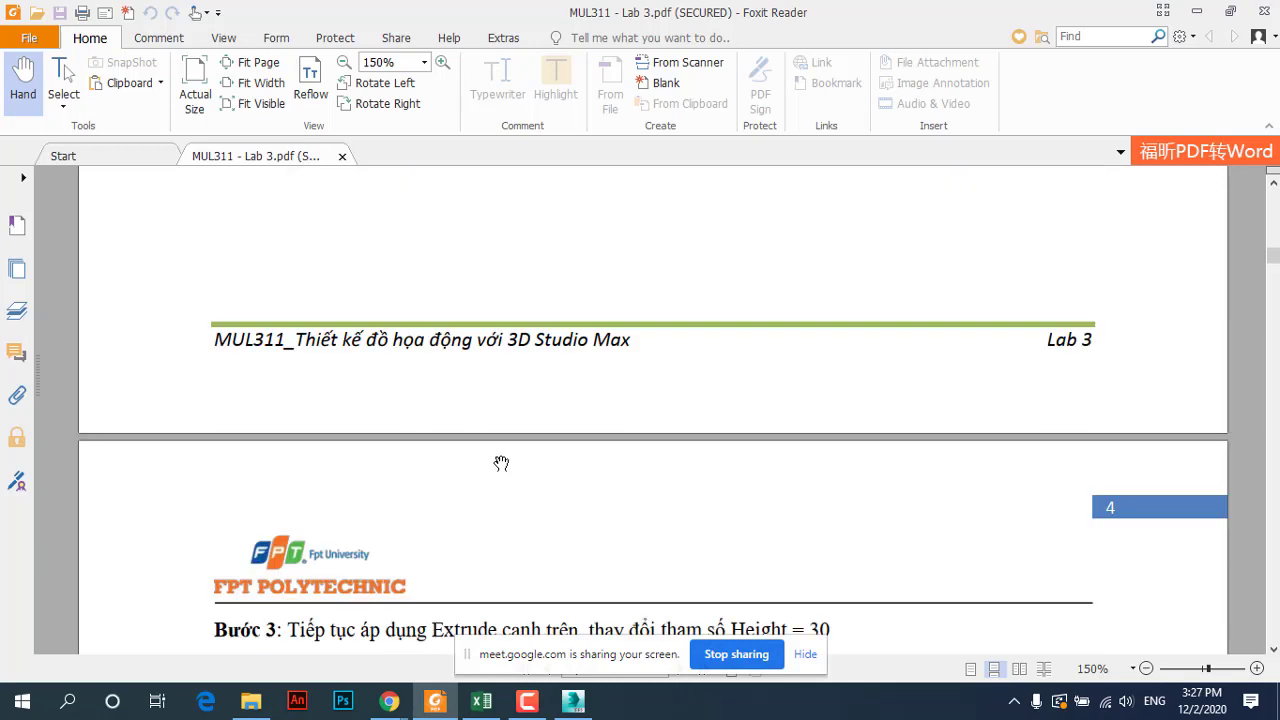
scroll(501, 464, down, 4)
scroll(501, 464, down, 1)
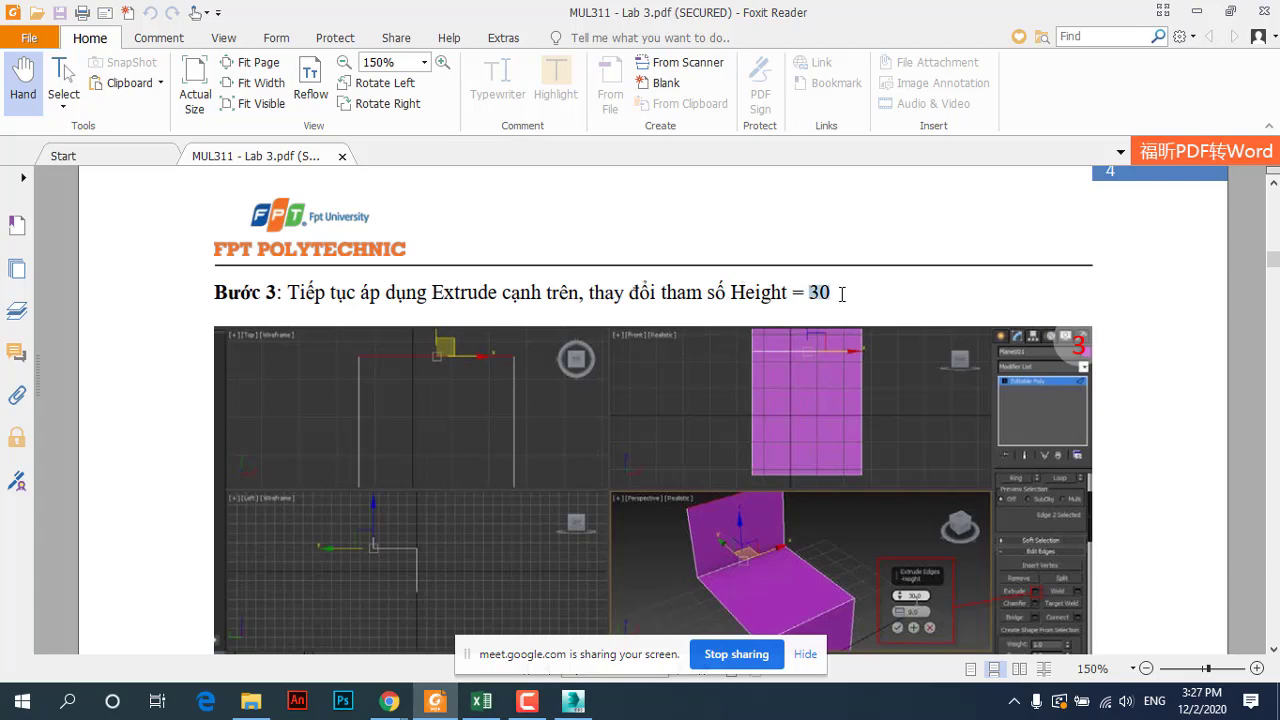
scroll(718, 500, down, 3)
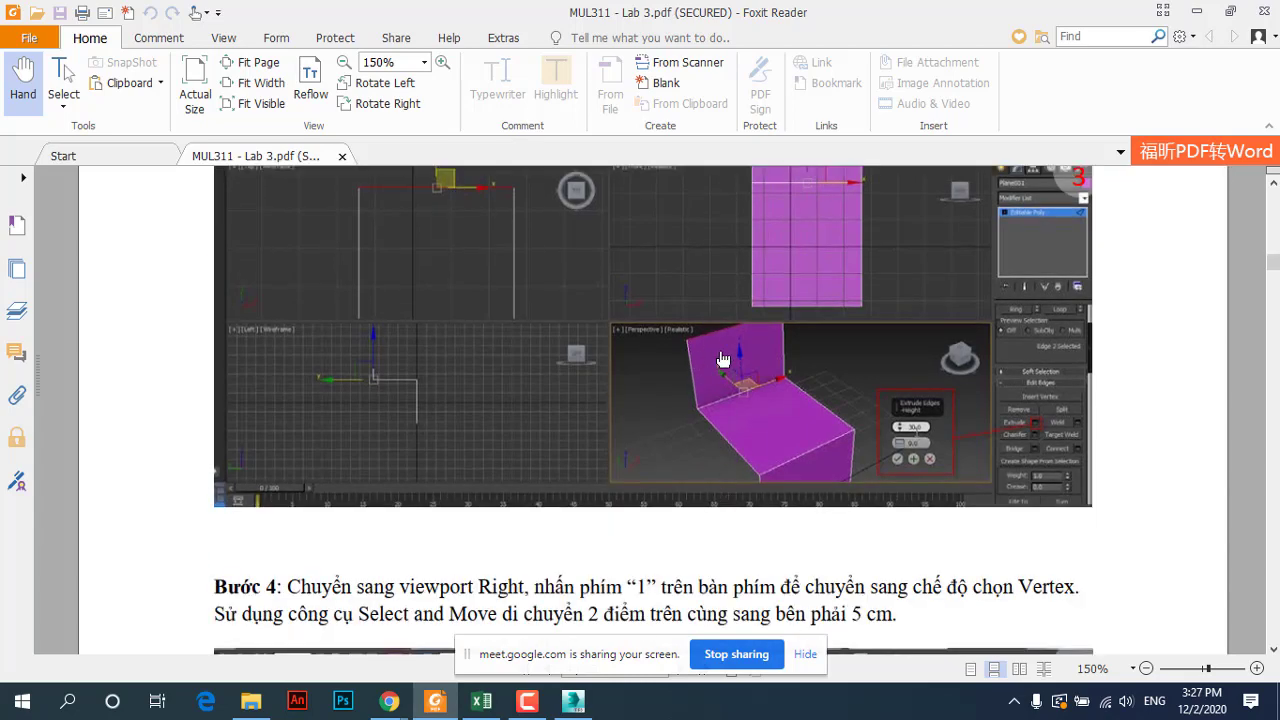
click(572, 701)
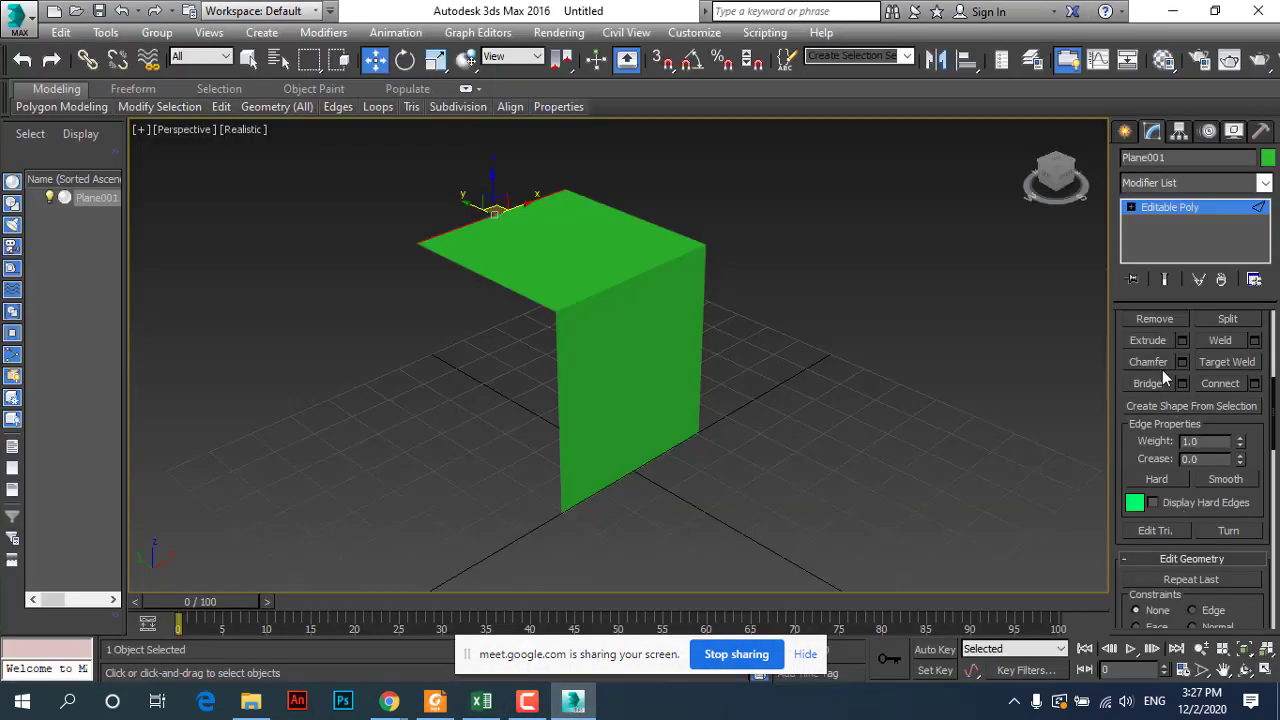
Step: Extrude the seat's far edge with Height 30 and Width 0 to raise the backrest
click(1181, 341)
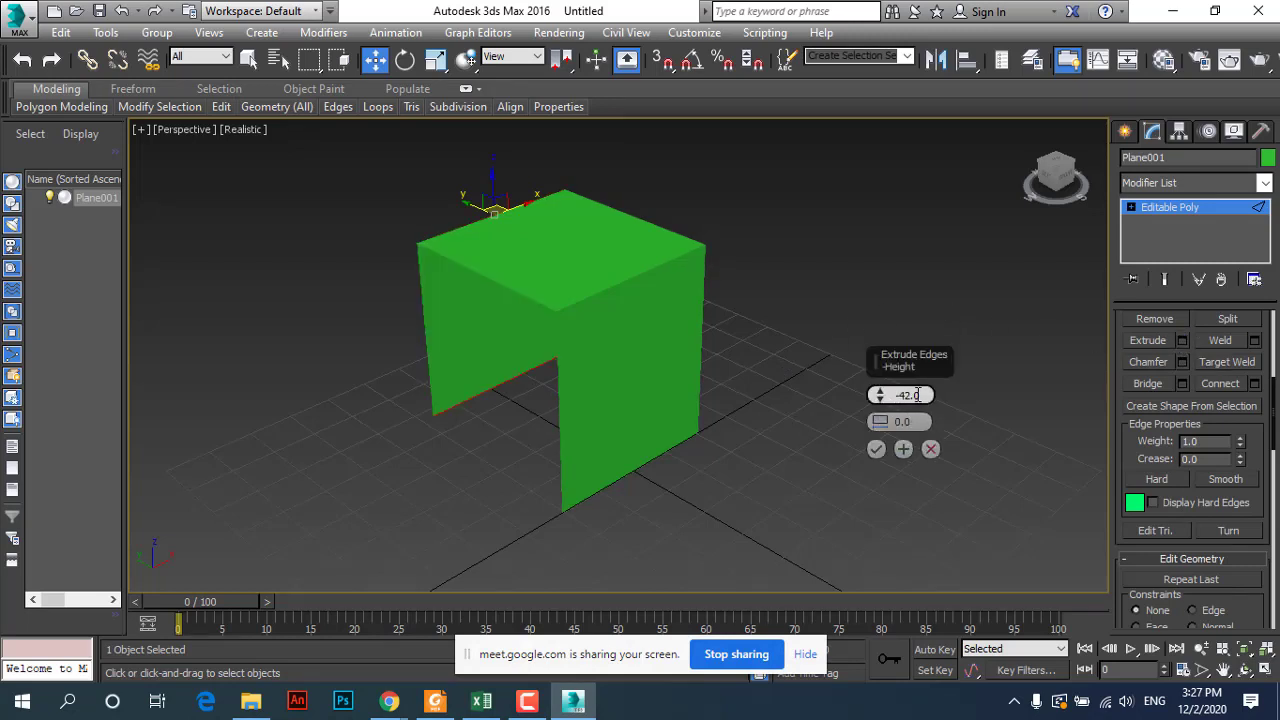
drag(924, 396, 826, 401)
text(30)
click(905, 421)
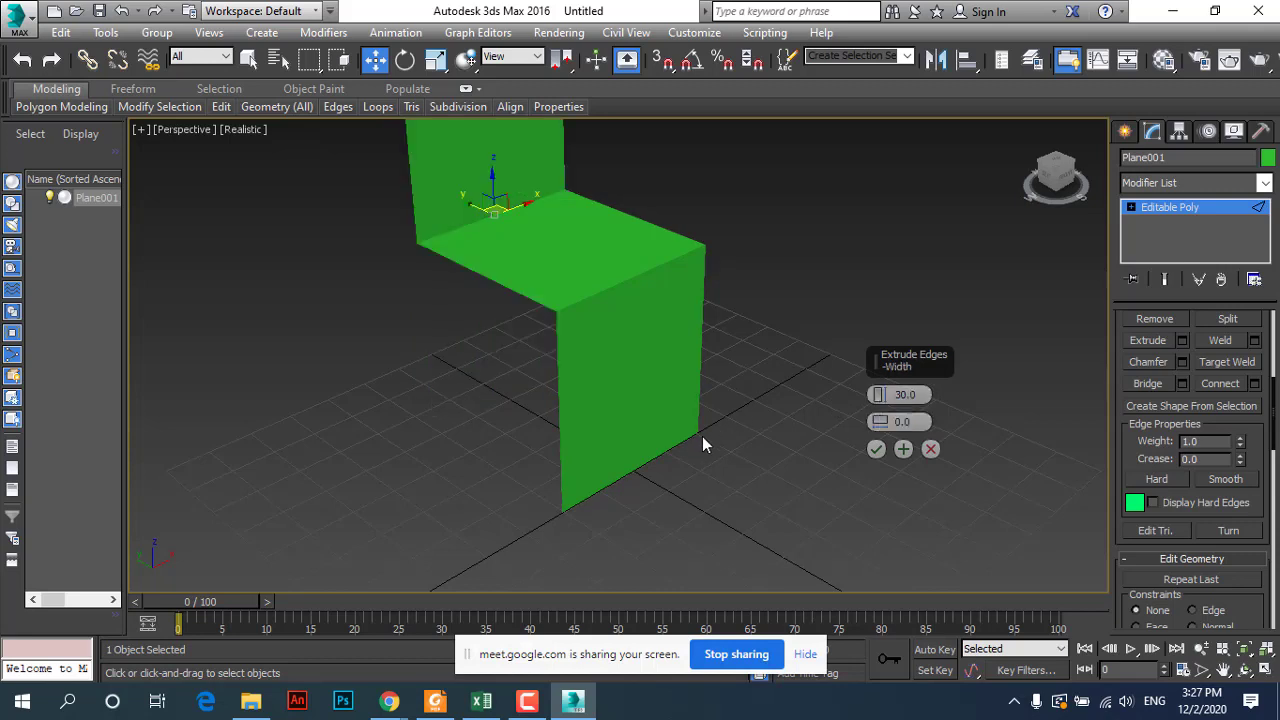
scroll(702, 436, down, 5)
scroll(560, 330, up, 3)
scroll(480, 284, up, 2)
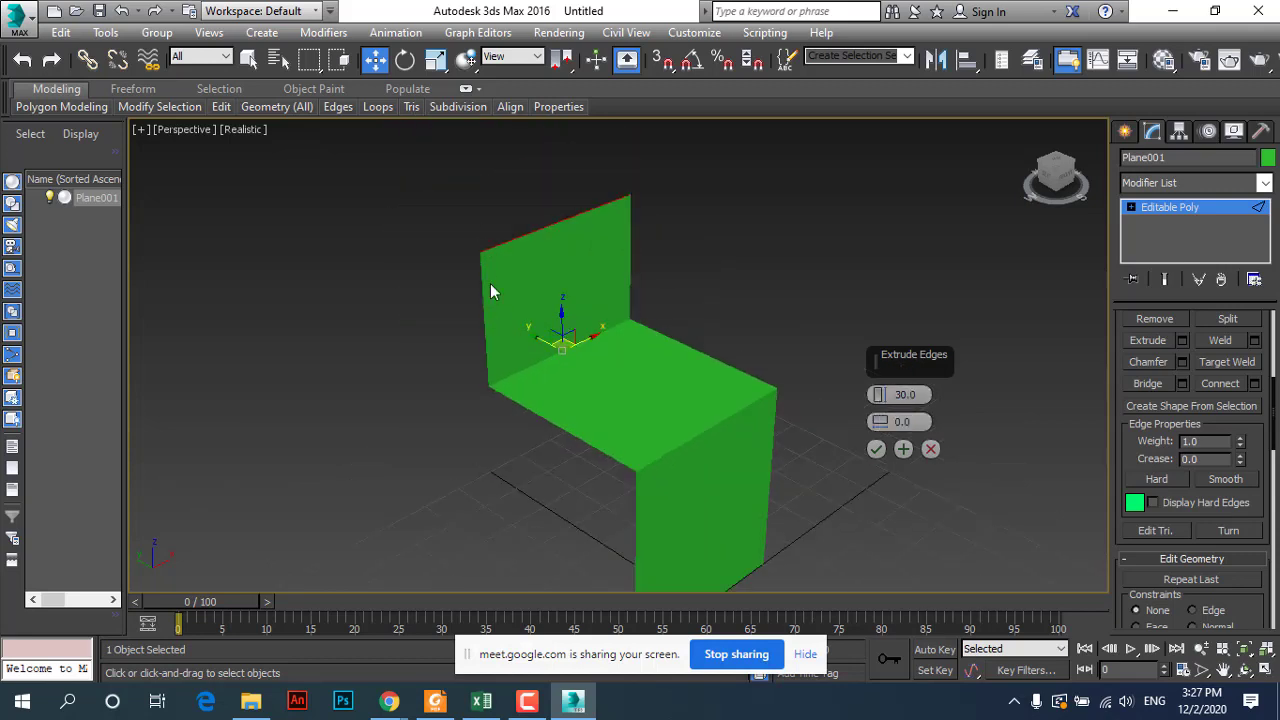
click(875, 450)
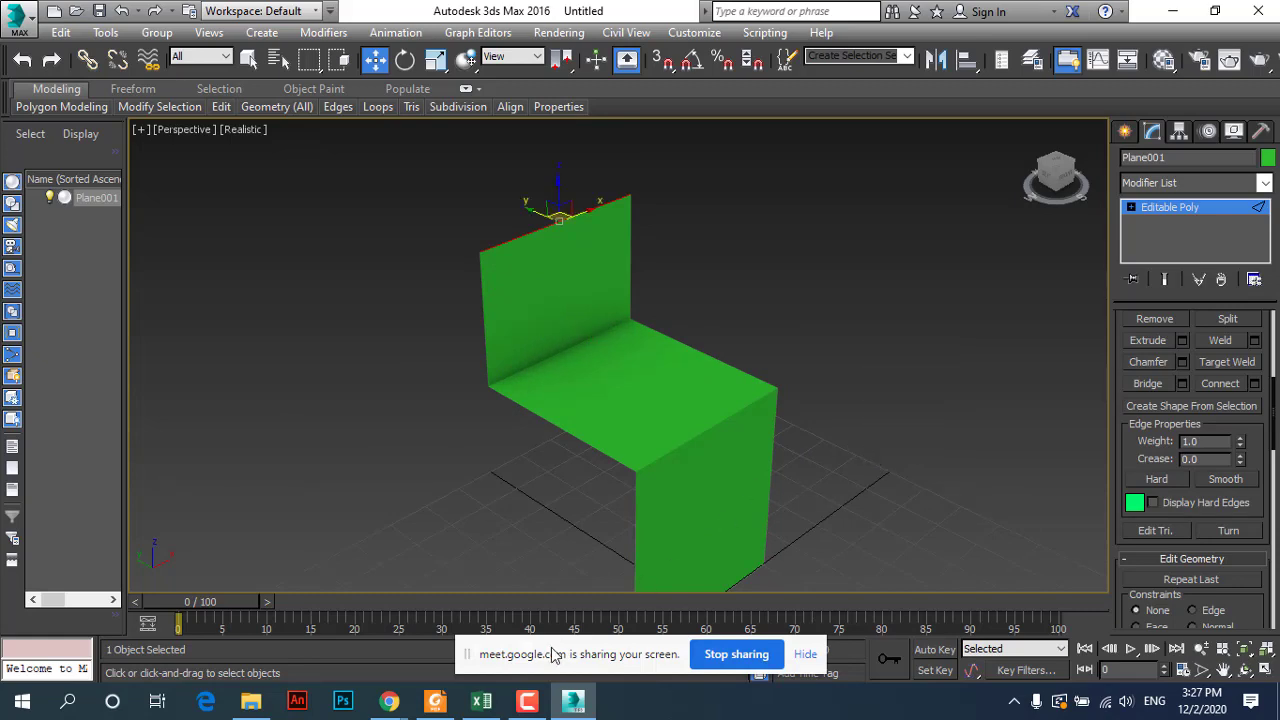
Step: In the lab PDF, scroll to Bước 4 and highlight 'viewport Right', 'Vertex' and 'Select'
click(435, 700)
scroll(262, 445, up, 2)
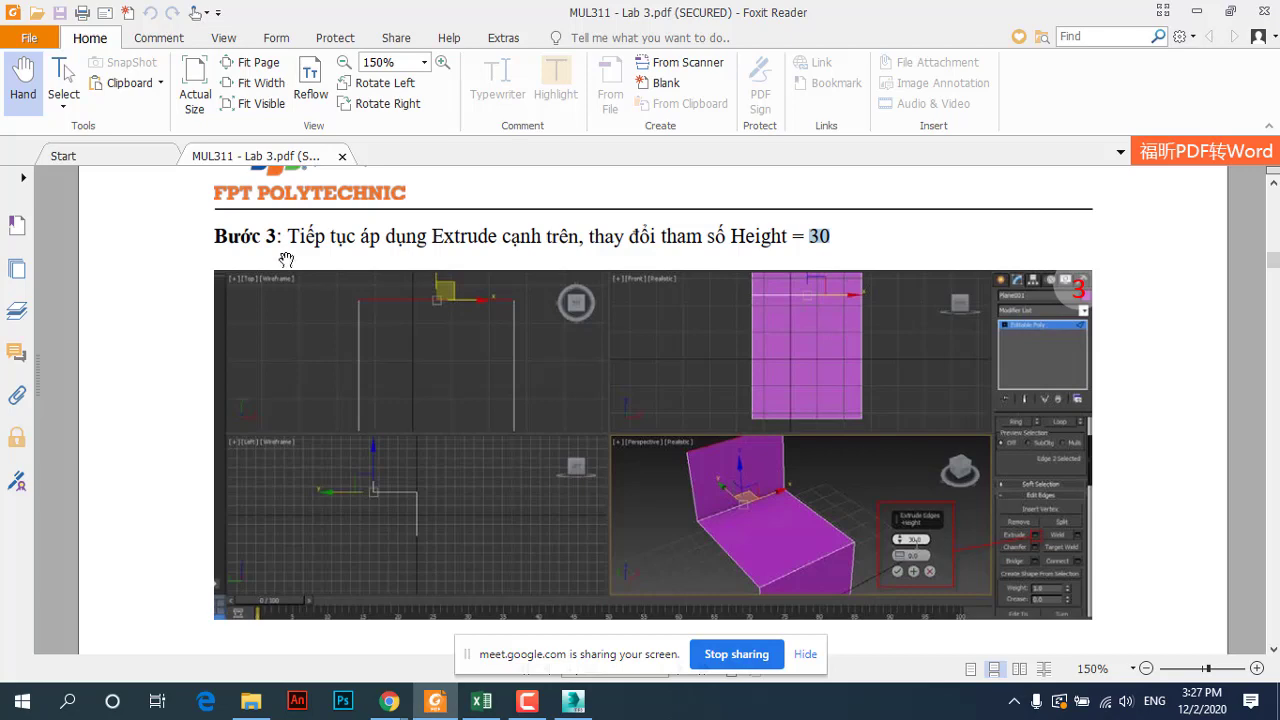
scroll(520, 330, down, 5)
scroll(490, 345, down, 3)
scroll(458, 361, down, 2)
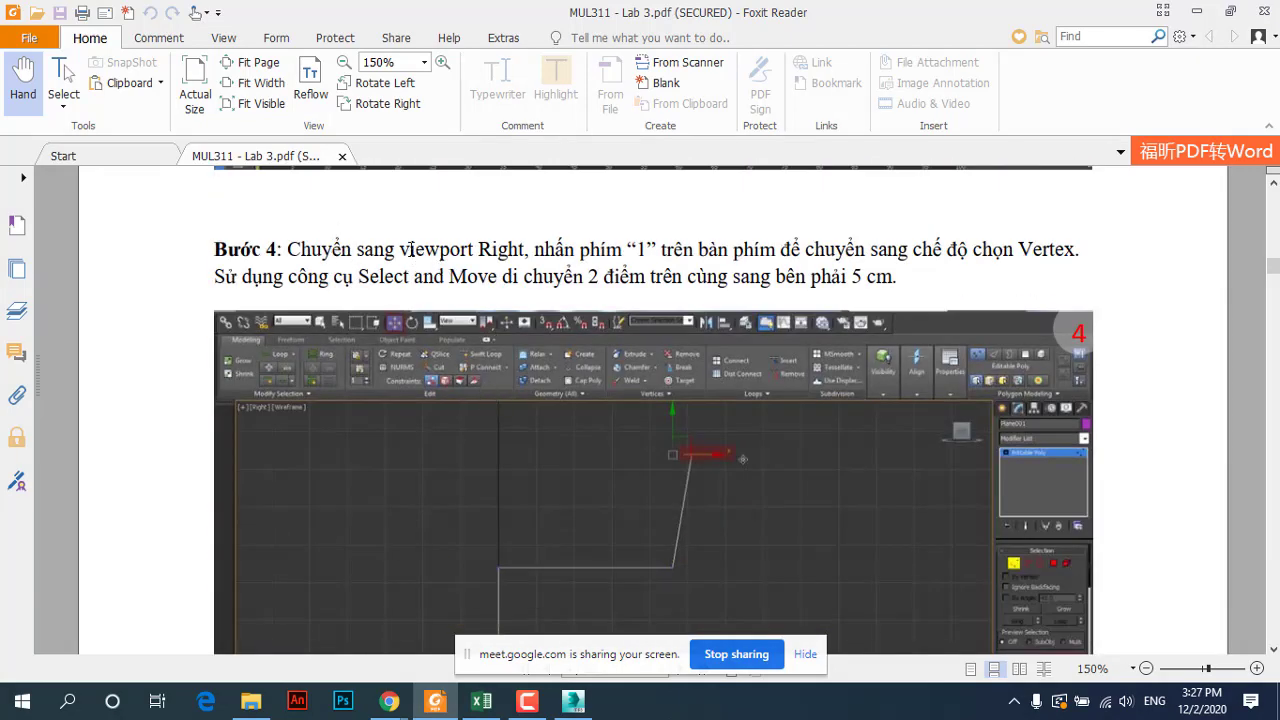
drag(398, 248, 520, 250)
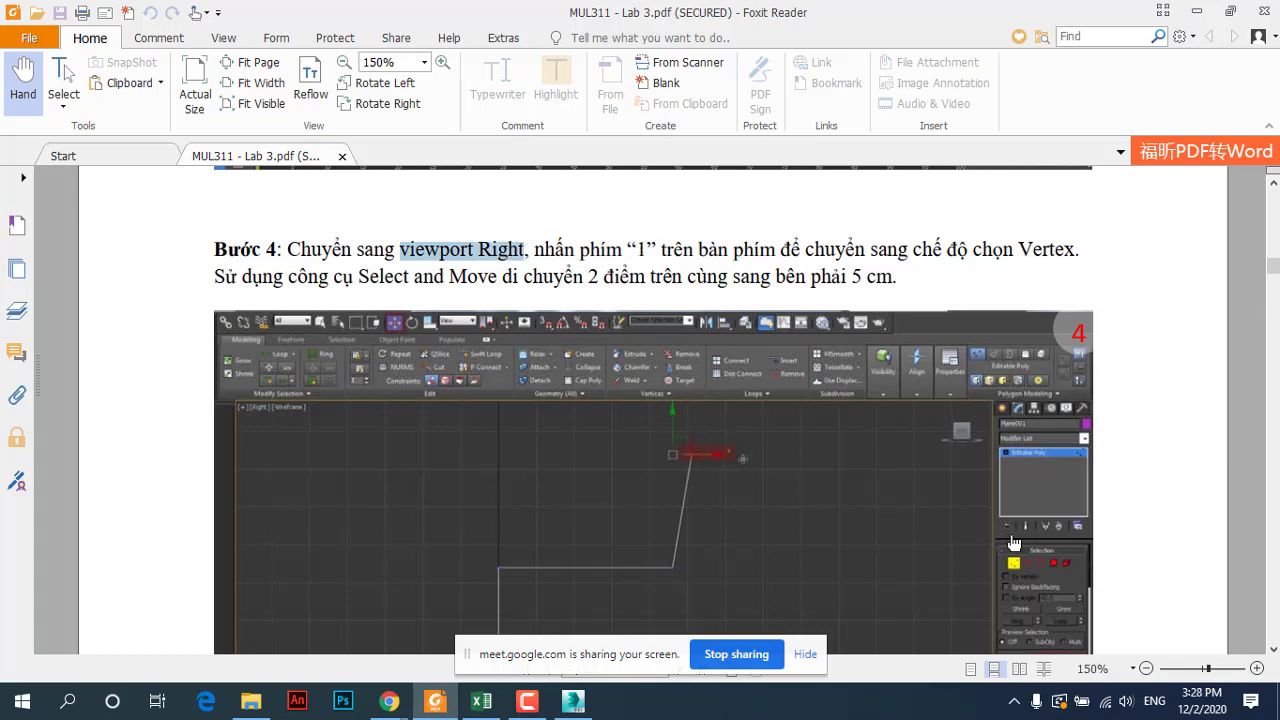
click(676, 255)
drag(1018, 249, 1112, 251)
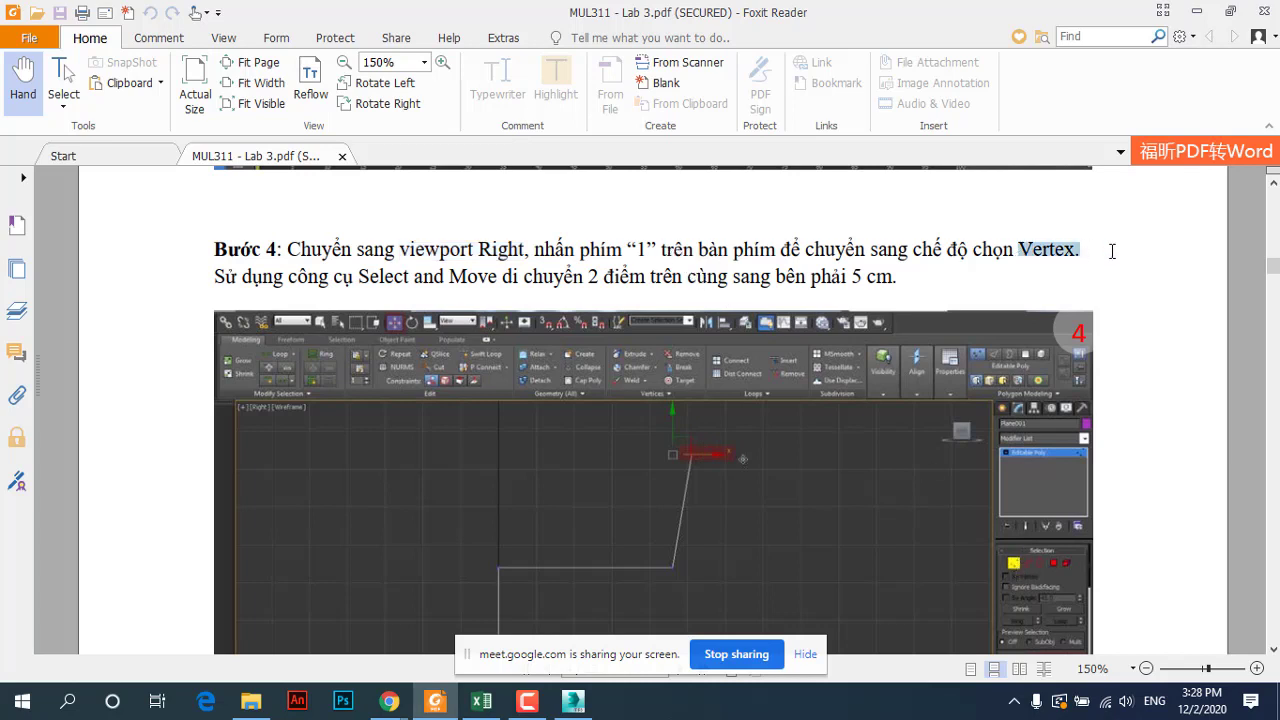
double_click(372, 276)
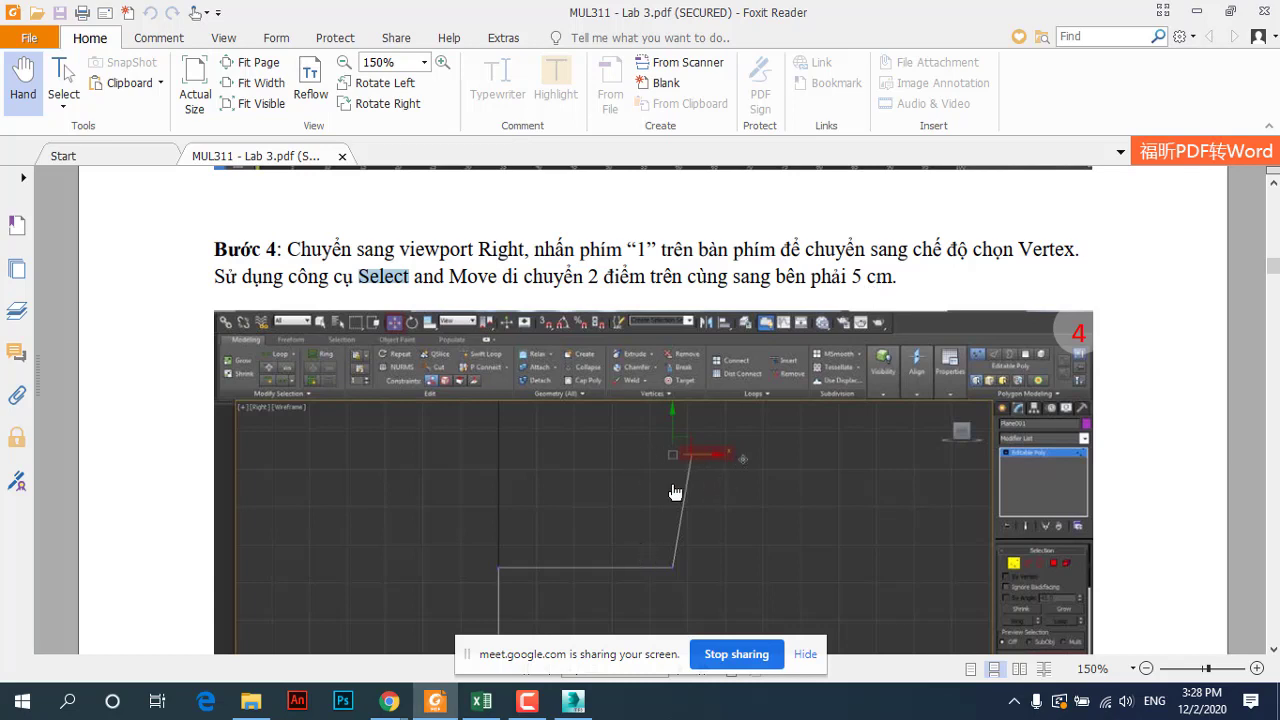
scroll(660, 430, down, 1)
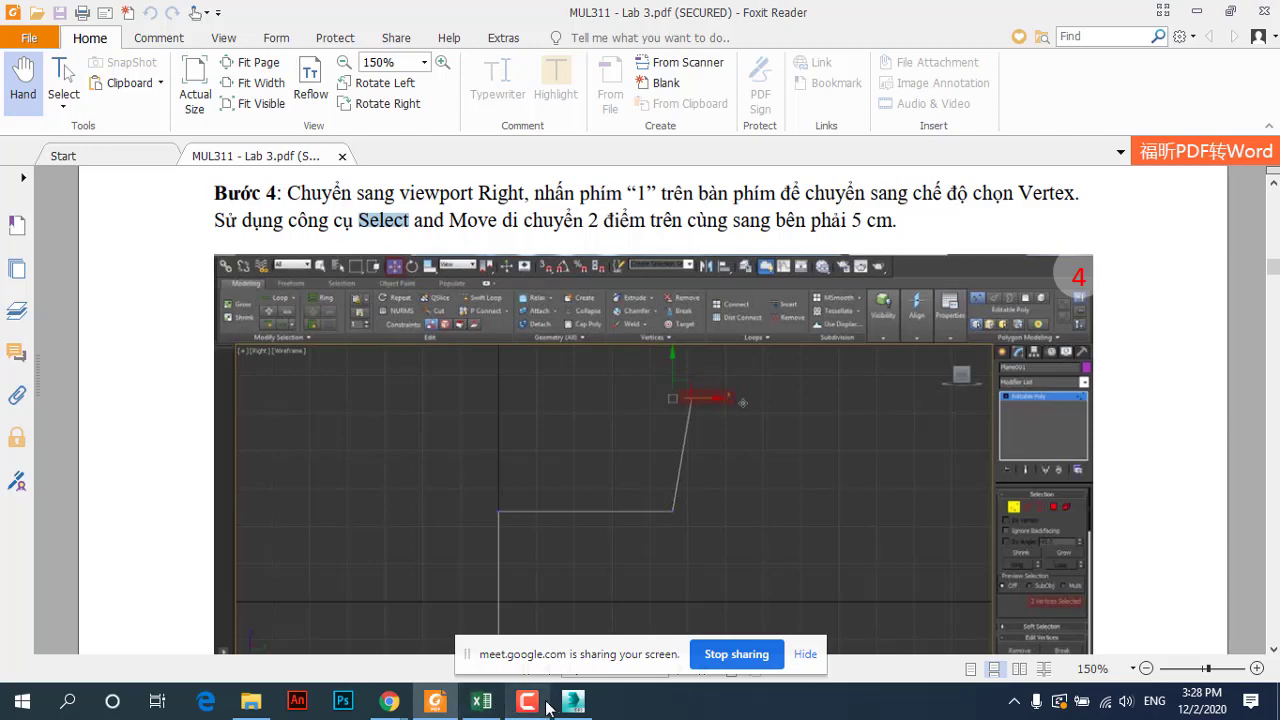
click(573, 703)
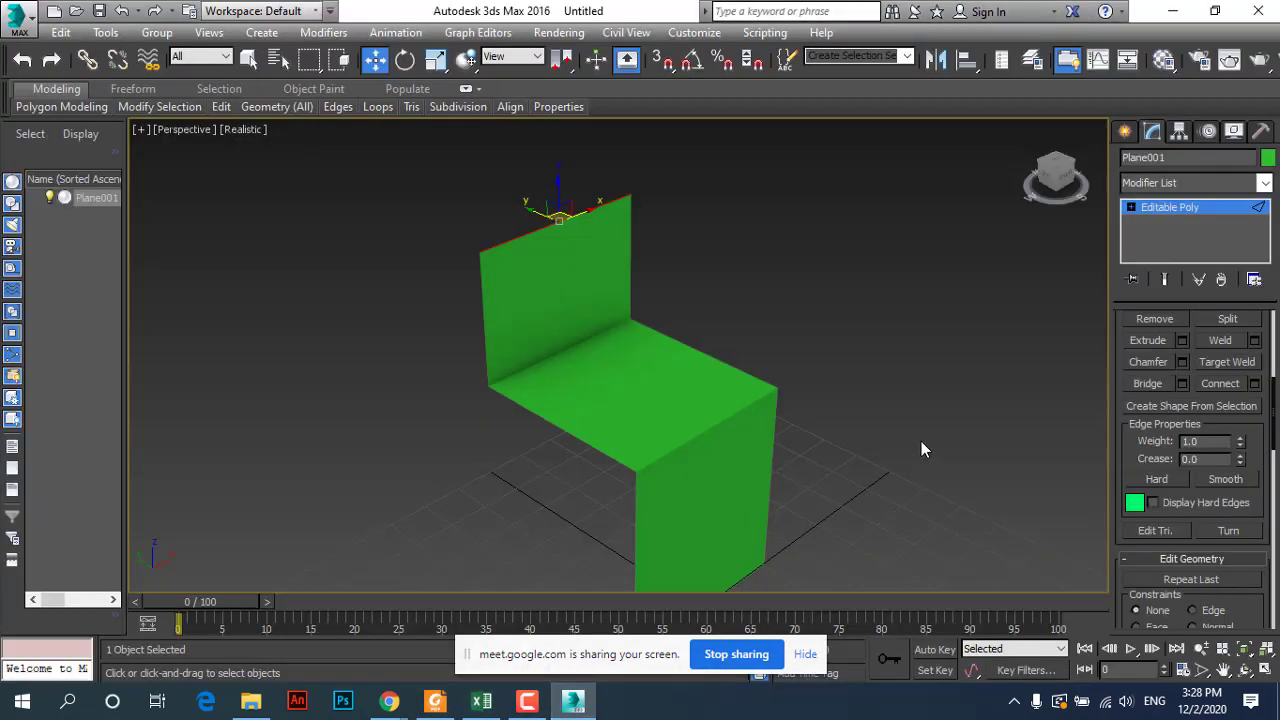
Step: Maximize the Left viewport and zoom in on the backrest
click(1266, 670)
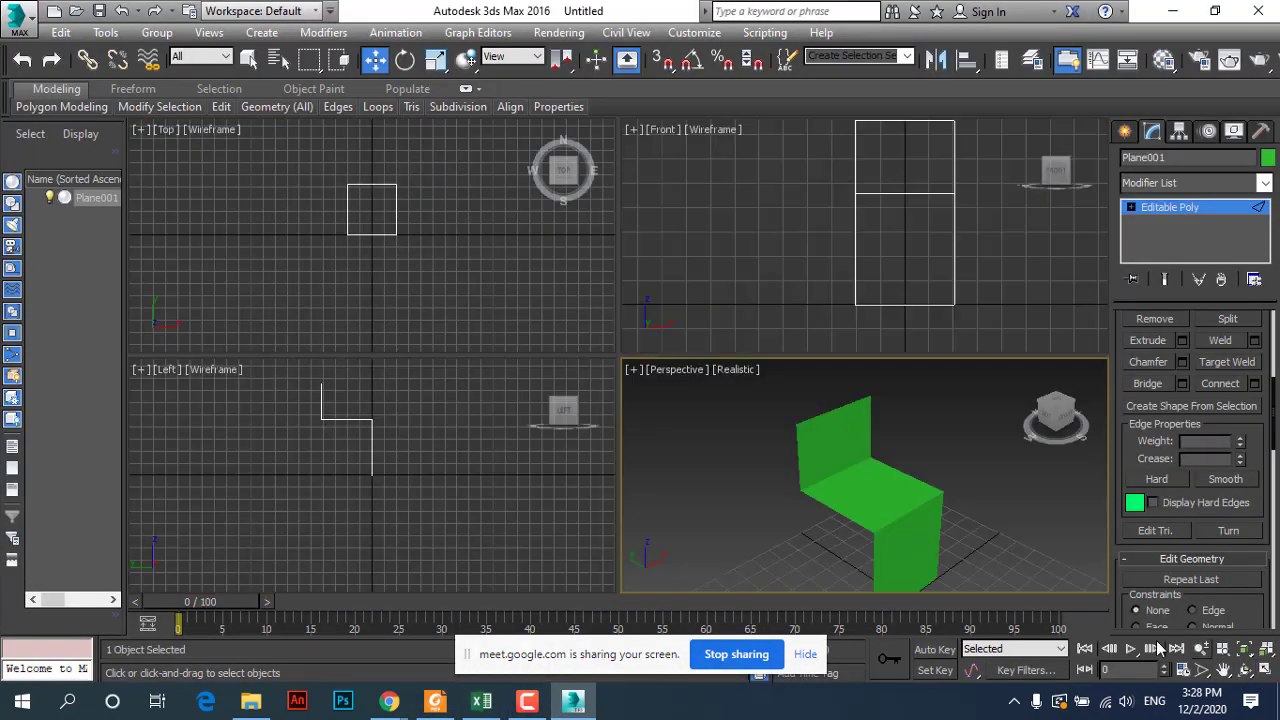
right_click(496, 481)
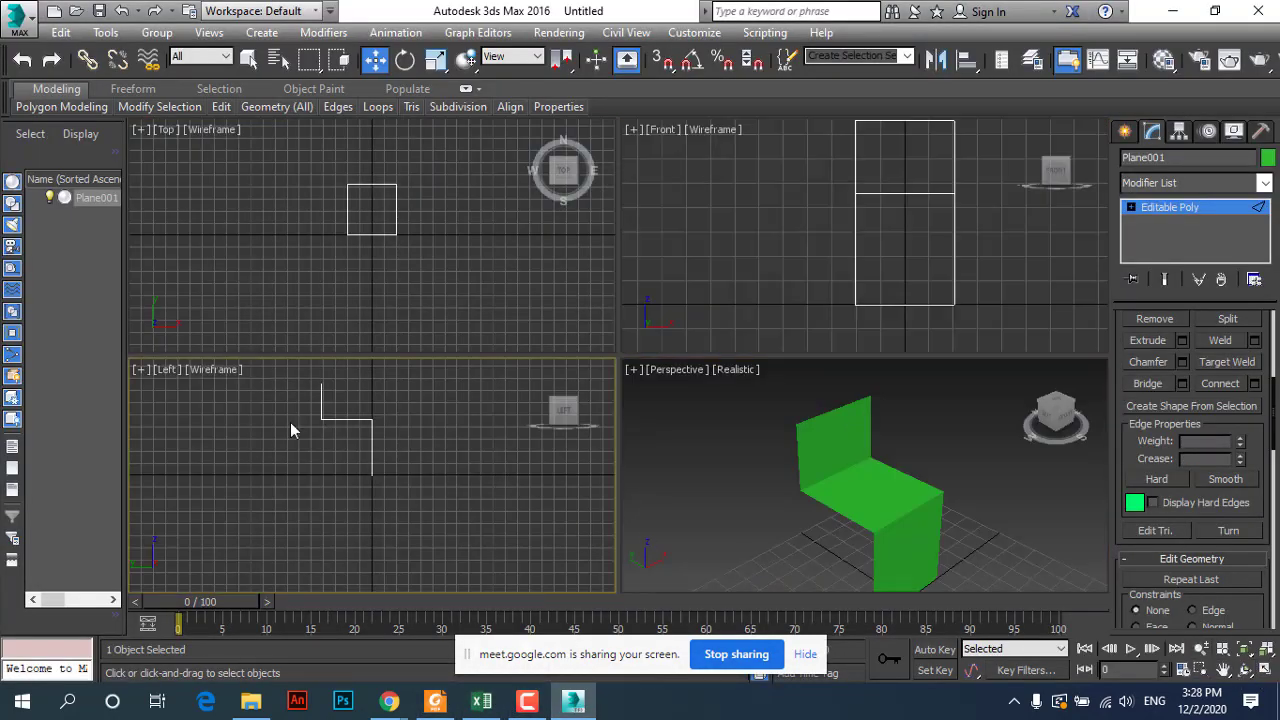
click(1266, 670)
scroll(591, 231, up, 2)
scroll(592, 231, up, 2)
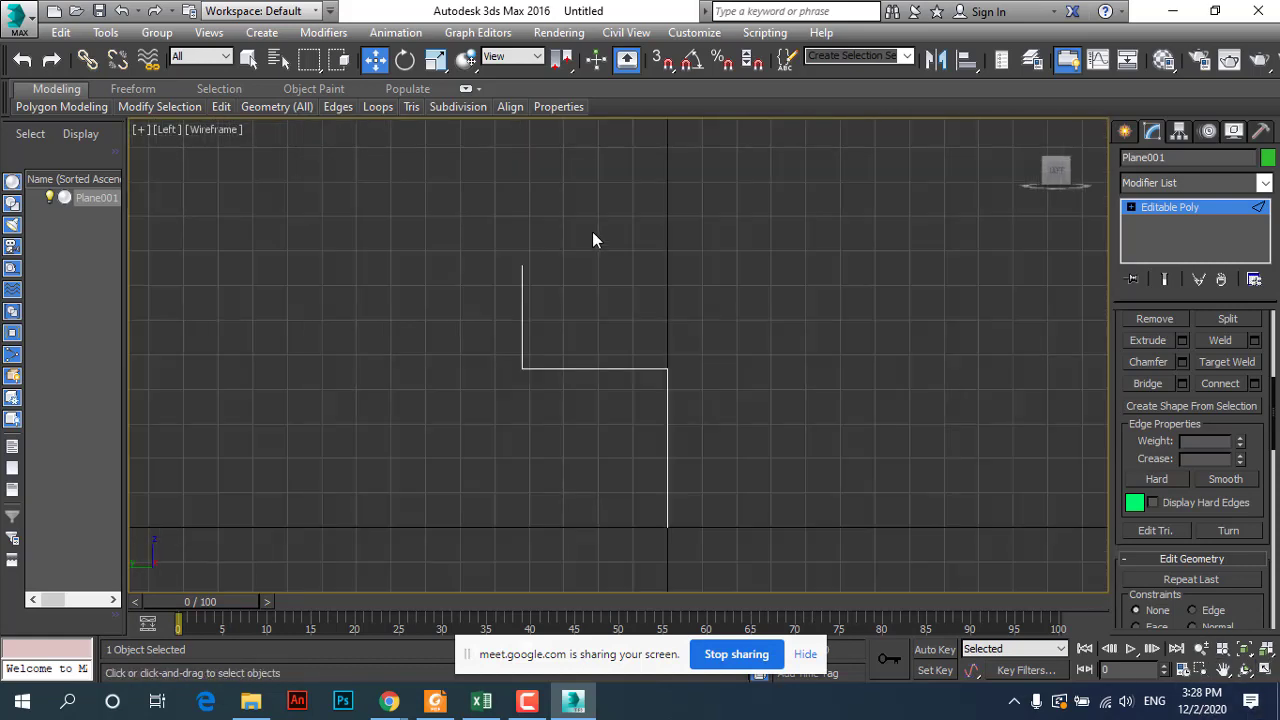
drag(510, 262, 552, 284)
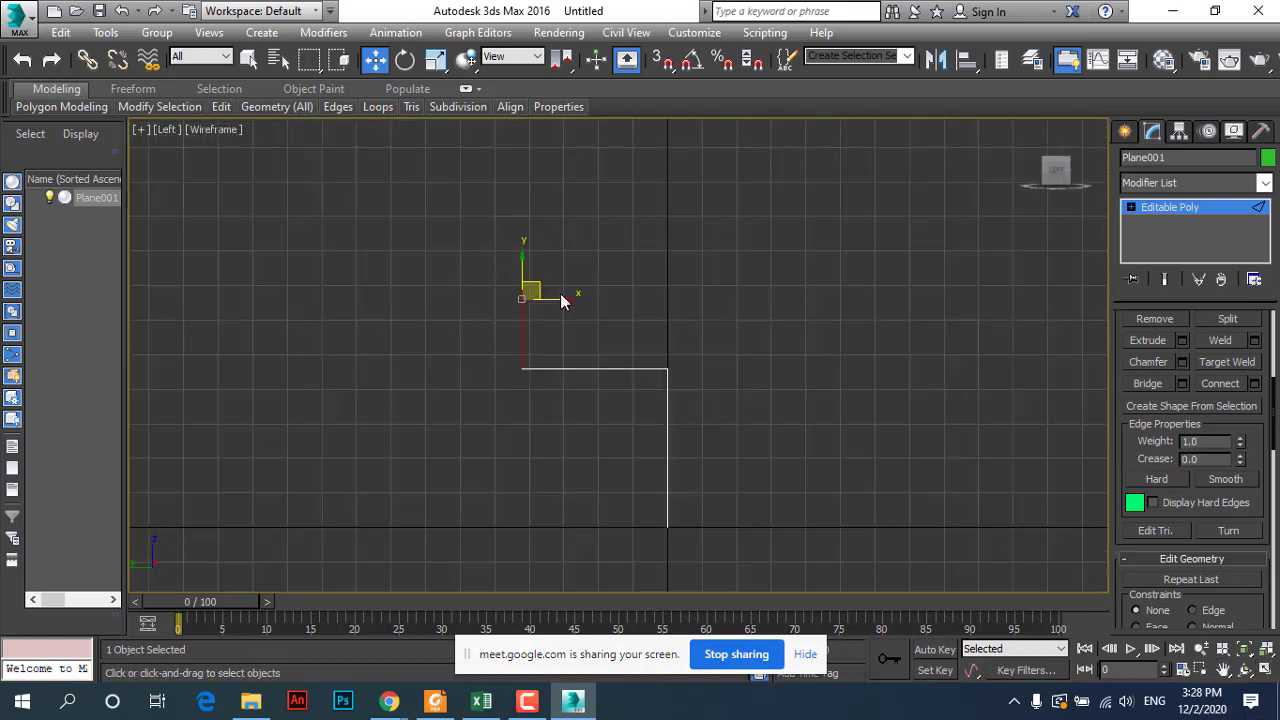
click(666, 262)
Step: At Vertex level, select the backrest's top two vertices and shift them so it leans
click(1131, 207)
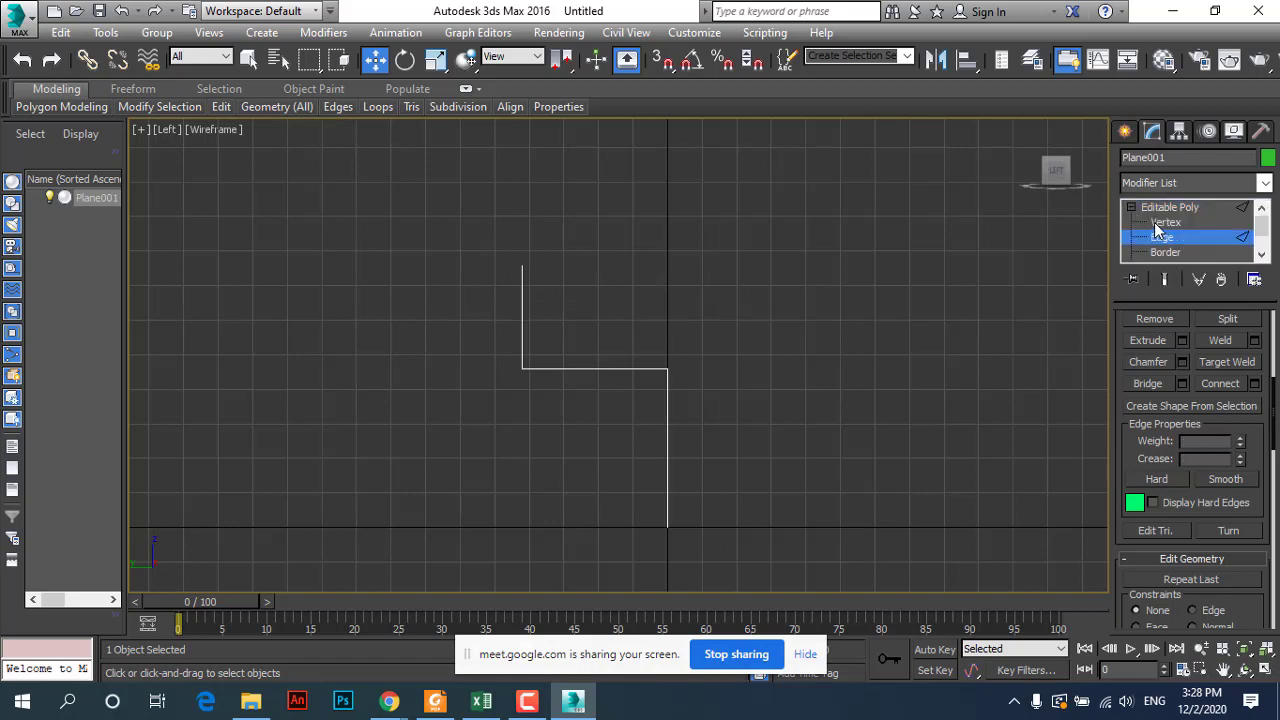
click(1154, 222)
mouse_move(511, 214)
mouse_down()
mouse_move(584, 290)
mouse_move(537, 263)
mouse_up()
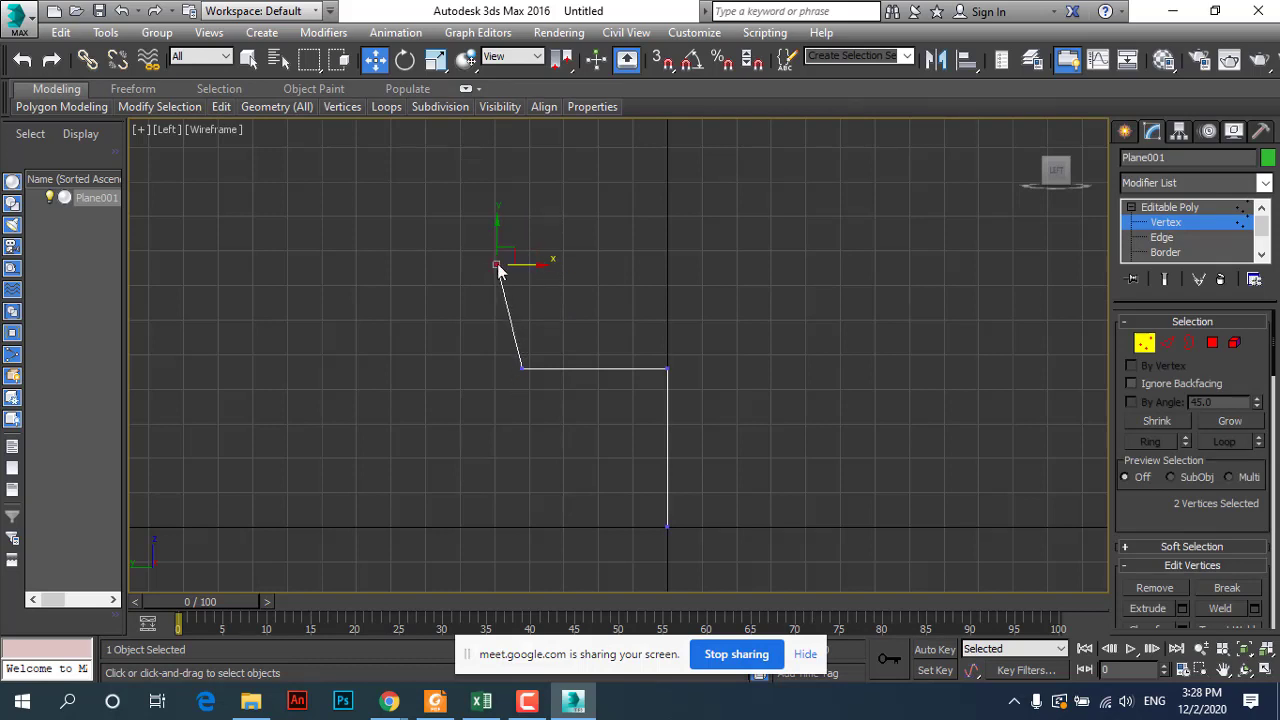
click(435, 700)
Step: Scroll past Bước 5's copied-edge screenshot, highlighting 'Edge', until Bước 6 appears
scroll(651, 466, down, 2)
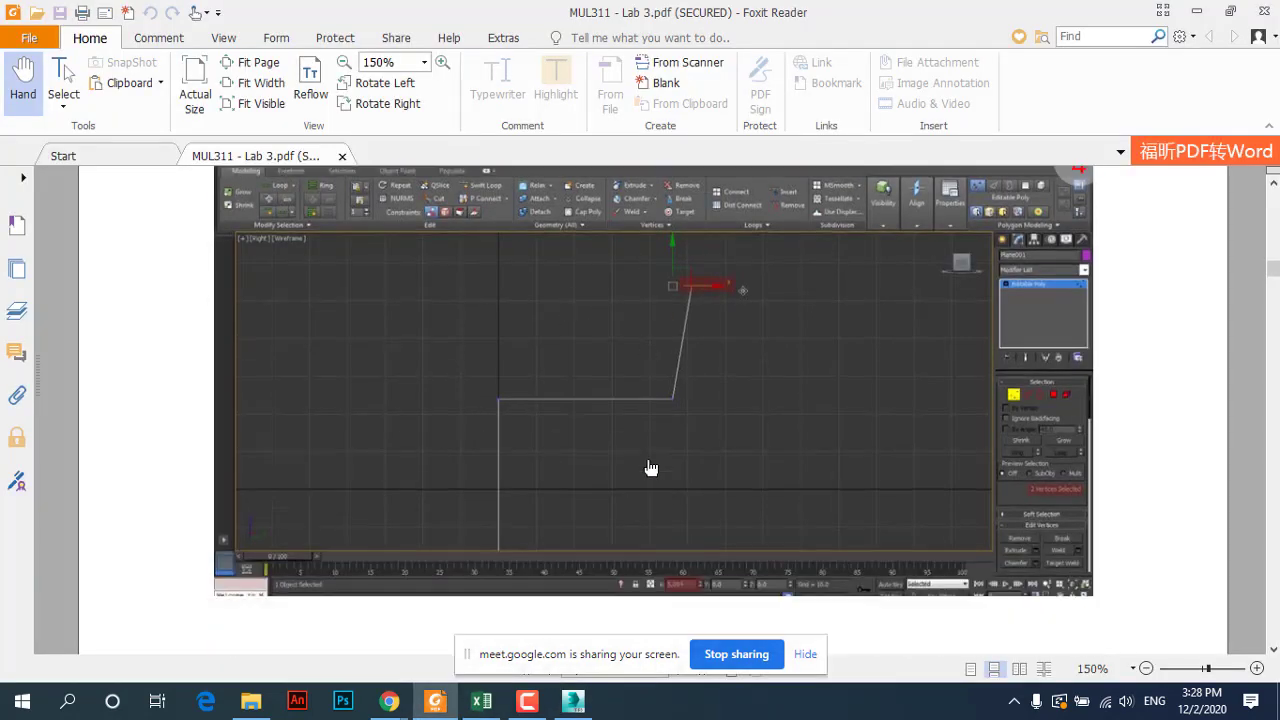
scroll(651, 466, down, 2)
scroll(646, 471, down, 2)
scroll(646, 473, down, 4)
scroll(630, 465, down, 4)
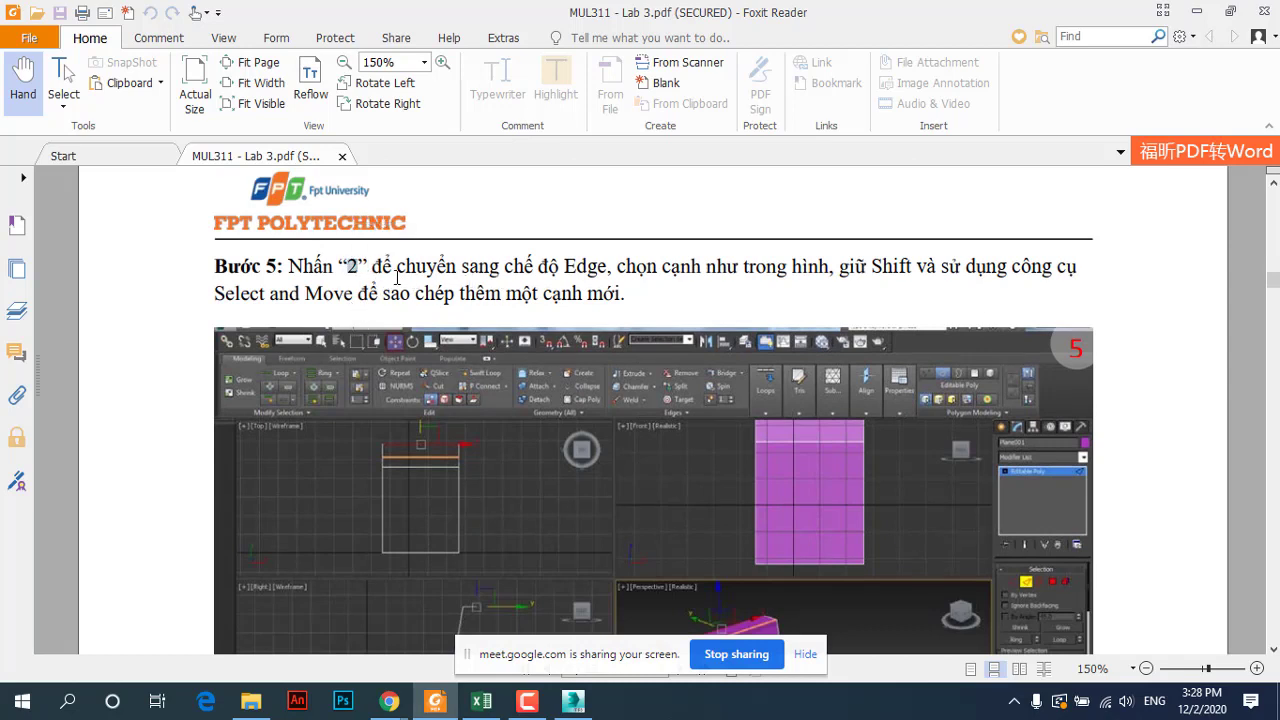
drag(563, 270, 617, 272)
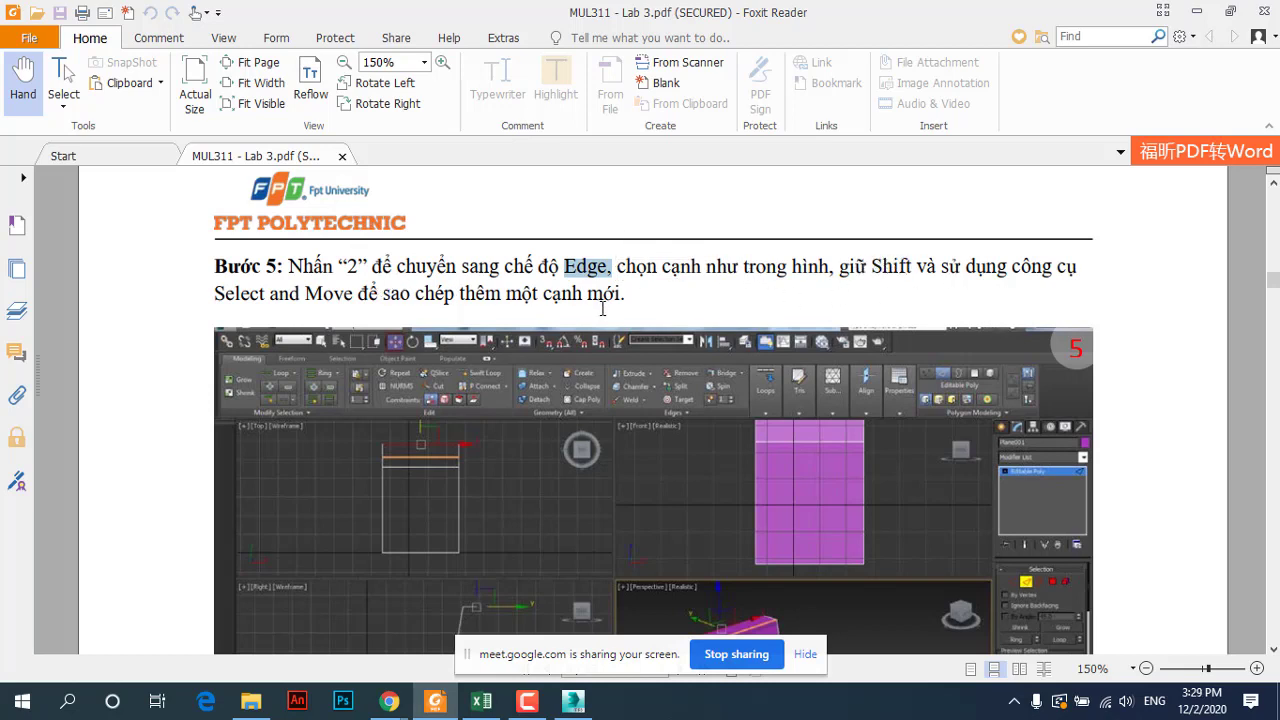
scroll(689, 491, down, 3)
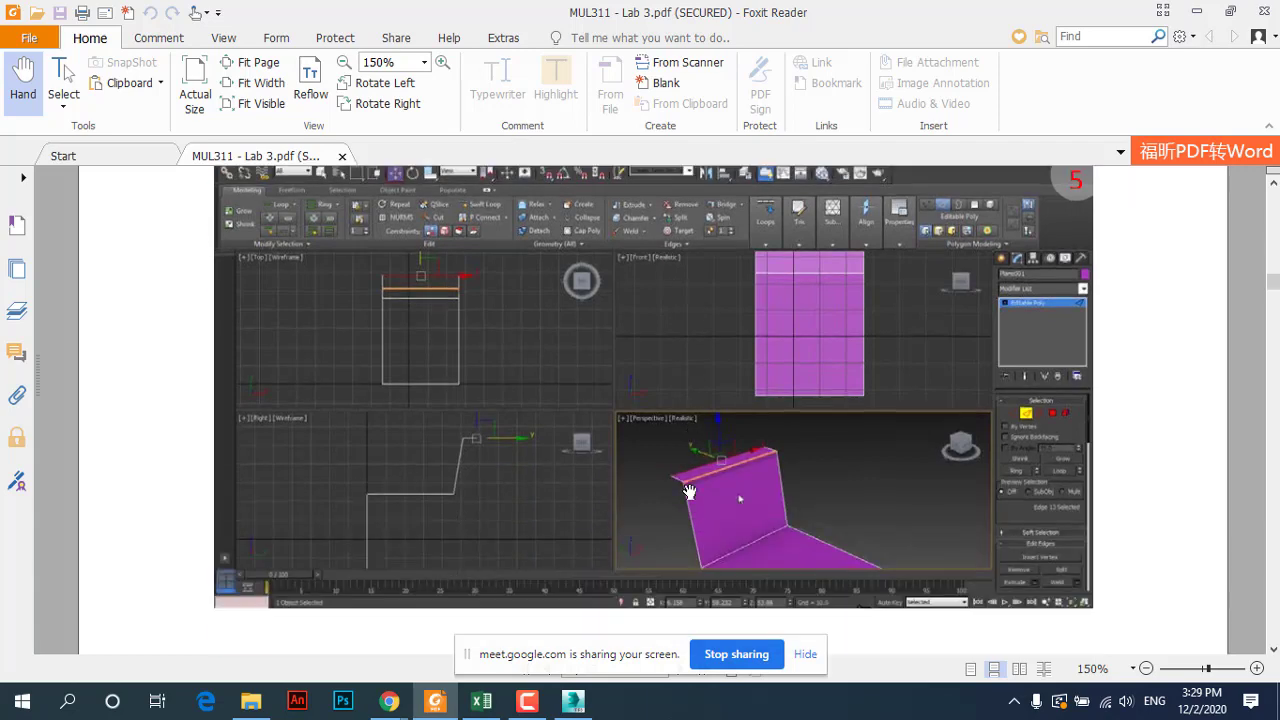
scroll(689, 491, down, 2)
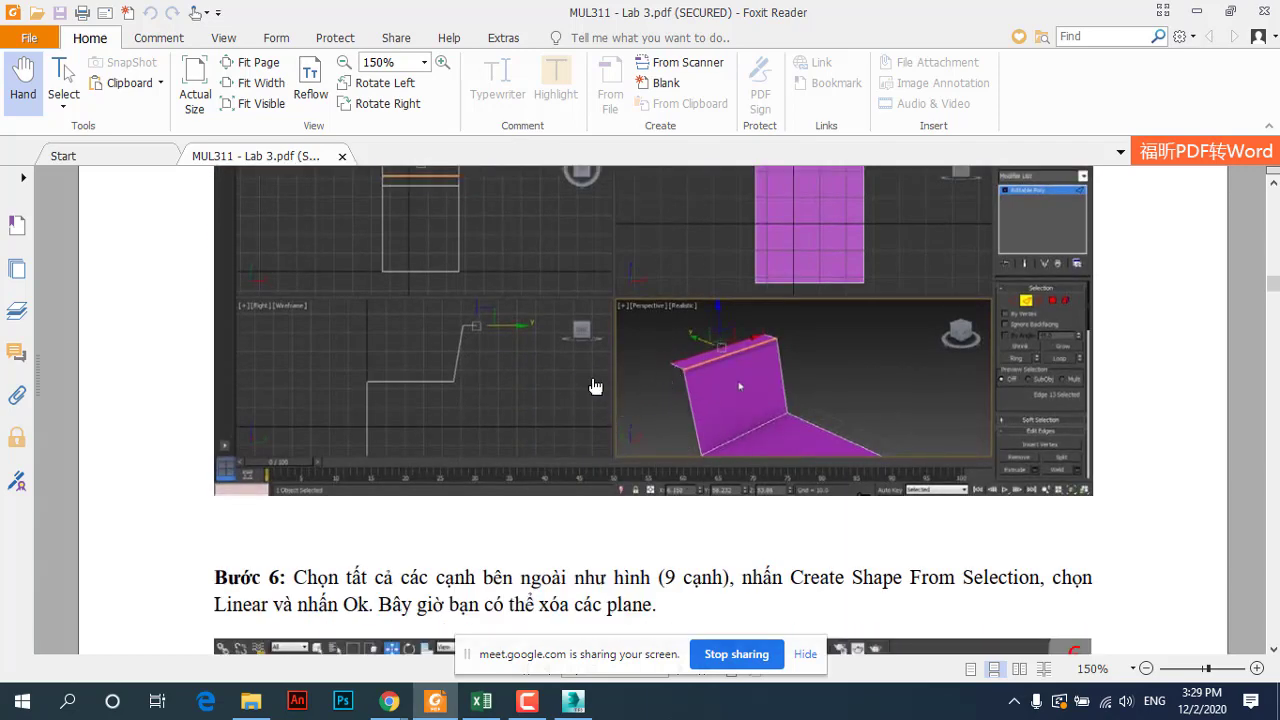
Step: Enter Edge level and, in the maximized Left view, select the backrest's top edge
click(573, 701)
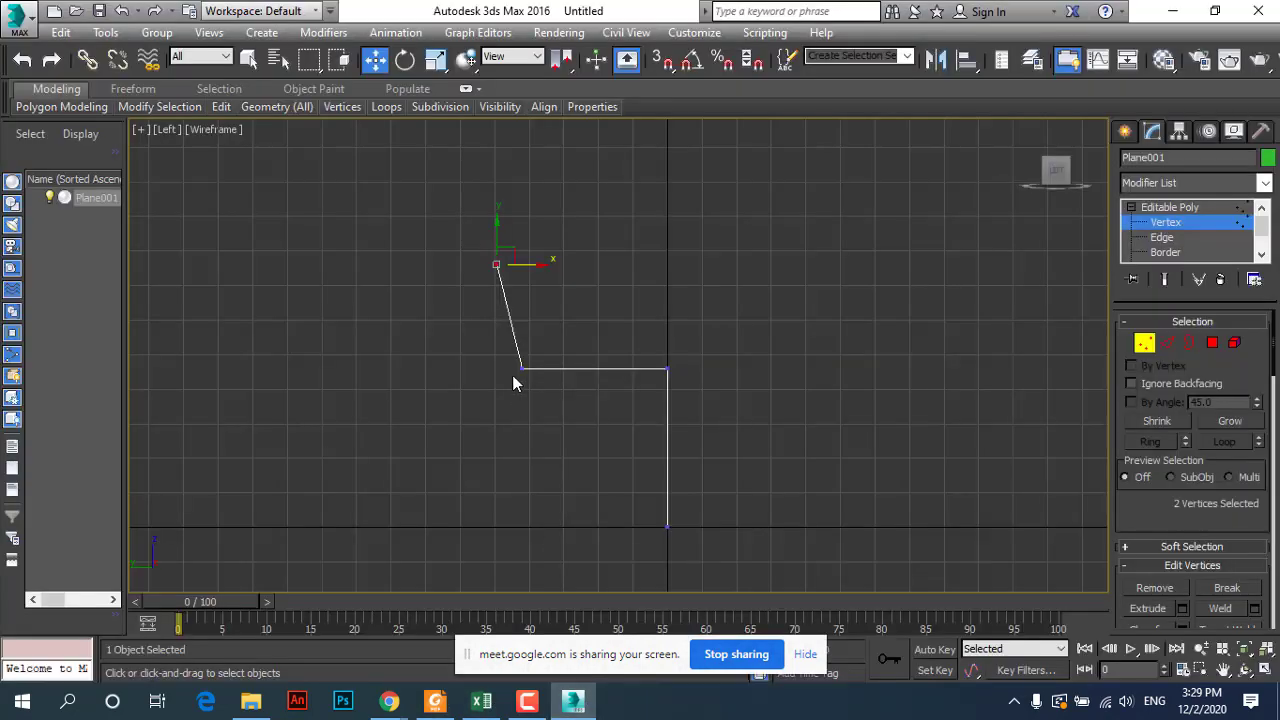
click(1170, 343)
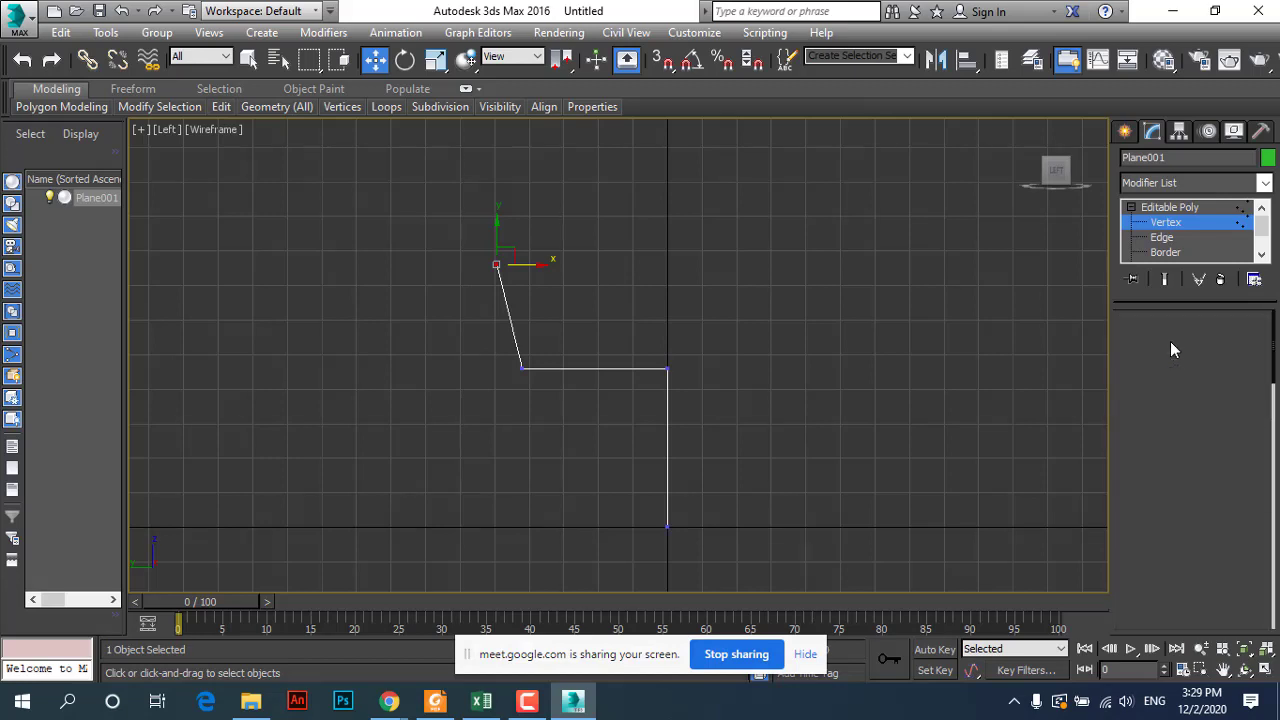
click(1262, 669)
click(830, 399)
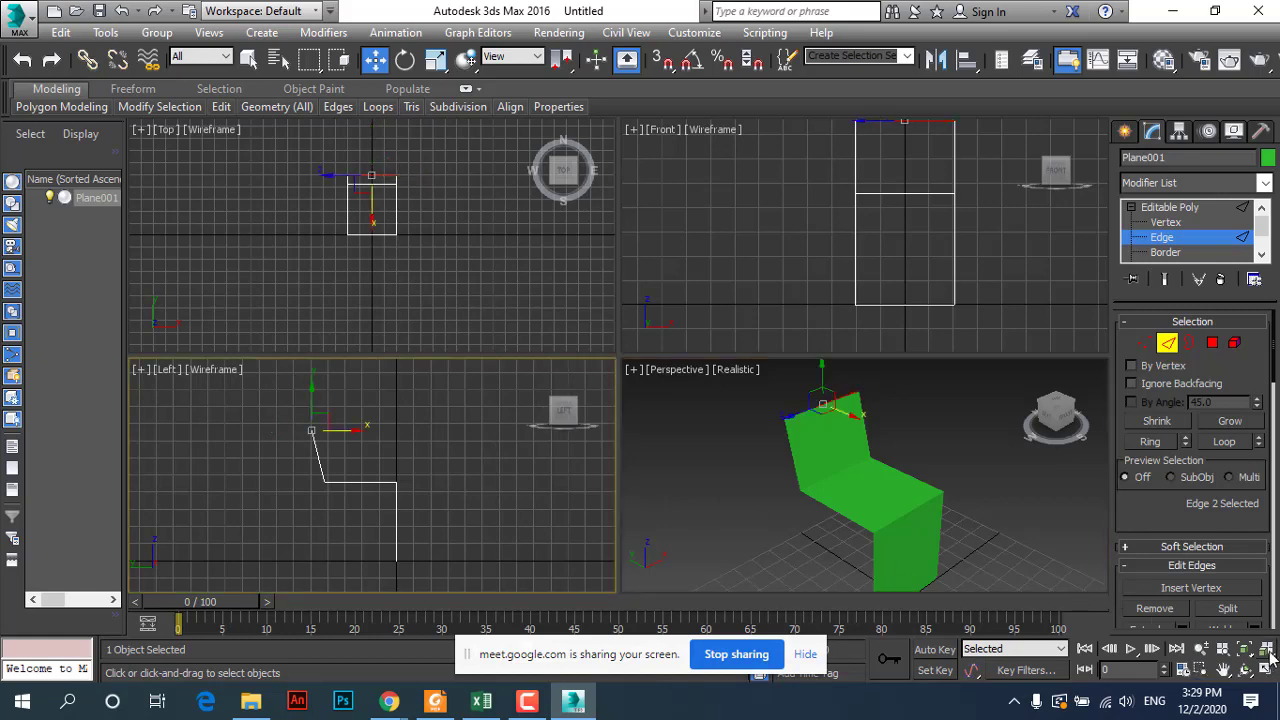
click(1262, 669)
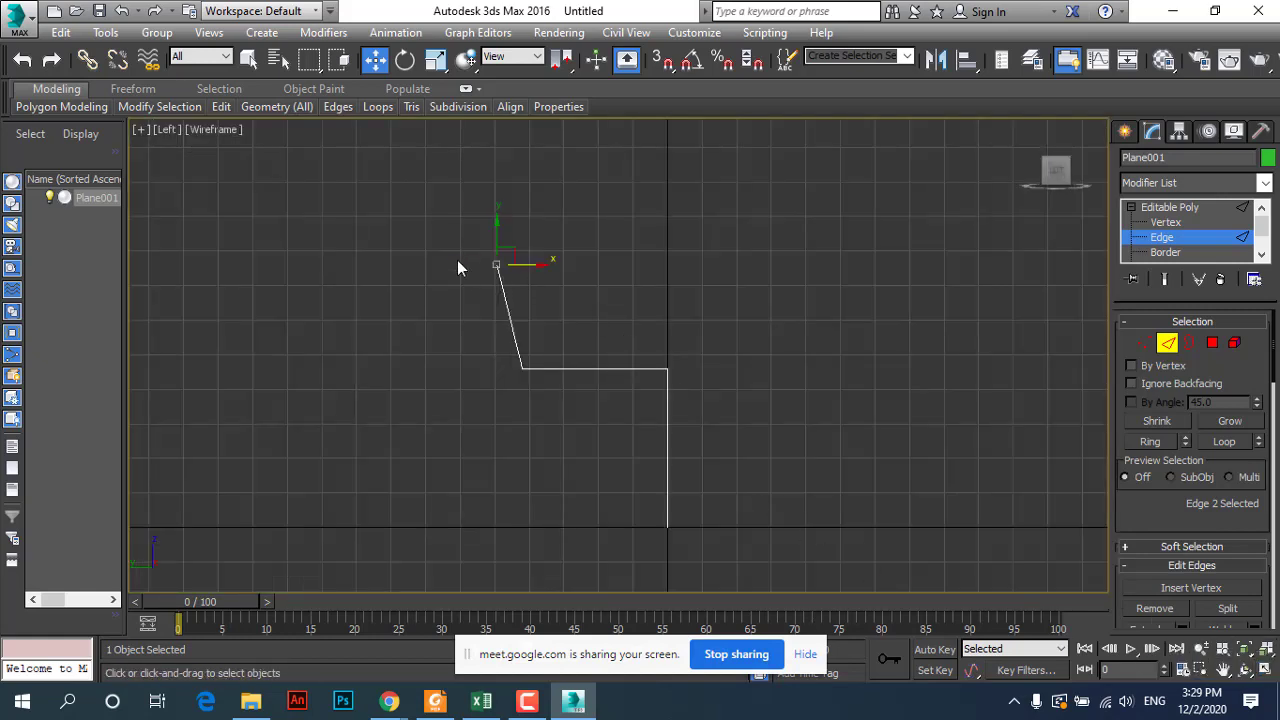
scroll(450, 253, up, 2)
scroll(485, 269, up, 1)
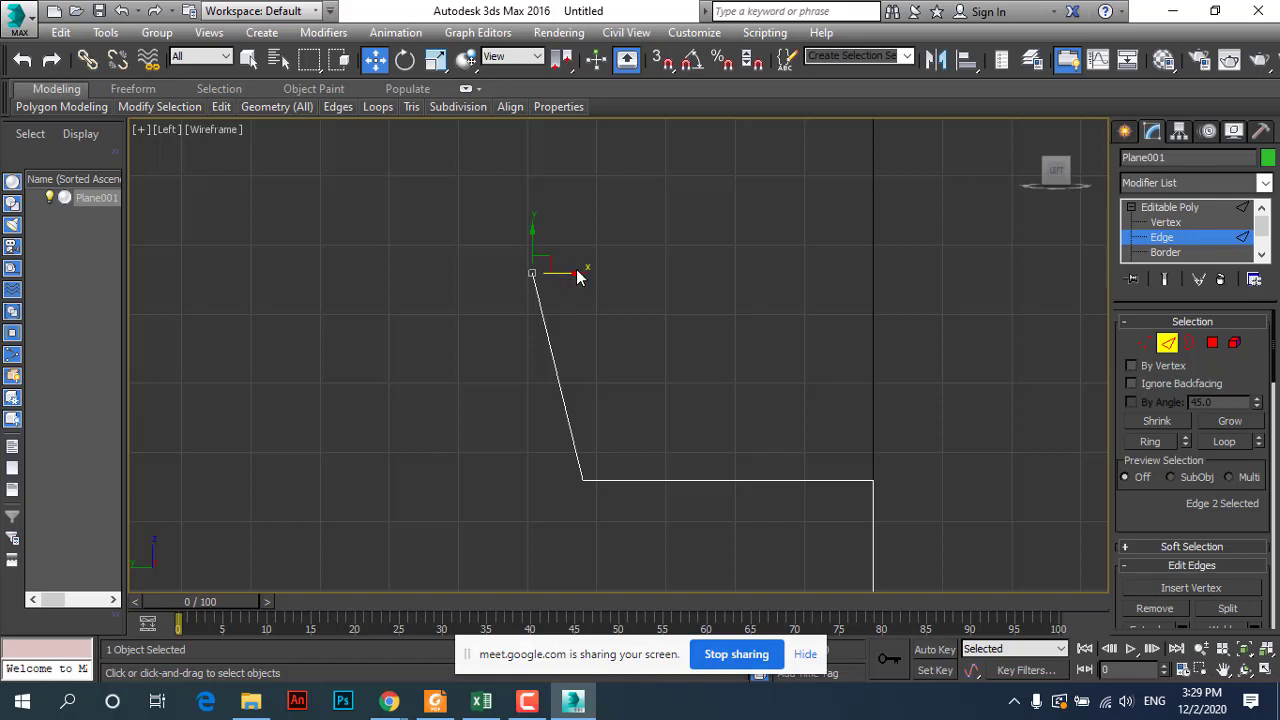
click(560, 273)
click(530, 274)
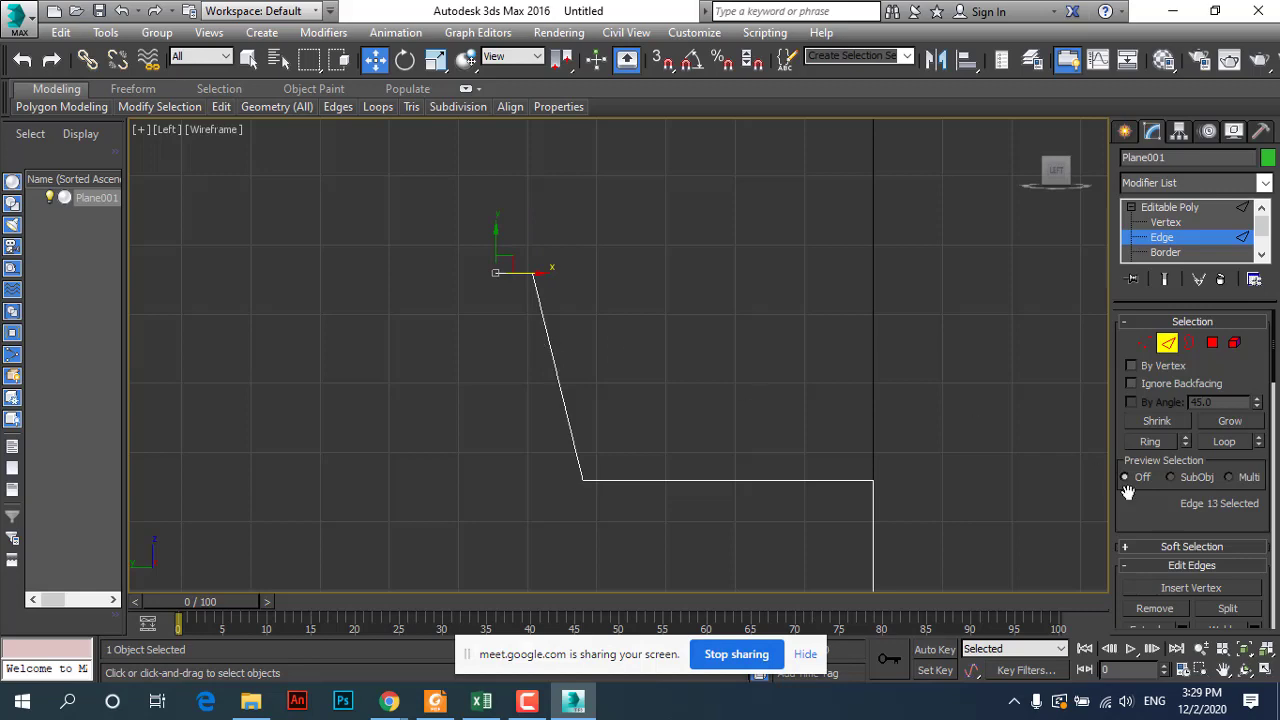
Step: Maximize the Perspective view and orbit around the green folded plane
click(1265, 671)
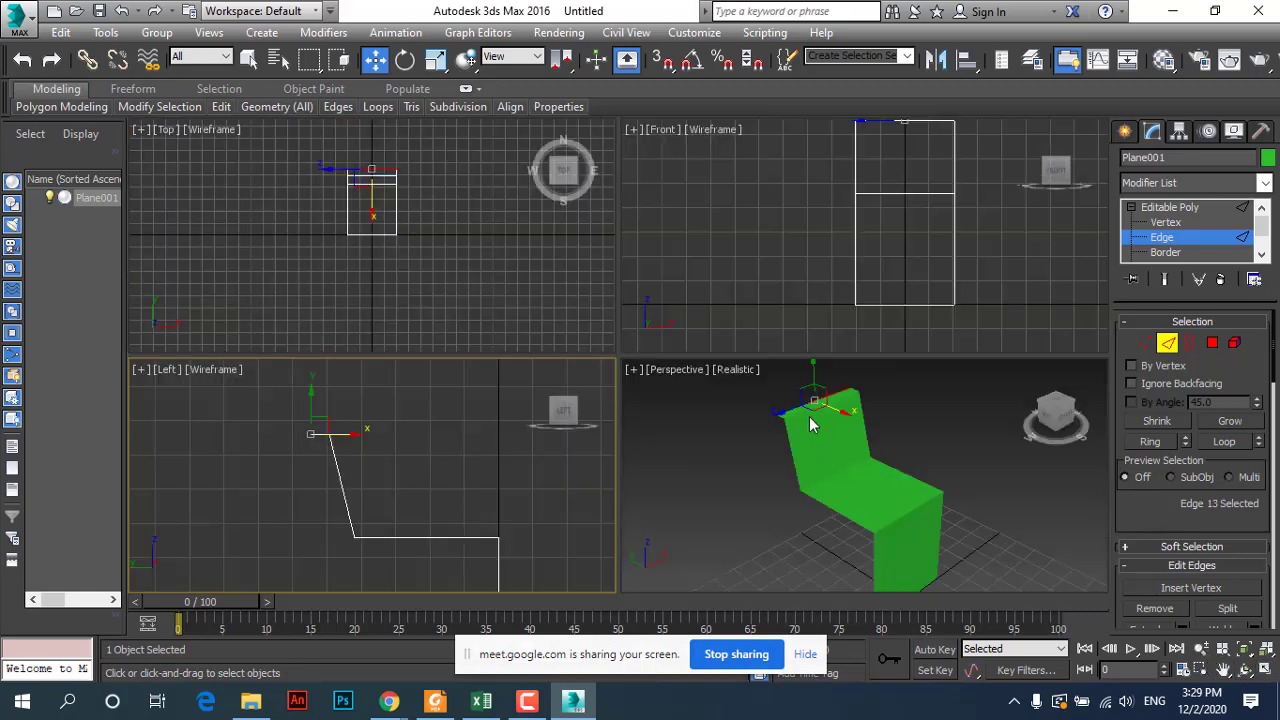
click(1265, 671)
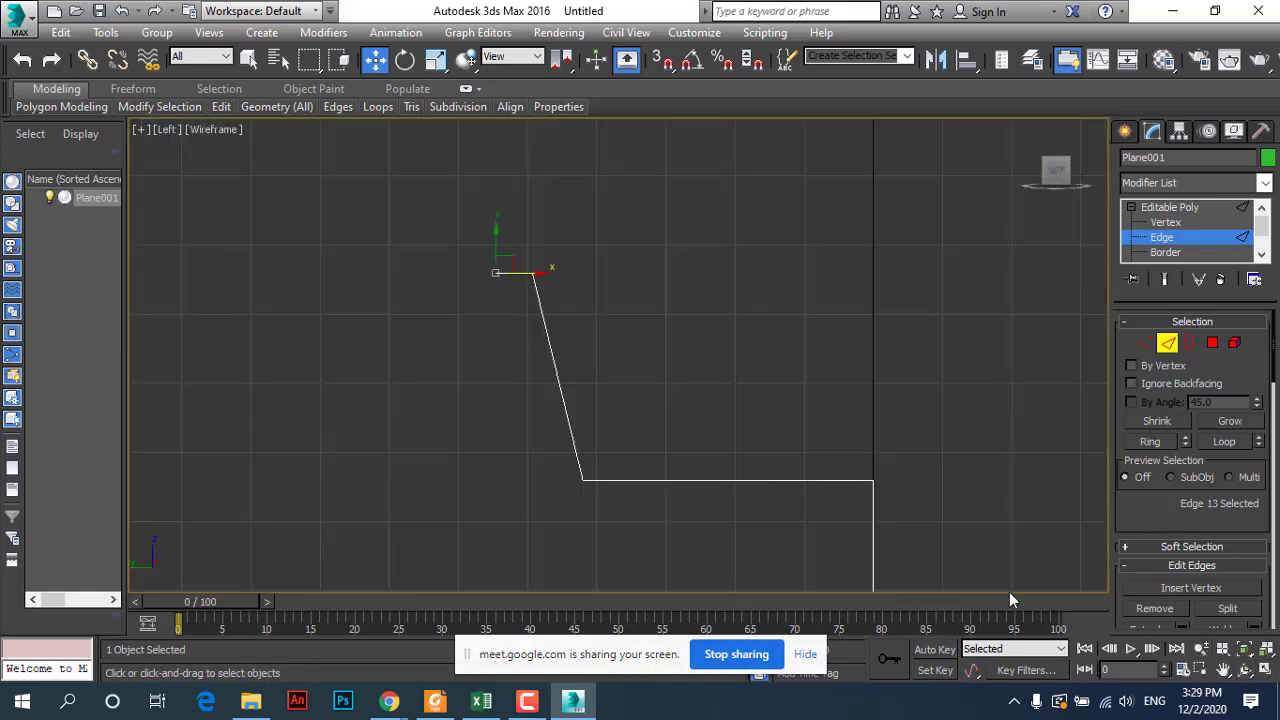
click(1265, 671)
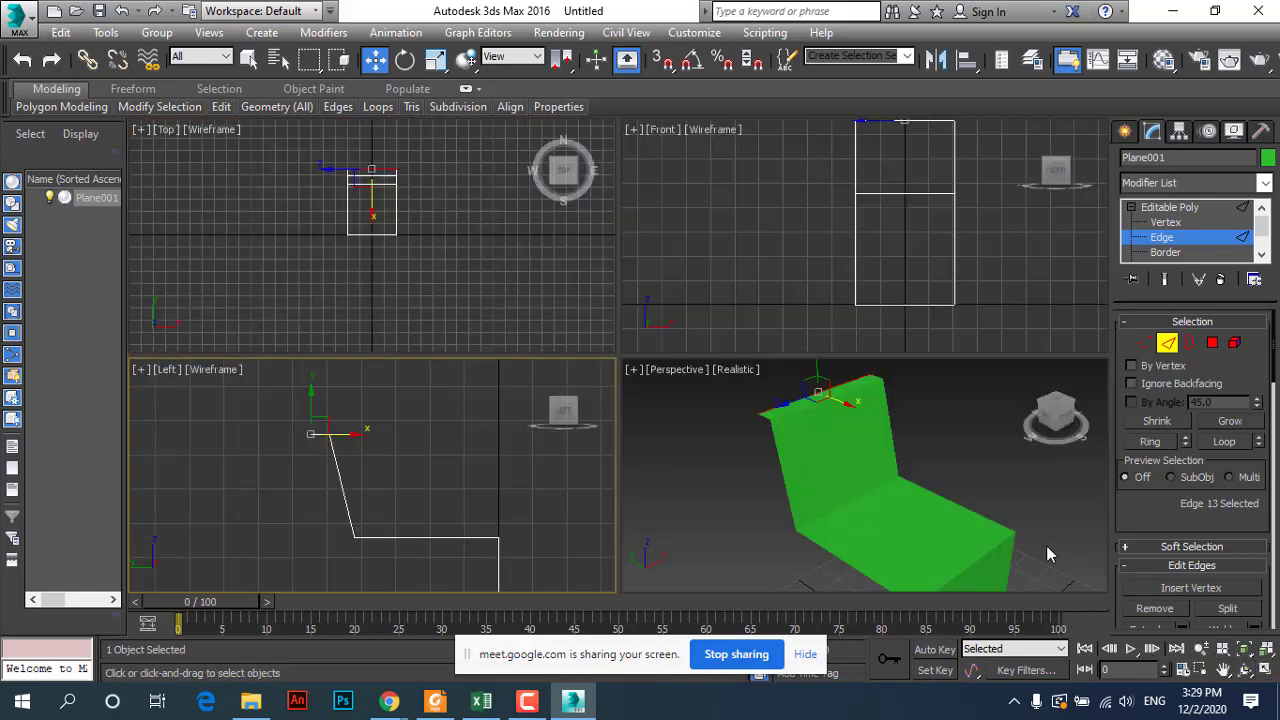
click(1026, 515)
click(1265, 671)
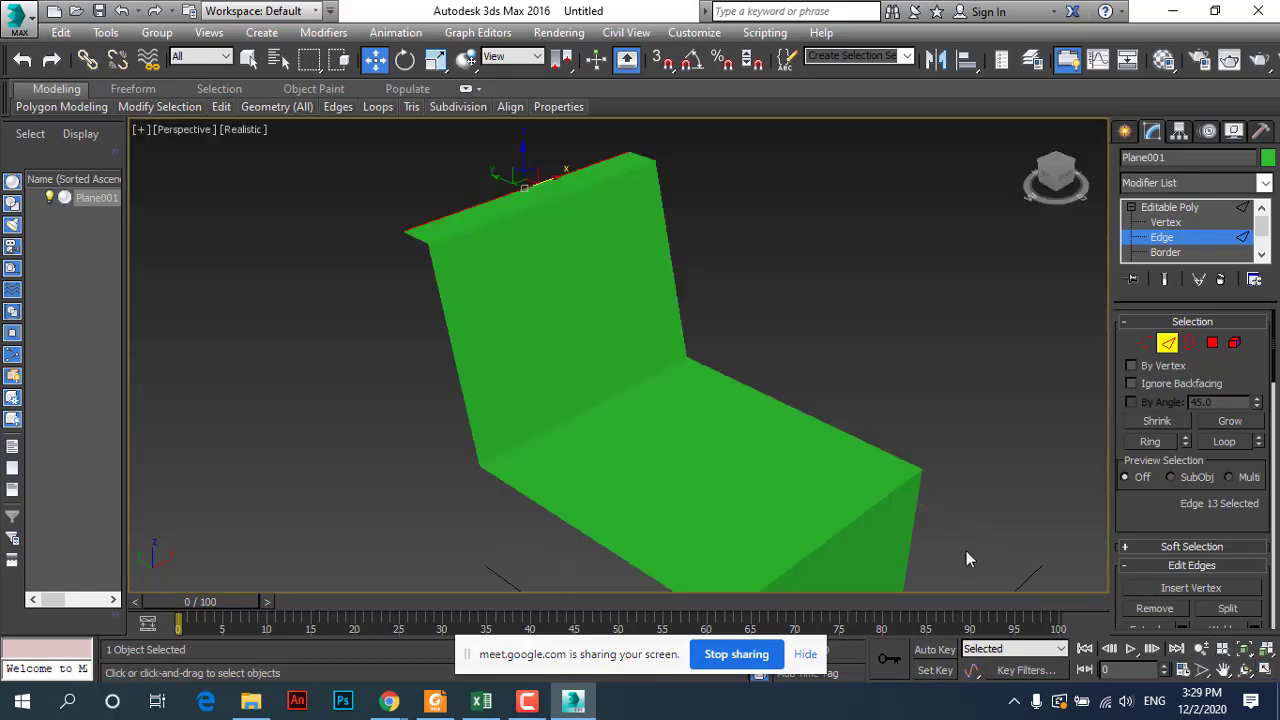
scroll(647, 421, up, 5)
scroll(650, 424, down, 5)
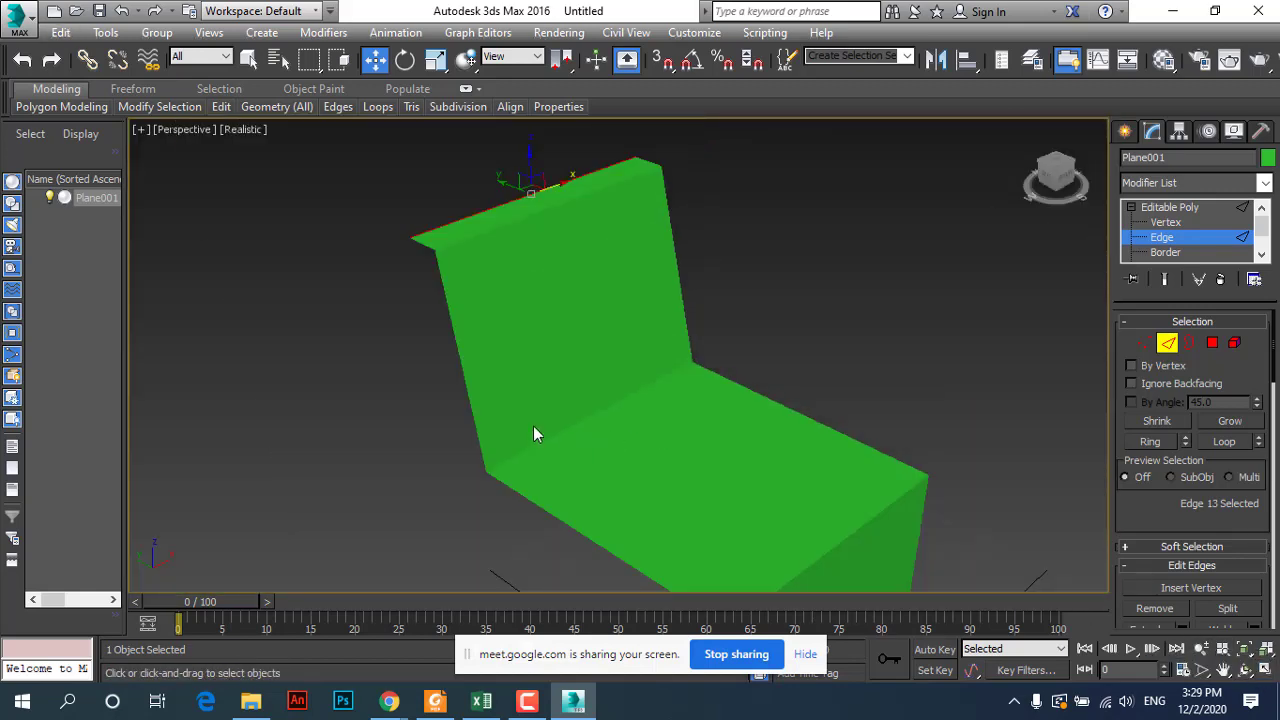
mouse_move(533, 428)
alt+middle_down()
mouse_move(498, 397)
mouse_move(508, 184)
alt+middle_up()
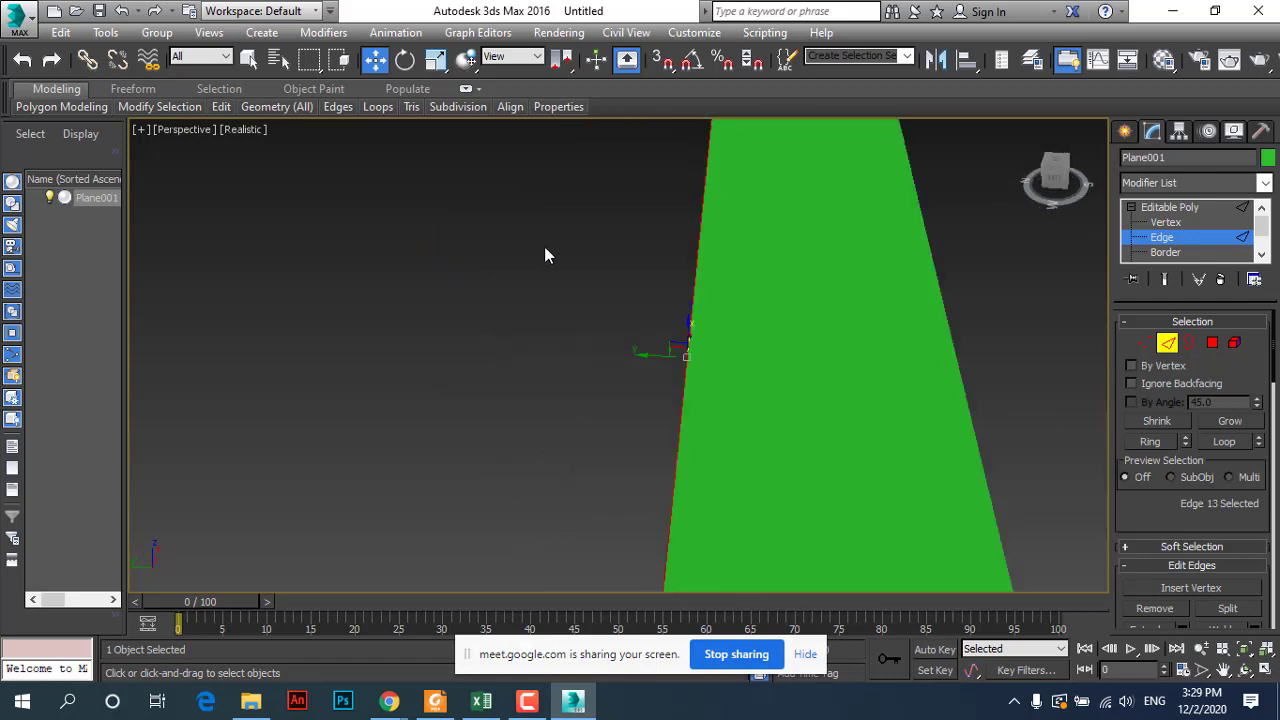
mouse_move(544, 256)
alt+middle_down()
mouse_move(548, 278)
mouse_move(491, 274)
mouse_move(526, 282)
alt+middle_up()
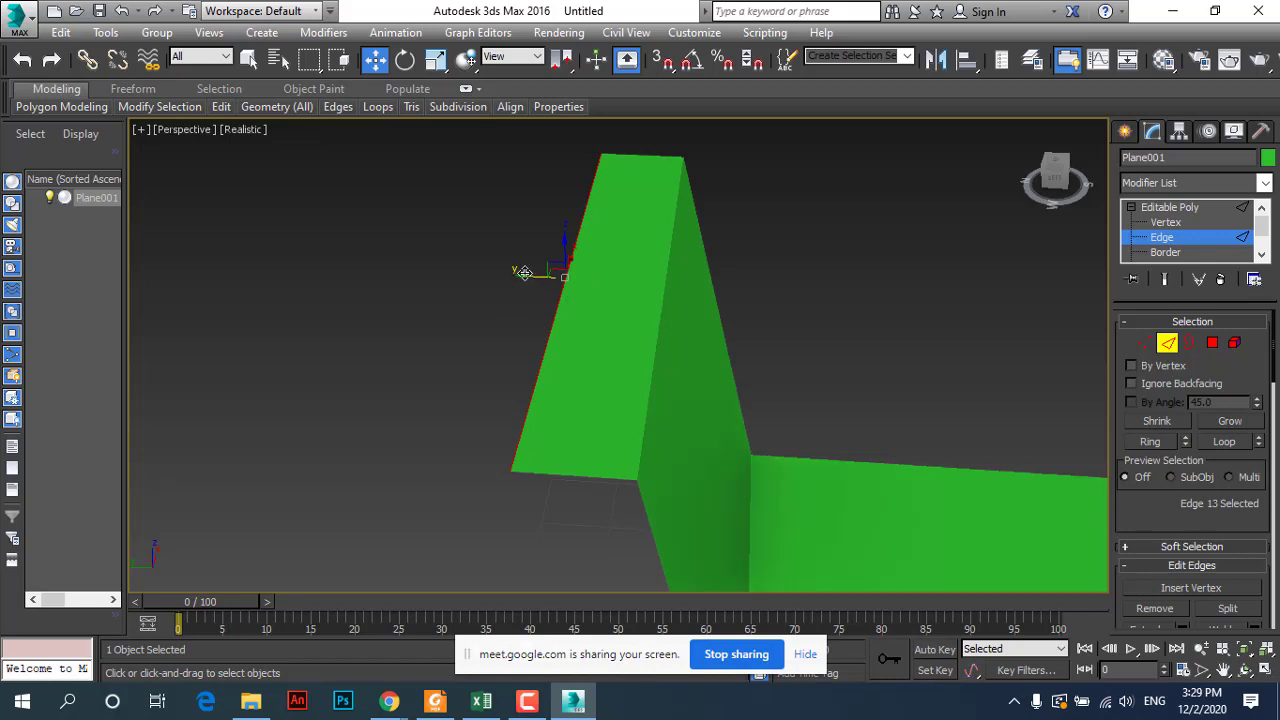
alt+middle_drag(514, 277, 531, 275)
scroll(1177, 466, down, 3)
scroll(1177, 466, down, 1)
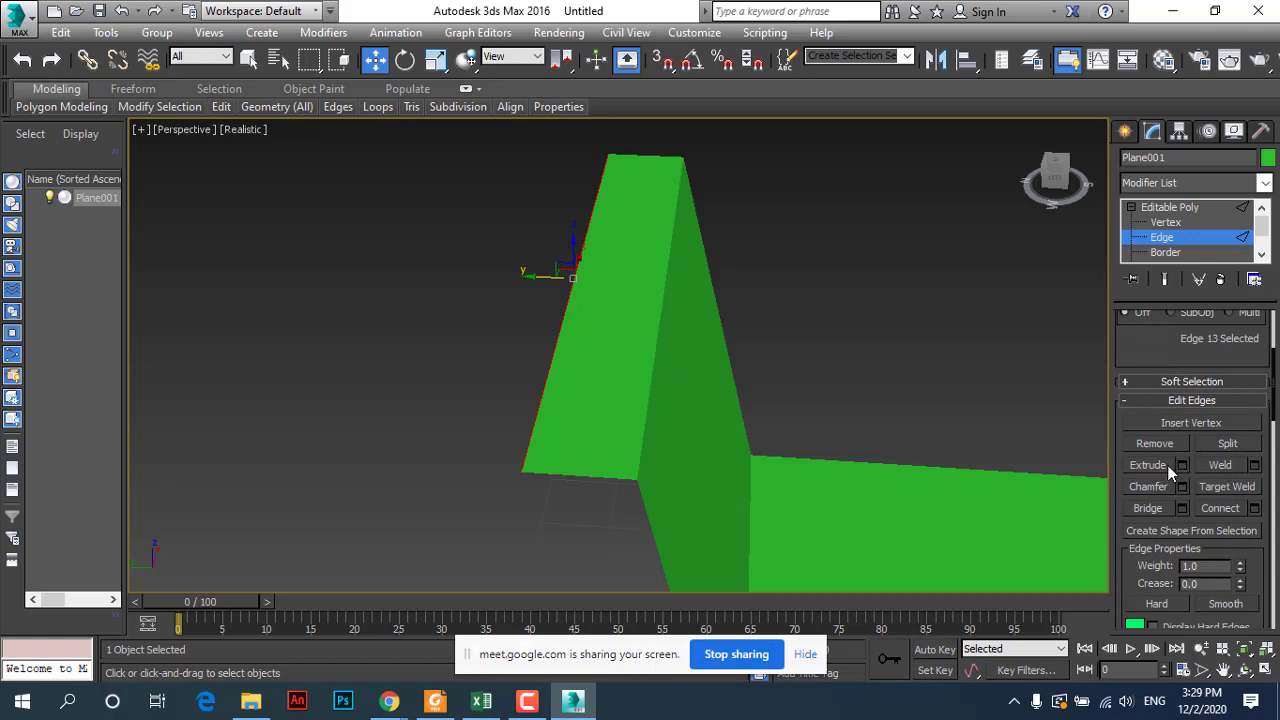
Step: Cancel the trial edge extrusion and return Plane001 to the Editable Poly object level
click(1183, 466)
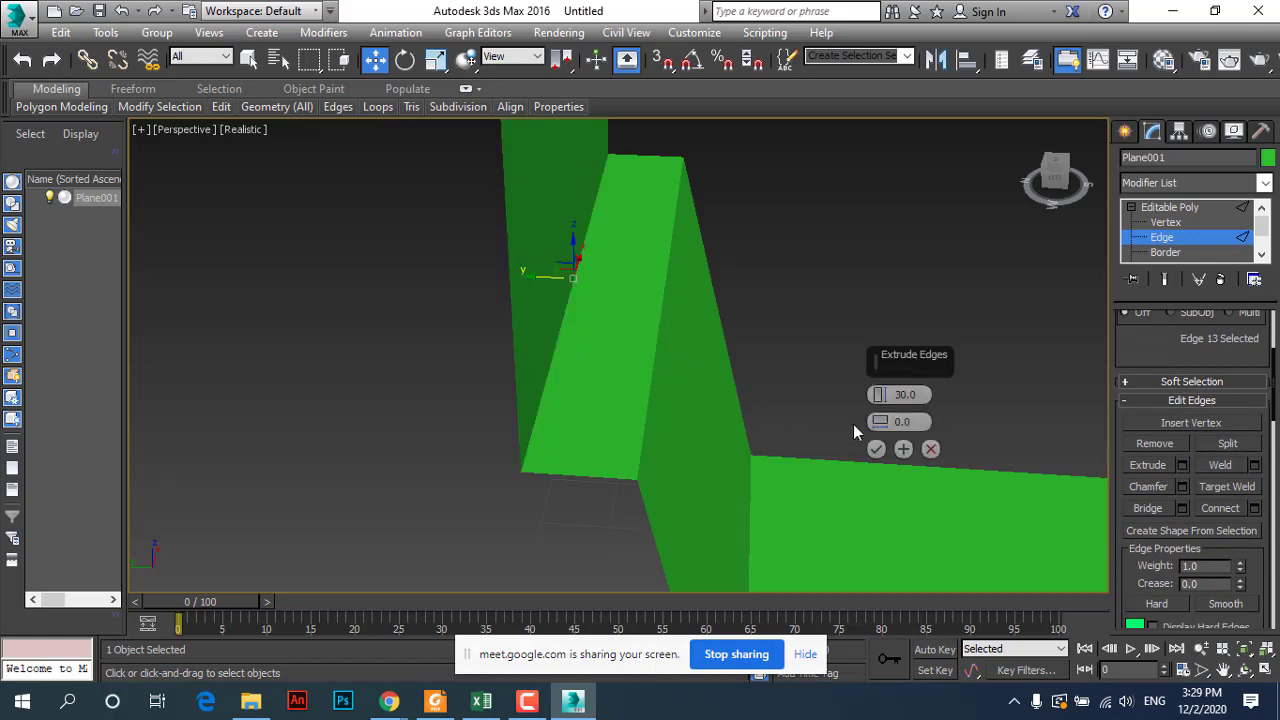
click(930, 449)
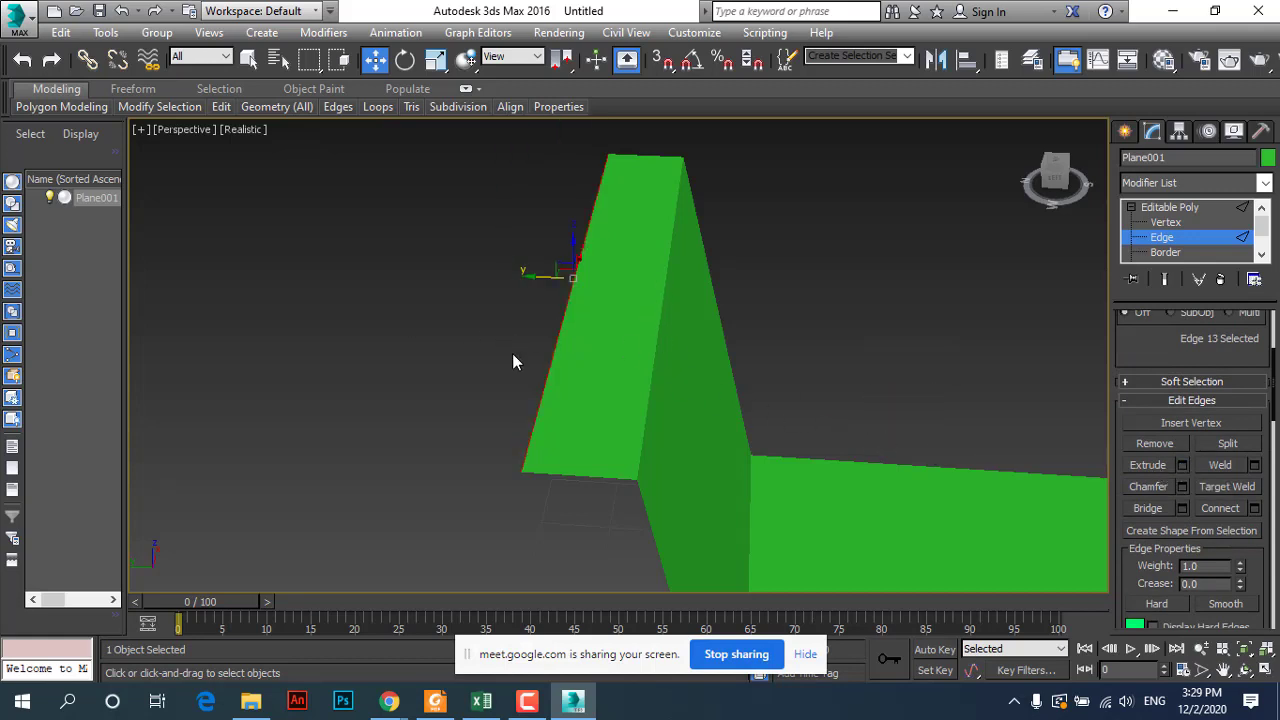
mouse_move(538, 390)
alt+middle_down()
mouse_move(571, 366)
mouse_move(568, 412)
mouse_move(490, 442)
mouse_move(548, 449)
mouse_move(597, 434)
alt+middle_up()
click(1170, 207)
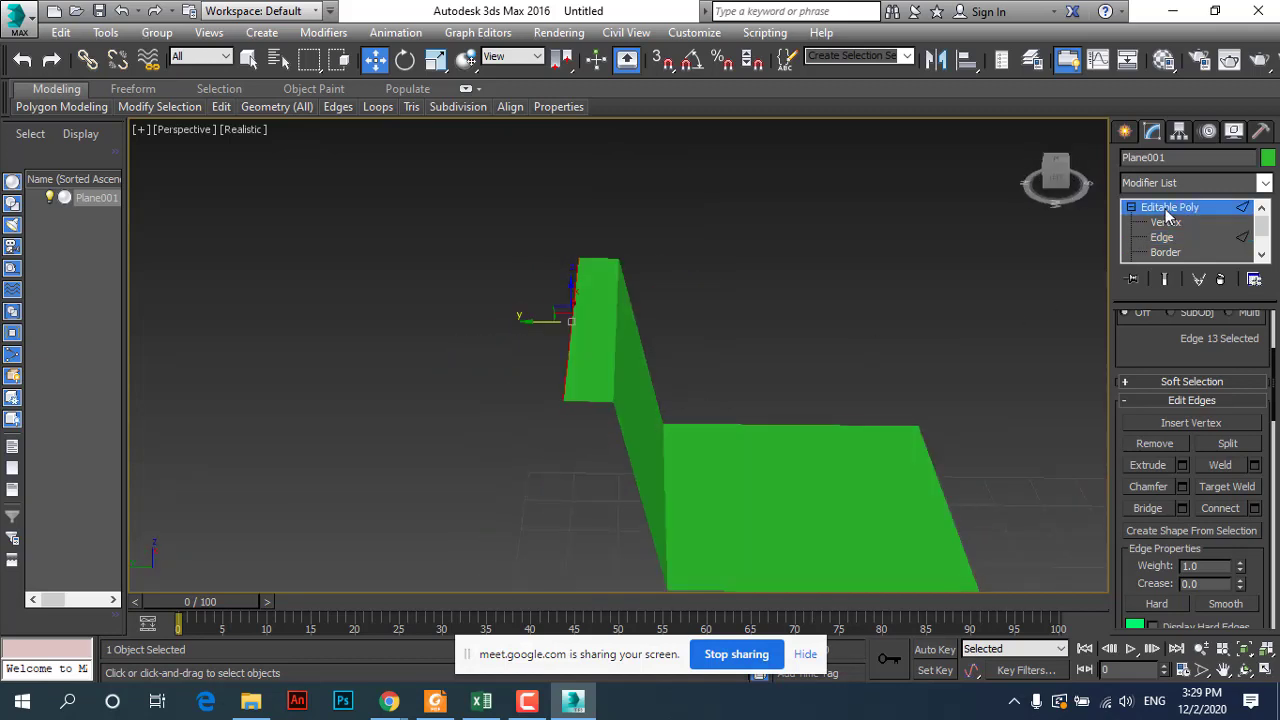
mouse_move(698, 278)
alt+middle_down()
mouse_move(757, 406)
mouse_move(643, 375)
alt+middle_up()
scroll(643, 375, down, 2)
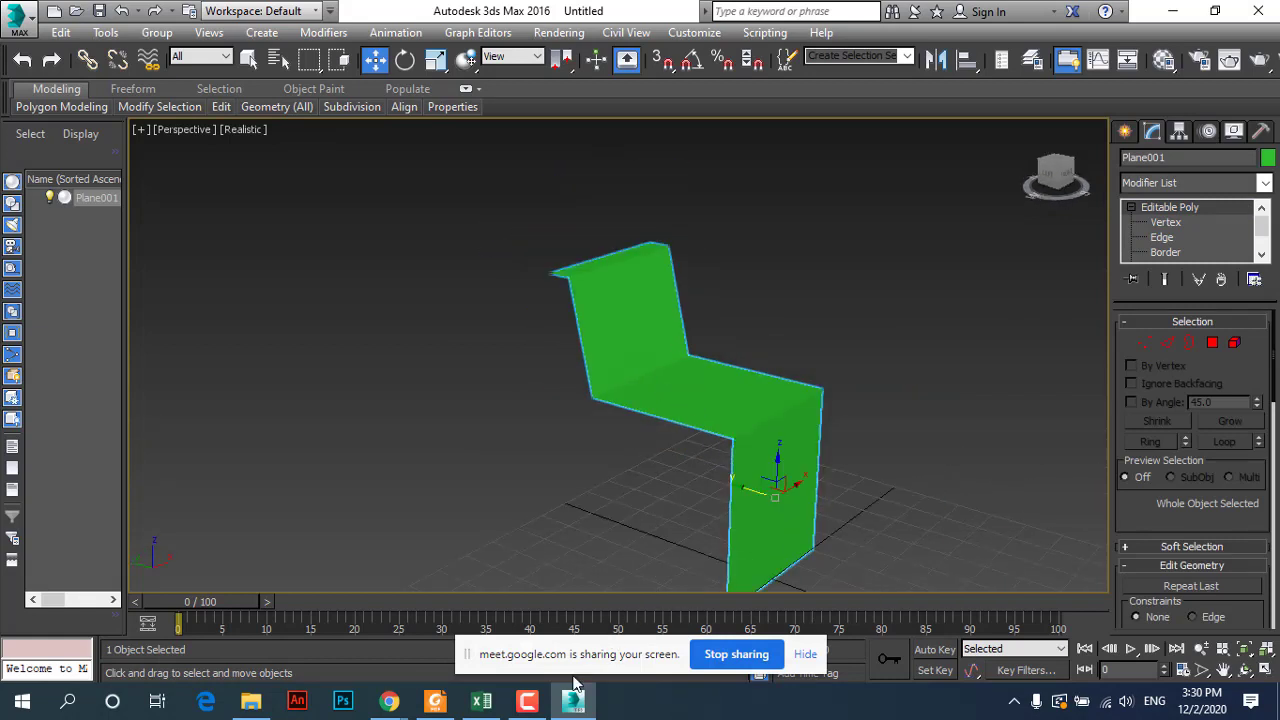
mouse_move(481, 701)
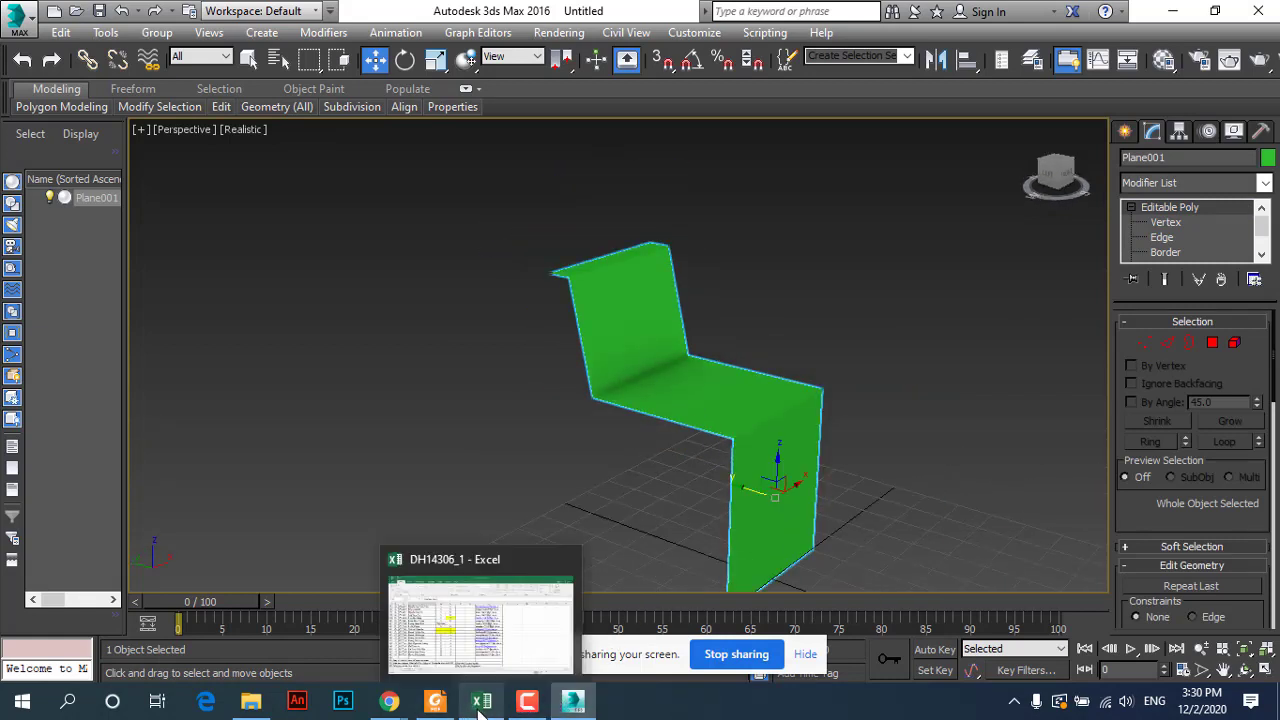
click(527, 705)
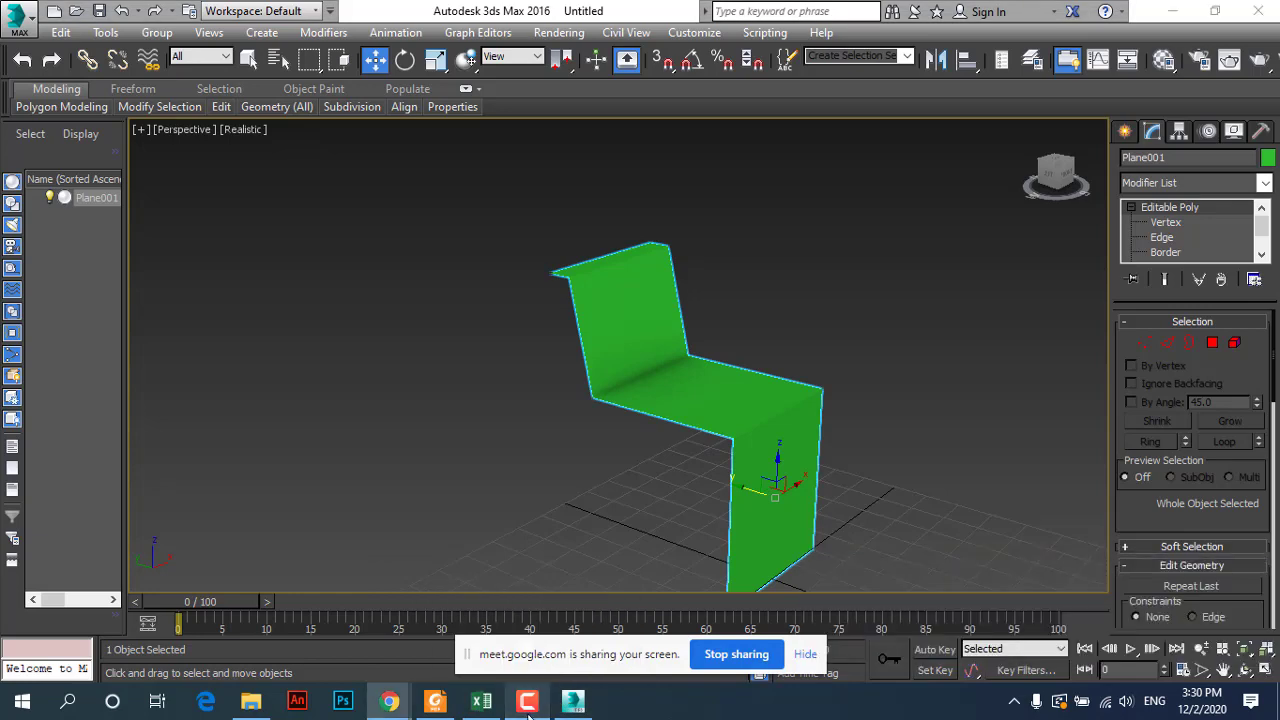
Step: Scroll the PDF through Bước 6's example of the Create Shape dialog set to Linear
click(434, 701)
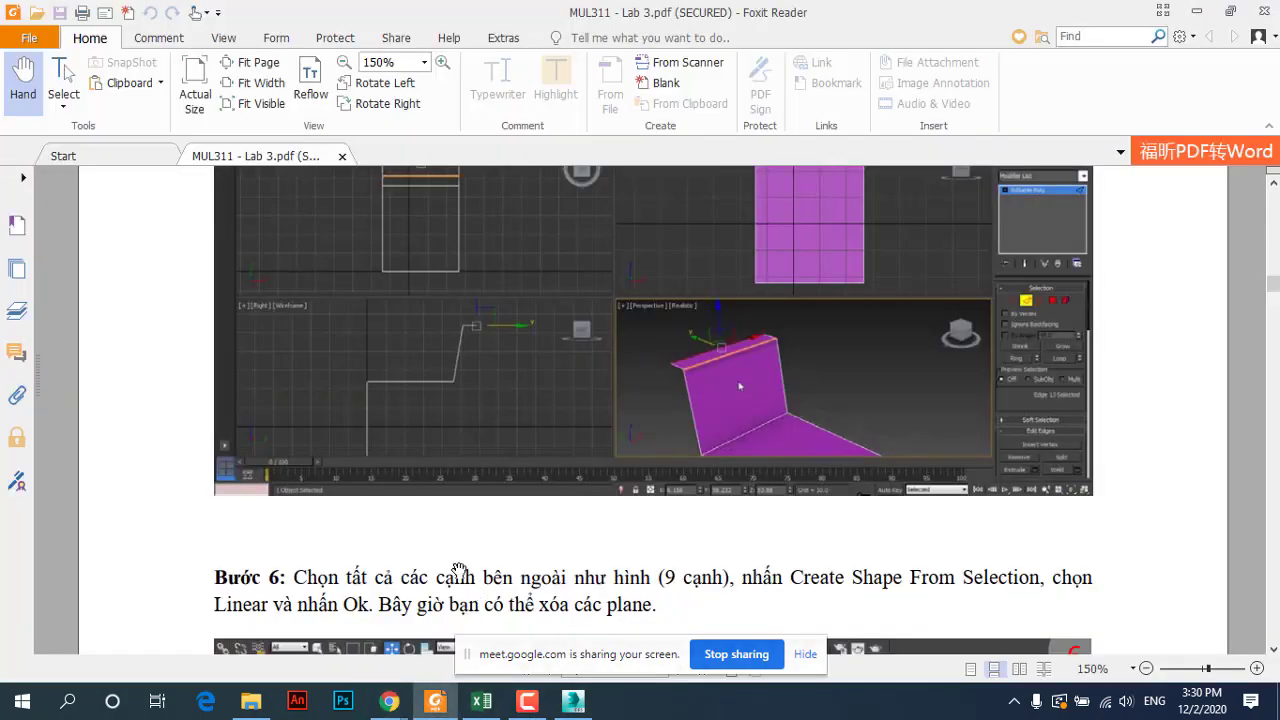
scroll(415, 536, down, 3)
scroll(417, 540, down, 2)
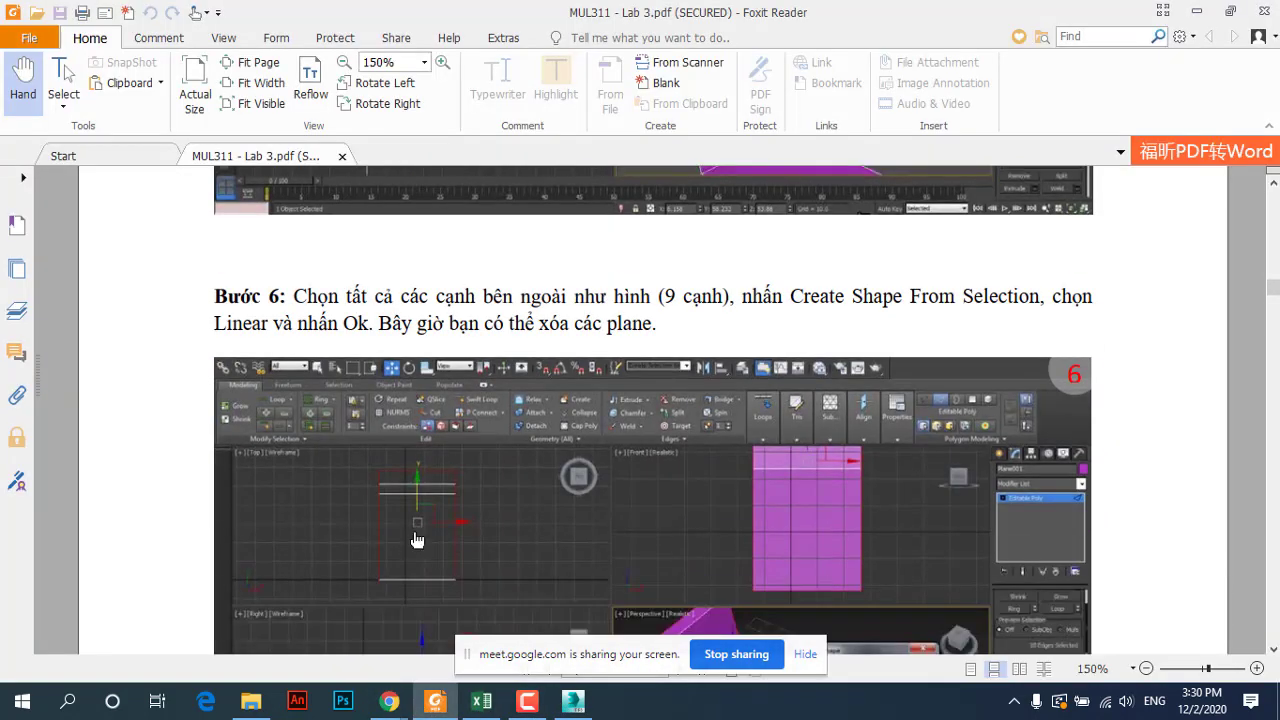
scroll(500, 582, down, 1)
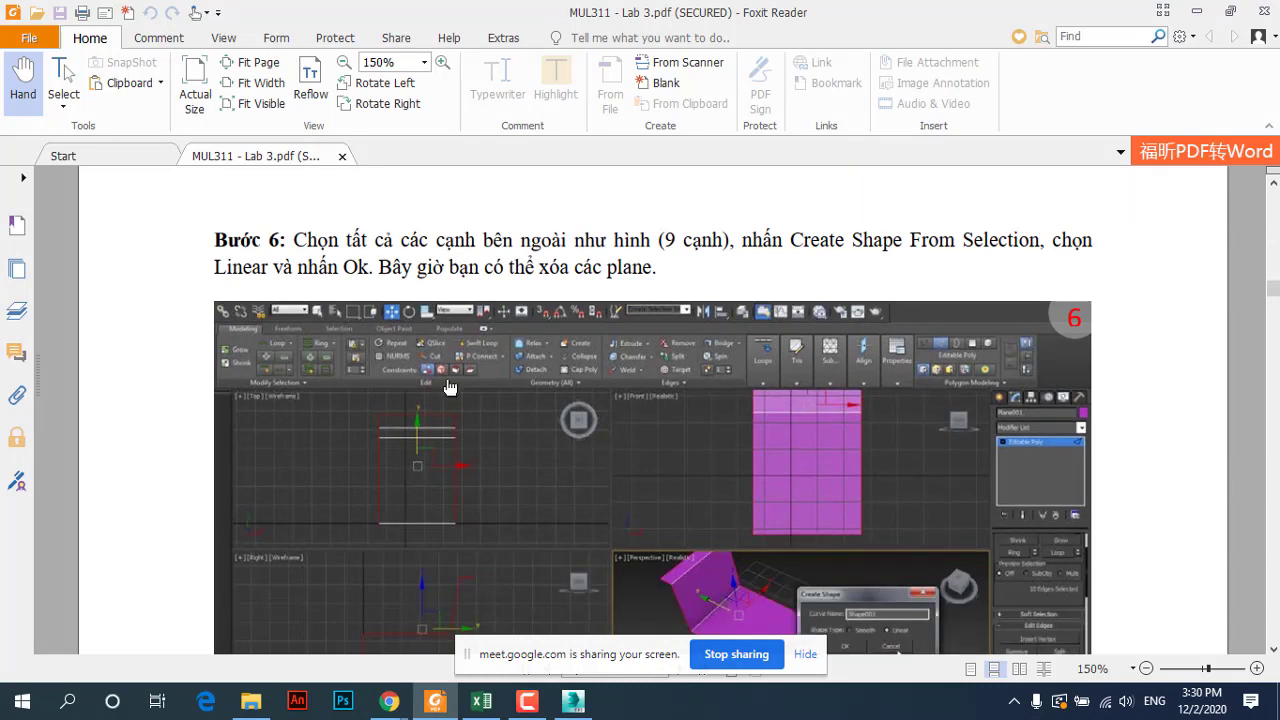
scroll(650, 460, down, 1)
scroll(670, 550, down, 2)
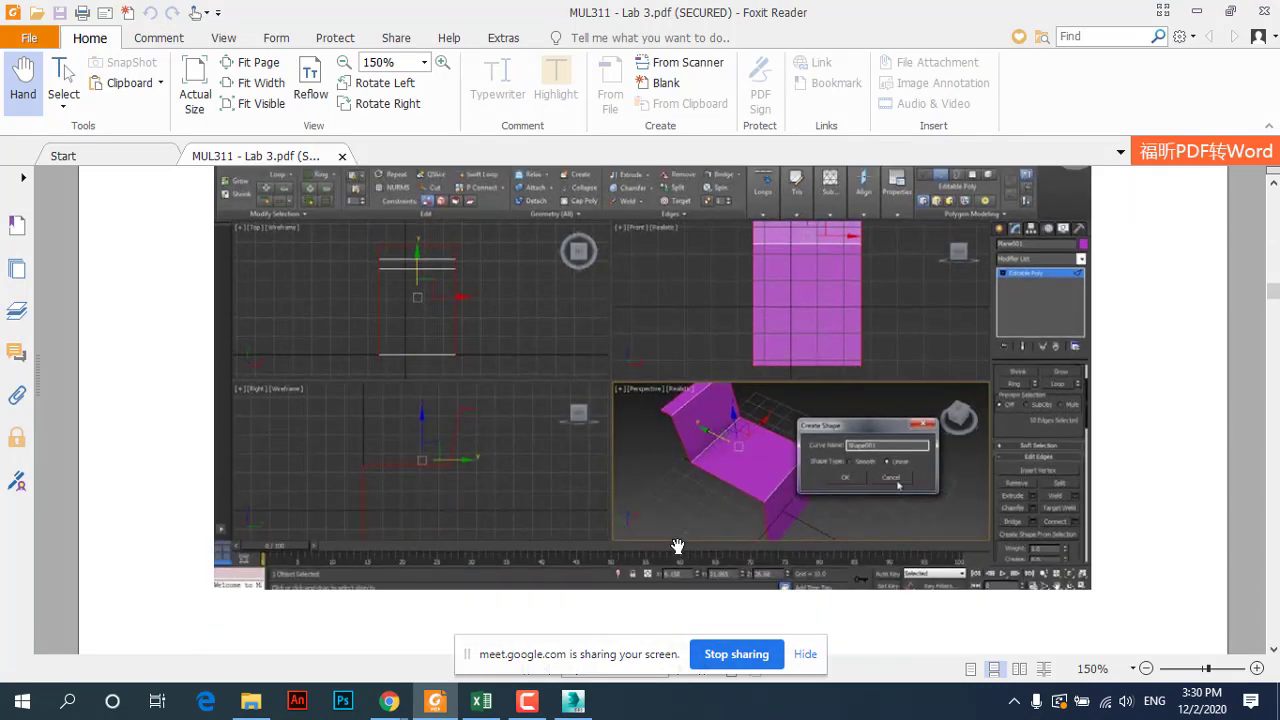
scroll(660, 400, down, 1)
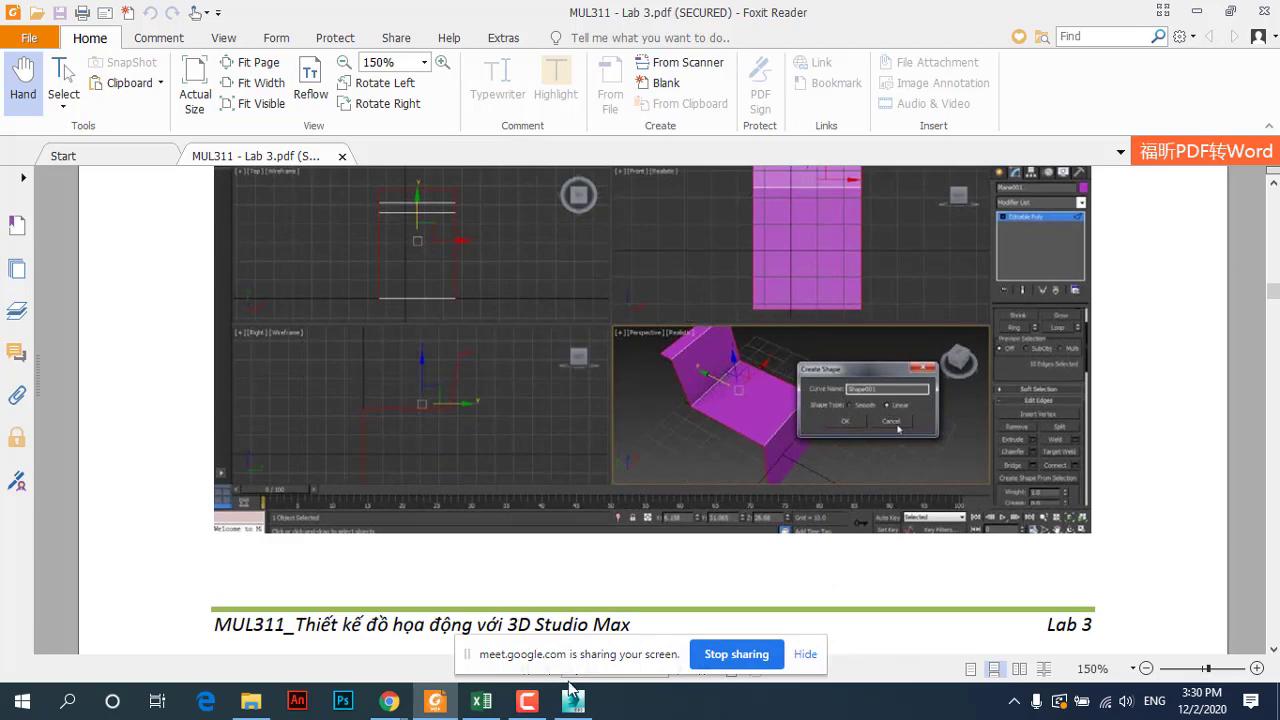
click(587, 710)
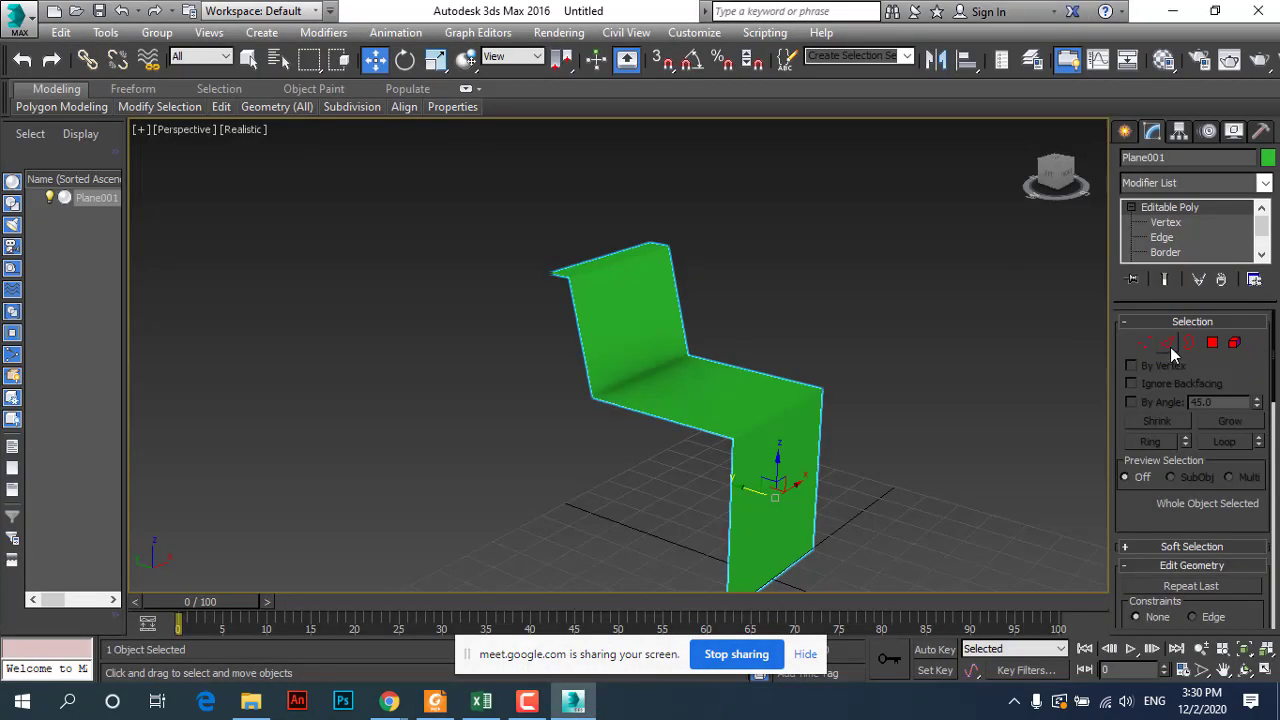
Step: Switch to Edge level and select the chair's outer border edges, including the backrest's right side
key(2)
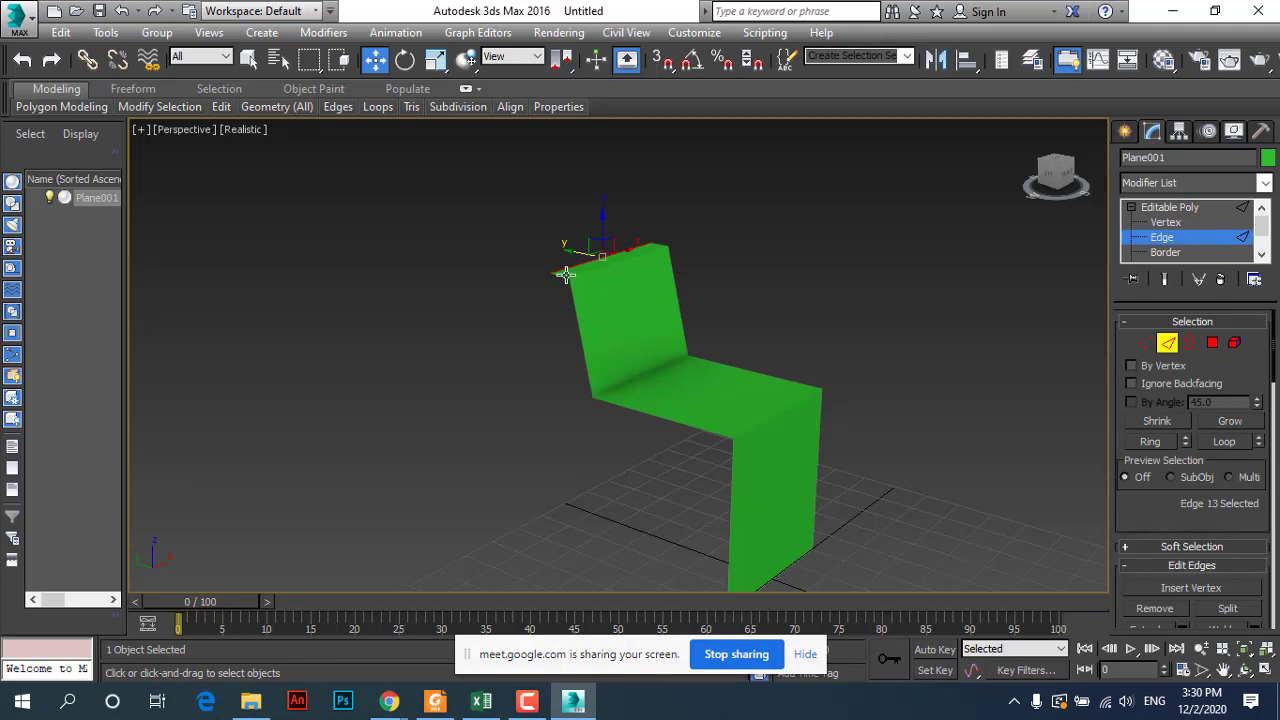
ctrl+click(576, 302)
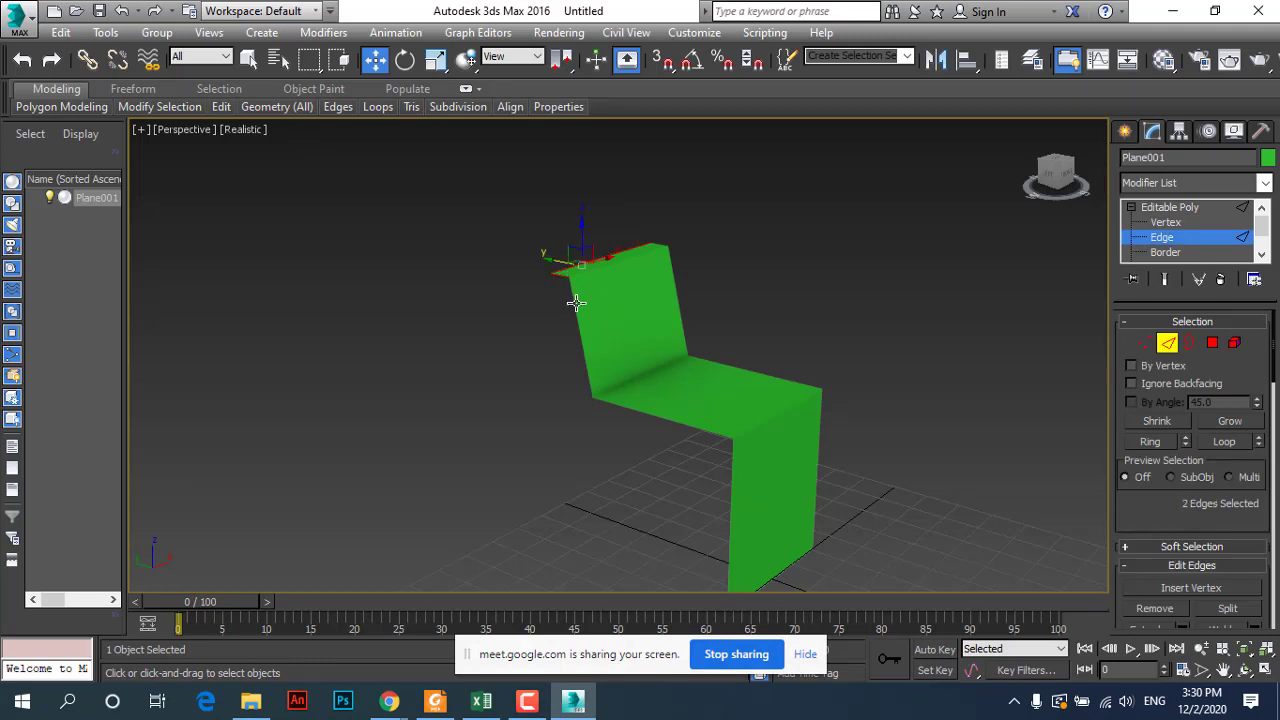
double_click(668, 420)
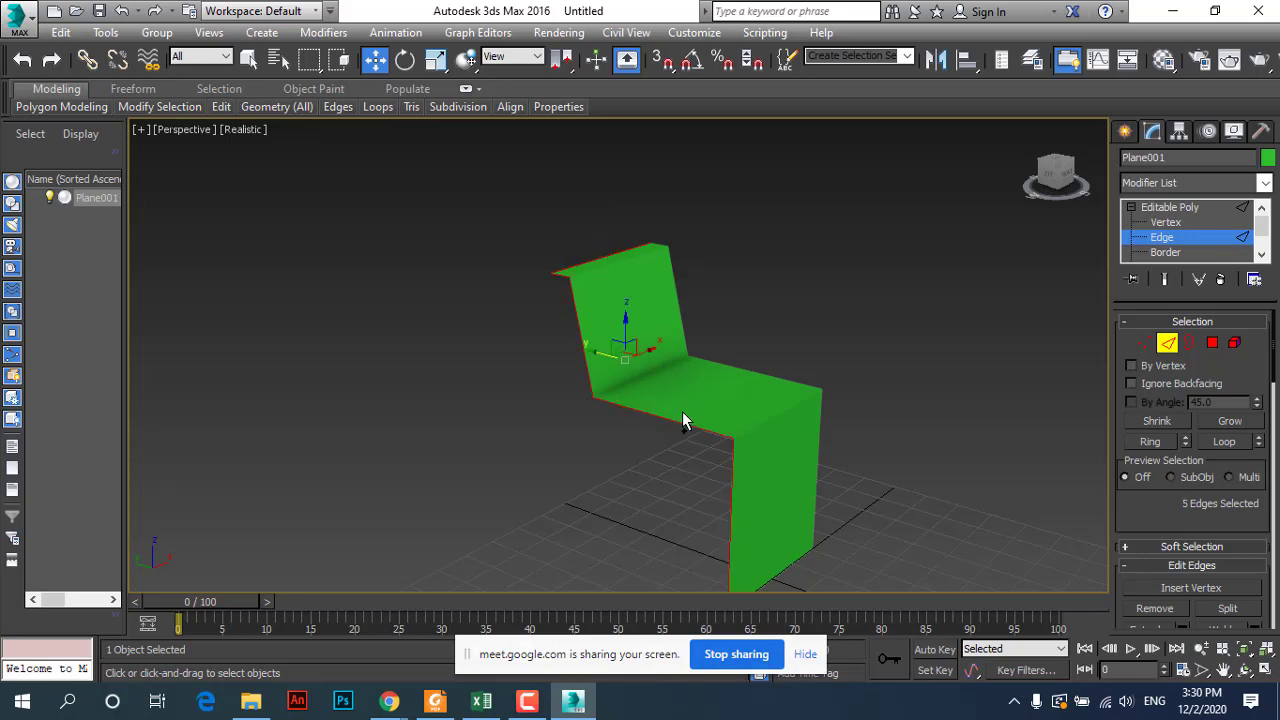
alt+middle_drag(641, 432, 516, 416)
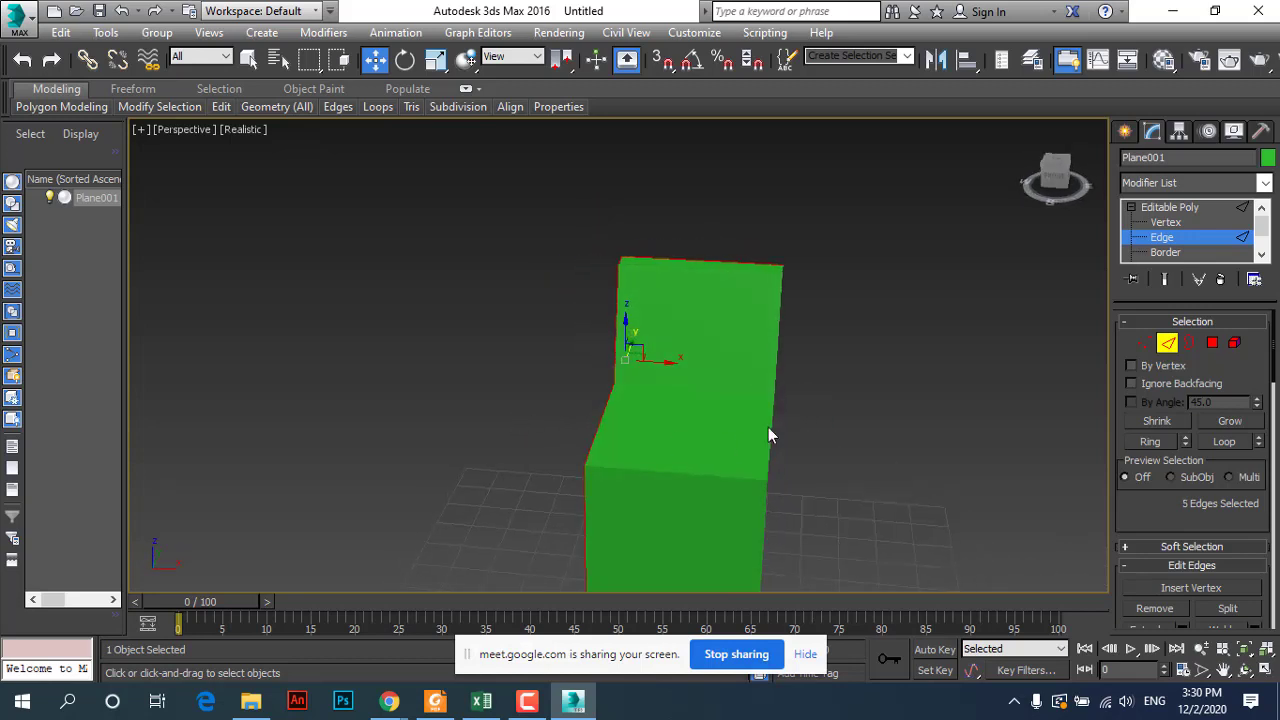
ctrl+double_click(779, 379)
mouse_move(742, 447)
alt+middle_down()
mouse_move(686, 451)
mouse_move(760, 491)
mouse_move(732, 400)
alt+middle_up()
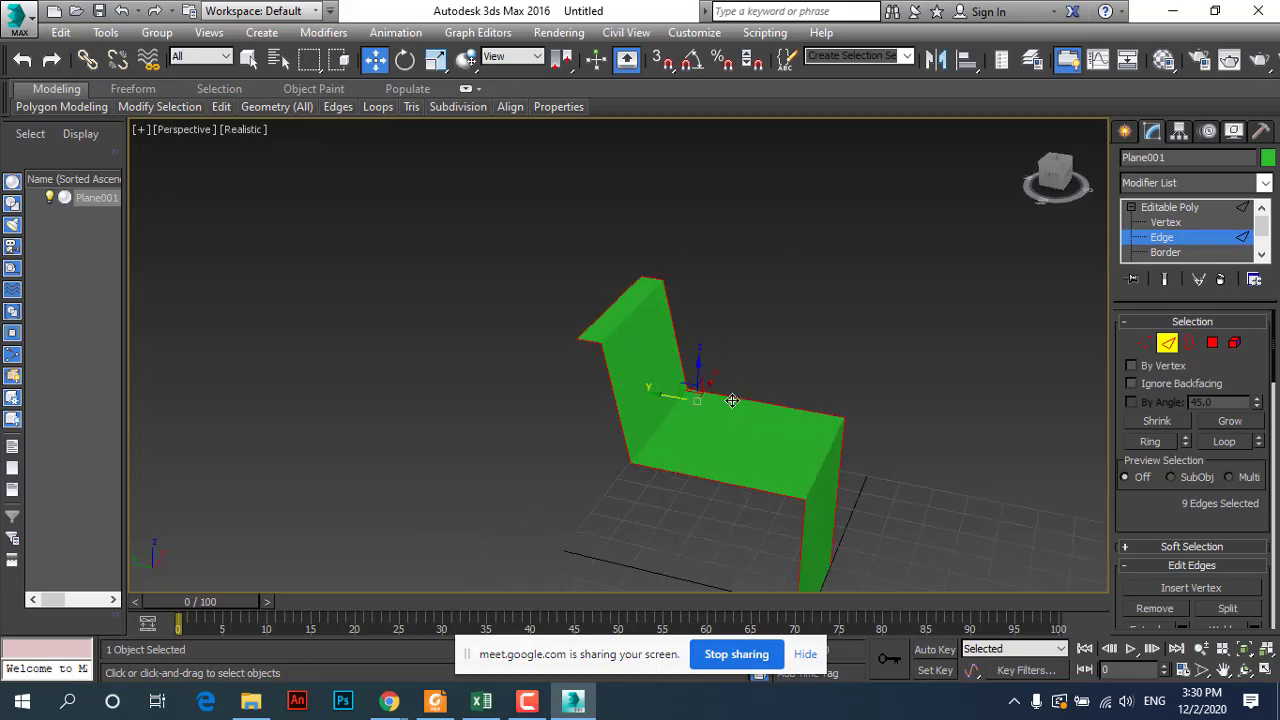
click(435, 701)
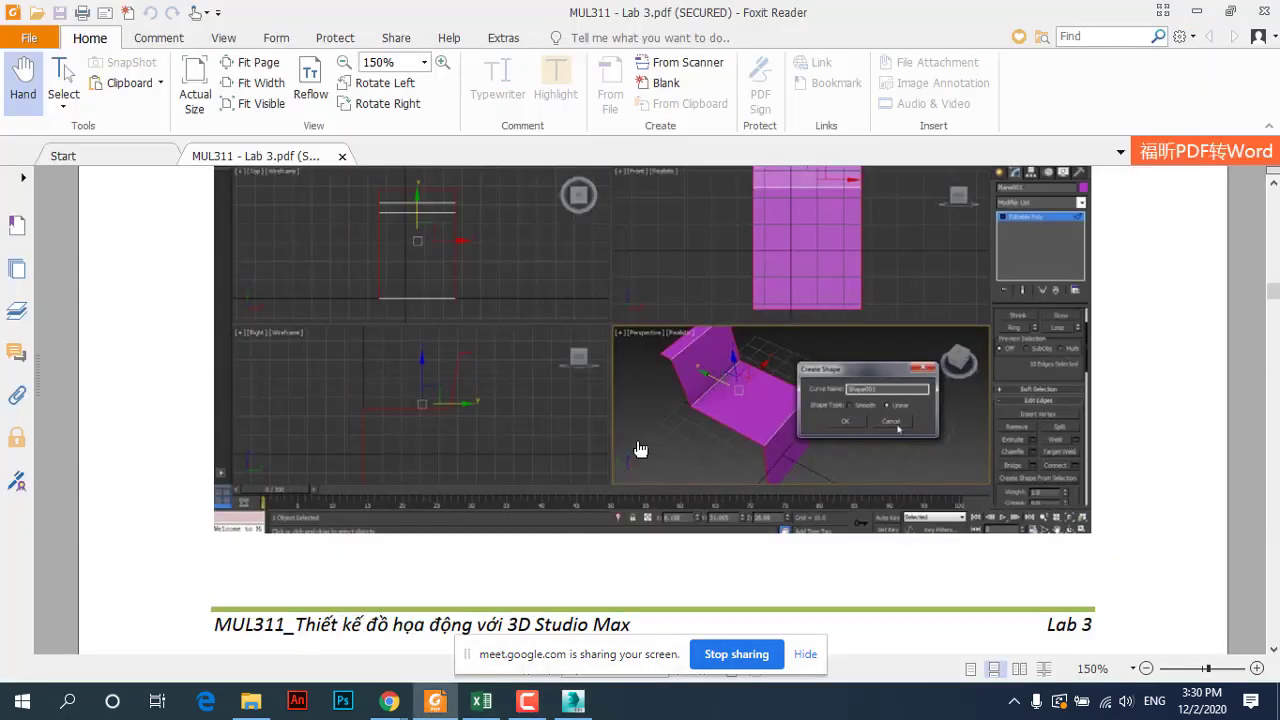
Step: Highlight the 'Create Shape From Selection' instruction under Bước 6 in the PDF
scroll(646, 440, up, 3)
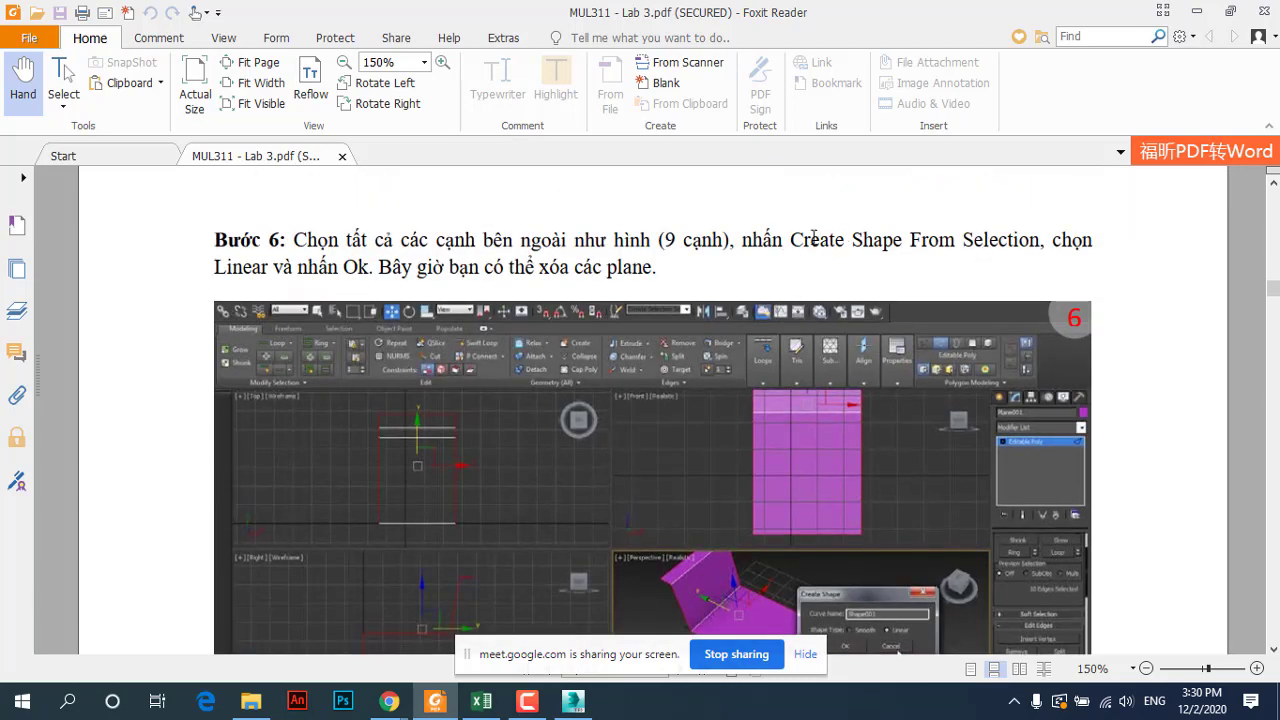
drag(790, 240, 1034, 247)
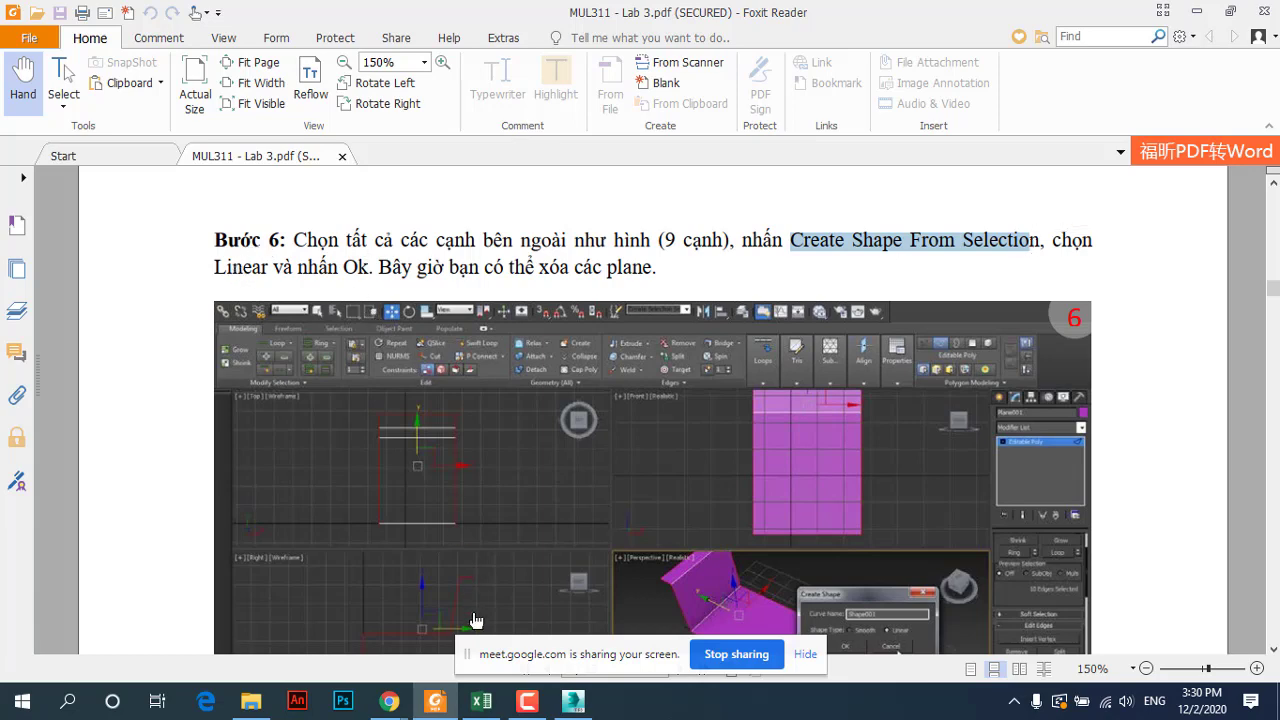
click(573, 701)
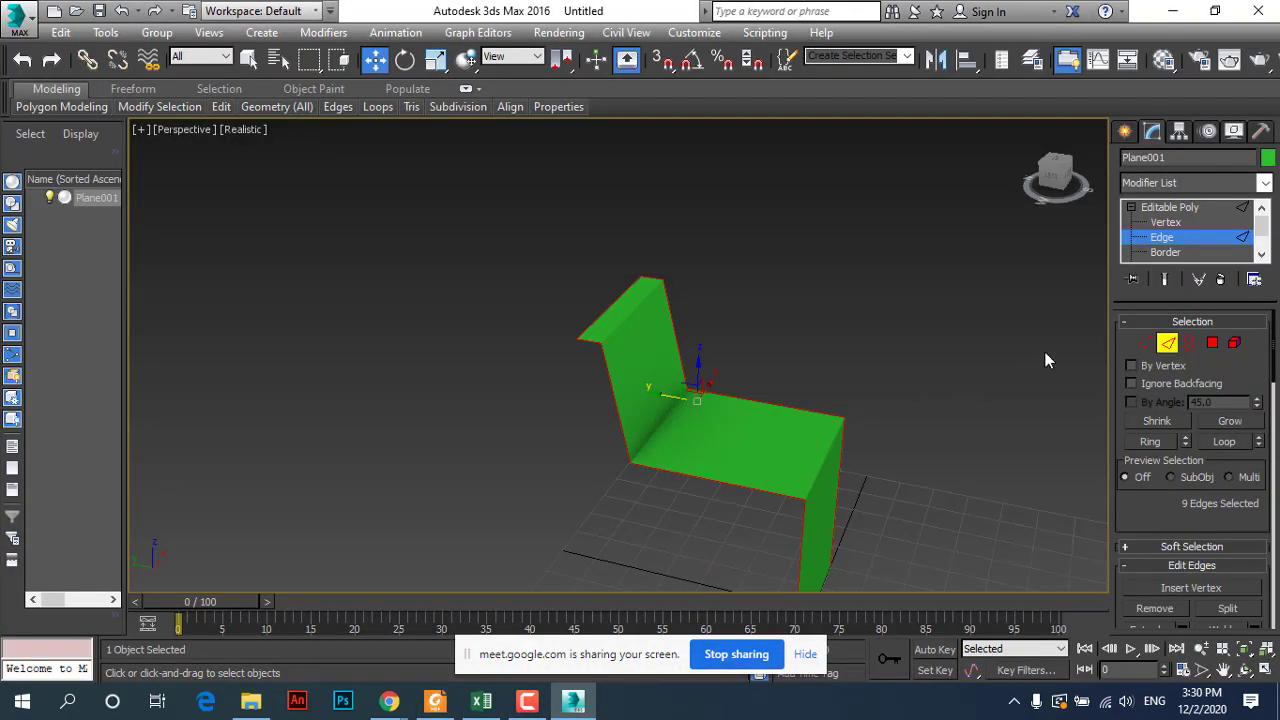
Step: Create Shape001 from the selected edges with the shape type set to Linear
drag(1164, 532, 1153, 258)
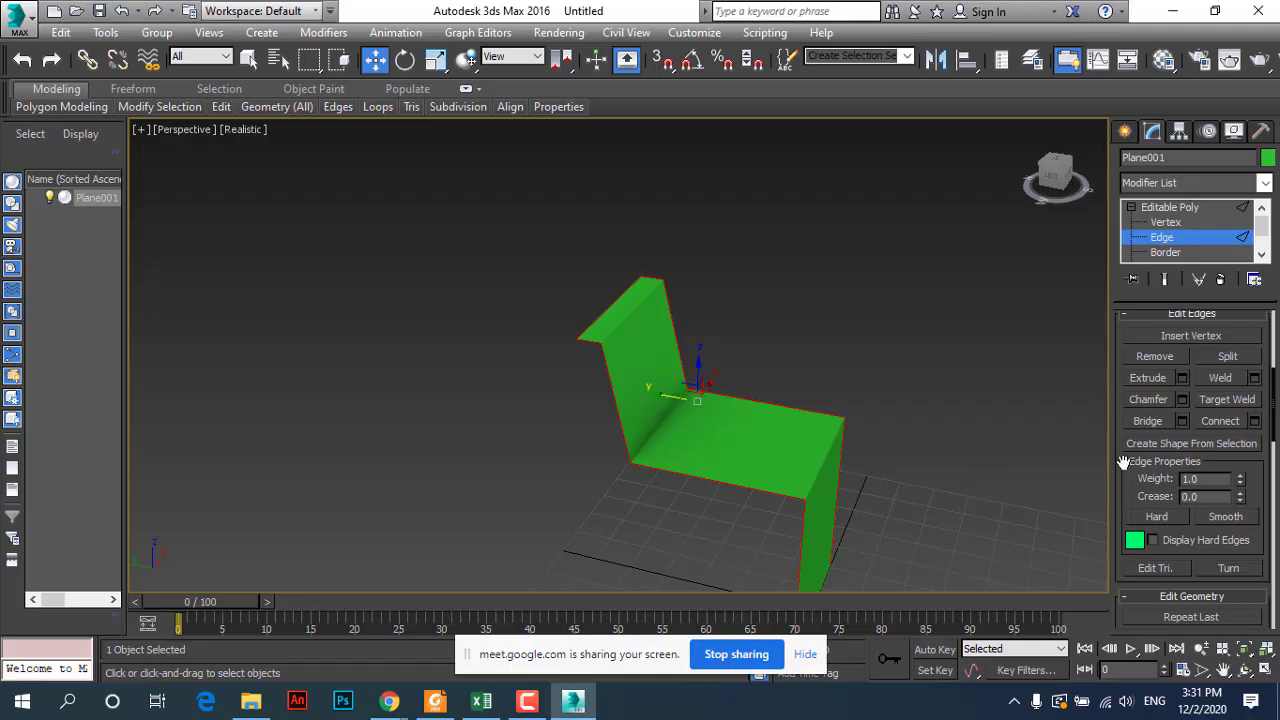
click(1153, 446)
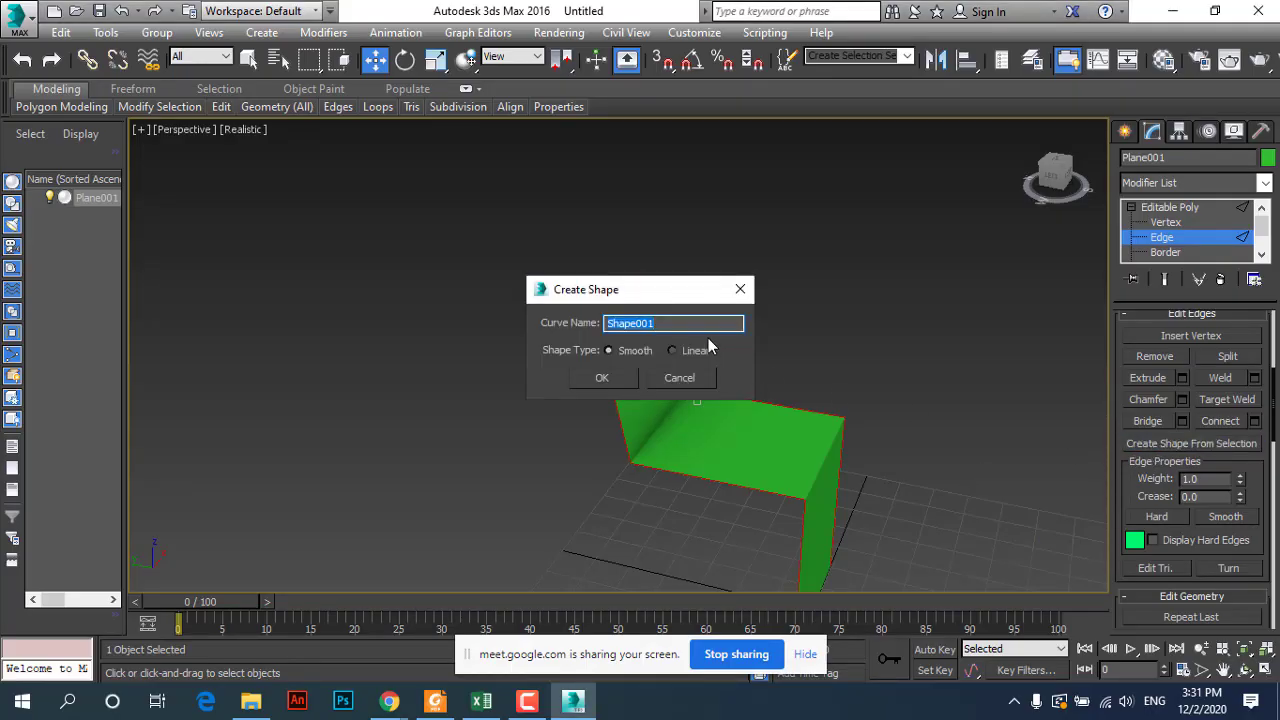
drag(665, 295, 547, 249)
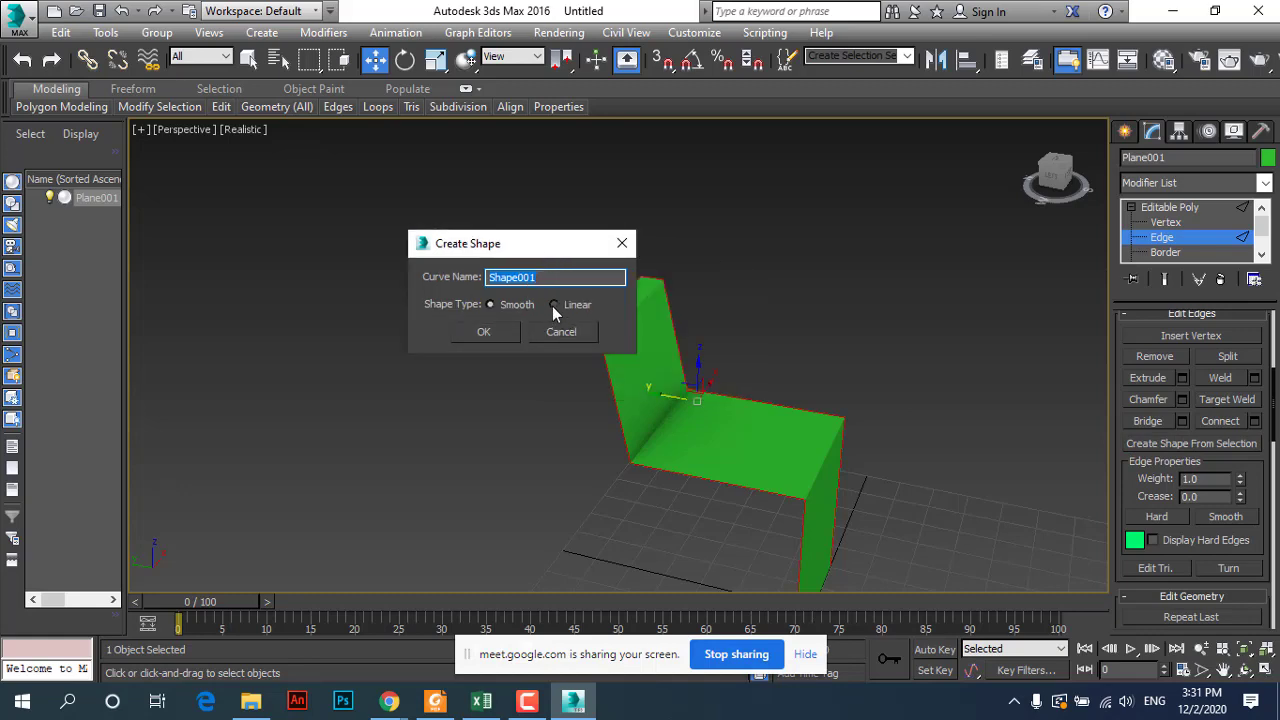
click(554, 305)
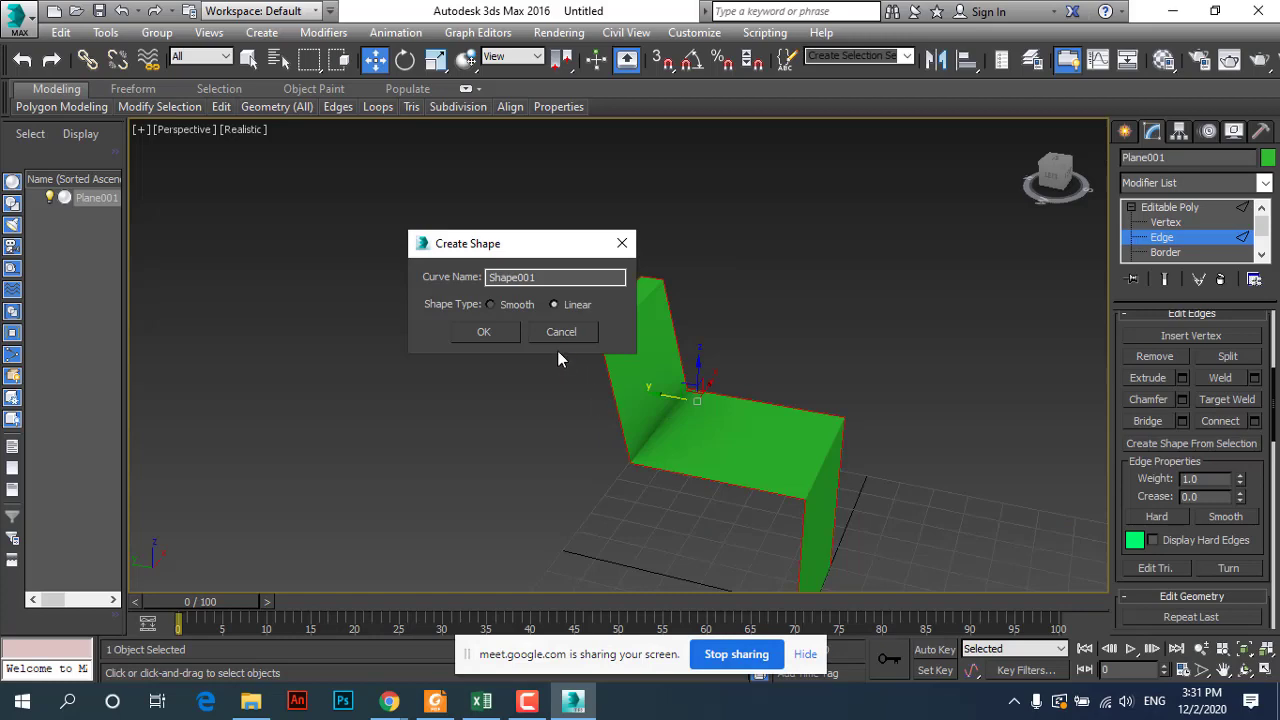
click(508, 331)
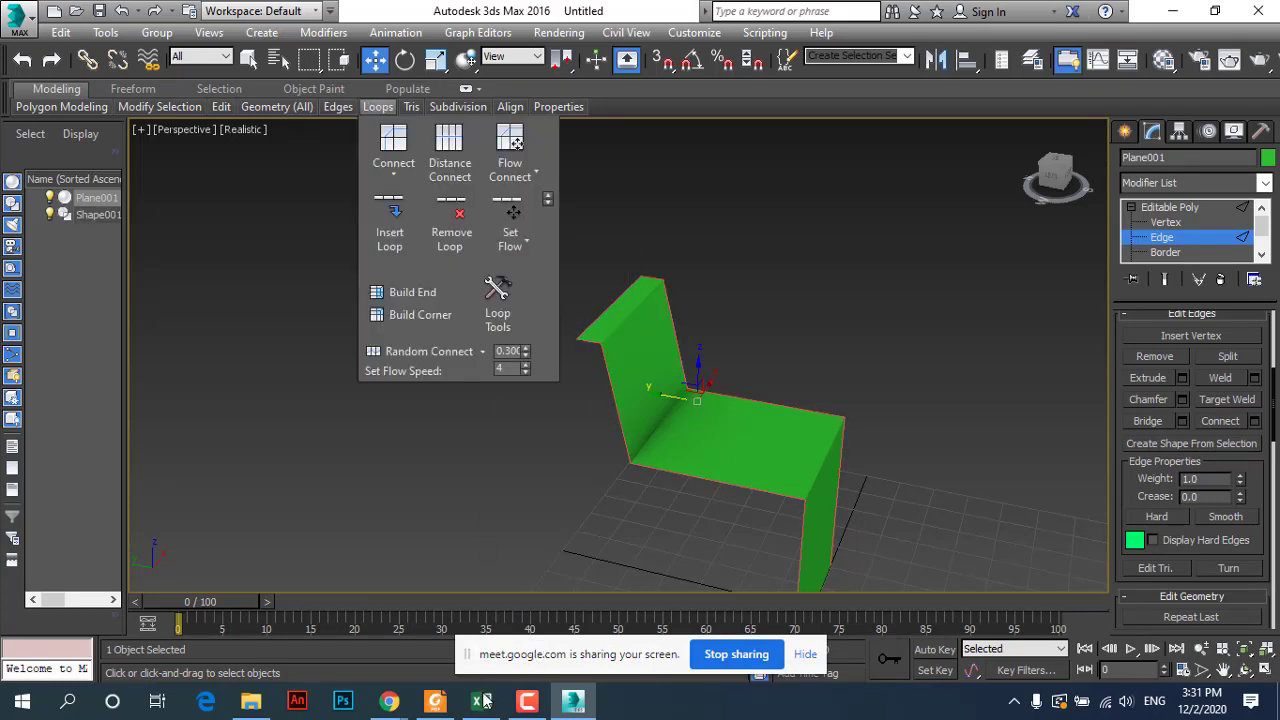
Step: Glance at the lab PDF, then return Plane001 to whole-object editing
click(435, 700)
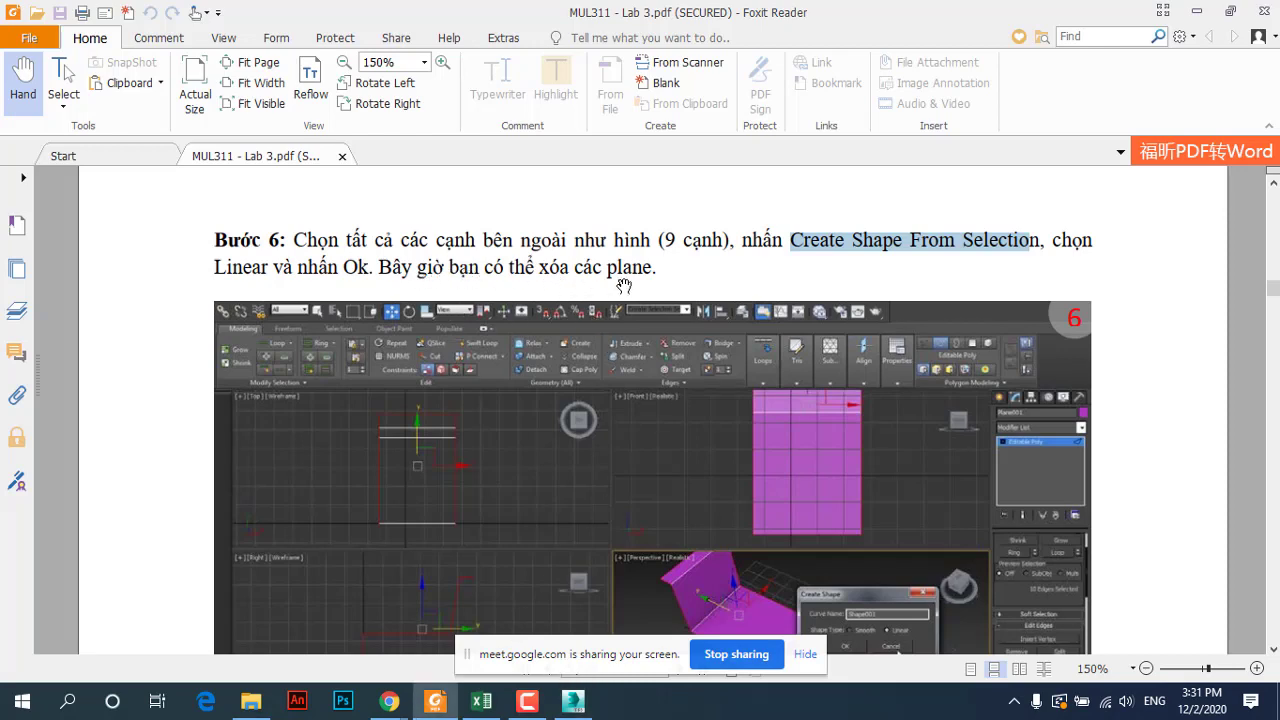
click(573, 700)
click(1181, 212)
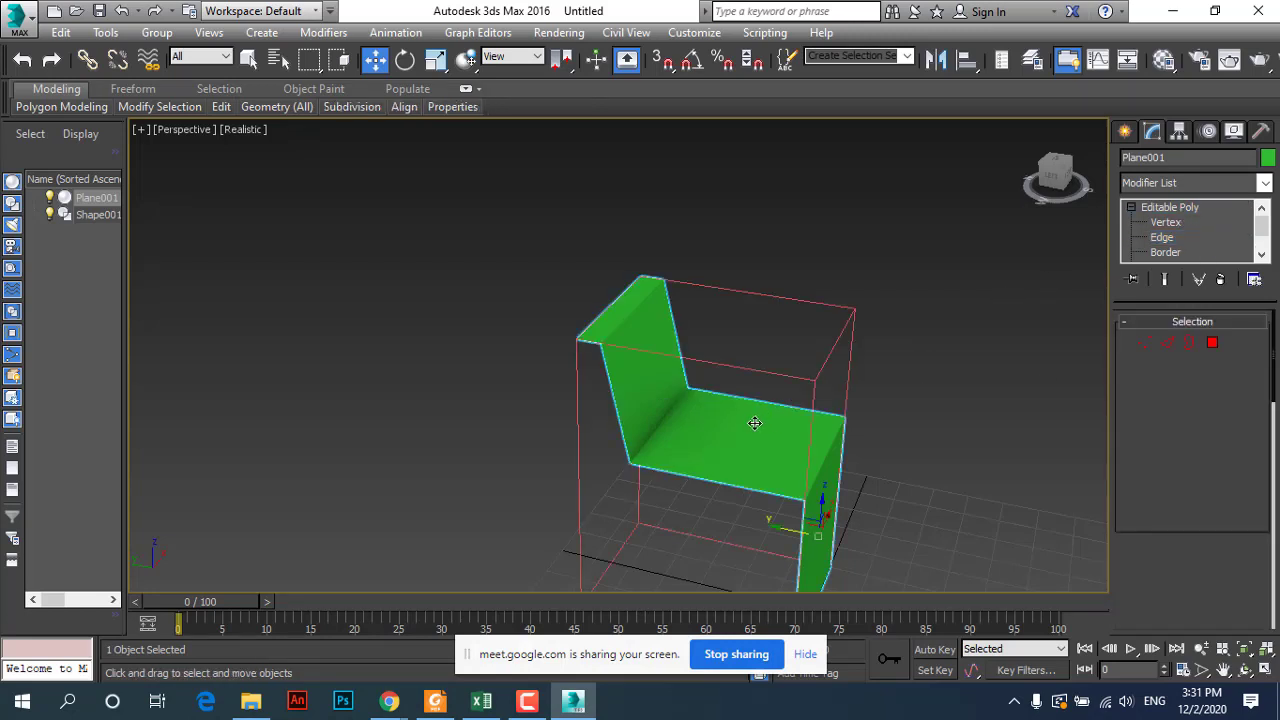
Step: Delete the green Plane001 so only the Shape001 outline remains, then select Shape001
click(877, 329)
click(747, 438)
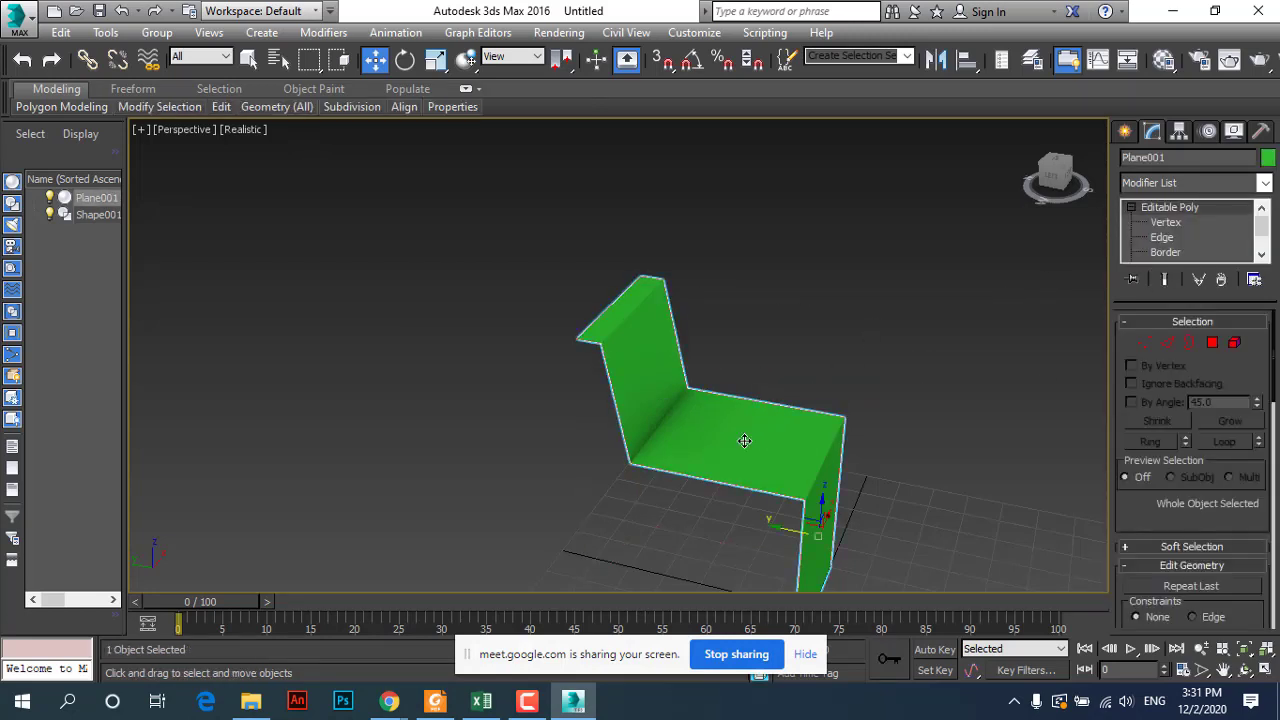
drag(826, 514, 825, 317)
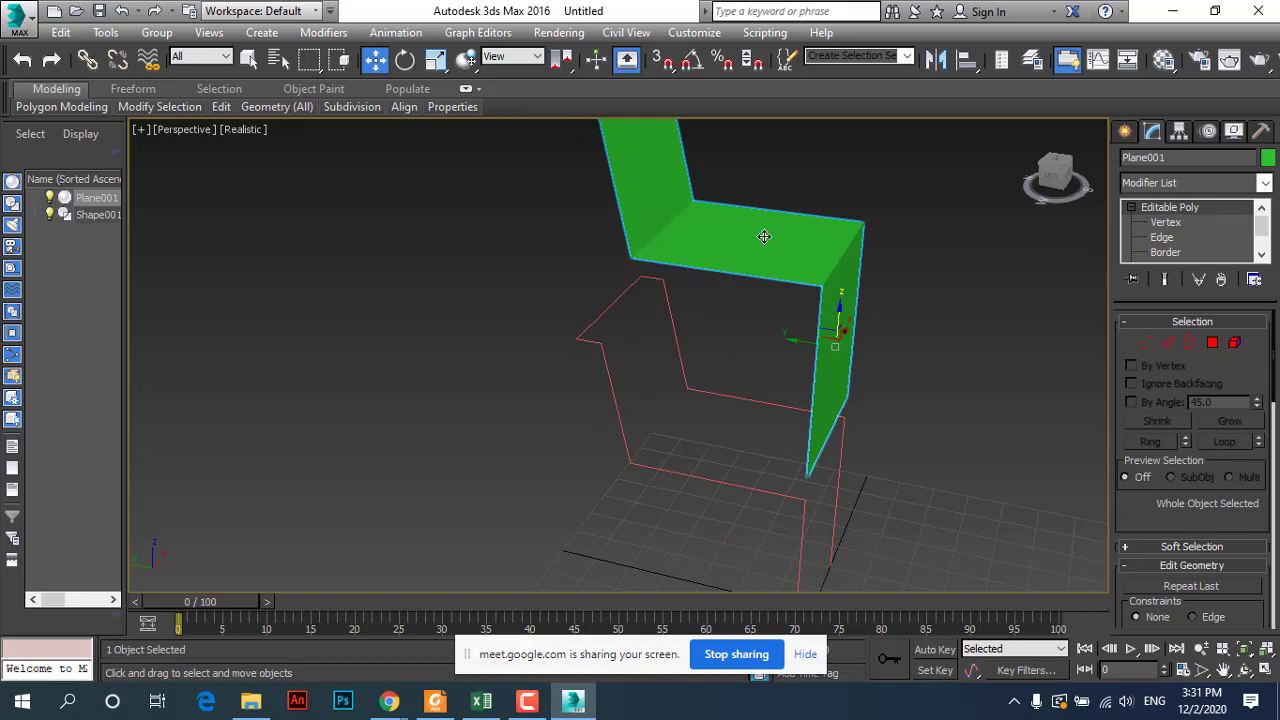
key(Delete)
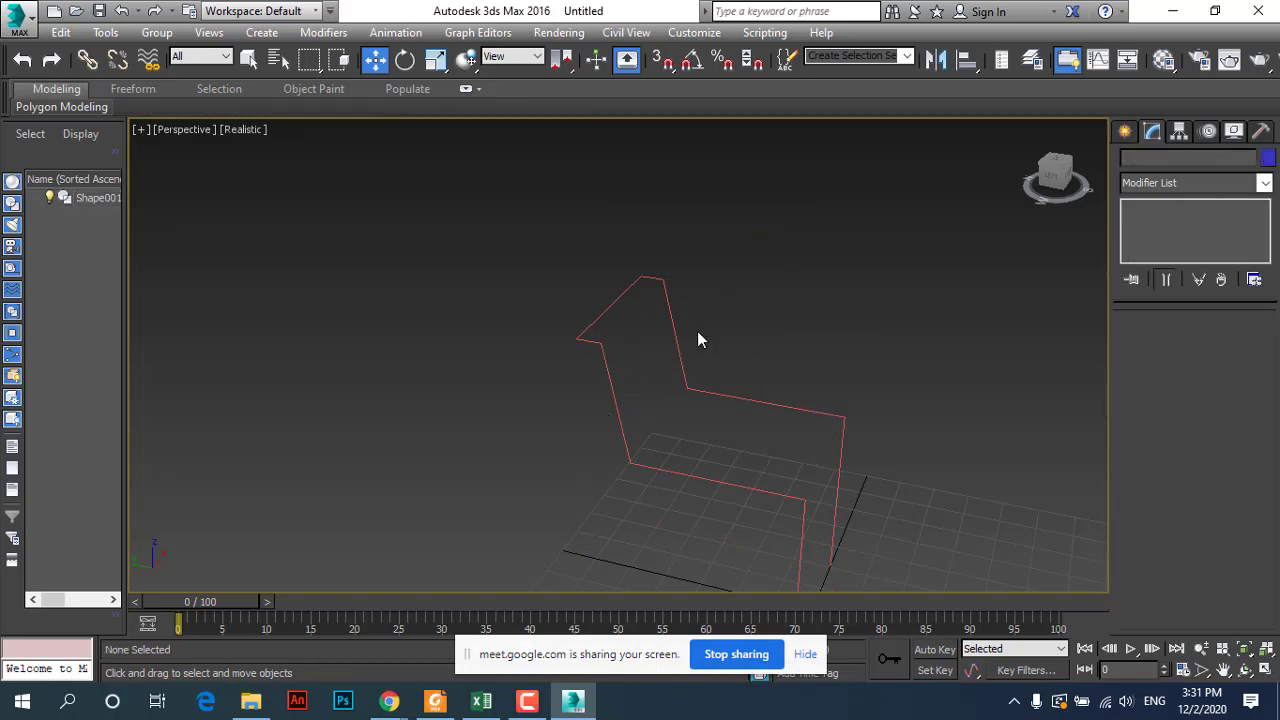
mouse_move(722, 432)
alt+middle_down()
mouse_move(574, 437)
mouse_move(634, 426)
mouse_move(483, 449)
mouse_move(614, 414)
mouse_move(500, 441)
alt+middle_up()
click(440, 431)
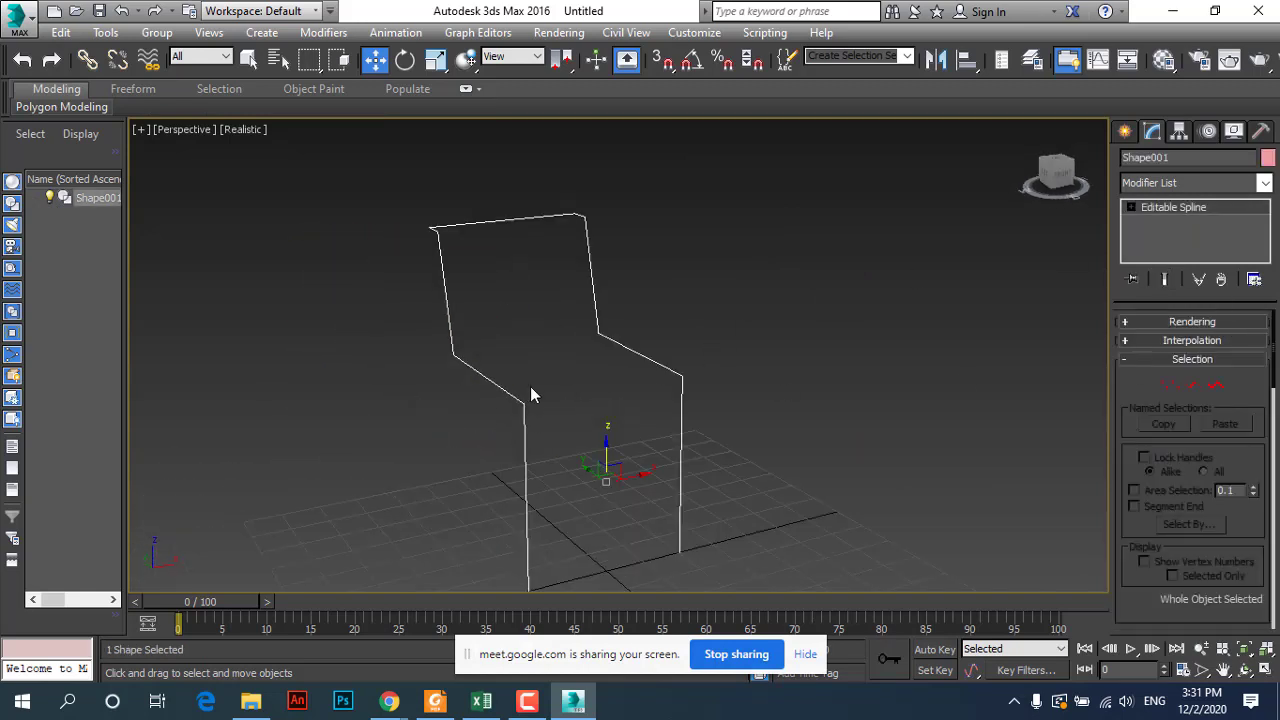
Step: Scroll the Lab 3 PDF down to Bước 7 on filleting the shape's vertices
click(435, 701)
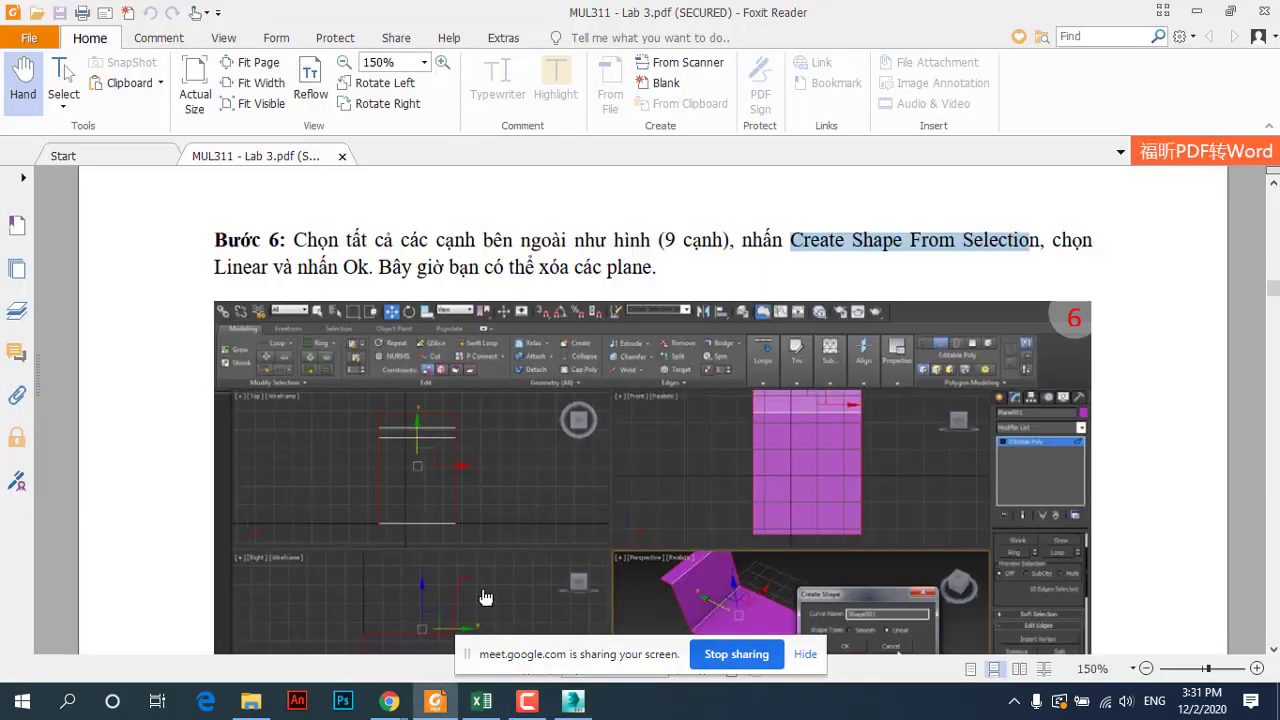
scroll(538, 525, down, 5)
scroll(538, 525, down, 2)
scroll(538, 525, down, 1)
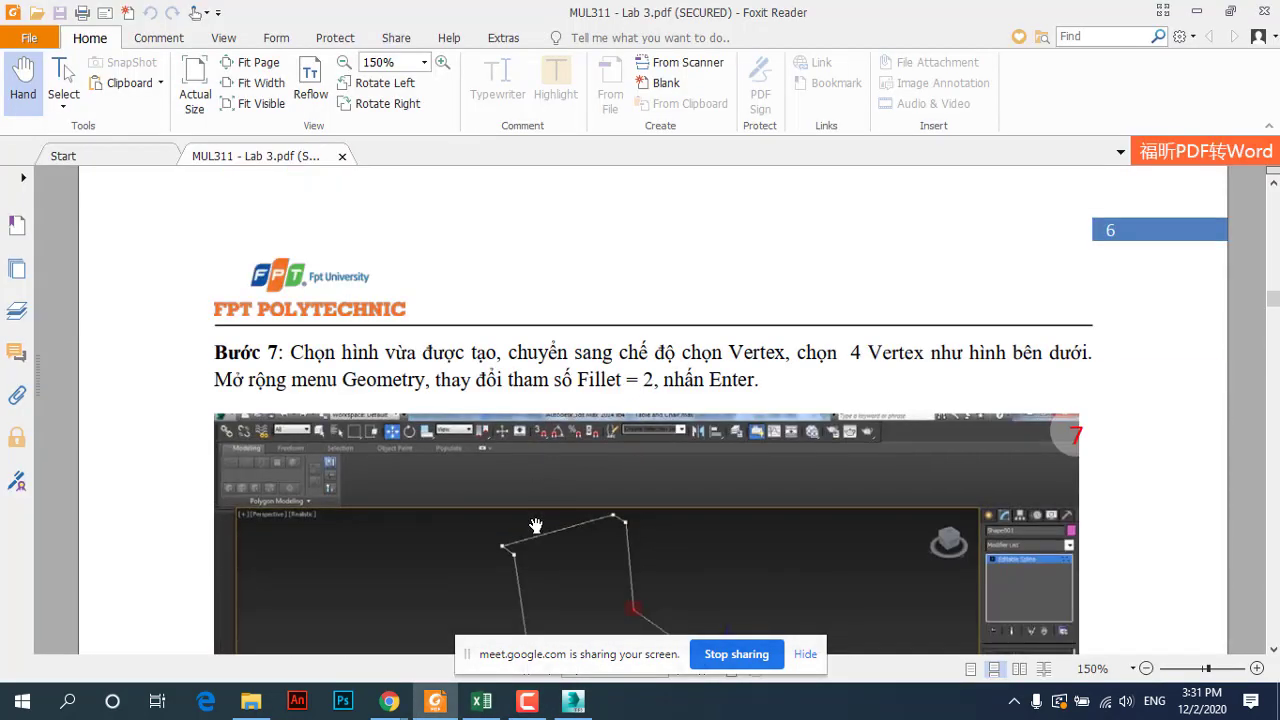
scroll(538, 525, down, 2)
scroll(427, 403, down, 1)
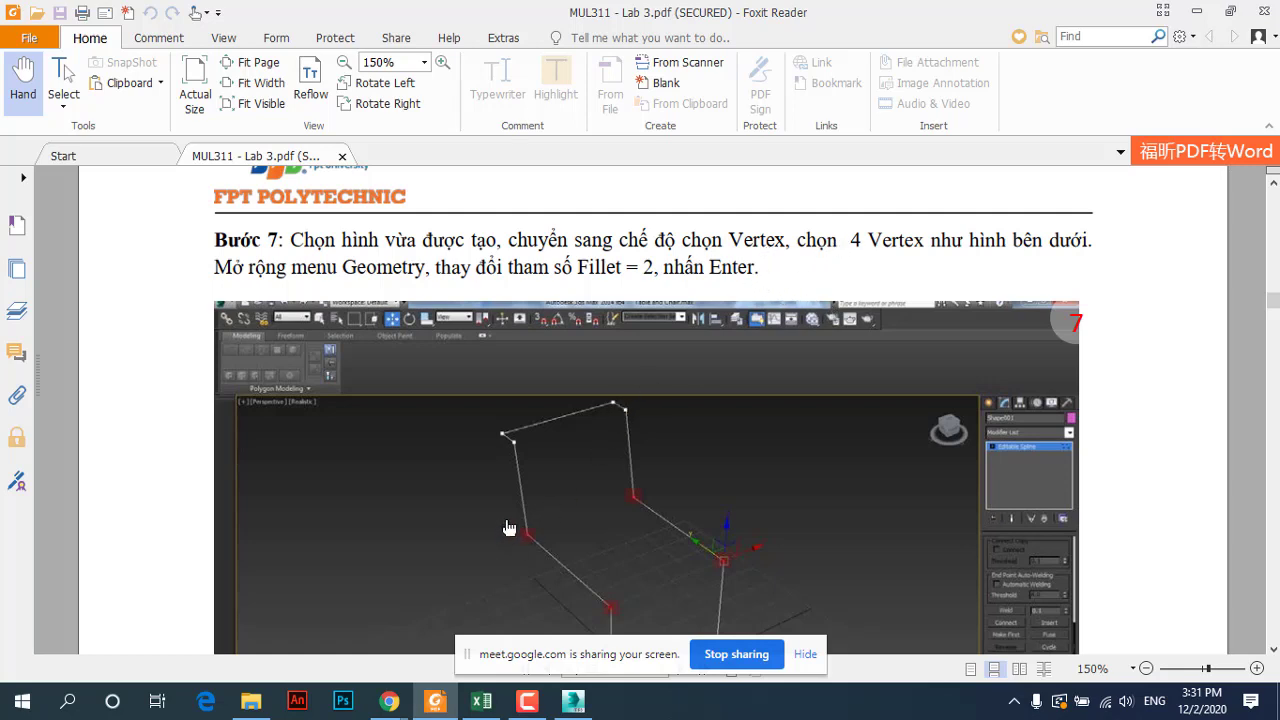
scroll(650, 515, down, 1)
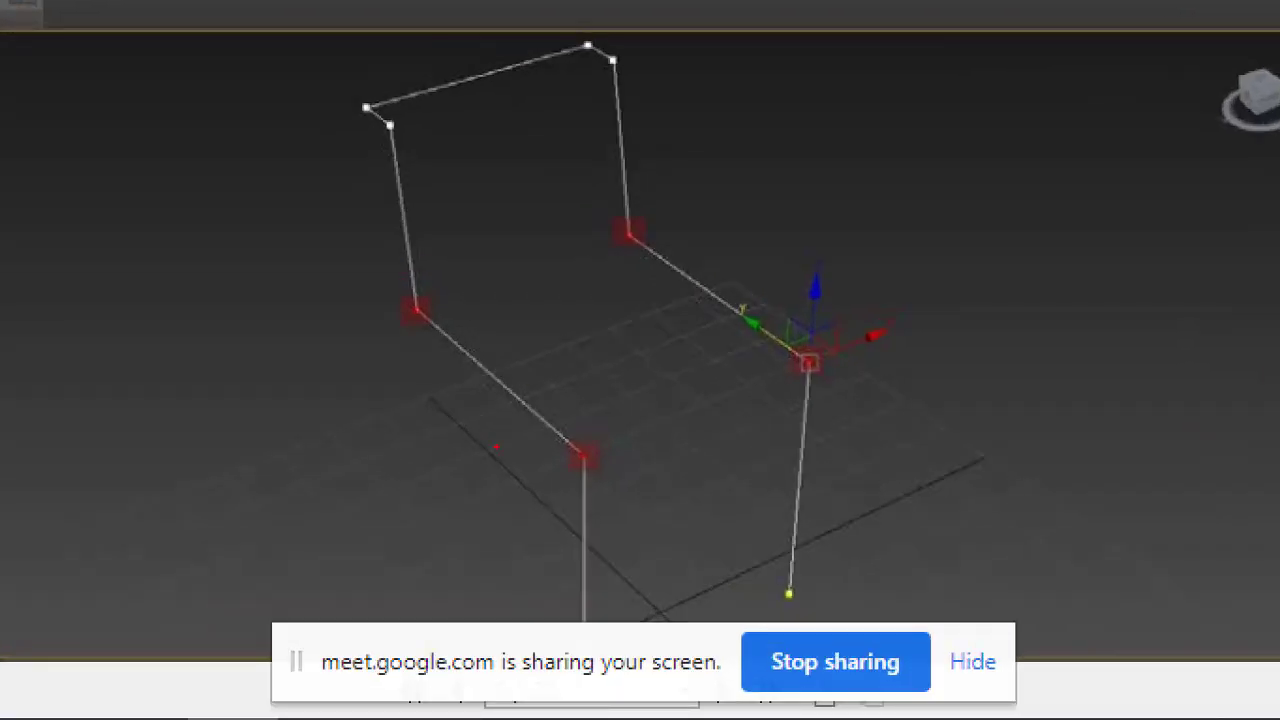
Step: Circle the four corner vertices to be filleted by 2, then return to 3ds Max
drag(548, 432, 520, 428)
drag(420, 280, 424, 282)
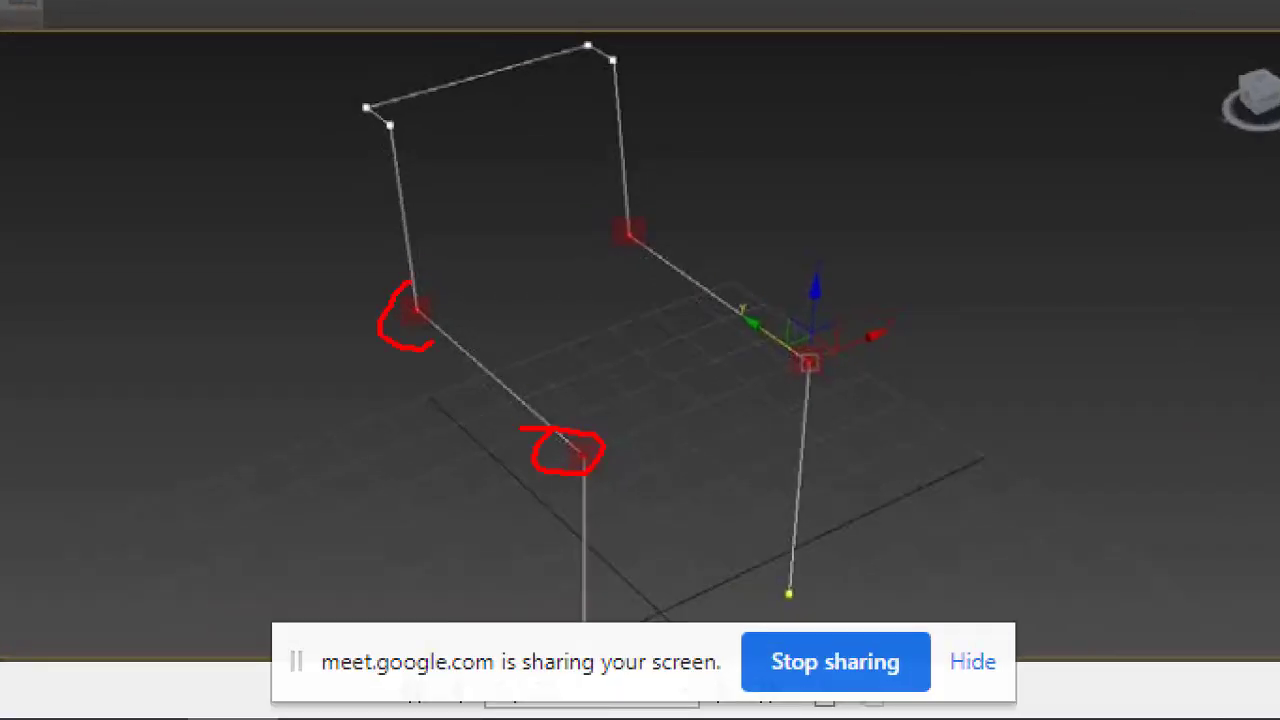
drag(642, 205, 640, 178)
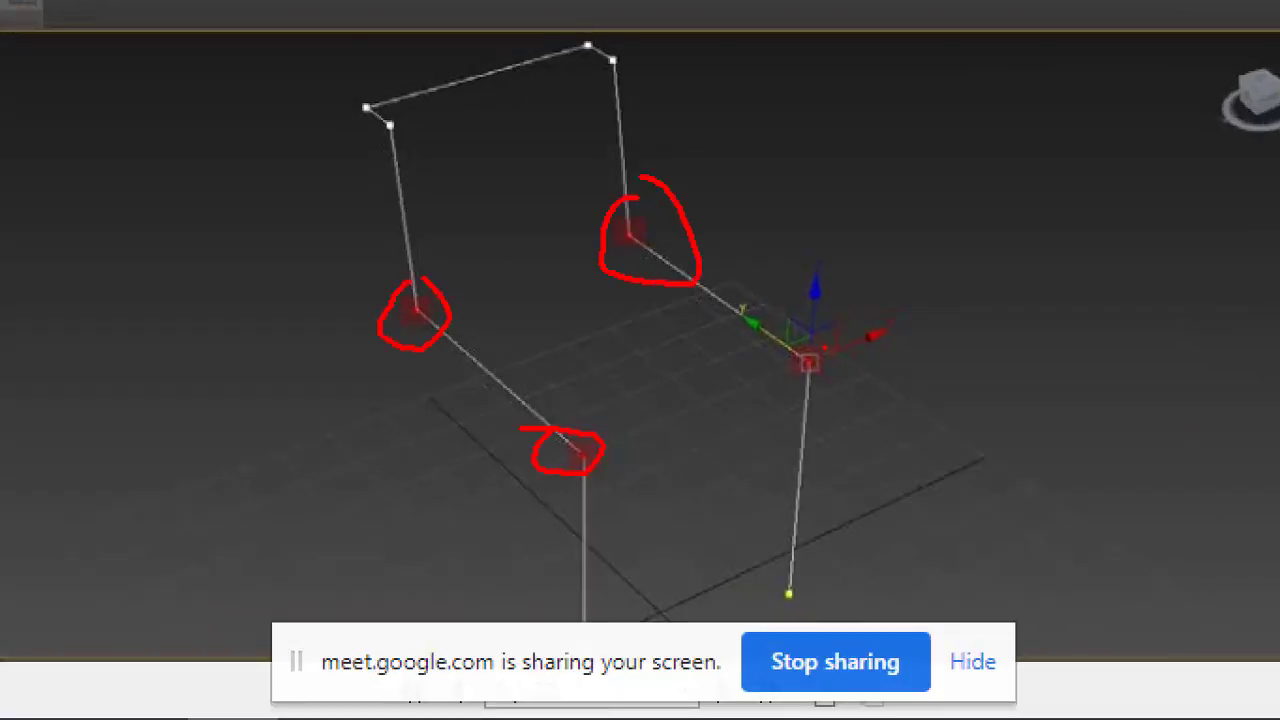
drag(804, 324, 816, 342)
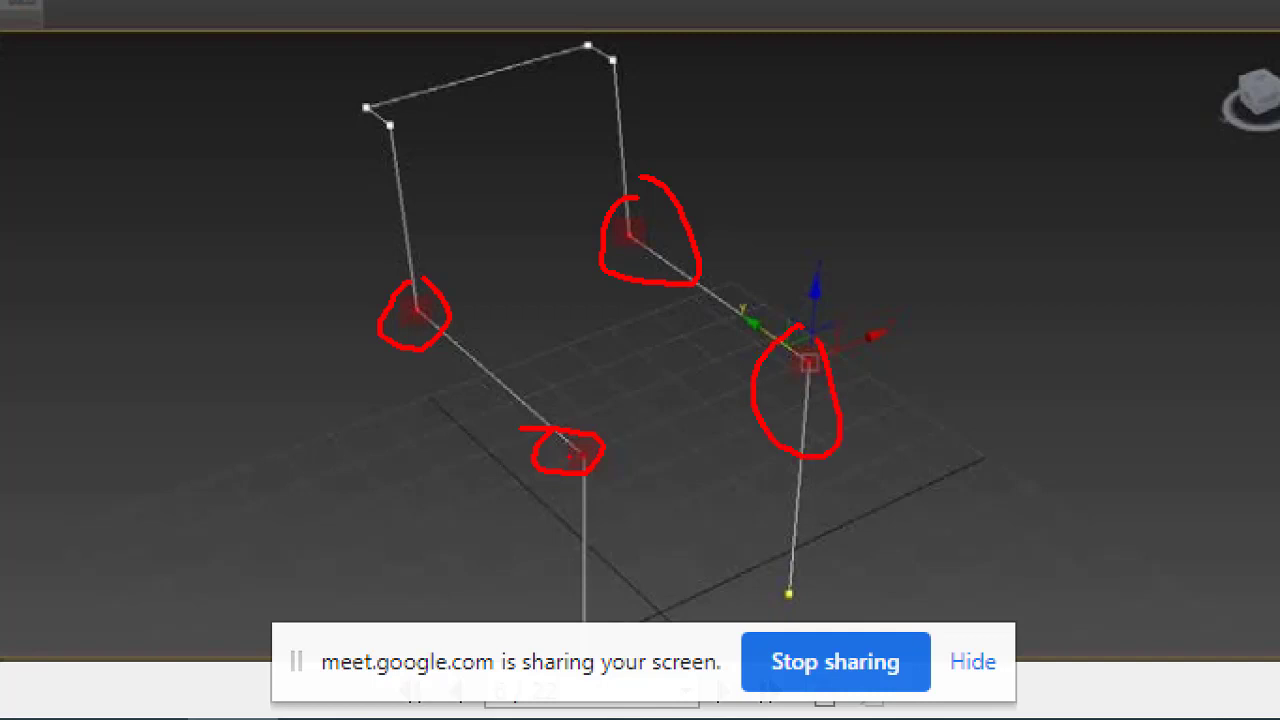
key(Escape)
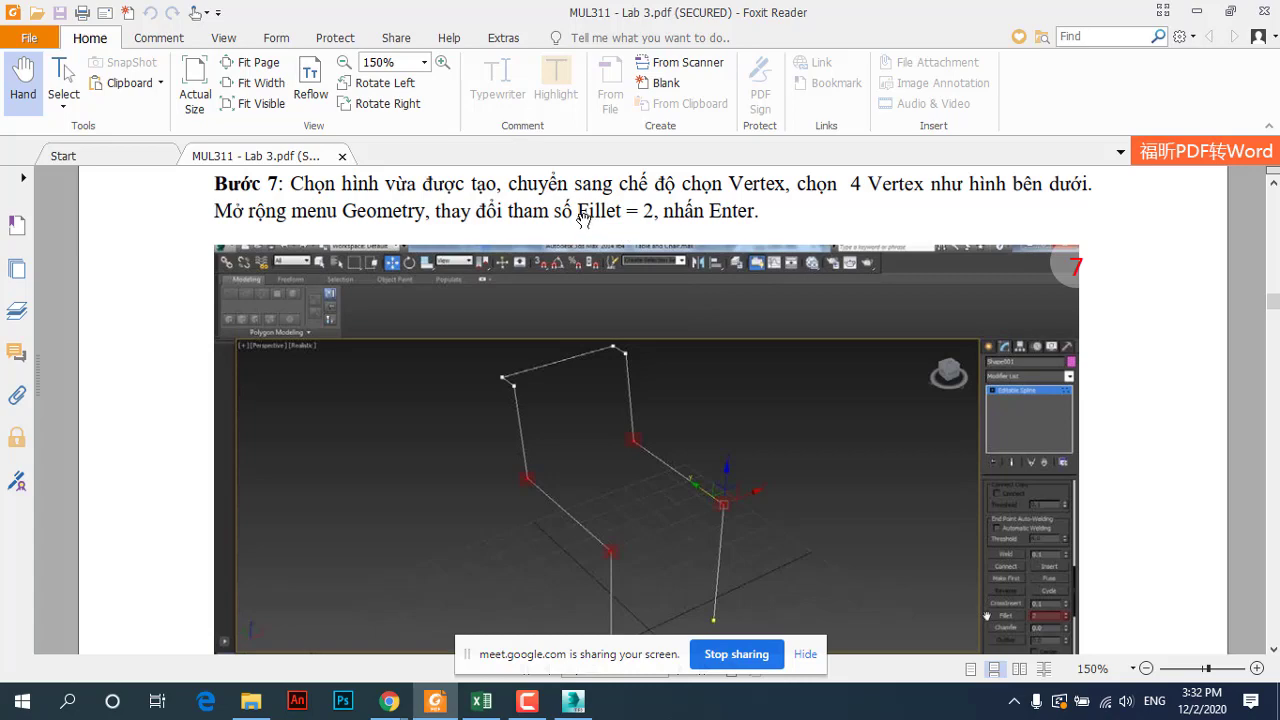
click(573, 702)
Step: At Vertex level, select the seat's corner vertices on the chair spline
click(1173, 384)
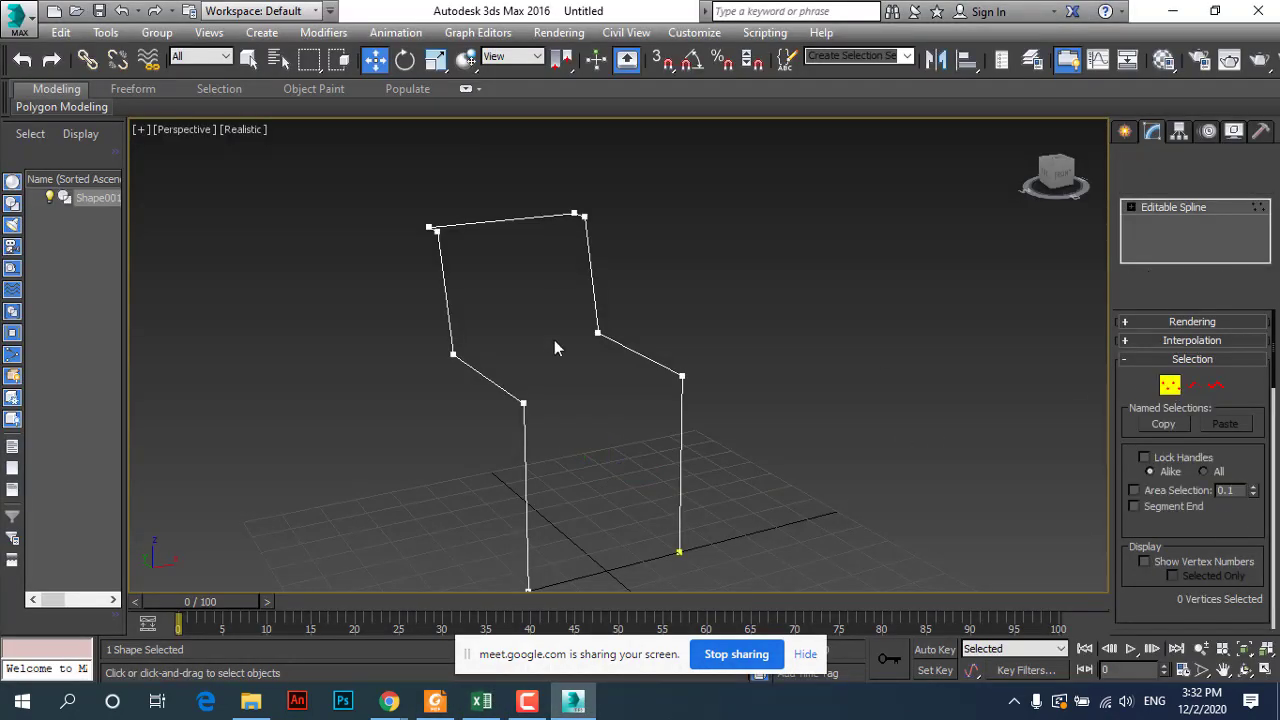
click(452, 354)
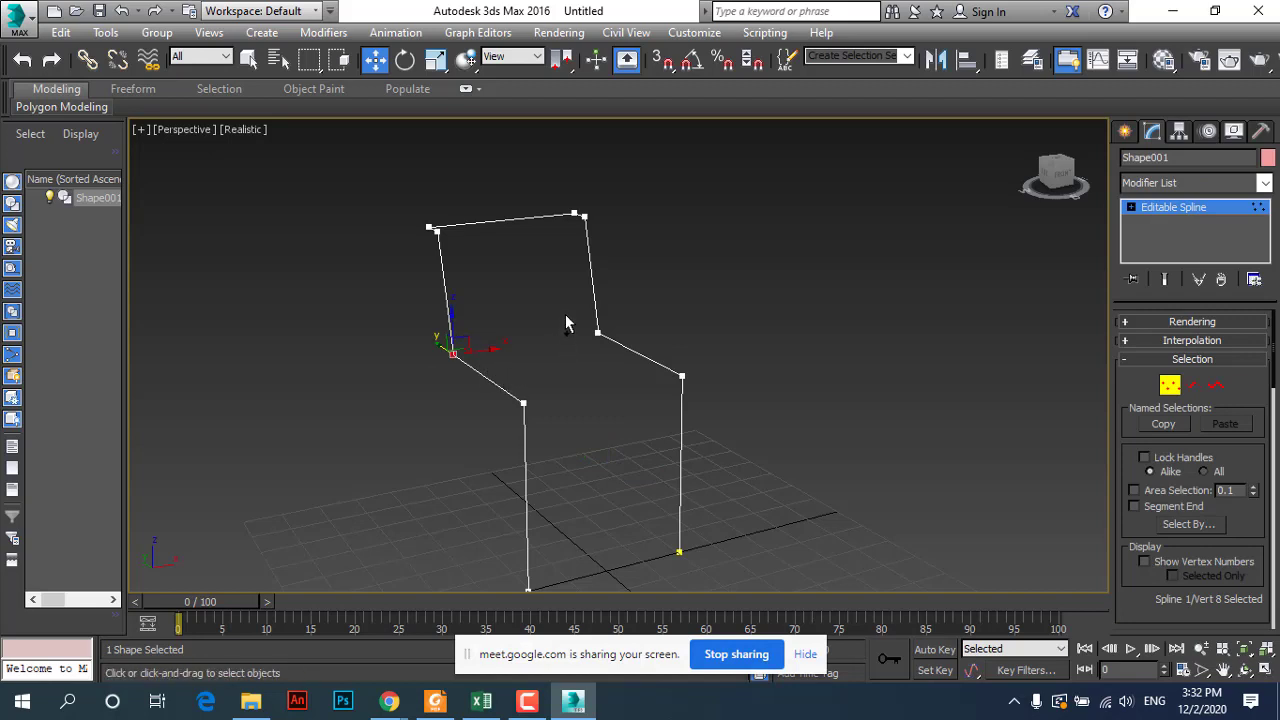
ctrl+drag(614, 370, 690, 388)
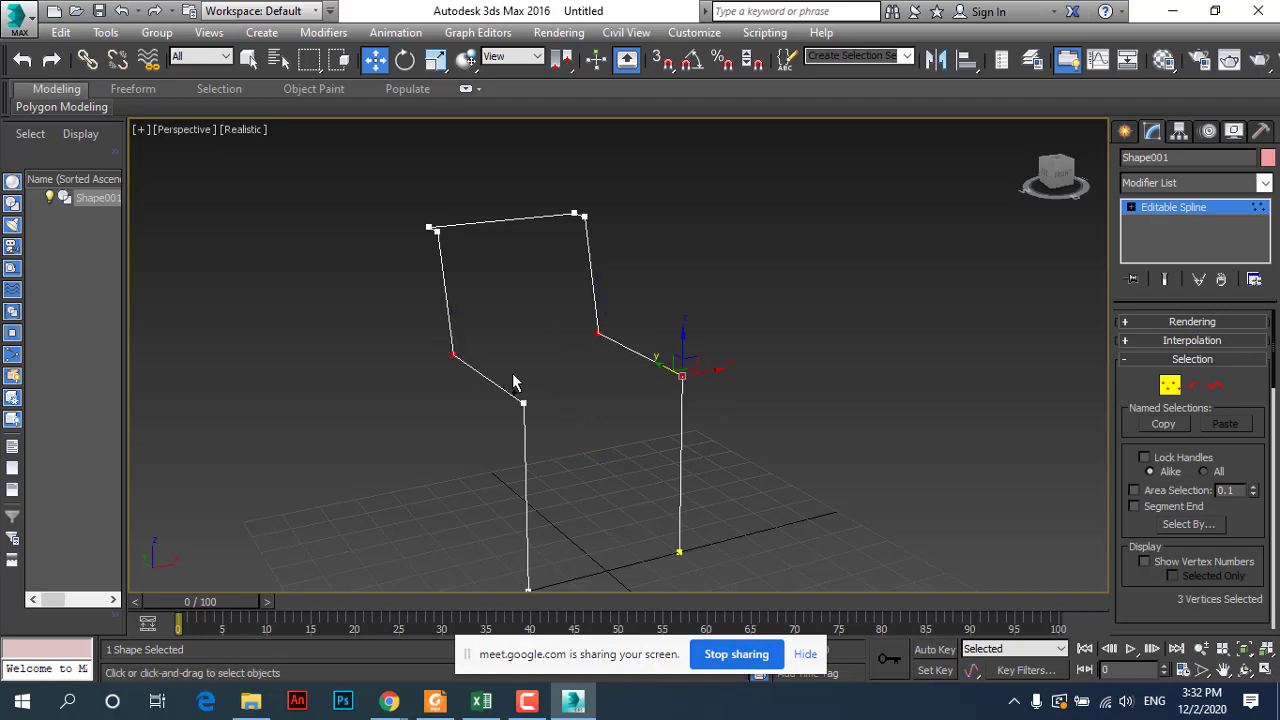
scroll(1120, 529, down, 2)
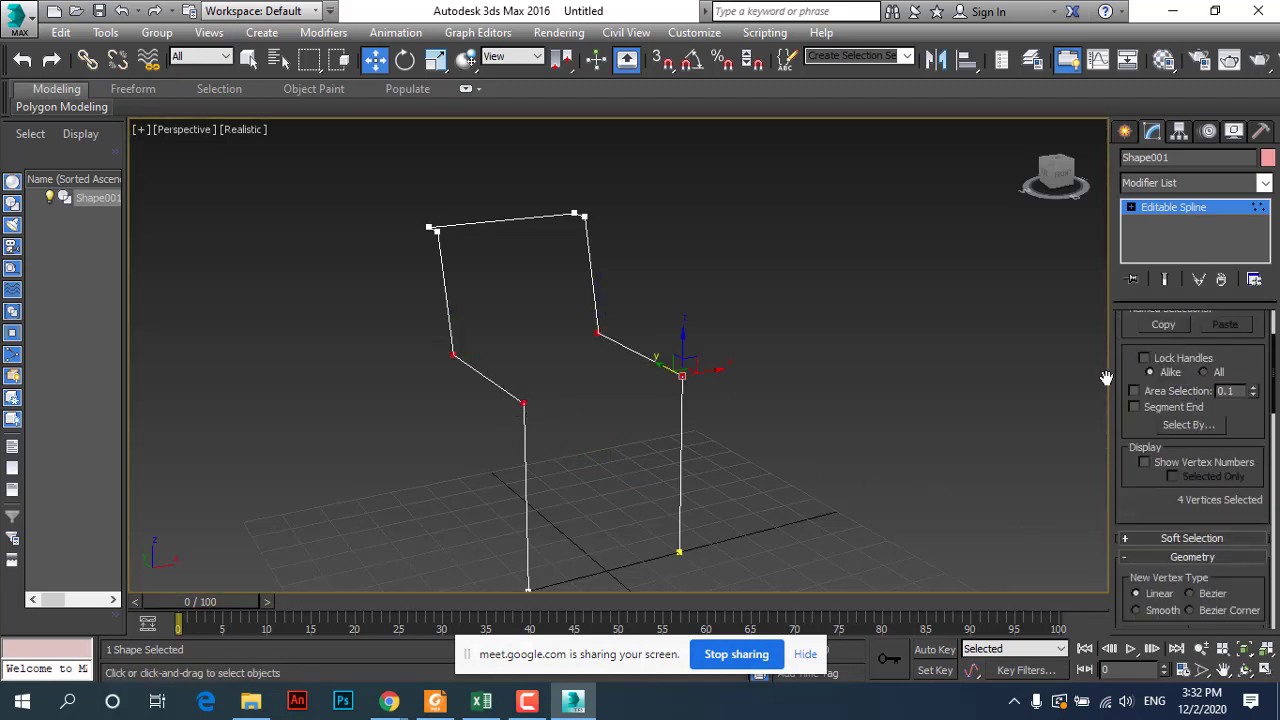
scroll(1160, 530, down, 2)
scroll(1160, 535, down, 1)
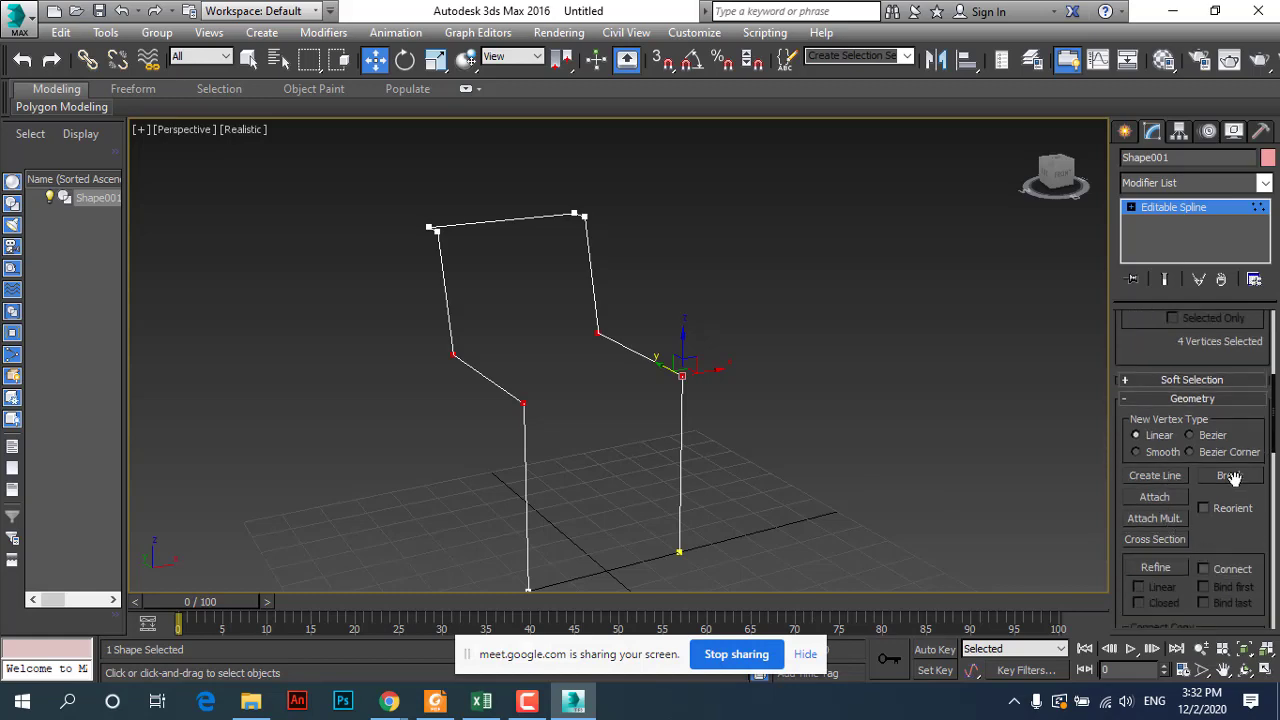
scroll(1258, 540, down, 4)
scroll(1260, 542, down, 2)
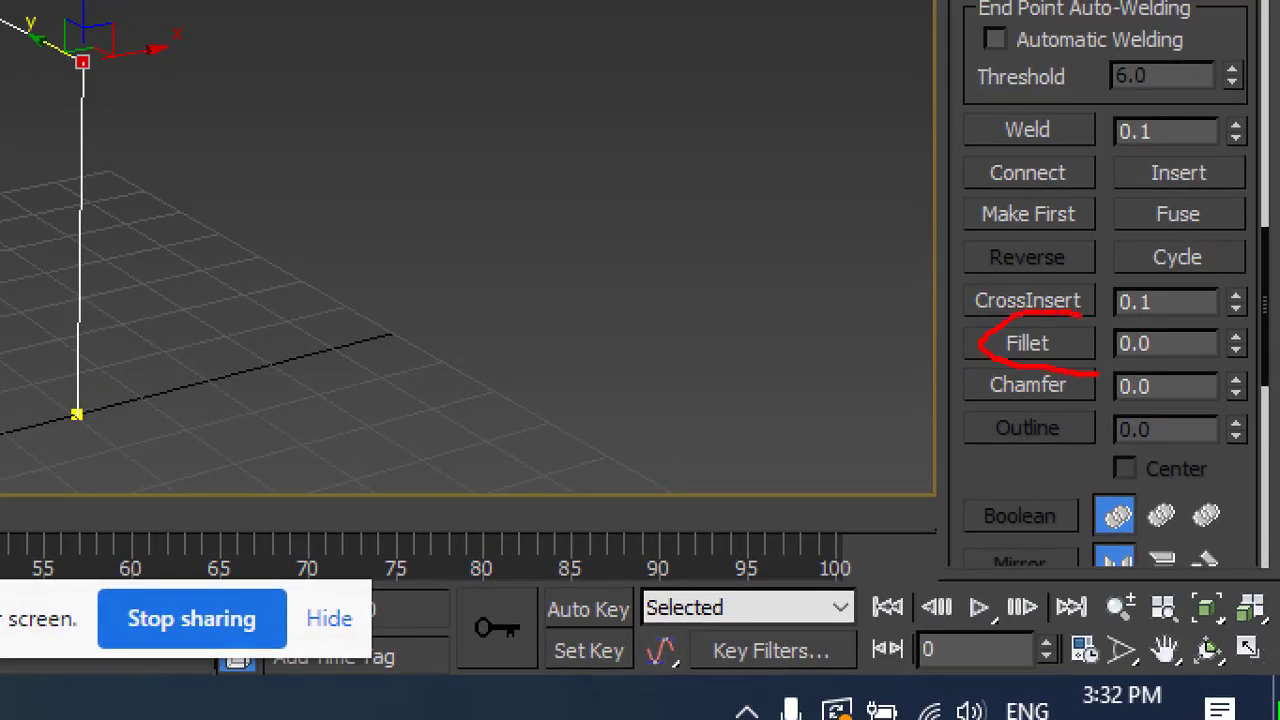
Step: Round the selected seat corners with a Fillet value of 2
drag(1098, 372, 1230, 362)
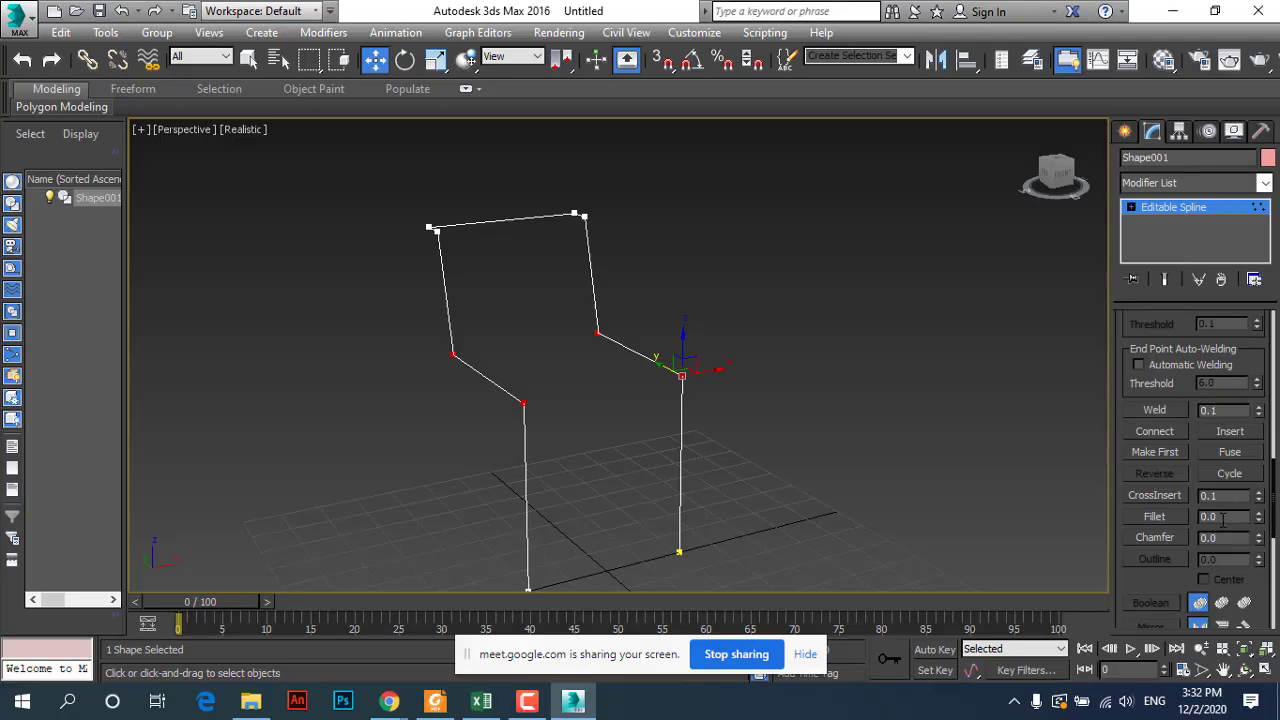
double_click(1222, 518)
text(2)
key(Return)
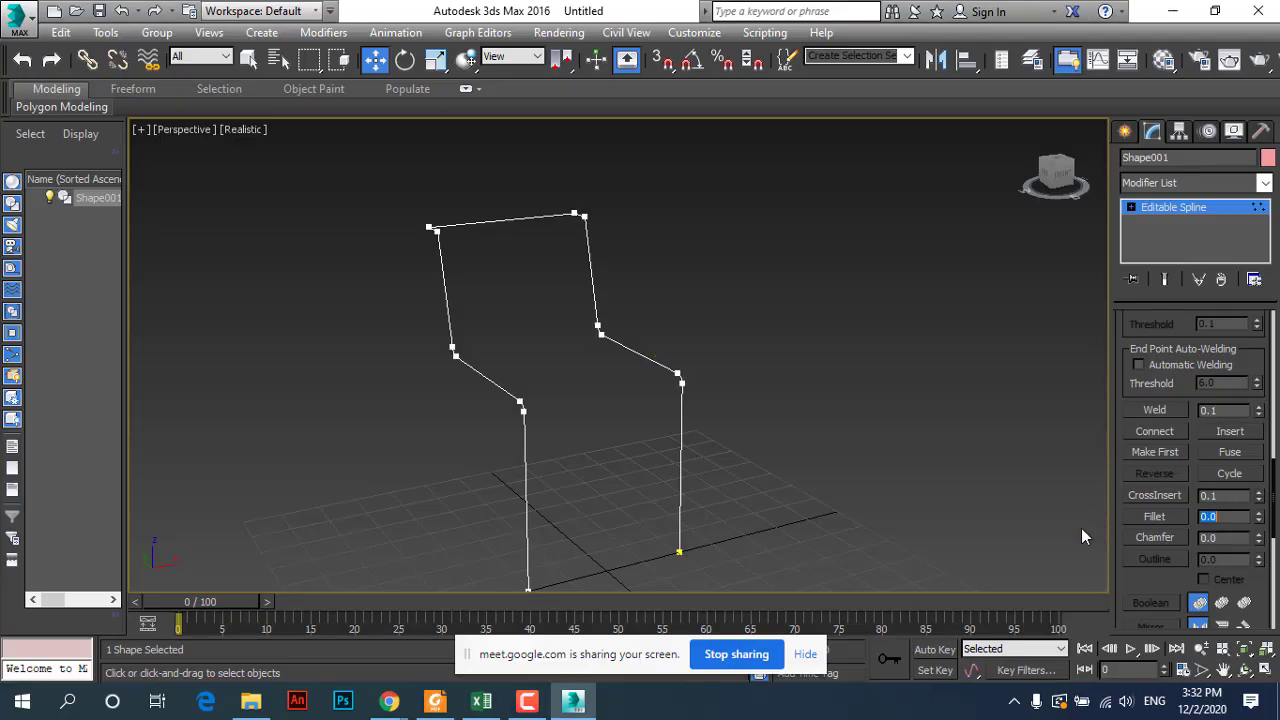
scroll(508, 403, up, 5)
scroll(597, 420, up, 3)
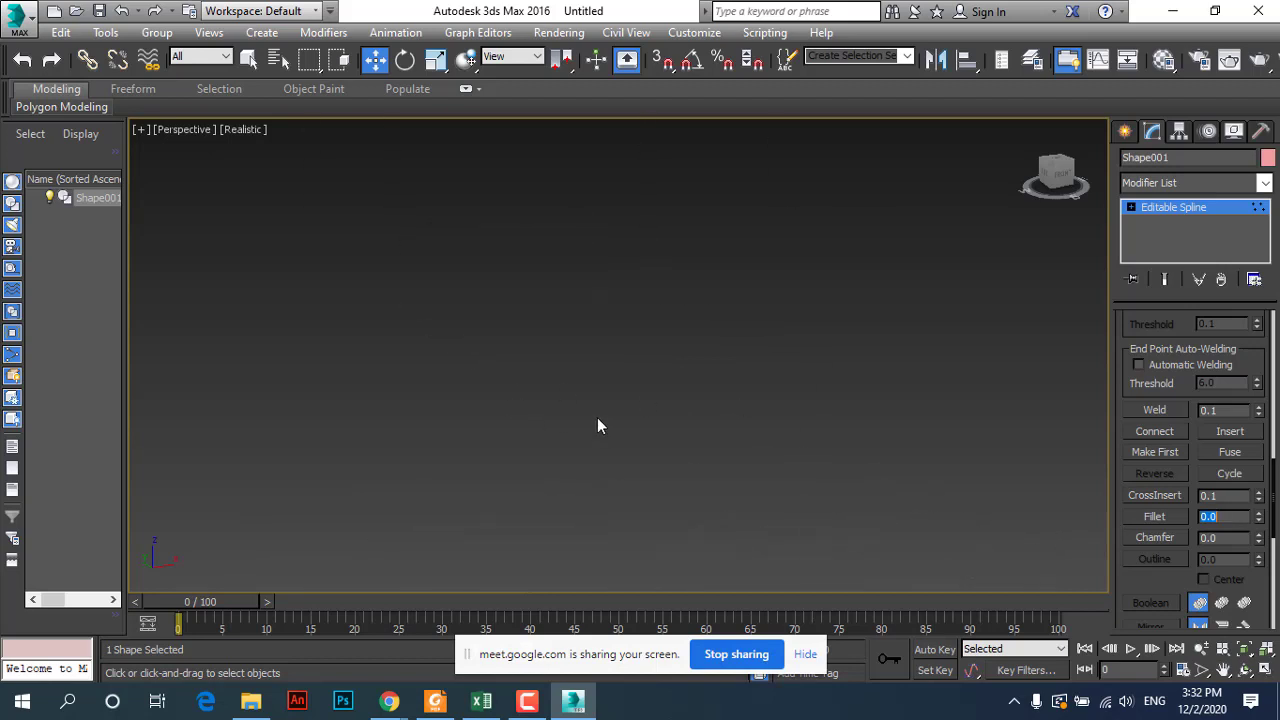
scroll(630, 426, down, 3)
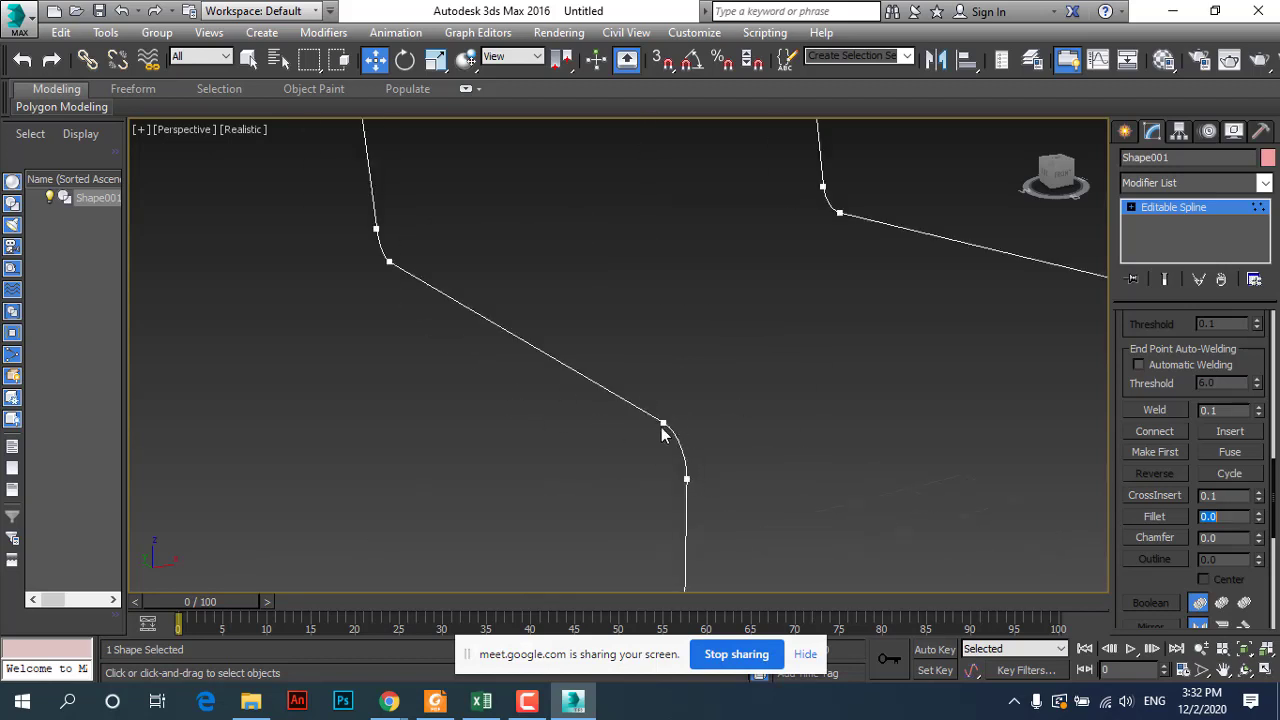
scroll(636, 436, down, 5)
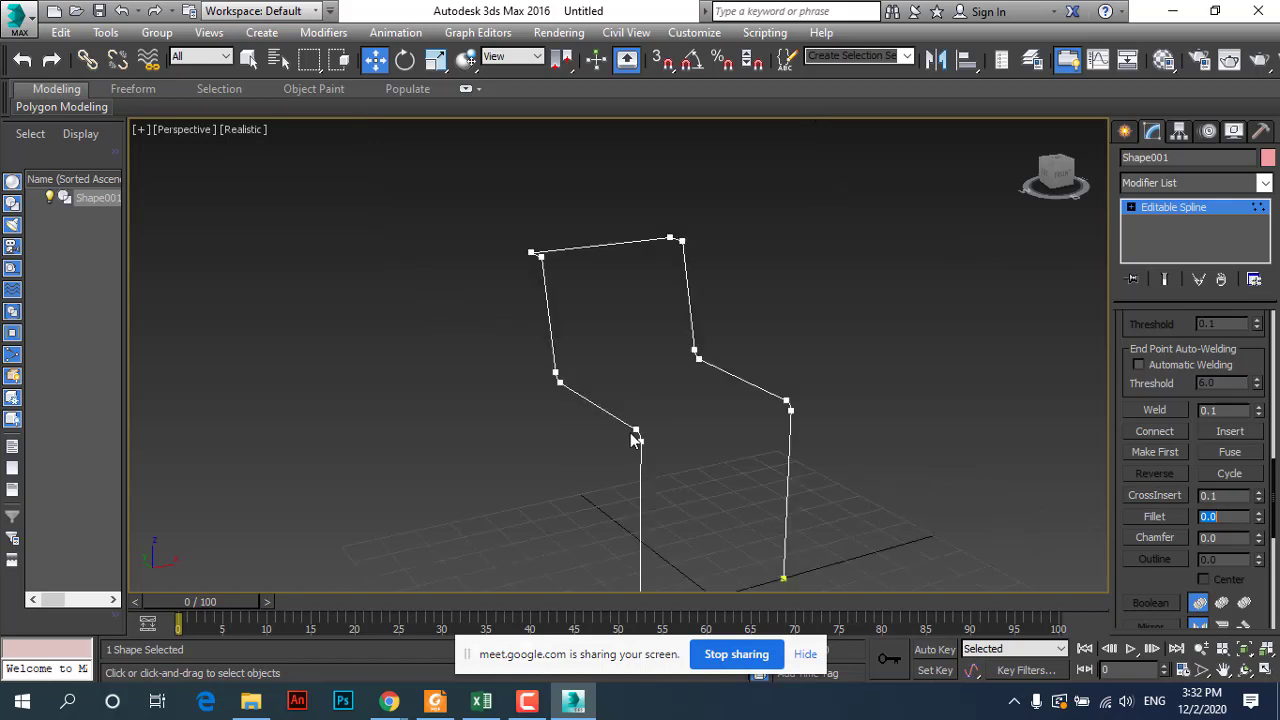
scroll(545, 243, up, 4)
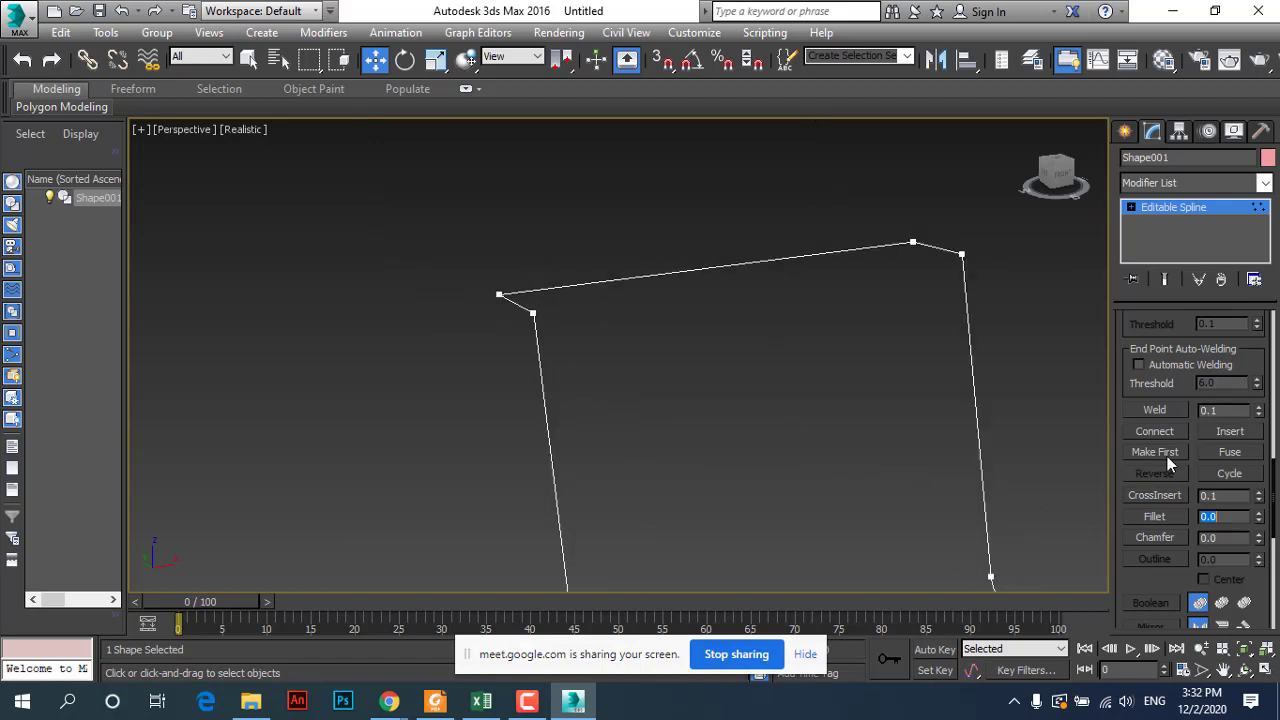
Step: Re-enter Vertex level, try selecting the backrest's top-left vertices, then deselect them
click(1129, 208)
click(1157, 224)
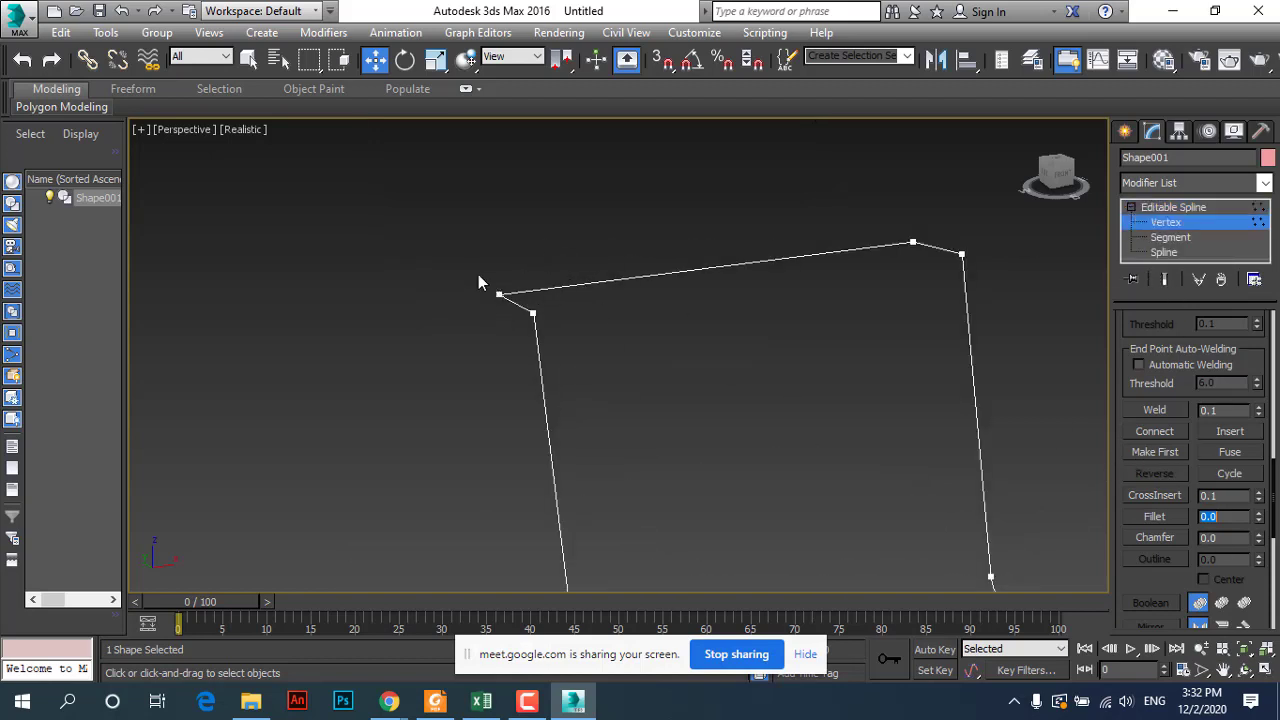
drag(501, 317, 556, 335)
scroll(600, 340, up, 2)
click(544, 366)
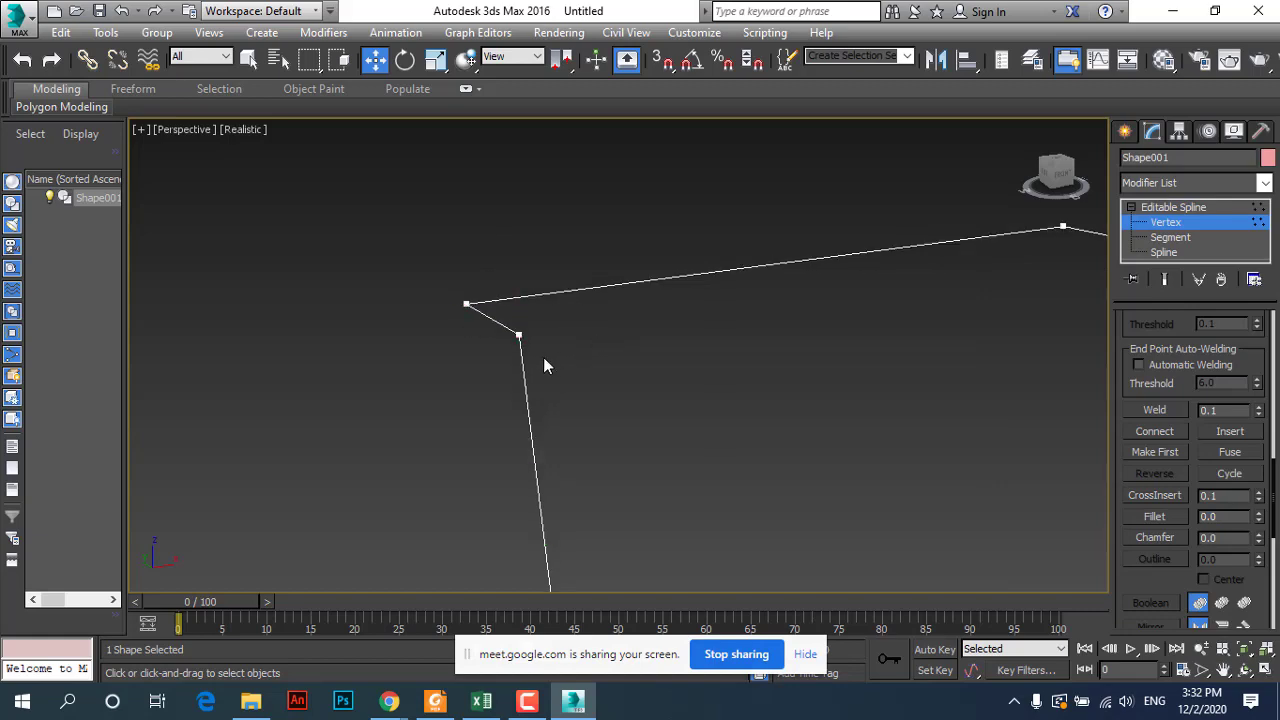
click(435, 702)
Step: Read Bước 8 (top four vertices to Corner, Fillet 3), then return to 3ds Max
scroll(499, 412, down, 5)
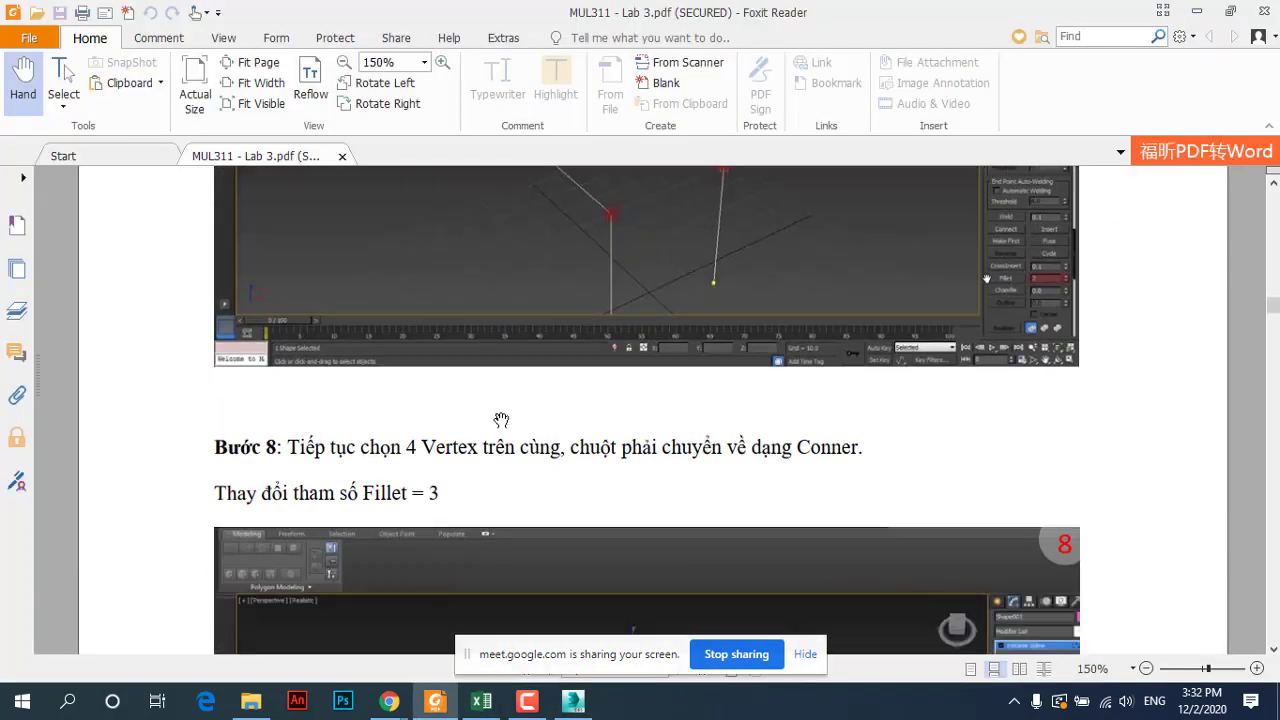
scroll(500, 337, down, 4)
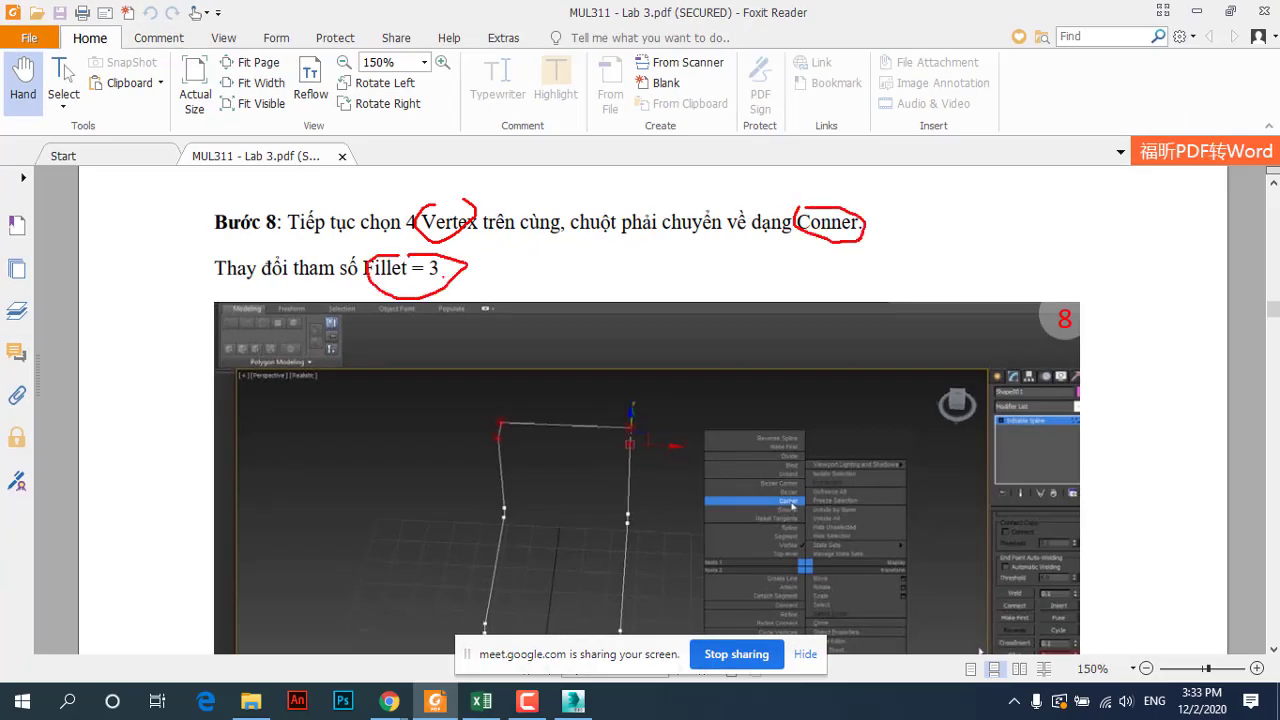
click(573, 700)
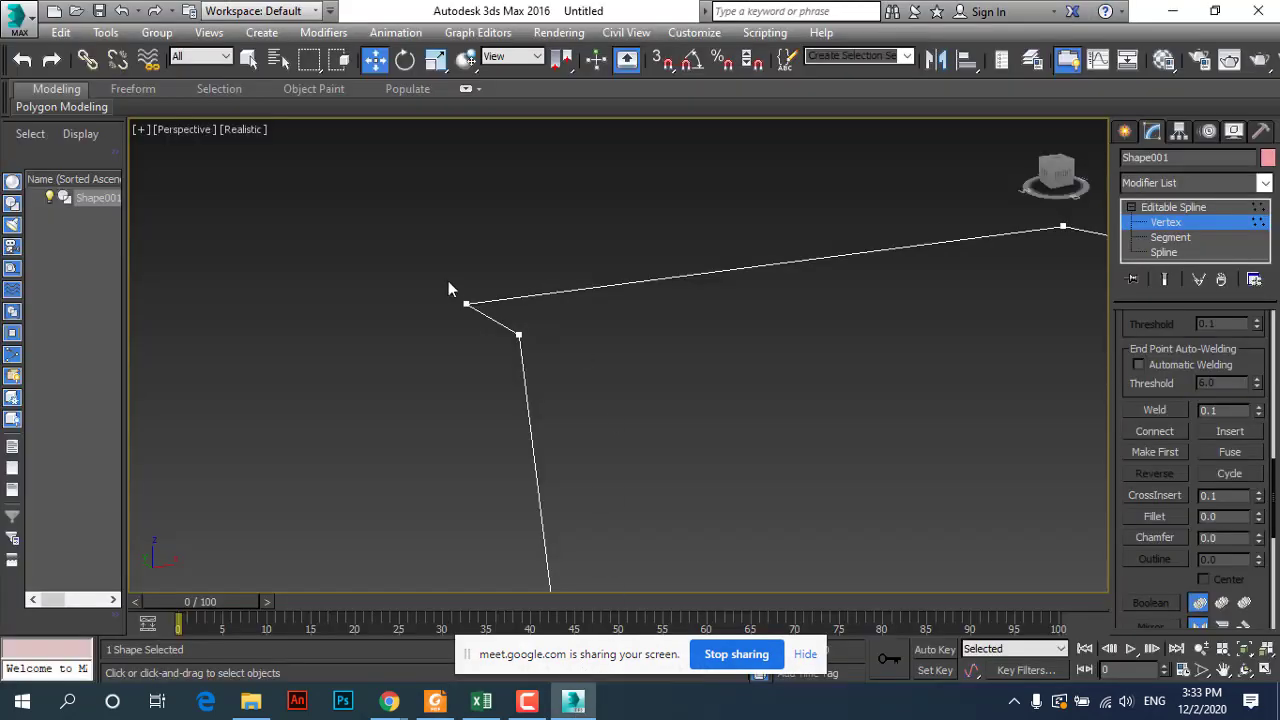
Step: Select the backrest's top four vertices and convert them to Corner type
drag(548, 382, 545, 380)
alt+middle_drag(491, 377, 724, 352)
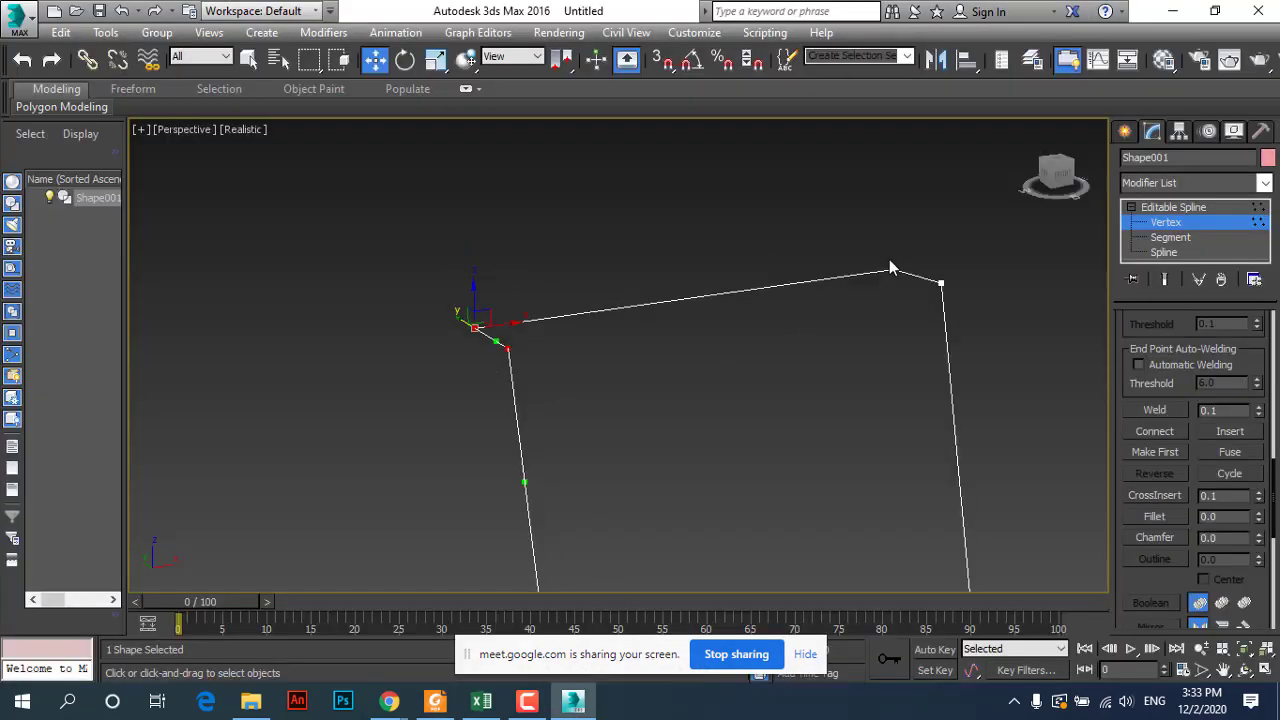
ctrl+drag(829, 214, 1004, 346)
right_click(471, 329)
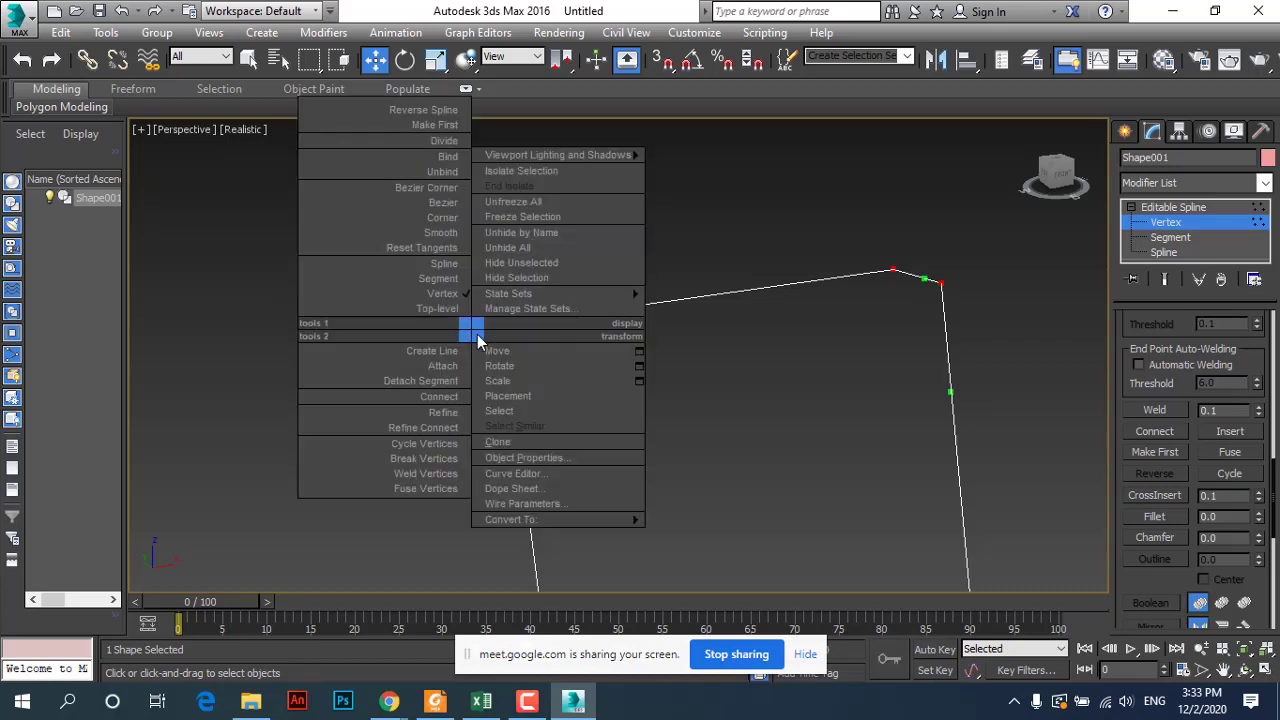
click(432, 219)
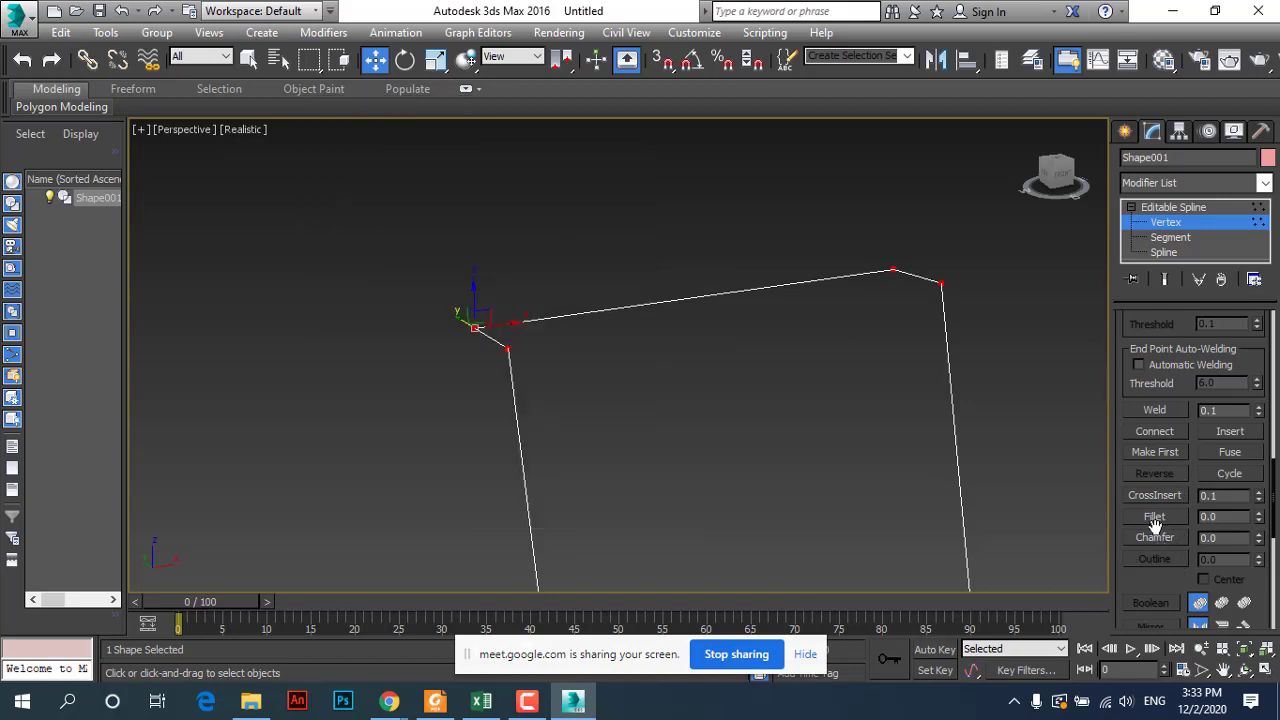
Step: Fillet the top four corners by 3, then exit Vertex level to view the whole chair
double_click(1211, 516)
text(3)
key(Return)
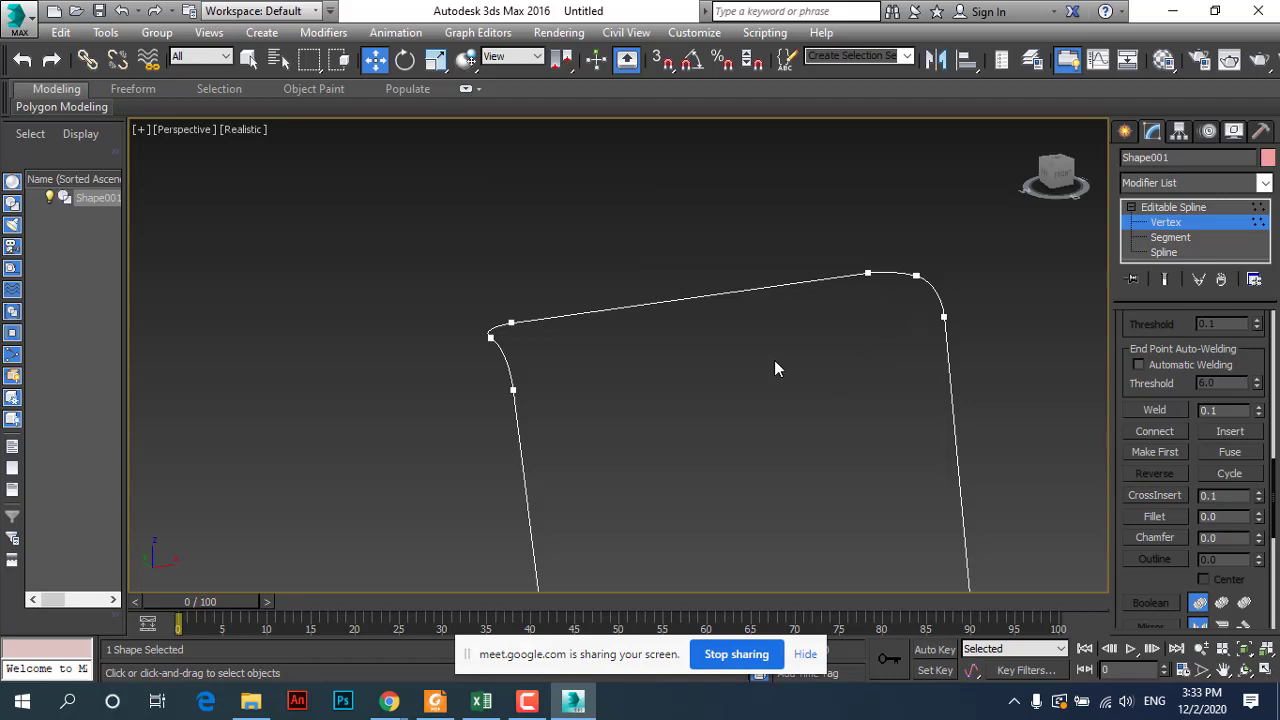
click(1203, 207)
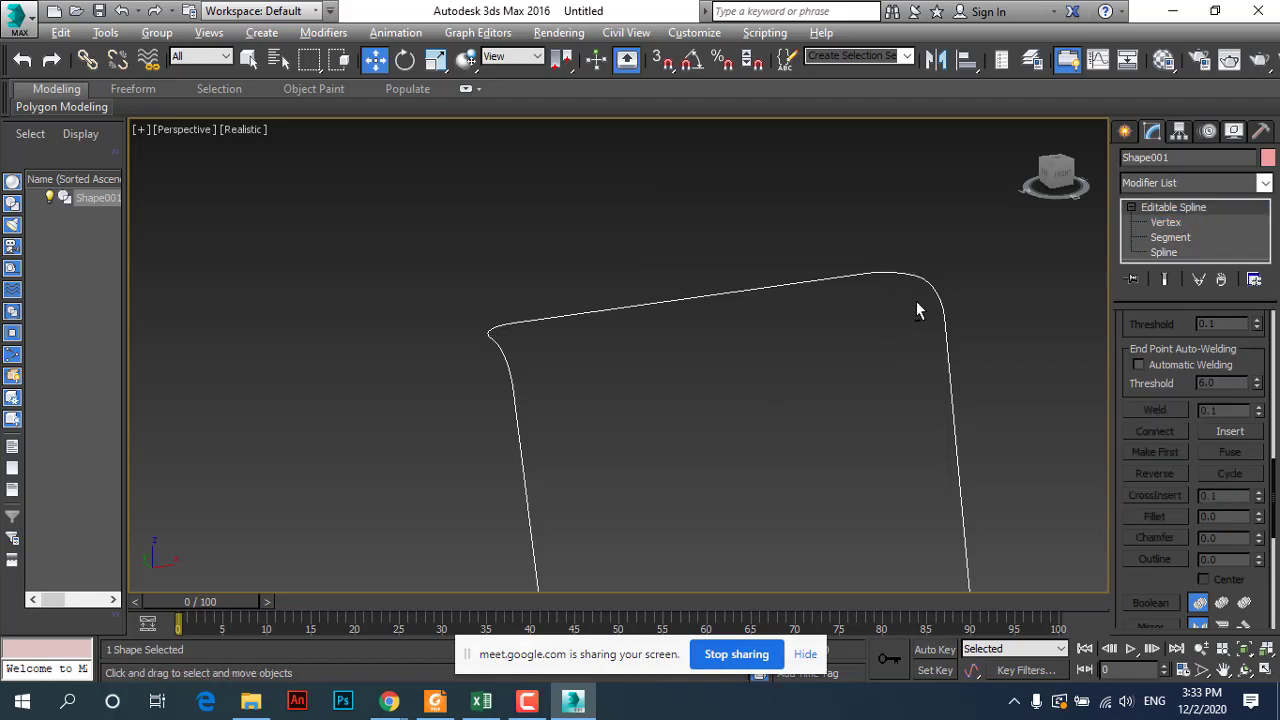
mouse_move(916, 301)
alt+middle_down()
mouse_move(846, 328)
mouse_move(675, 289)
alt+middle_up()
scroll(677, 323, down, 2)
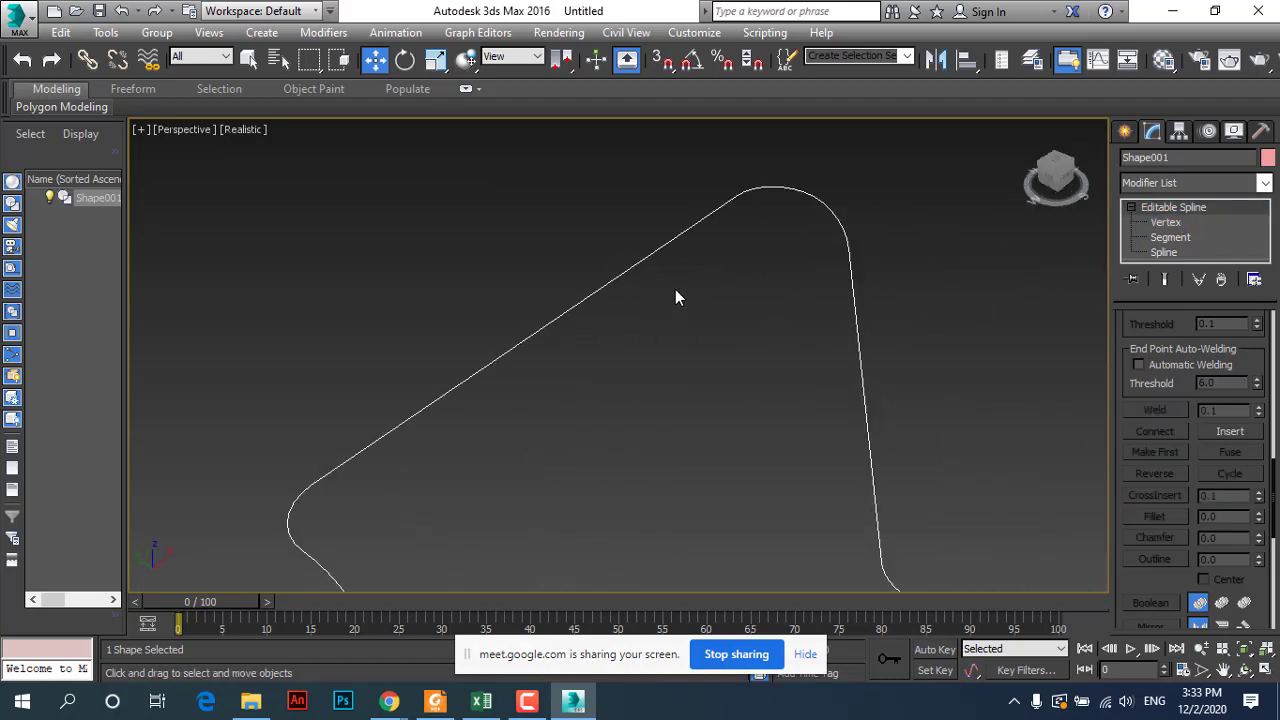
scroll(675, 289, down, 3)
scroll(778, 468, up, 2)
scroll(779, 467, up, 3)
scroll(763, 455, down, 3)
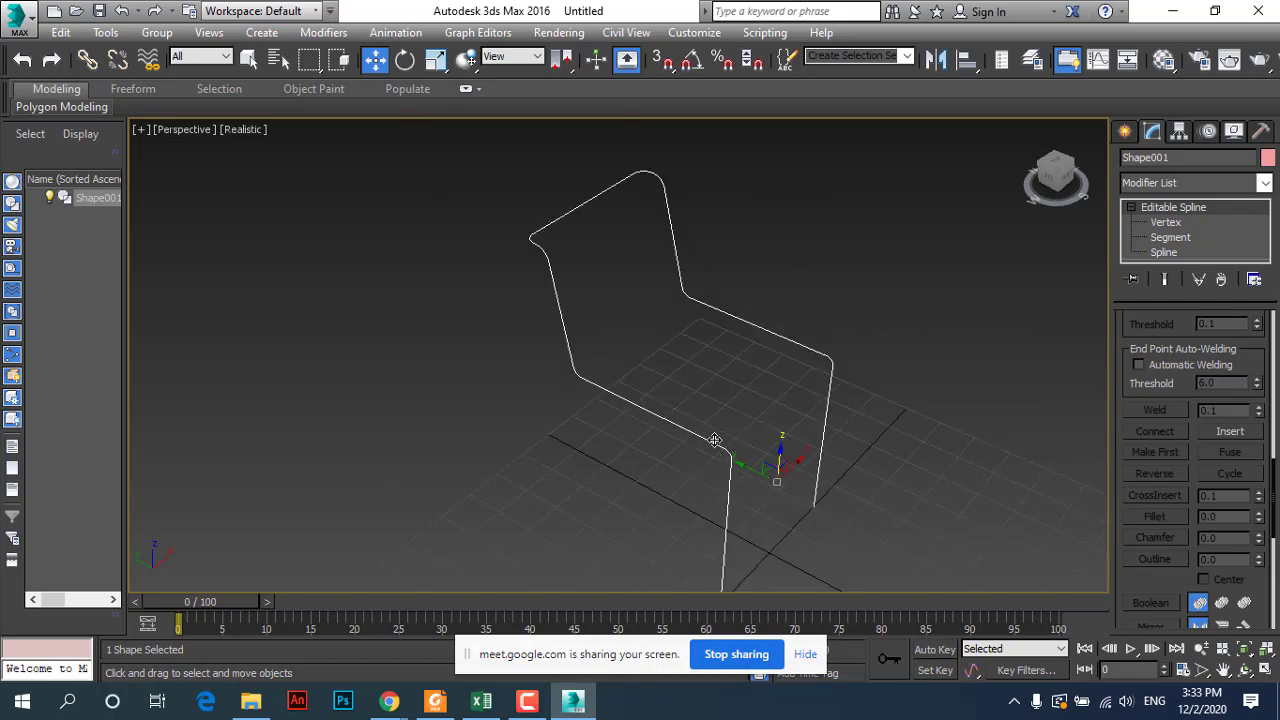
Step: Read Bước 9 in the PDF, highlighting 'Geometry' and 'Create Line', then return to 3ds Max
click(438, 702)
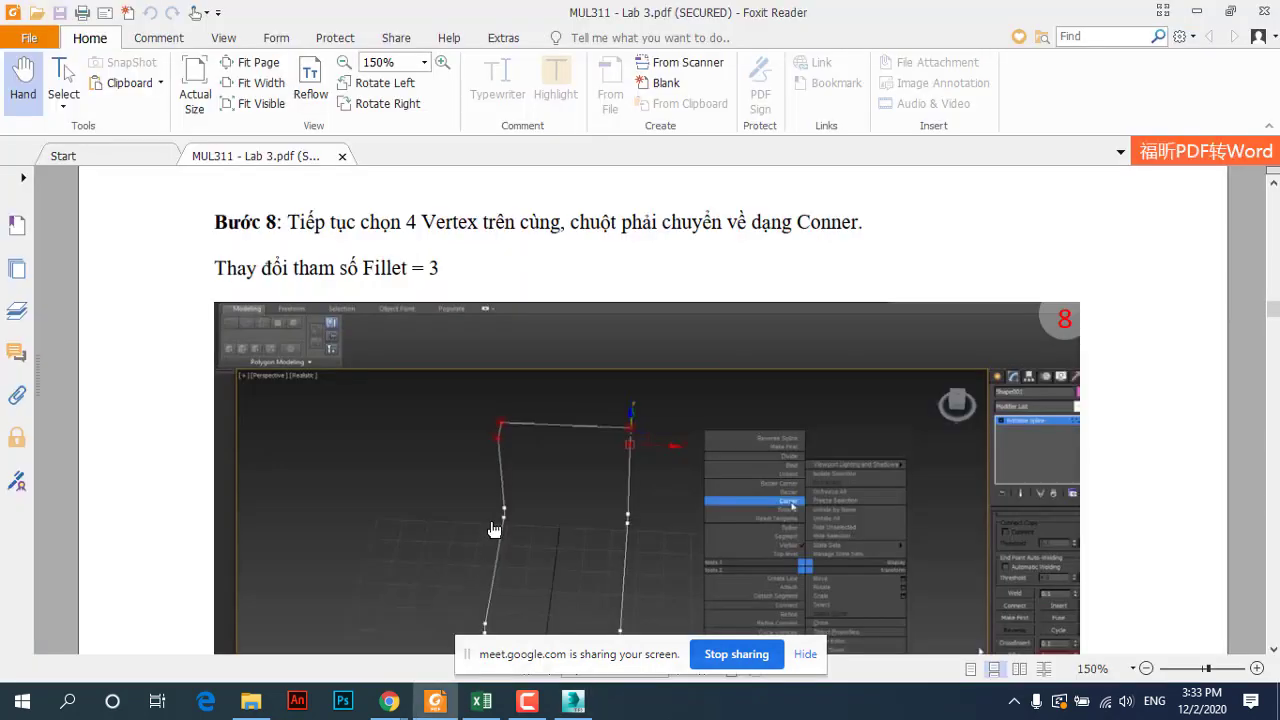
scroll(445, 380, down, 3)
scroll(460, 430, down, 3)
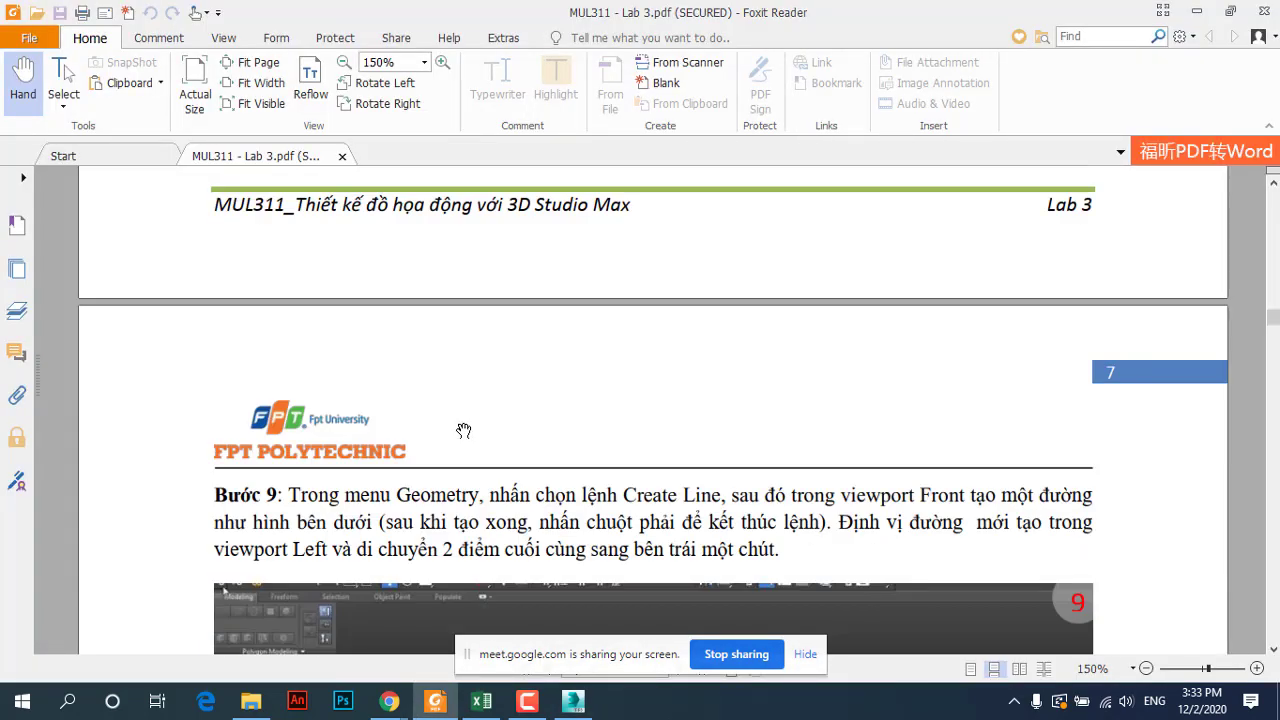
scroll(465, 425, down, 3)
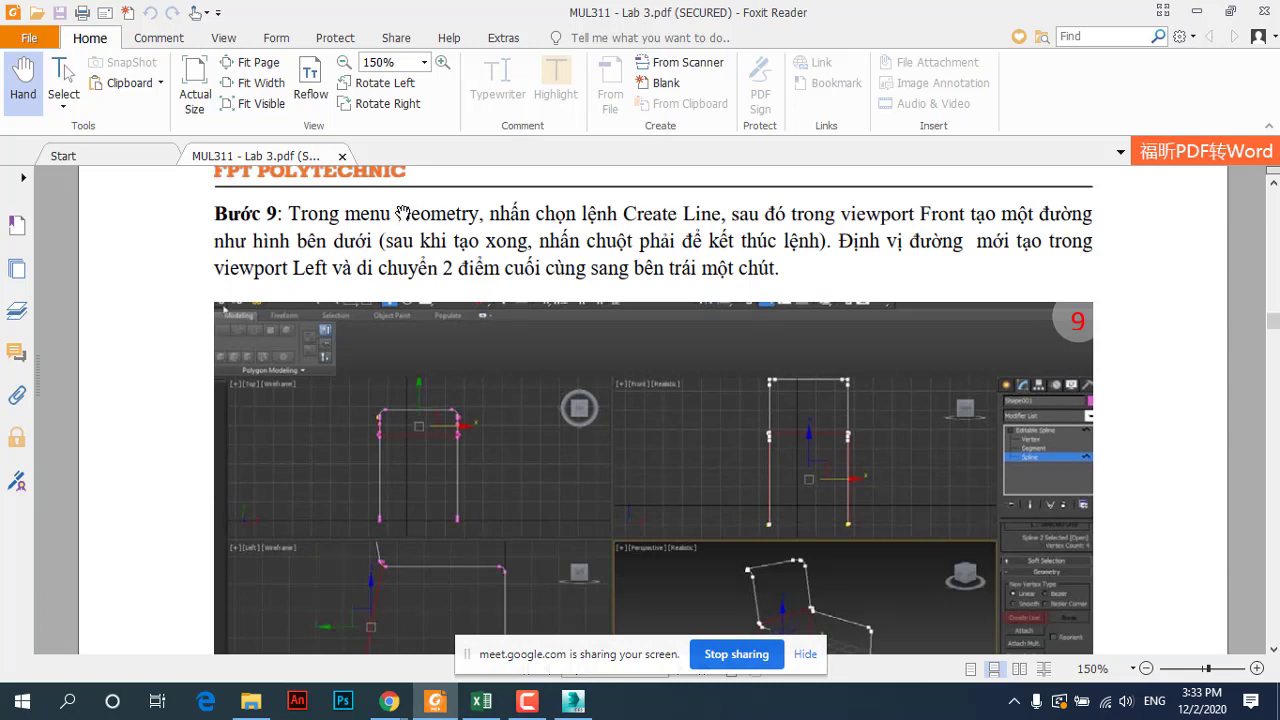
drag(399, 213, 482, 214)
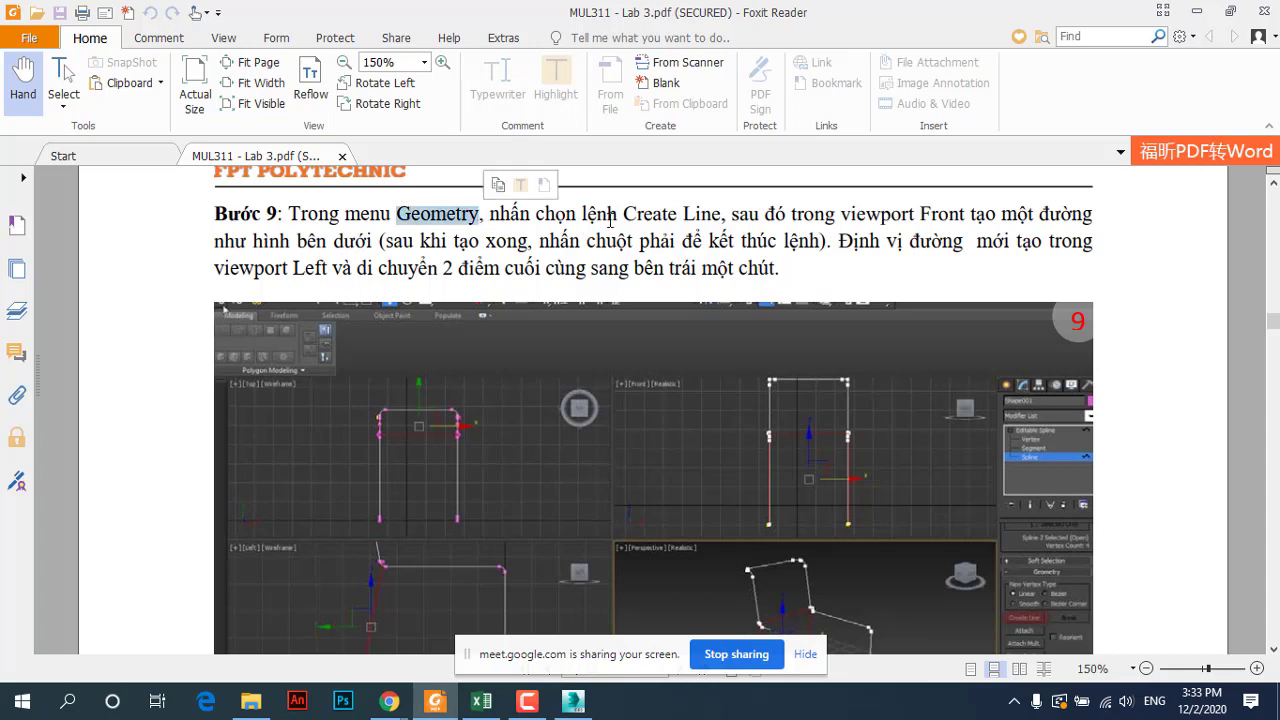
drag(622, 212, 724, 213)
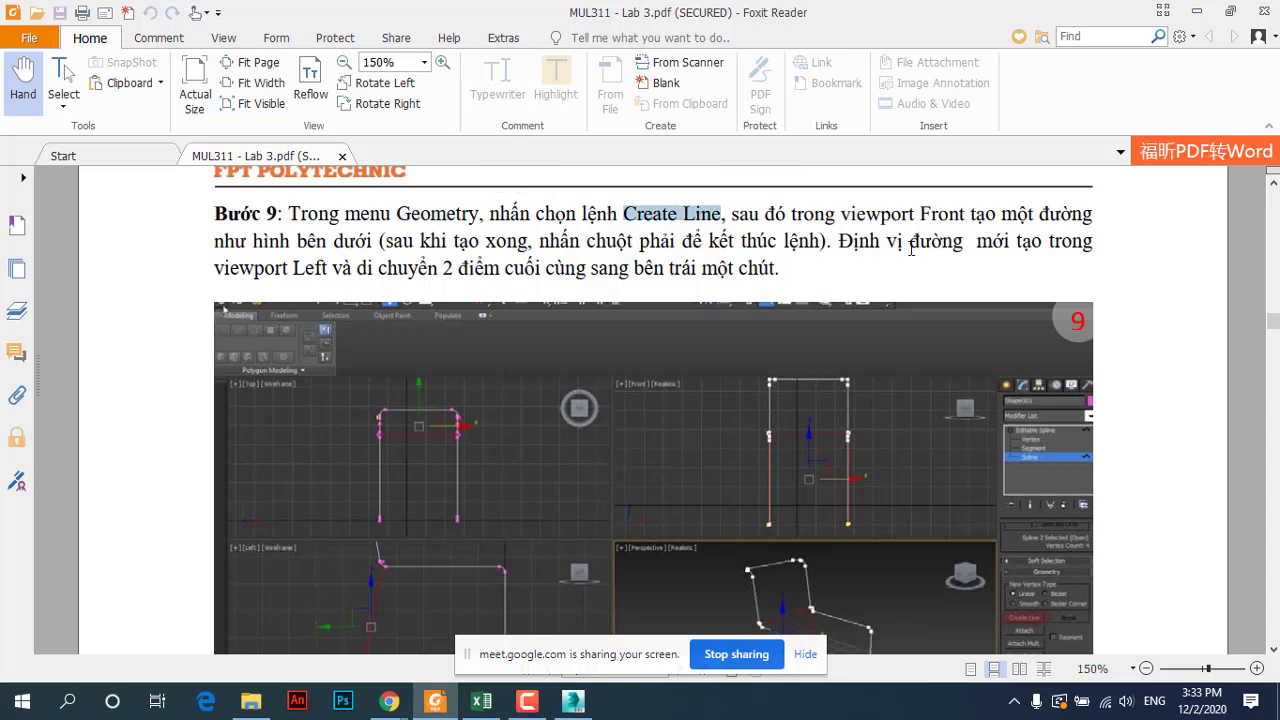
click(845, 214)
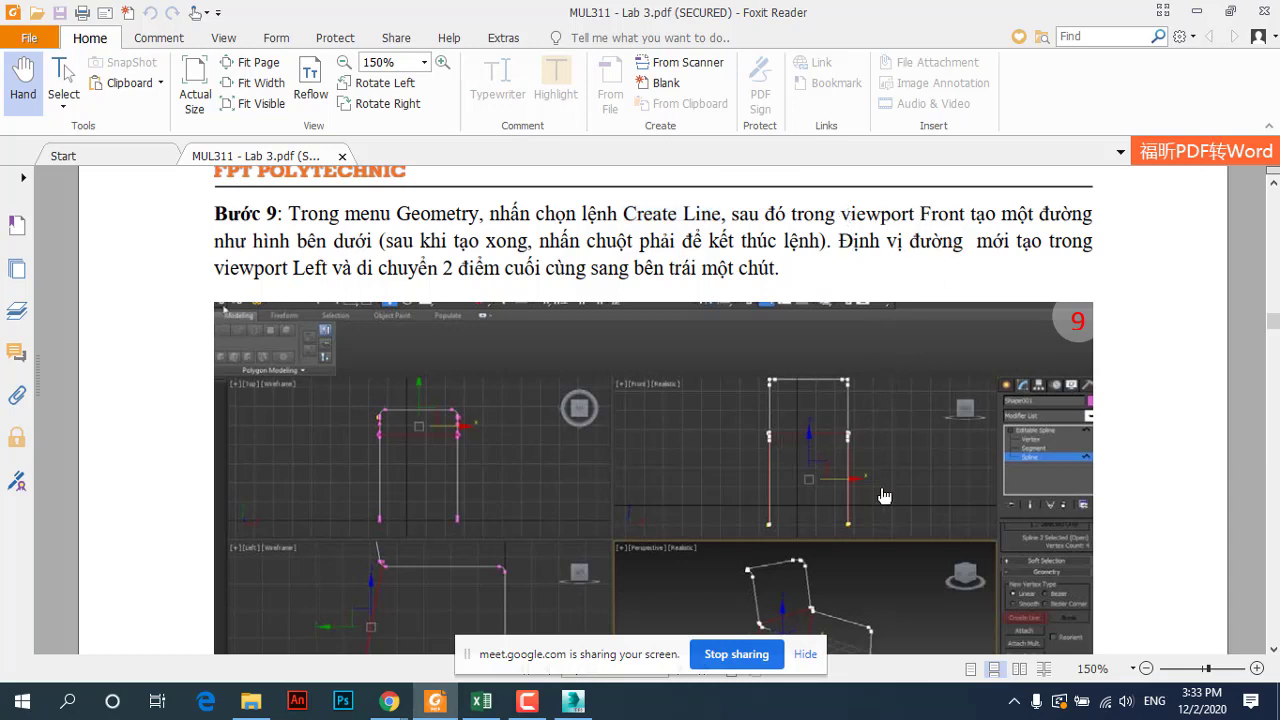
click(565, 703)
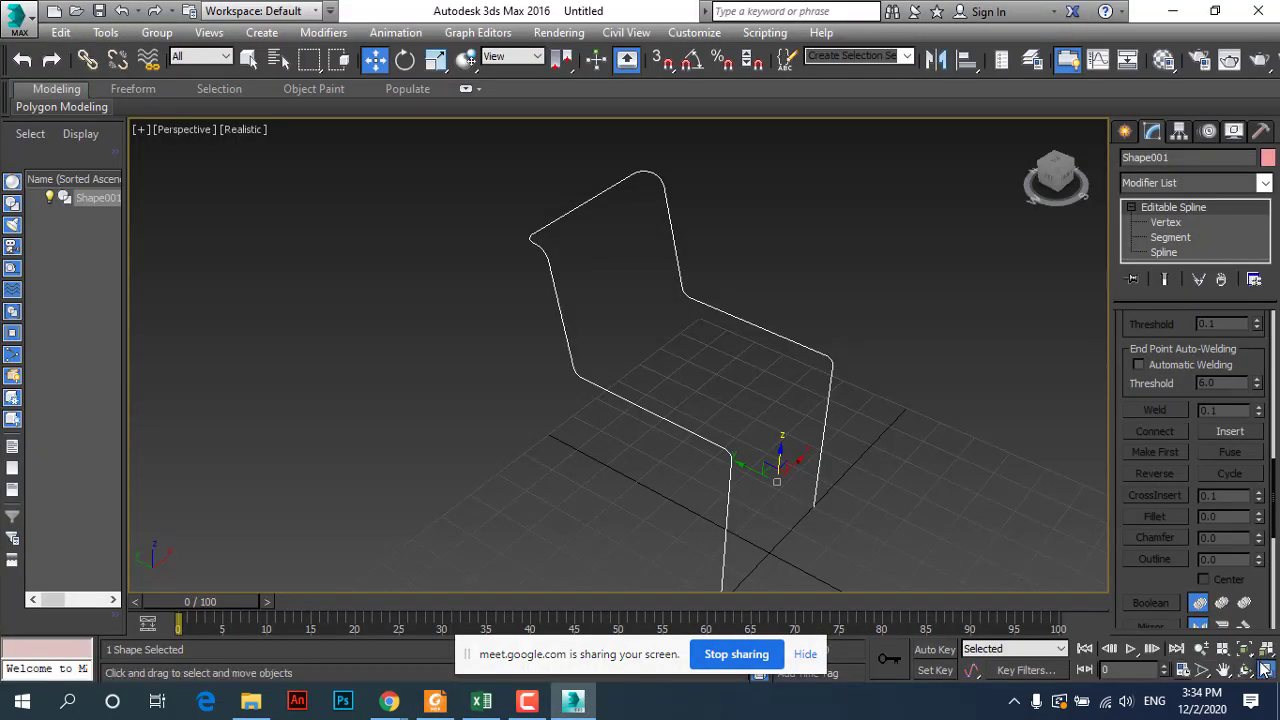
Step: Maximize the Front view and select the chair spline in the Modify panel
click(1262, 670)
click(807, 275)
click(1266, 670)
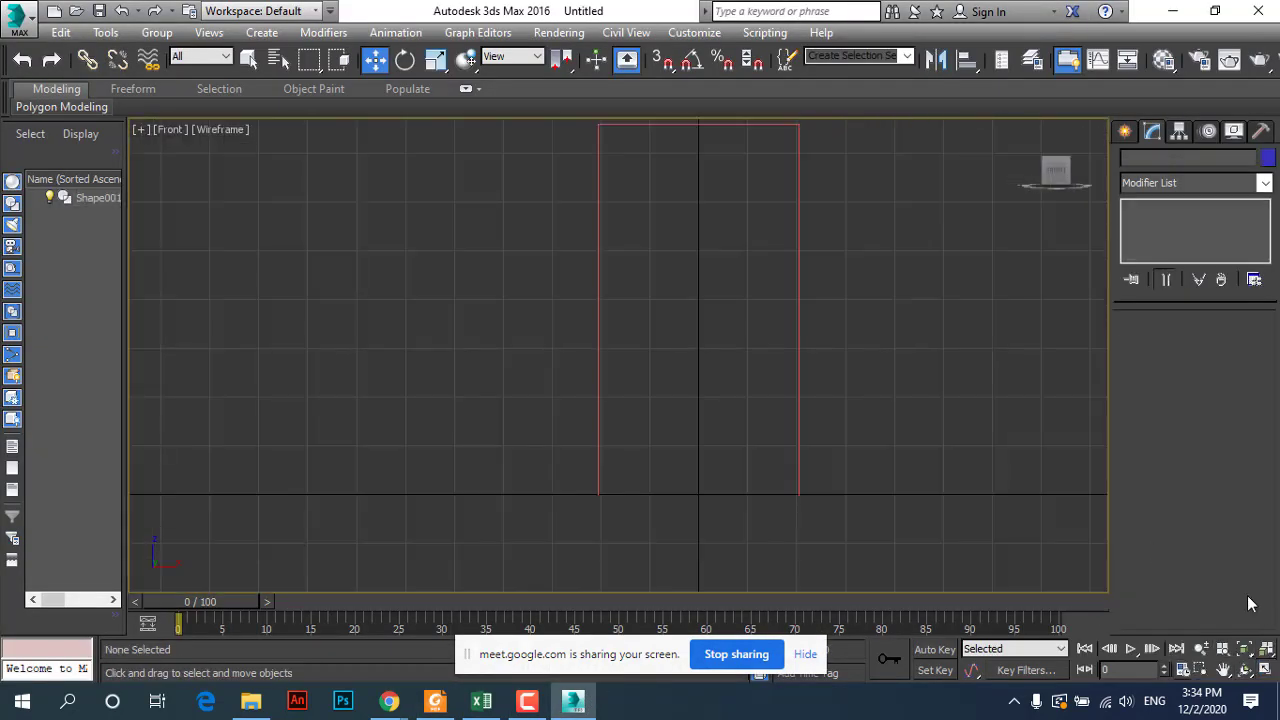
click(1120, 134)
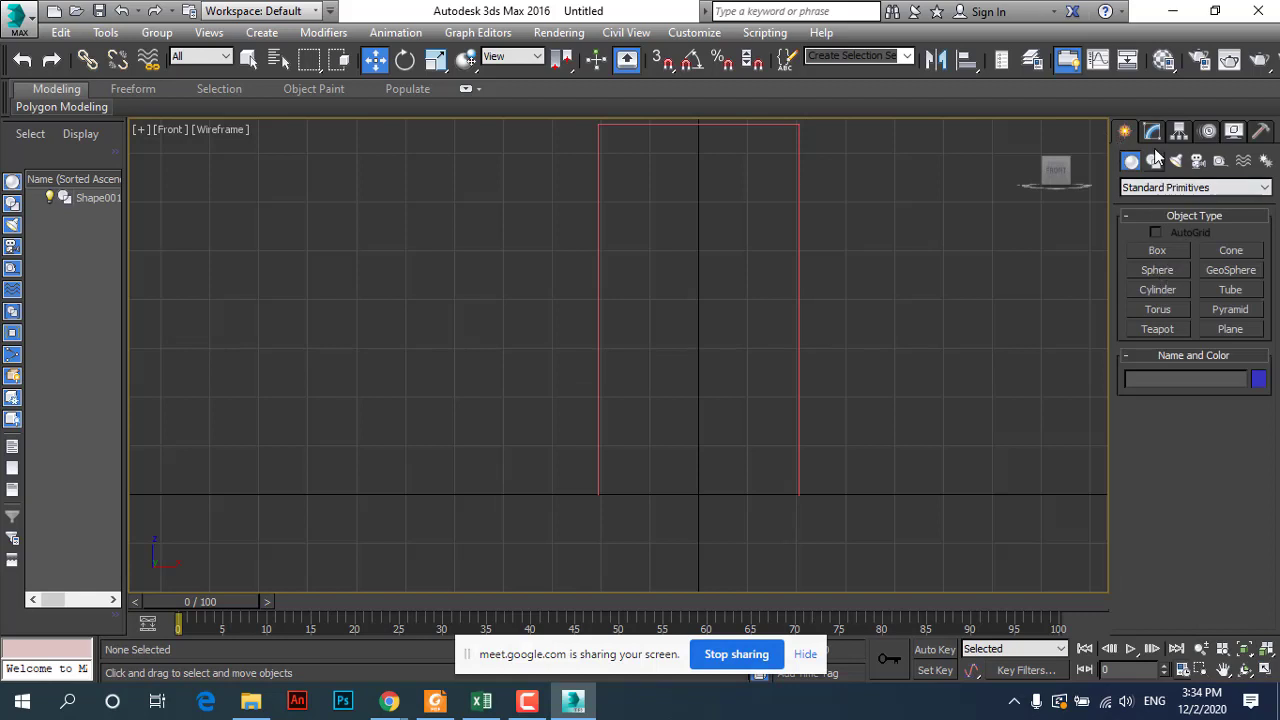
click(1150, 134)
click(798, 150)
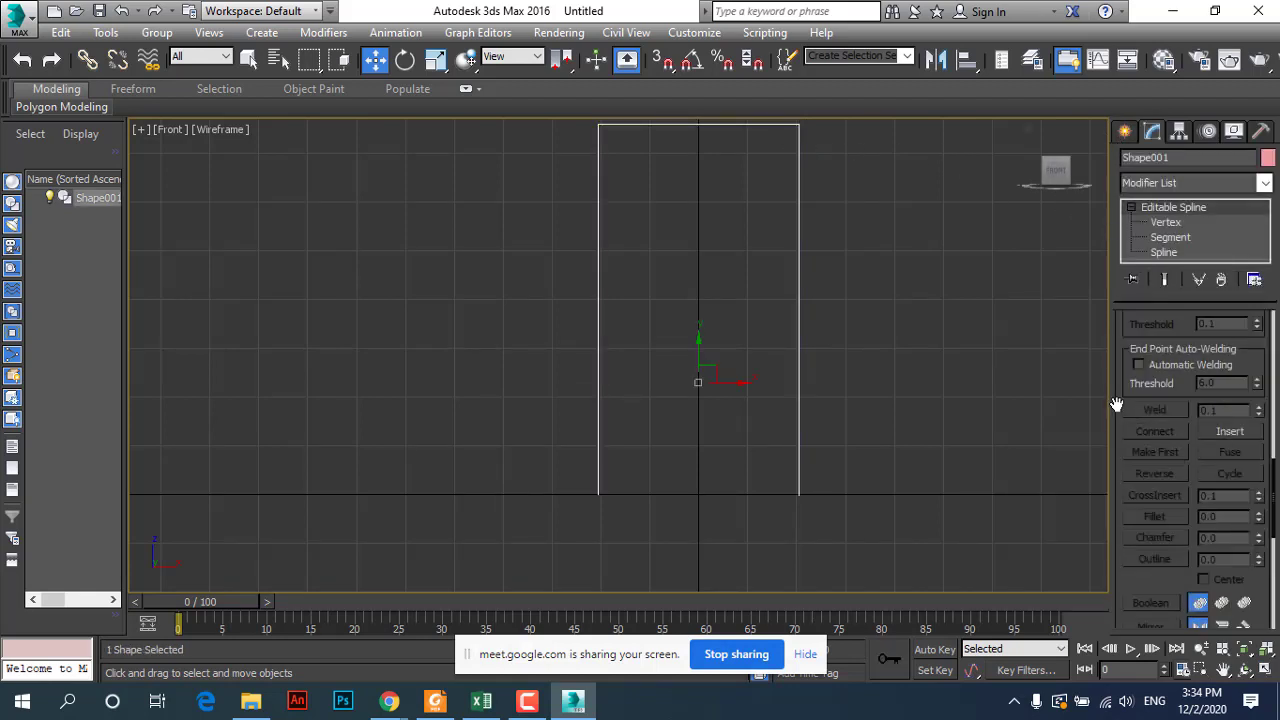
scroll(1116, 405, up, 5)
scroll(1156, 430, up, 2)
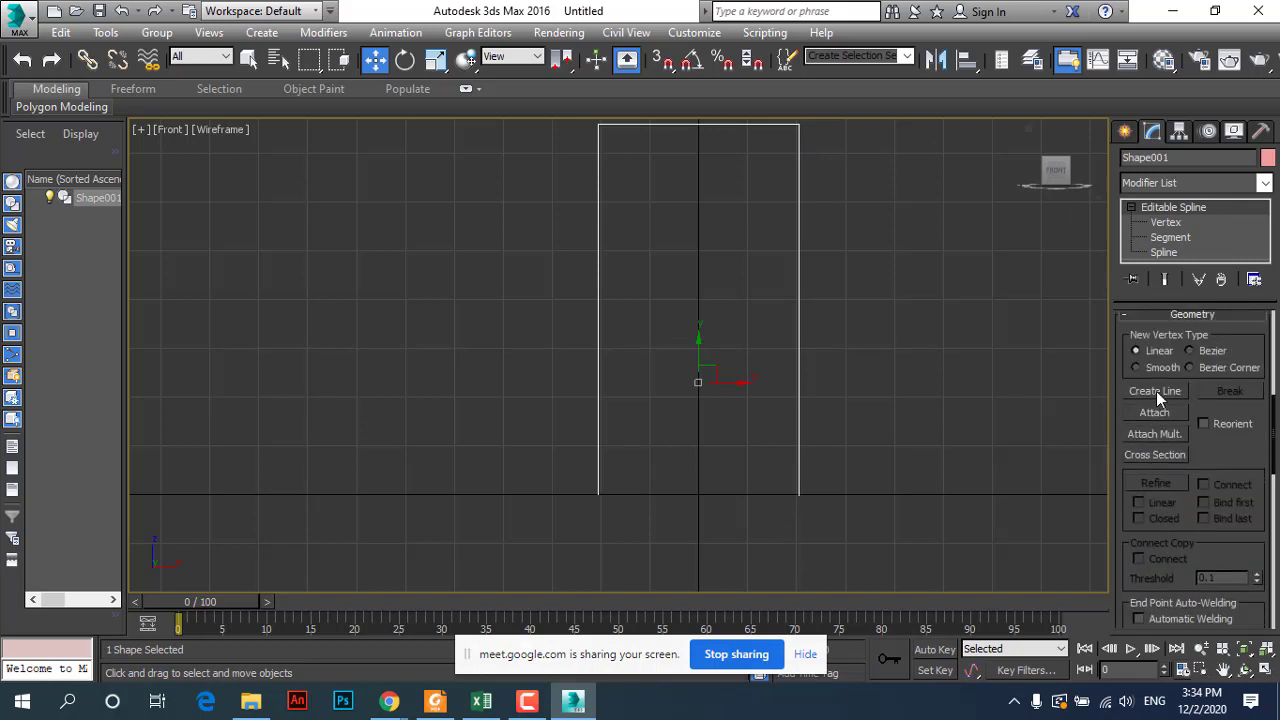
Step: With Create Line, draw a crossbar between the frame's edges and a leg to the floor
click(1156, 391)
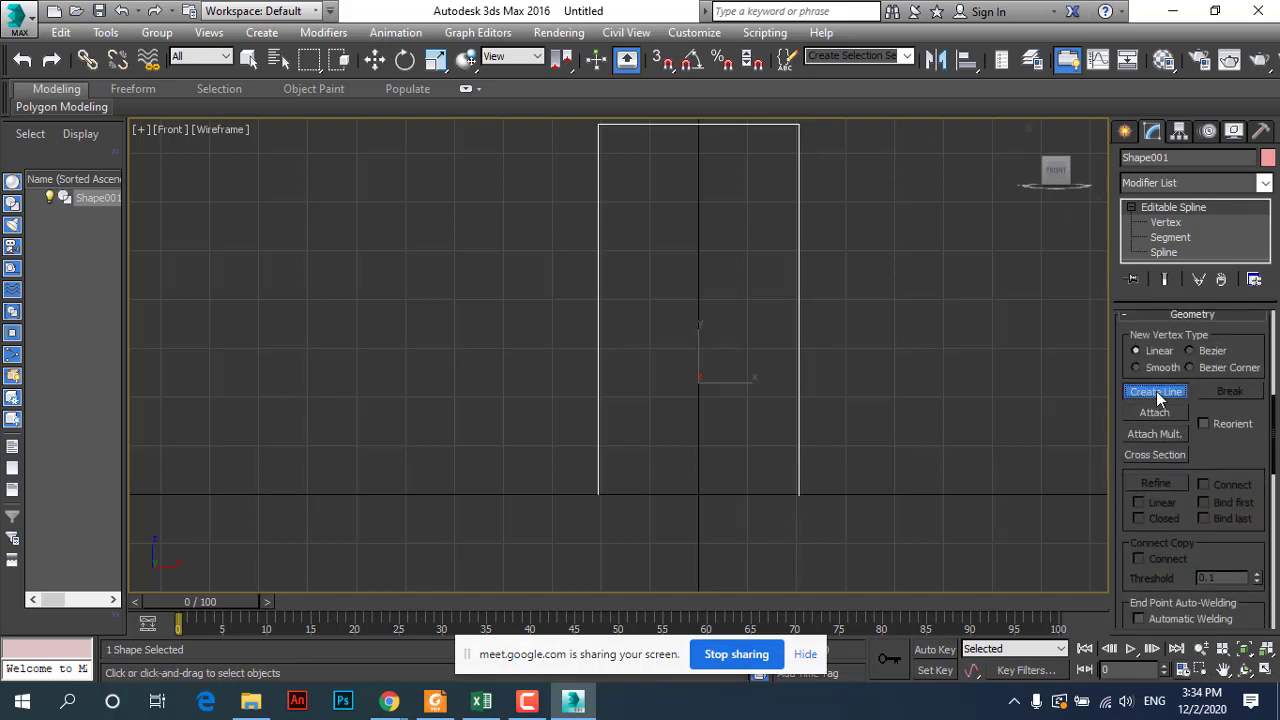
click(597, 493)
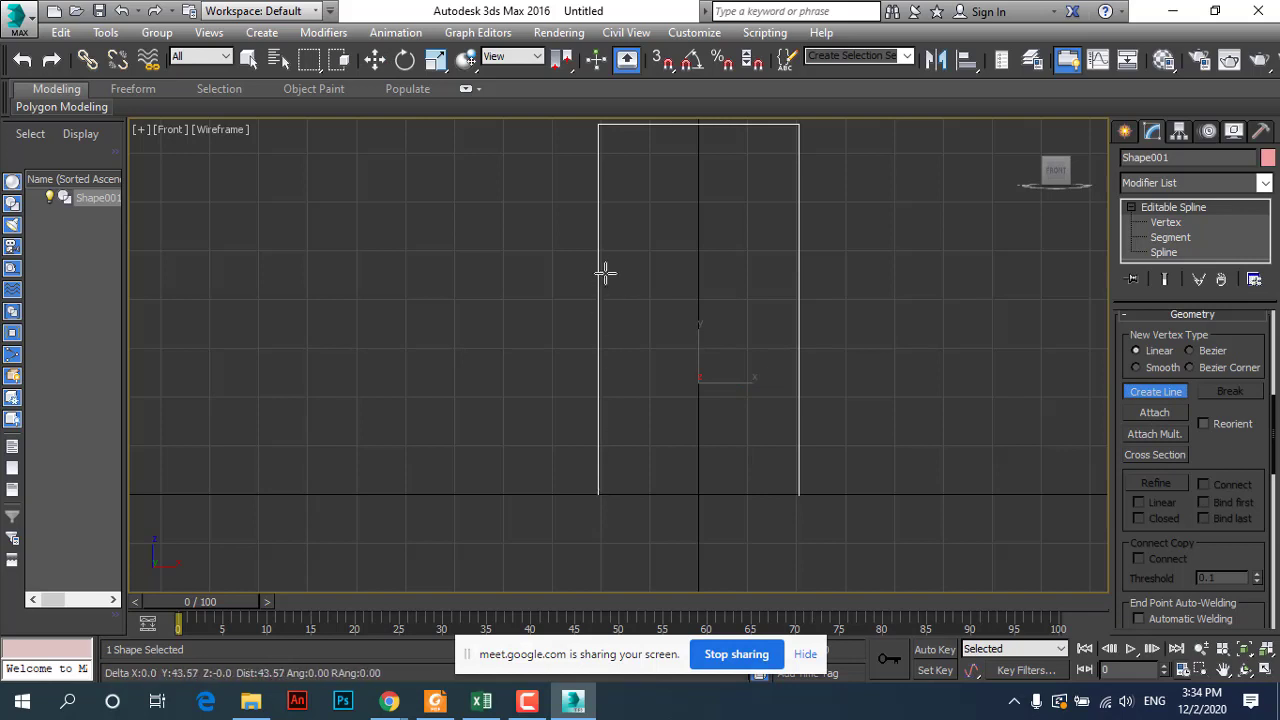
click(799, 282)
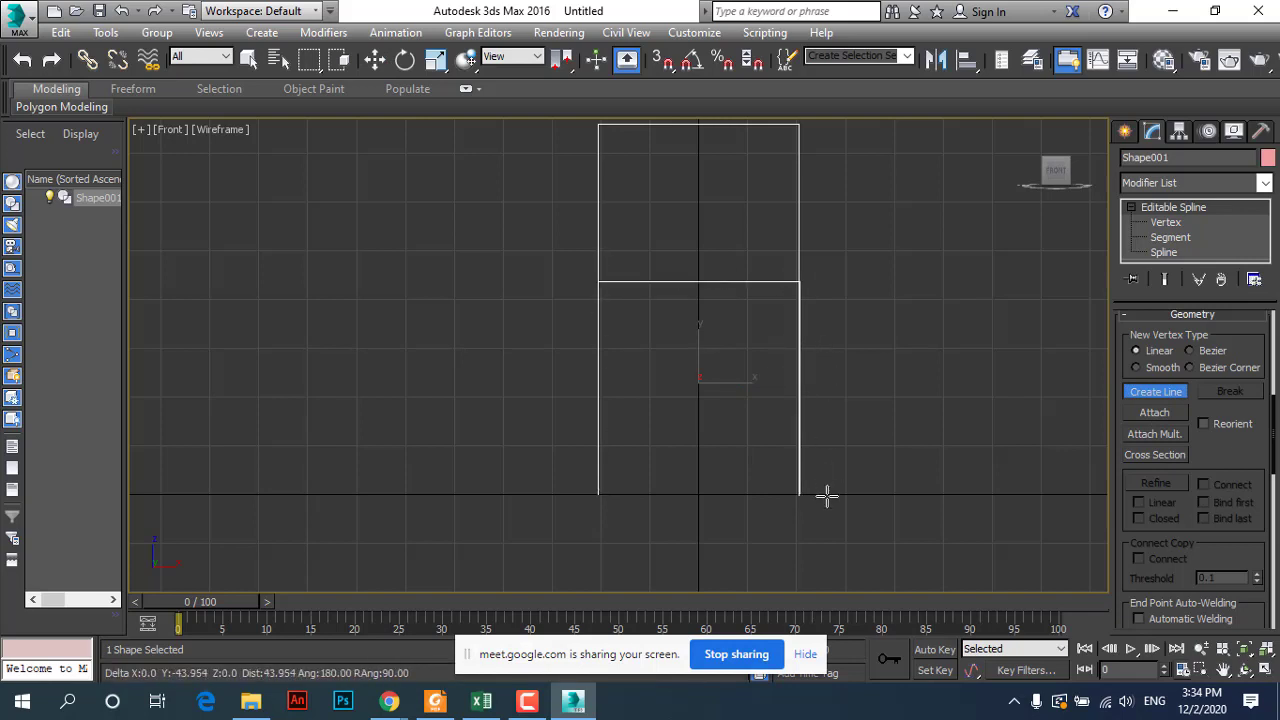
click(826, 496)
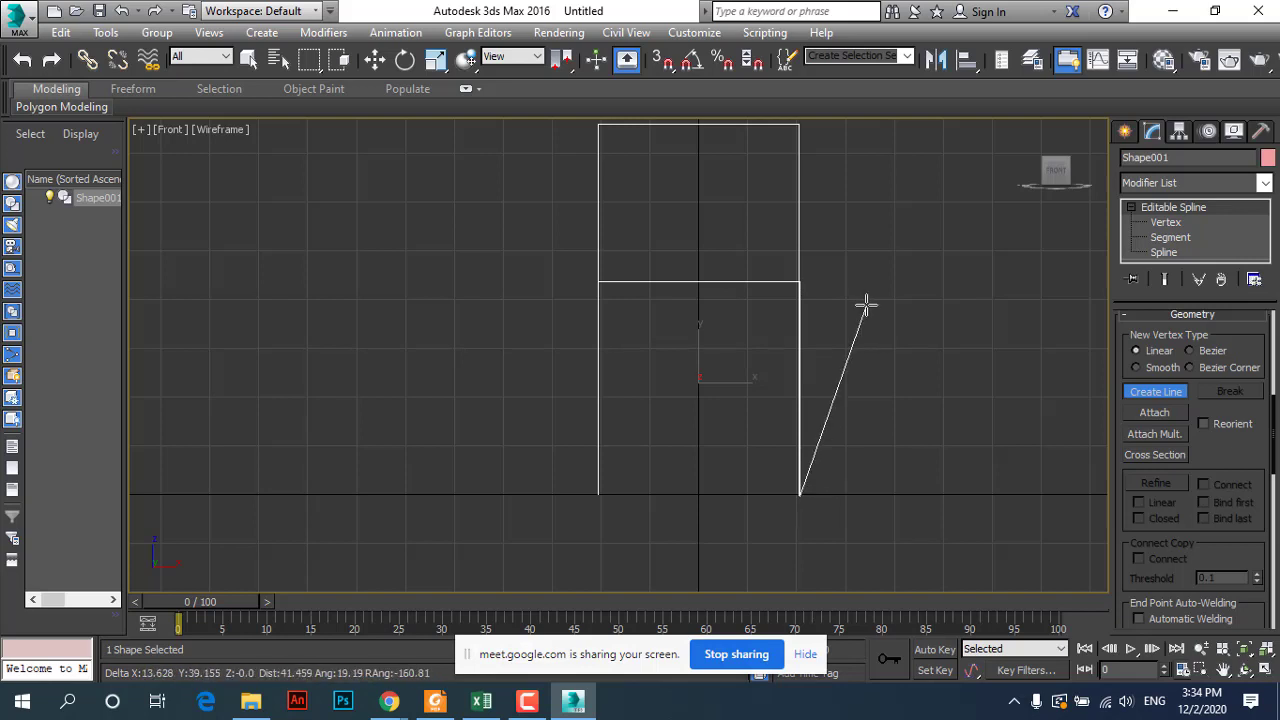
right_click(985, 373)
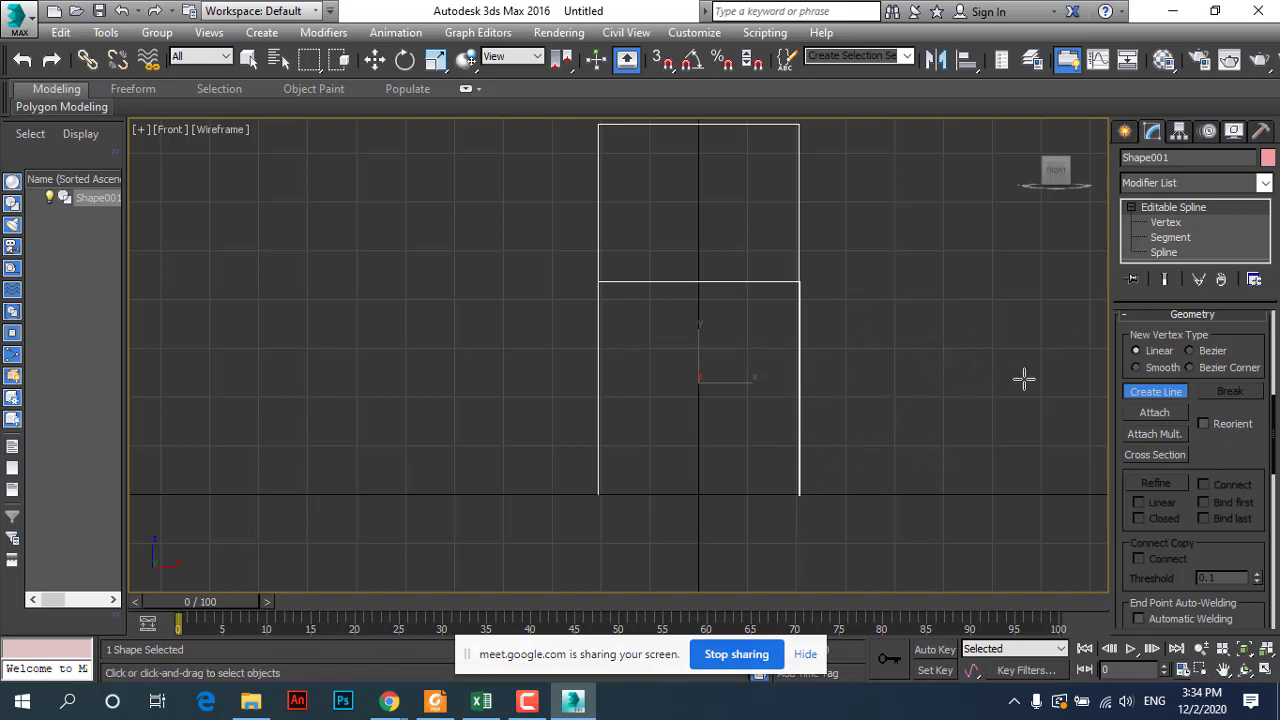
click(1132, 395)
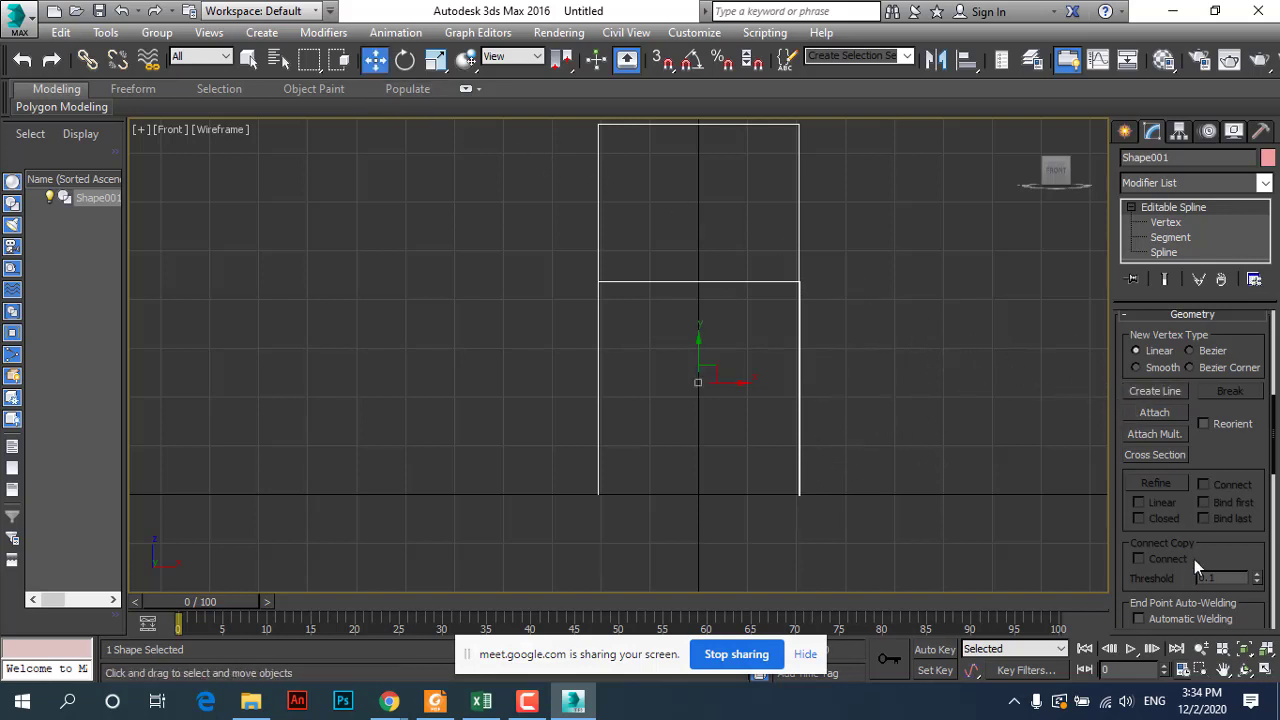
click(1264, 669)
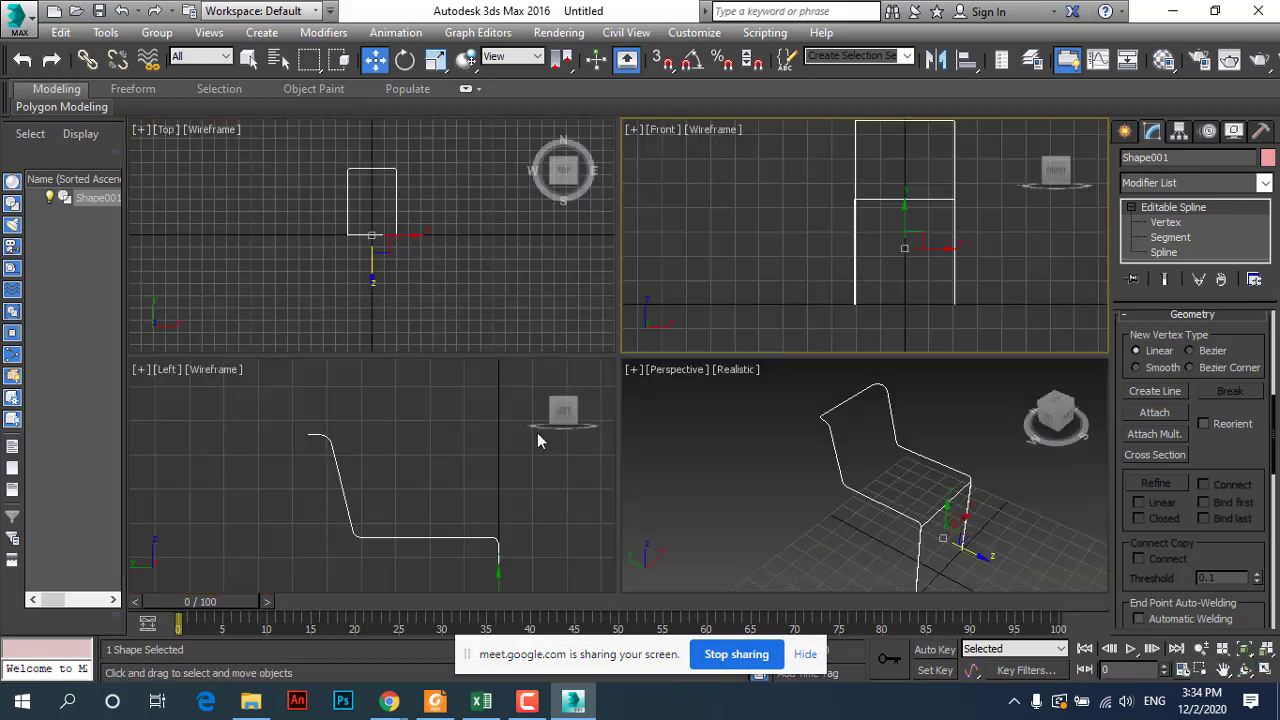
Step: Try moving the whole chair frame left in the side view, then undo it
scroll(494, 449, down, 3)
scroll(489, 529, down, 2)
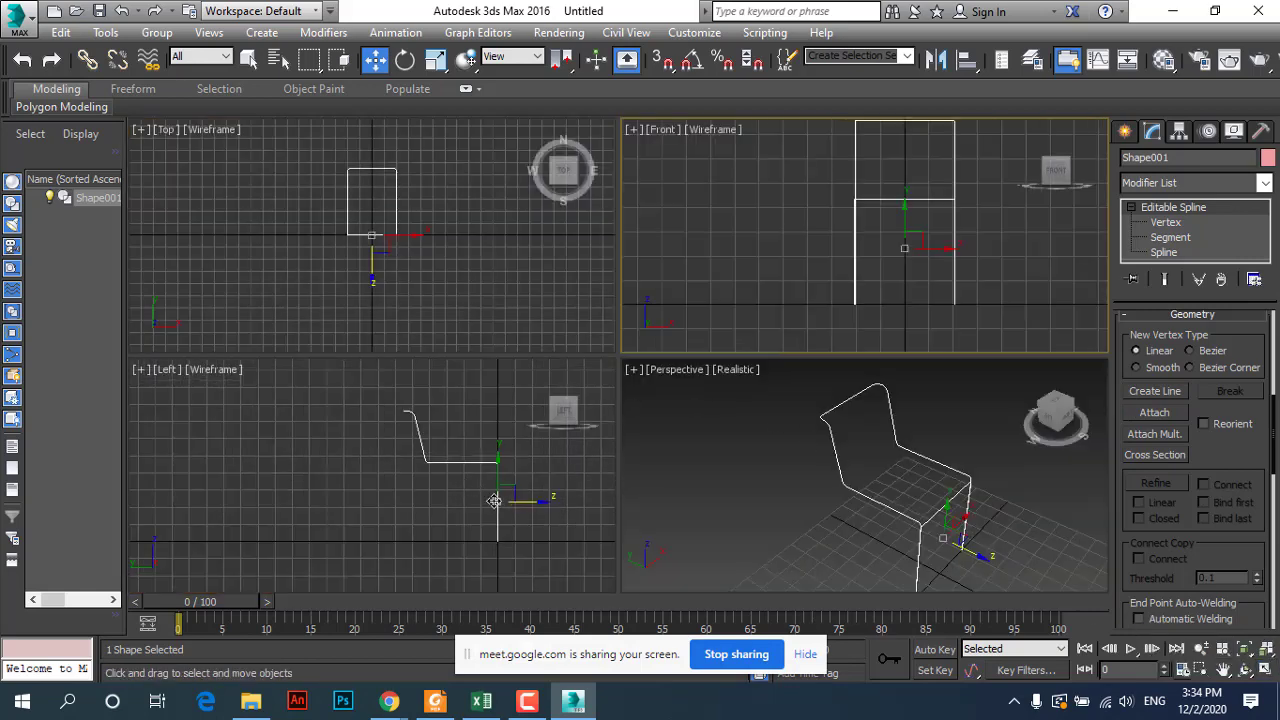
click(547, 503)
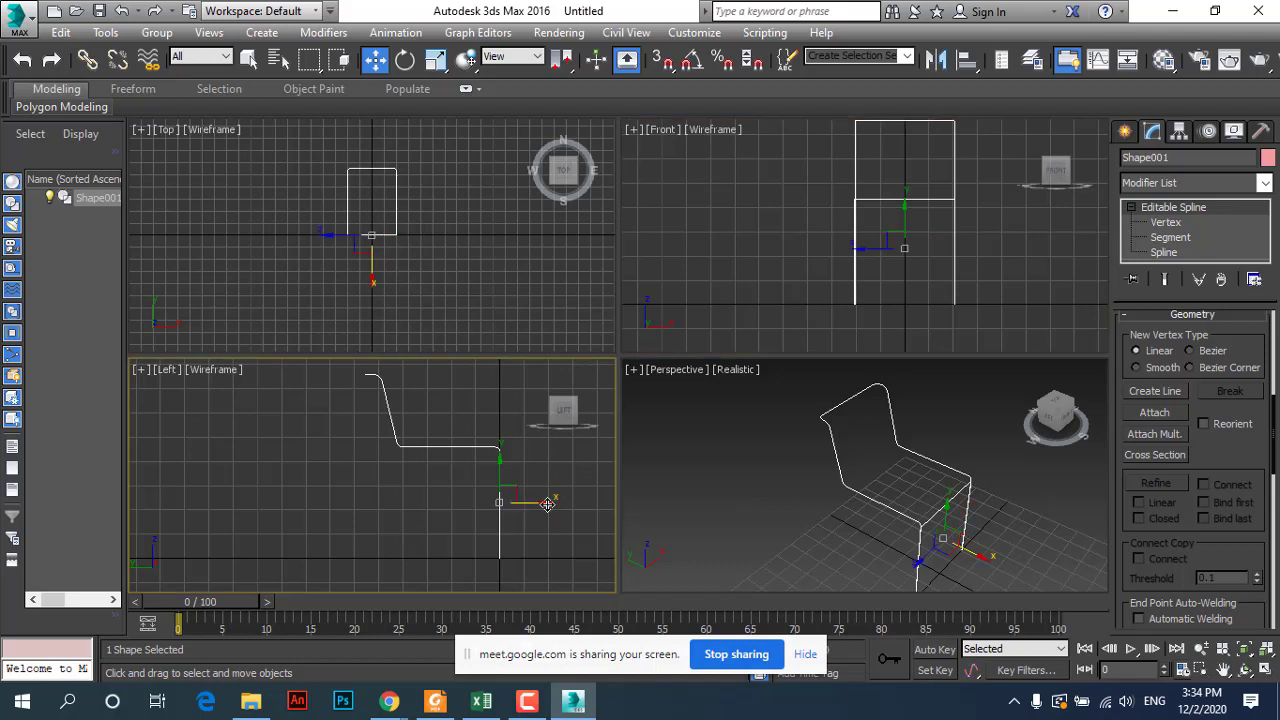
drag(547, 503, 501, 499)
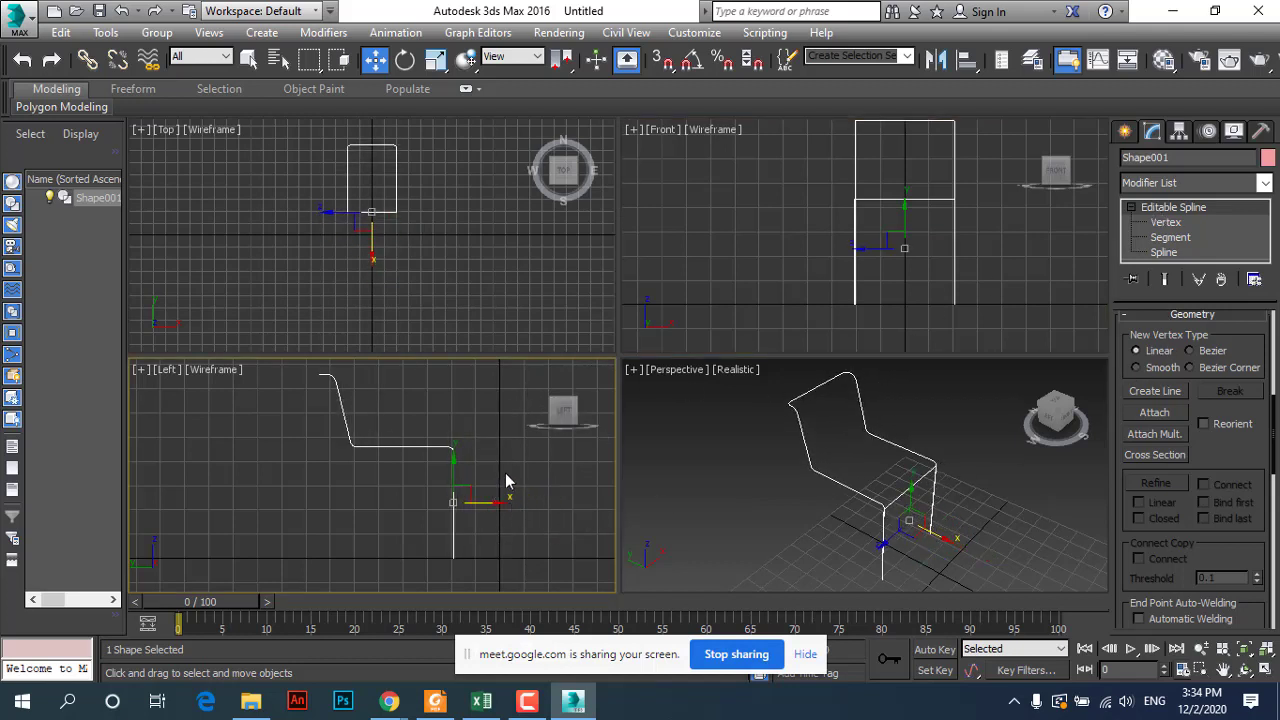
scroll(910, 515, up, 5)
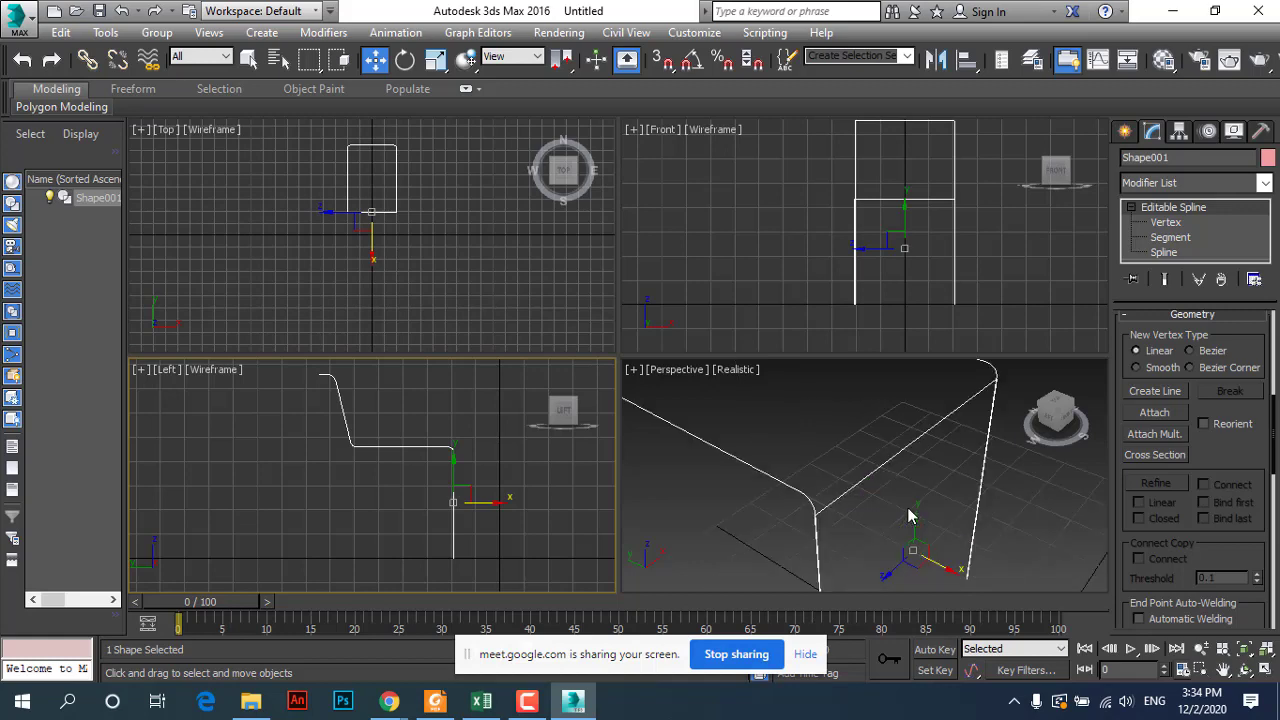
key(ctrl+z)
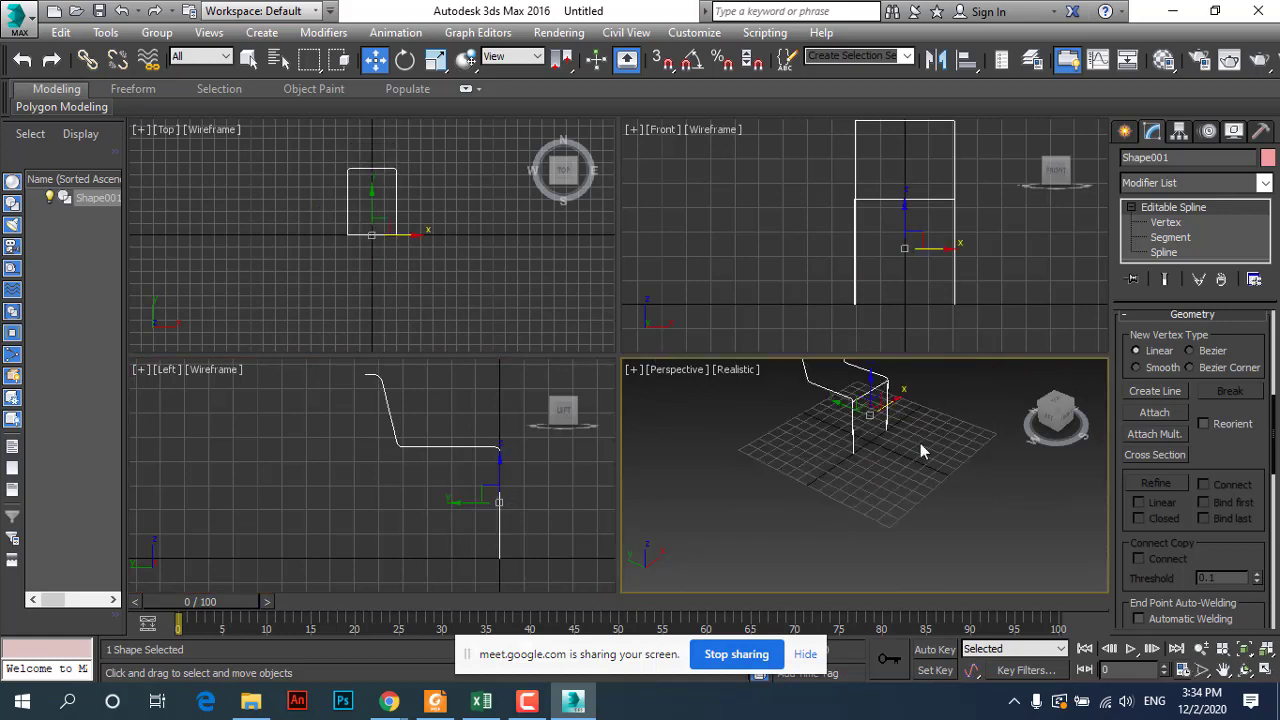
Step: At Spline level, move the separate leg spline forward along X in the Left view
click(1165, 252)
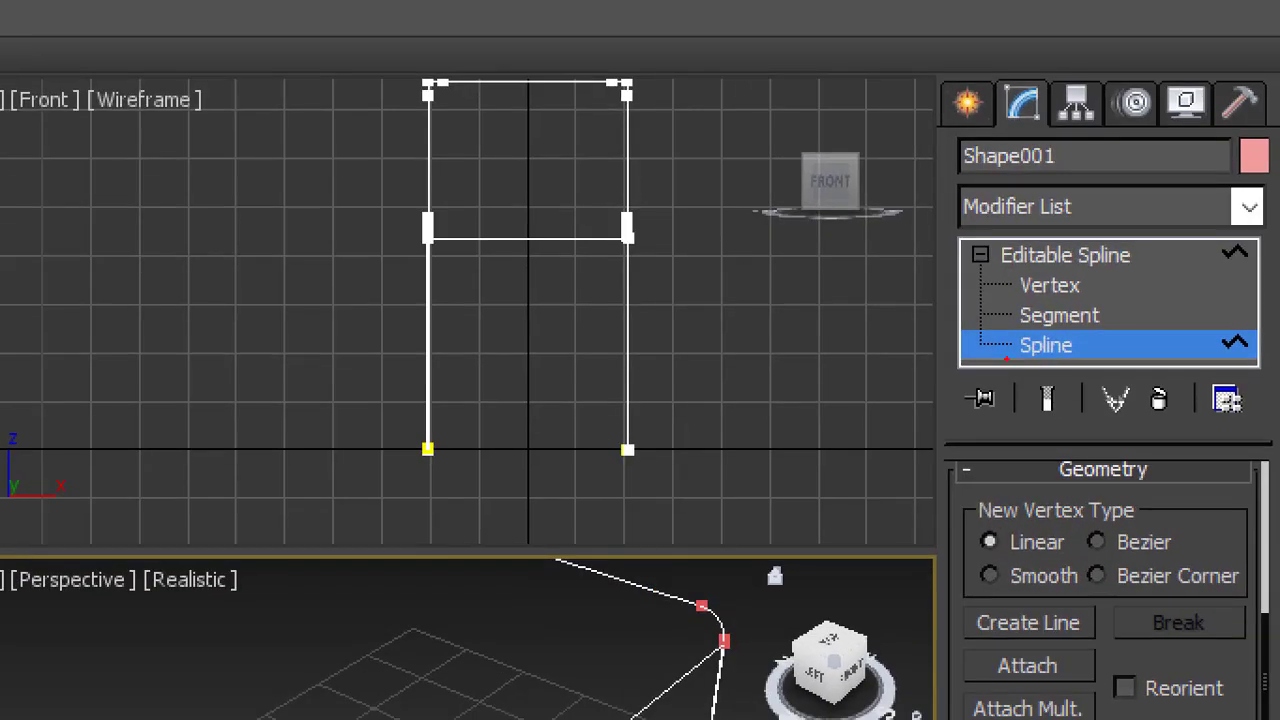
drag(1145, 249, 1204, 262)
drag(1128, 367, 1022, 318)
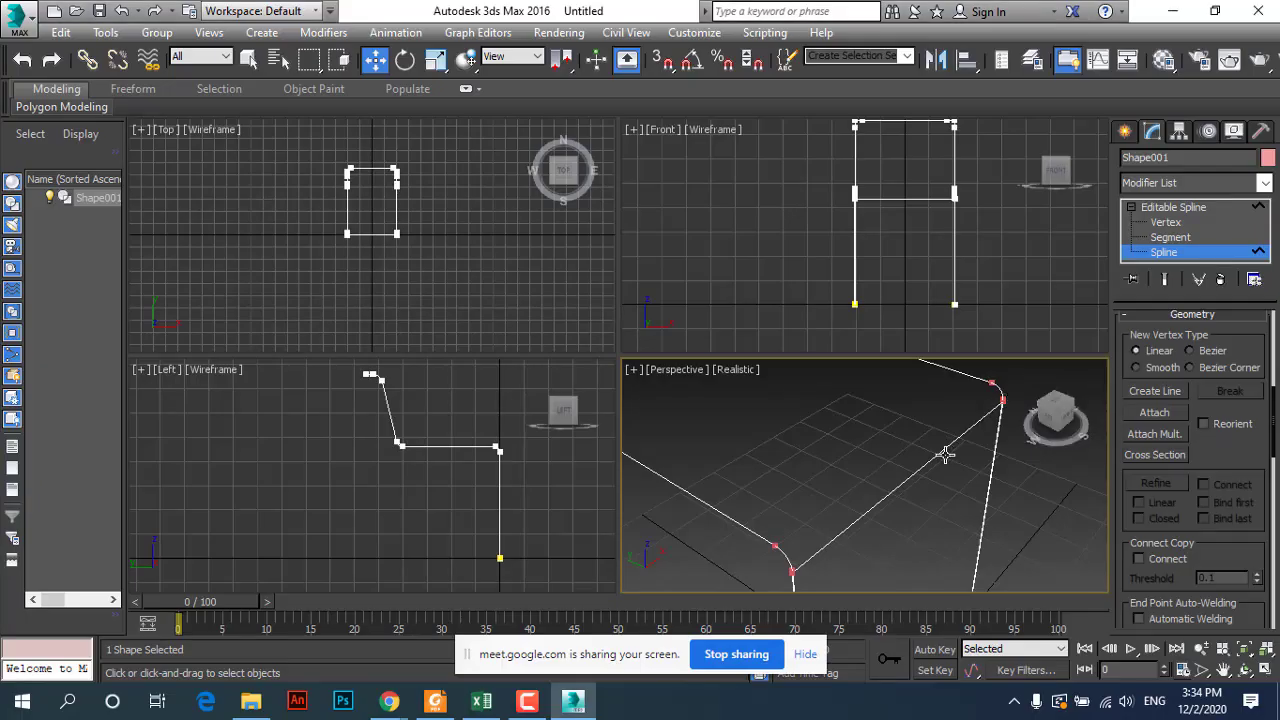
click(944, 448)
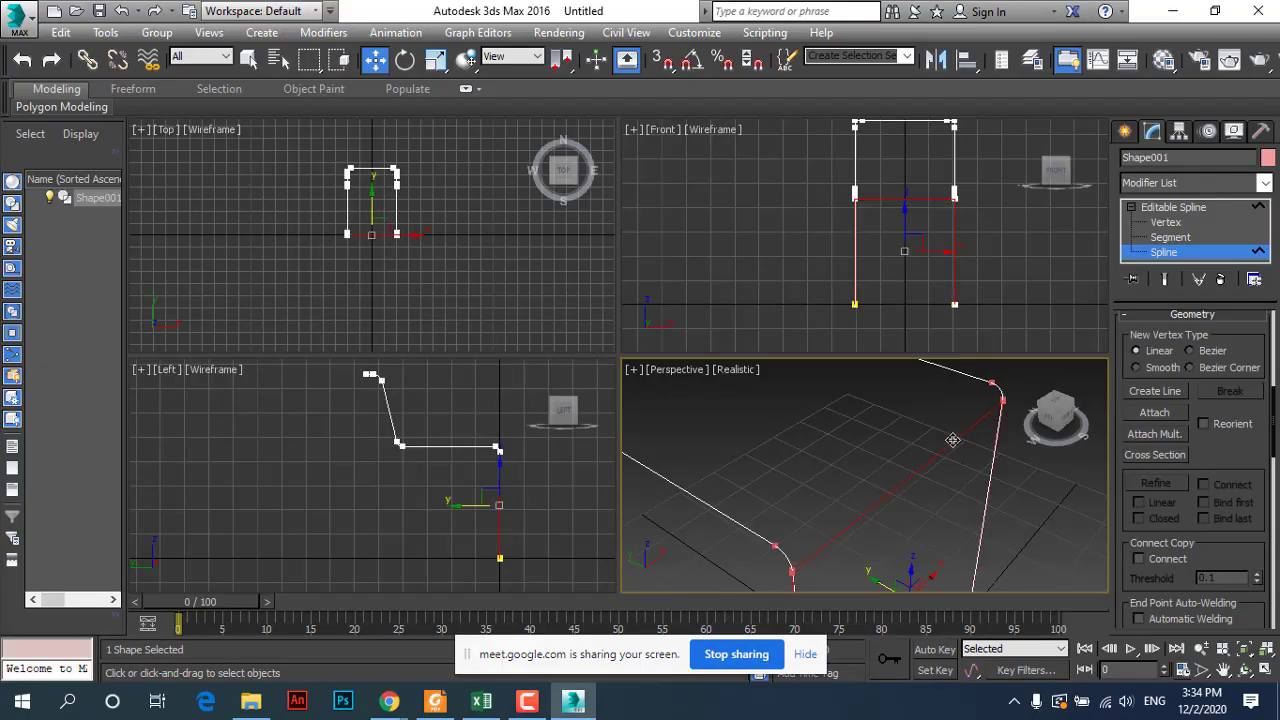
right_click(562, 511)
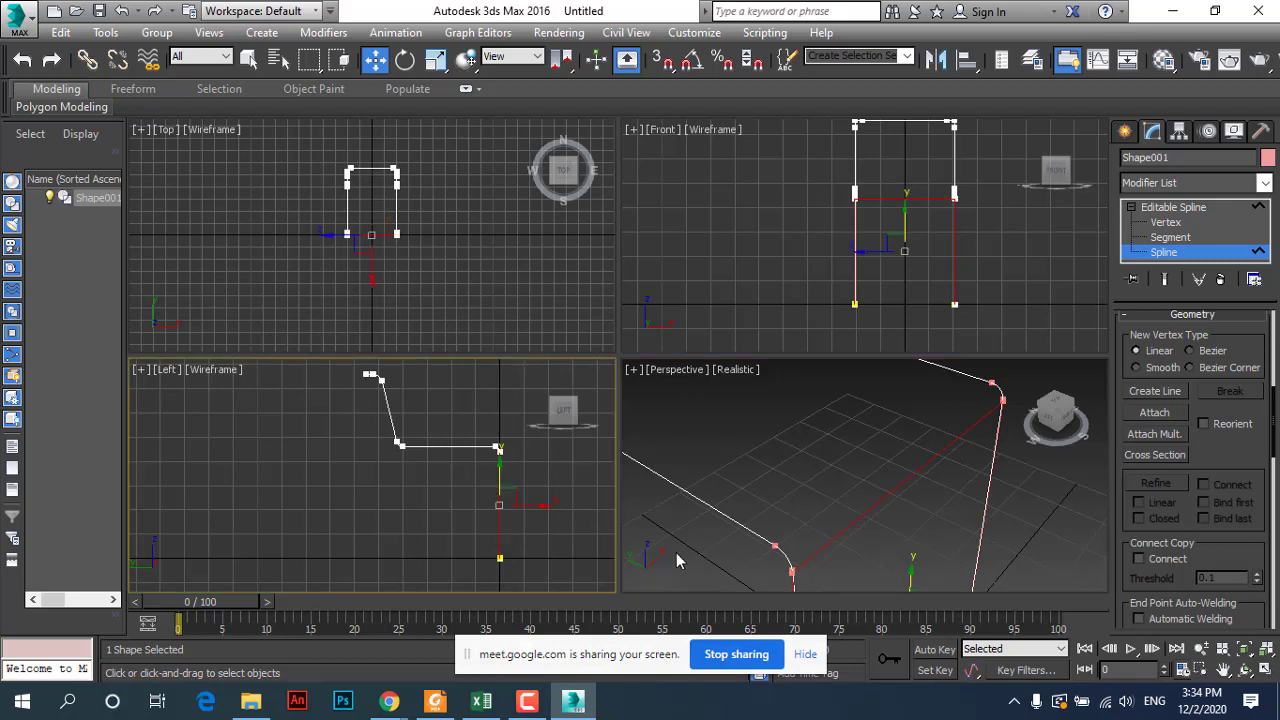
drag(539, 506, 450, 506)
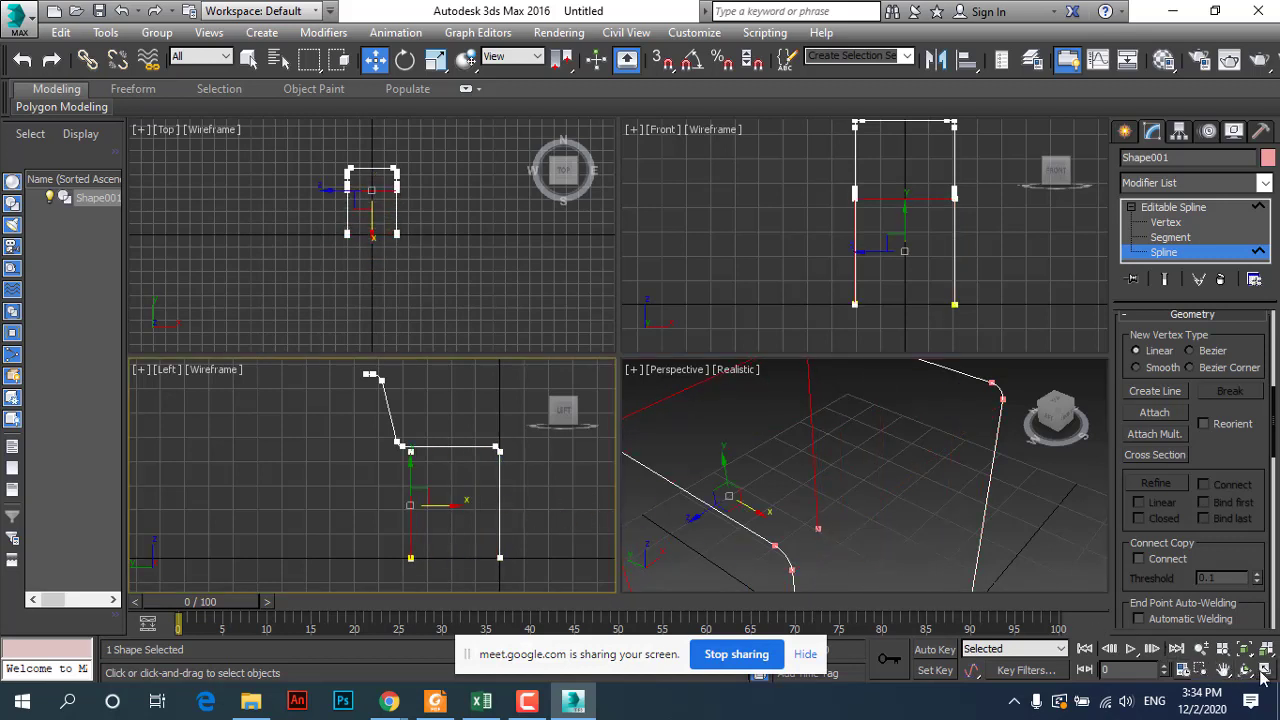
click(1258, 669)
scroll(752, 466, up, 2)
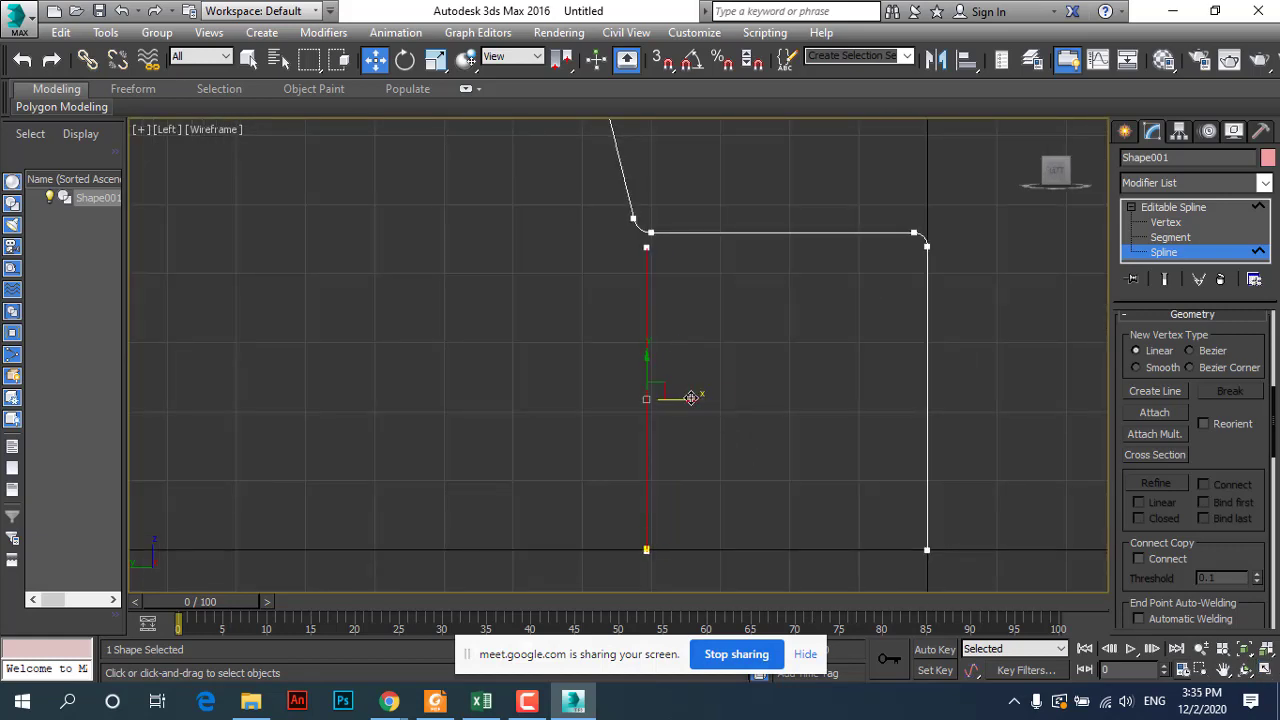
Step: At Vertex level, select the leg's top corner vertex and then its bottom vertex
scroll(620, 226, up, 2)
scroll(699, 298, up, 1)
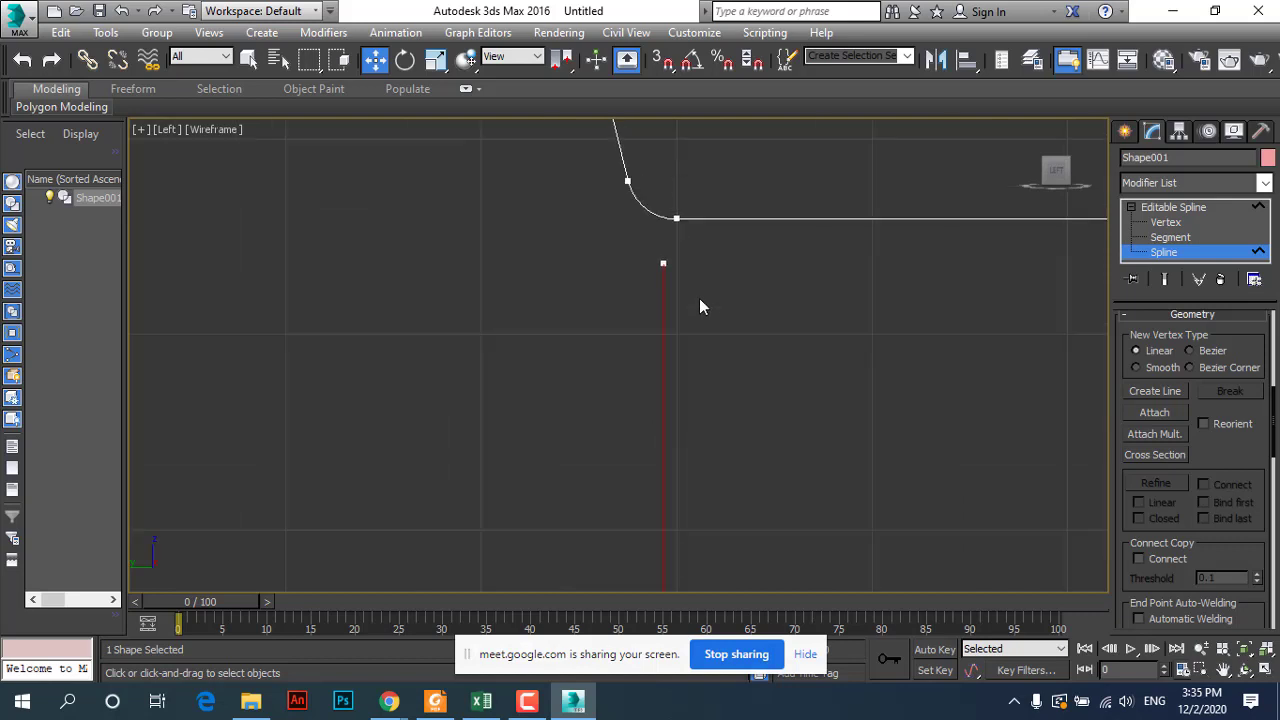
scroll(636, 254, up, 1)
click(1168, 222)
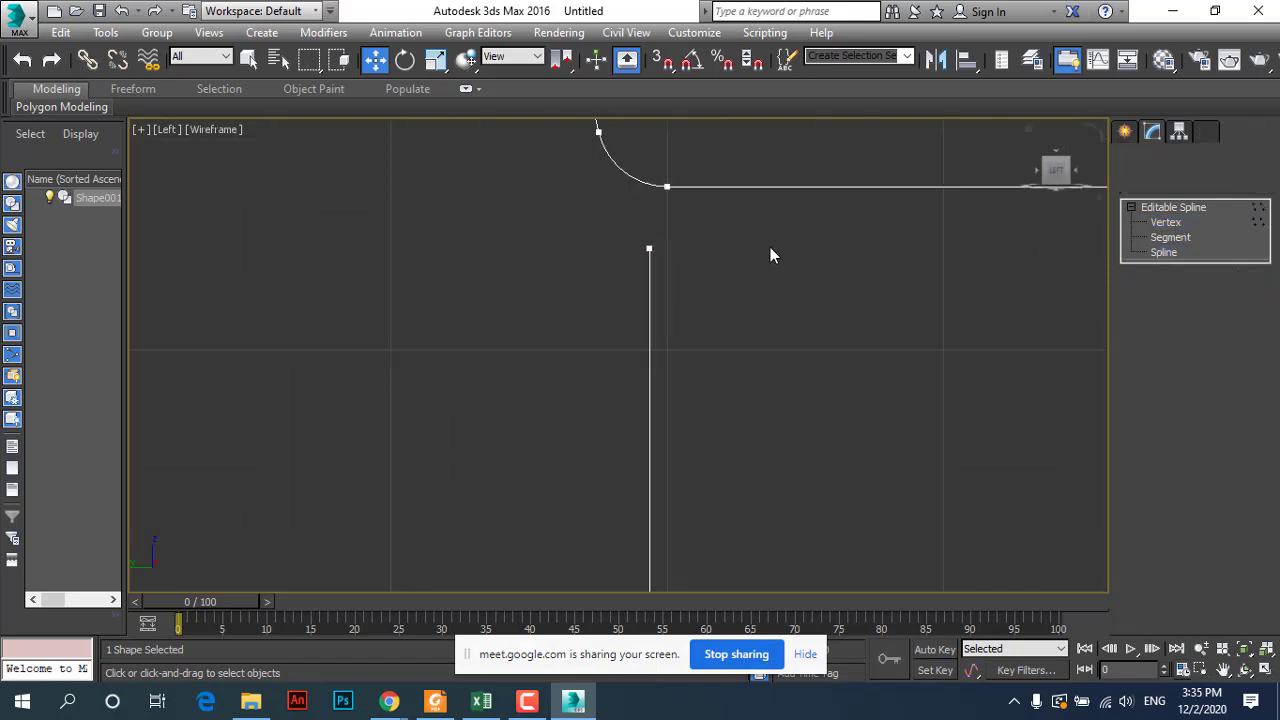
drag(611, 208, 655, 264)
click(649, 188)
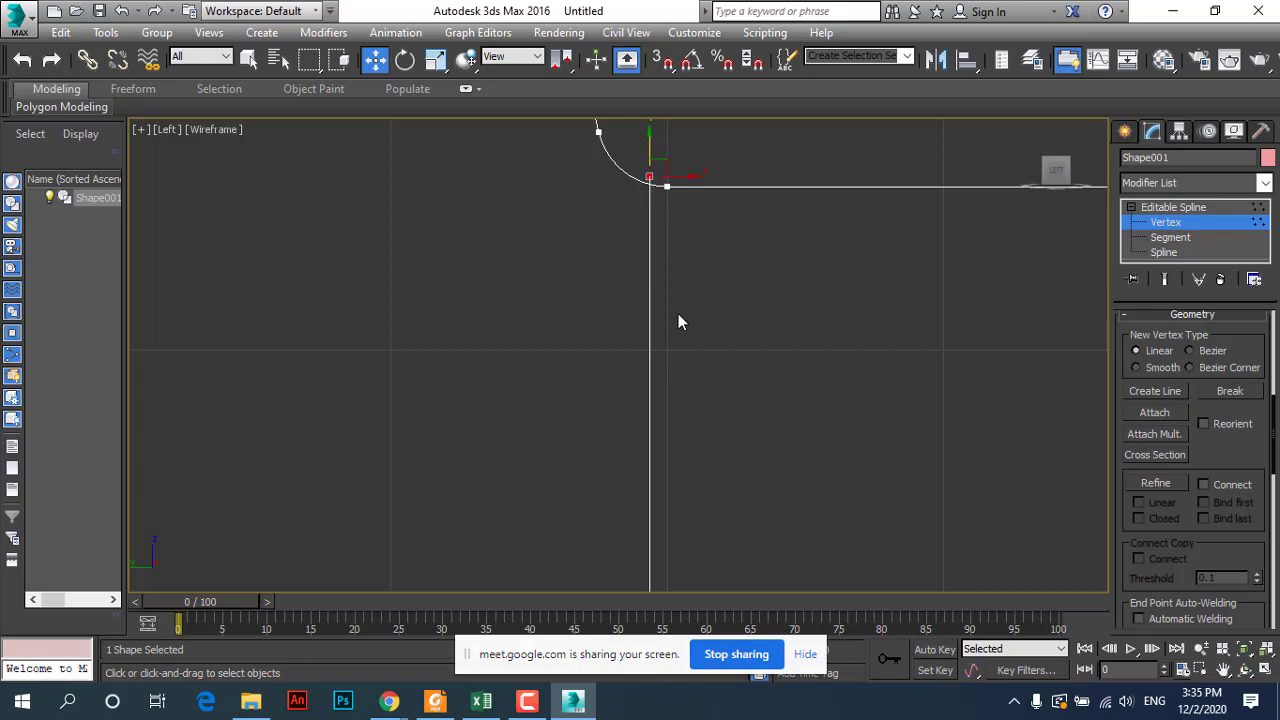
scroll(713, 326, down, 2)
scroll(725, 365, down, 2)
scroll(699, 561, up, 3)
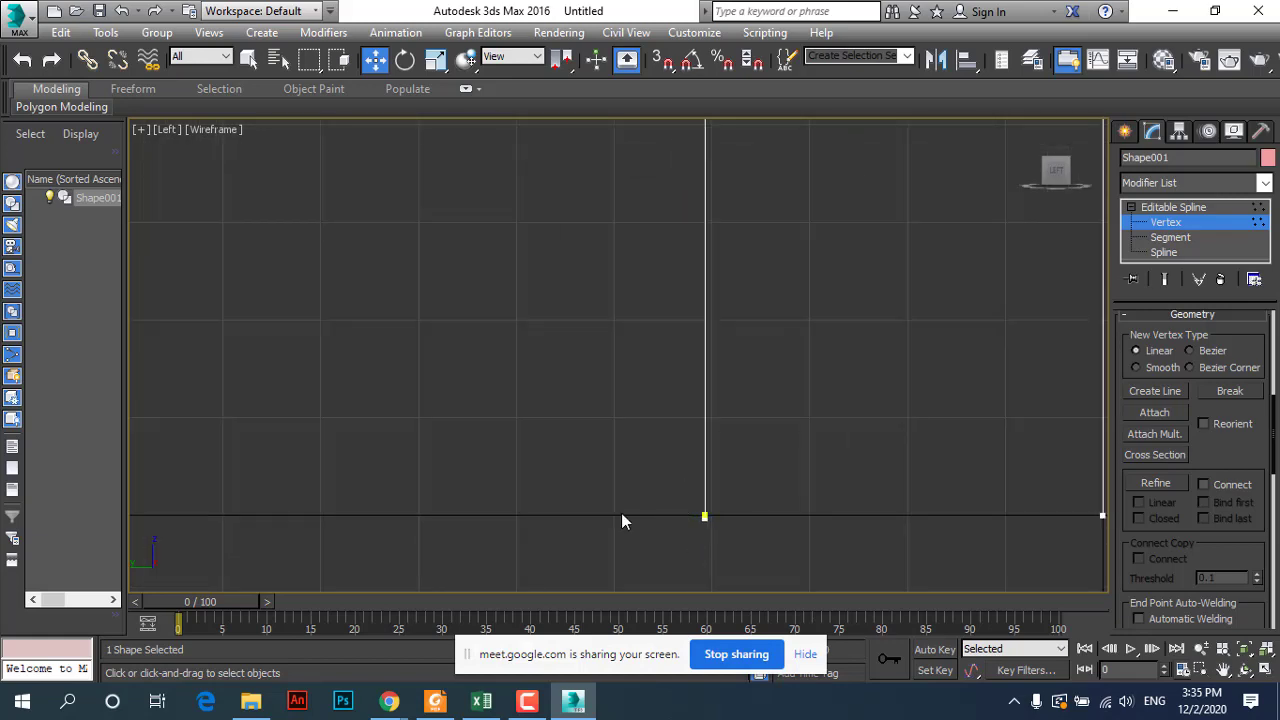
scroll(710, 515, down, 3)
mouse_move(676, 482)
mouse_down()
mouse_move(757, 548)
mouse_move(726, 516)
mouse_up()
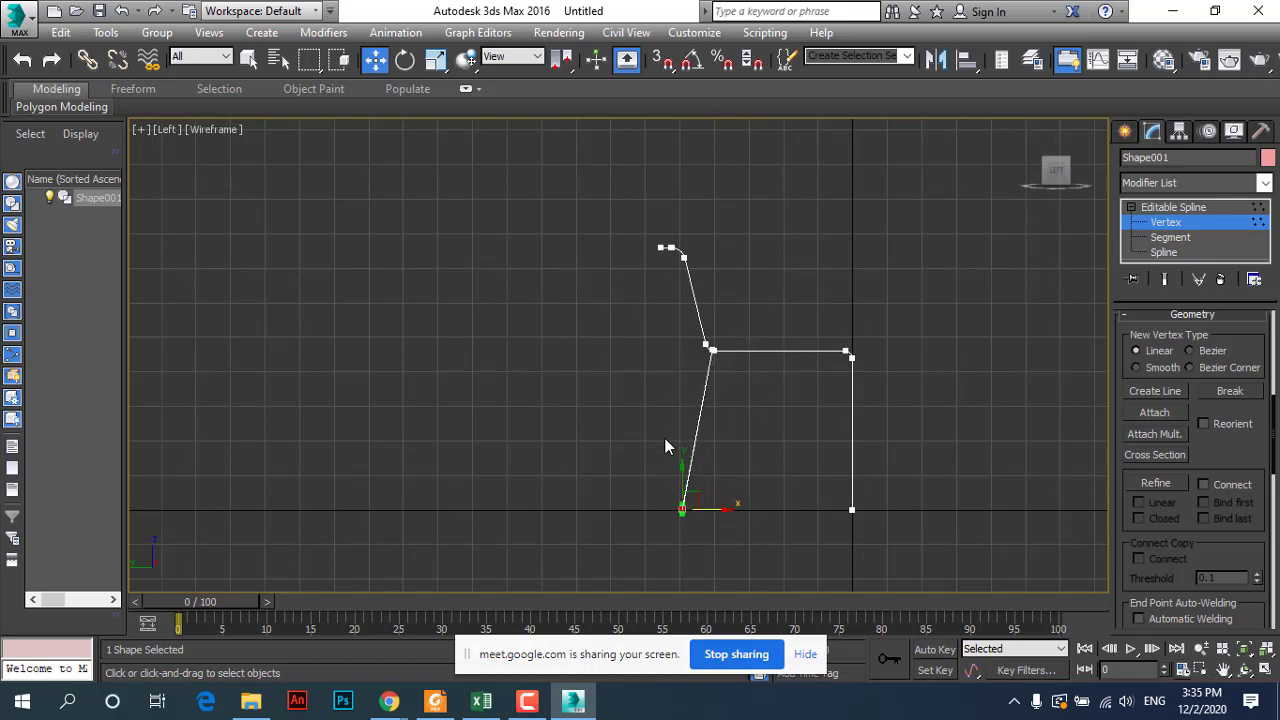
scroll(705, 355, up, 3)
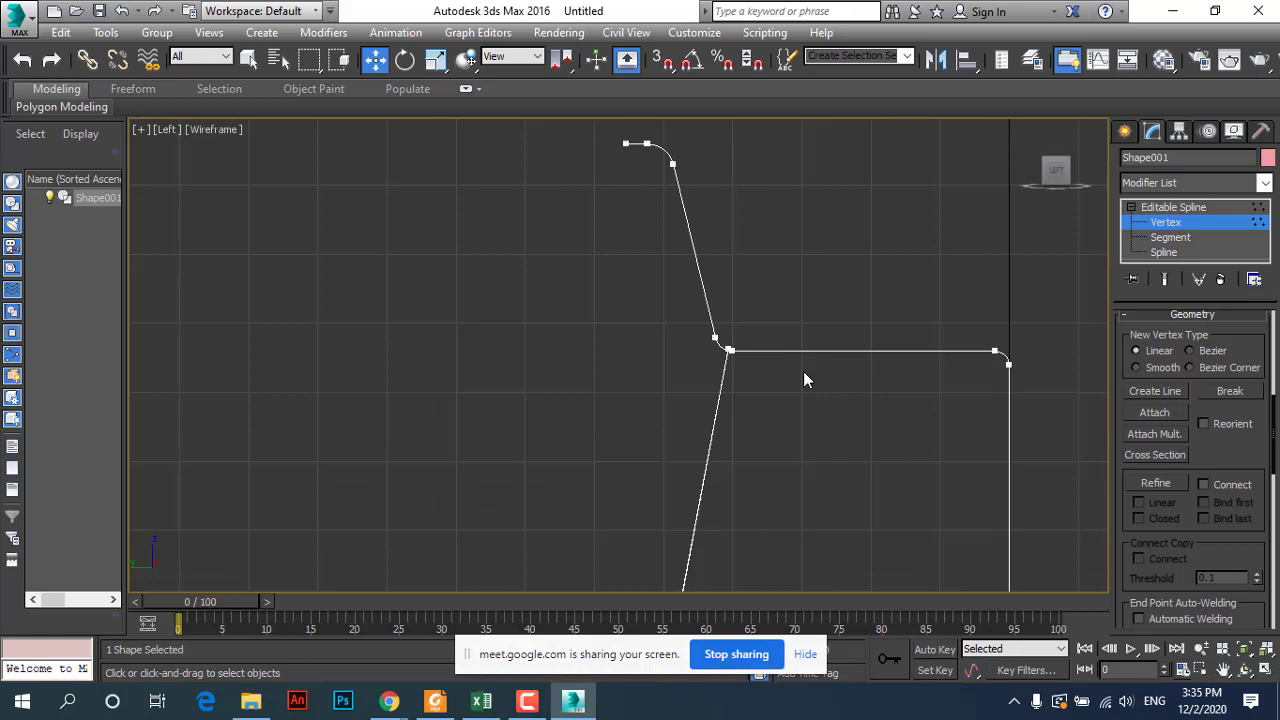
Step: In the maximized Perspective view, select the vertex where the leg meets the seat, then clear it
click(1266, 669)
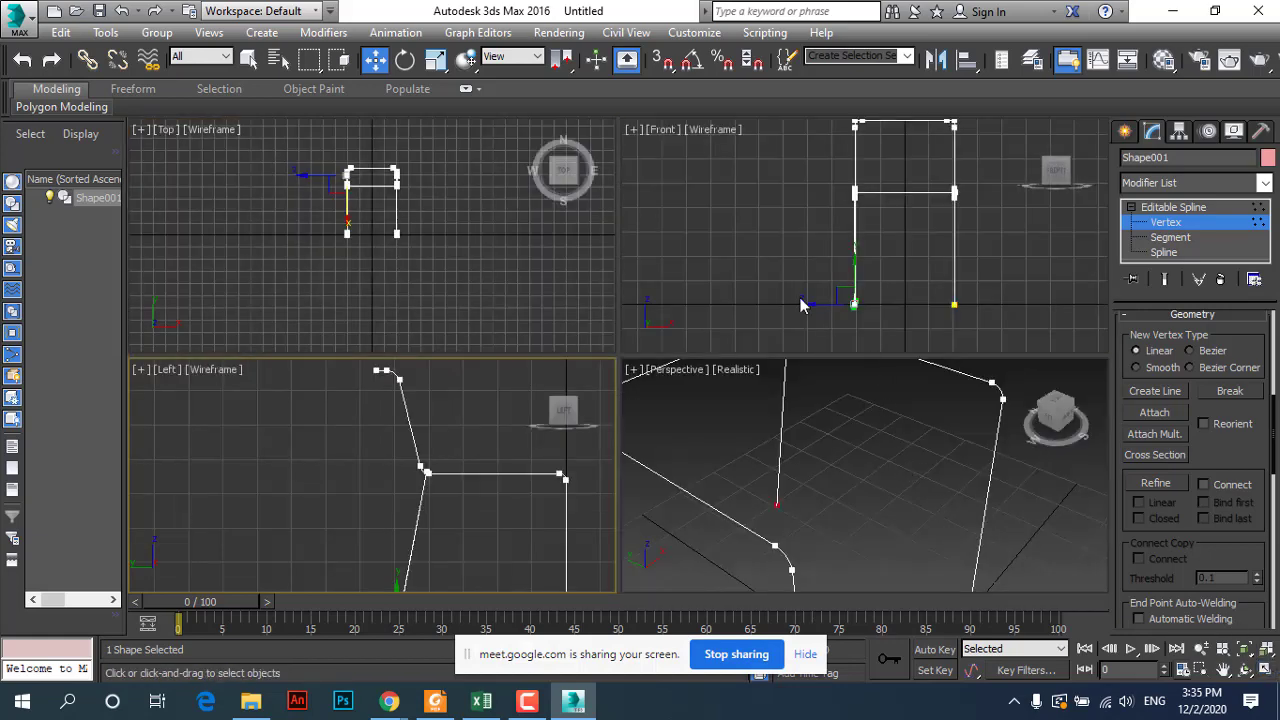
scroll(862, 510, down, 5)
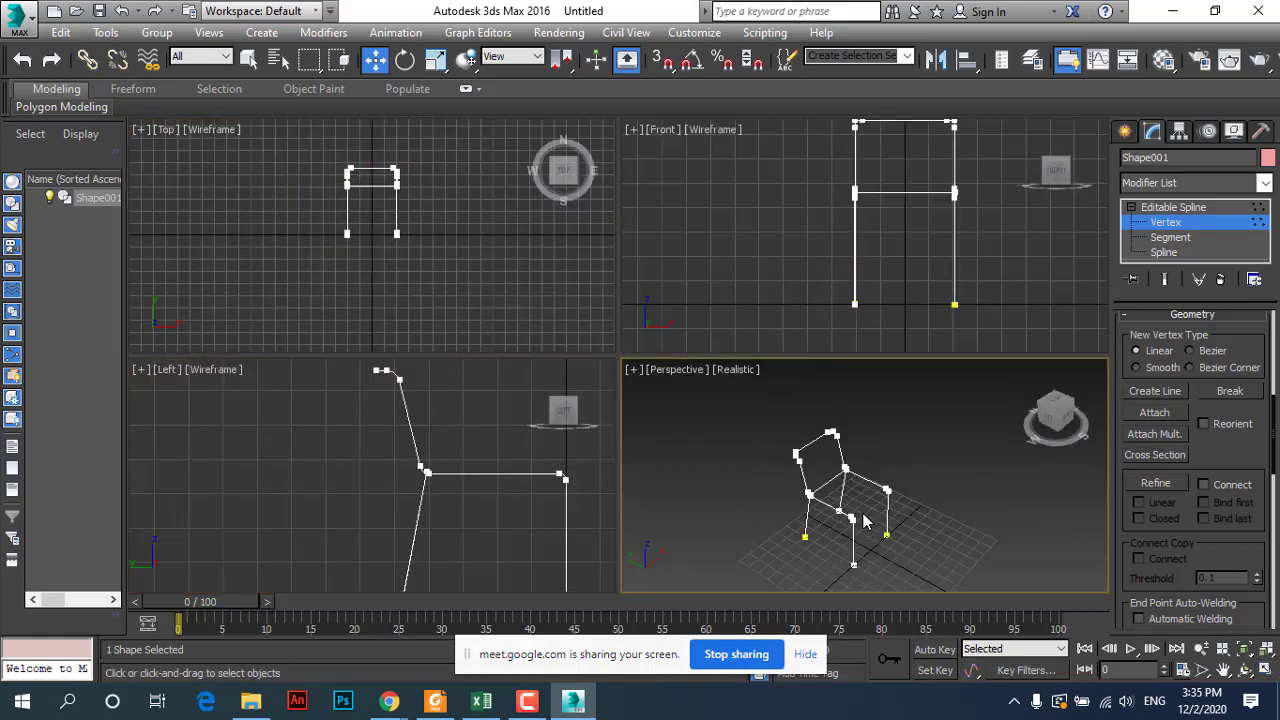
scroll(830, 480, up, 2)
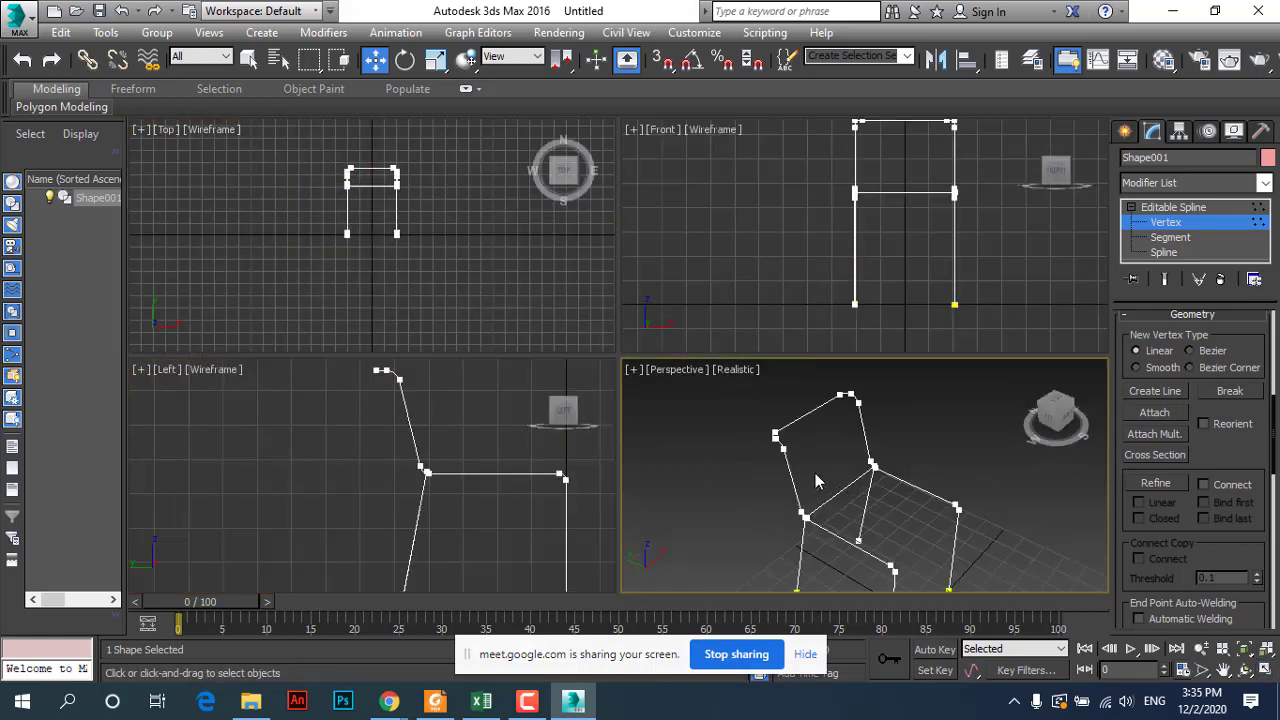
click(1264, 669)
scroll(510, 445, up, 5)
scroll(562, 463, down, 3)
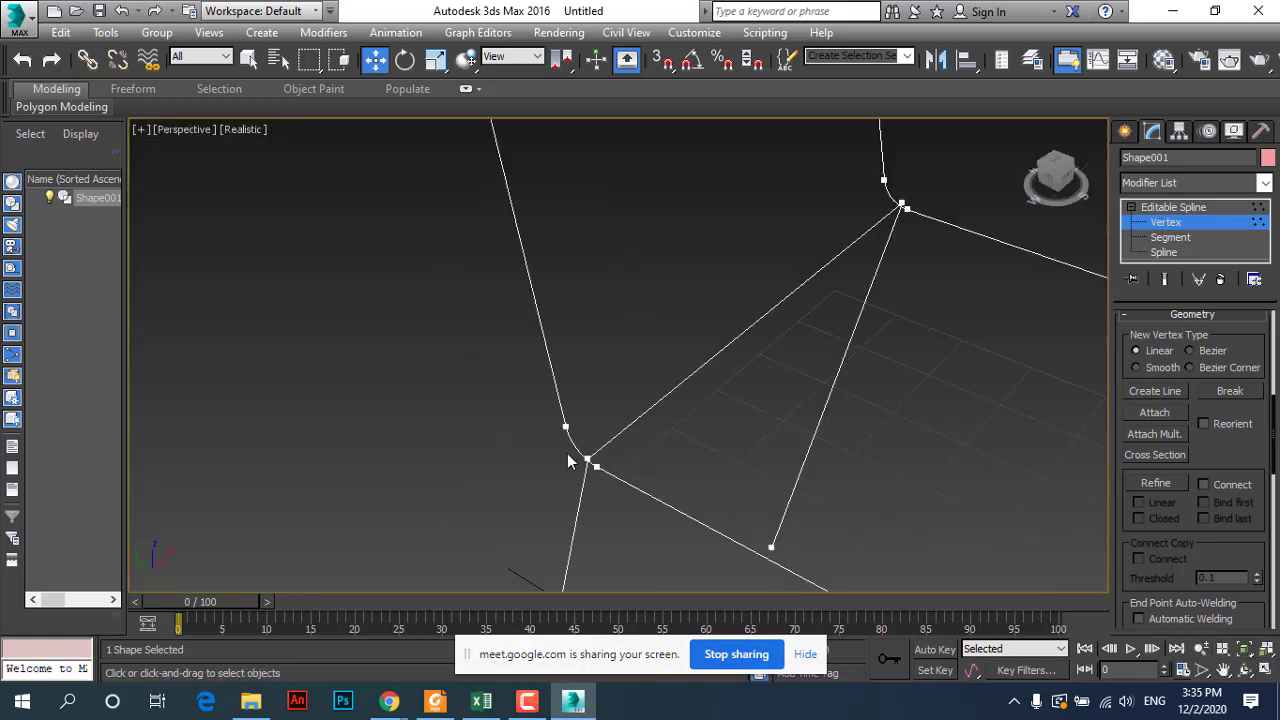
scroll(608, 465, up, 3)
scroll(605, 465, down, 3)
scroll(580, 467, up, 3)
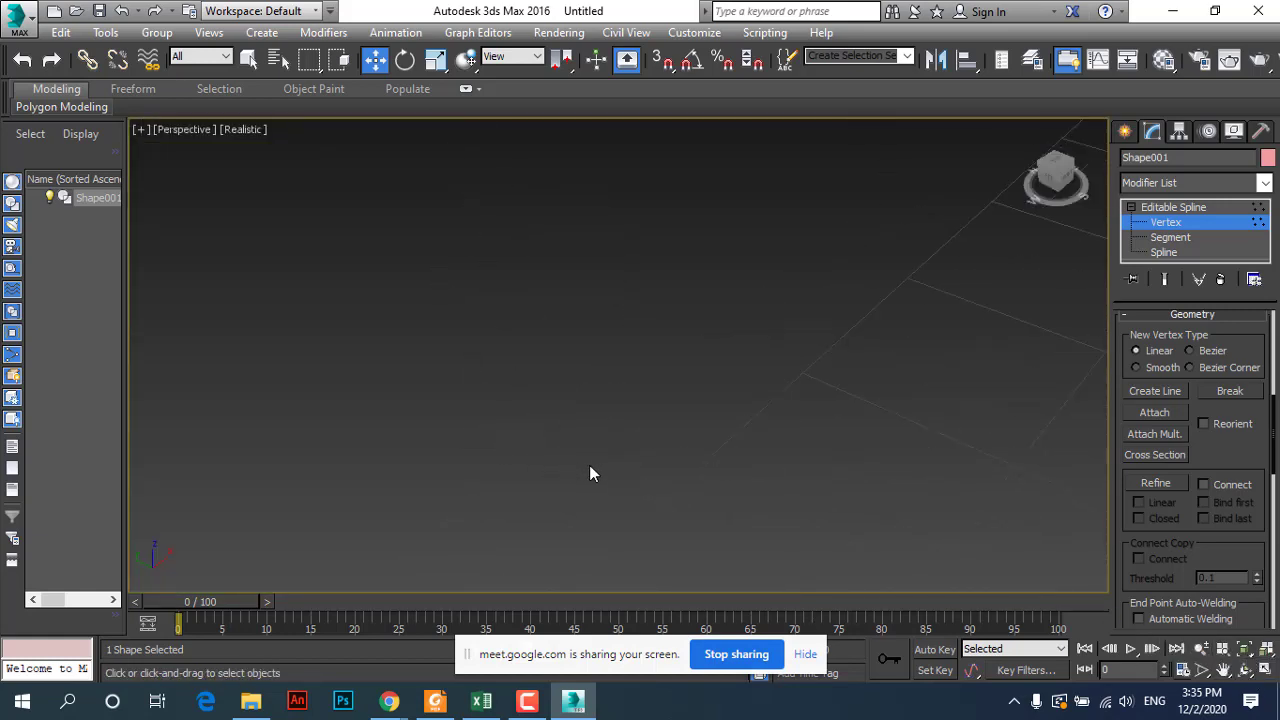
scroll(600, 478, down, 3)
scroll(625, 496, up, 3)
scroll(632, 504, down, 3)
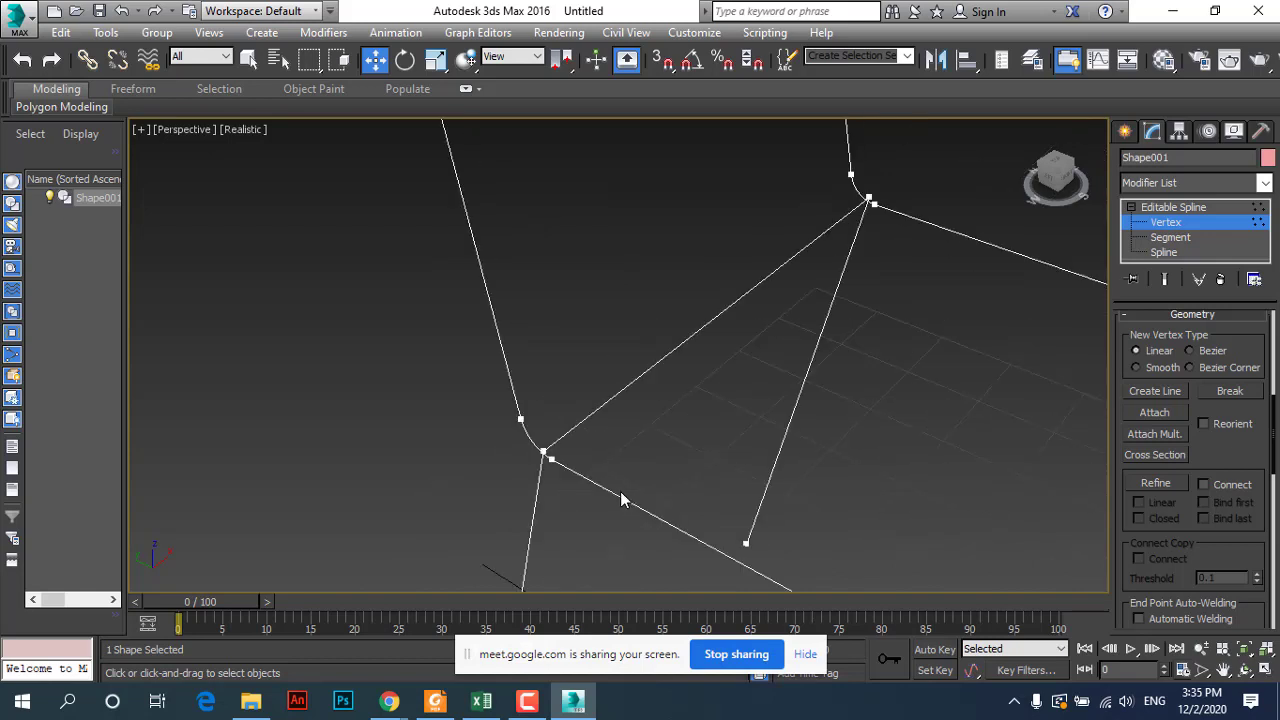
click(549, 458)
scroll(600, 481, up, 3)
scroll(640, 481, down, 3)
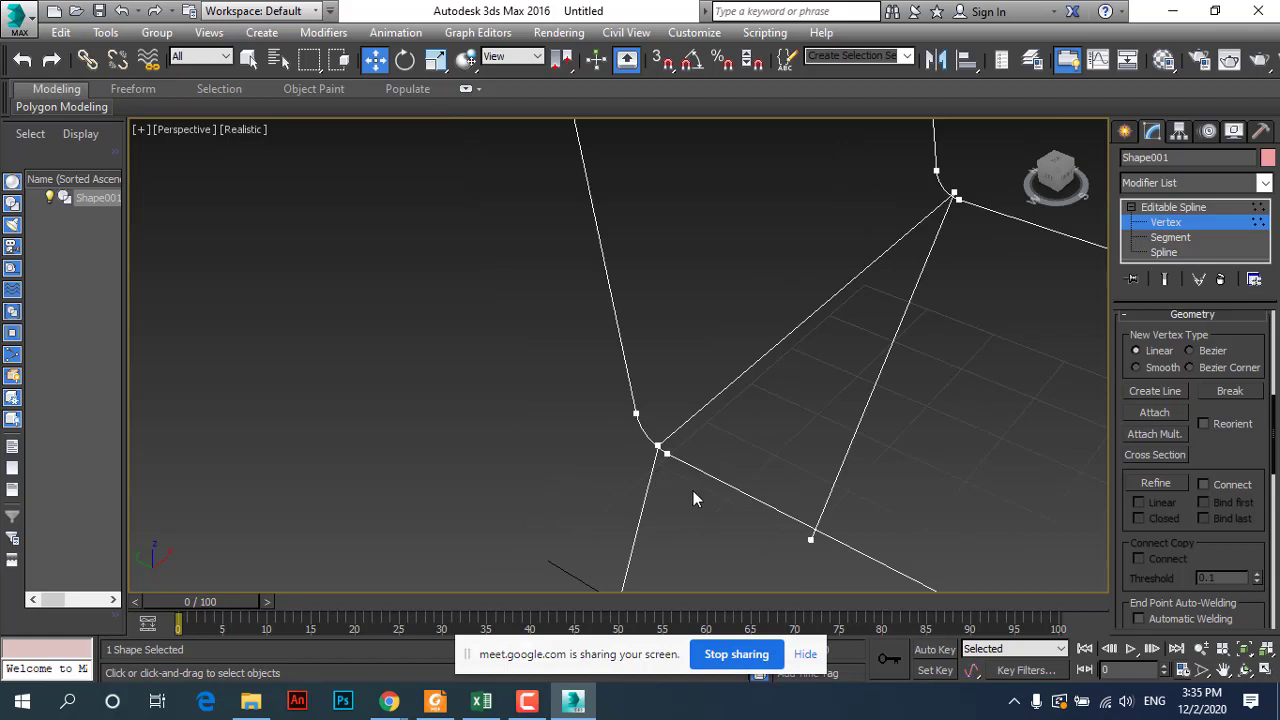
alt+middle_drag(694, 492, 730, 477)
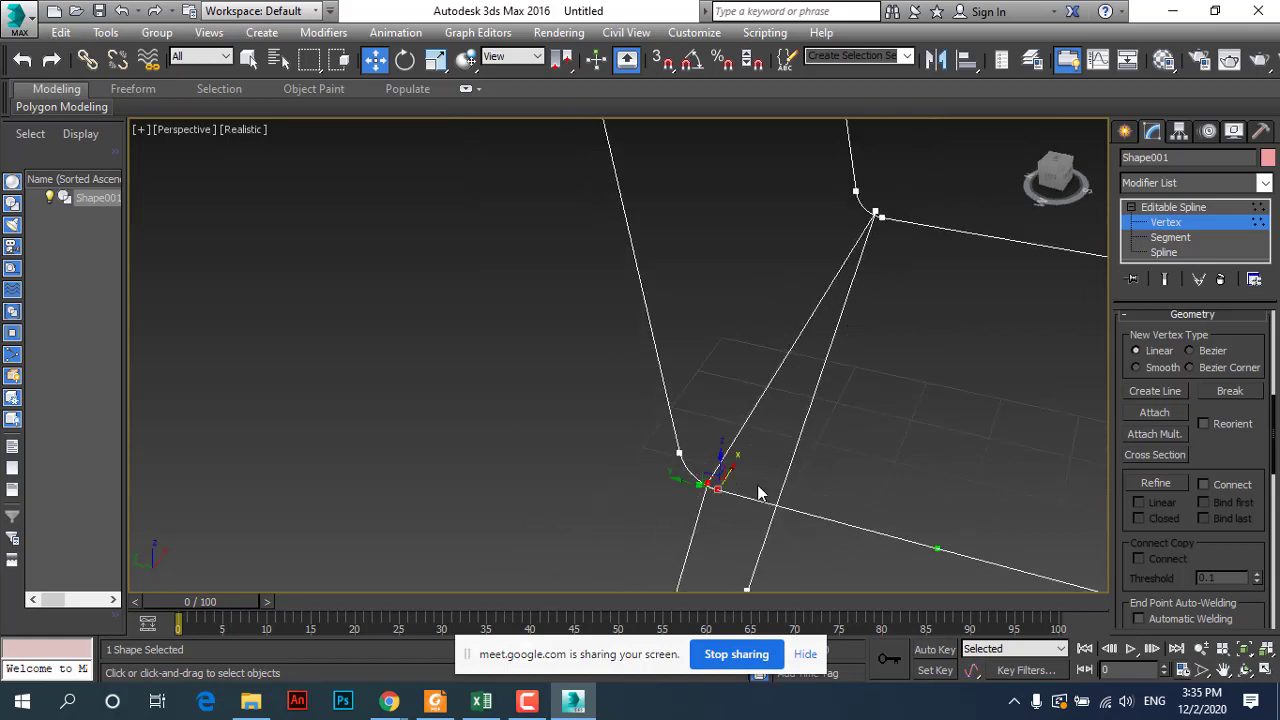
click(763, 540)
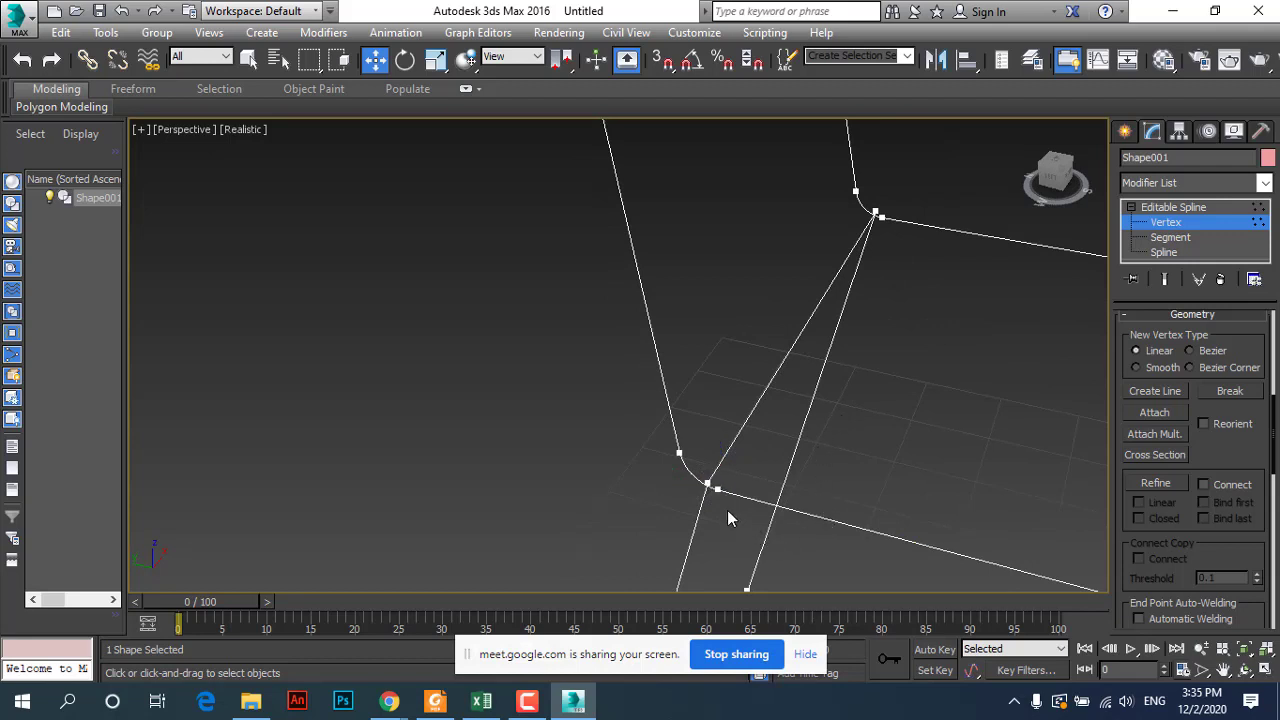
Step: Zoom in on the leg joint and select the leg-top vertex plus the seat corner vertex
click(1201, 648)
mouse_move(872, 557)
mouse_down()
mouse_move(776, 503)
mouse_move(783, 477)
mouse_move(789, 486)
mouse_up()
scroll(789, 486, down, 5)
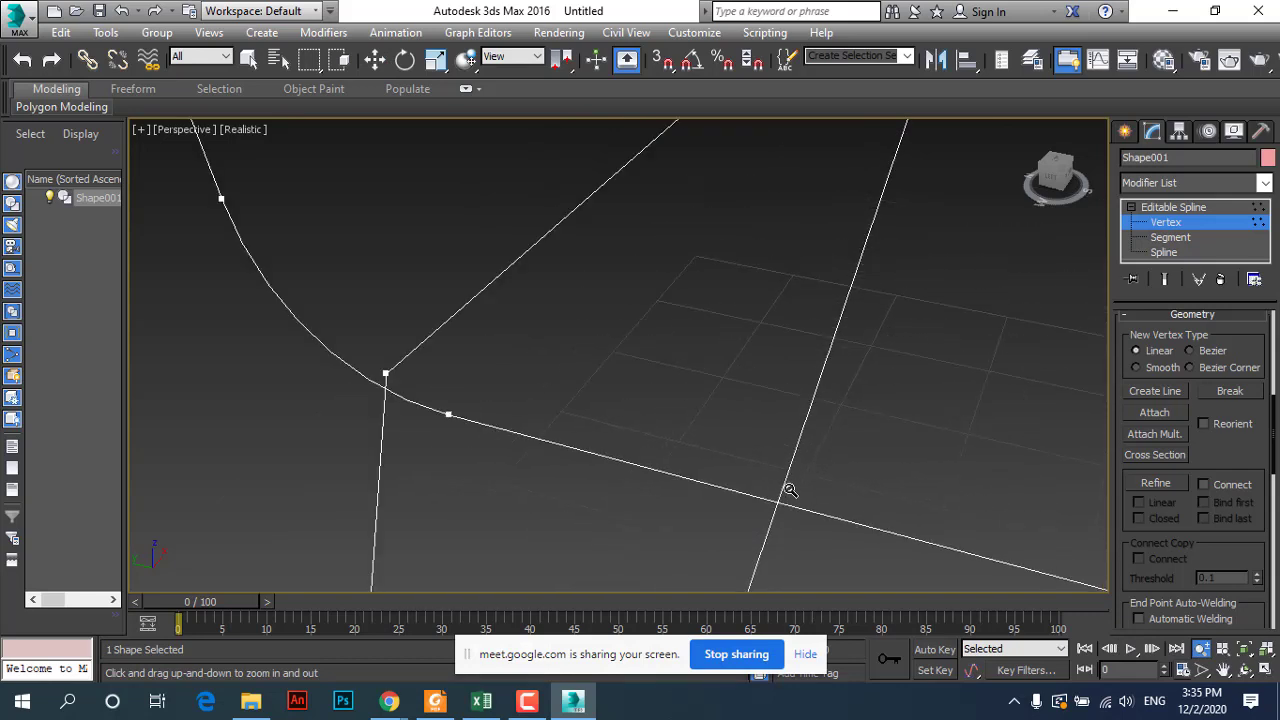
click(374, 59)
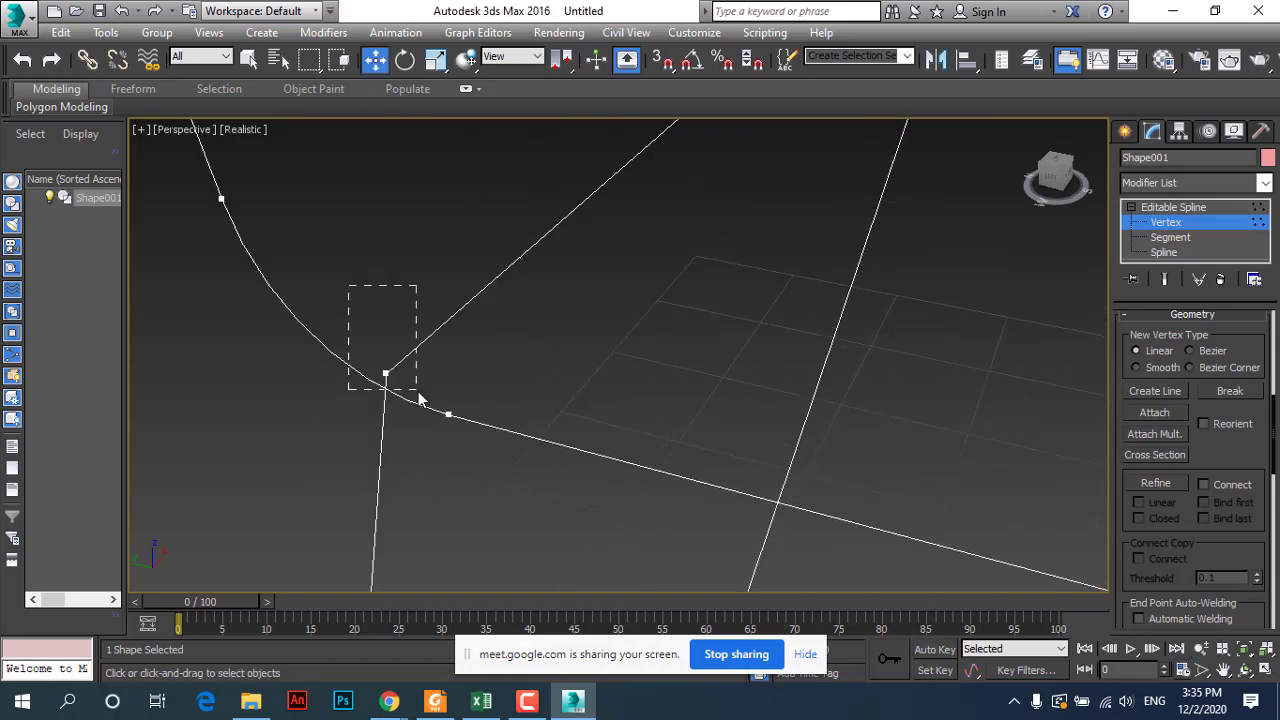
drag(348, 285, 418, 393)
scroll(396, 417, down, 5)
scroll(485, 372, up, 8)
middle_drag(483, 368, 485, 365)
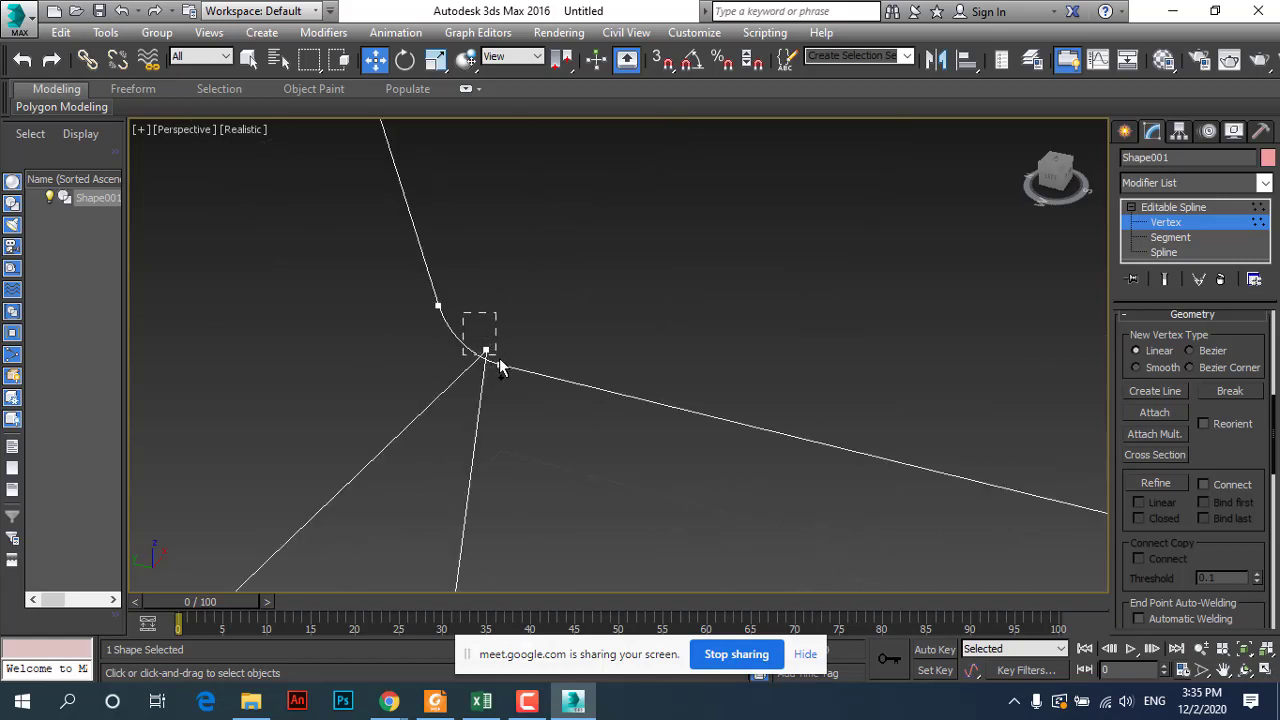
drag(463, 313, 500, 360)
scroll(490, 364, down, 5)
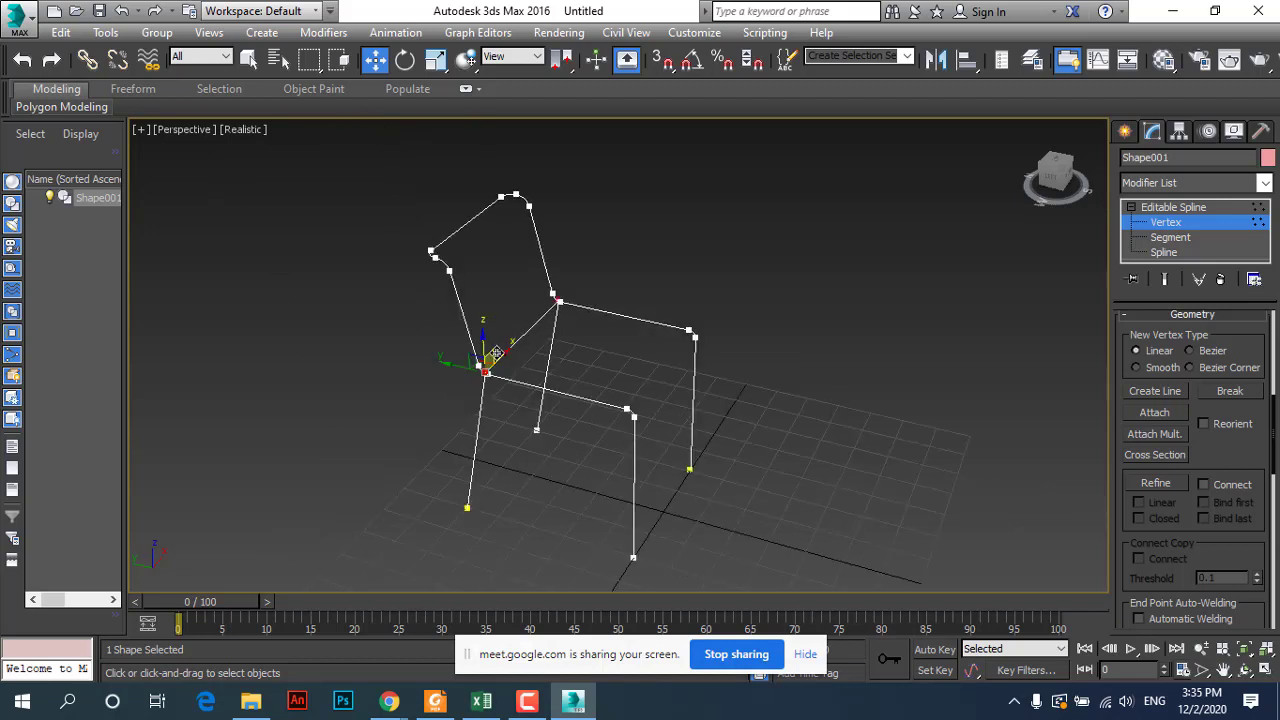
scroll(525, 331, up, 2)
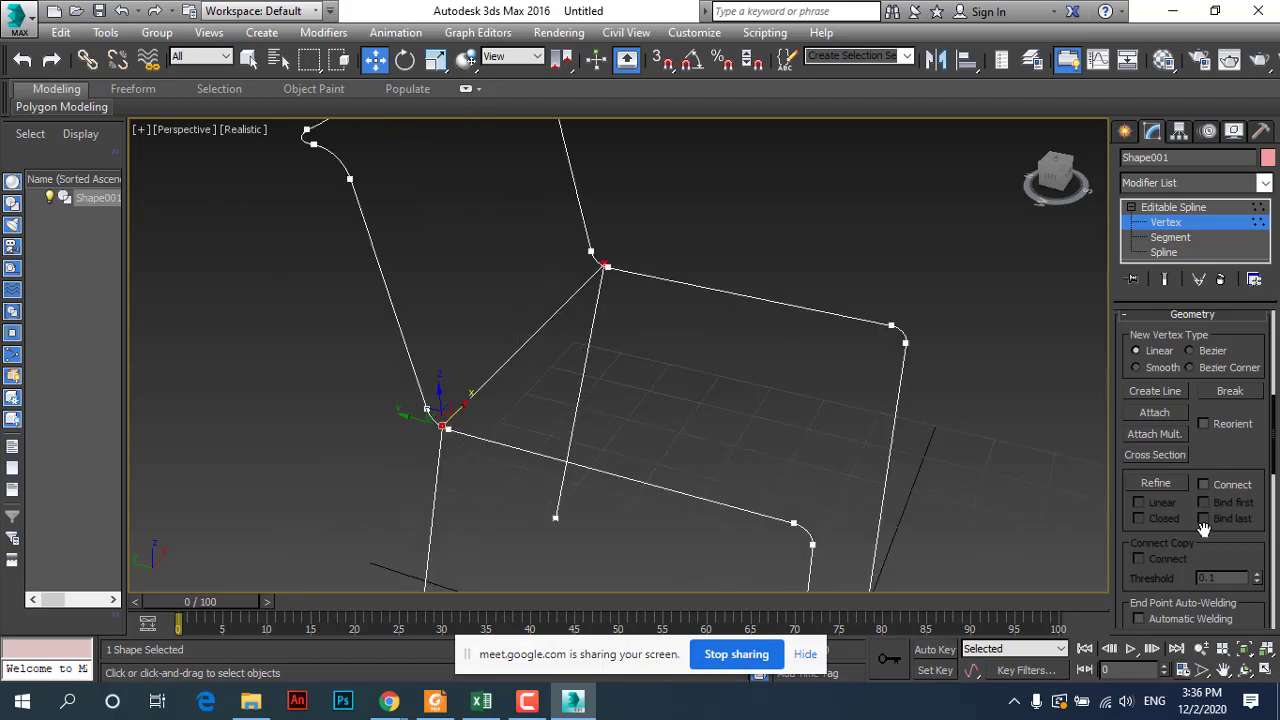
Step: Fillet the two seat-corner vertices of the chair spline with a value of 2
scroll(1200, 518, down, 5)
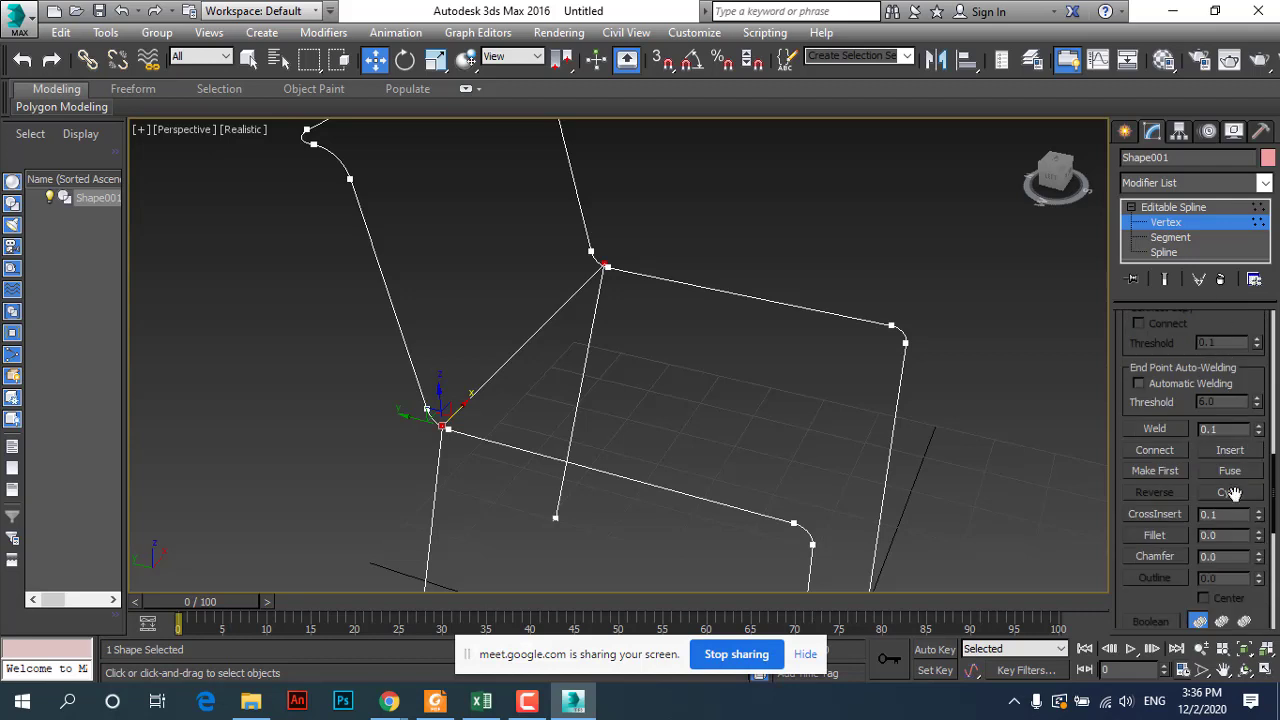
double_click(1218, 536)
text(2)
key(Return)
Step: Exit Vertex mode, deselect the spline and zoom extents to frame the whole chair
click(1173, 207)
click(789, 291)
scroll(689, 323, down, 3)
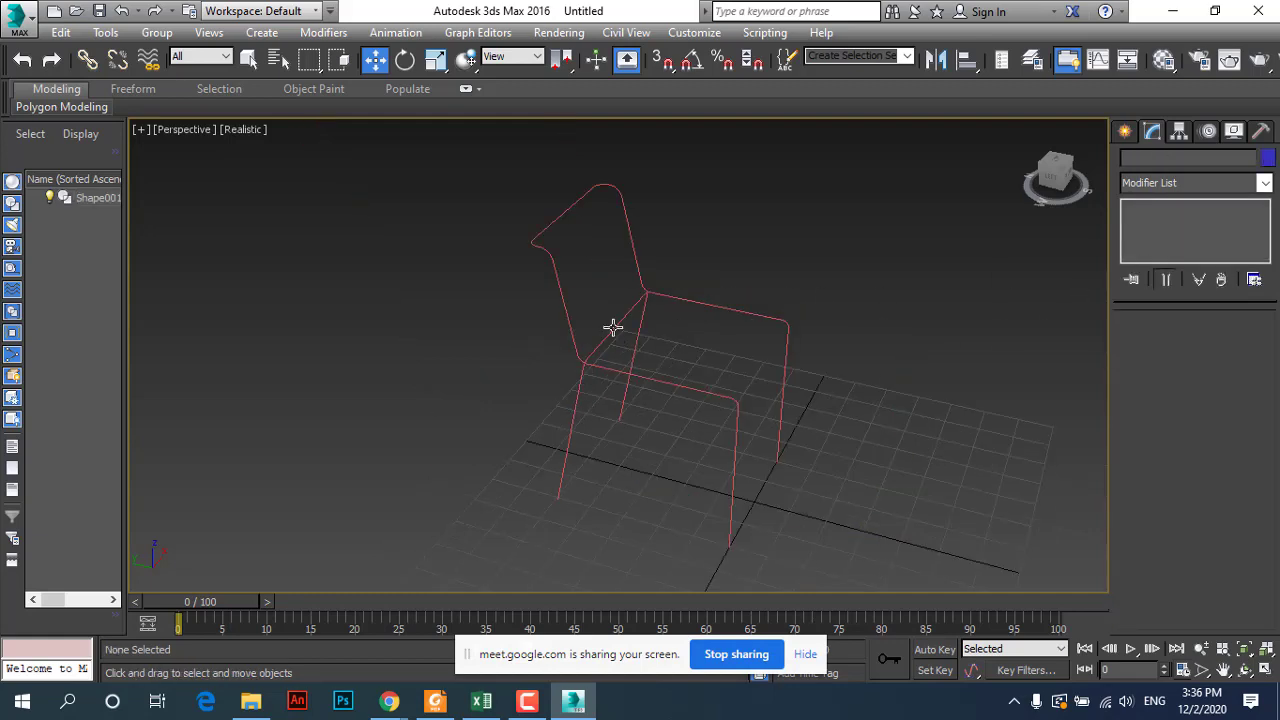
scroll(594, 357, up, 5)
scroll(596, 360, down, 5)
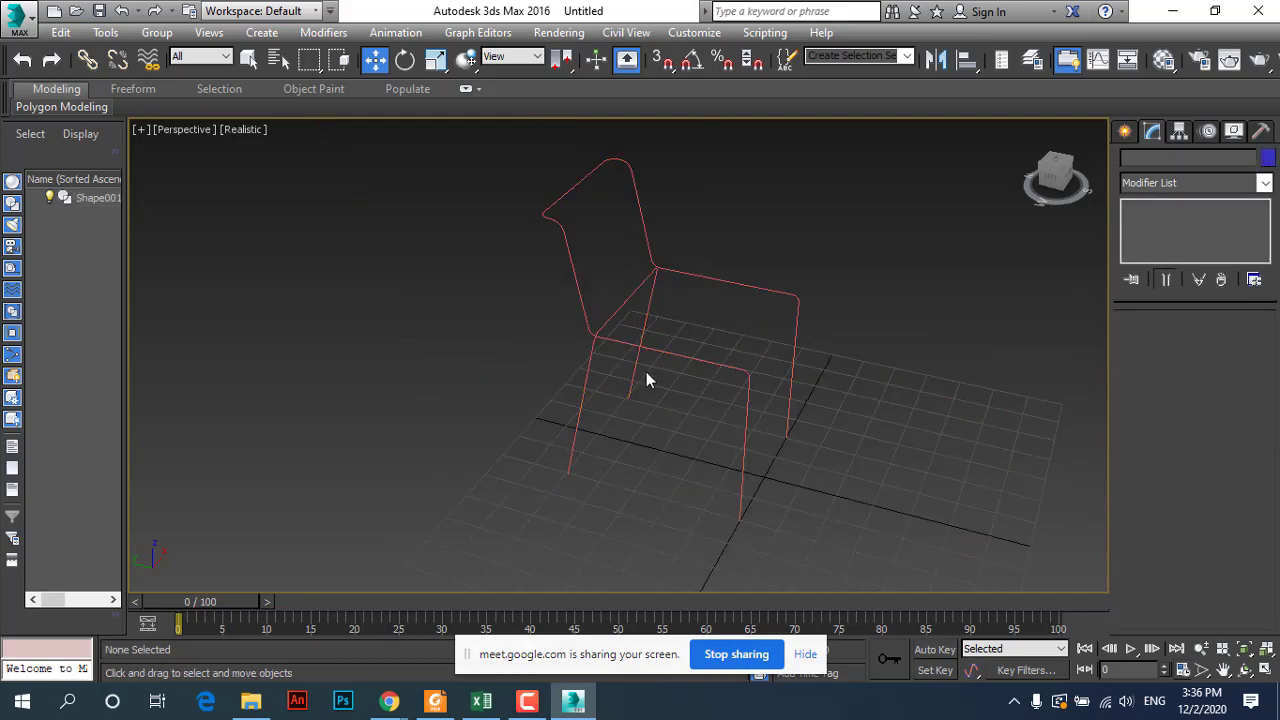
scroll(614, 378, up, 4)
scroll(640, 380, down, 4)
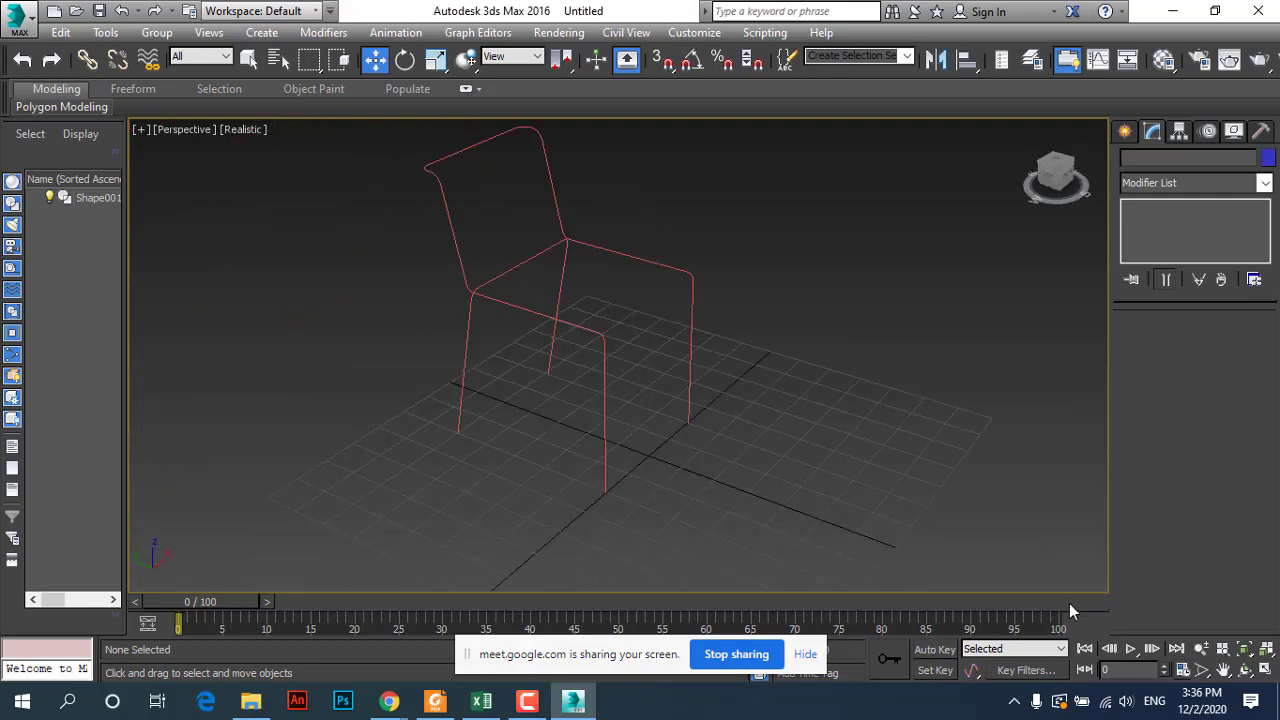
click(1237, 651)
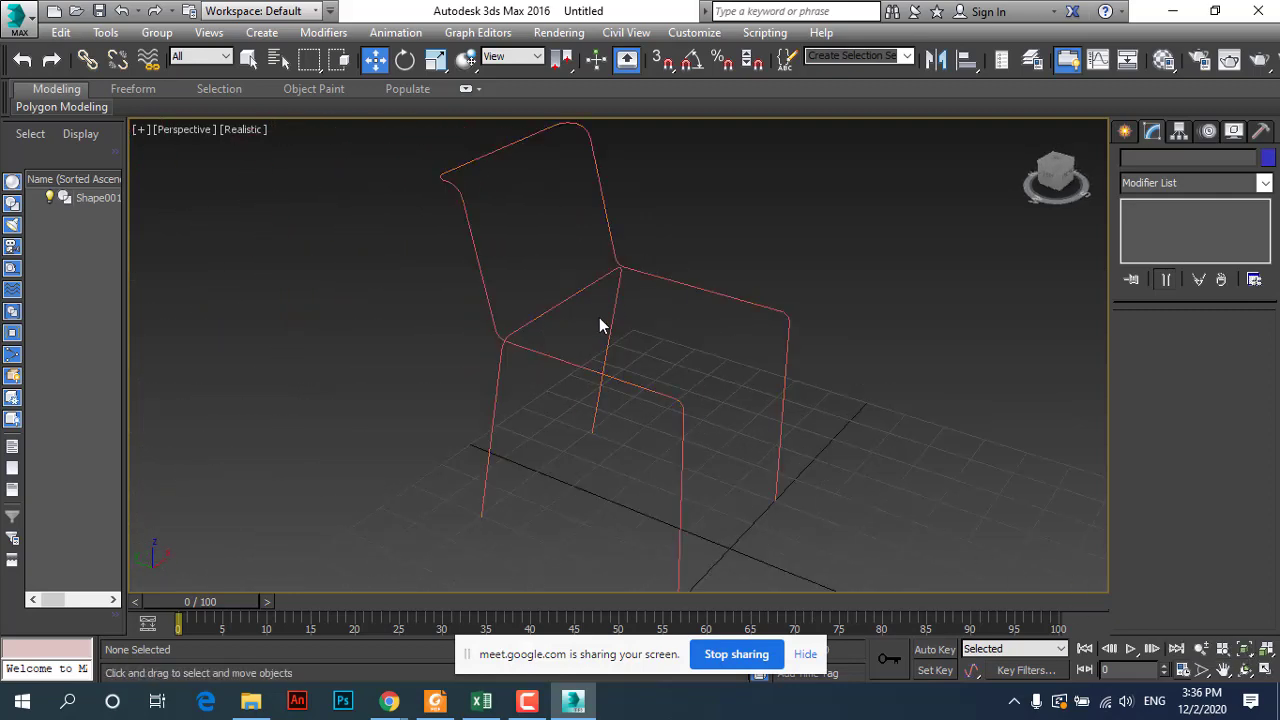
Step: Select the chair spline and turn on Enable In Renderer and Enable In Viewport
click(630, 383)
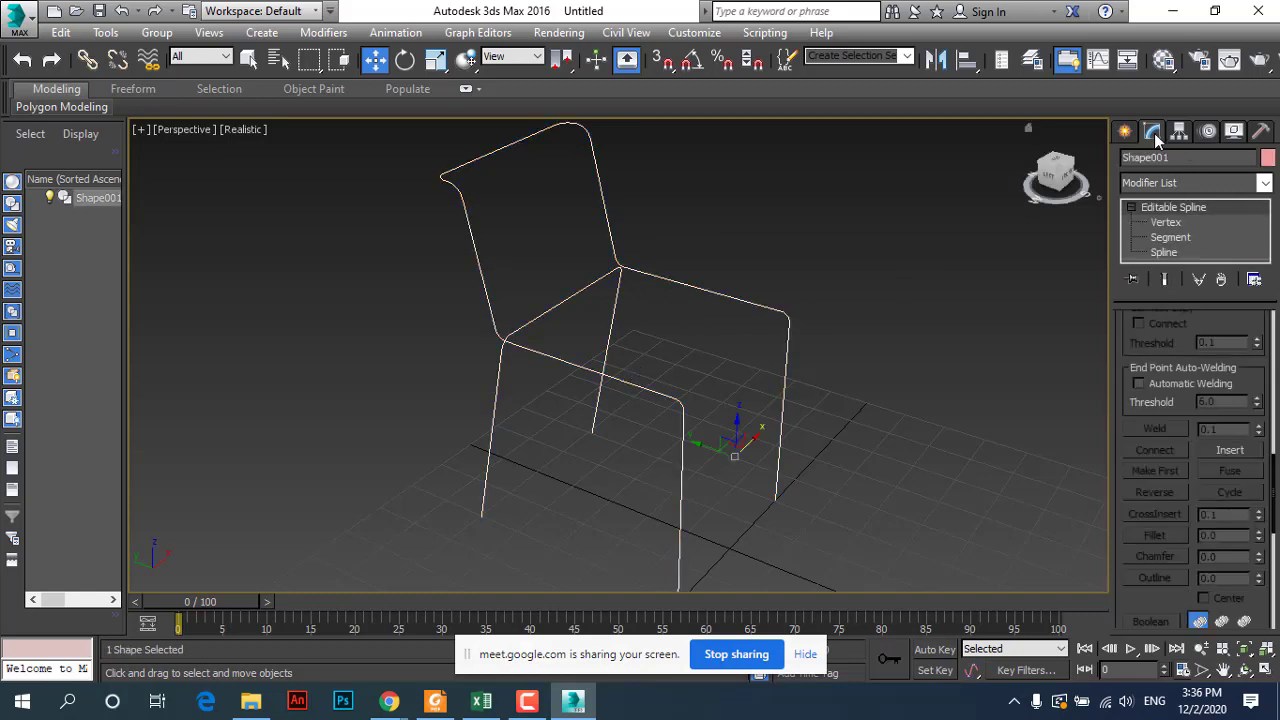
scroll(1179, 428, up, 3)
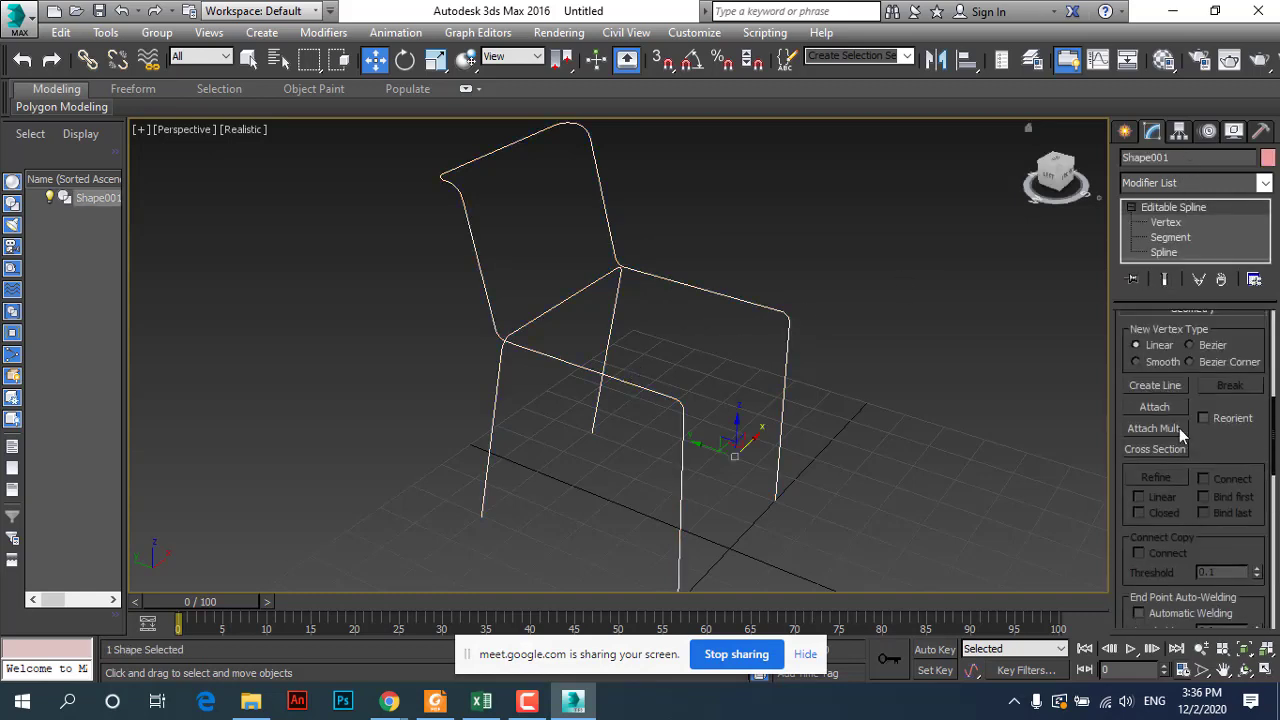
scroll(1179, 428, up, 3)
scroll(1179, 428, up, 2)
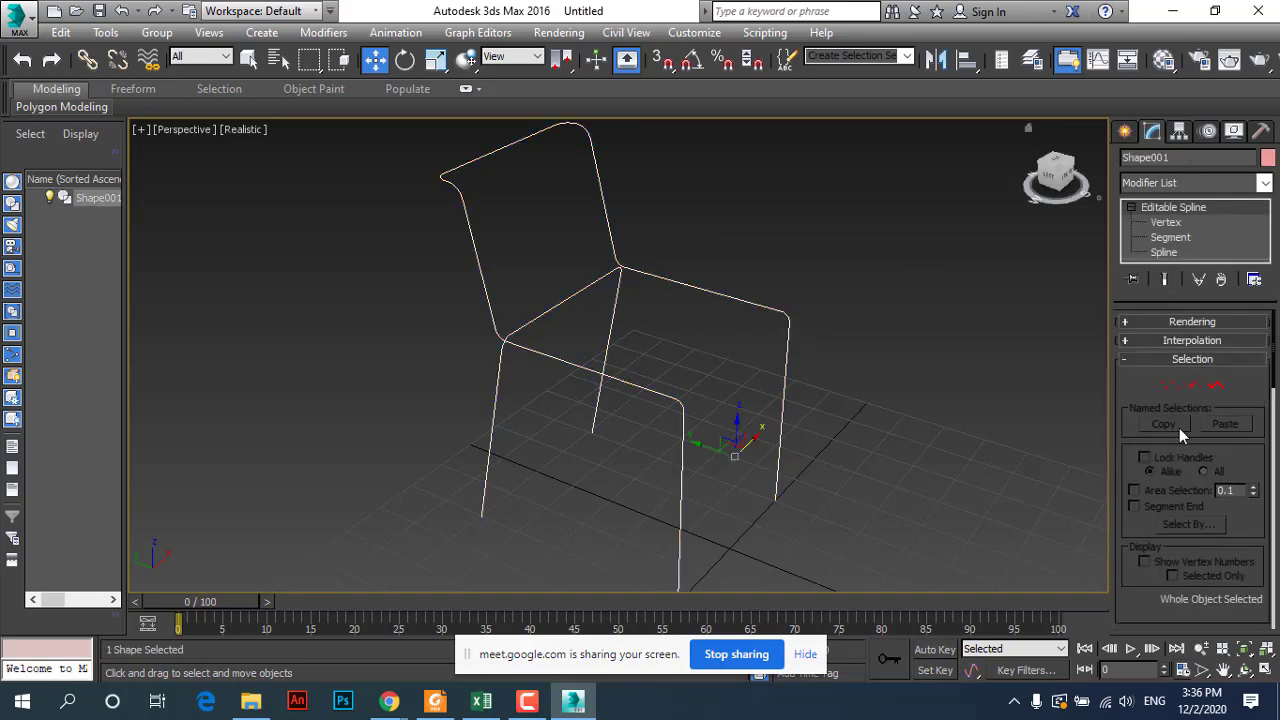
click(1144, 360)
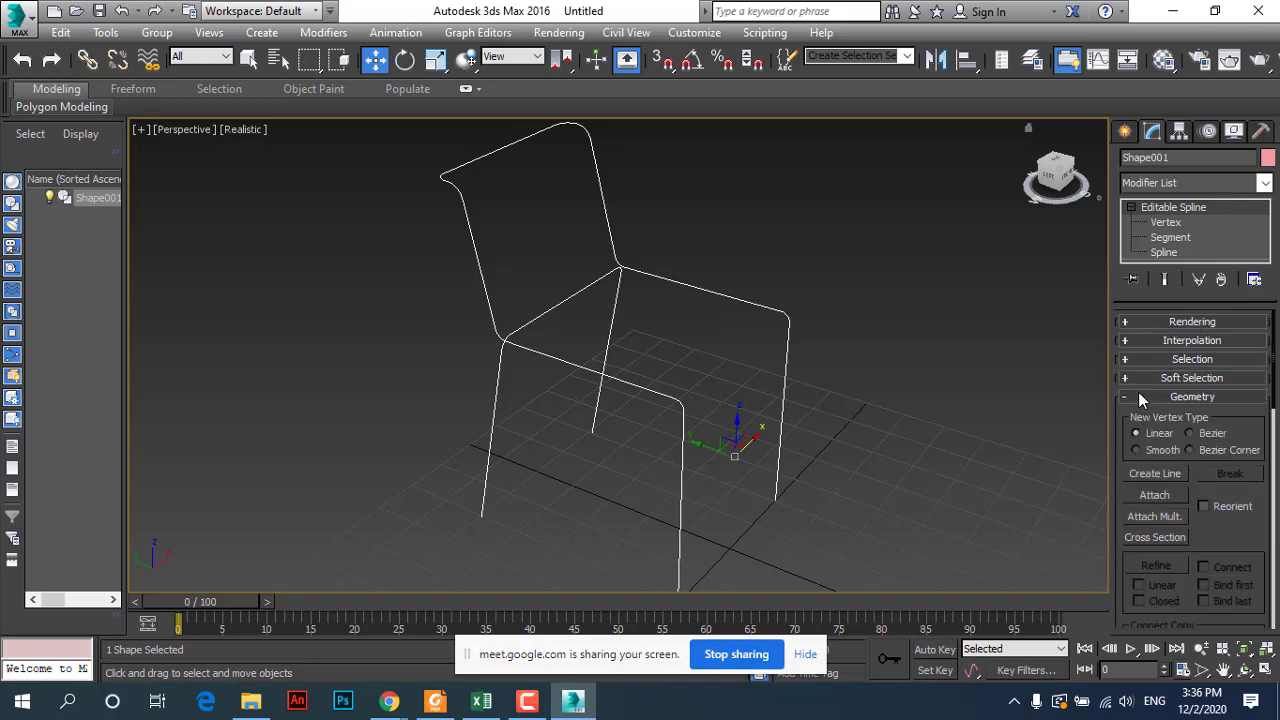
click(1138, 394)
click(1173, 323)
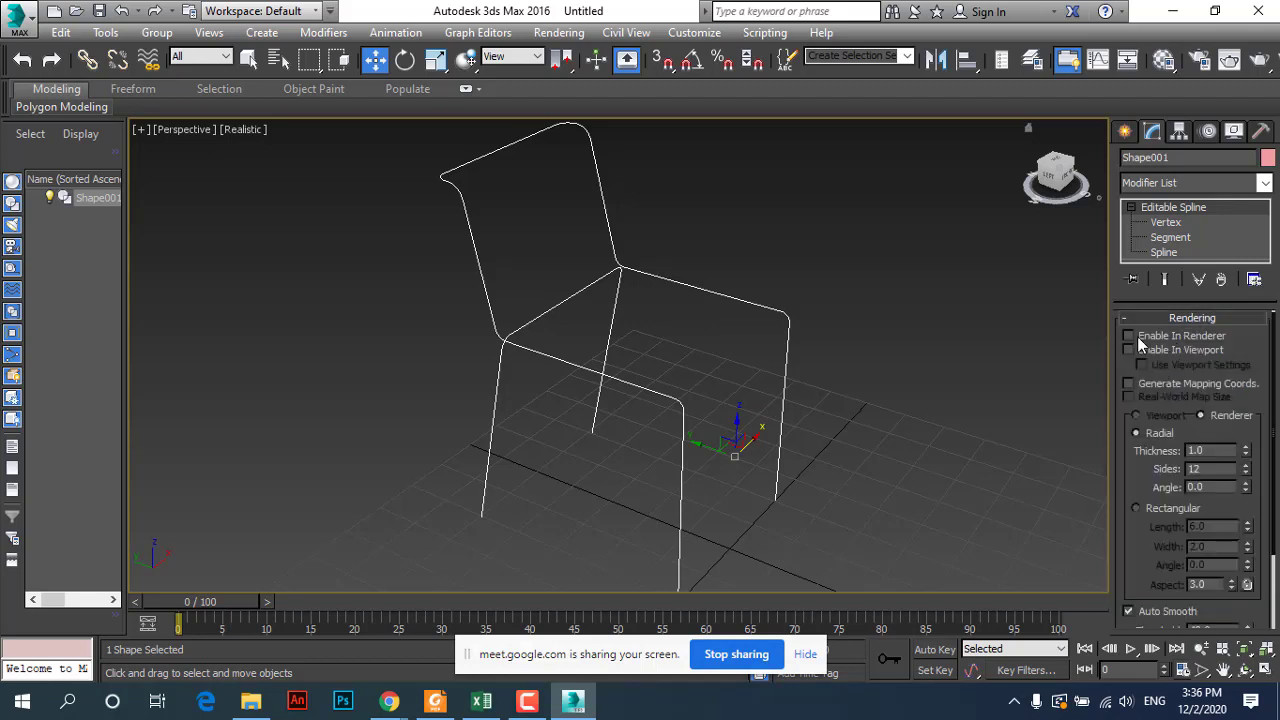
click(1129, 336)
click(1130, 351)
Step: Set the radial tube thickness to 2.0 and the sides to 24
double_click(1209, 452)
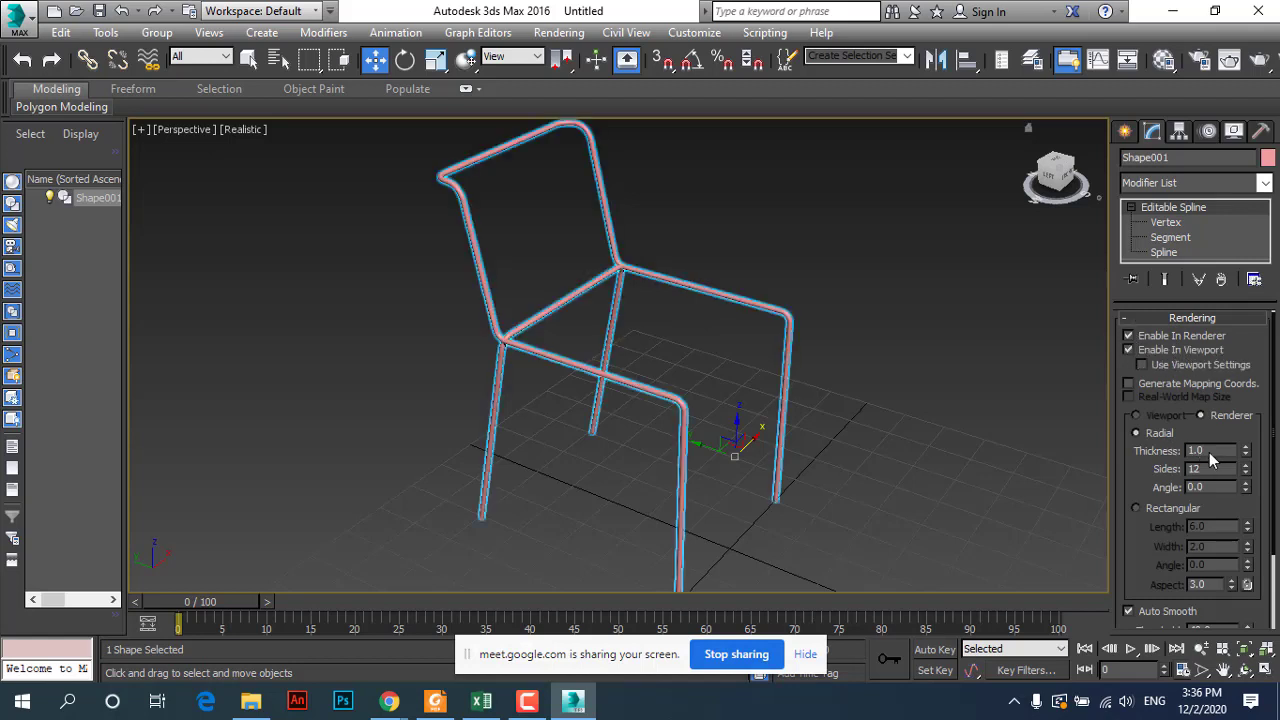
text(2)
key(Return)
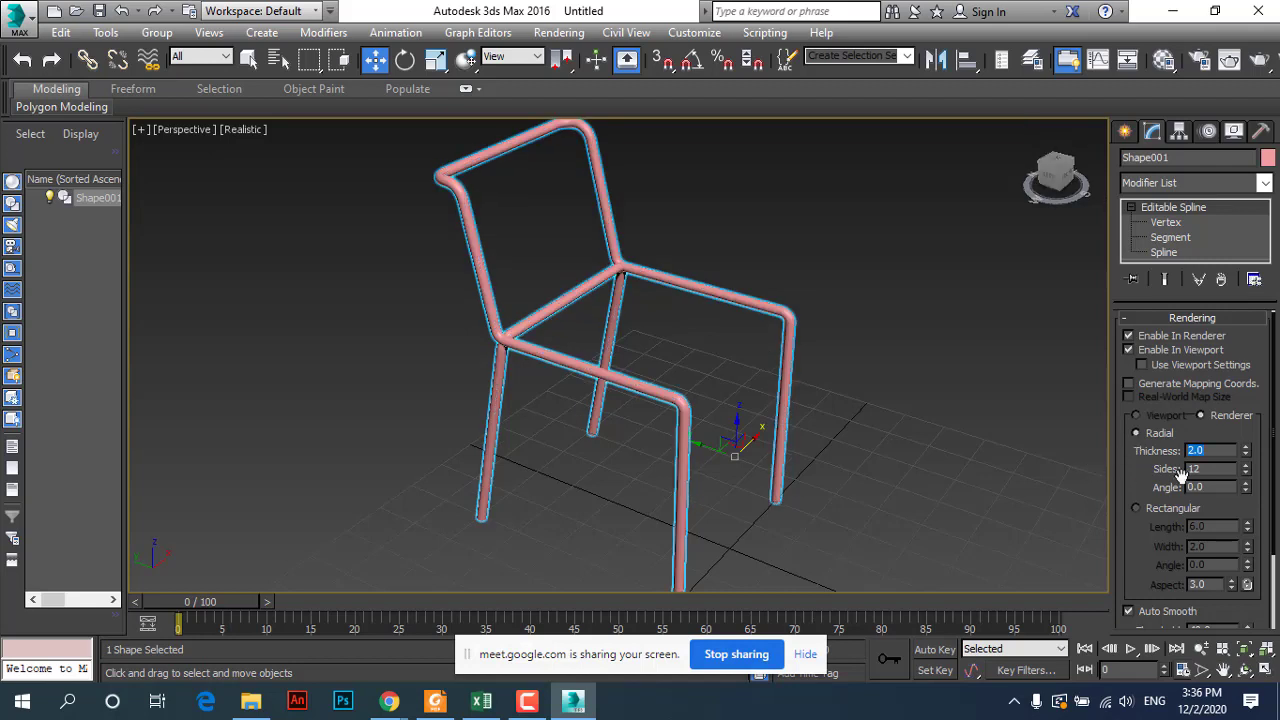
double_click(1206, 468)
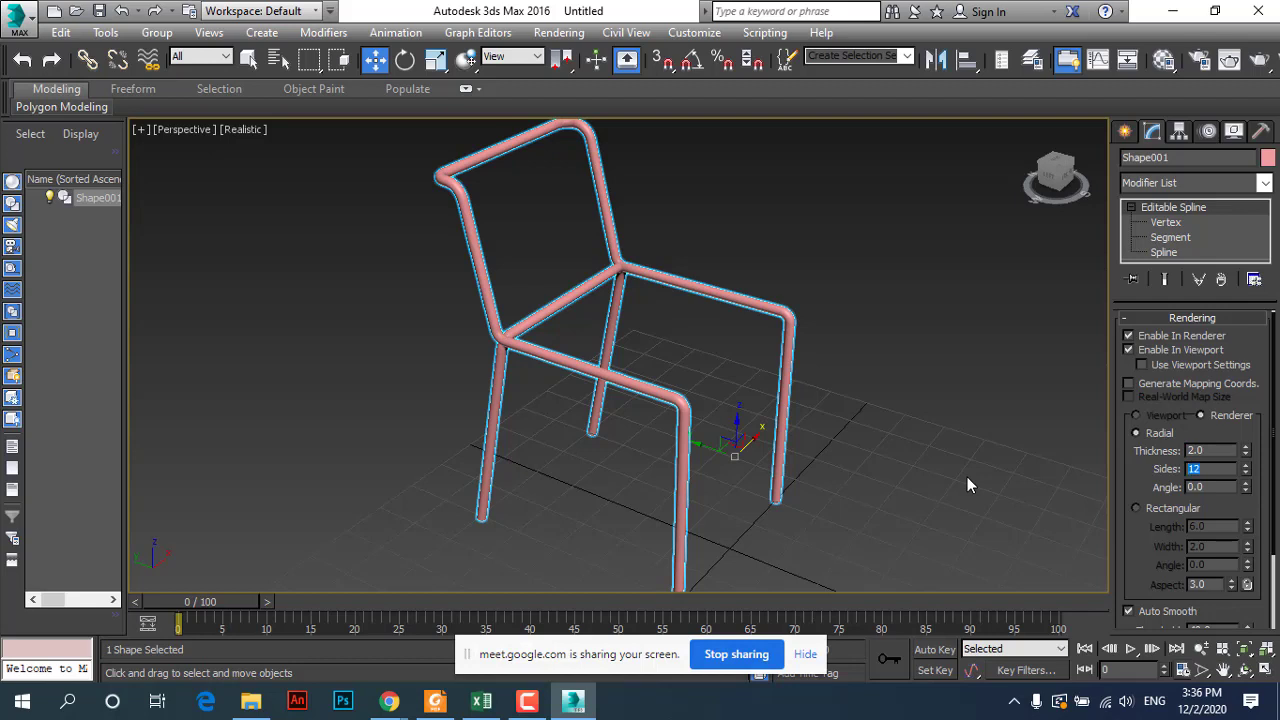
text(24)
key(Return)
Step: Change the chair frame's object colour to red
click(865, 425)
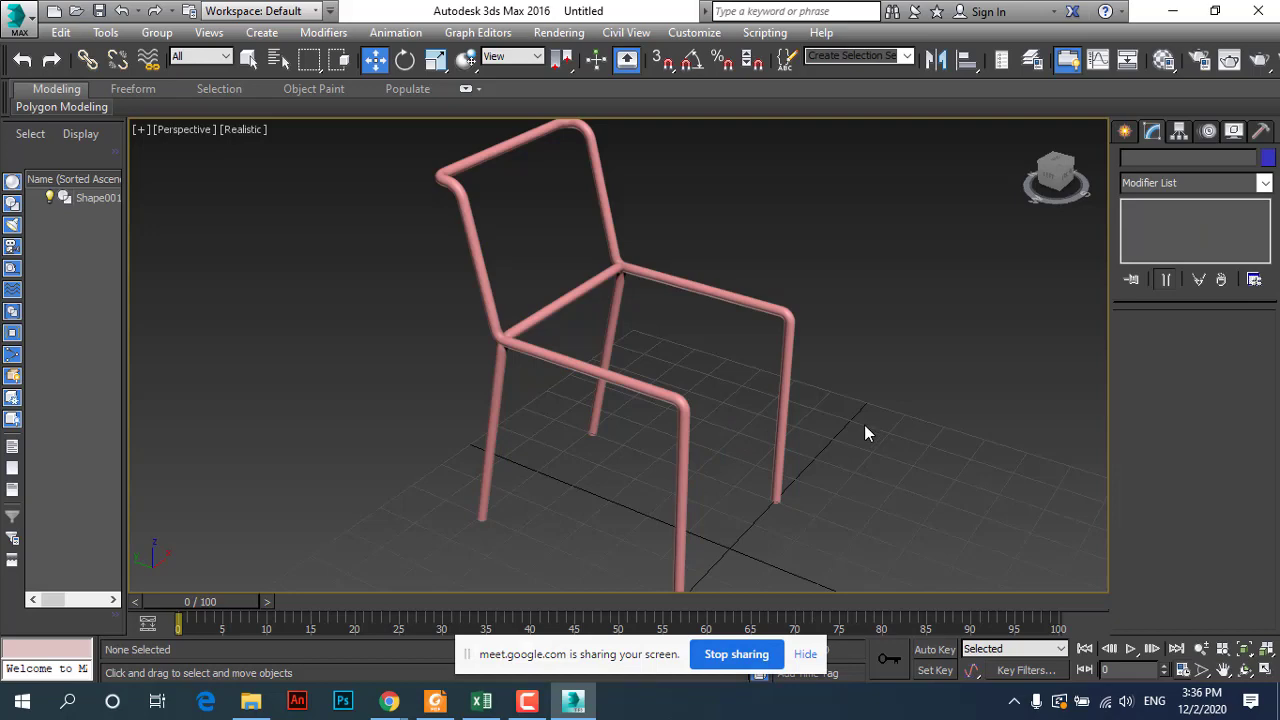
click(683, 405)
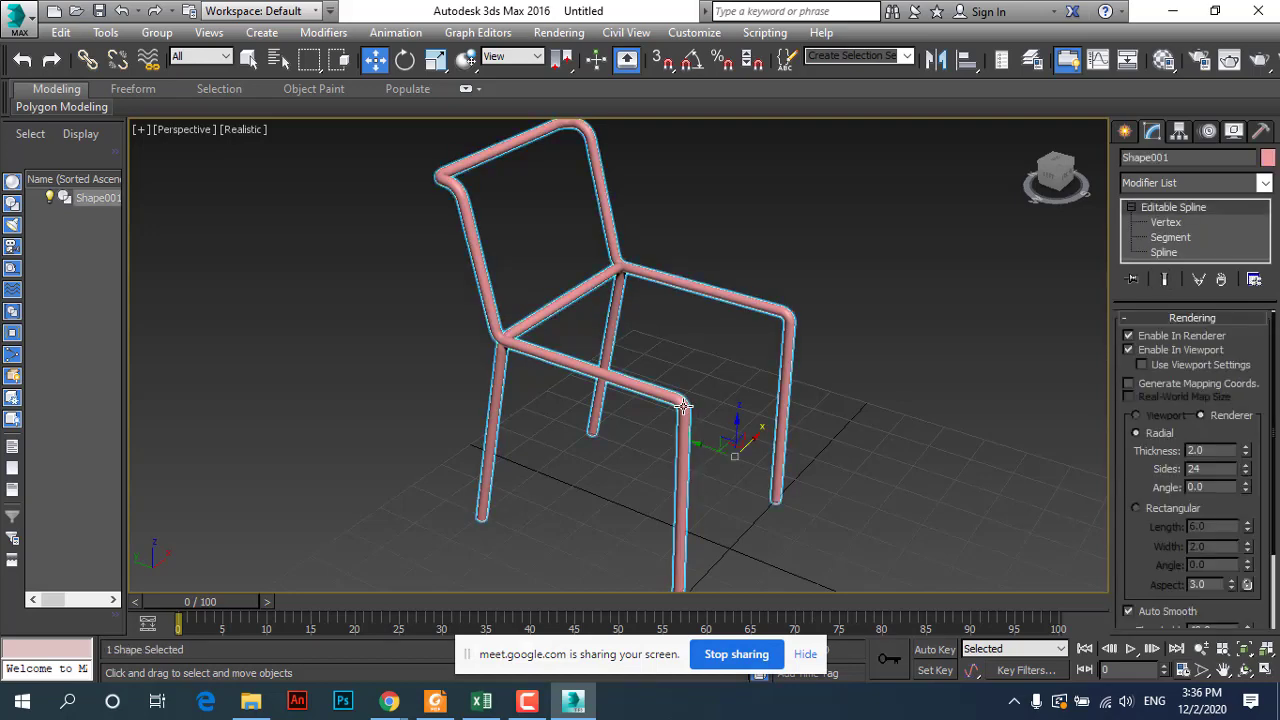
click(1267, 159)
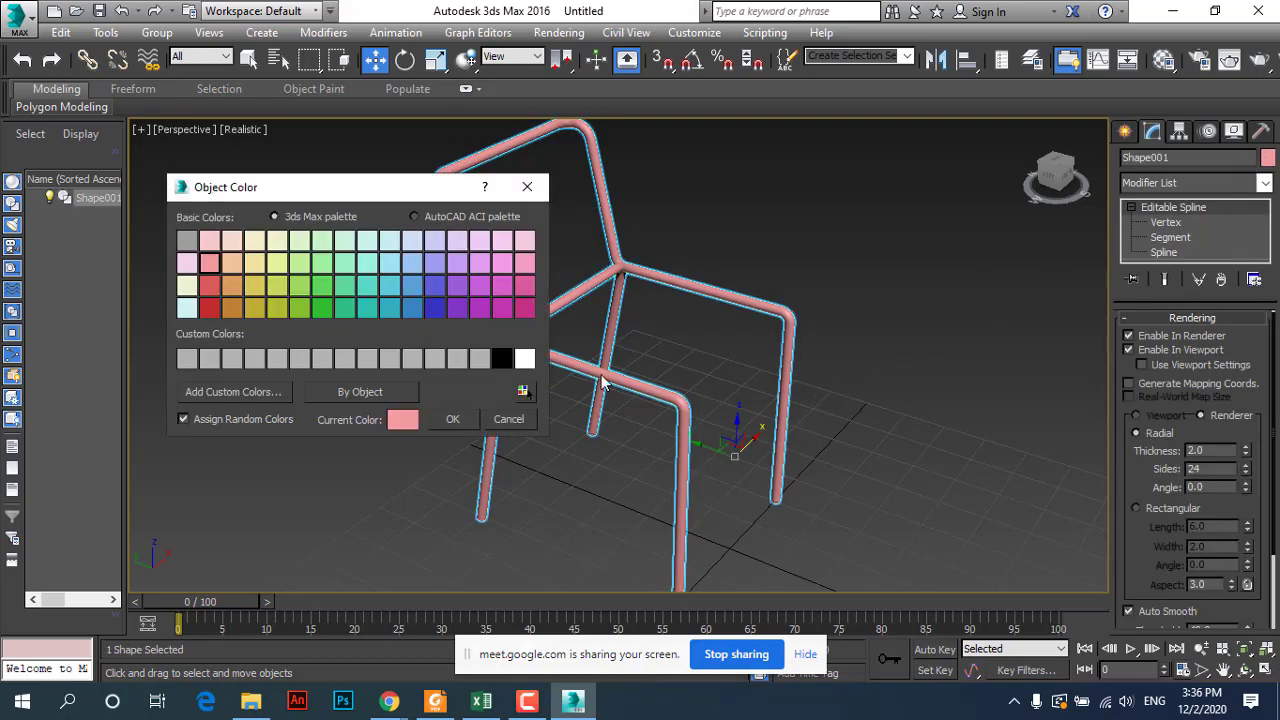
click(209, 307)
click(510, 419)
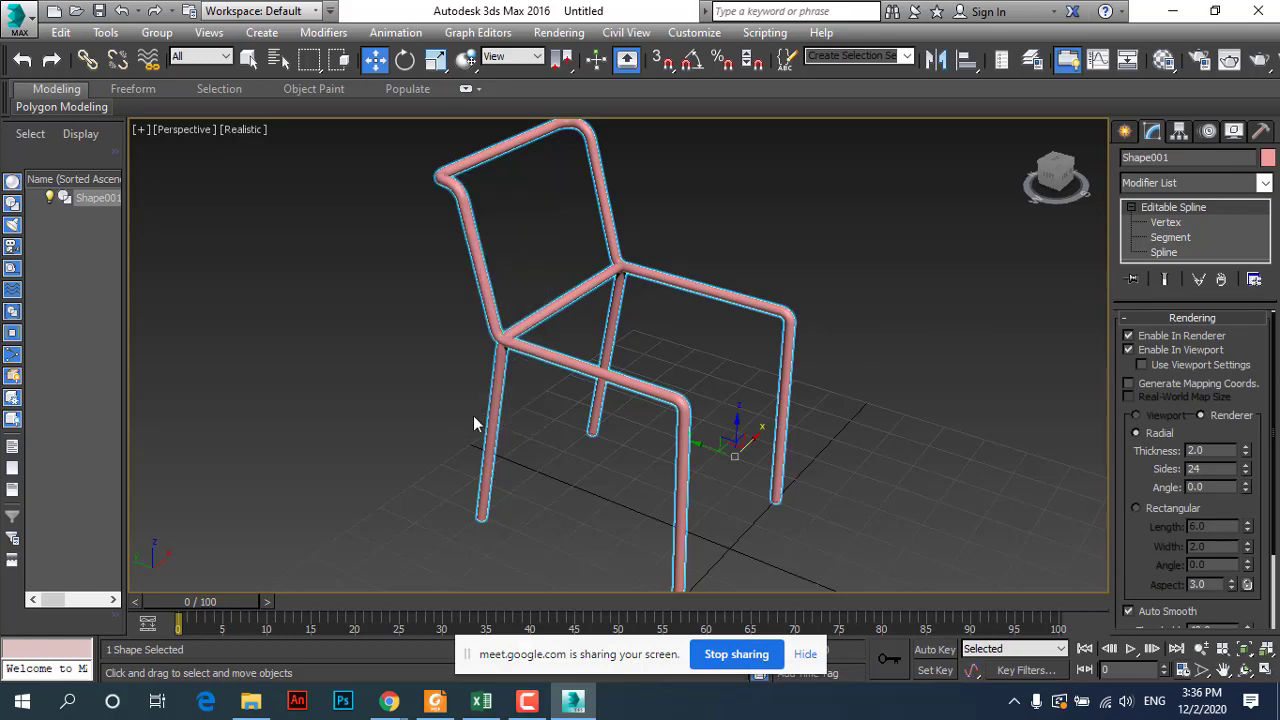
Step: Deselect and orbit around the red chair, then switch to the Lab 3 PDF in Foxit Reader
click(473, 415)
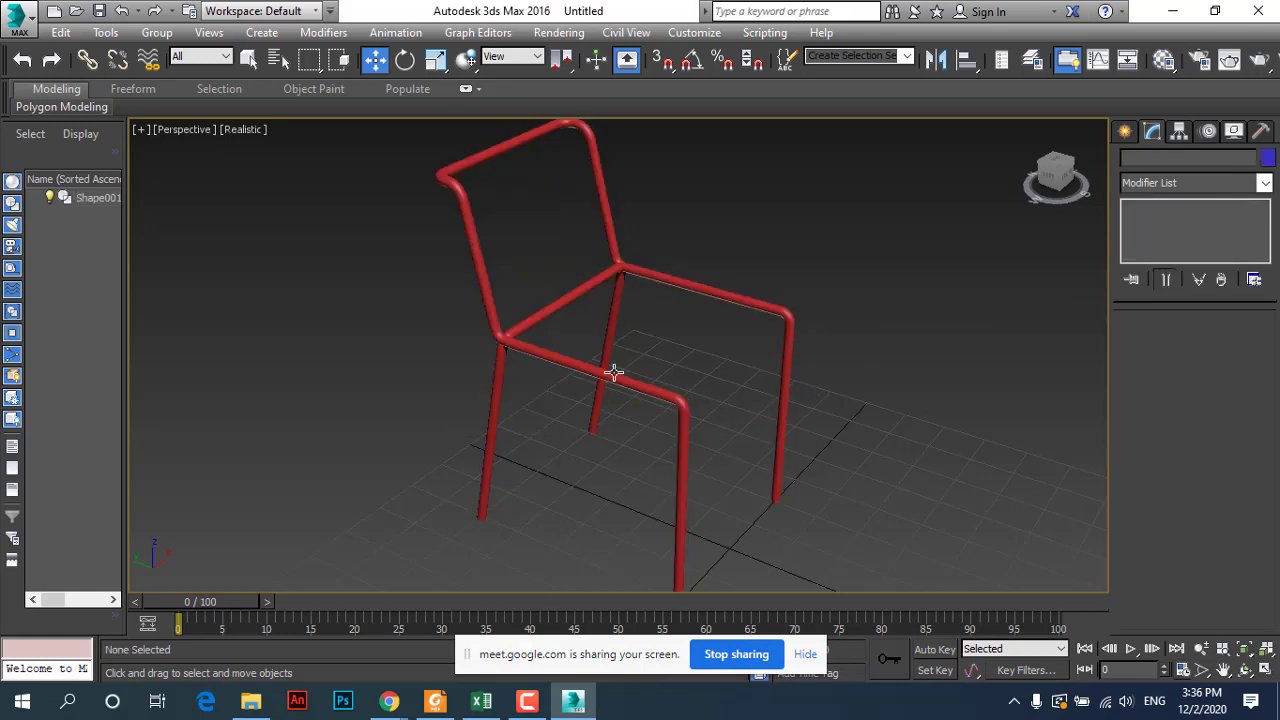
mouse_move(611, 371)
alt+middle_down()
mouse_move(314, 340)
mouse_move(471, 383)
mouse_move(623, 340)
mouse_move(535, 372)
alt+middle_up()
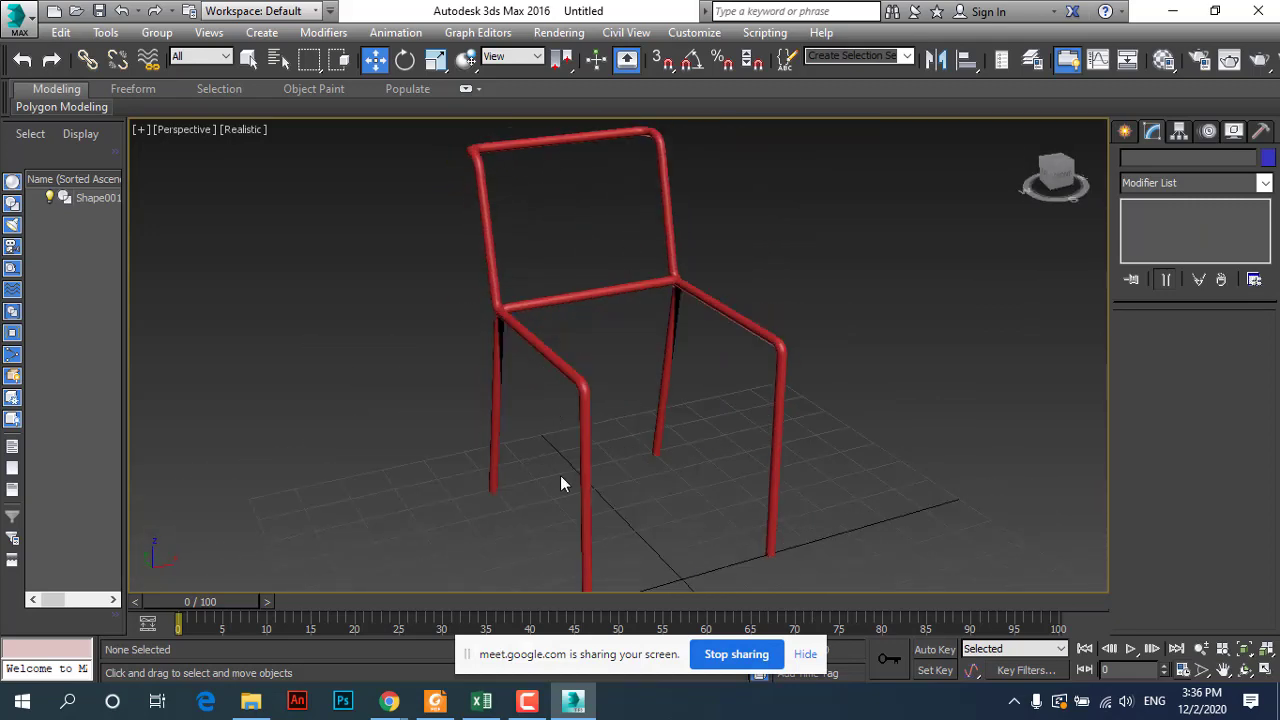
click(435, 701)
Step: Scroll the Lab 3 PDF to Bước 12, converting the Editable Spline to Editable Poly
scroll(690, 428, down, 4)
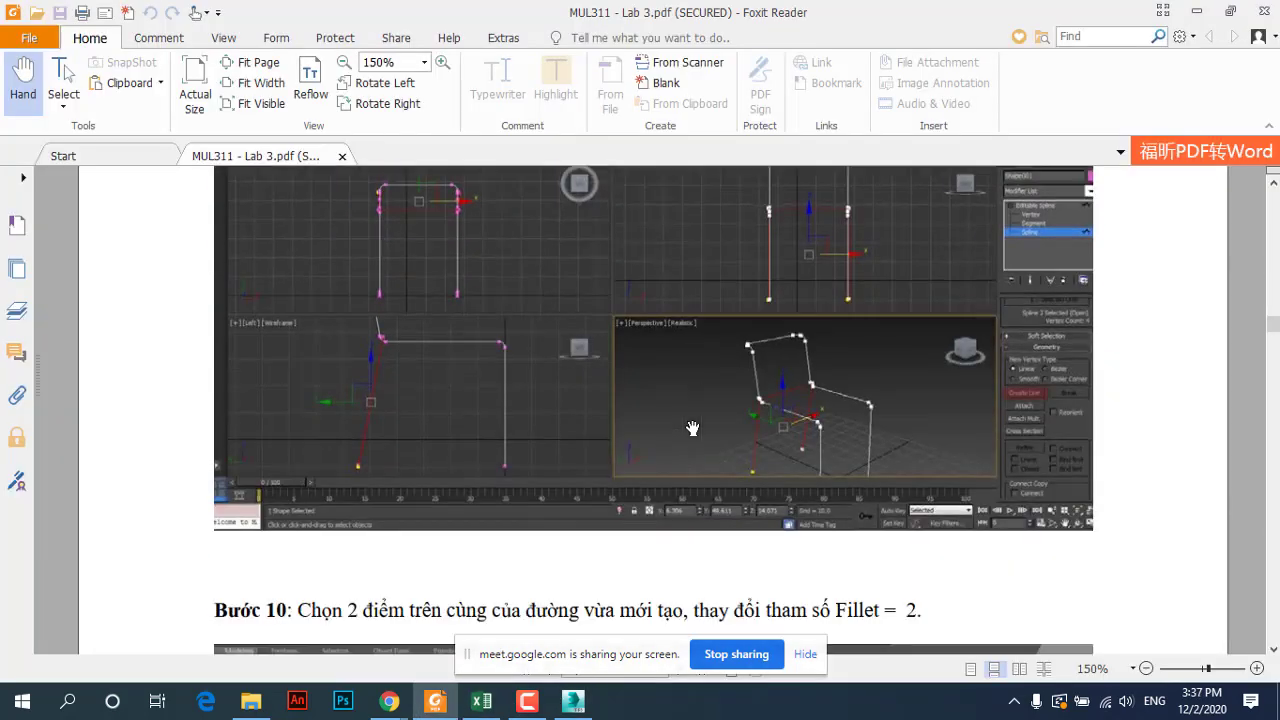
scroll(690, 428, down, 5)
scroll(690, 428, down, 3)
scroll(600, 475, down, 3)
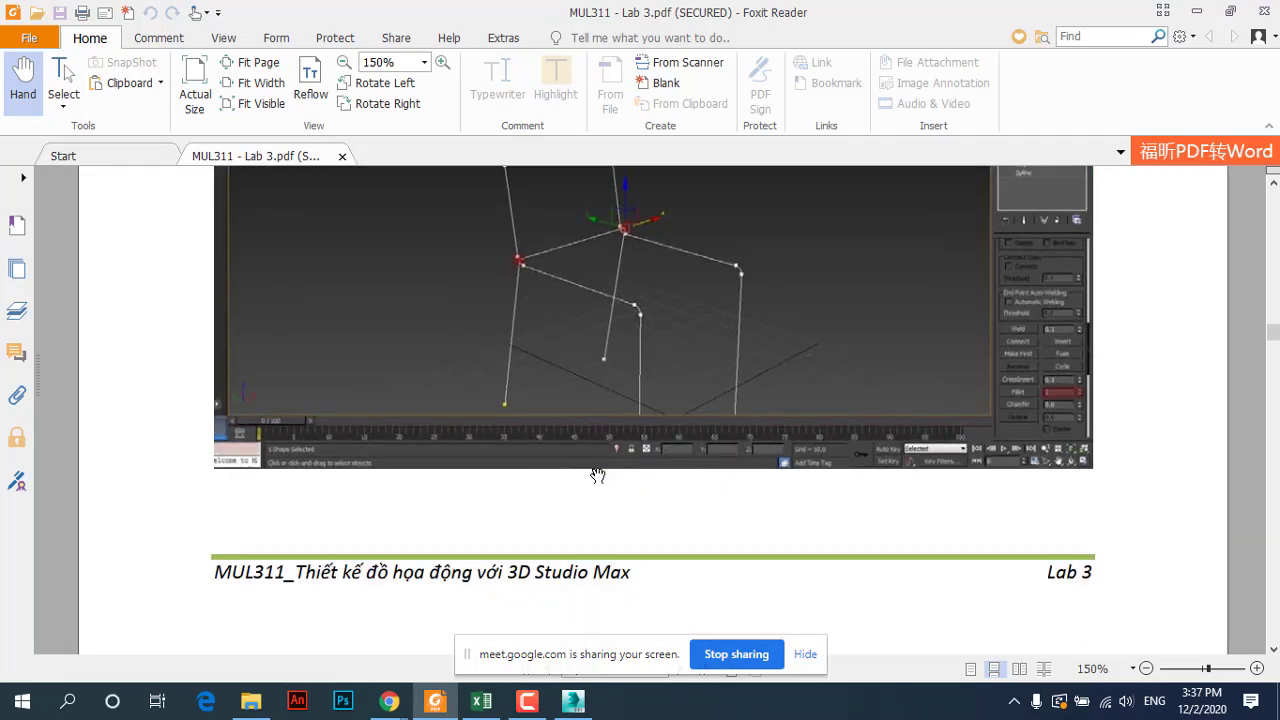
scroll(600, 475, down, 4)
scroll(600, 475, down, 8)
scroll(600, 475, down, 2)
scroll(864, 470, down, 5)
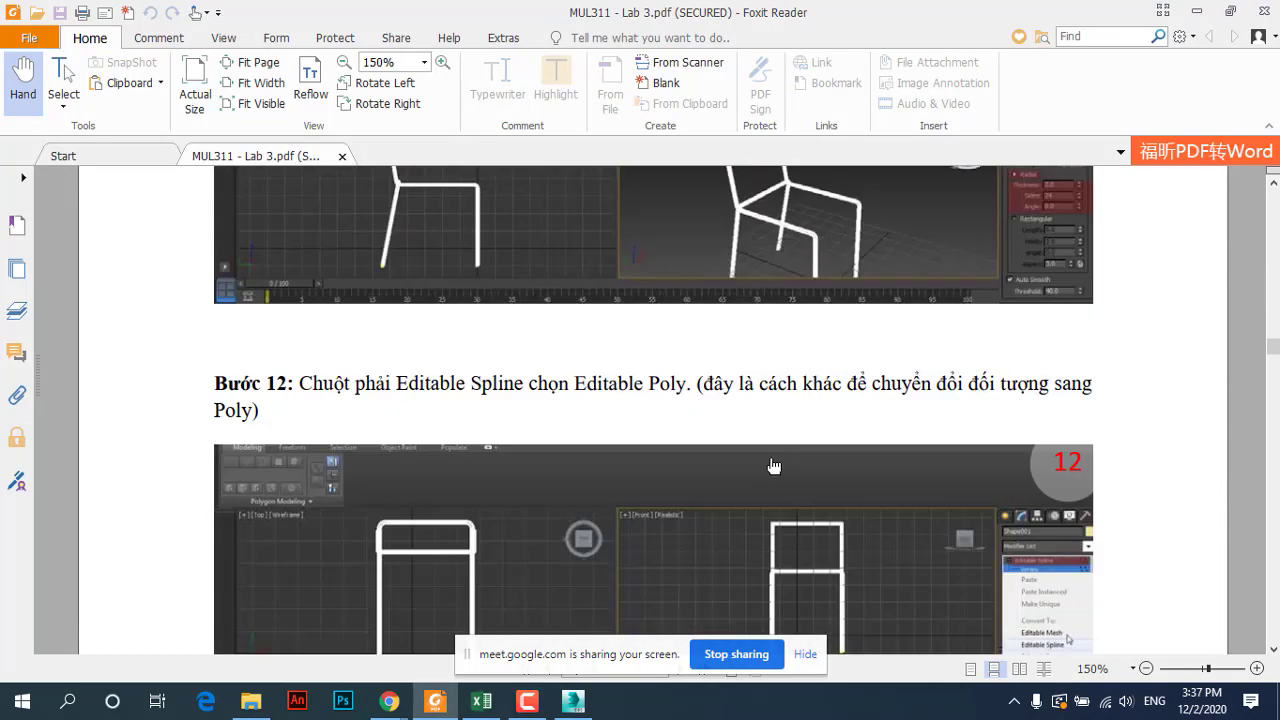
scroll(771, 463, down, 4)
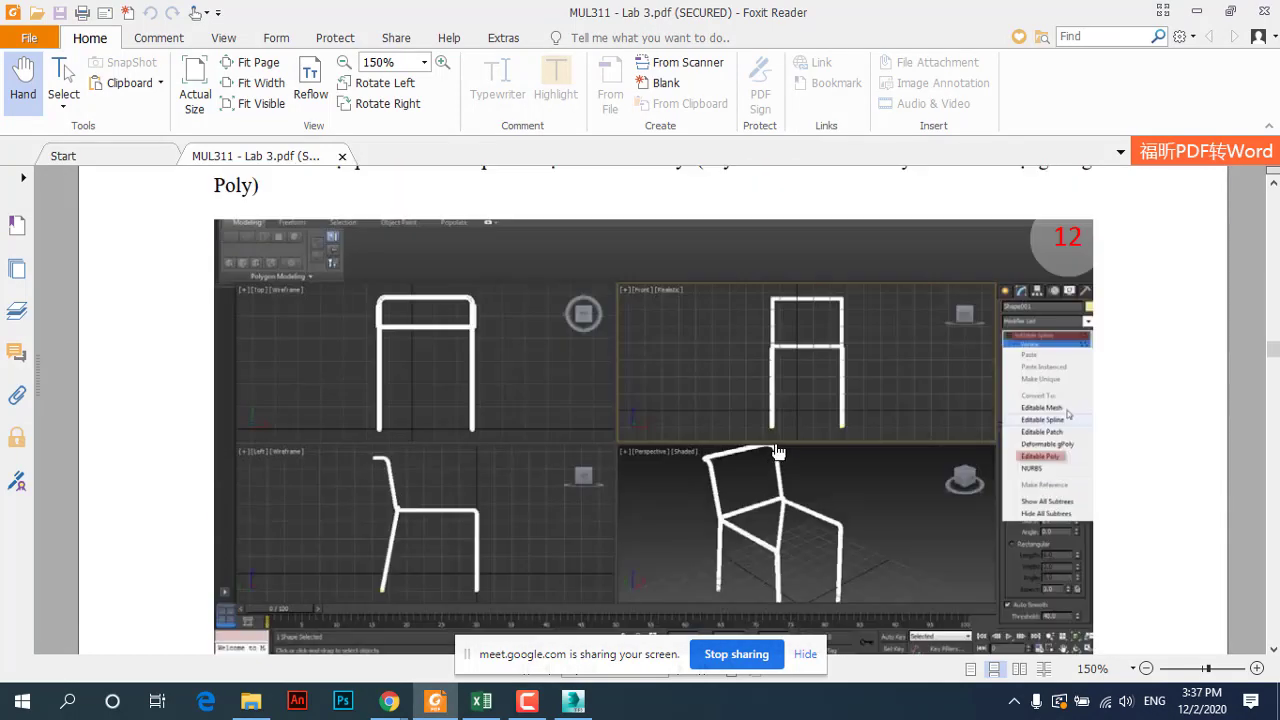
scroll(778, 453, down, 4)
scroll(778, 445, up, 1)
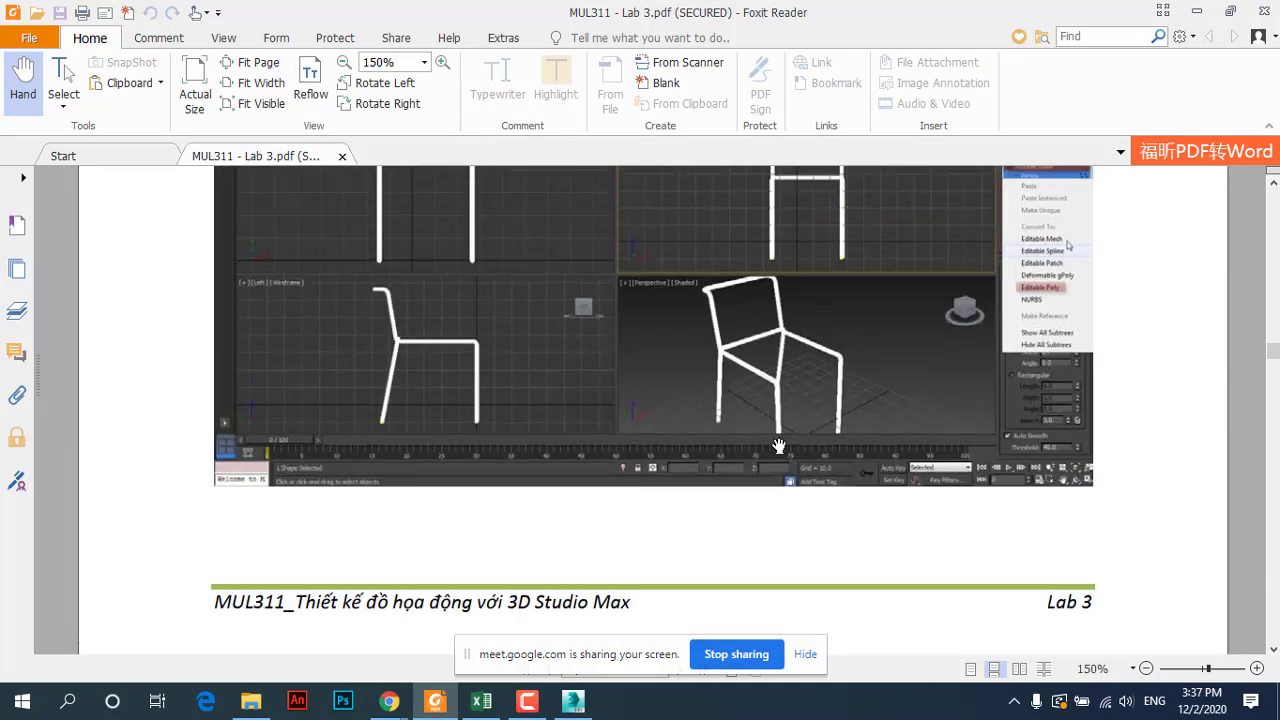
scroll(778, 445, up, 1)
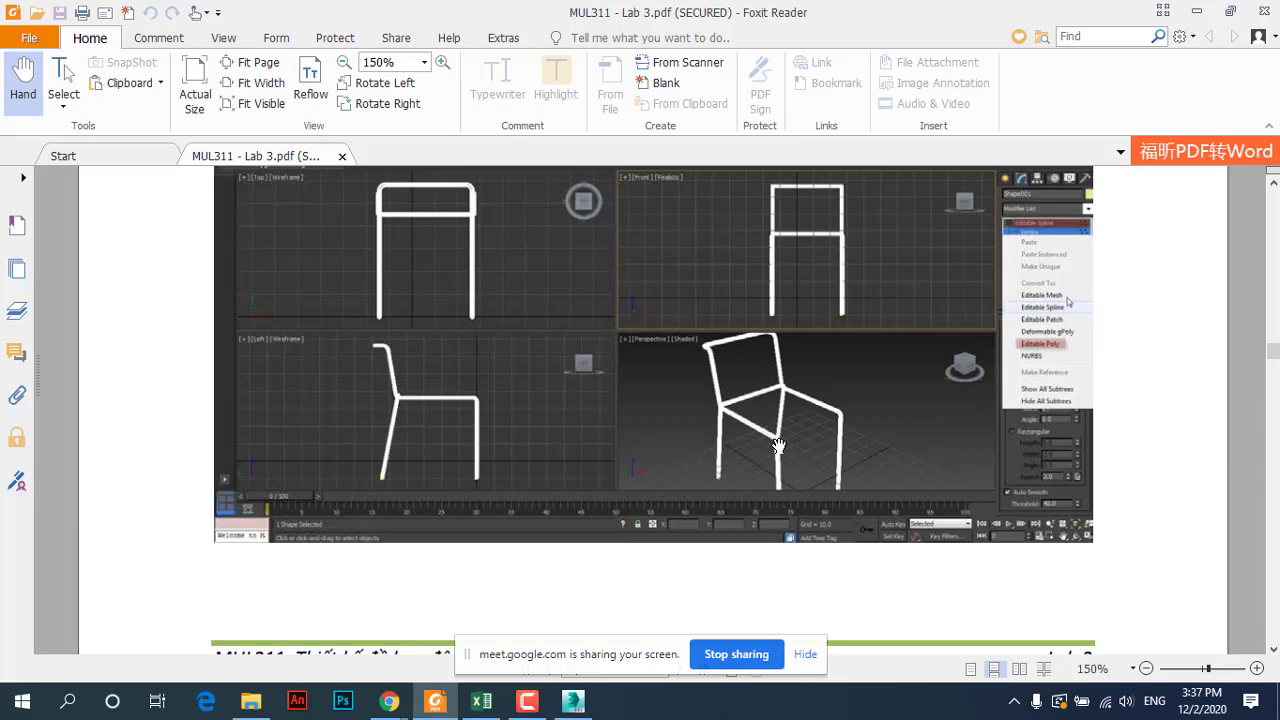
scroll(587, 426, up, 4)
scroll(564, 374, up, 1)
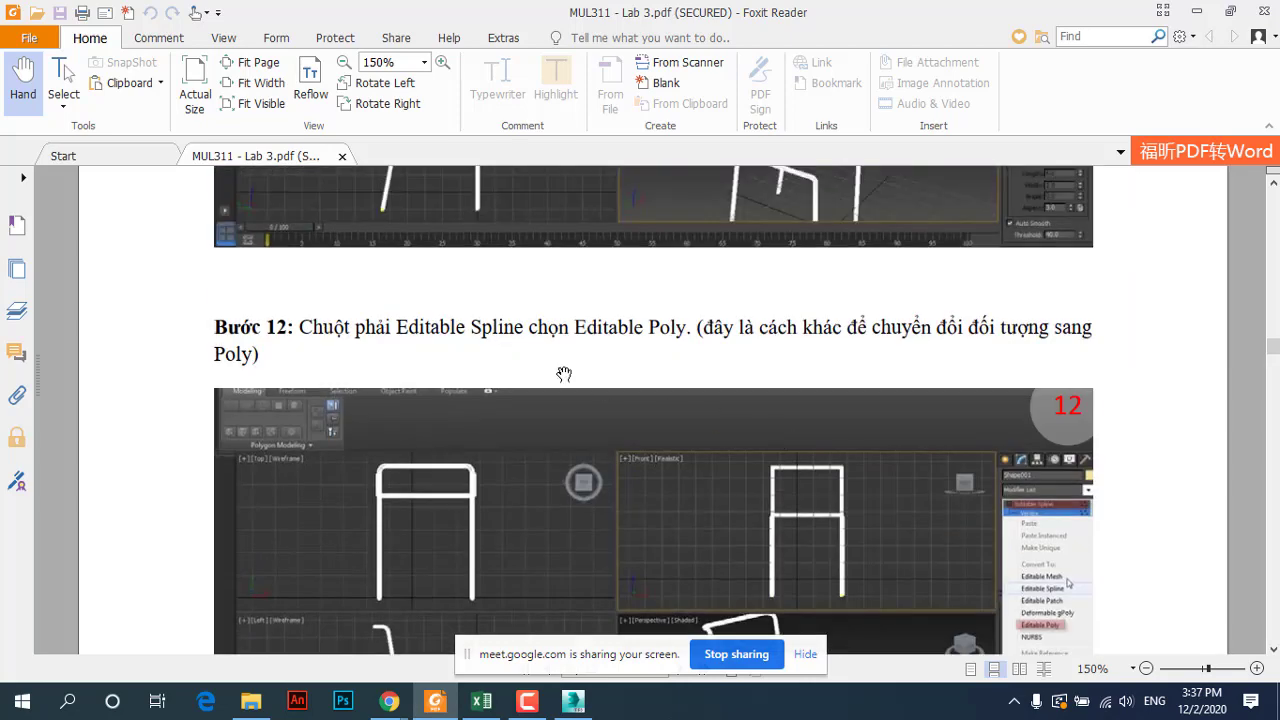
scroll(564, 374, up, 2)
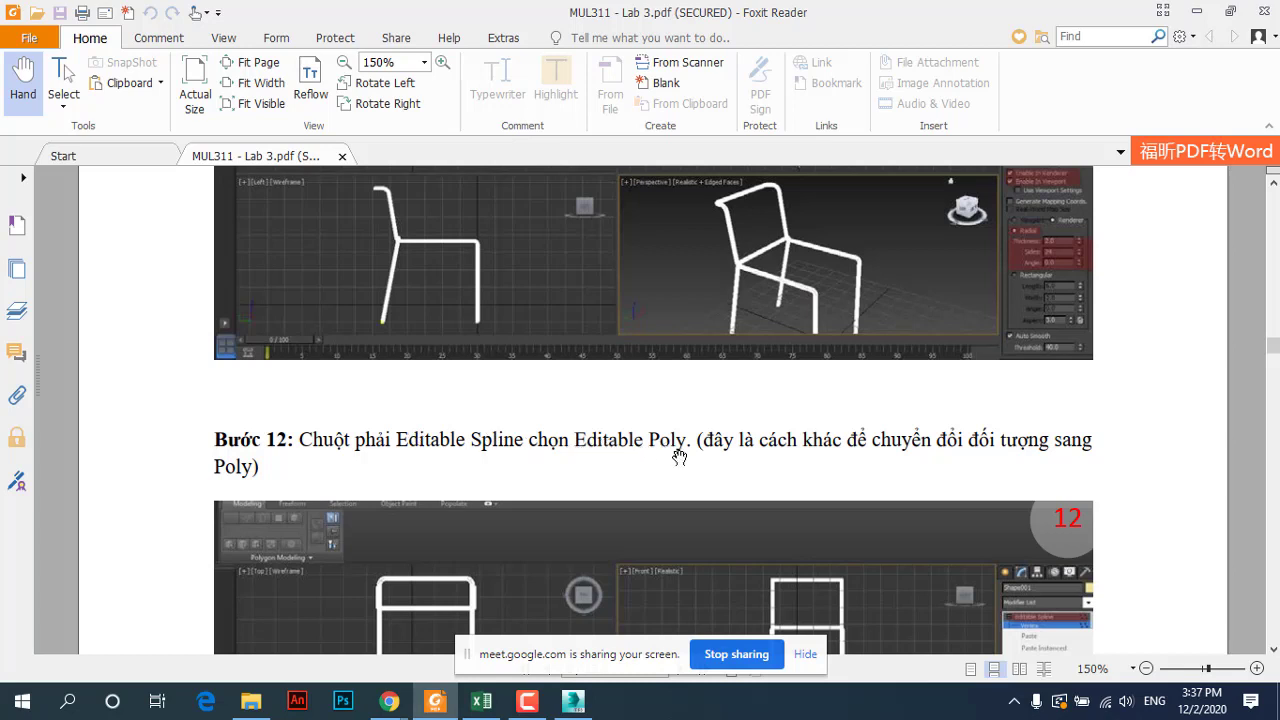
Step: Scroll the Lab 3 handout from Step 12 down to Step 14's rectangle (Length 2.2, Width 43.2, Corner Radius 1)
scroll(680, 455, down, 1)
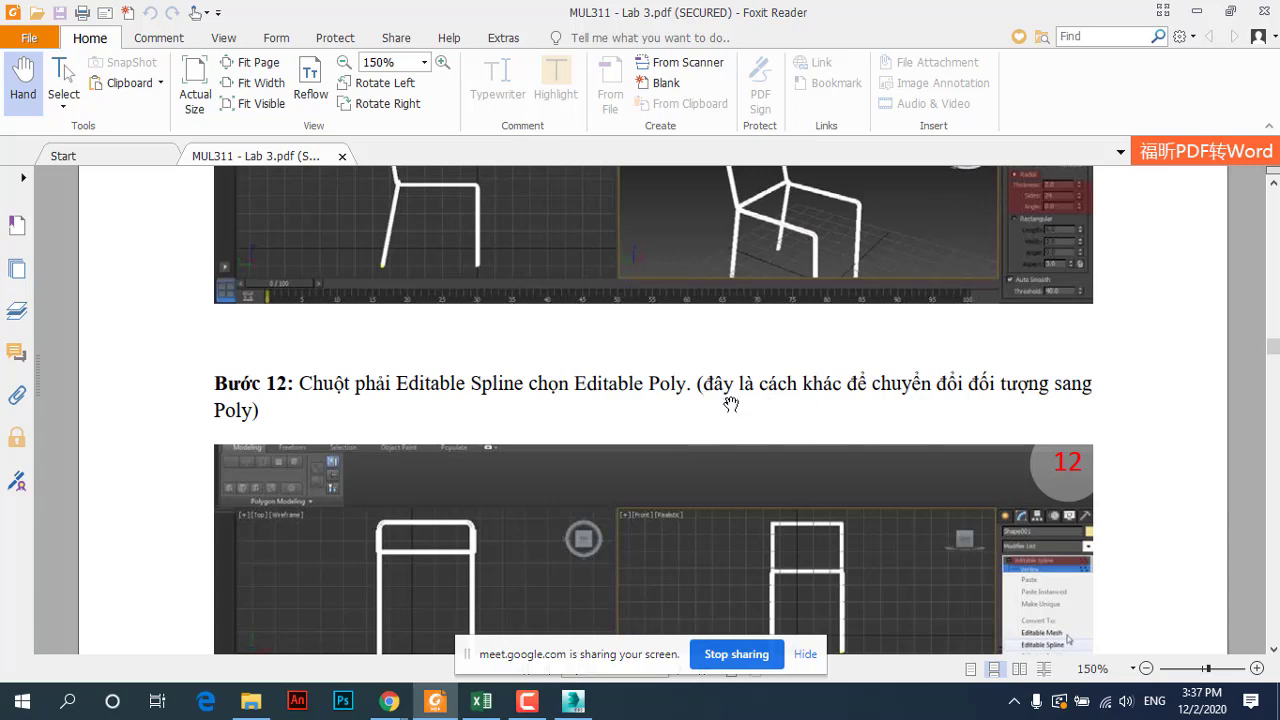
scroll(731, 404, down, 3)
scroll(728, 410, down, 2)
scroll(726, 416, down, 1)
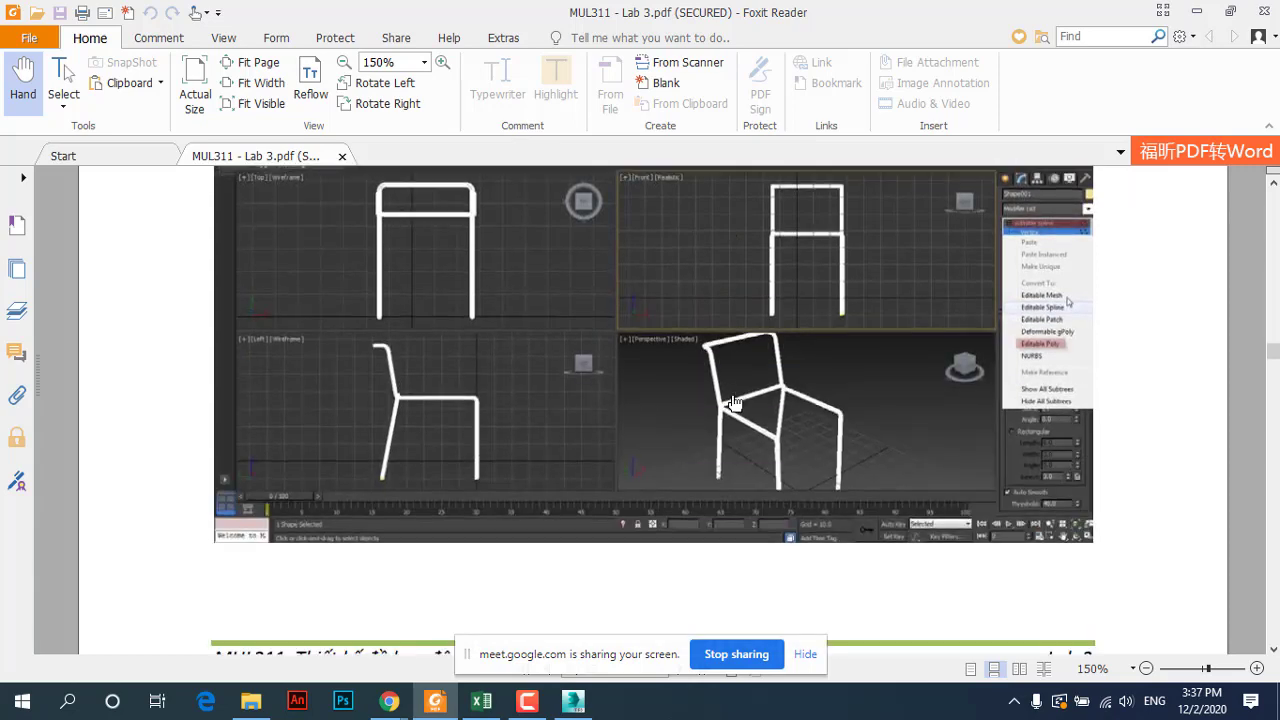
scroll(725, 420, down, 4)
scroll(724, 423, down, 8)
scroll(724, 425, down, 3)
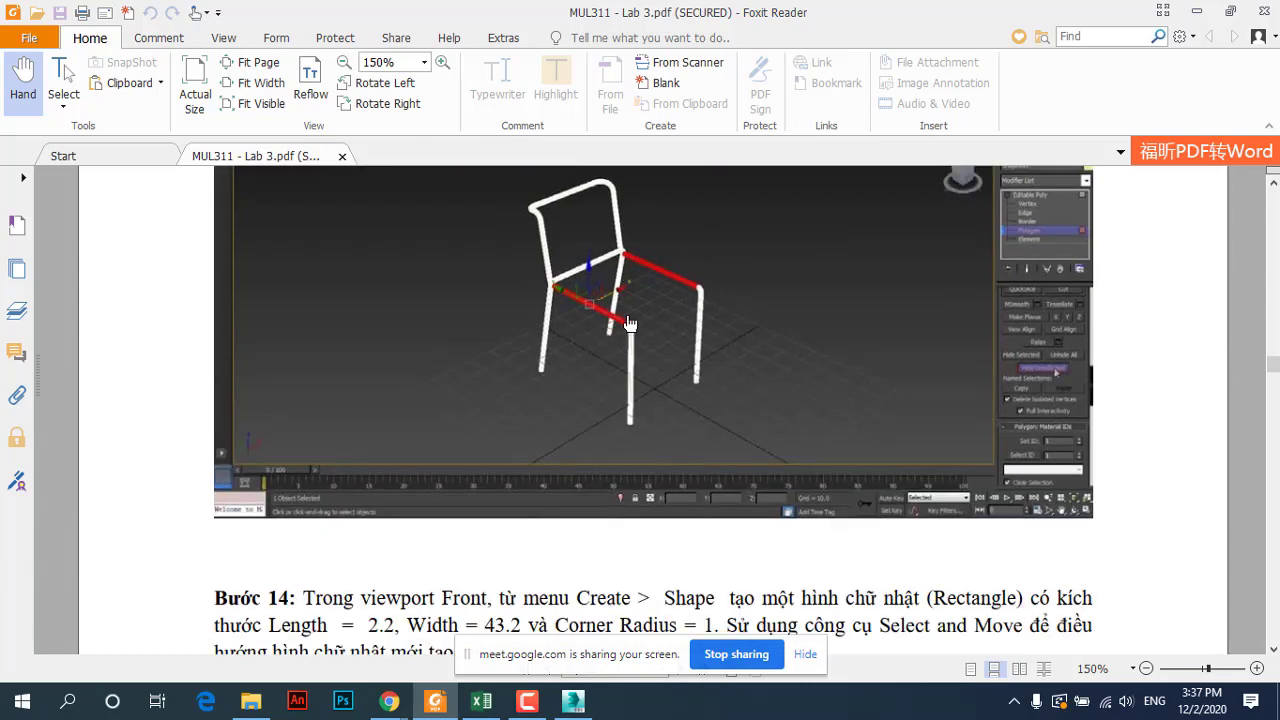
scroll(628, 330, down, 1)
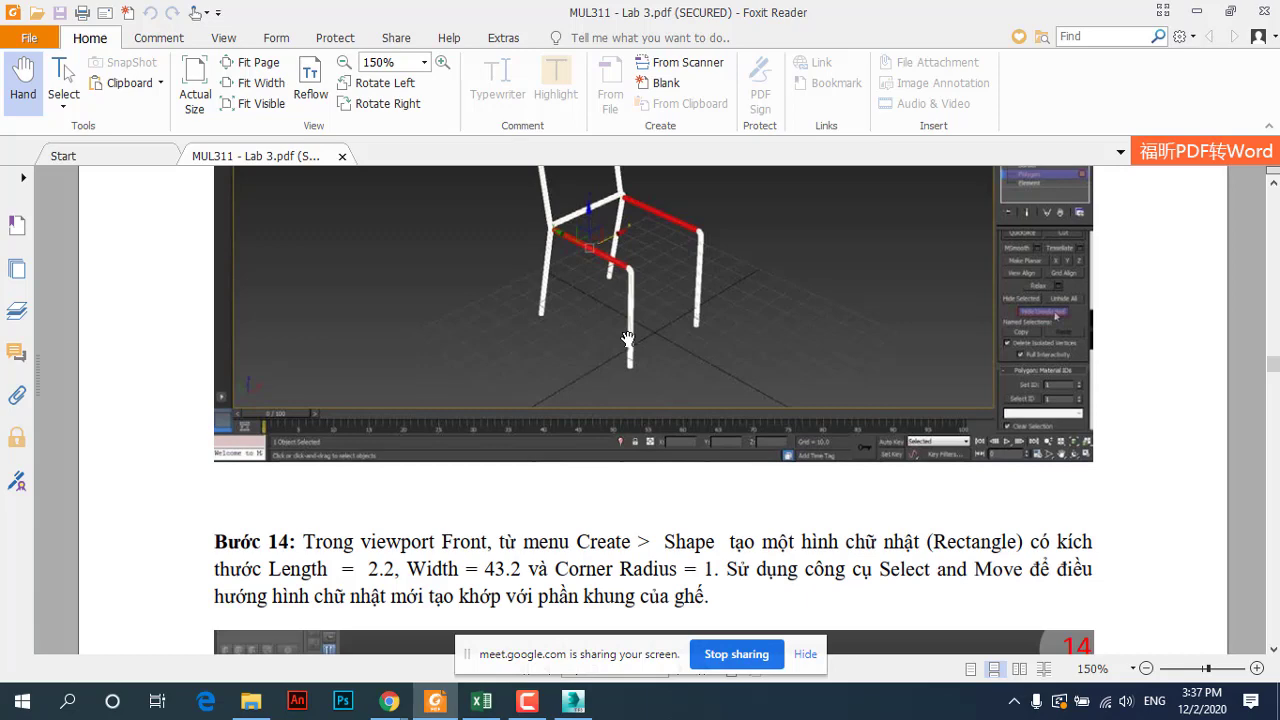
Step: Back in 3ds Max, add an Edit Poly modifier to the chair frame Shape001
click(573, 703)
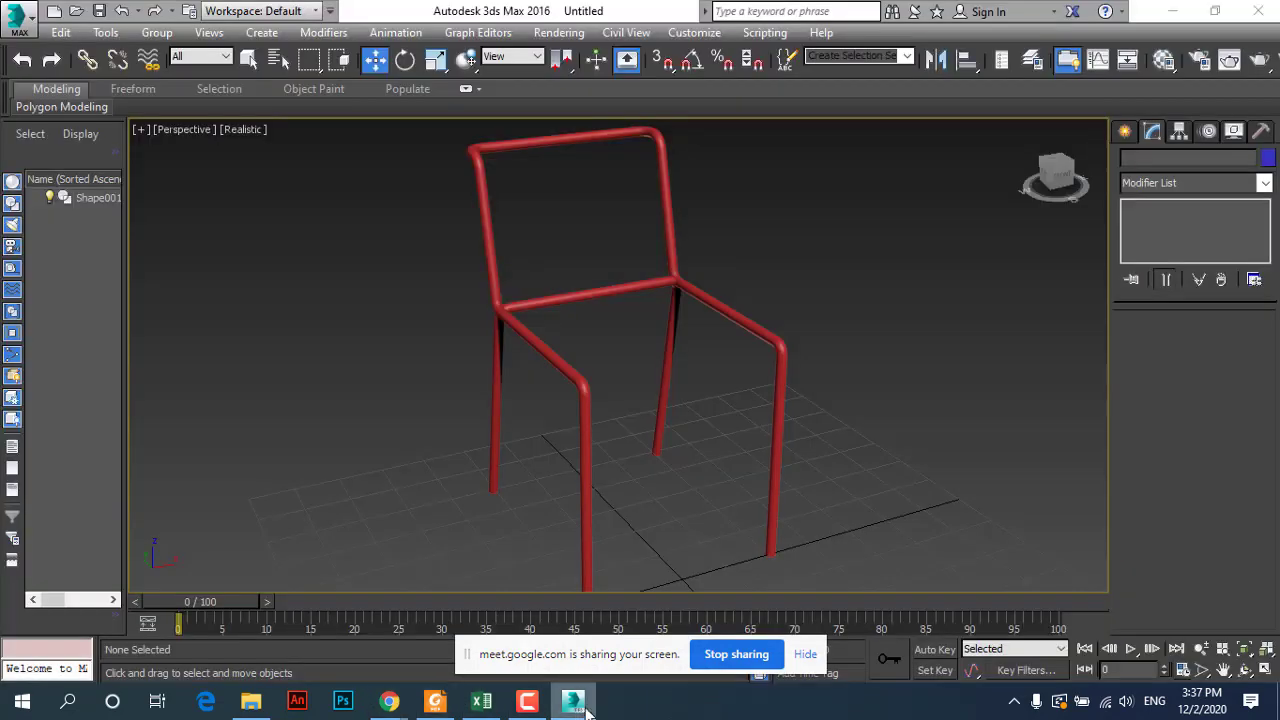
click(778, 398)
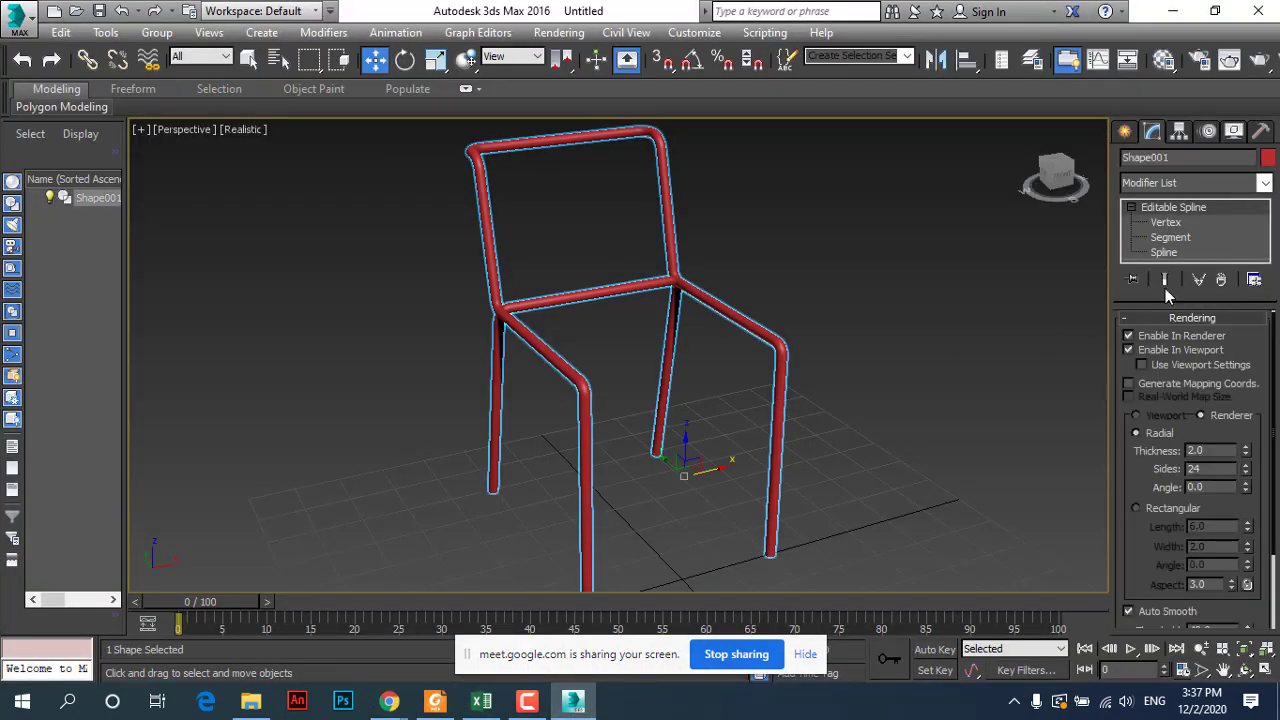
click(1131, 207)
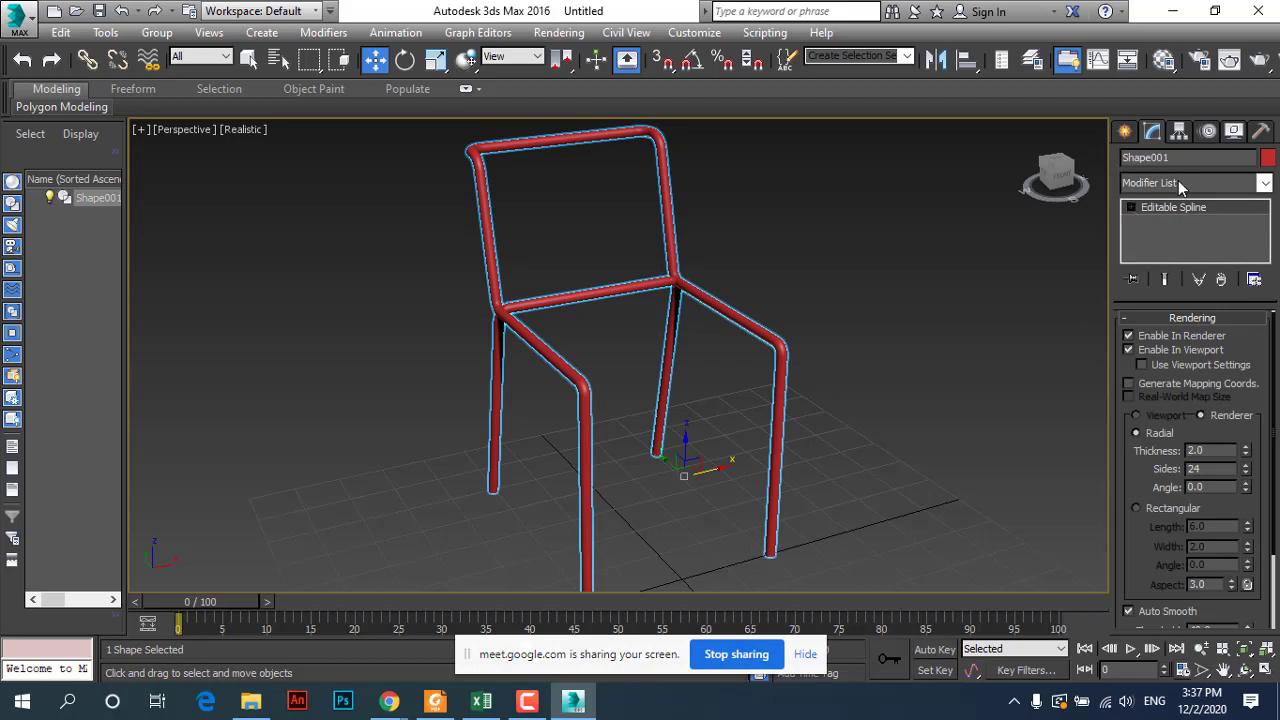
click(1181, 185)
key(e)
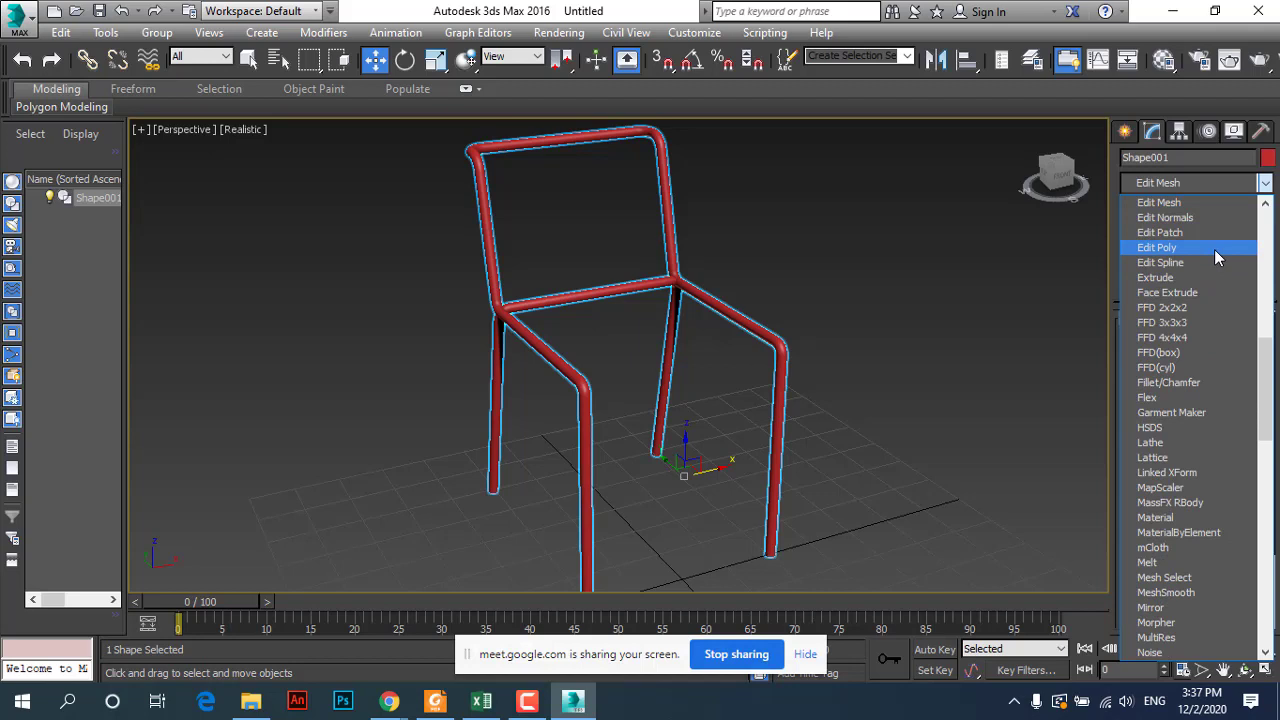
click(1214, 249)
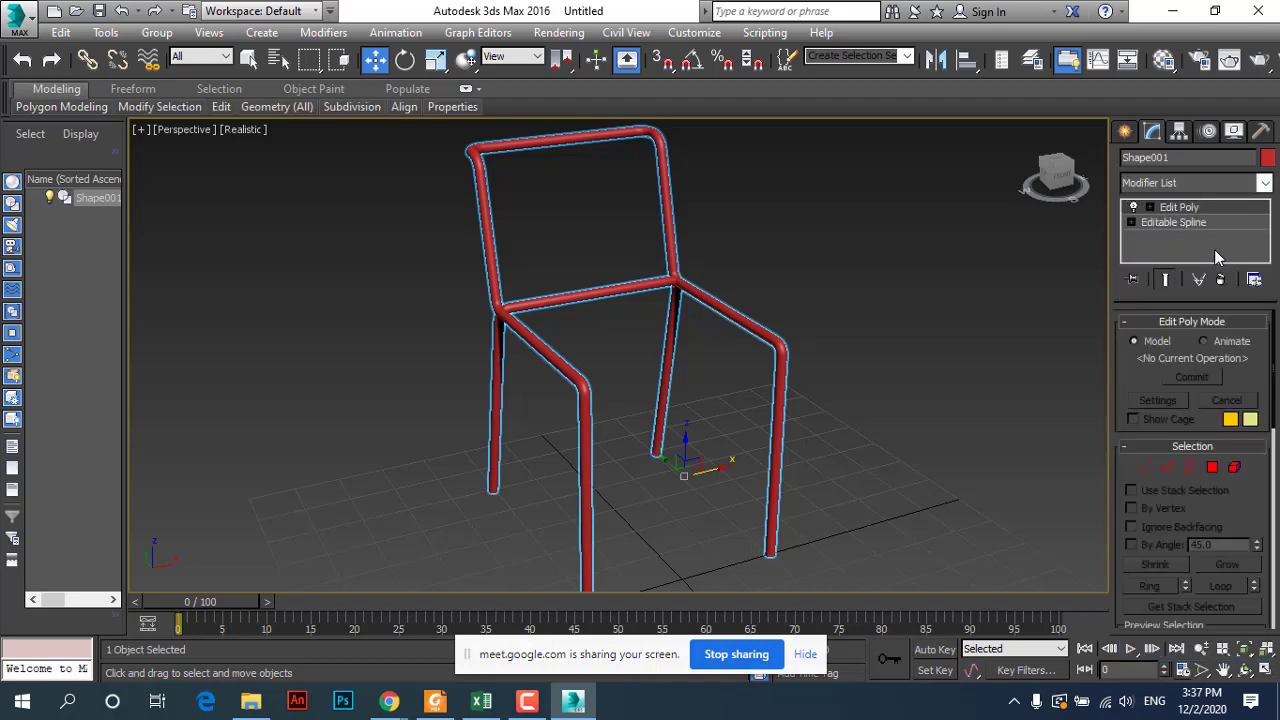
Step: At Polygon level, select the armrest and front seat rails, try raising them, then undo
click(1148, 206)
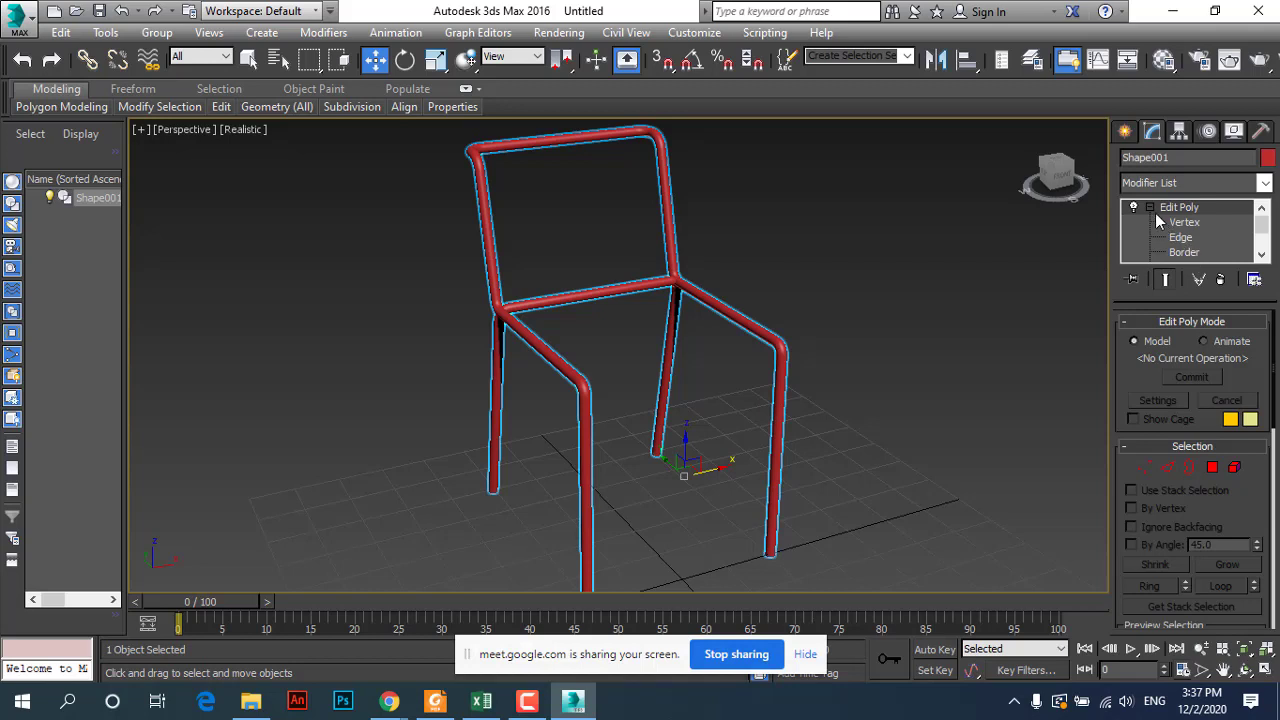
click(1158, 218)
click(1150, 207)
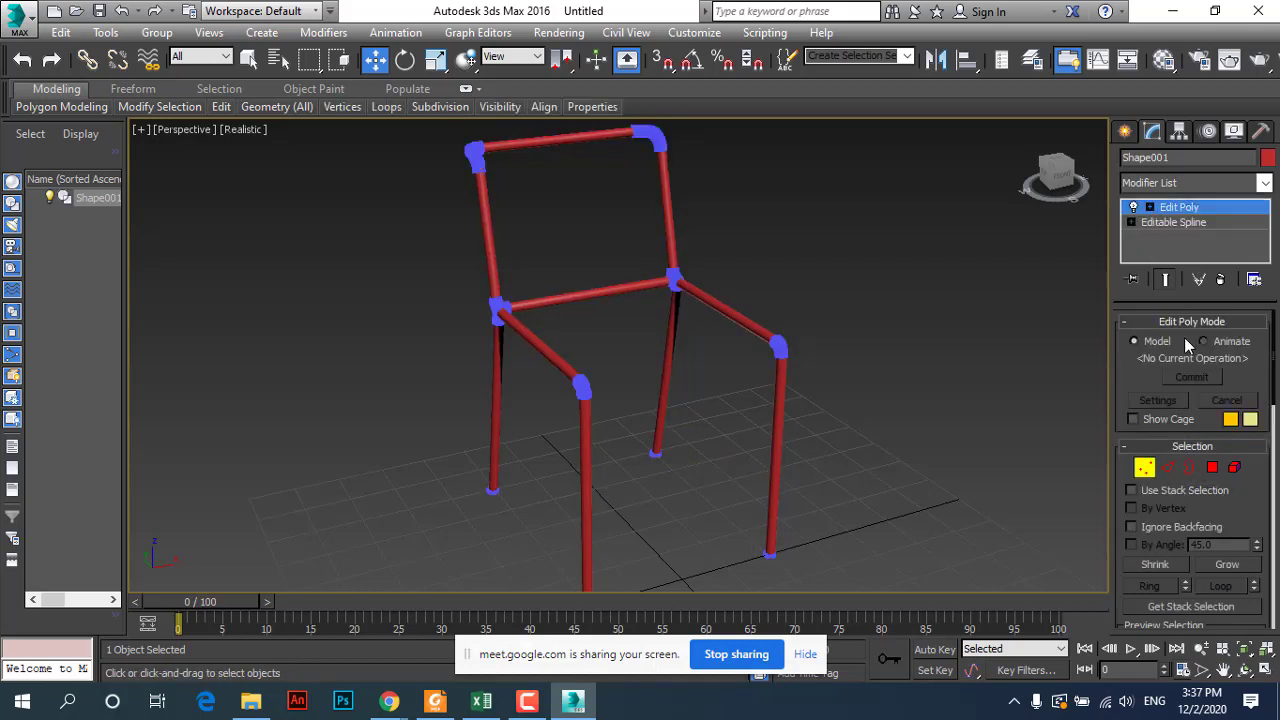
click(1212, 468)
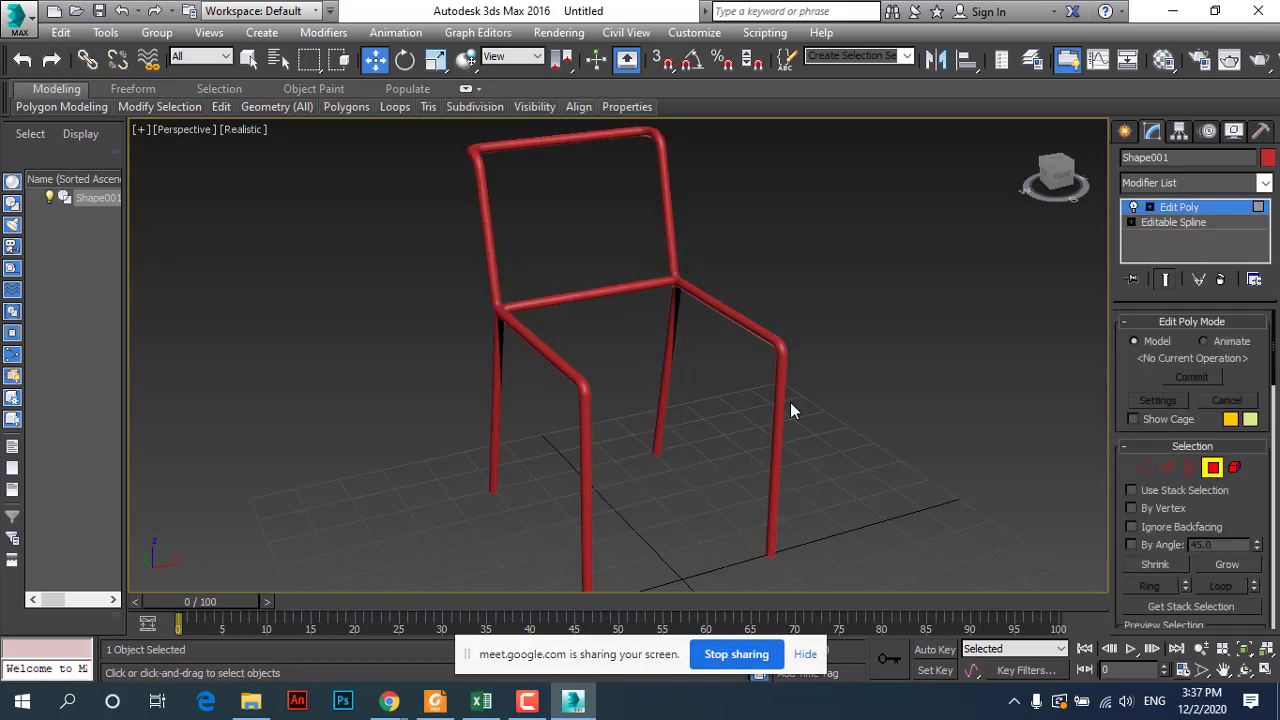
click(742, 324)
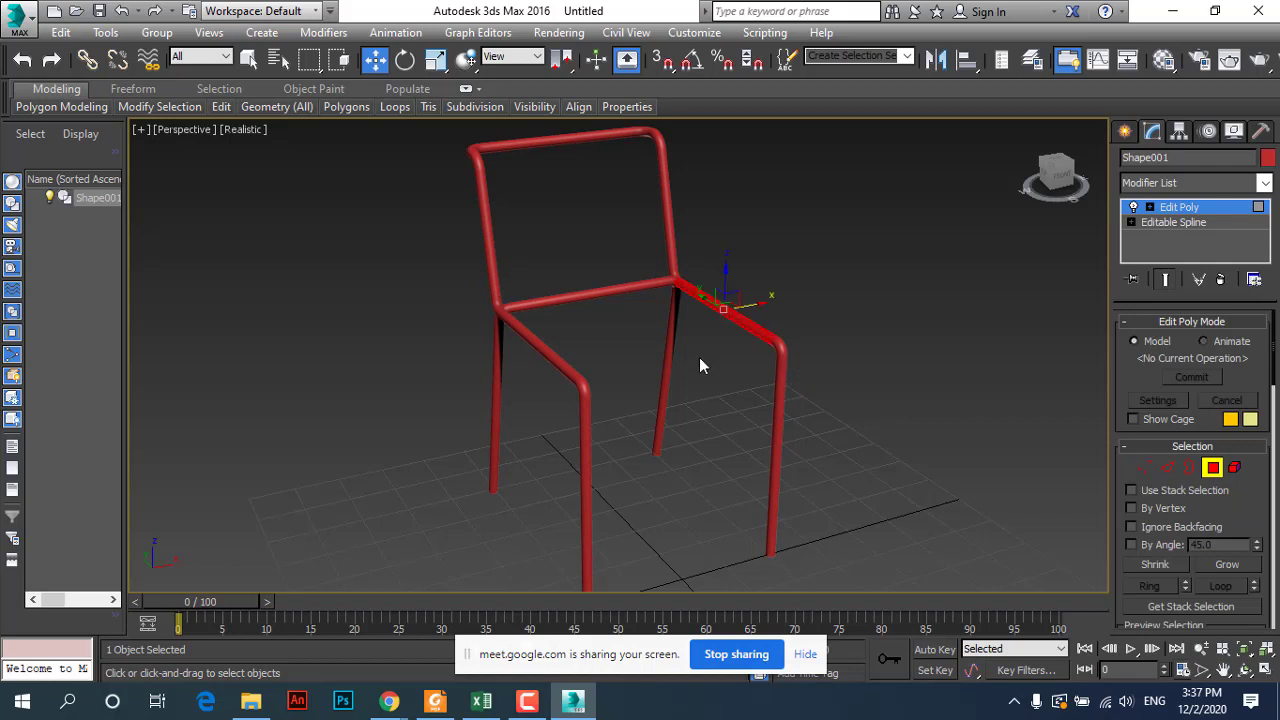
alt+middle_drag(617, 427, 650, 429)
ctrl+click(679, 424)
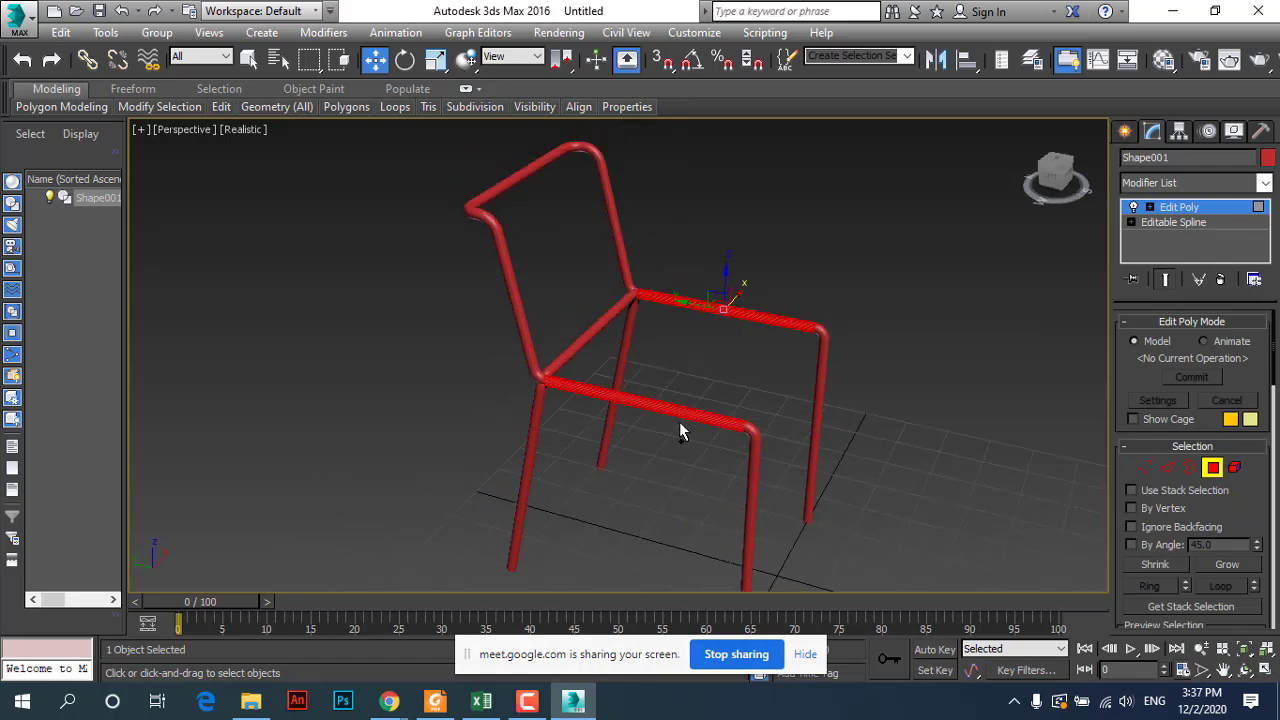
drag(726, 268, 731, 168)
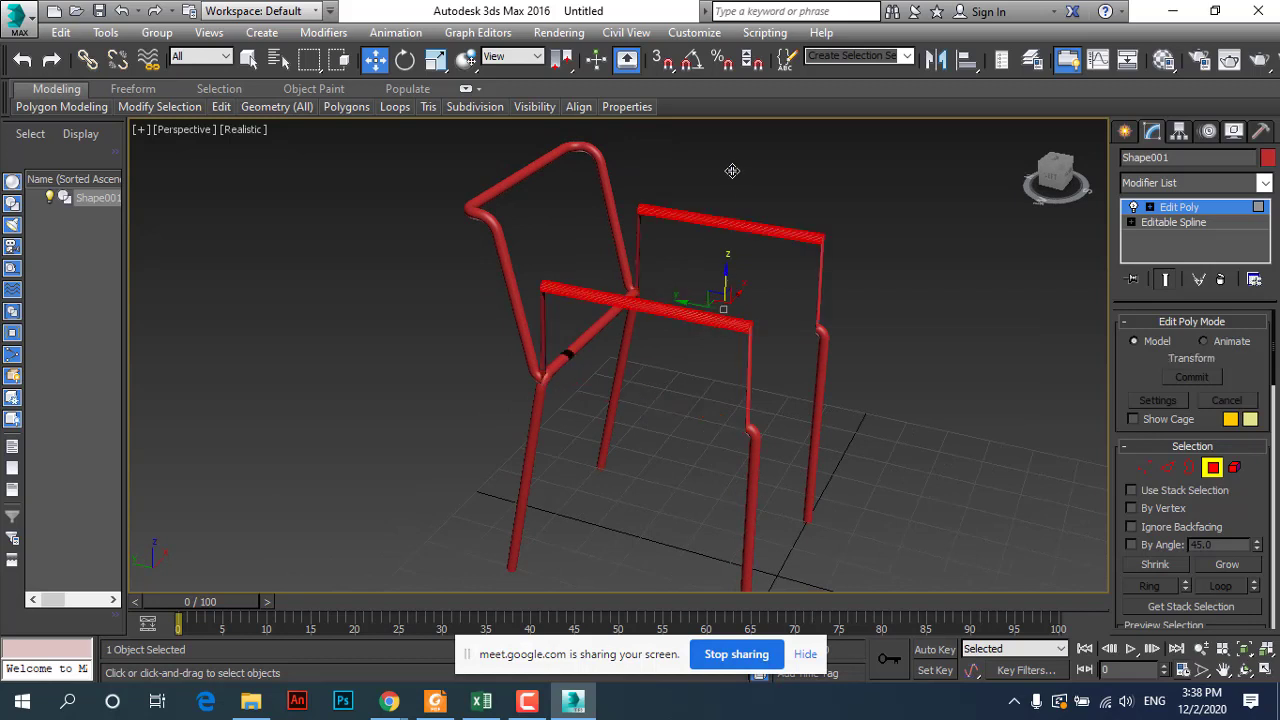
key(ctrl+z)
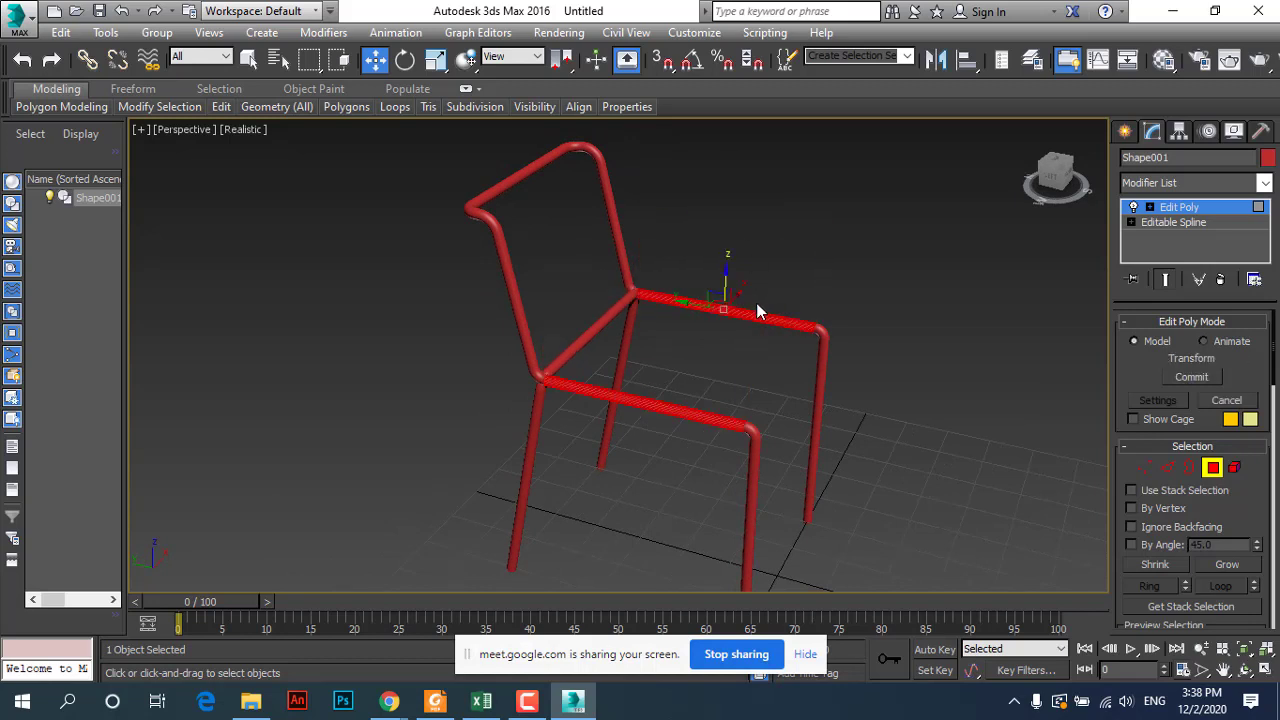
Step: Select the lower and upper horizontal side rail polygons together
click(708, 448)
alt+middle_drag(677, 491, 645, 368)
click(662, 394)
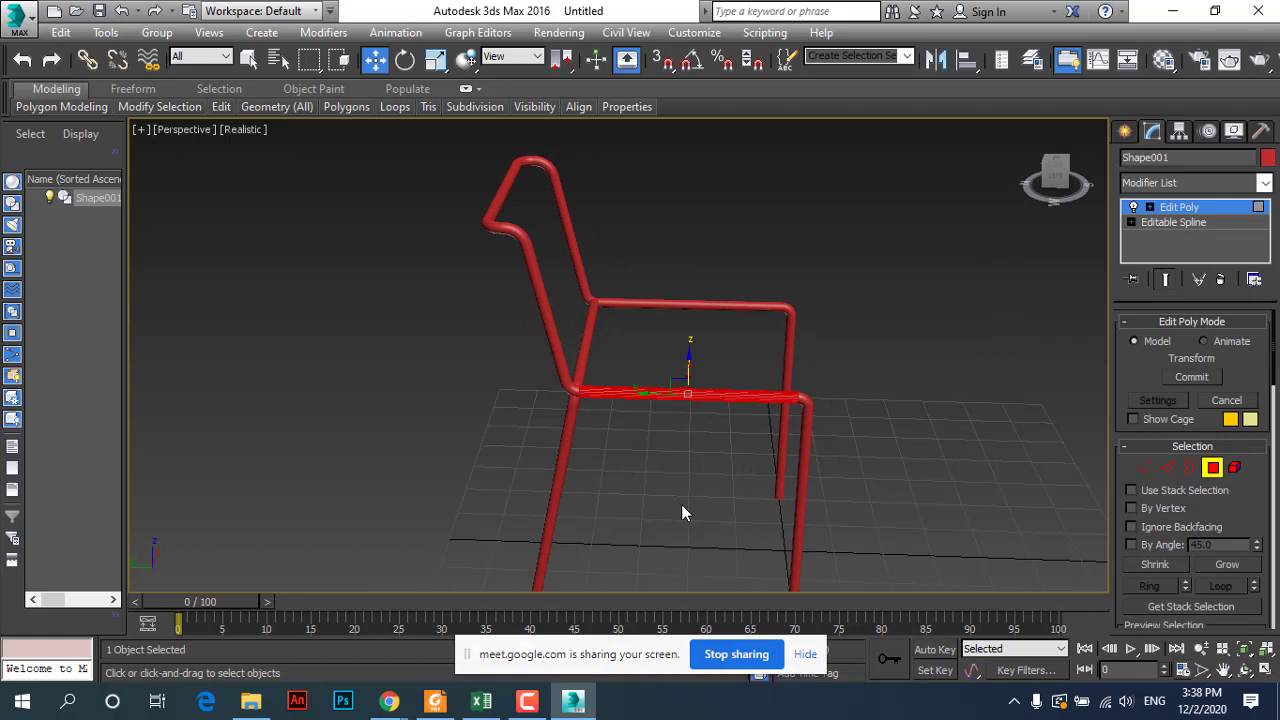
ctrl+click(680, 303)
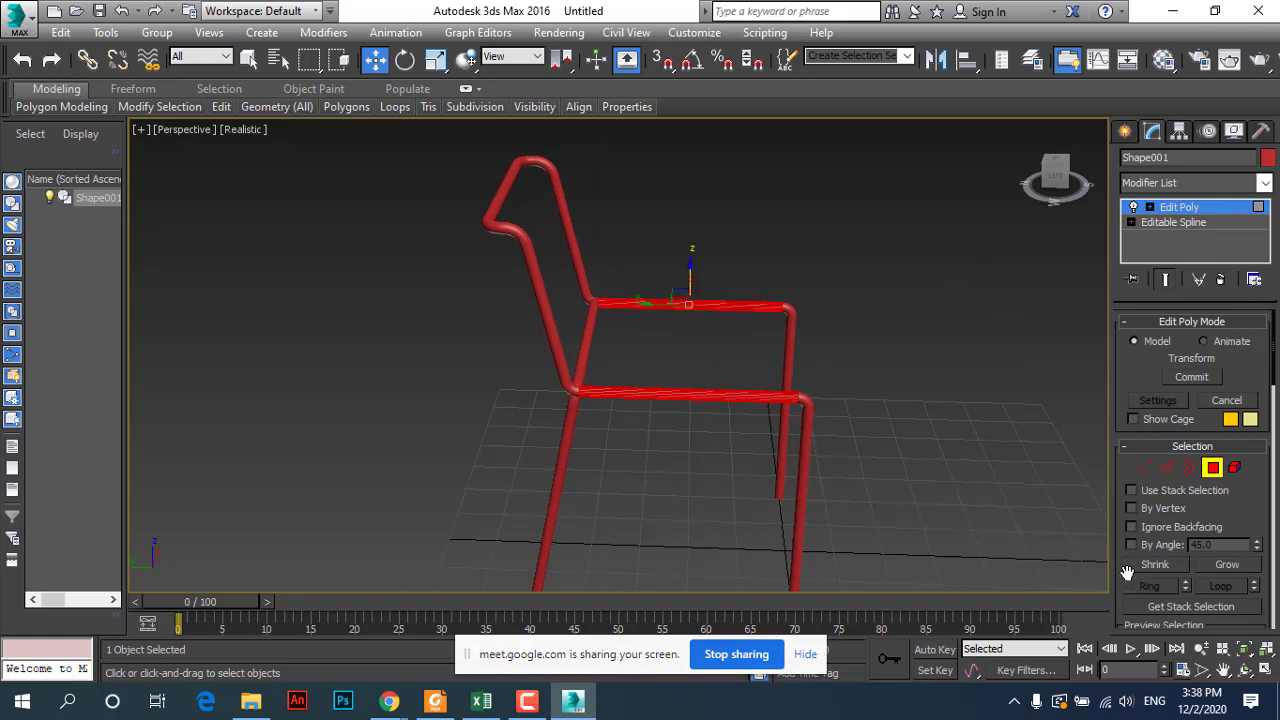
Step: Hide everything except the two selected side rail tubes
scroll(1130, 480, down, 5)
scroll(1121, 354, down, 3)
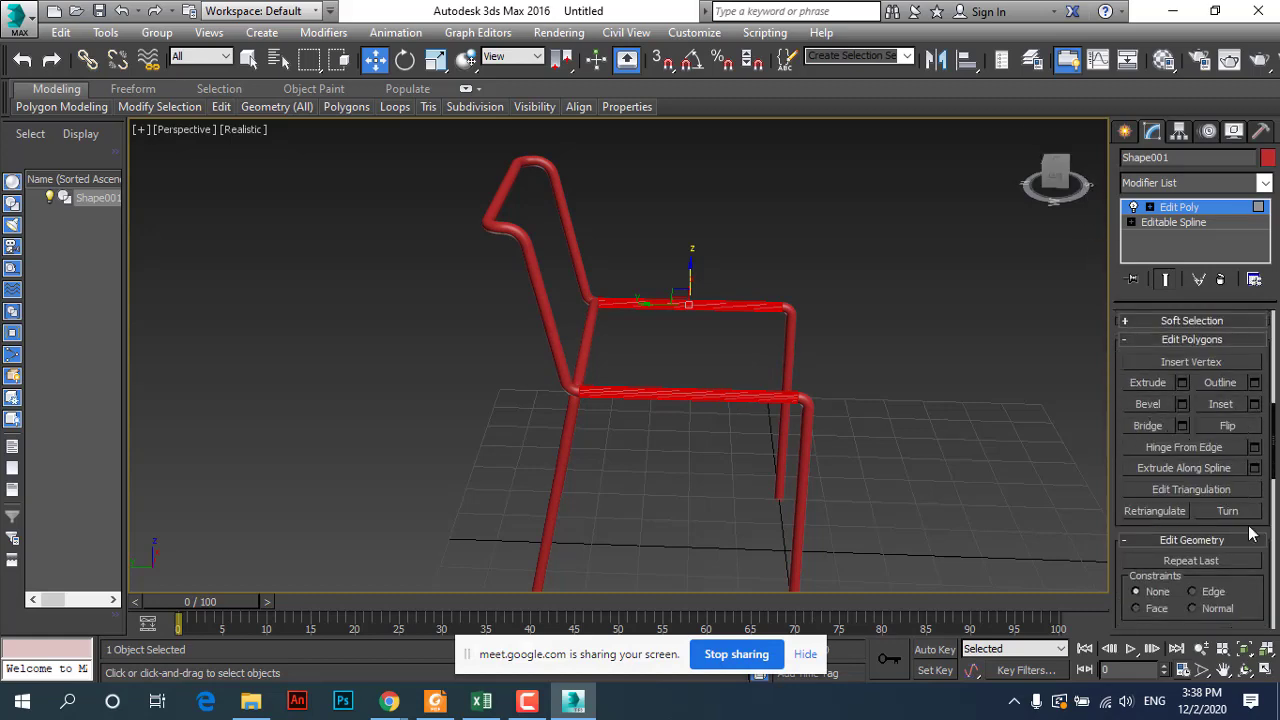
scroll(1248, 520, down, 3)
scroll(1248, 532, down, 3)
scroll(1245, 530, down, 3)
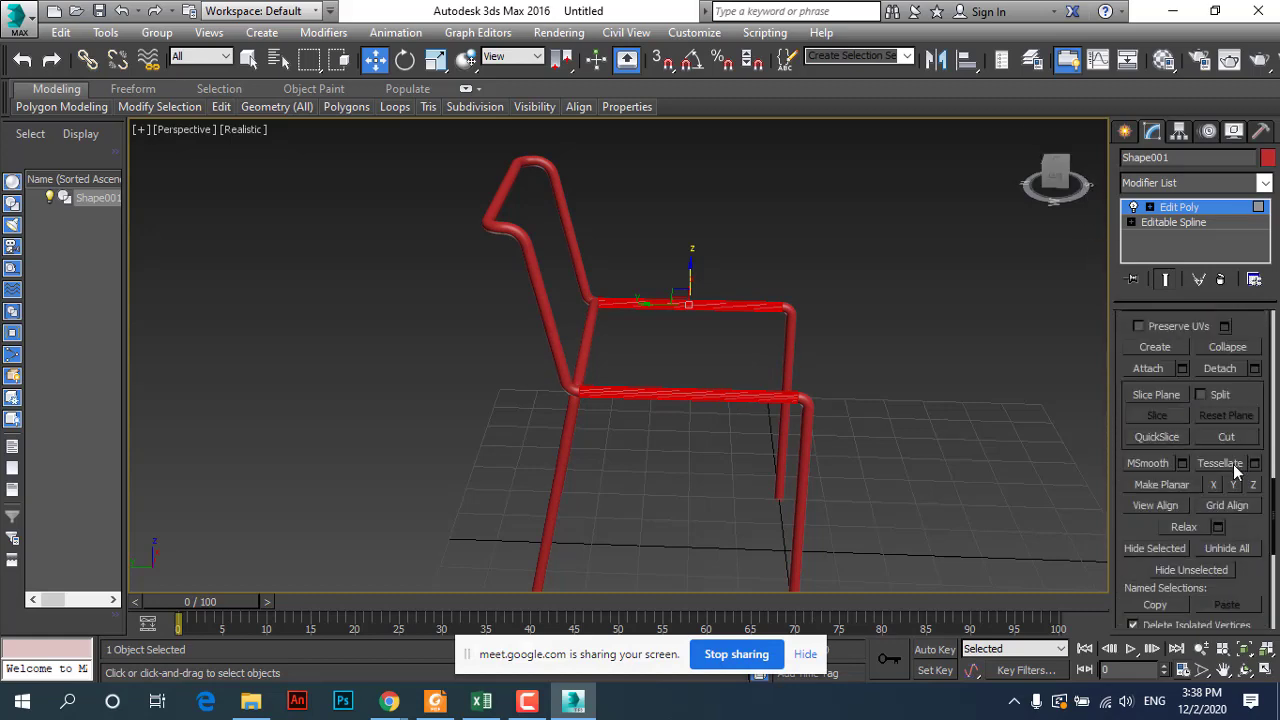
scroll(1238, 490, down, 2)
scroll(1240, 490, down, 1)
scroll(1248, 524, up, 1)
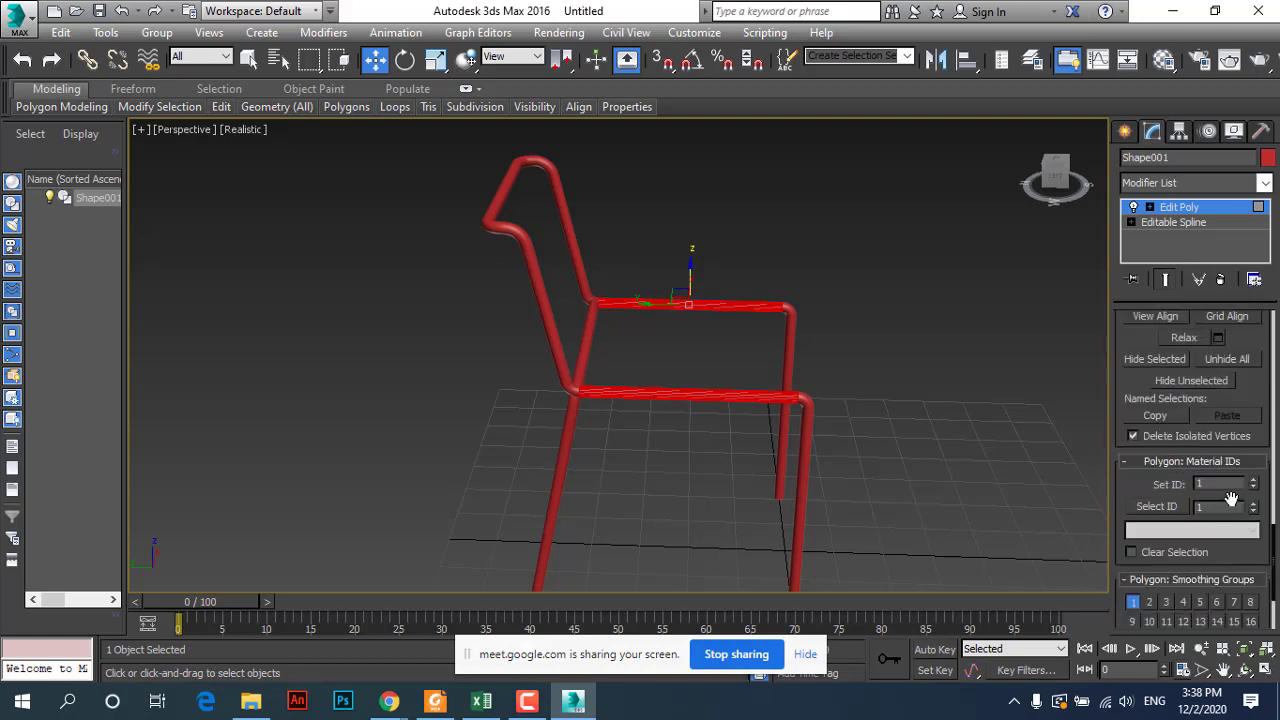
scroll(1234, 505, up, 3)
scroll(1225, 490, up, 2)
scroll(1216, 475, up, 2)
scroll(1216, 475, up, 2)
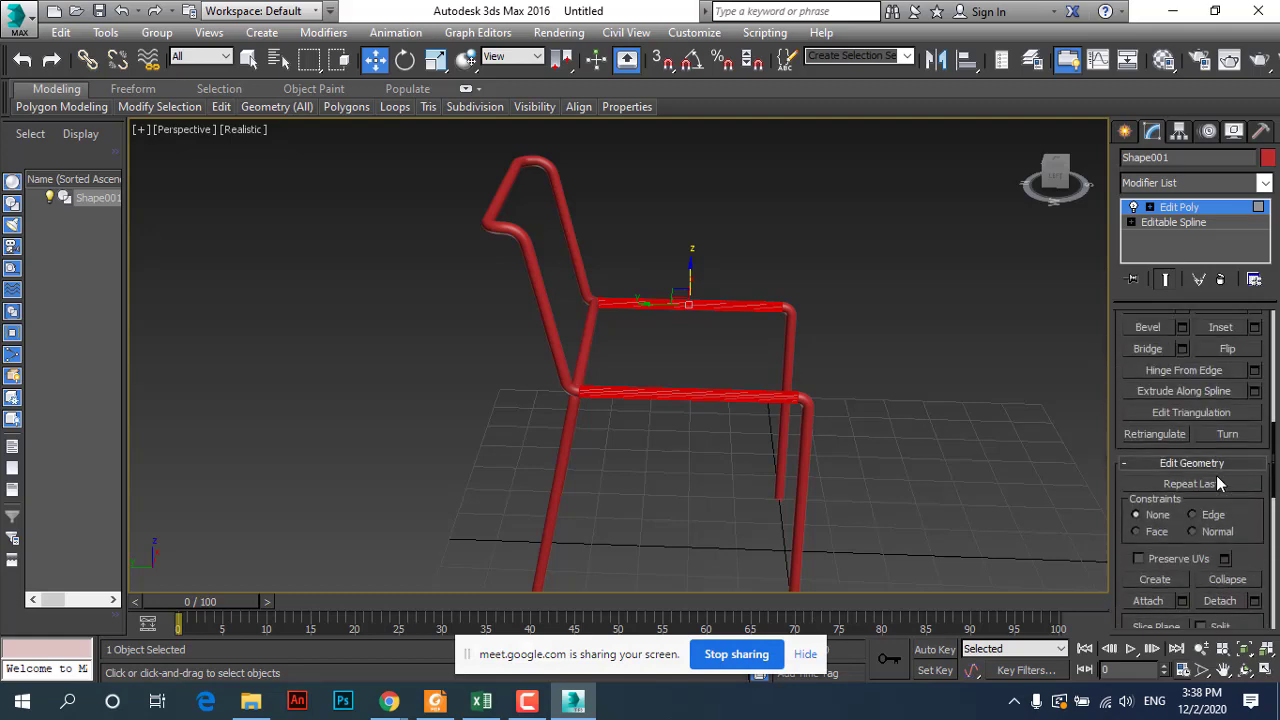
scroll(1216, 475, up, 1)
scroll(1216, 475, up, 2)
scroll(1215, 466, up, 2)
scroll(1215, 466, up, 2)
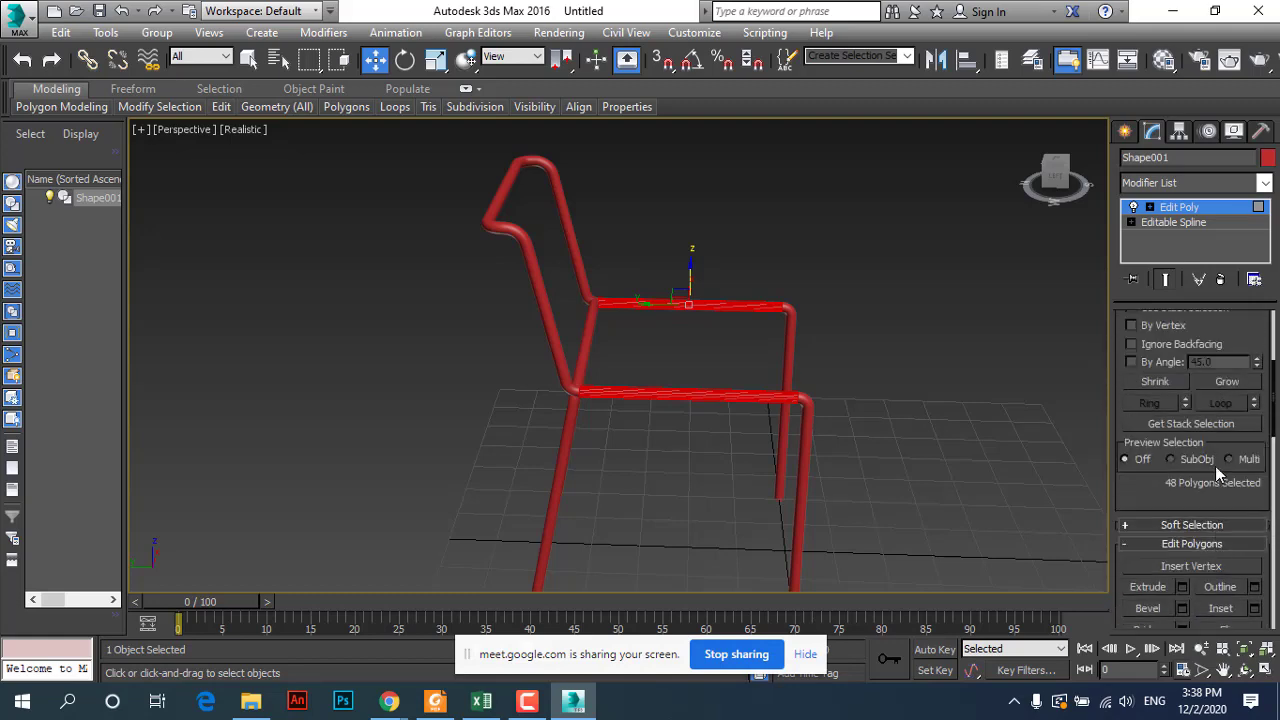
scroll(1215, 466, up, 2)
scroll(1215, 466, up, 1)
scroll(1217, 474, up, 1)
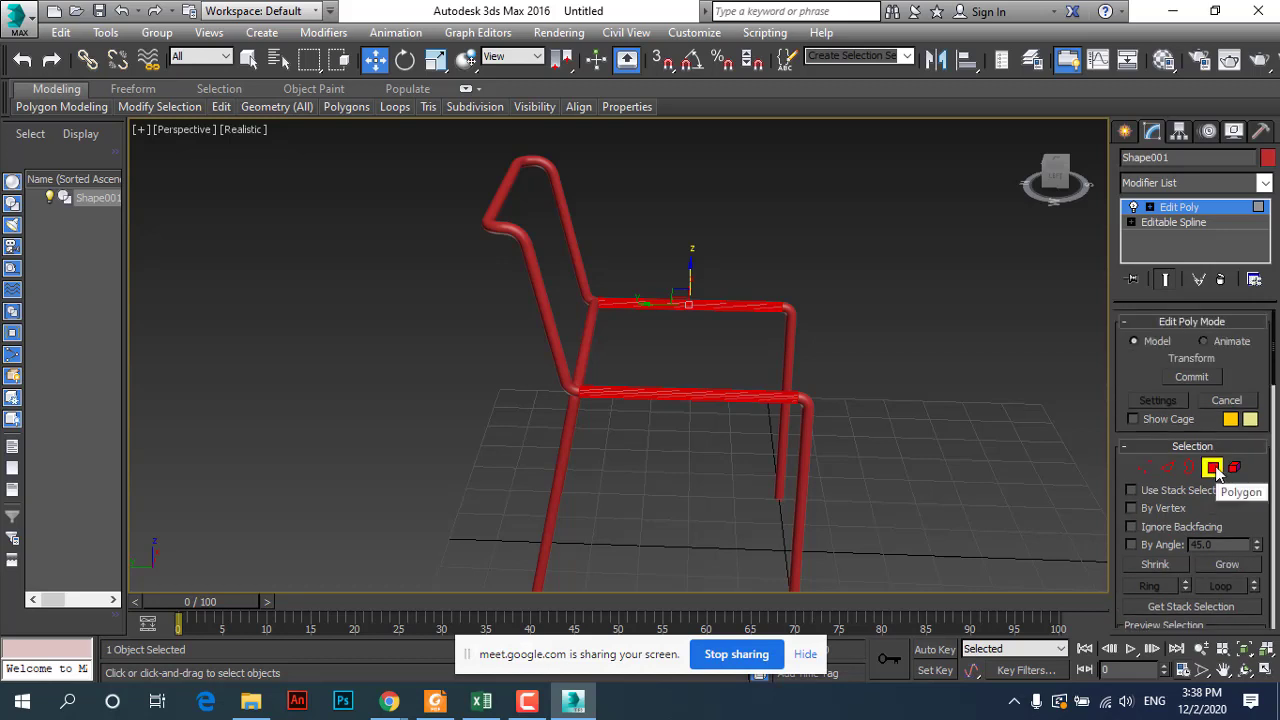
scroll(1217, 474, down, 3)
scroll(1188, 471, down, 3)
scroll(1195, 500, down, 3)
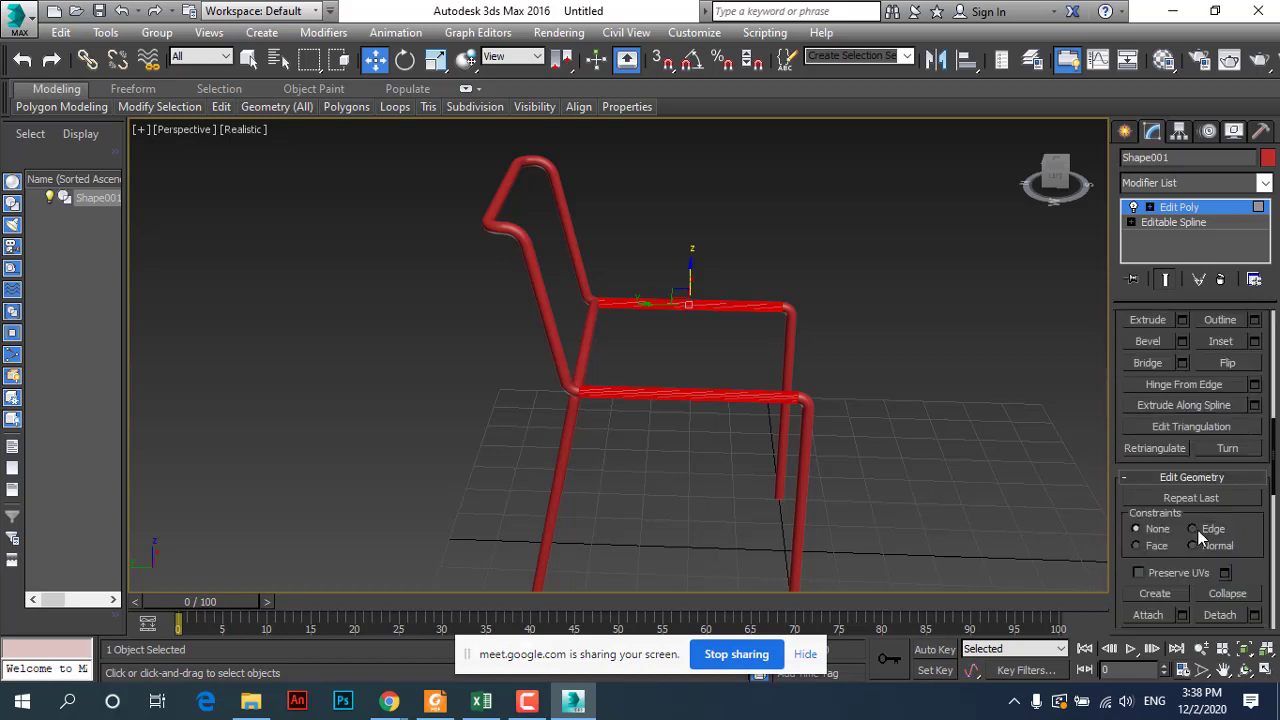
scroll(1198, 530, down, 2)
scroll(1198, 530, down, 2)
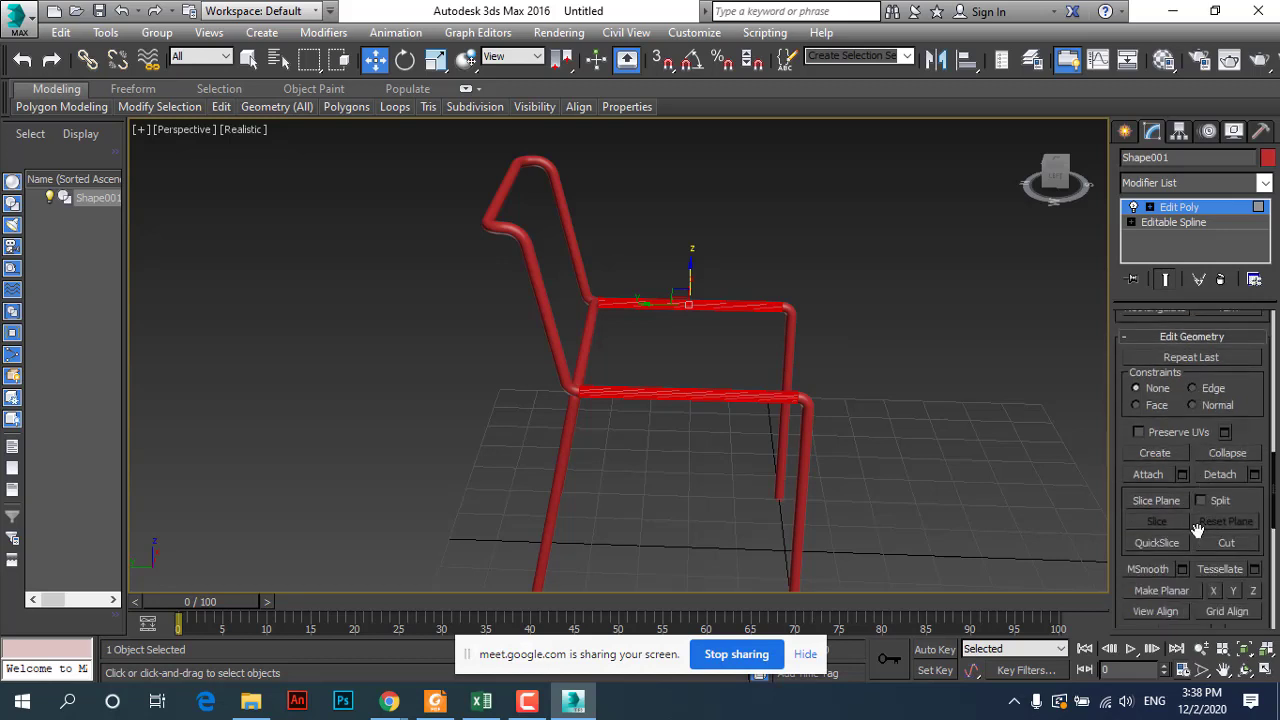
scroll(1198, 530, down, 1)
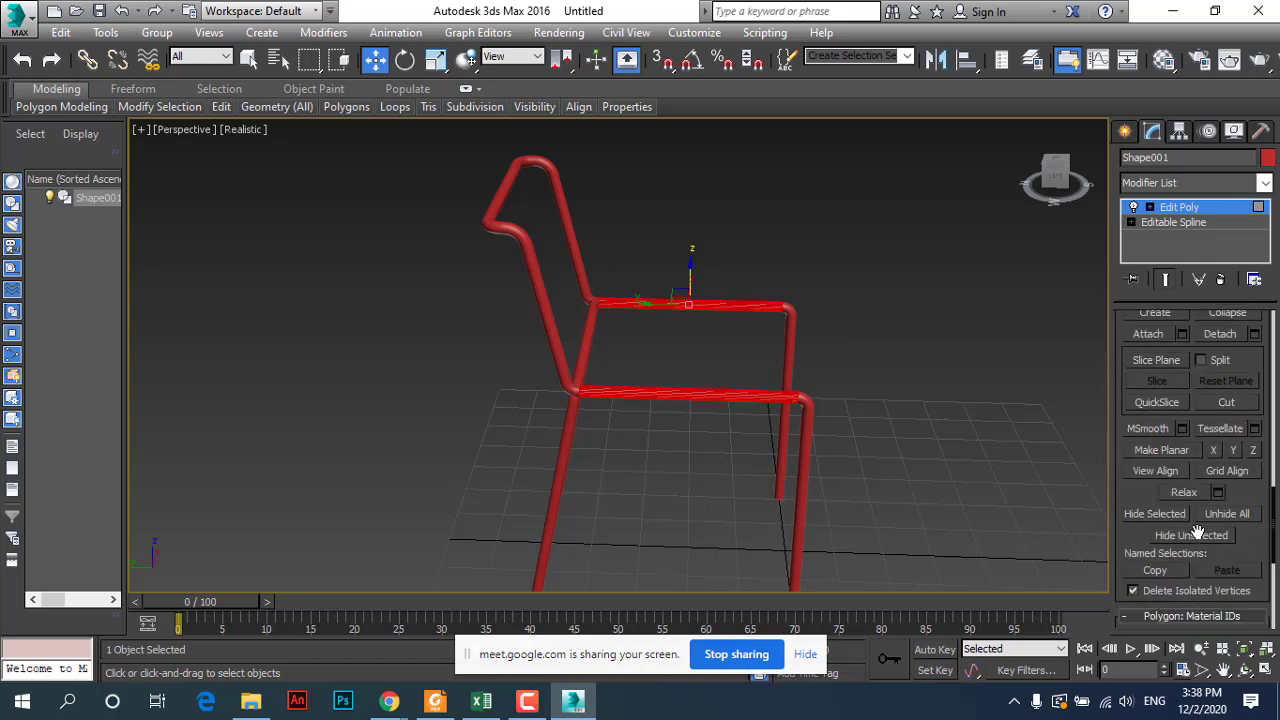
scroll(1198, 530, down, 2)
scroll(1198, 532, down, 5)
scroll(1198, 532, up, 3)
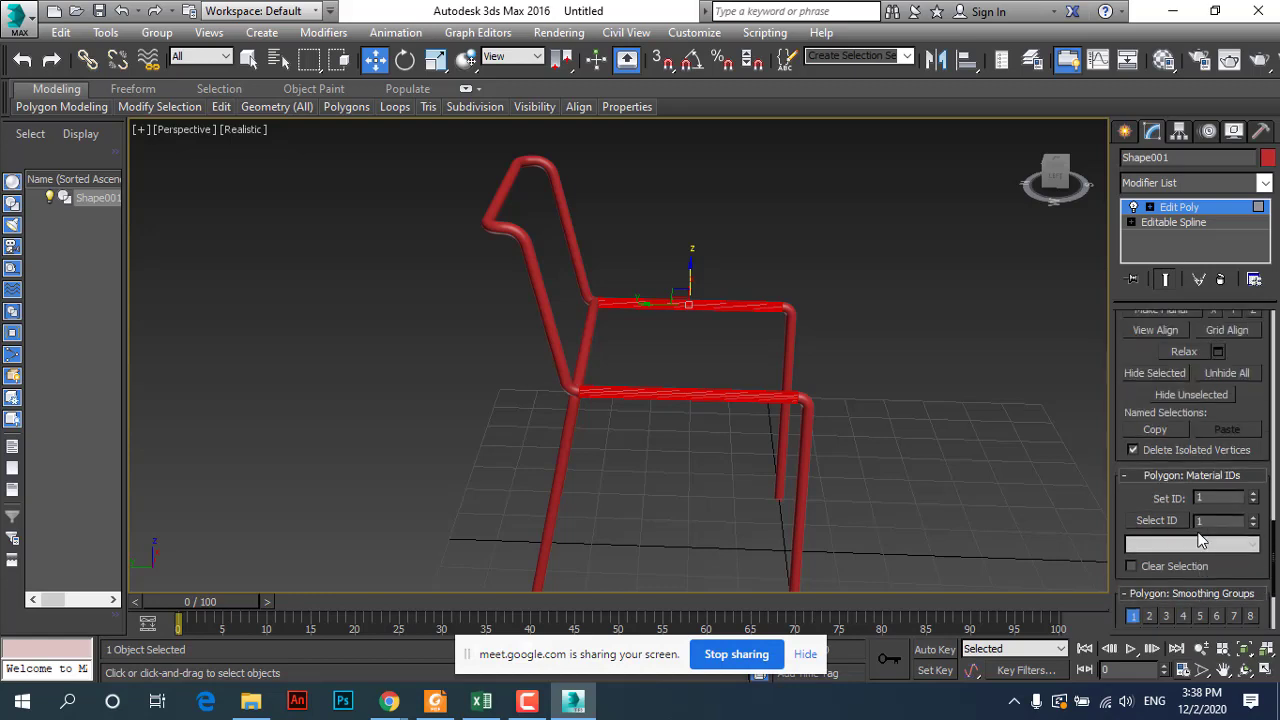
scroll(1200, 418, up, 2)
scroll(1208, 425, up, 1)
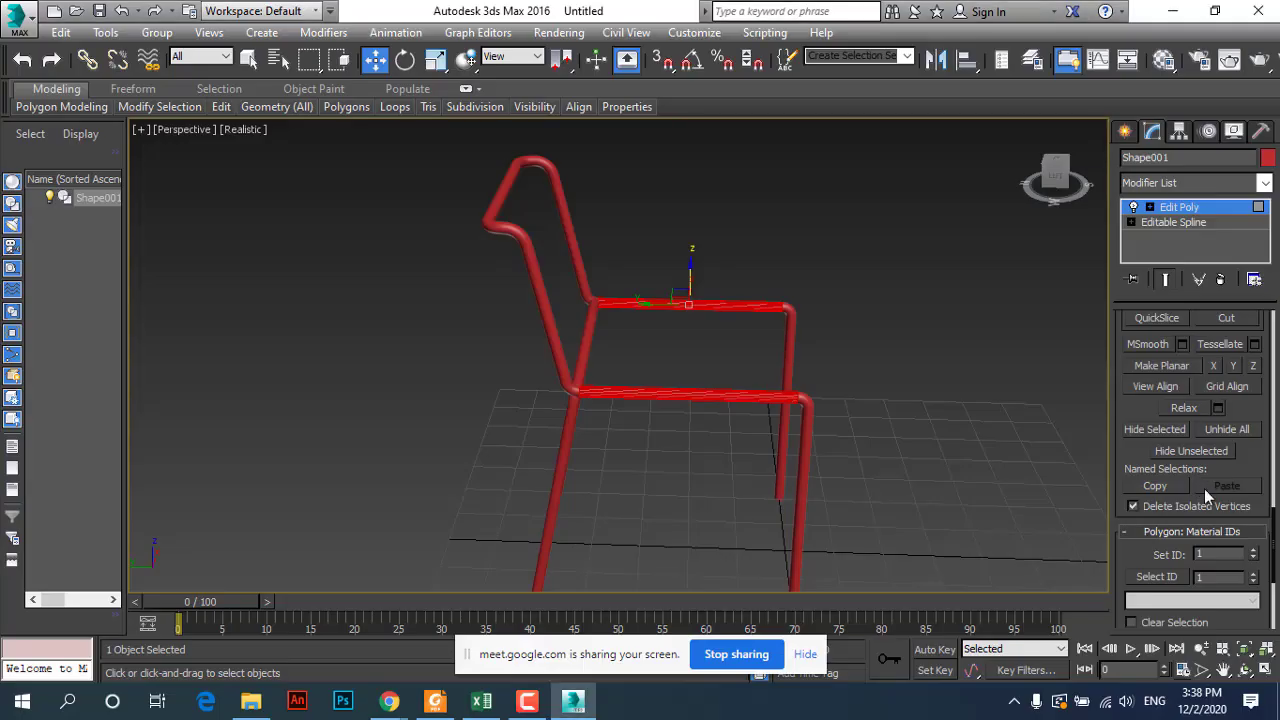
click(1186, 451)
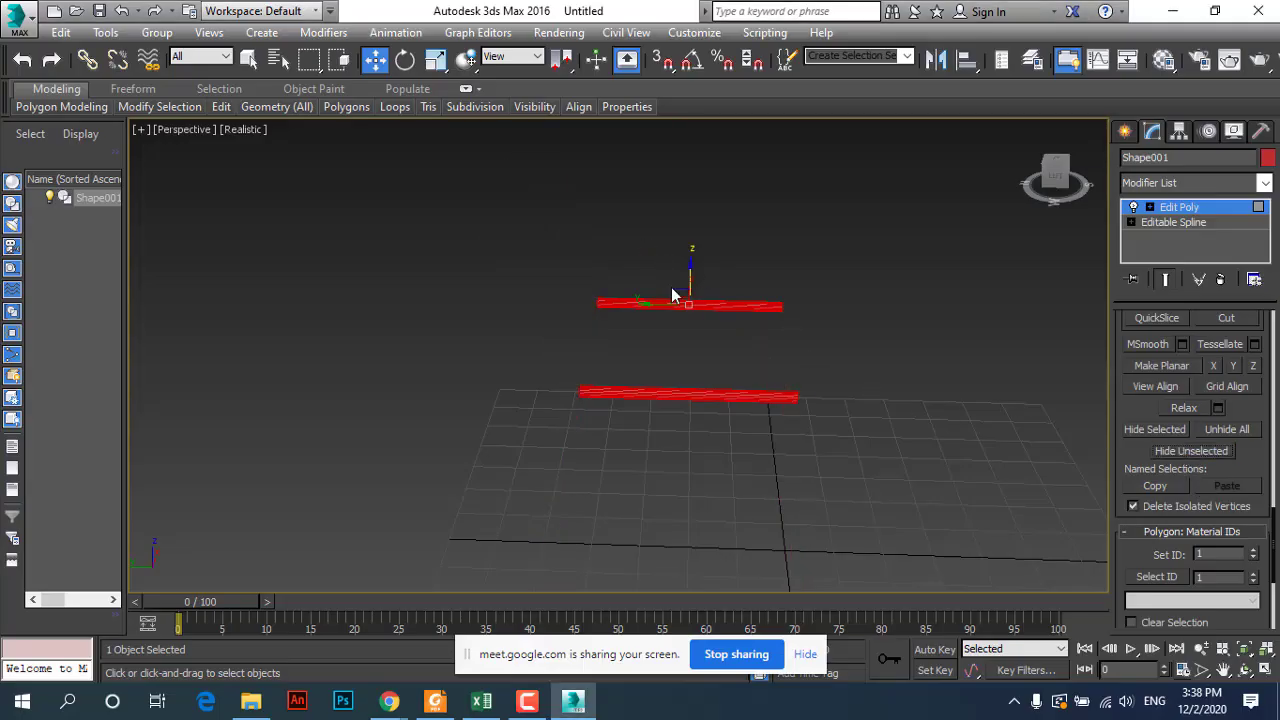
Step: Clear the selection and maximize the Front viewport around the two rails
click(855, 363)
mouse_move(714, 414)
alt+middle_down()
mouse_move(591, 409)
mouse_move(529, 354)
mouse_move(591, 391)
alt+middle_up()
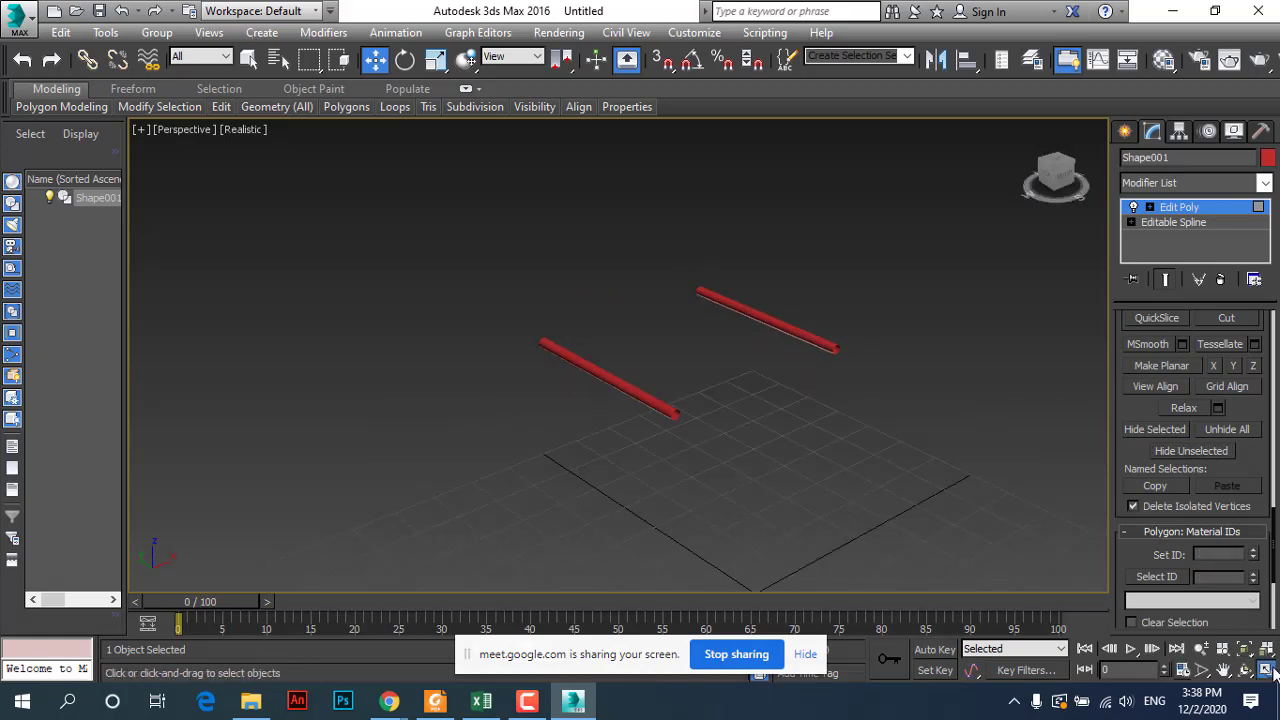
click(1266, 670)
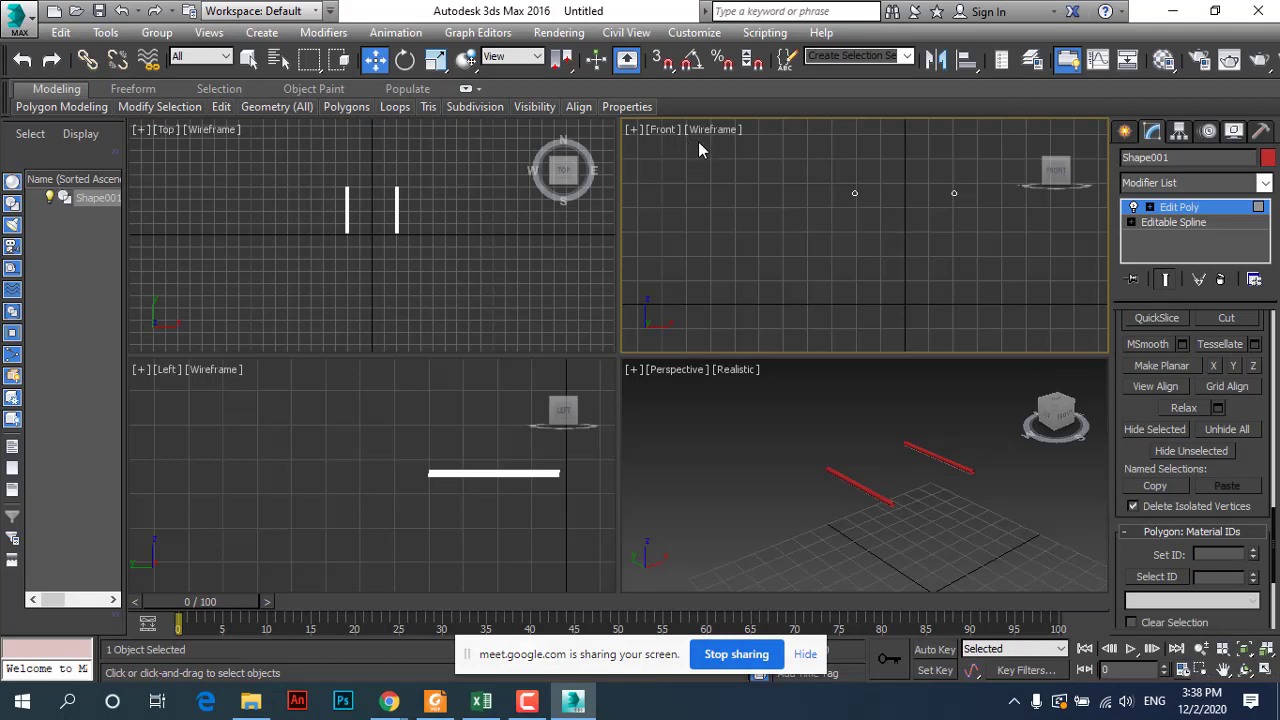
click(1266, 670)
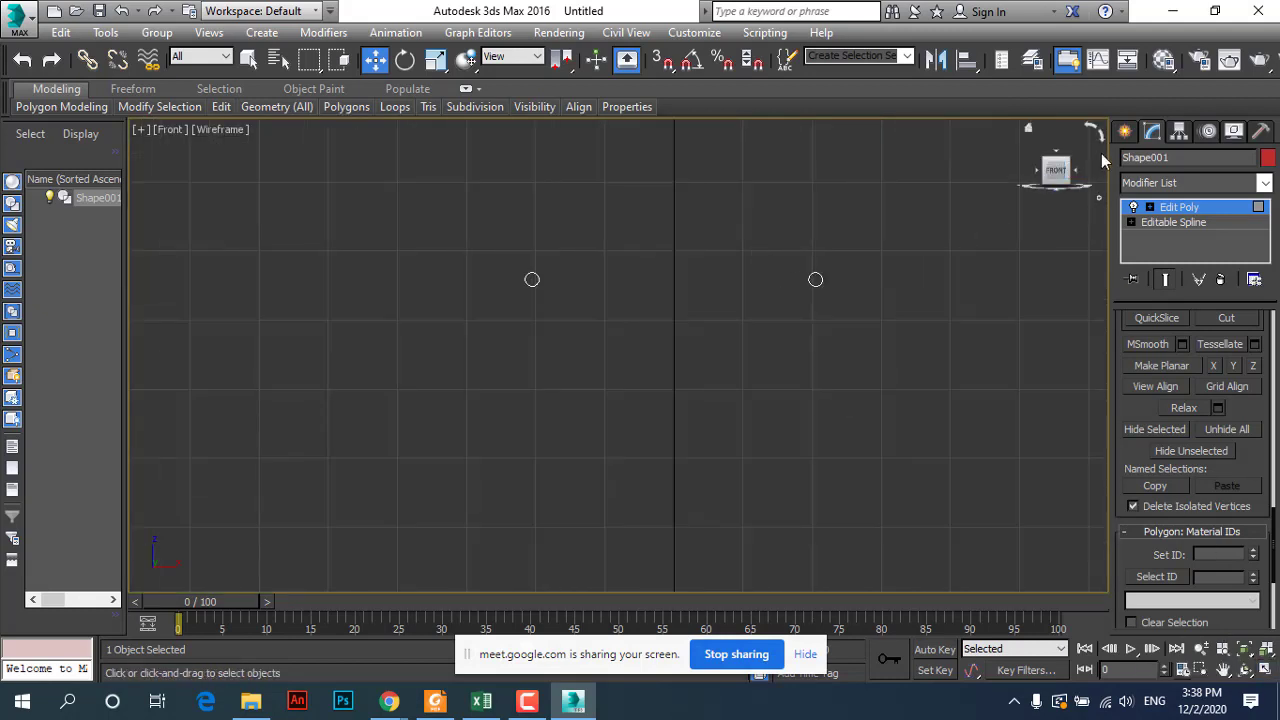
Step: Draw a long flat rectangle in the Front view with Enable In Viewport turned off
click(1125, 133)
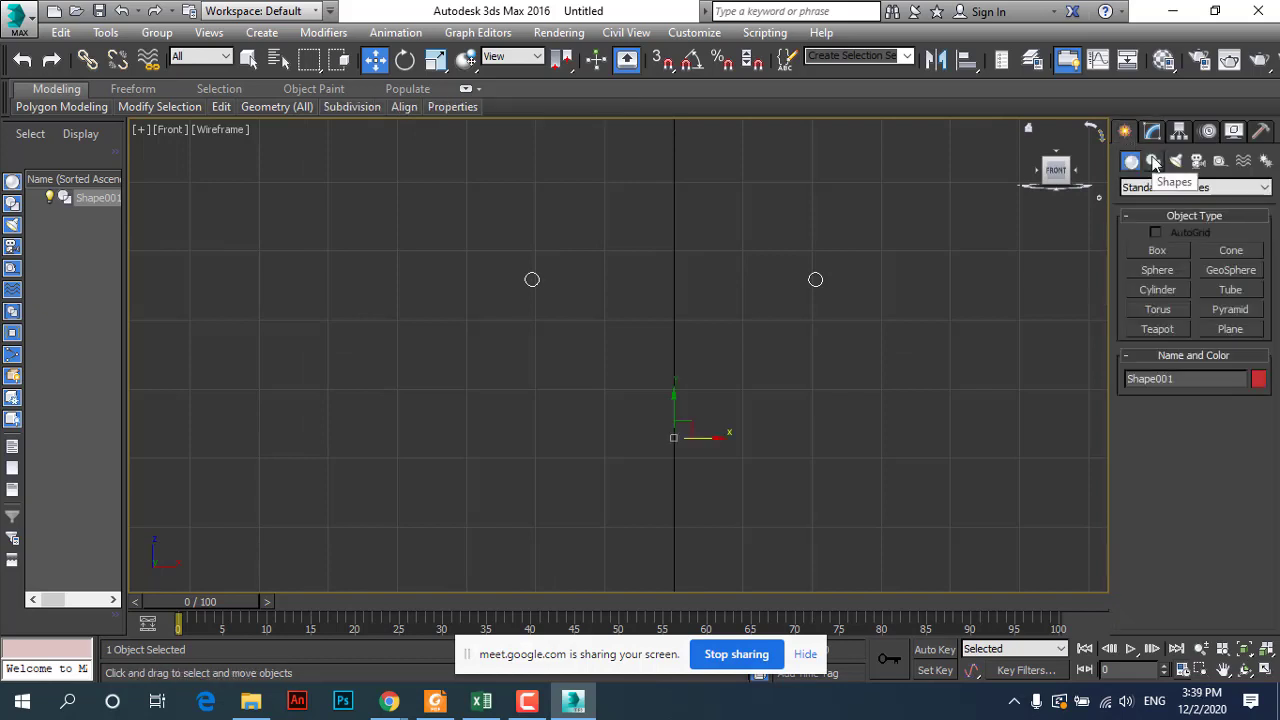
click(1154, 163)
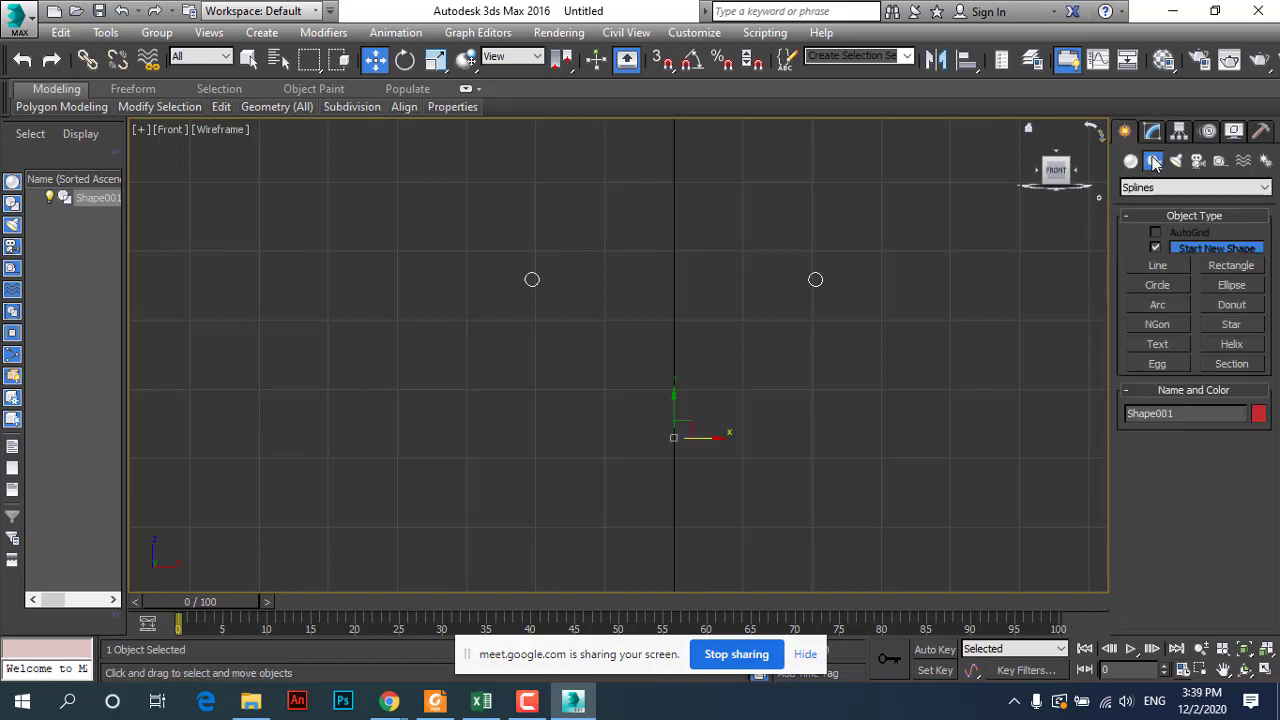
click(1209, 265)
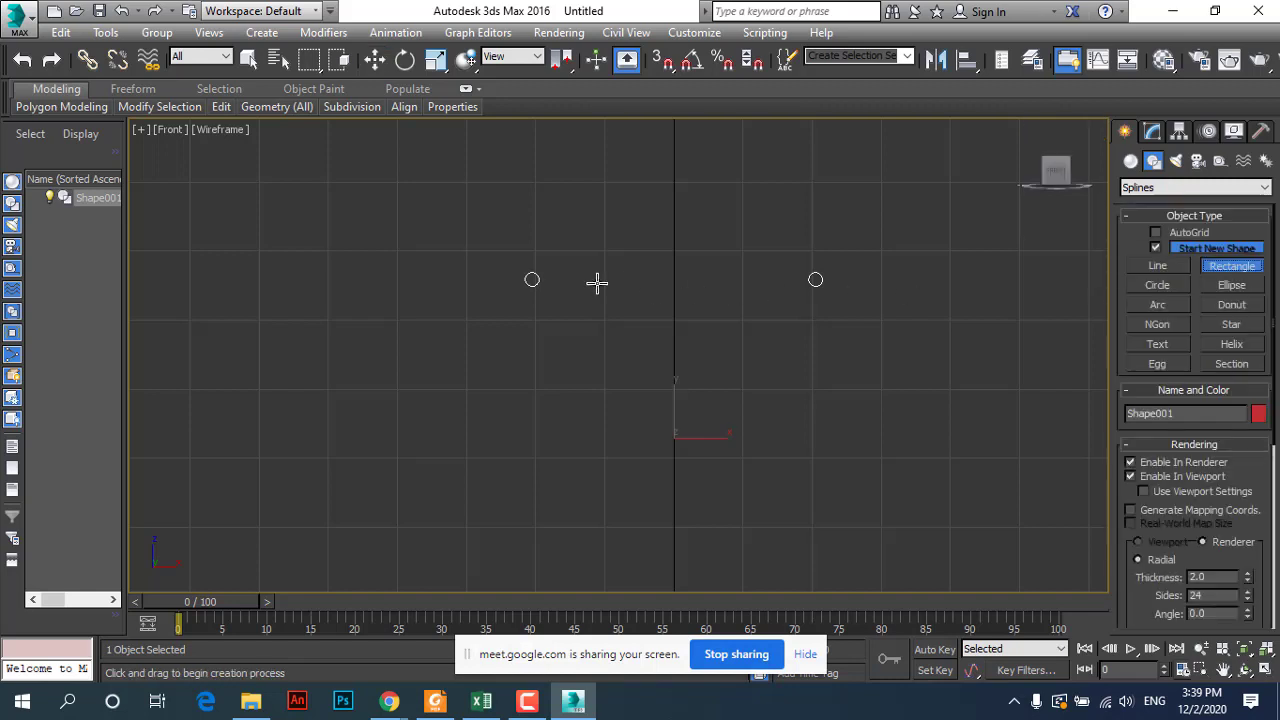
drag(514, 266, 838, 297)
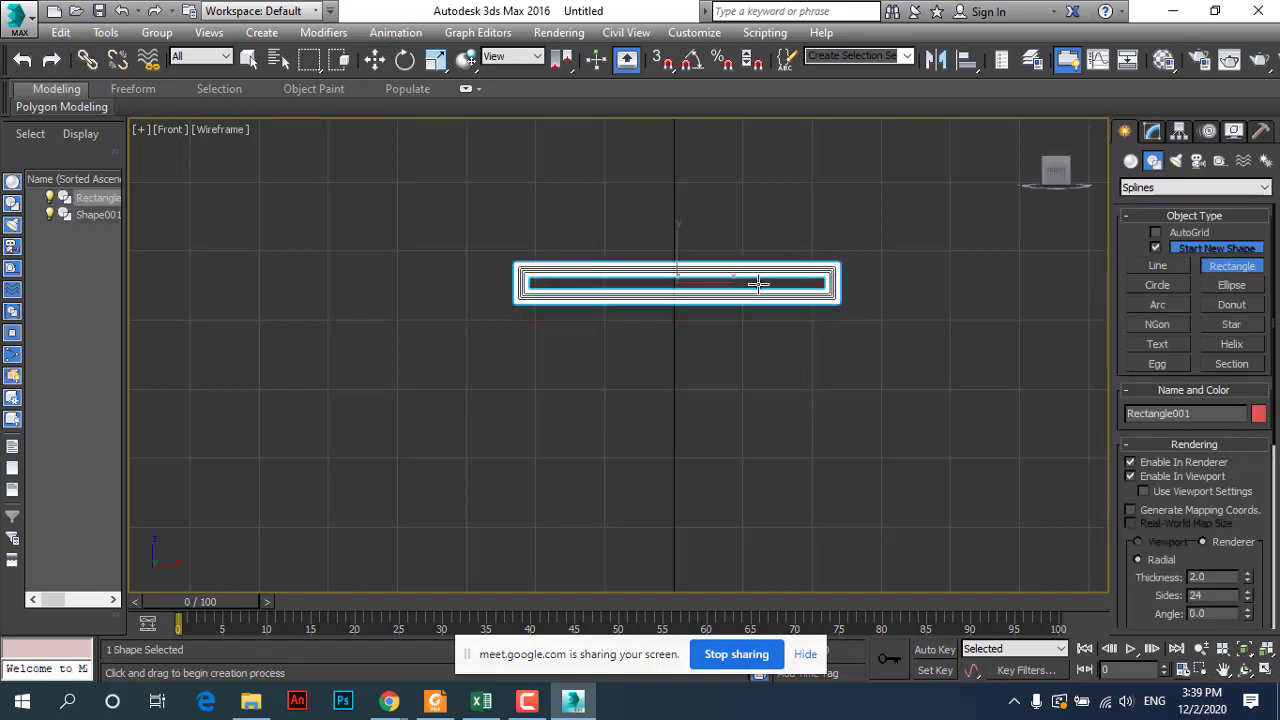
click(1131, 476)
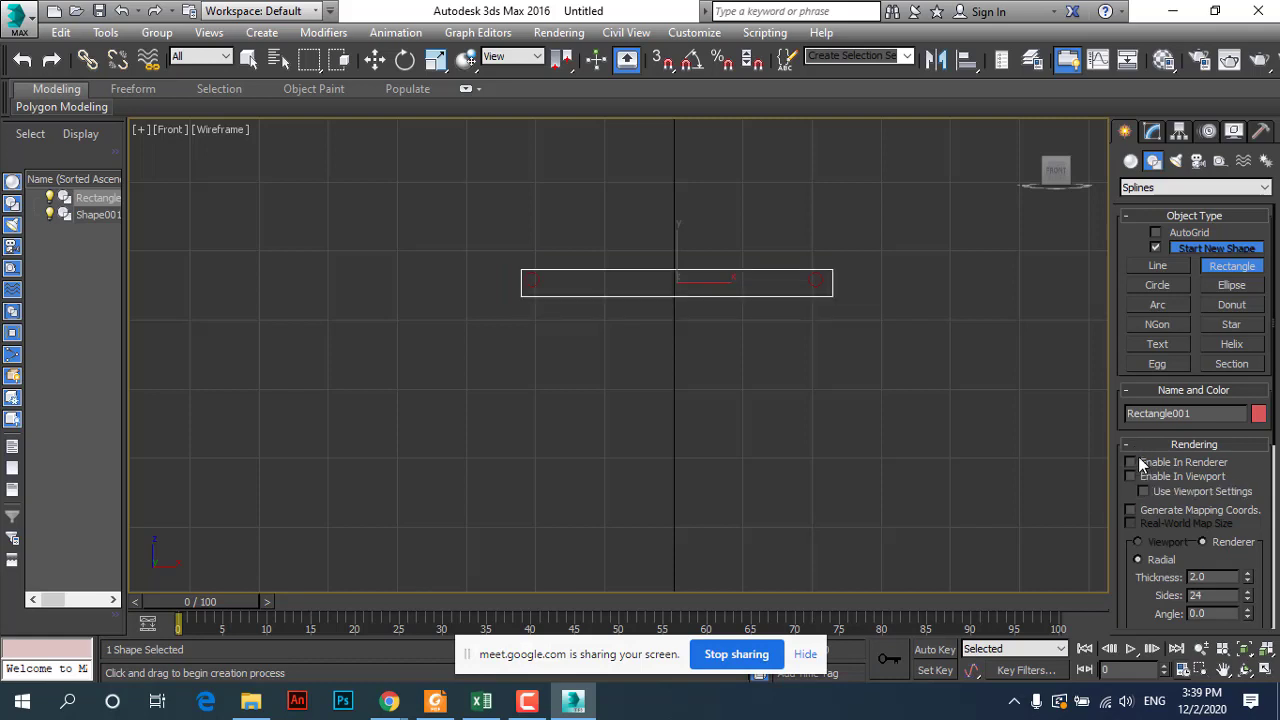
click(374, 59)
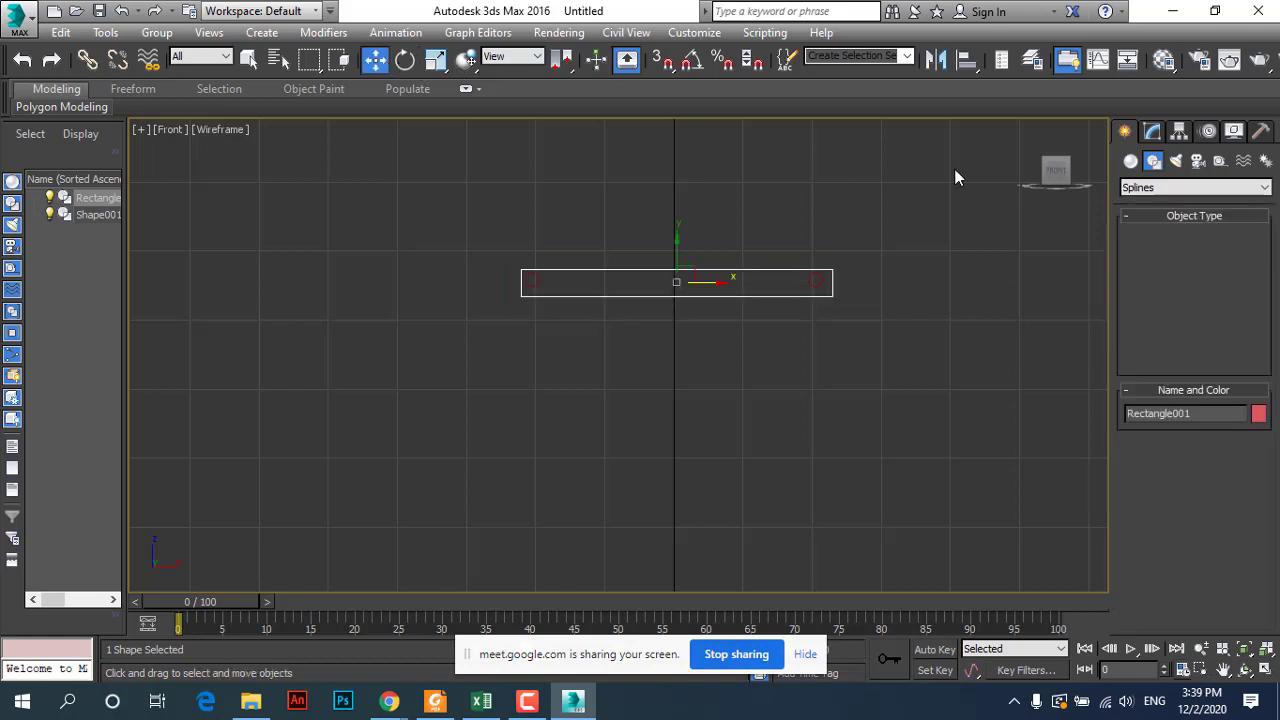
Step: Set the rectangle's Length to 2.2 and Width to 43.5
click(1152, 131)
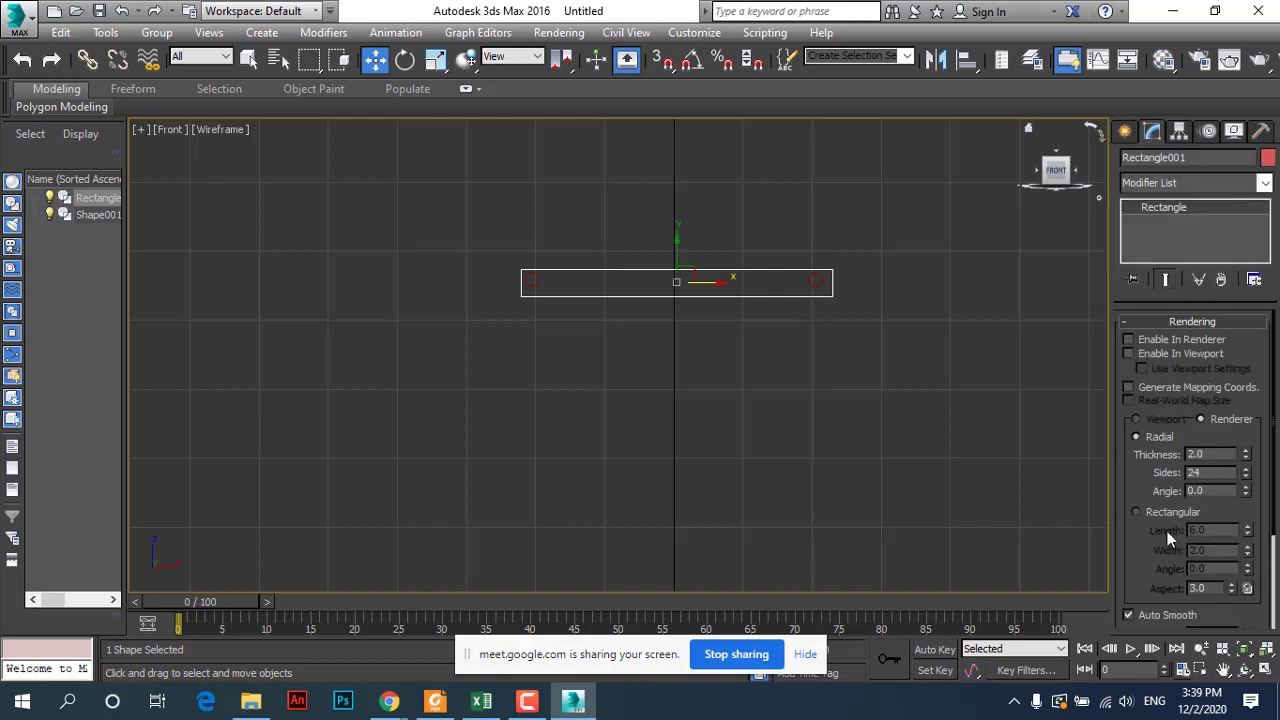
scroll(1145, 527, down, 1)
scroll(1145, 527, down, 2)
scroll(1150, 535, down, 1)
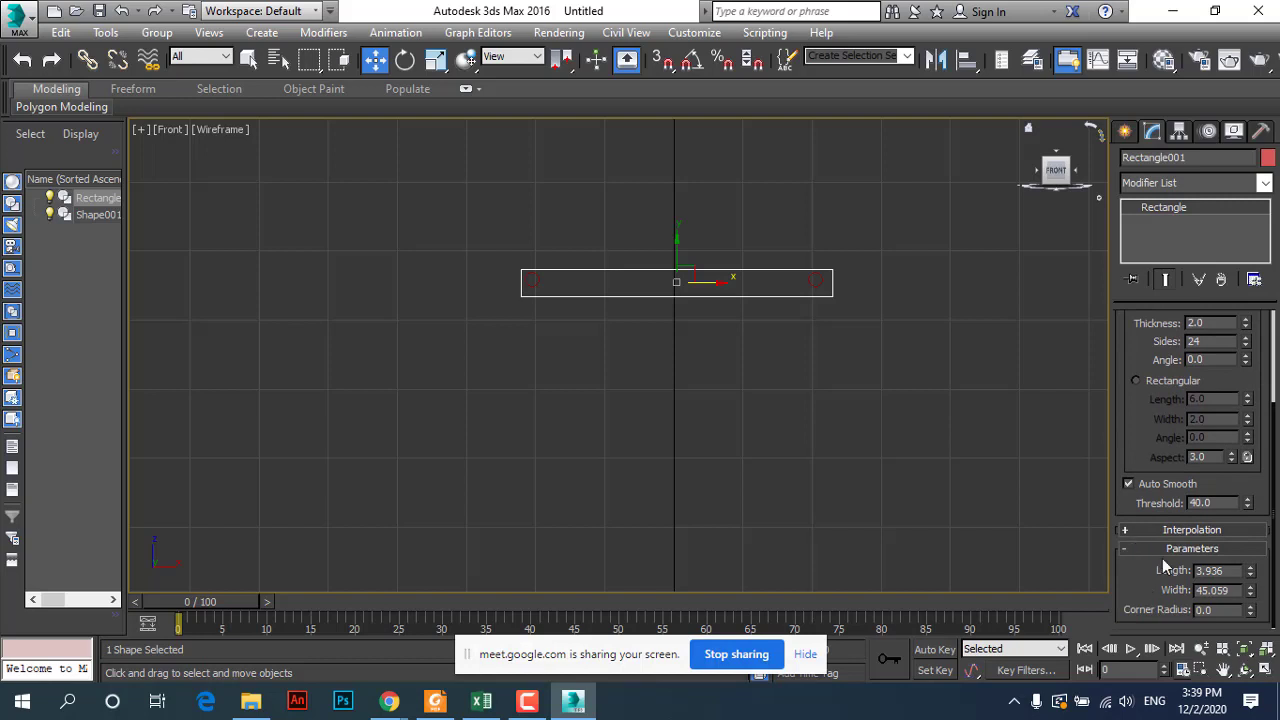
click(1226, 571)
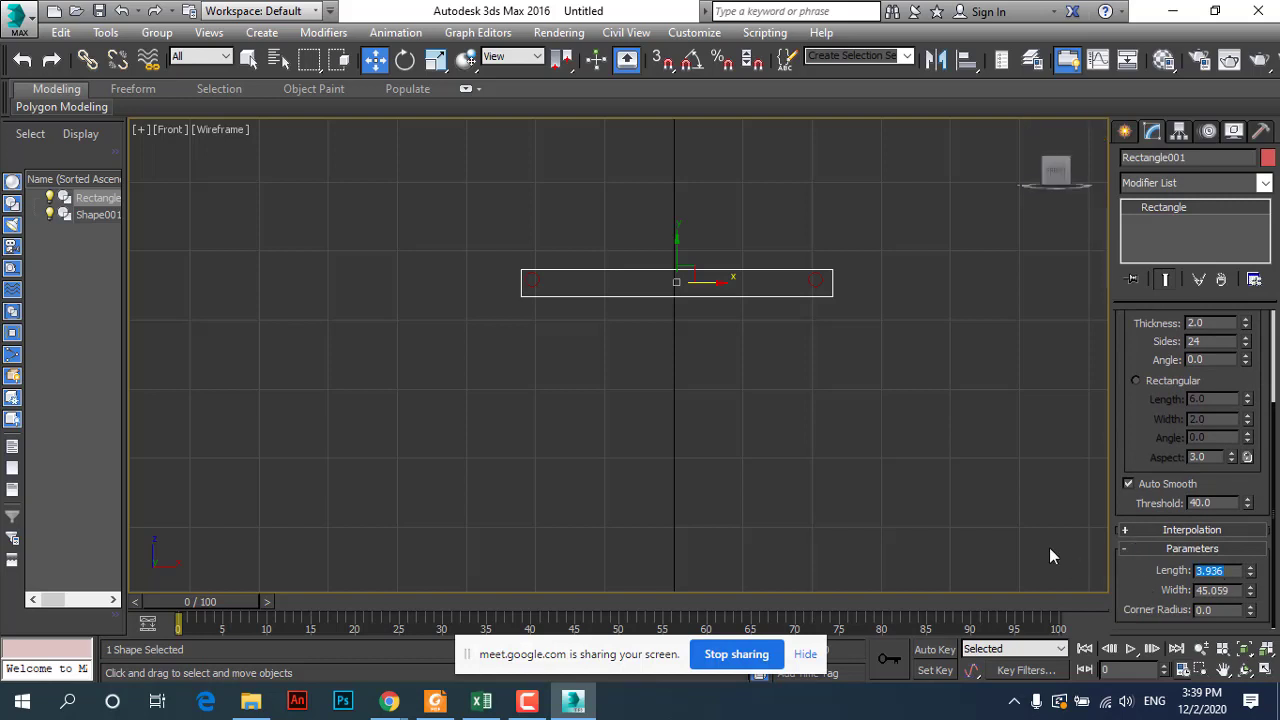
text(2.)
text(2)
key(Return)
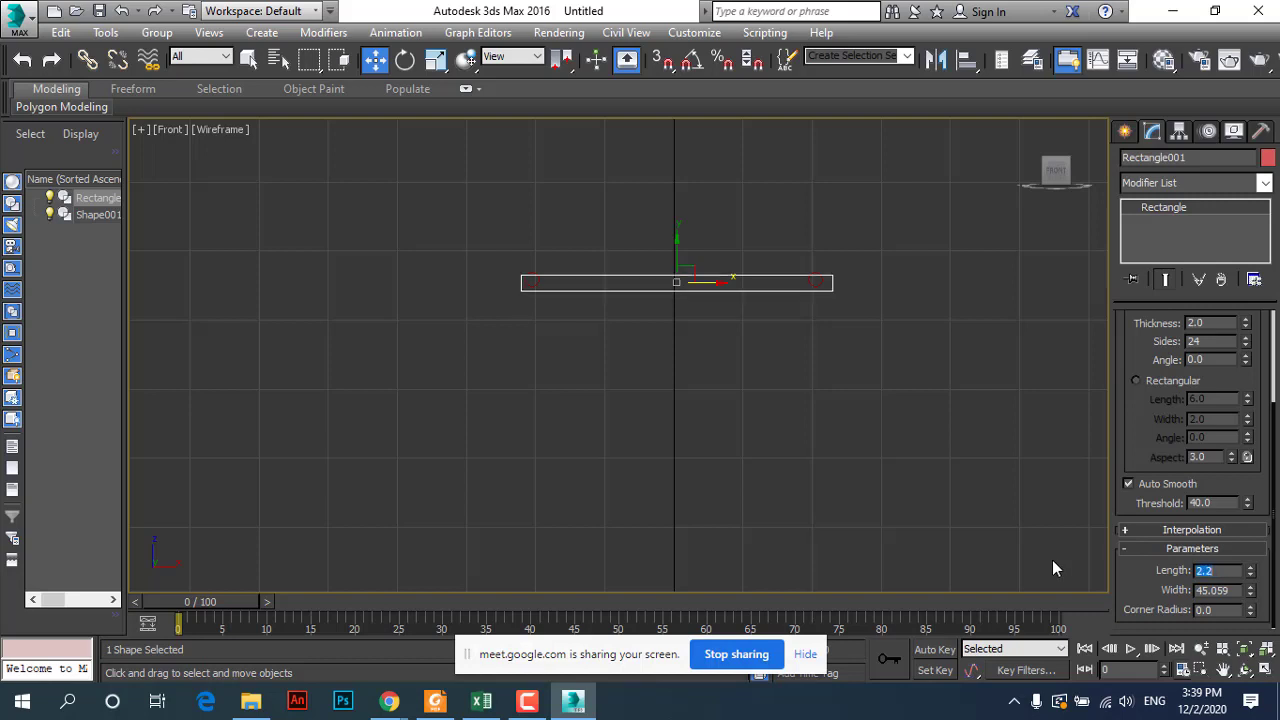
click(1220, 590)
text(43)
key(Return)
text(45)
key(Return)
text(4)
text(3)
key(Return)
Step: Nudge the rectangle into position between the rails
scroll(607, 263, up, 1)
scroll(650, 266, up, 2)
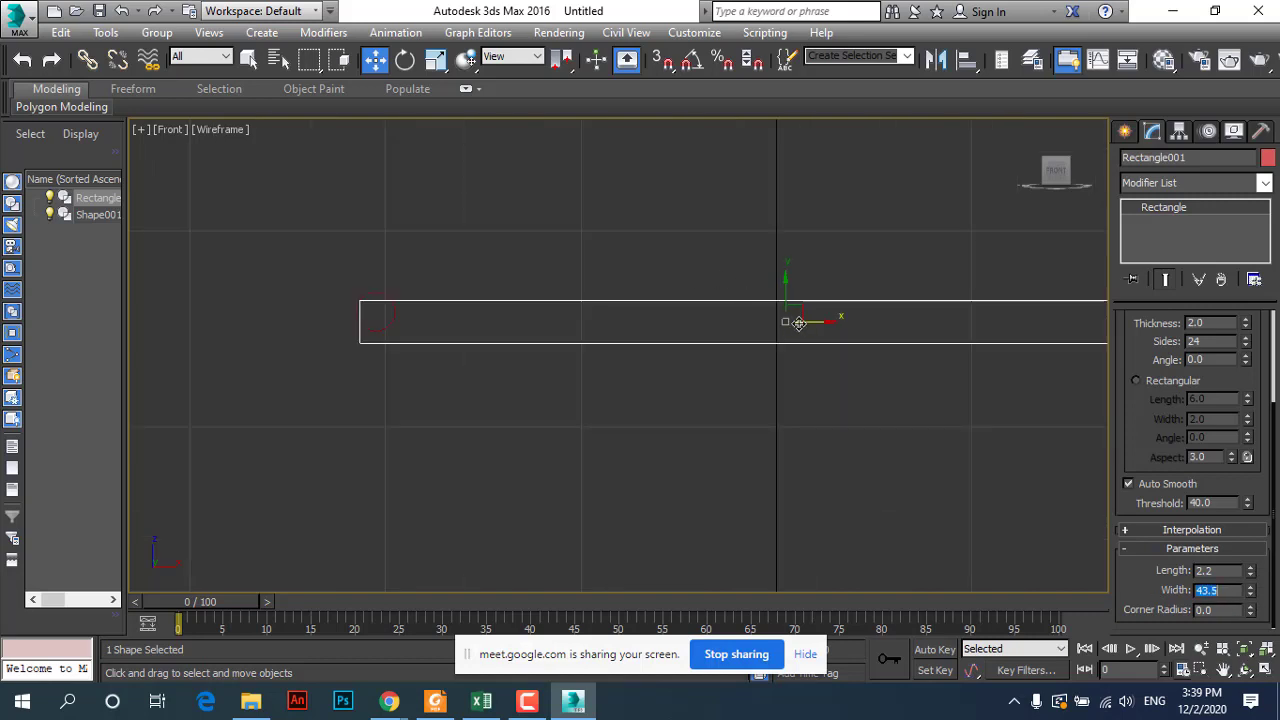
mouse_move(785, 290)
mouse_down()
mouse_move(778, 279)
mouse_move(821, 310)
mouse_up()
scroll(788, 337, down, 2)
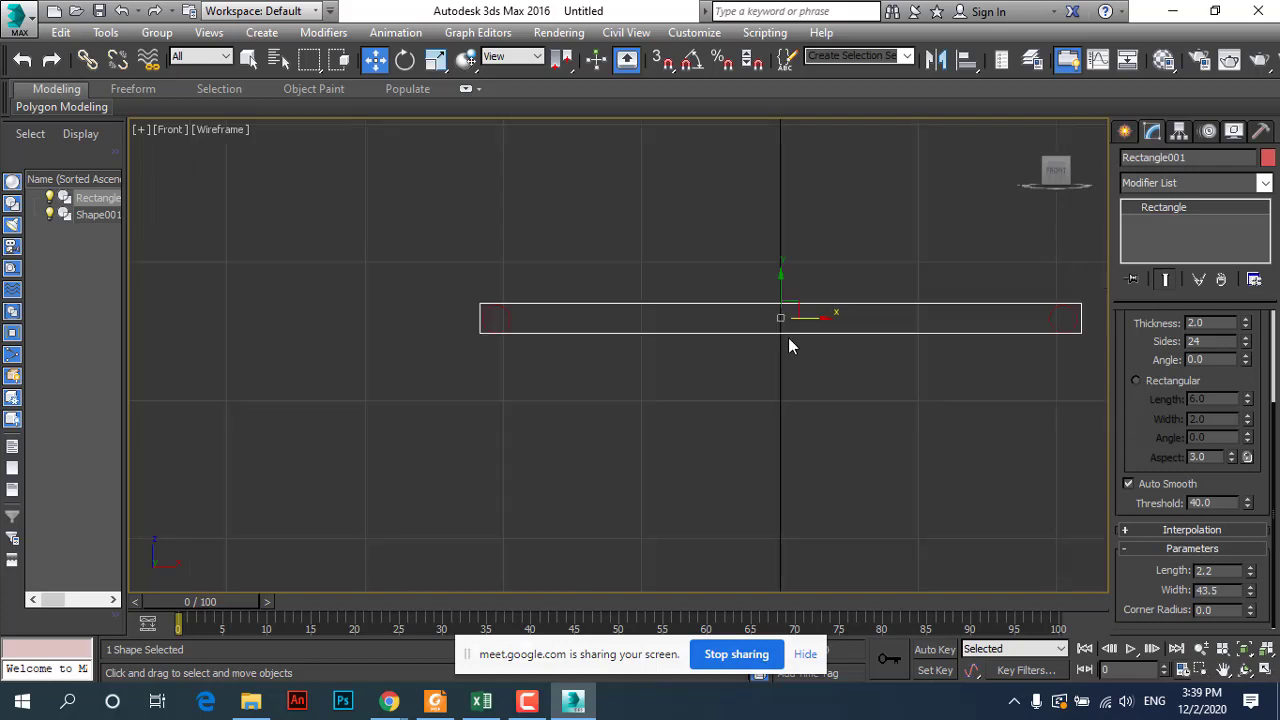
scroll(1081, 313, up, 2)
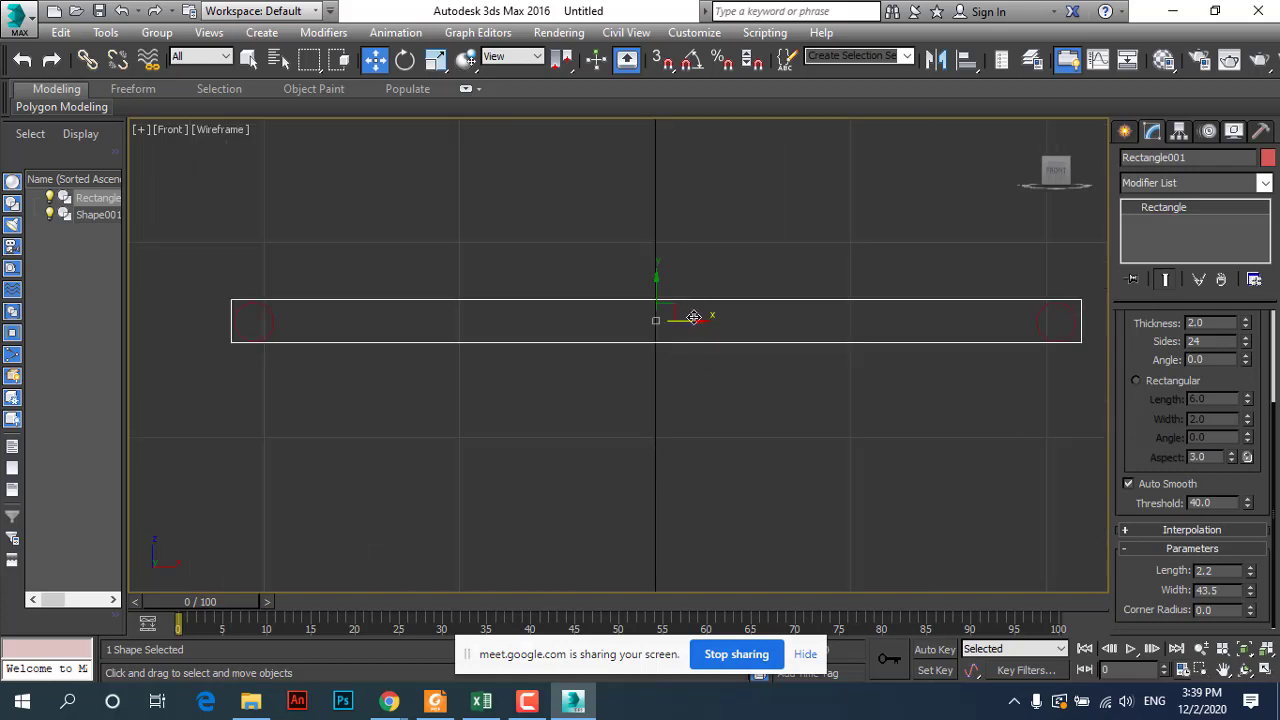
drag(693, 317, 690, 317)
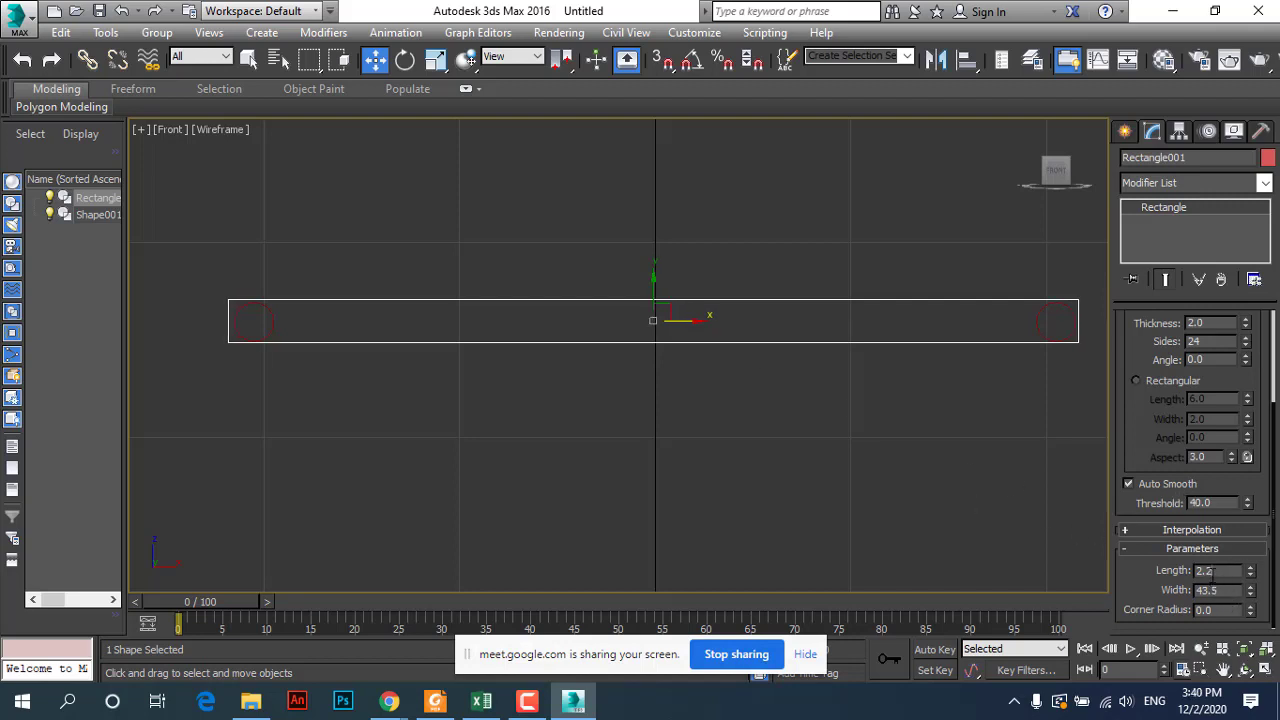
Step: Change the Length to 2.4 and round the corners with Corner Radius 1.0
drag(1207, 570, 1220, 590)
text(5)
key(Return)
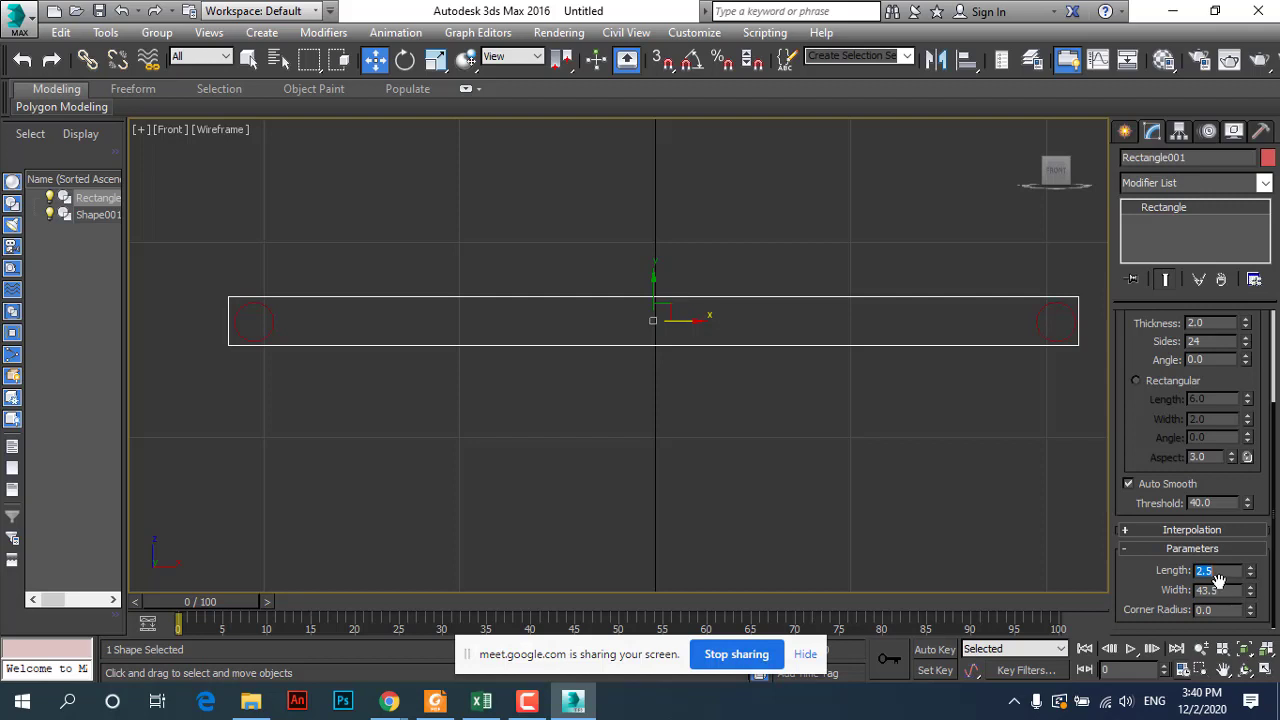
key(BackSpace)
key(Return)
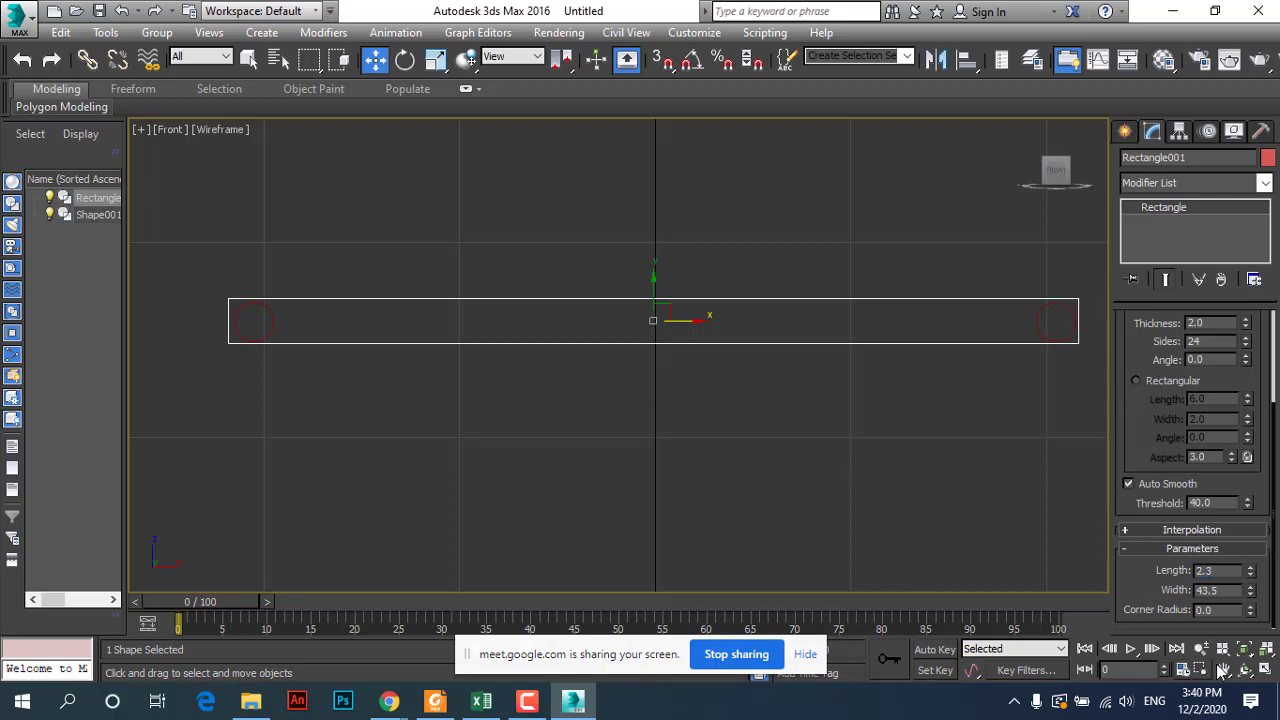
drag(1214, 610, 1100, 608)
text(1)
key(Return)
drag(688, 326, 691, 326)
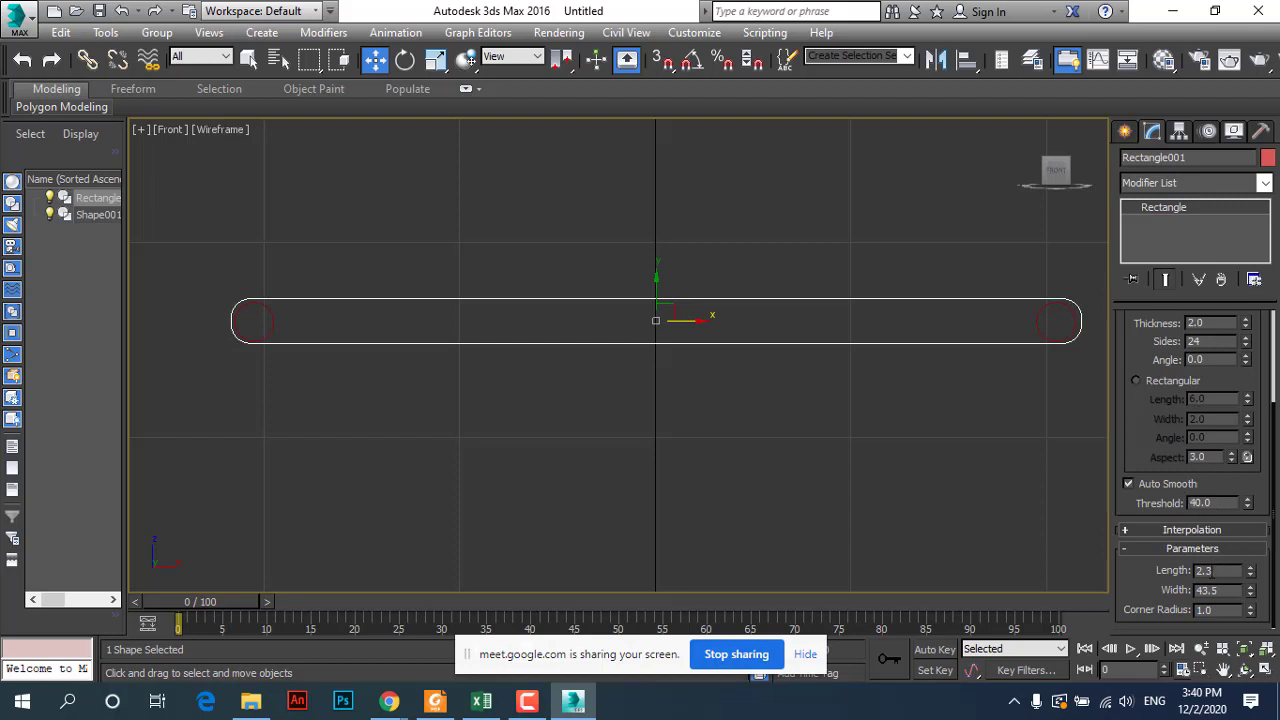
text(2.4)
key(Return)
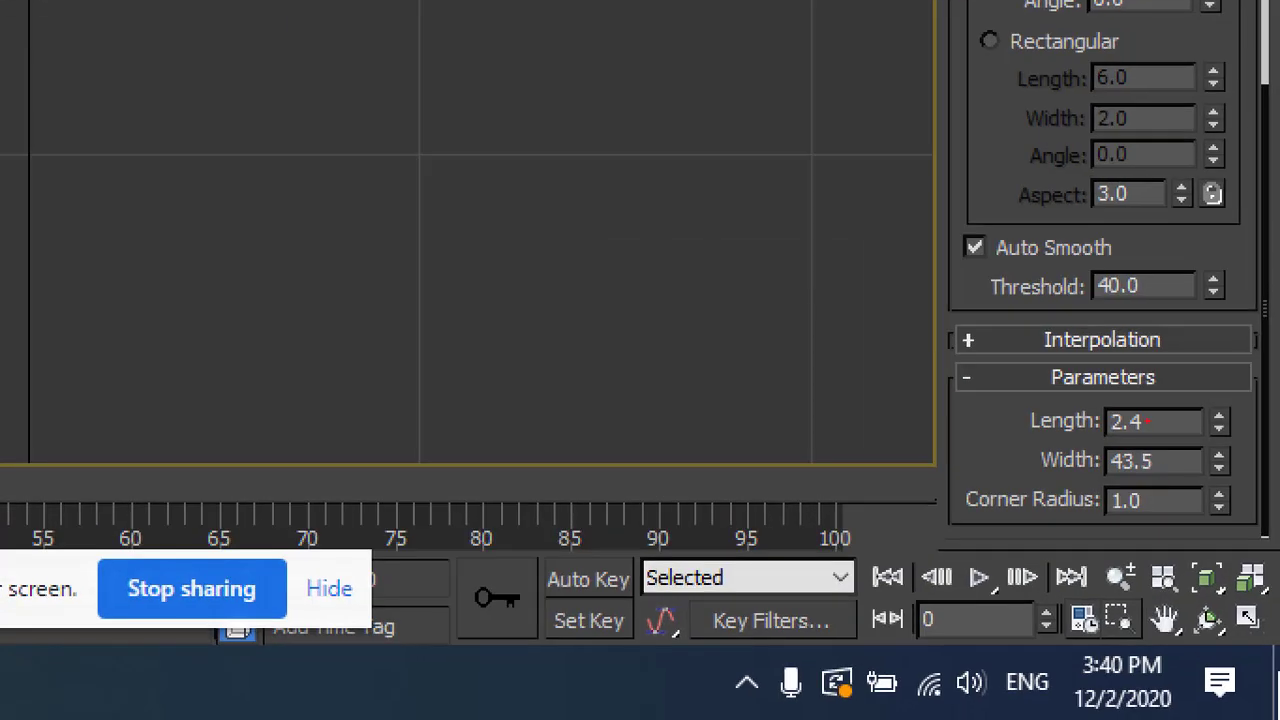
mouse_move(1115, 390)
mouse_down()
mouse_move(1070, 545)
mouse_move(1128, 342)
mouse_up()
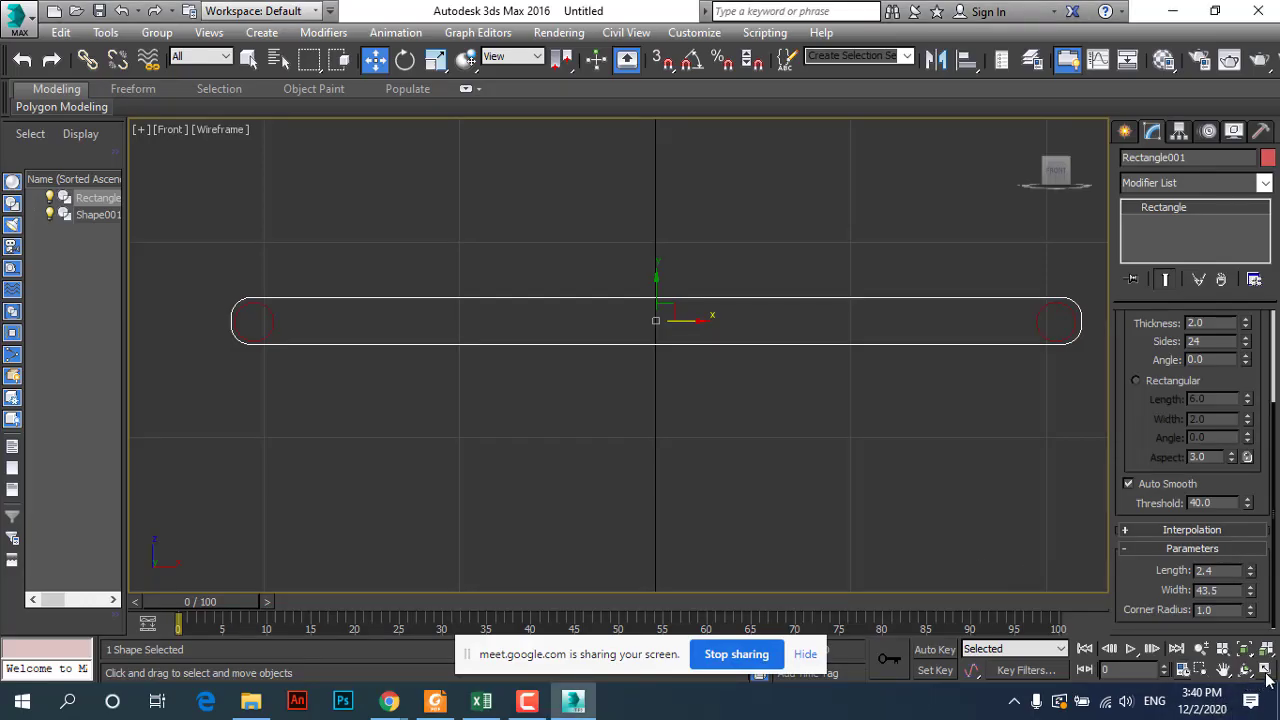
Step: Restore the four viewports and maximize the Perspective view
click(1266, 670)
scroll(950, 545, up, 5)
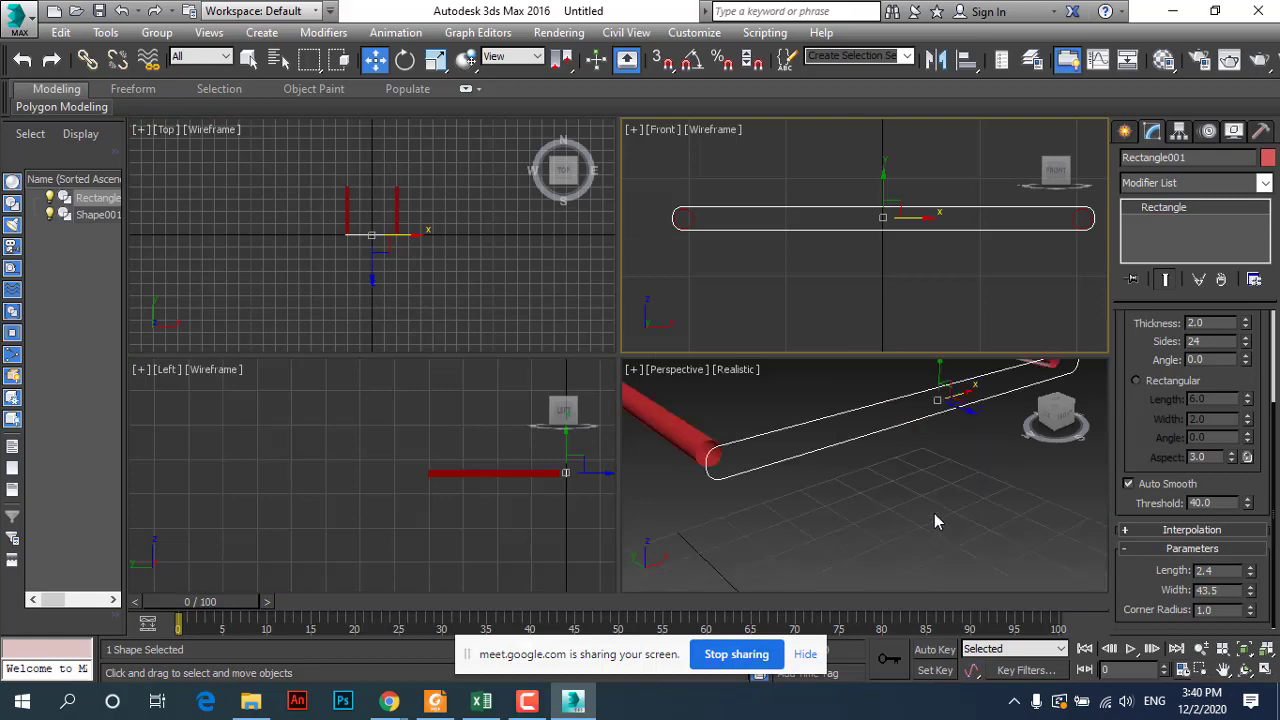
scroll(855, 510, down, 2)
scroll(850, 483, down, 2)
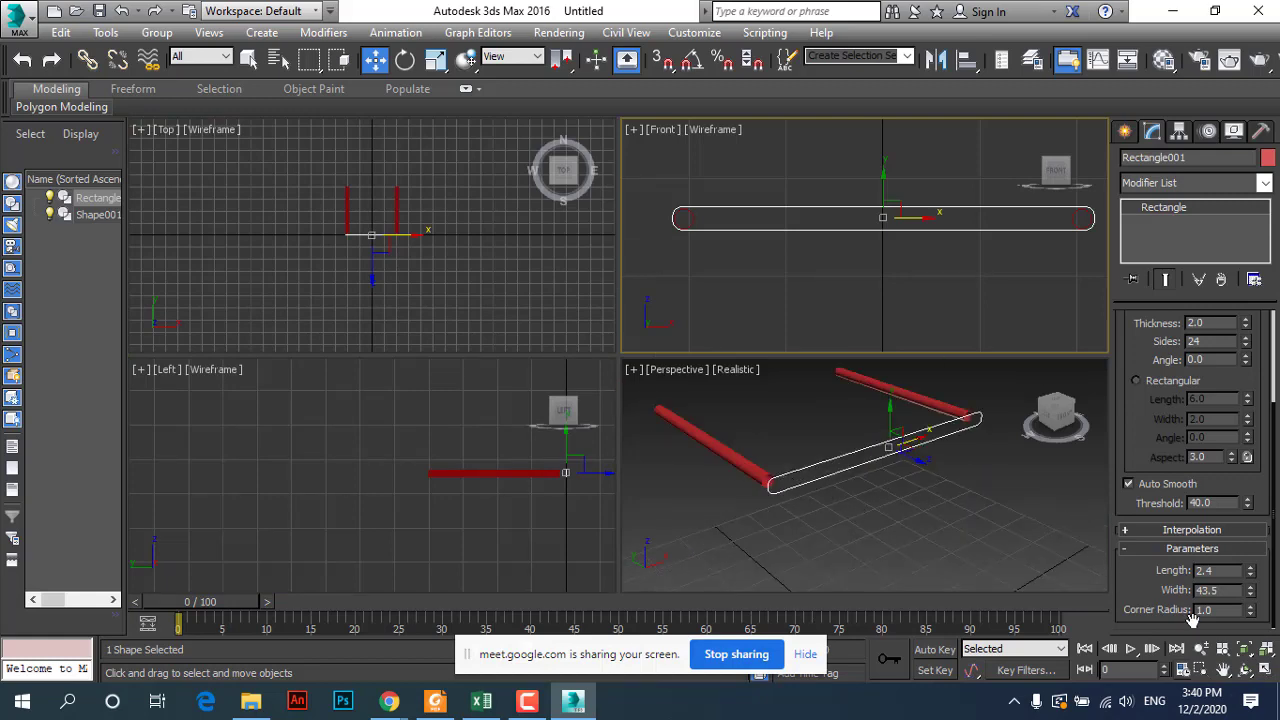
right_click(1042, 536)
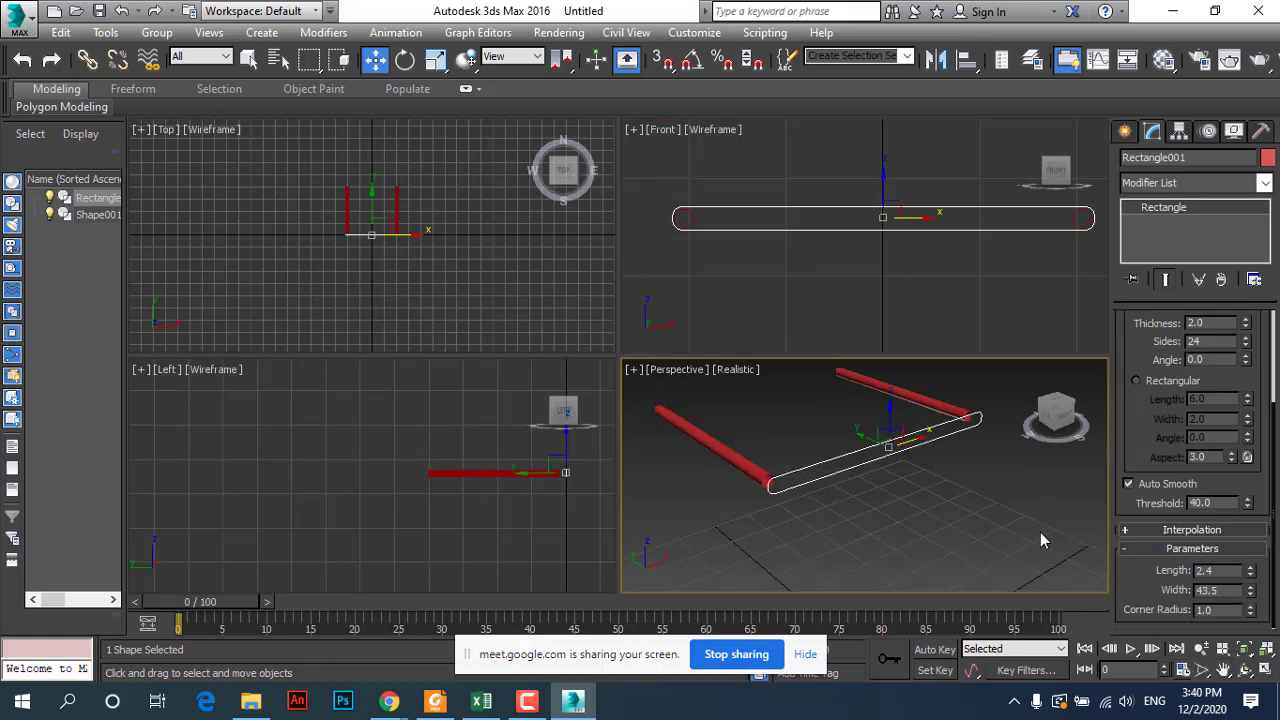
click(1266, 670)
scroll(581, 337, up, 3)
scroll(602, 357, down, 3)
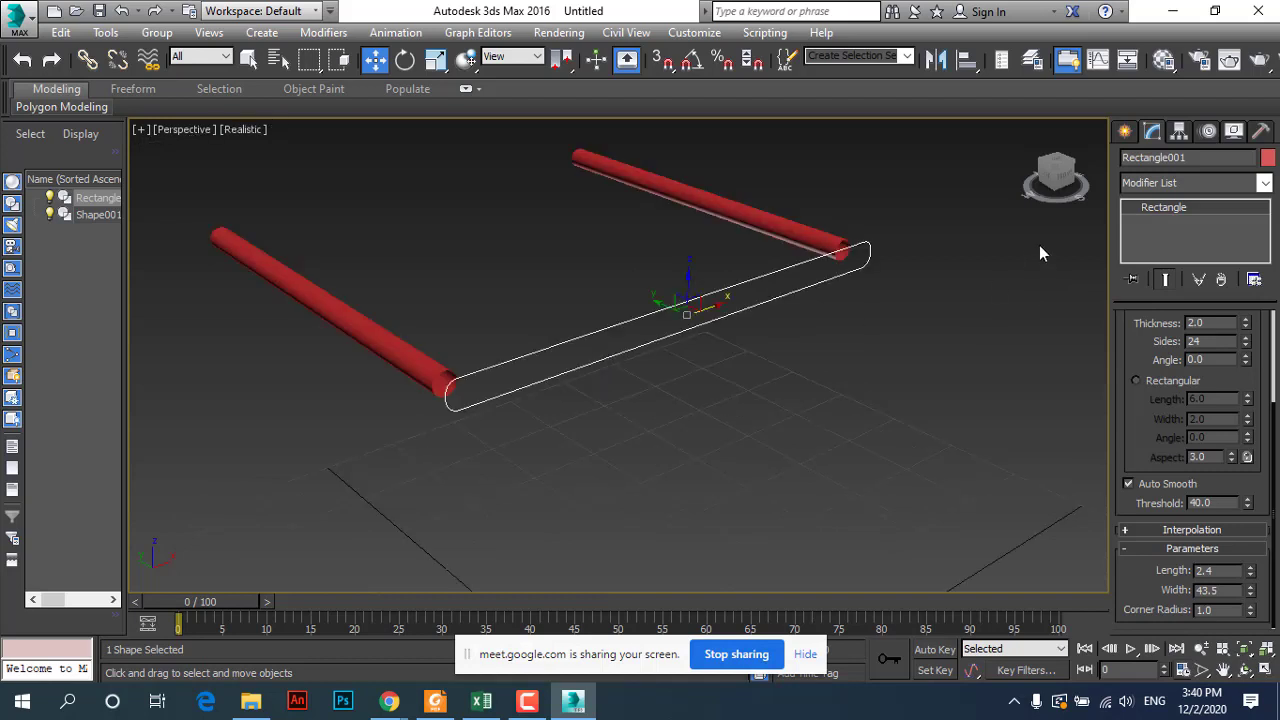
Step: Add an Extrude modifier to Rectangle001 with Amount 5.0
click(1183, 186)
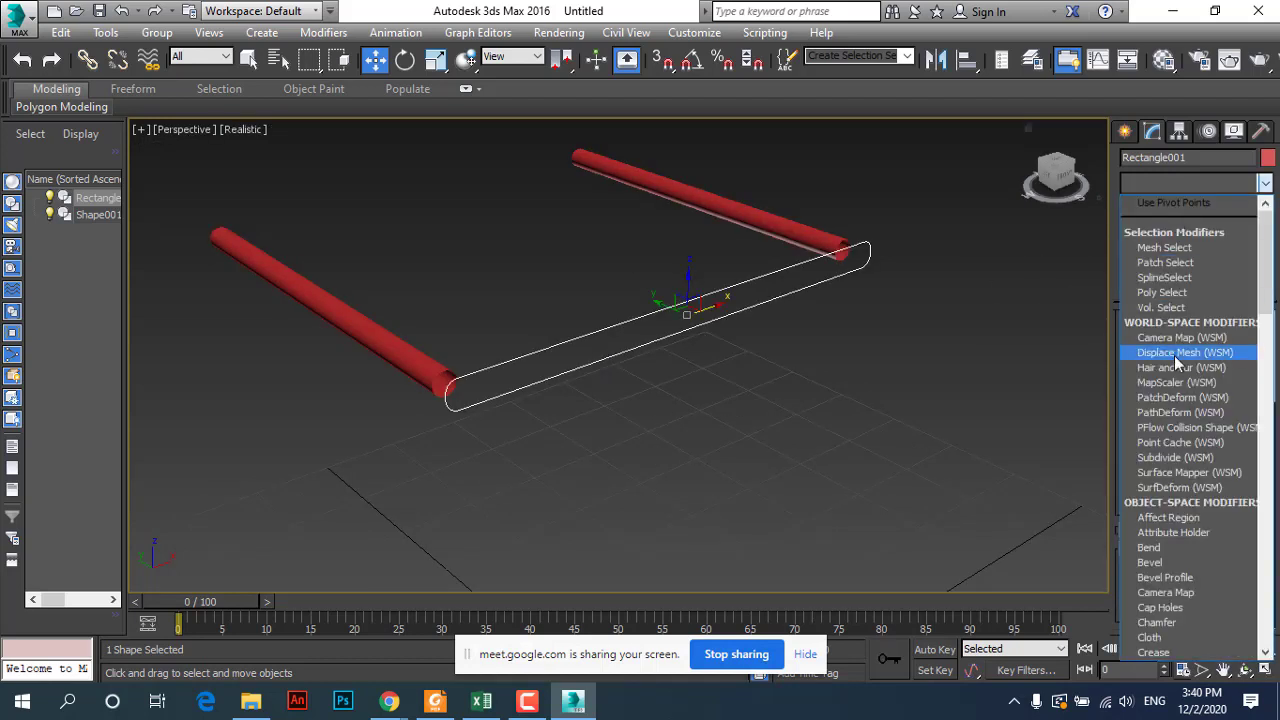
key(e)
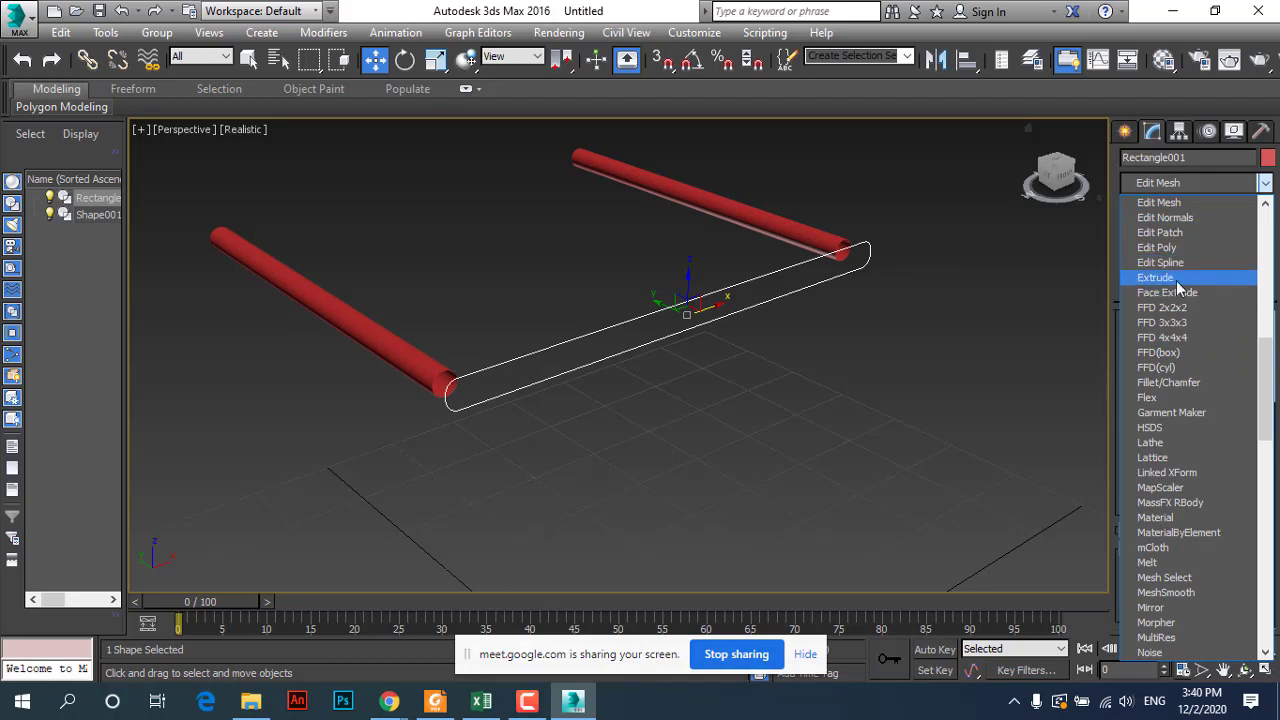
click(1177, 279)
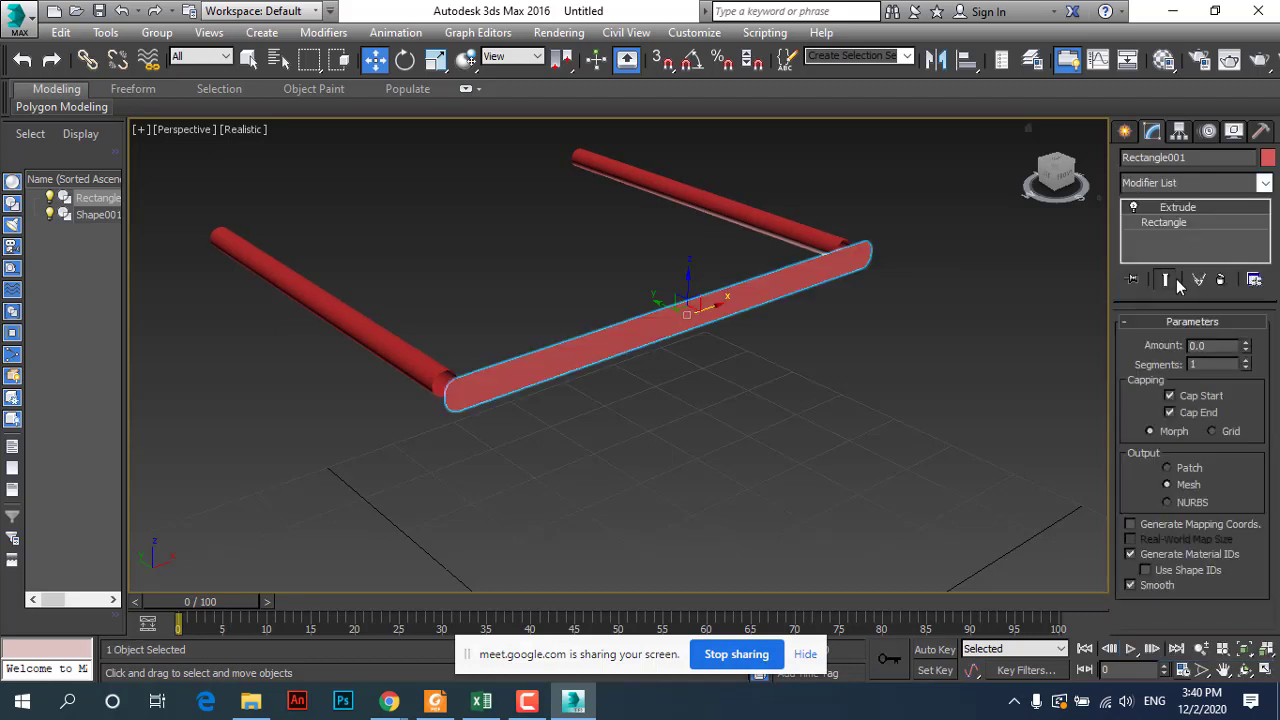
double_click(1203, 346)
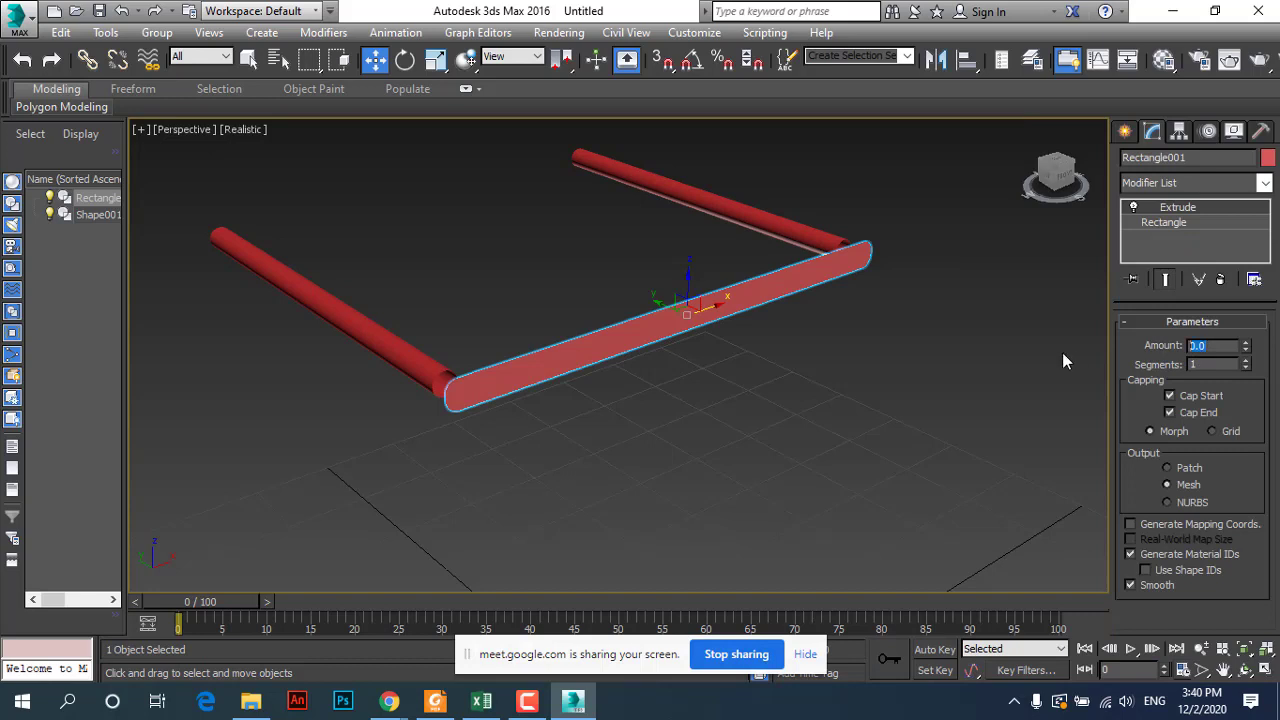
text(5)
key(Return)
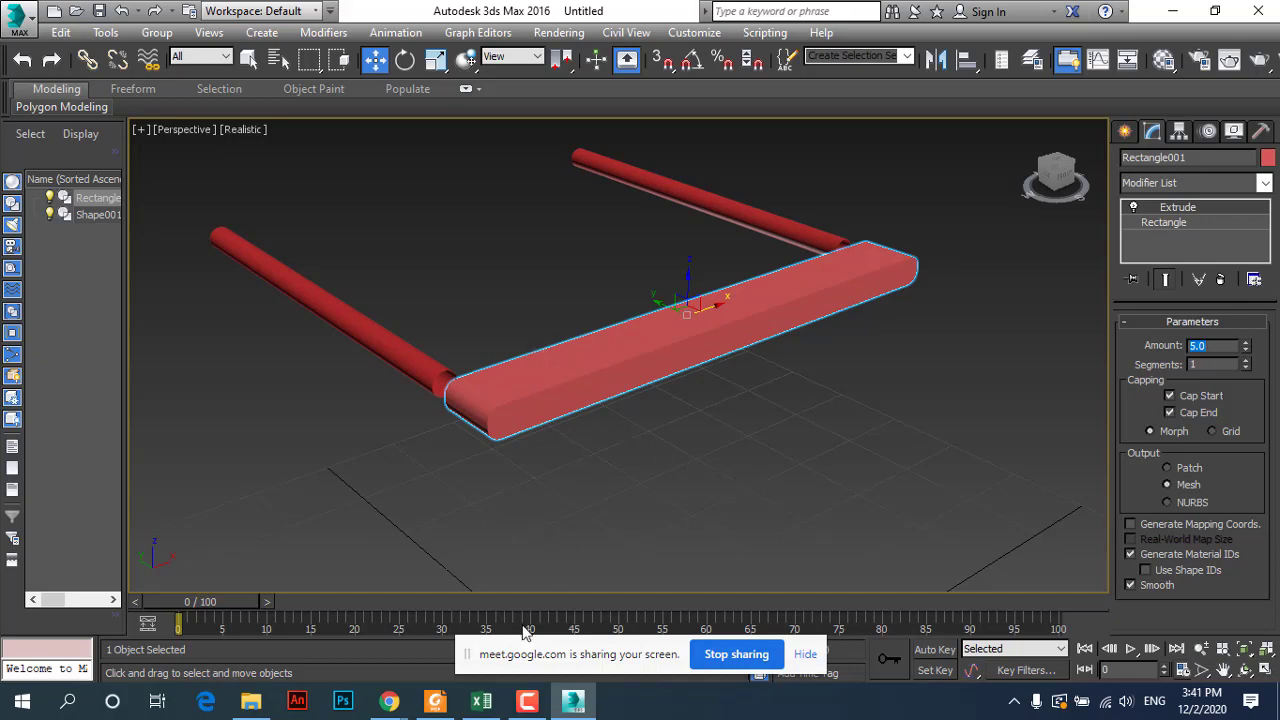
Step: Scroll the Lab 3 PDF to Step 16 on adding Edit Poly and deleting two faces
click(435, 701)
scroll(500, 540, down, 1)
scroll(534, 480, down, 5)
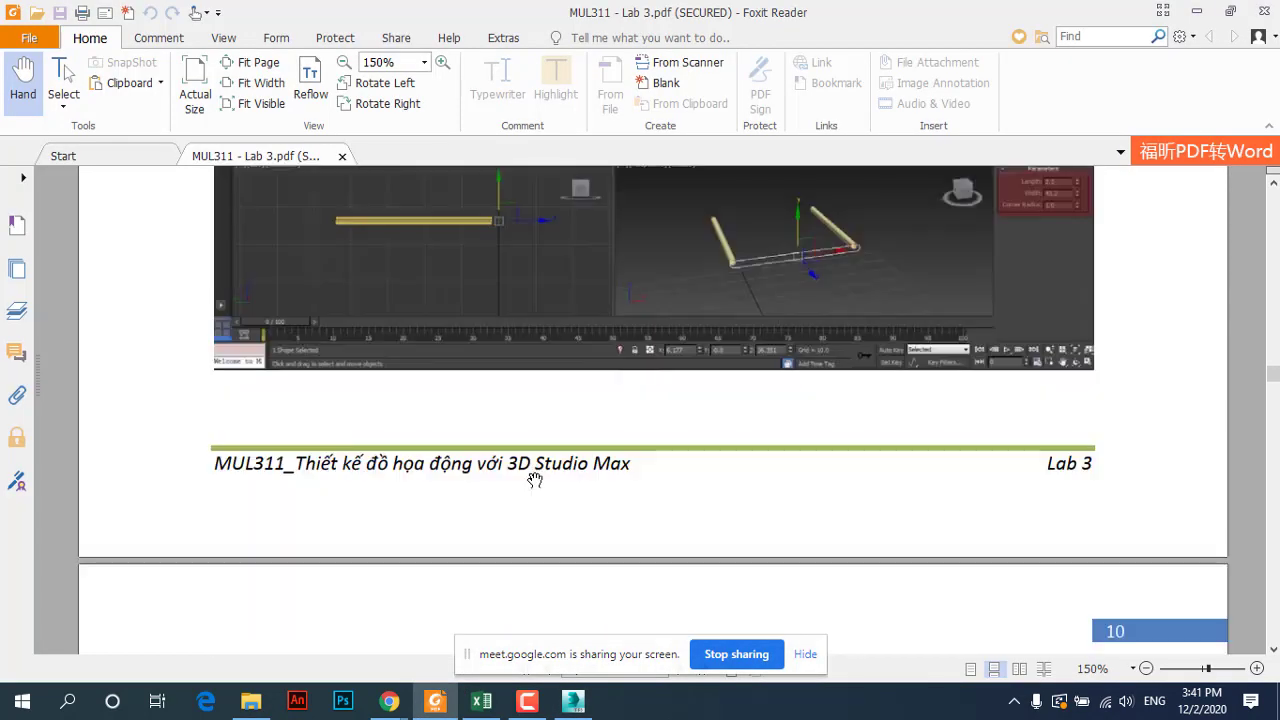
scroll(540, 478, down, 3)
scroll(549, 476, down, 3)
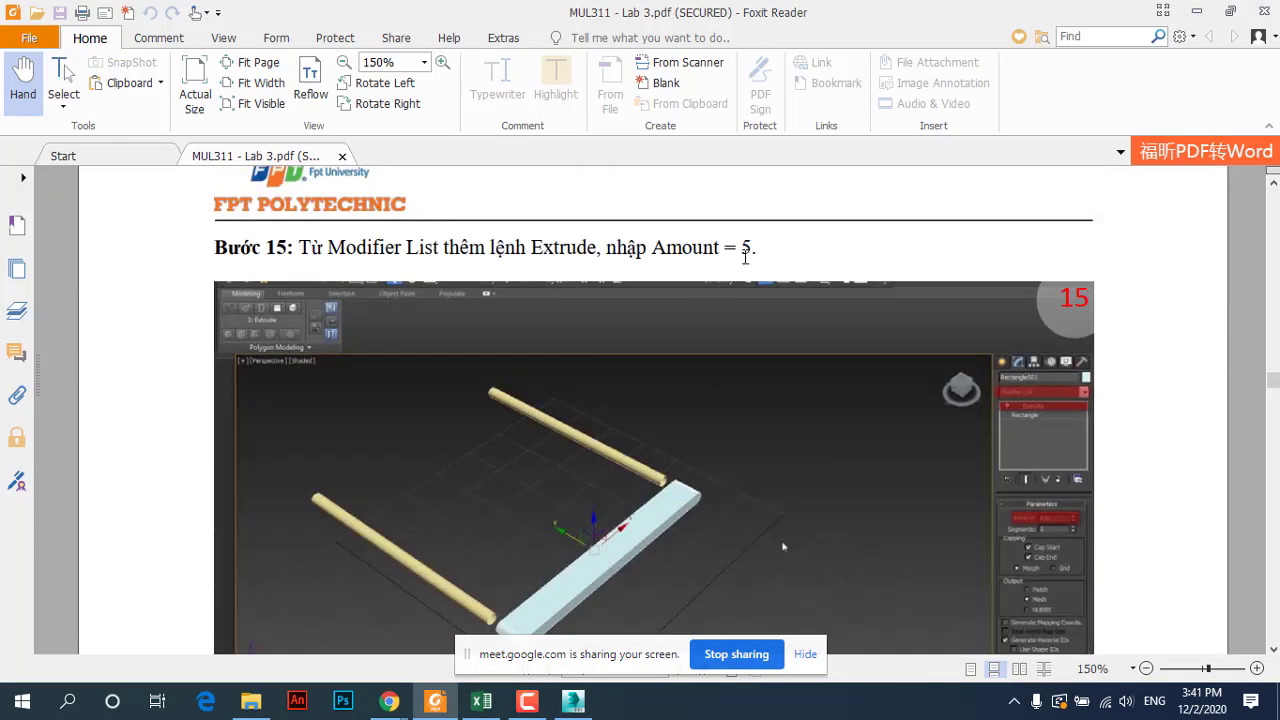
scroll(720, 390, down, 3)
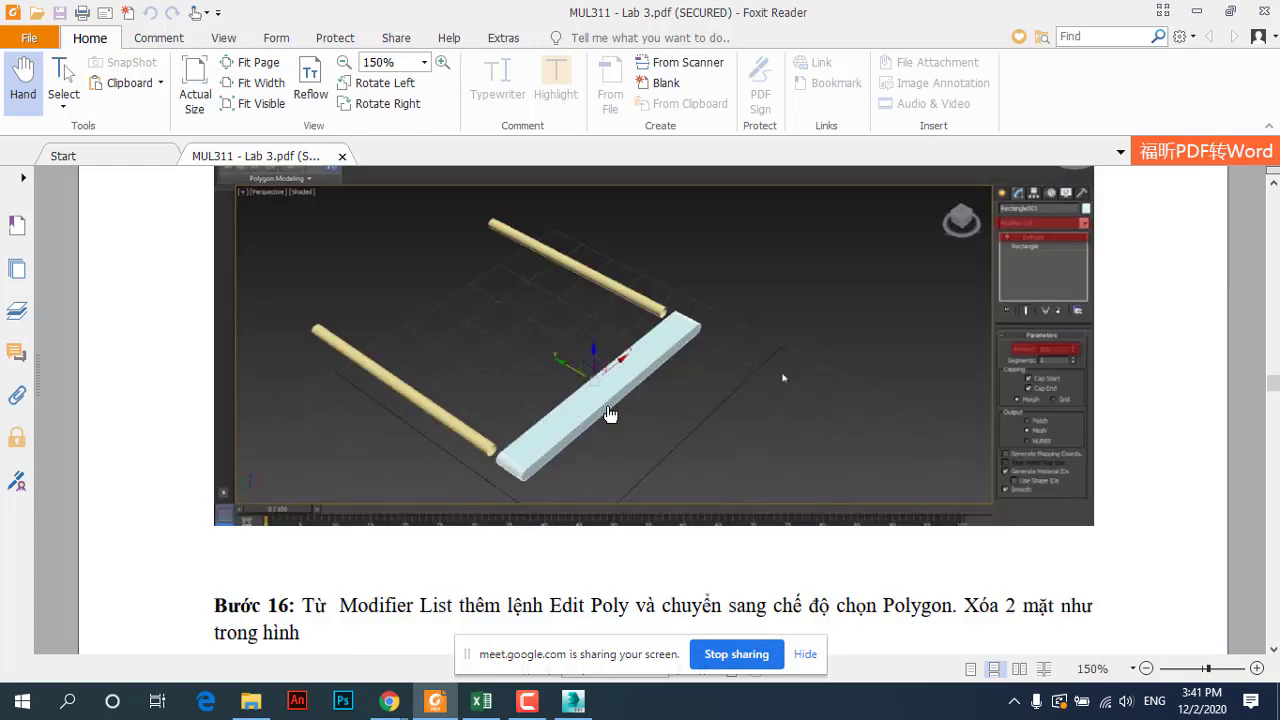
scroll(610, 414, down, 3)
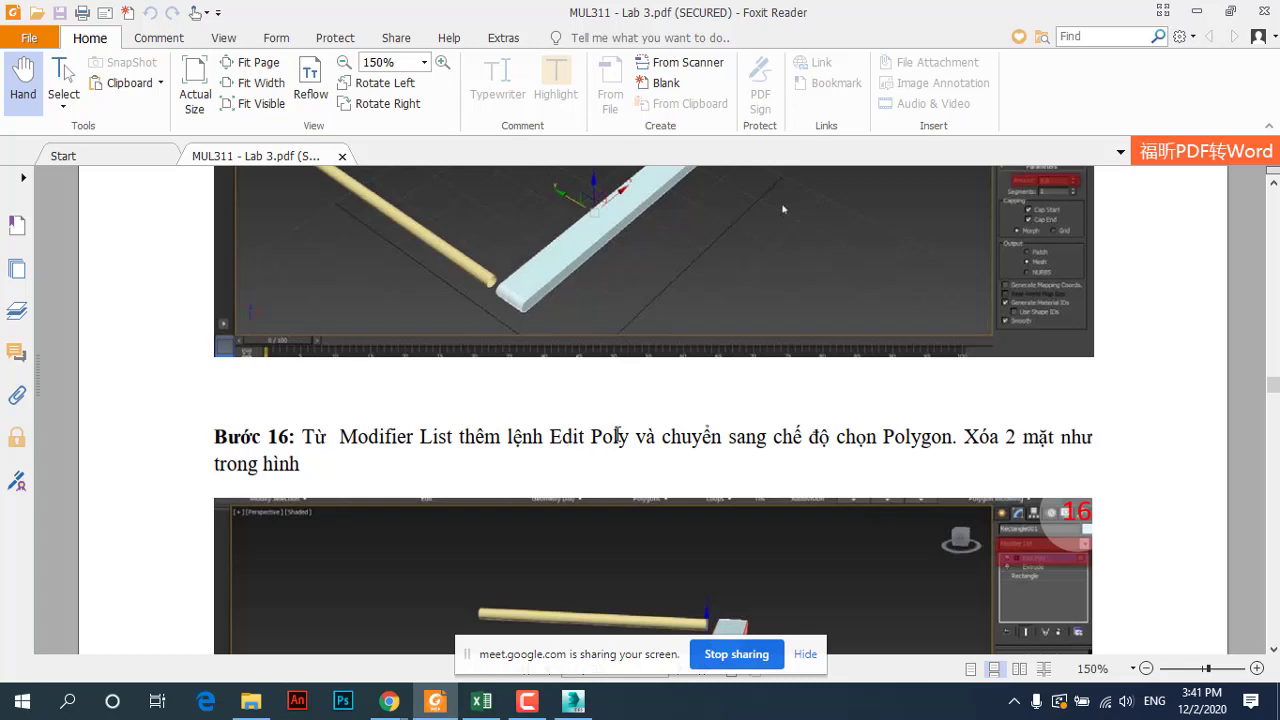
scroll(616, 442, down, 3)
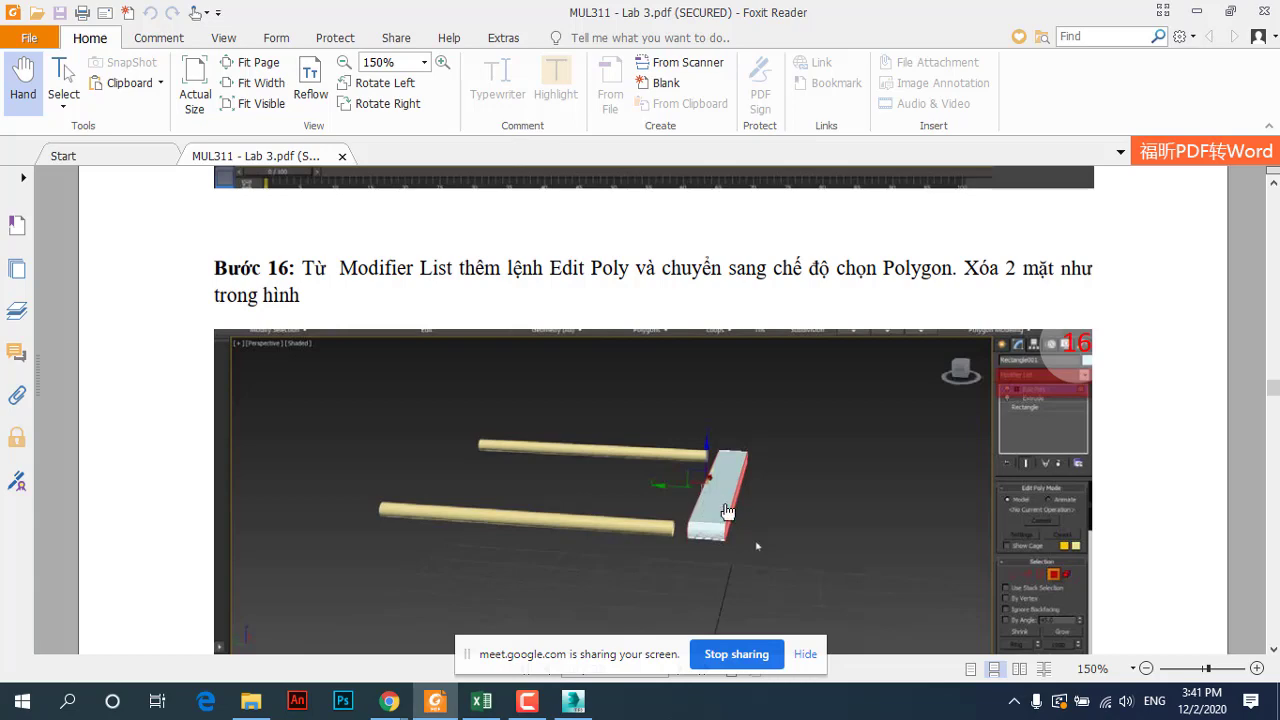
click(573, 700)
Step: Convert the slab to Editable Poly and select its top and long side faces
right_click(697, 336)
mouse_move(778, 526)
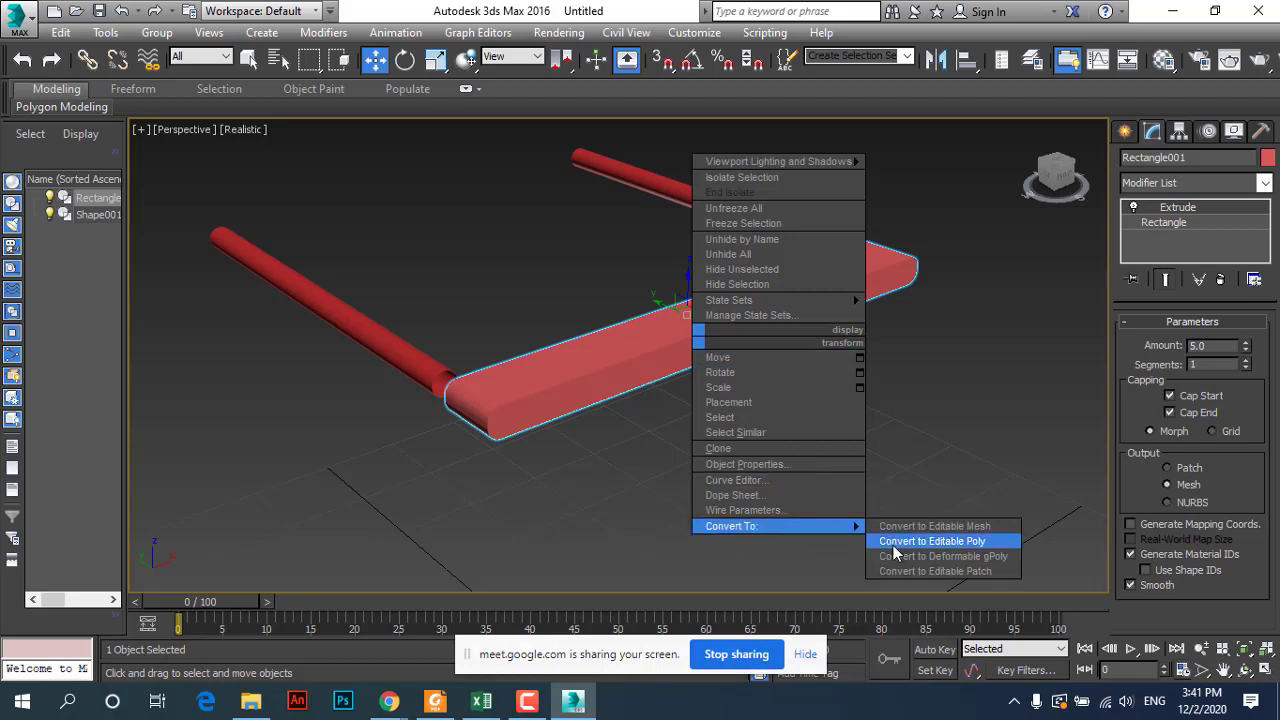
click(894, 546)
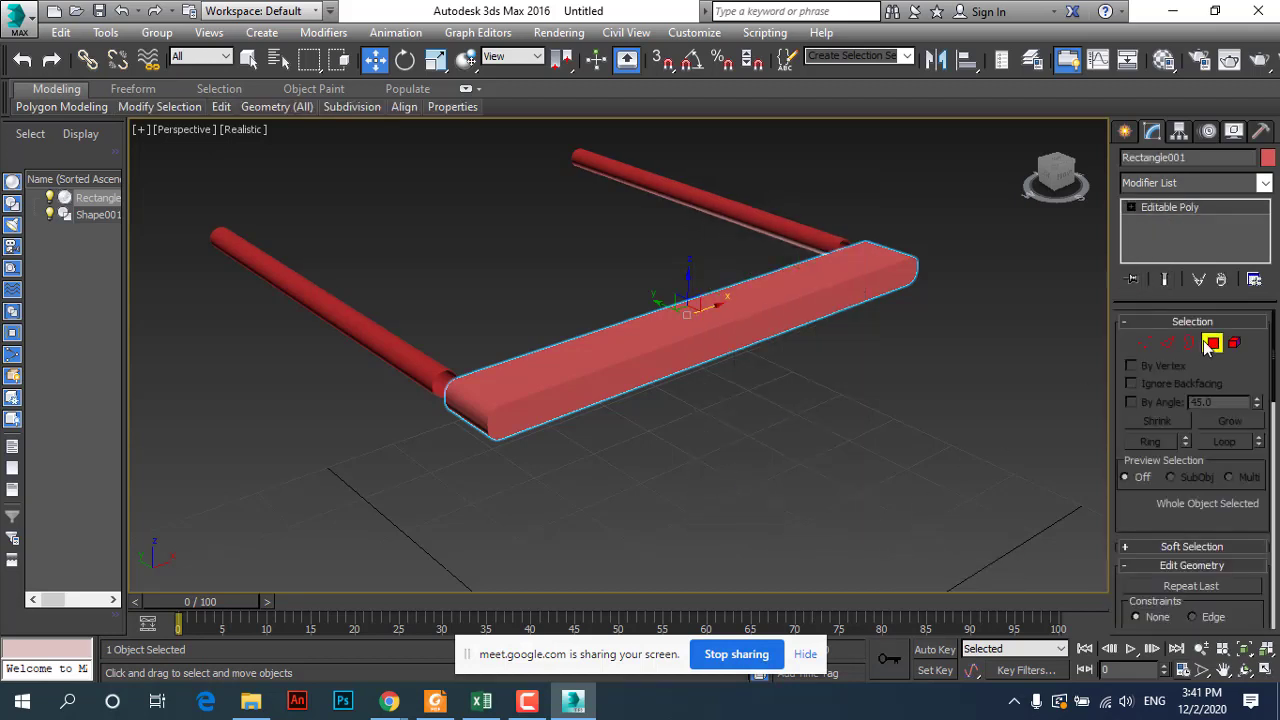
click(1210, 344)
click(737, 334)
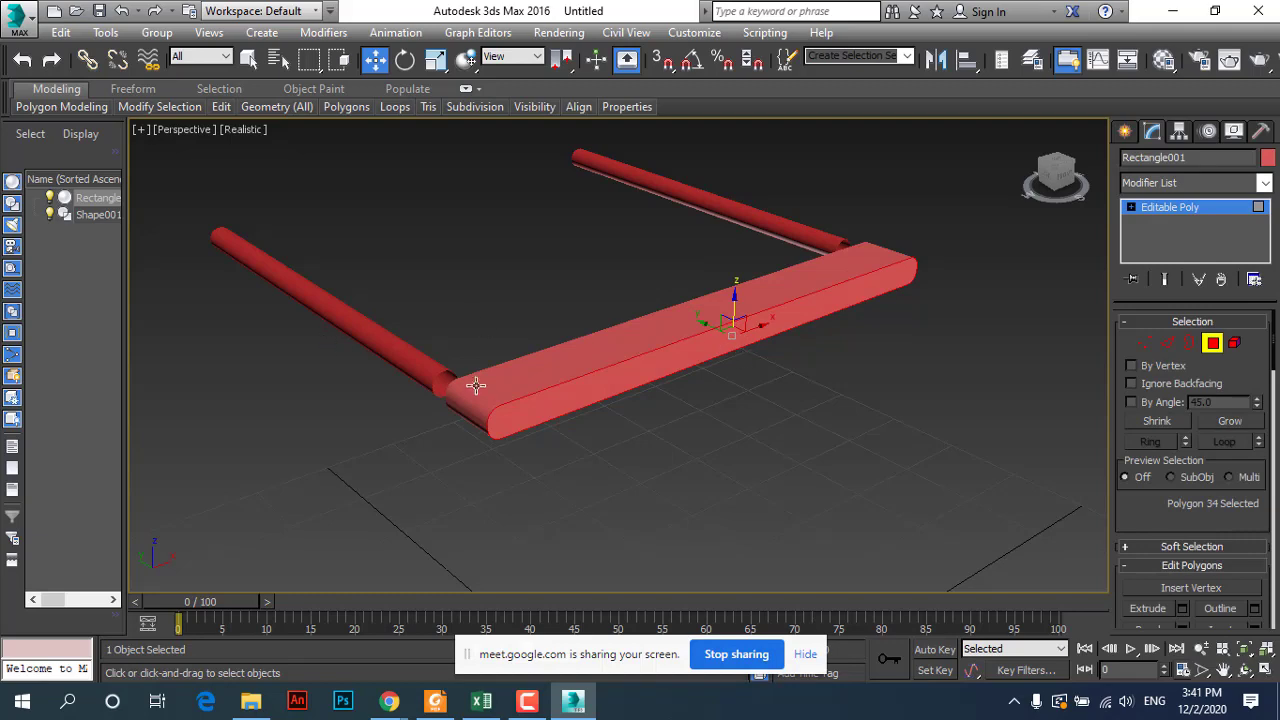
mouse_move(406, 390)
alt+middle_down()
mouse_move(506, 411)
mouse_move(590, 388)
alt+middle_up()
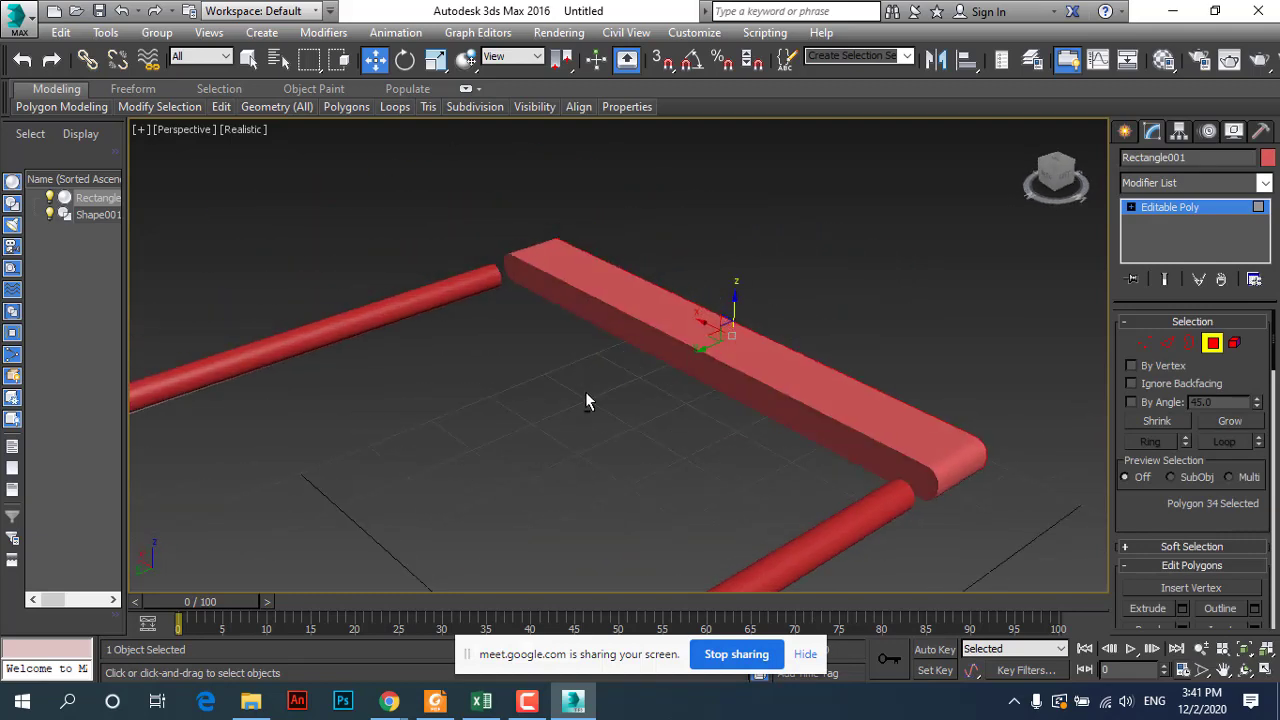
ctrl+click(684, 359)
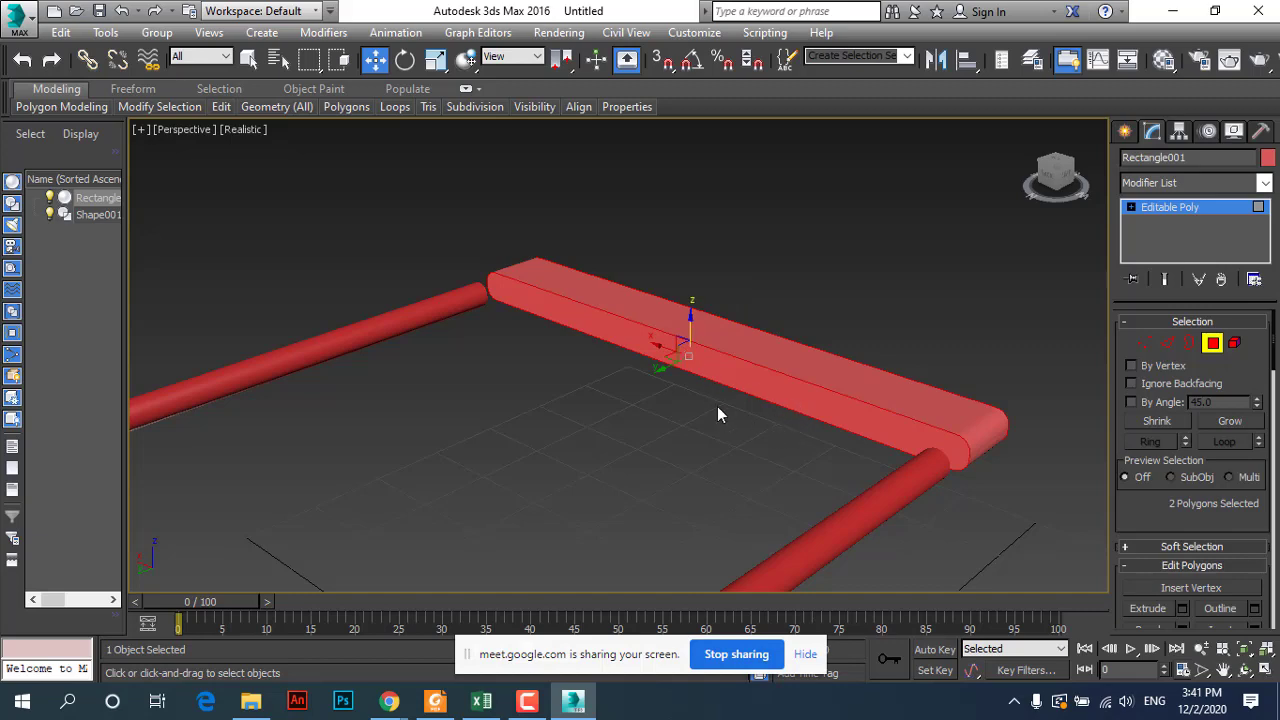
Step: Delete the two selected faces and render the perspective view
mouse_move(743, 389)
alt+middle_down()
mouse_move(708, 420)
mouse_move(516, 370)
alt+middle_up()
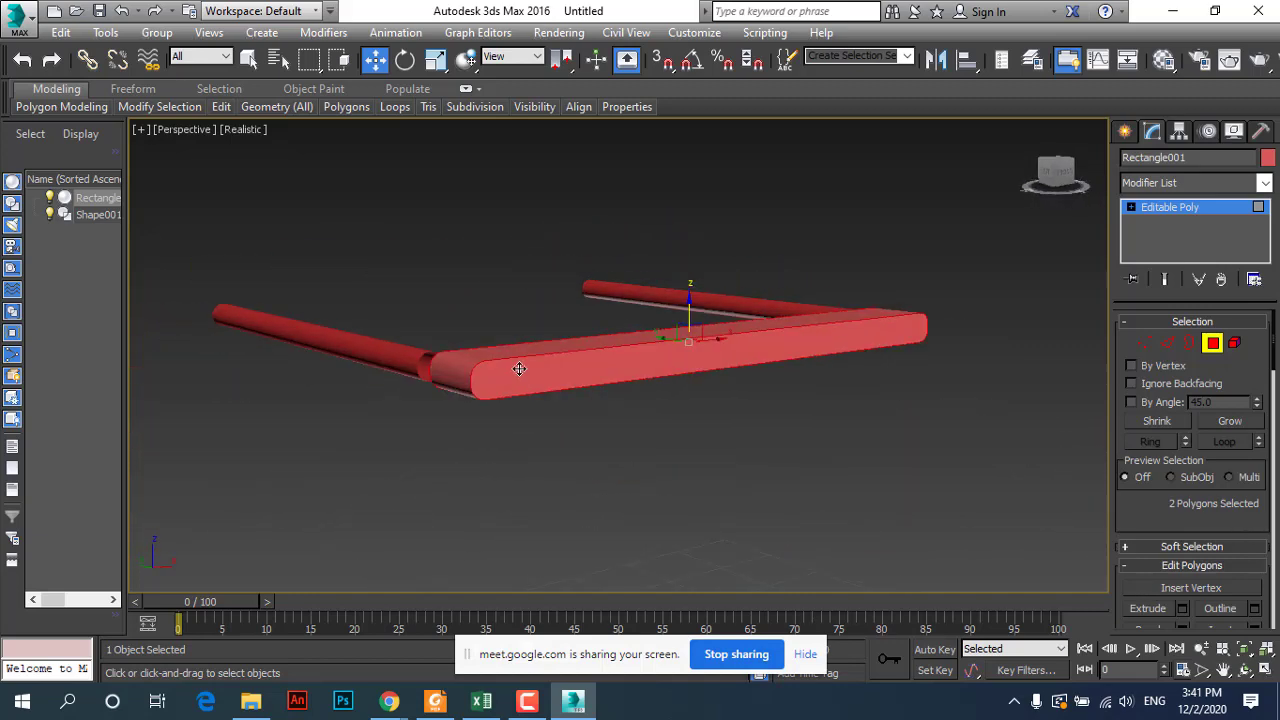
scroll(1134, 510, down, 5)
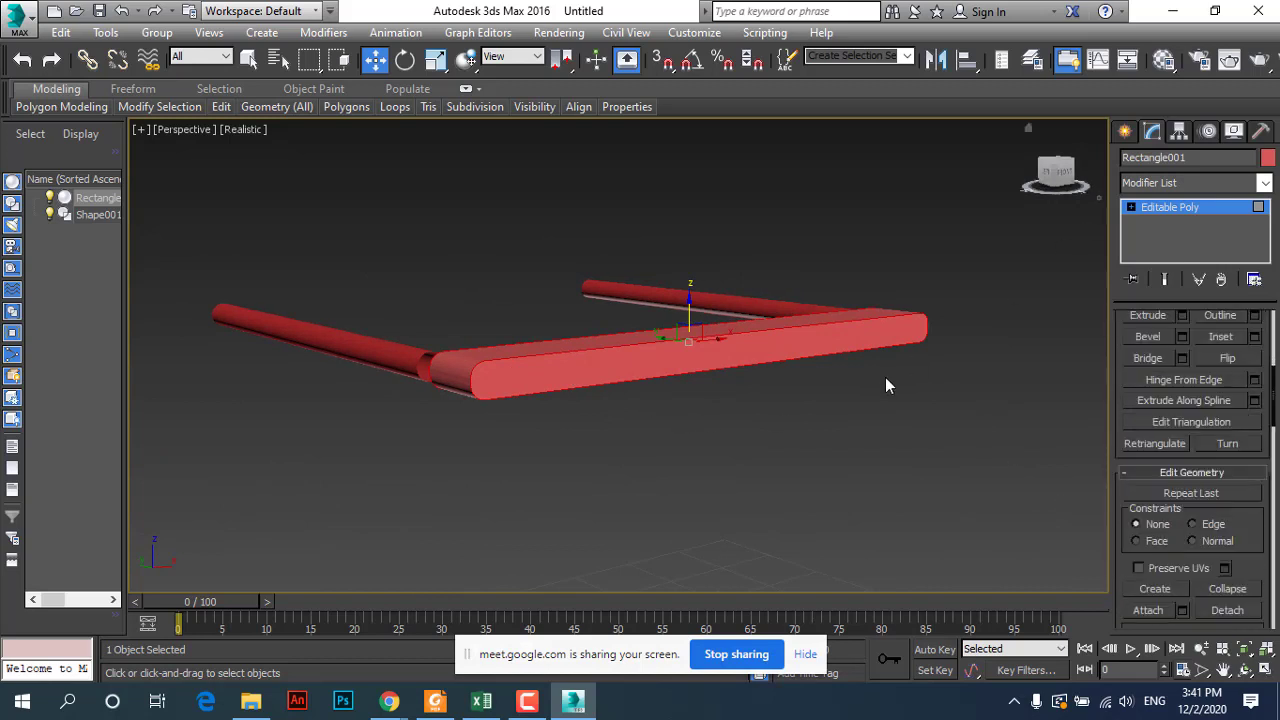
scroll(900, 400, up, 3)
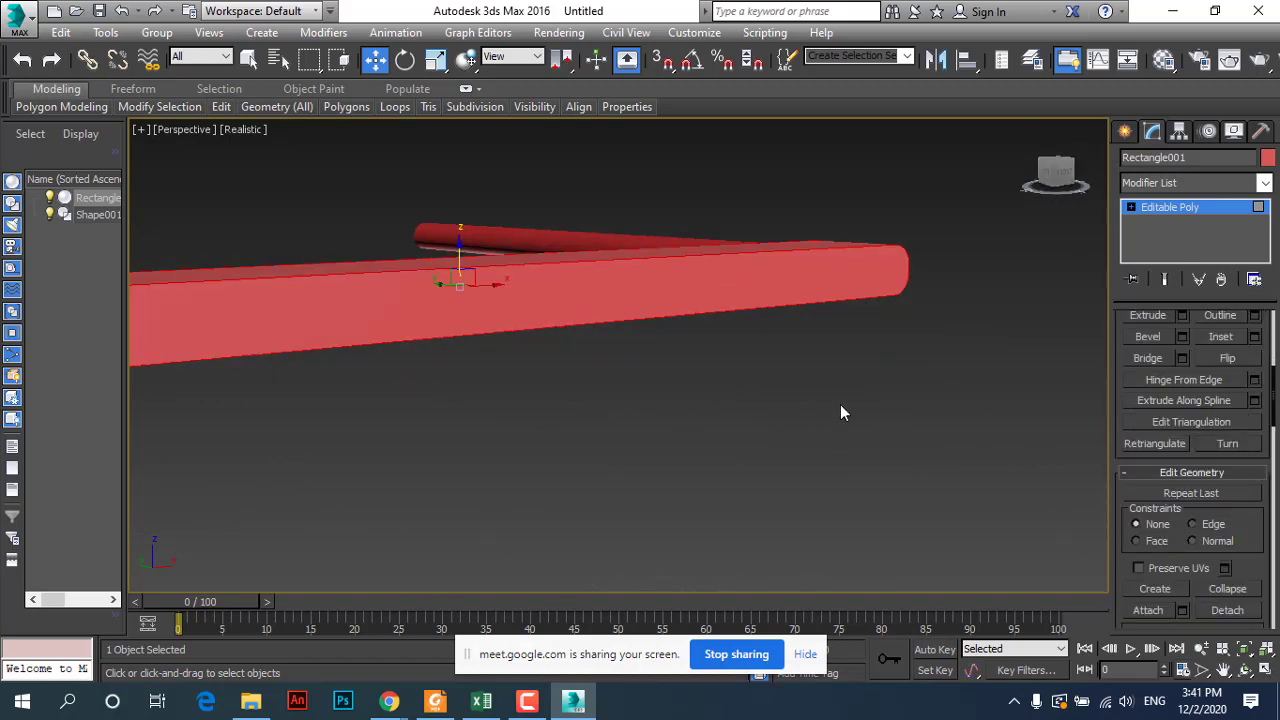
key(Delete)
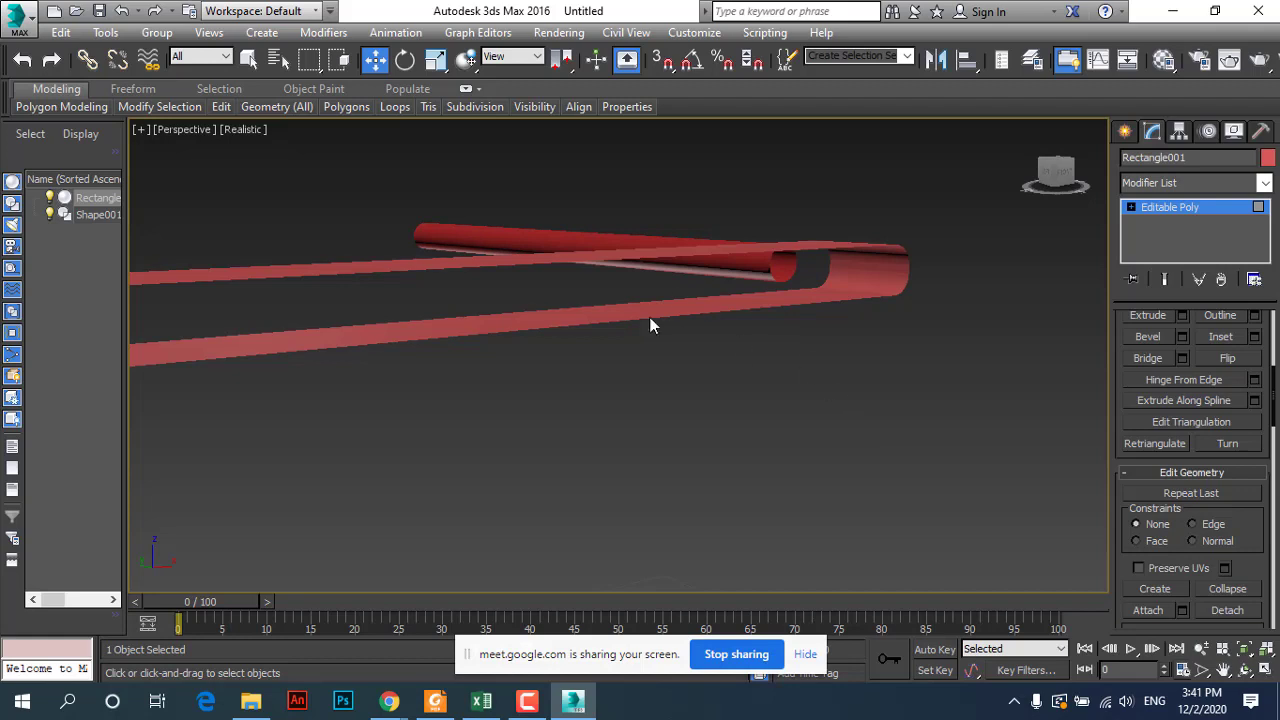
mouse_move(789, 426)
alt+middle_down()
mouse_move(463, 374)
mouse_move(491, 377)
alt+middle_up()
click(1229, 60)
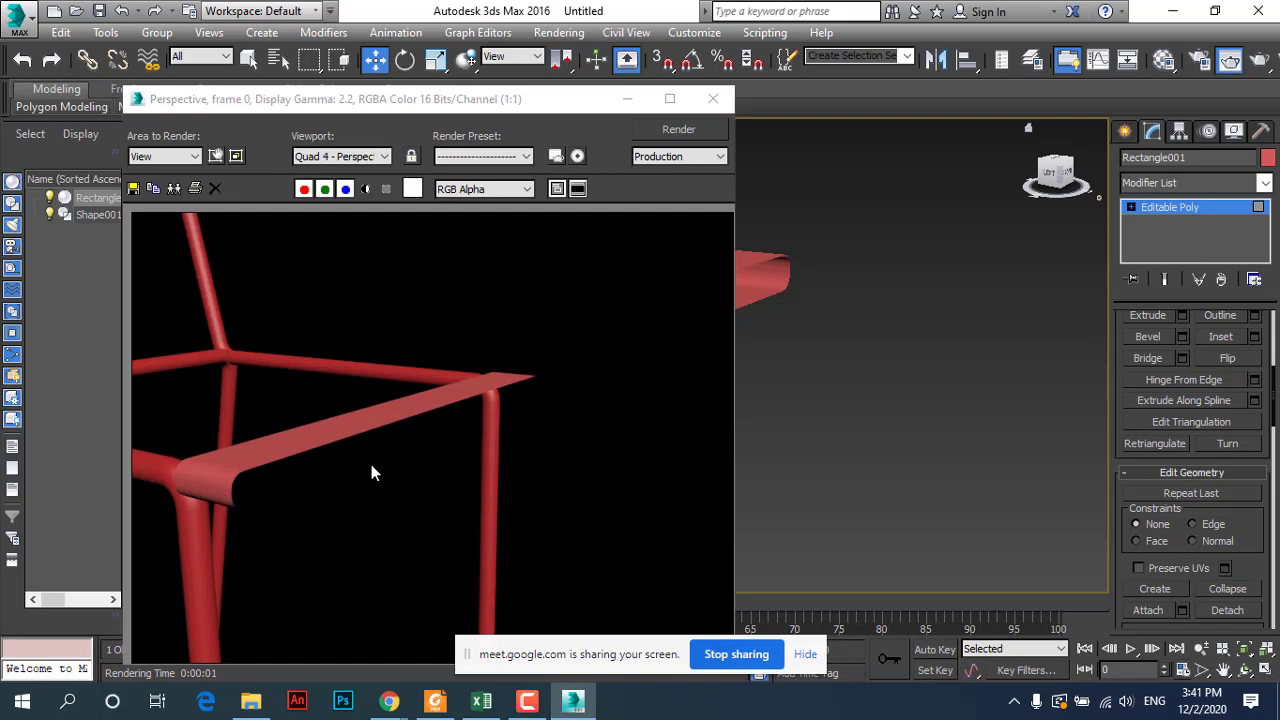
Step: Close the rendered image and return the band to whole-object level
click(712, 98)
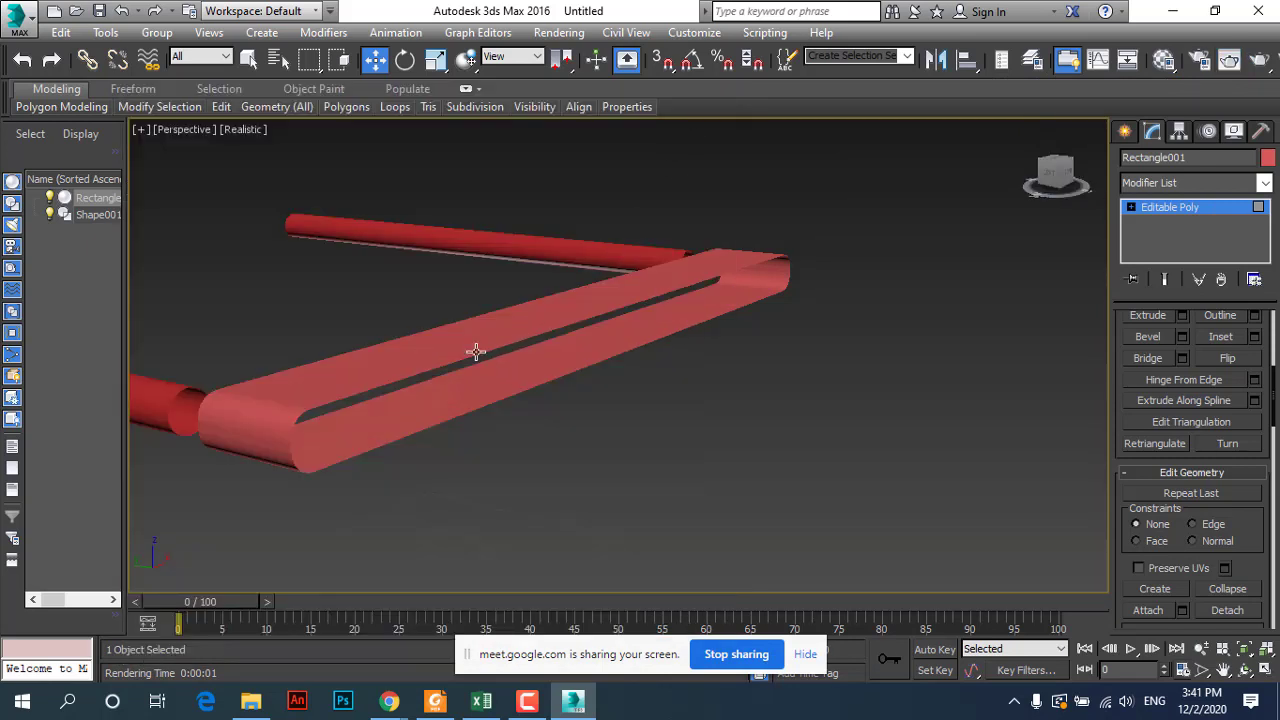
click(475, 351)
click(273, 431)
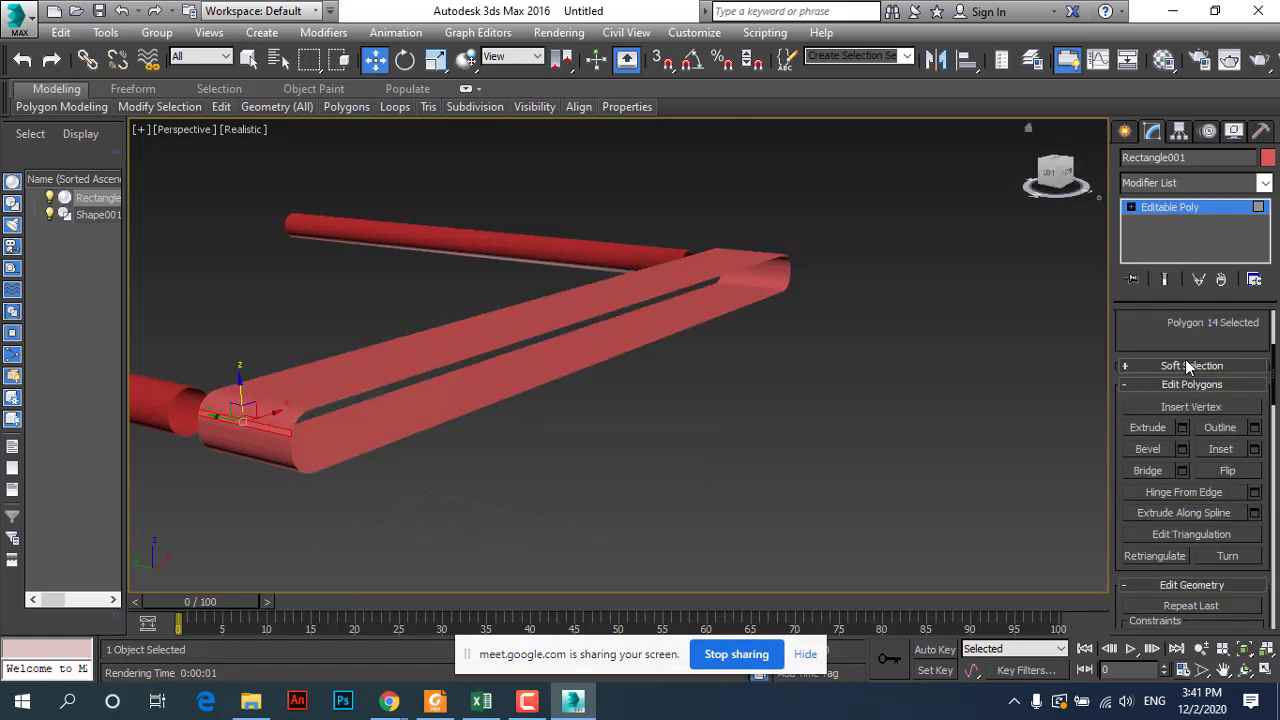
scroll(1185, 359, up, 5)
key(2)
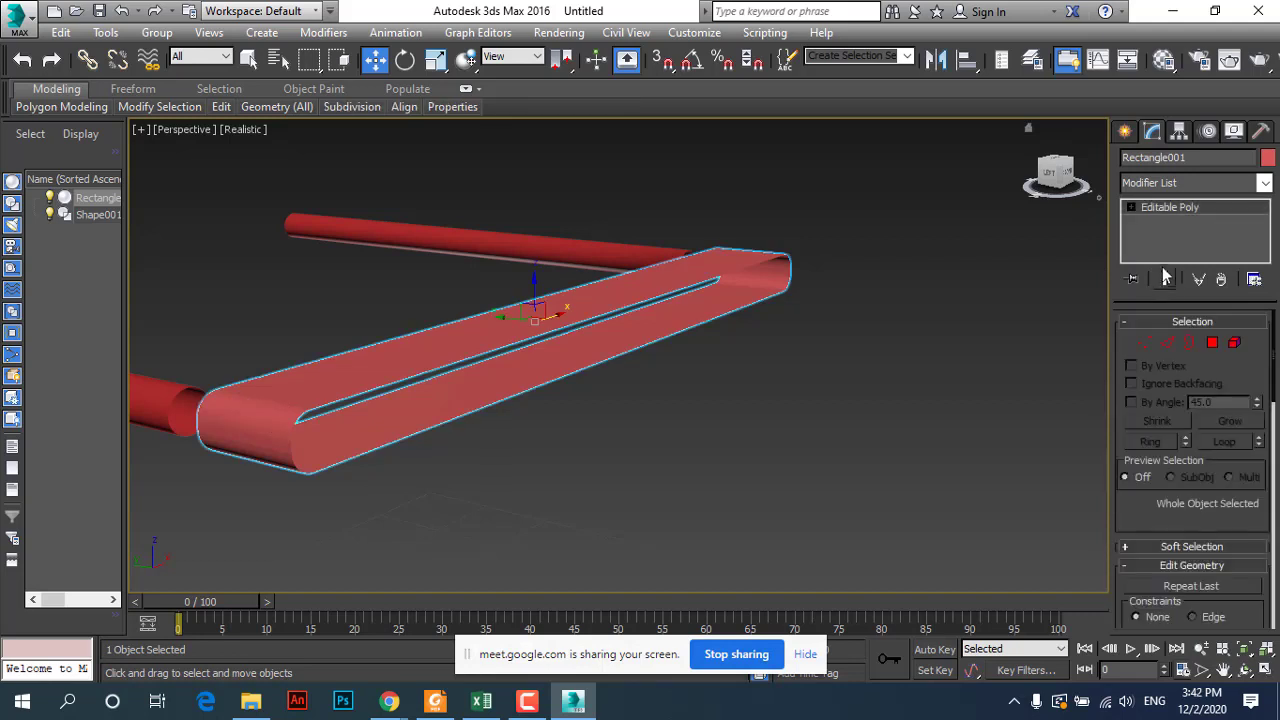
Step: Browse the Modifier List down to the S modifiers to find Shell
click(1173, 181)
scroll(1150, 292, down, 2)
scroll(1150, 295, down, 3)
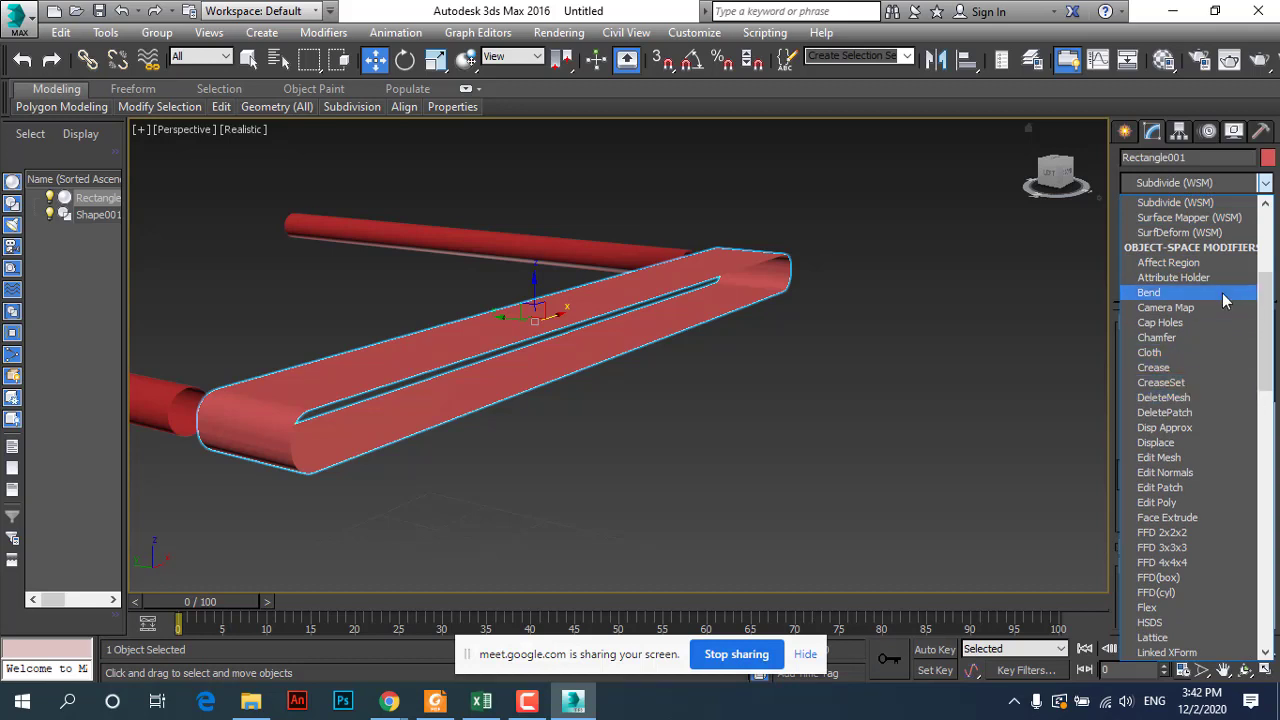
key(s)
scroll(1206, 268, down, 2)
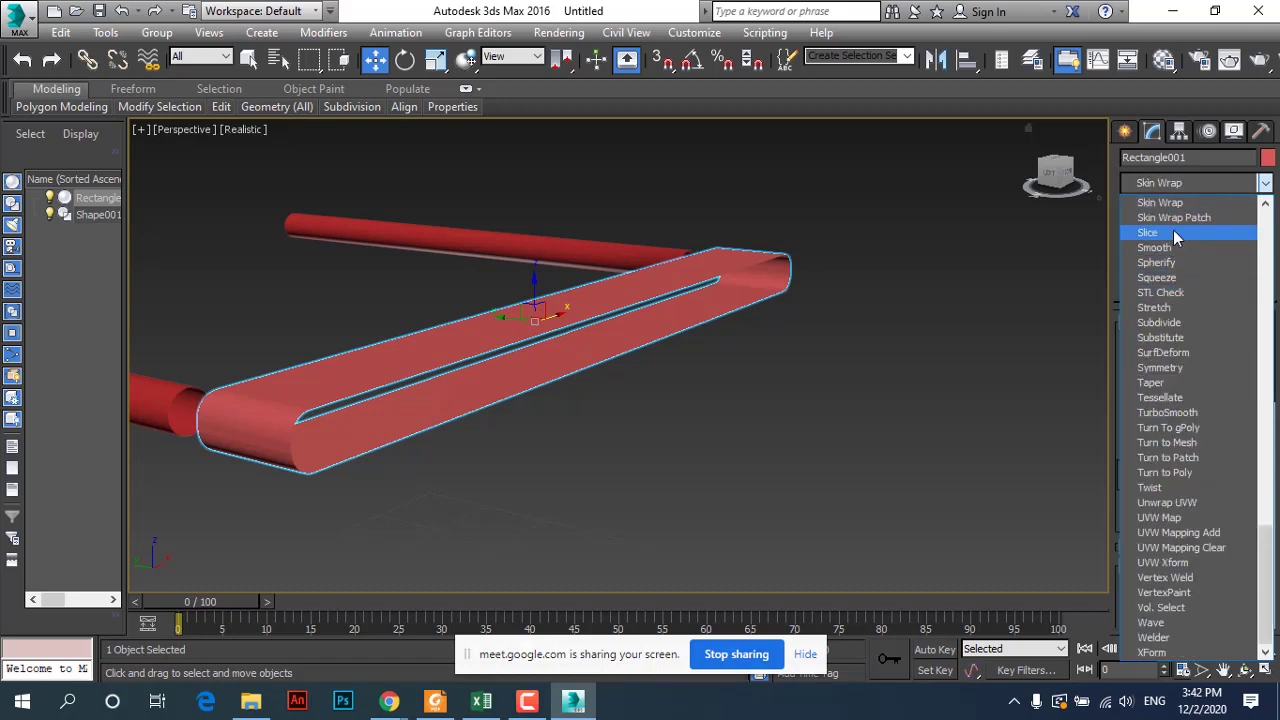
key(m)
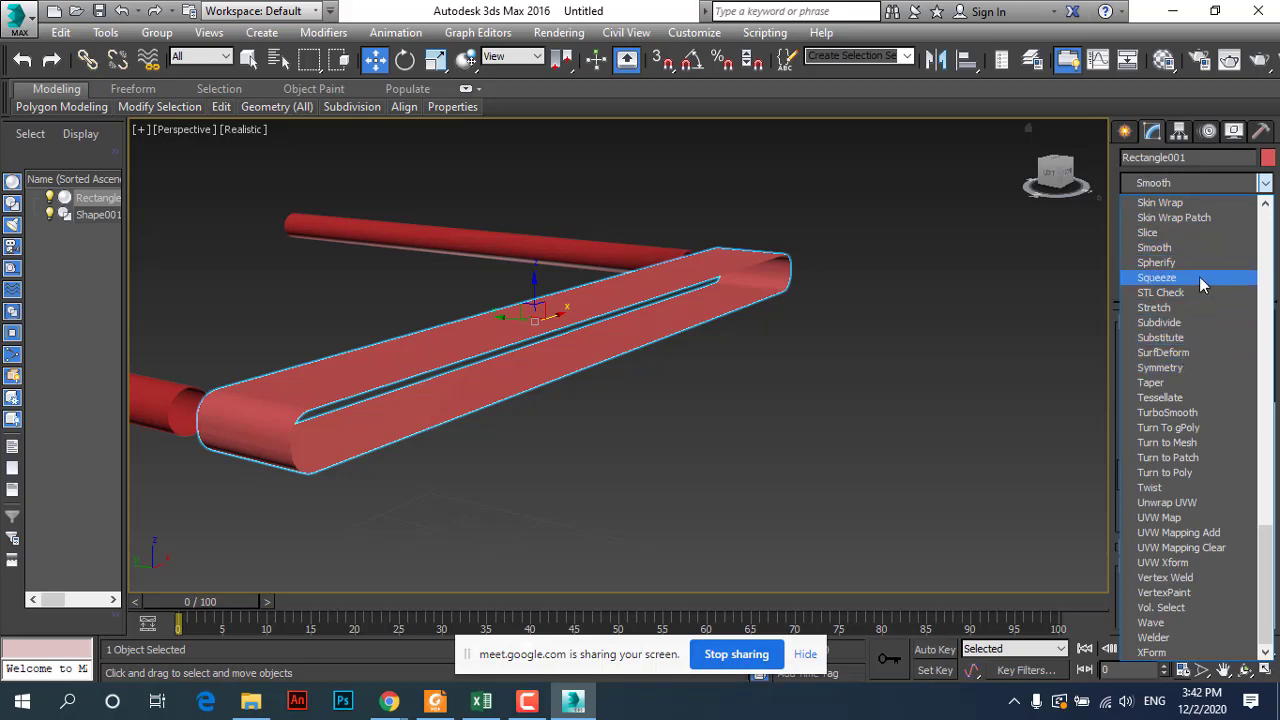
scroll(1199, 276, up, 2)
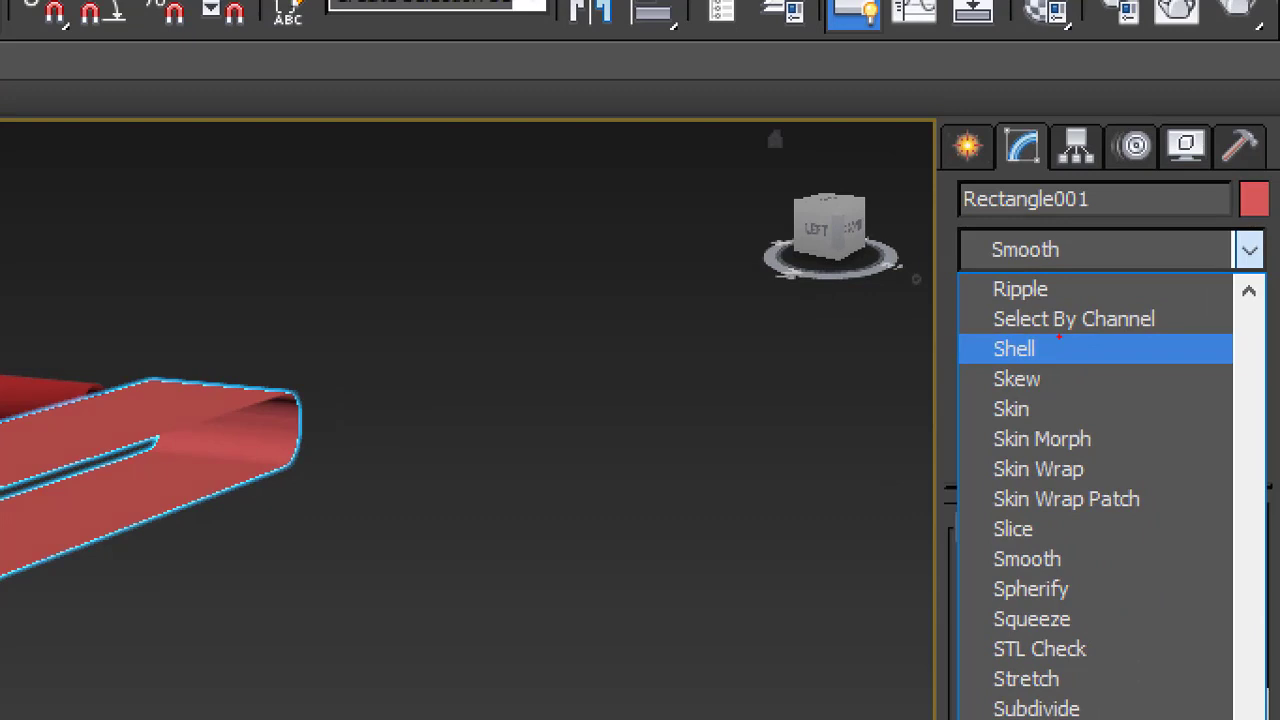
Step: Apply the Shell modifier to Rectangle001, giving Inner Amount 0.0 and Outer Amount 1.0
drag(1058, 338, 1057, 349)
mouse_move(537, 388)
mouse_down()
mouse_move(608, 285)
mouse_move(622, 376)
mouse_move(556, 300)
mouse_move(596, 272)
mouse_move(610, 377)
mouse_up()
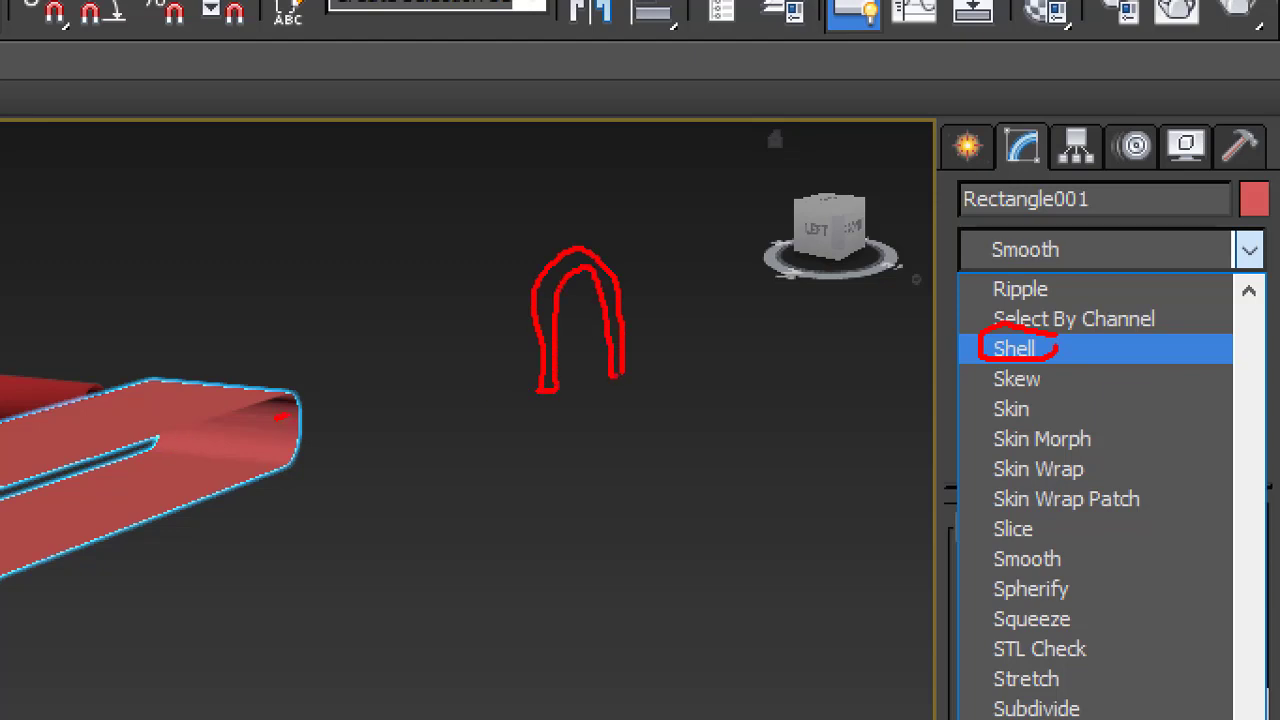
drag(288, 413, 262, 460)
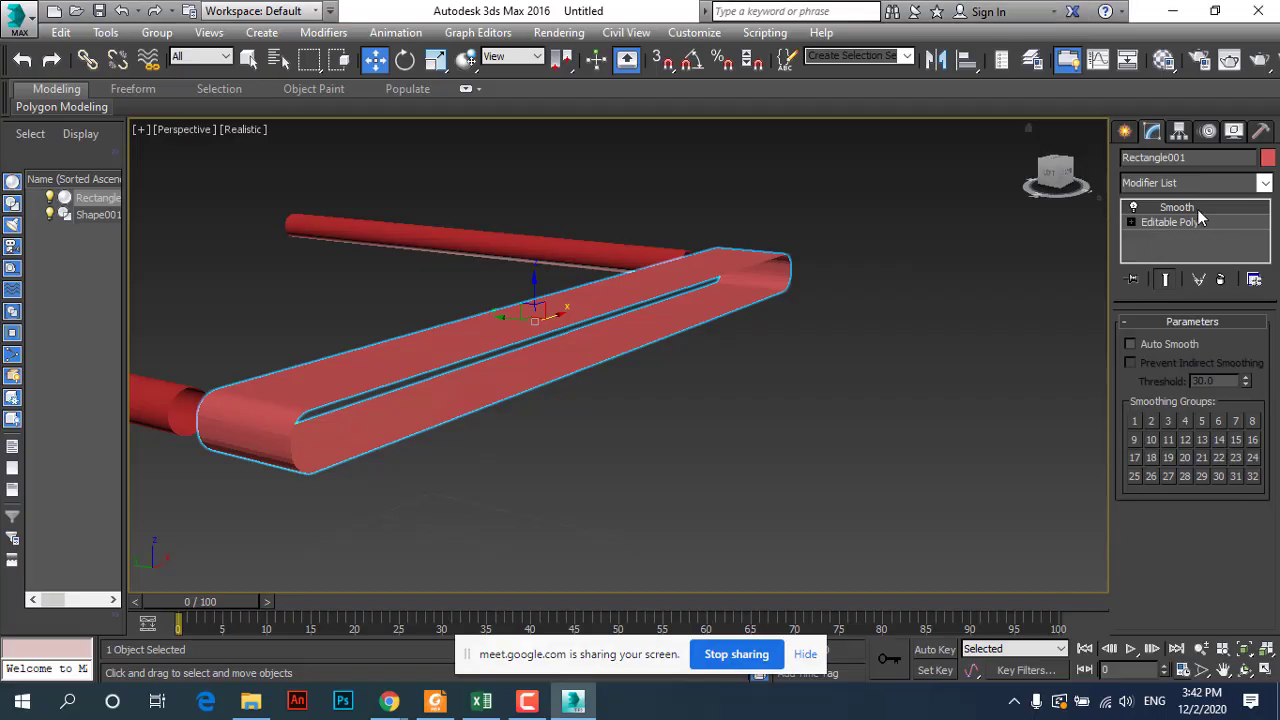
click(1215, 182)
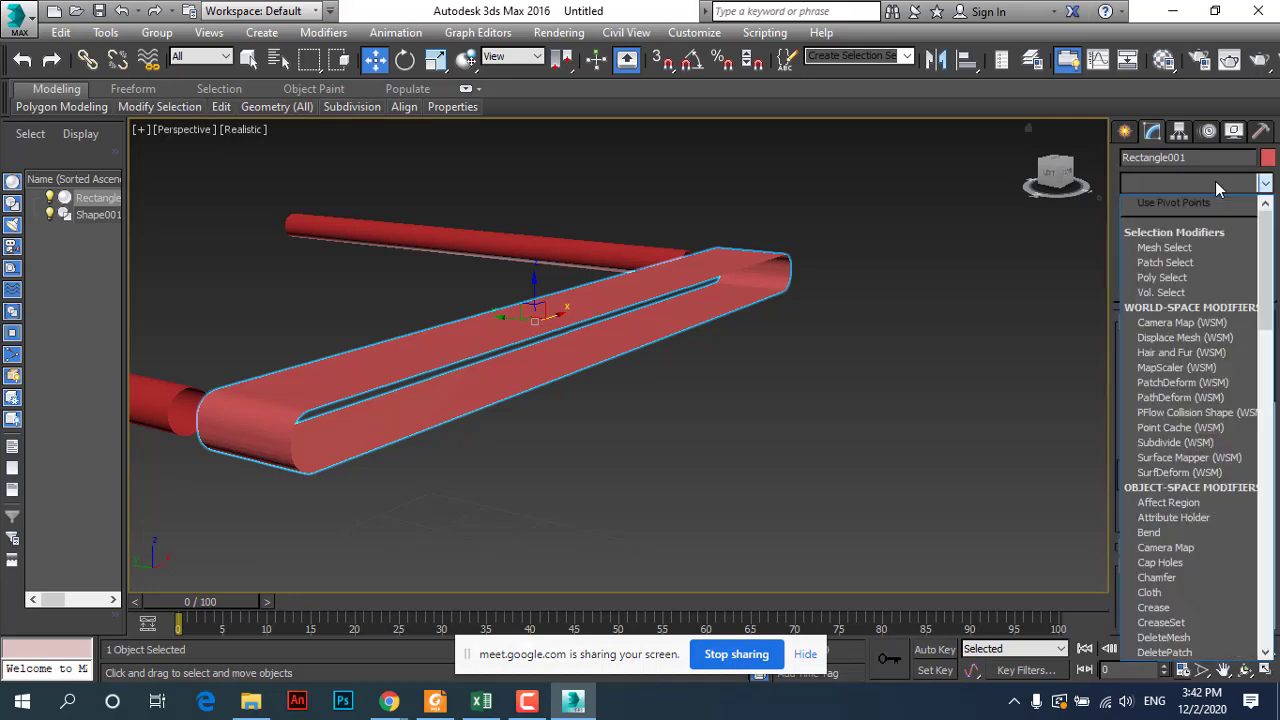
key(s)
key(s)
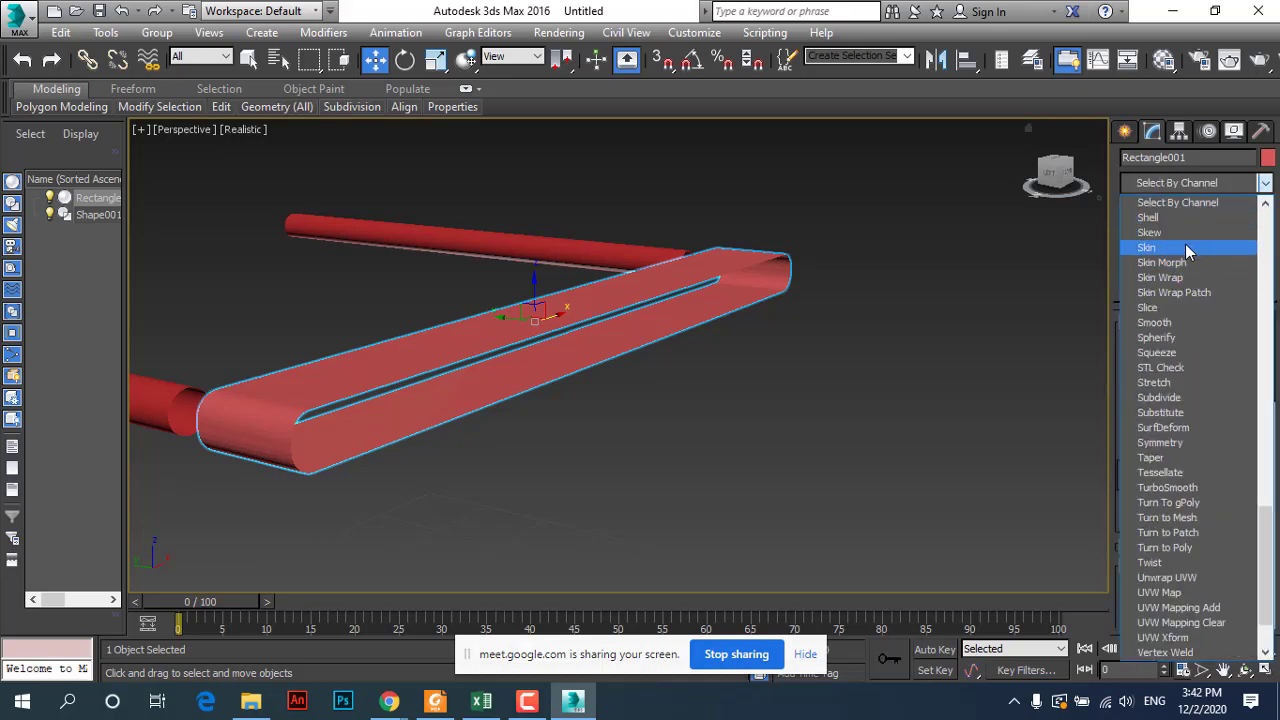
click(1175, 218)
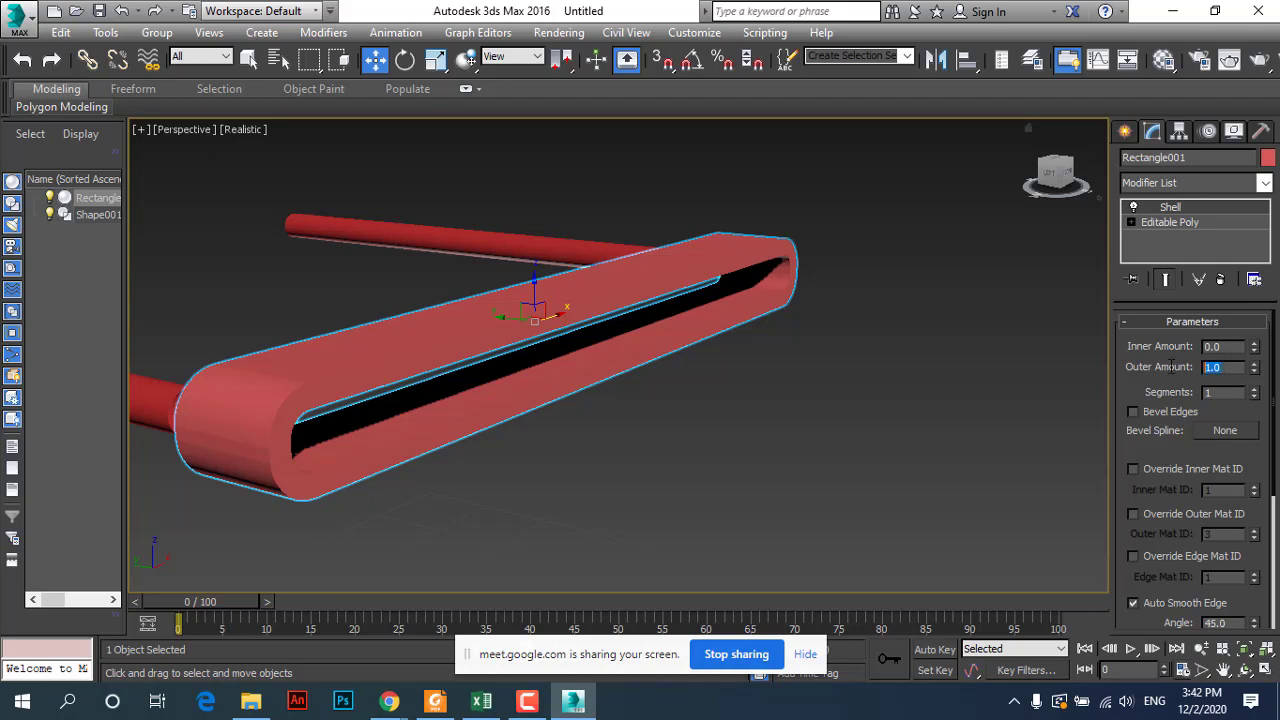
Step: Set the Shell Outer Amount to 0.5 and orbit to check the band's thinner wall
text(0.5)
key(Return)
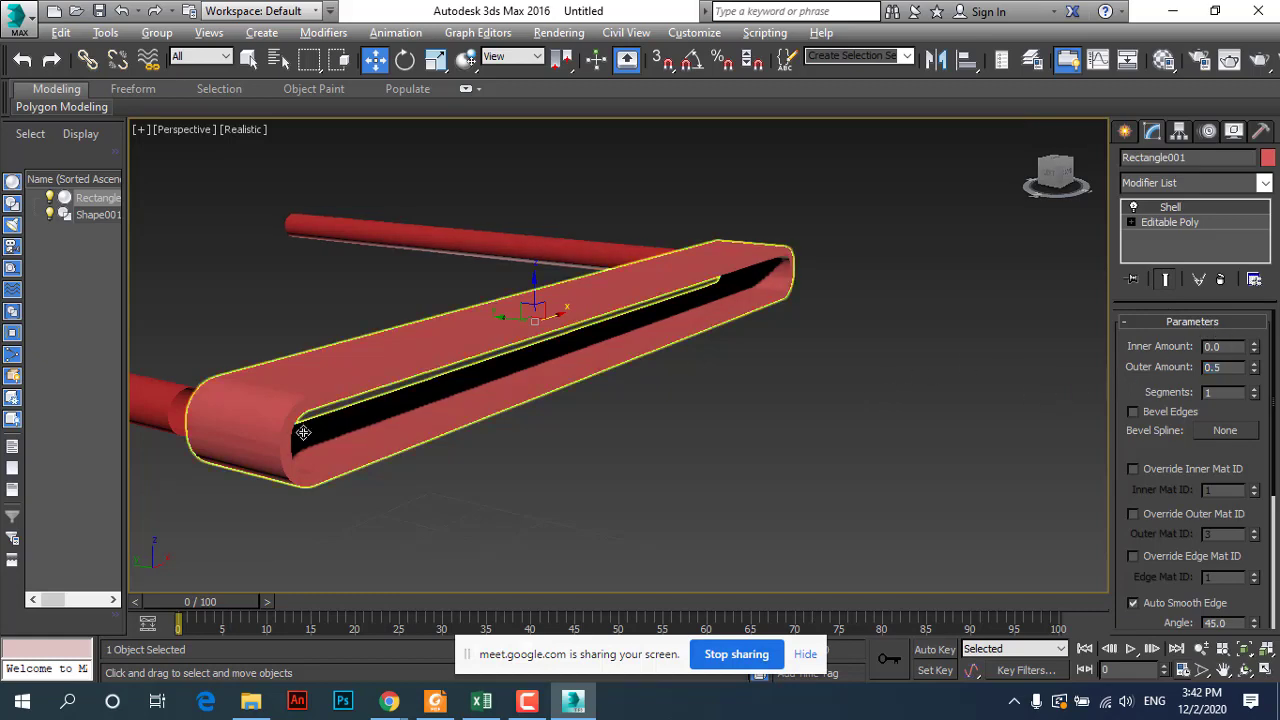
mouse_move(303, 432)
alt+middle_down()
mouse_move(240, 414)
mouse_move(254, 406)
alt+middle_up()
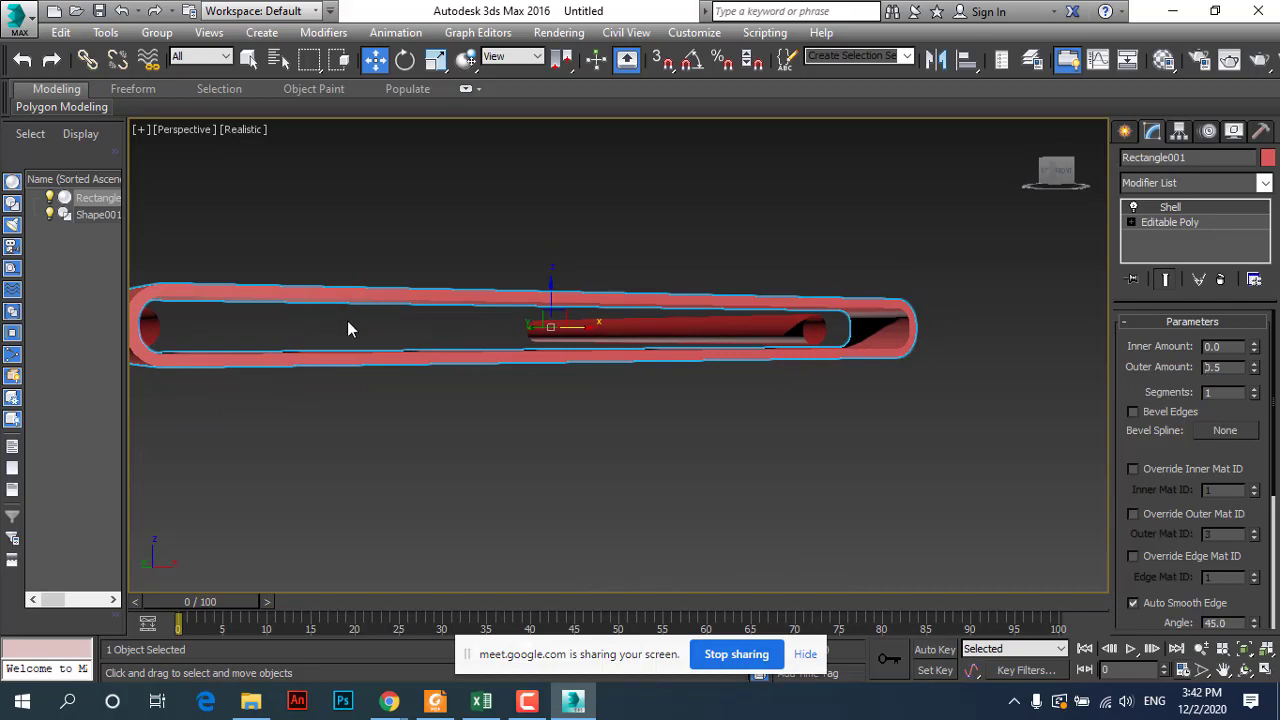
mouse_move(464, 348)
alt+middle_down()
mouse_move(423, 400)
mouse_move(389, 352)
mouse_move(431, 391)
mouse_move(432, 375)
alt+middle_up()
scroll(444, 361, down, 2)
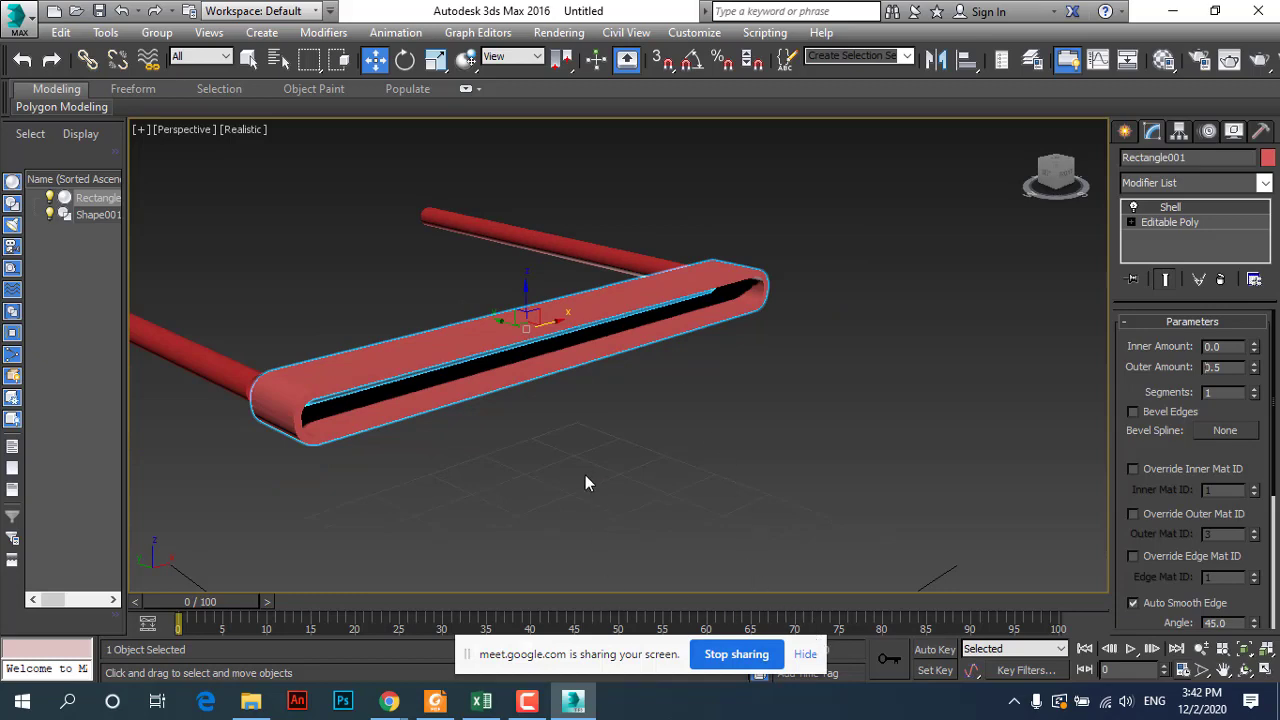
Step: Read Step 18 on cloning the seat slat, then return to 3ds Max and clear the selection
click(438, 695)
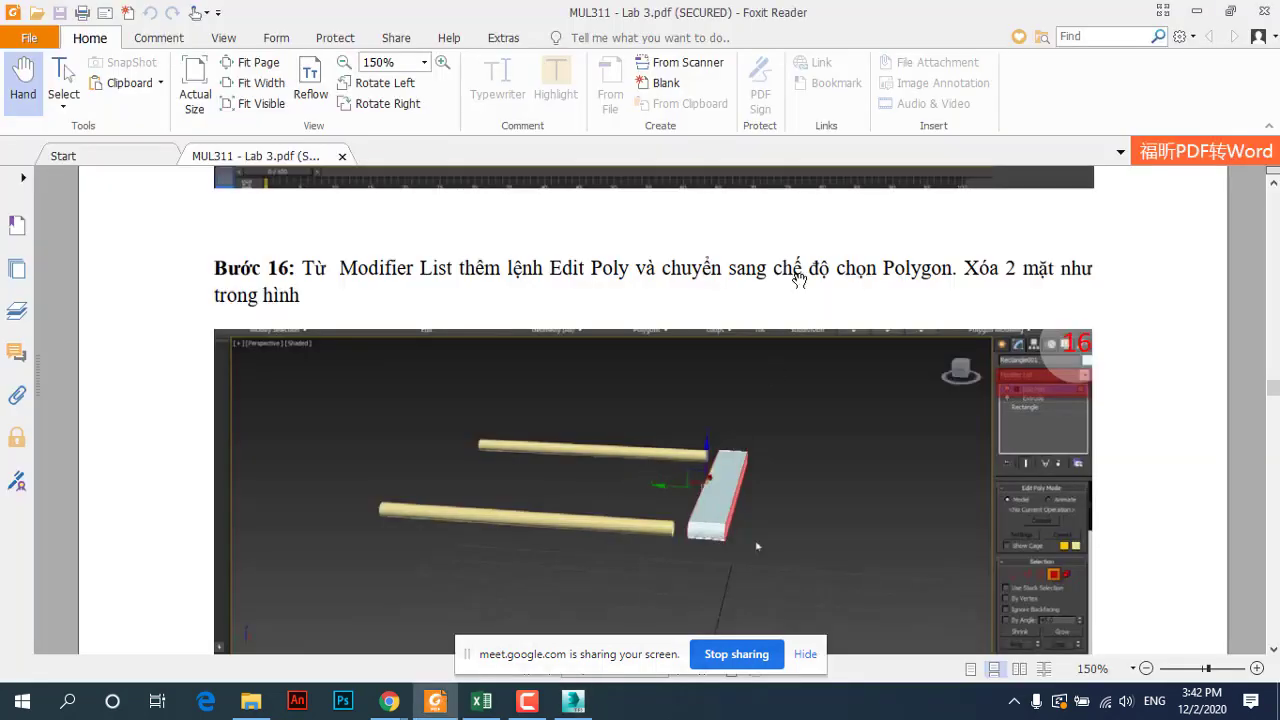
scroll(773, 414, down, 4)
scroll(773, 414, down, 3)
scroll(757, 449, down, 4)
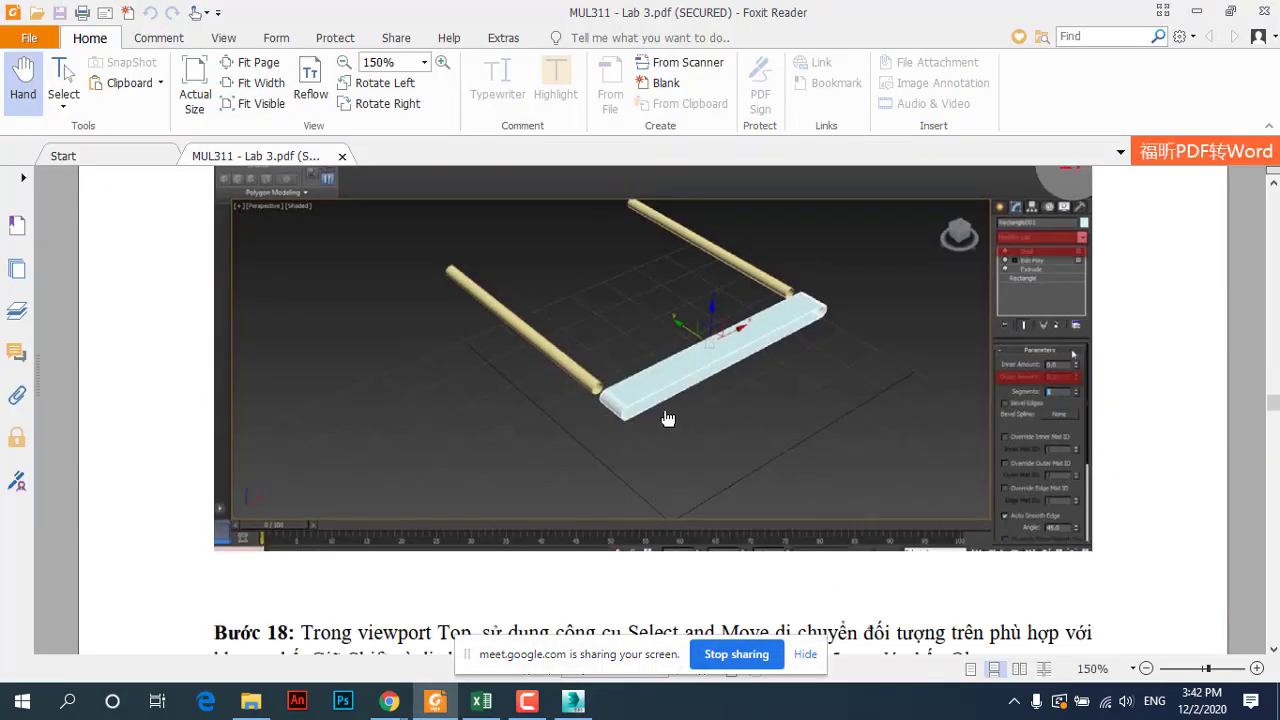
scroll(666, 417, down, 4)
scroll(668, 440, down, 3)
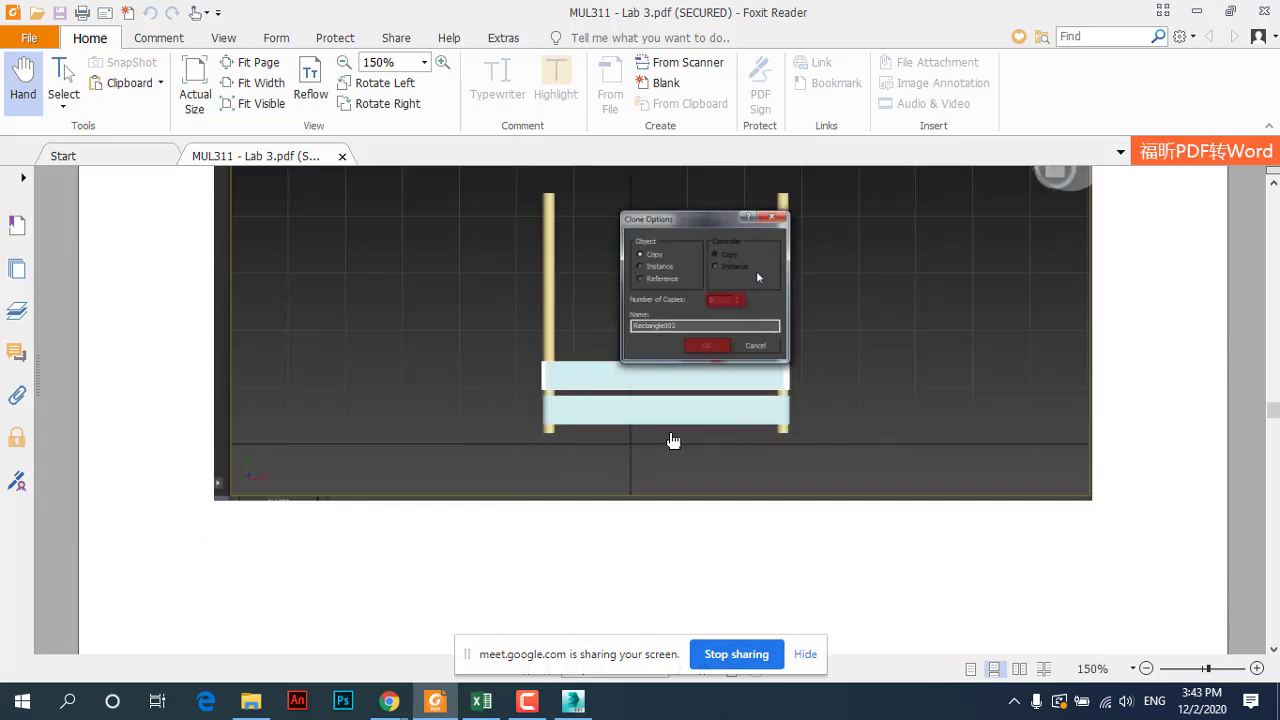
scroll(673, 441, up, 1)
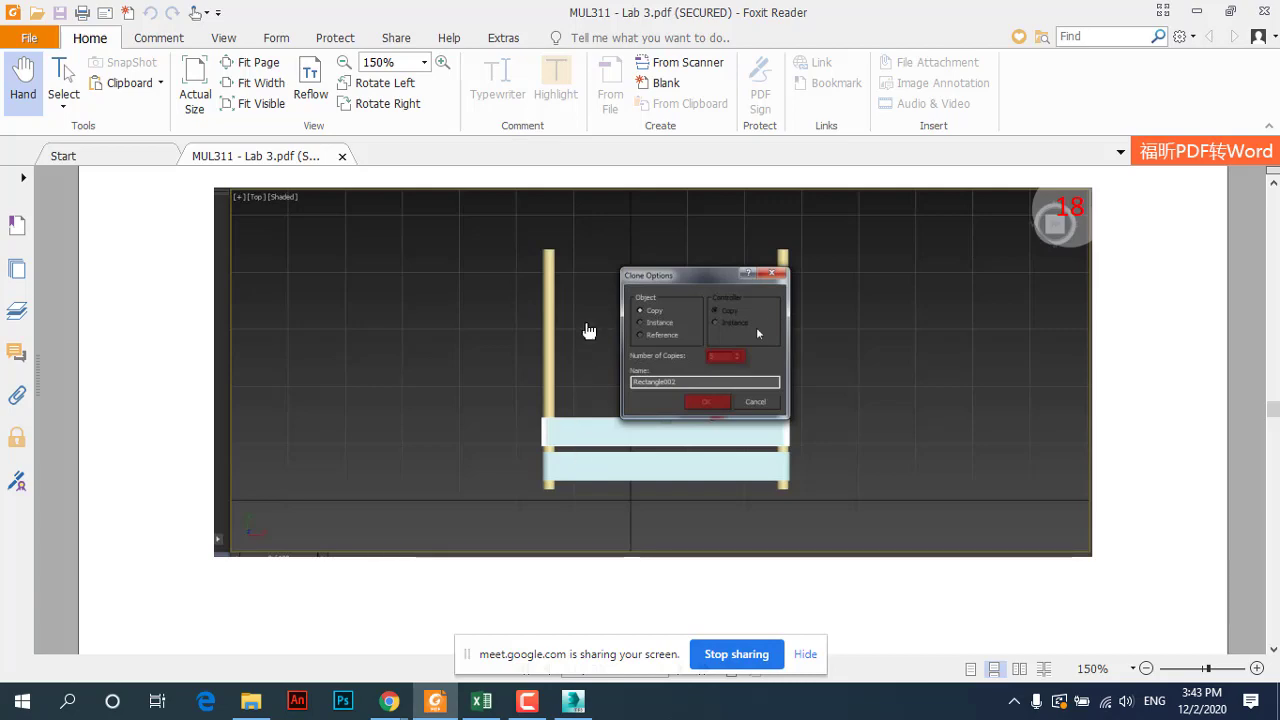
click(565, 705)
click(693, 487)
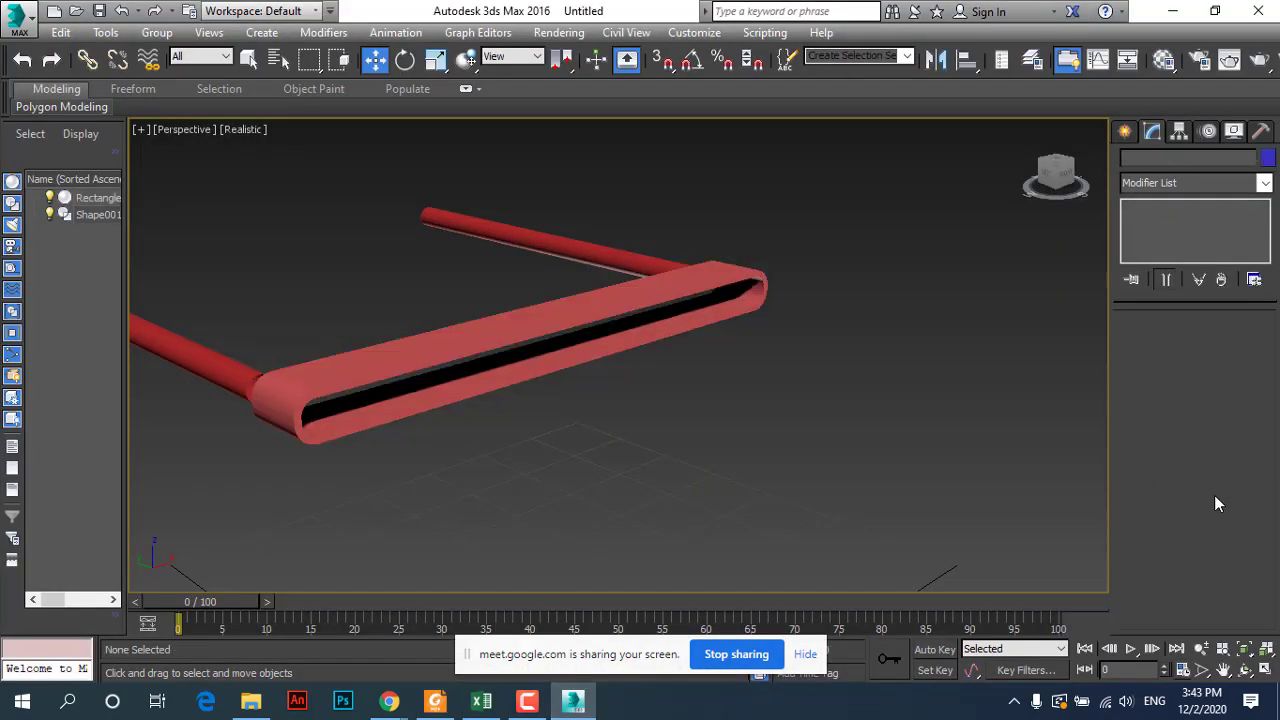
Step: Maximize the Top view and reposition the seat slat along the frame
click(1265, 672)
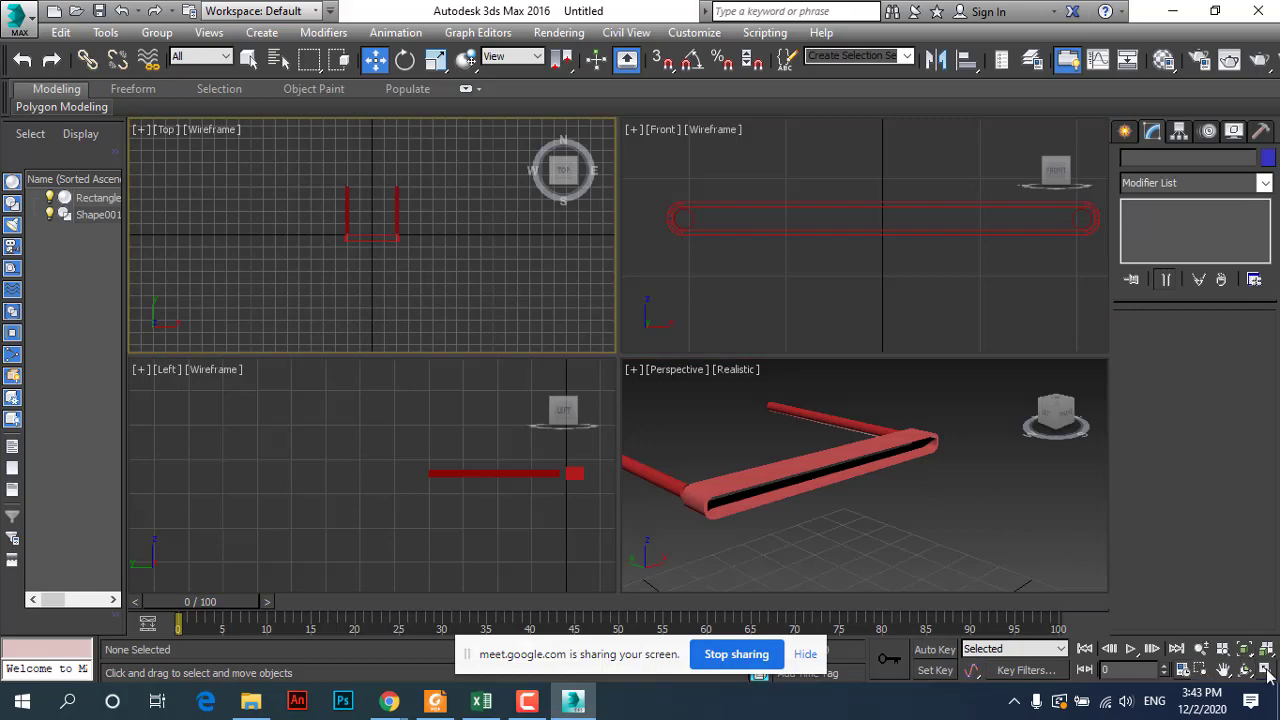
click(1265, 672)
click(651, 360)
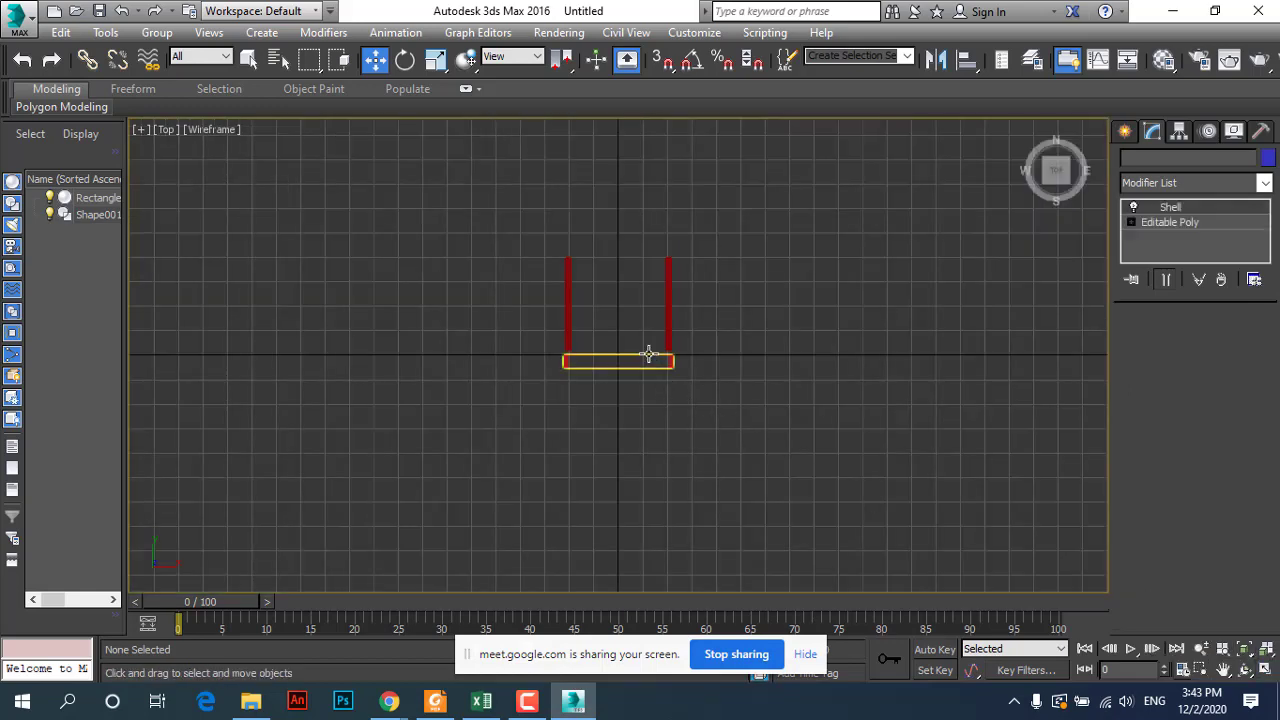
scroll(640, 357, up, 4)
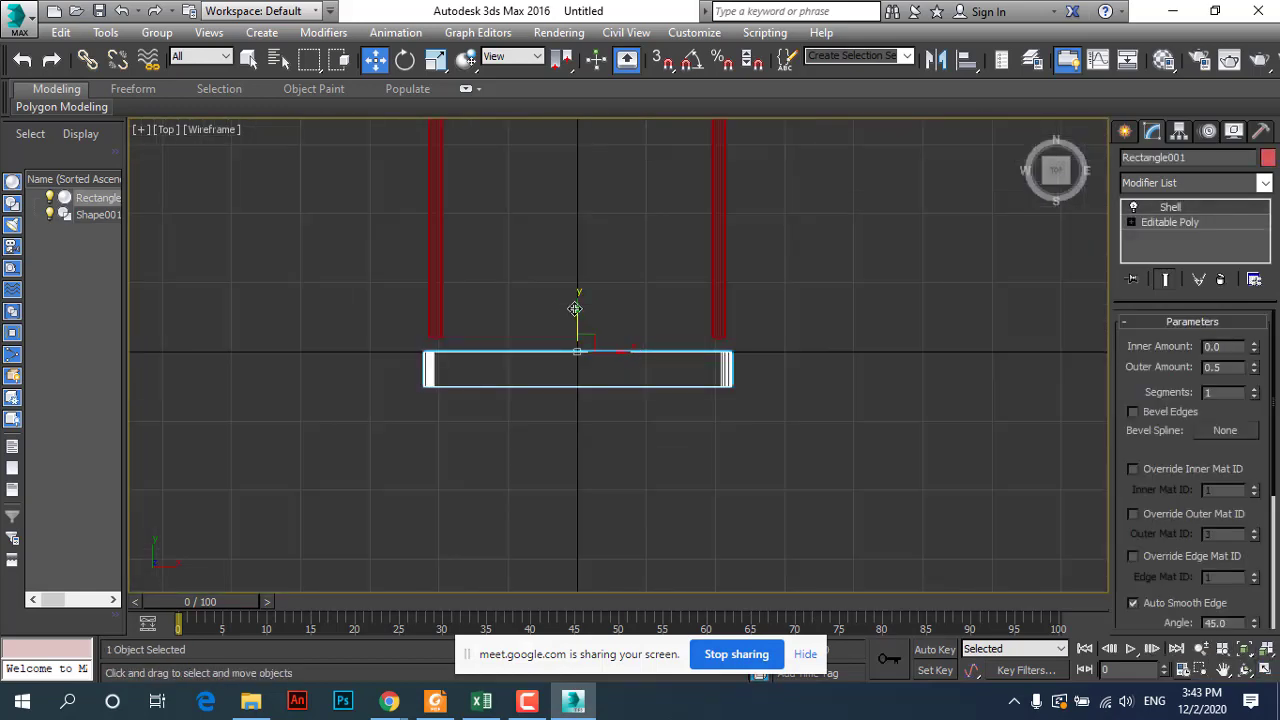
drag(577, 306, 590, 224)
scroll(632, 437, down, 4)
scroll(605, 300, up, 4)
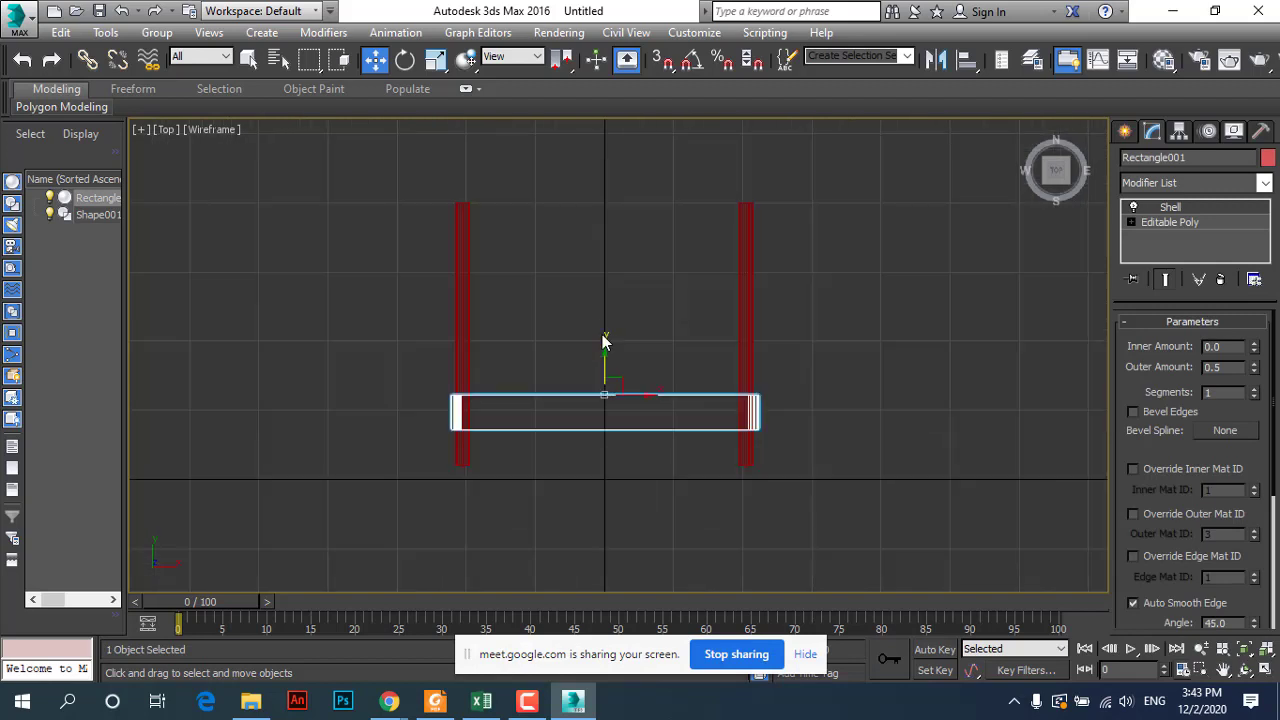
drag(603, 366, 600, 384)
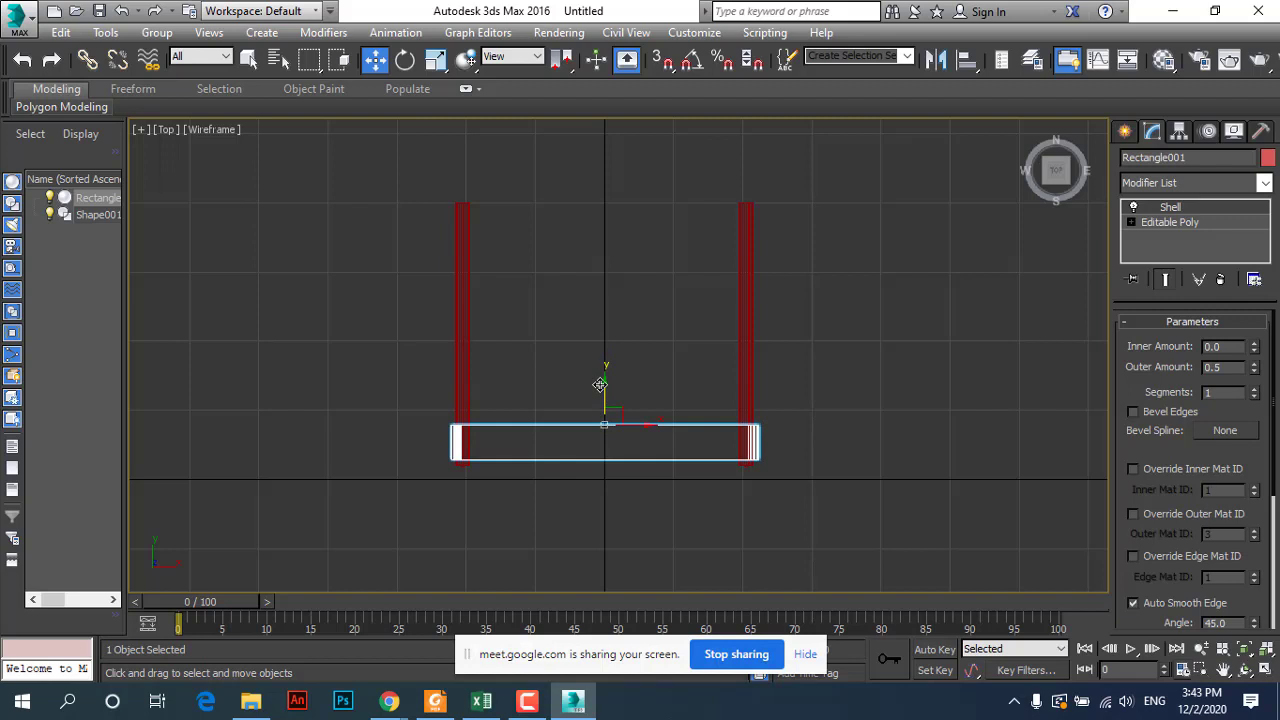
click(602, 381)
click(598, 424)
Step: Shift-clone the slat with 5 copies, delete the extra one, and shift all five up slightly
shift+drag(604, 385, 603, 332)
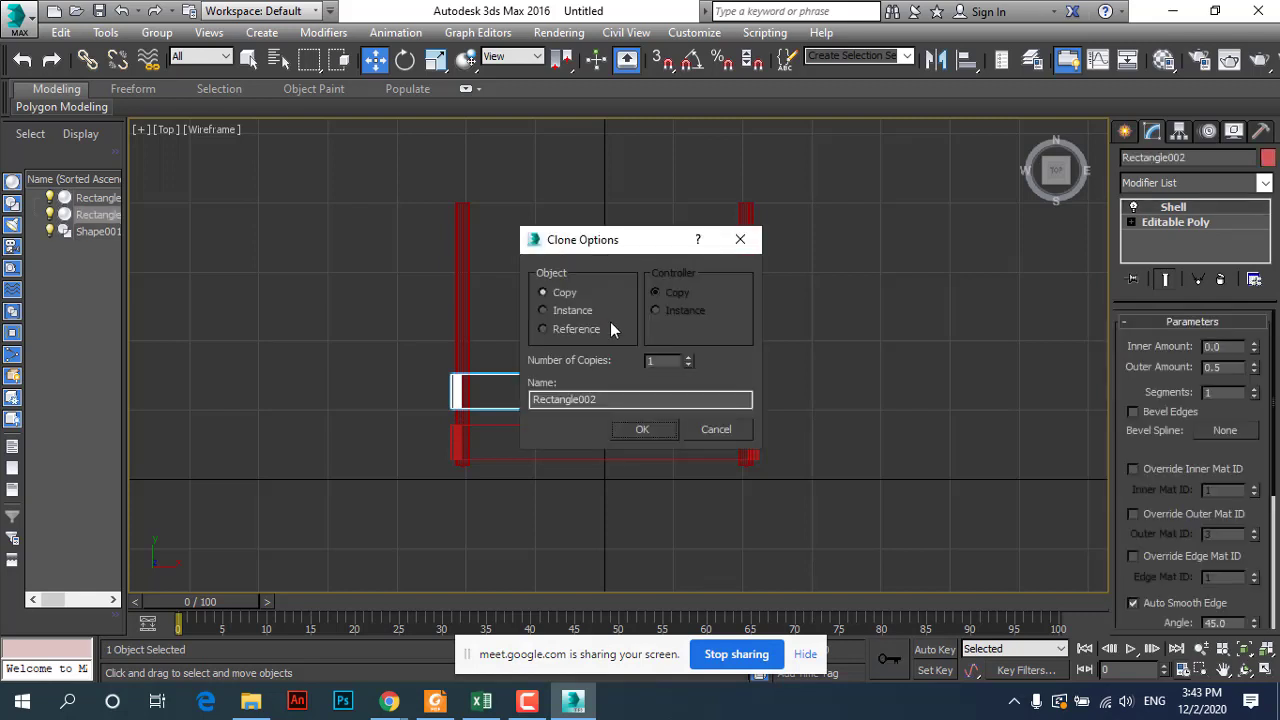
click(688, 356)
click(643, 430)
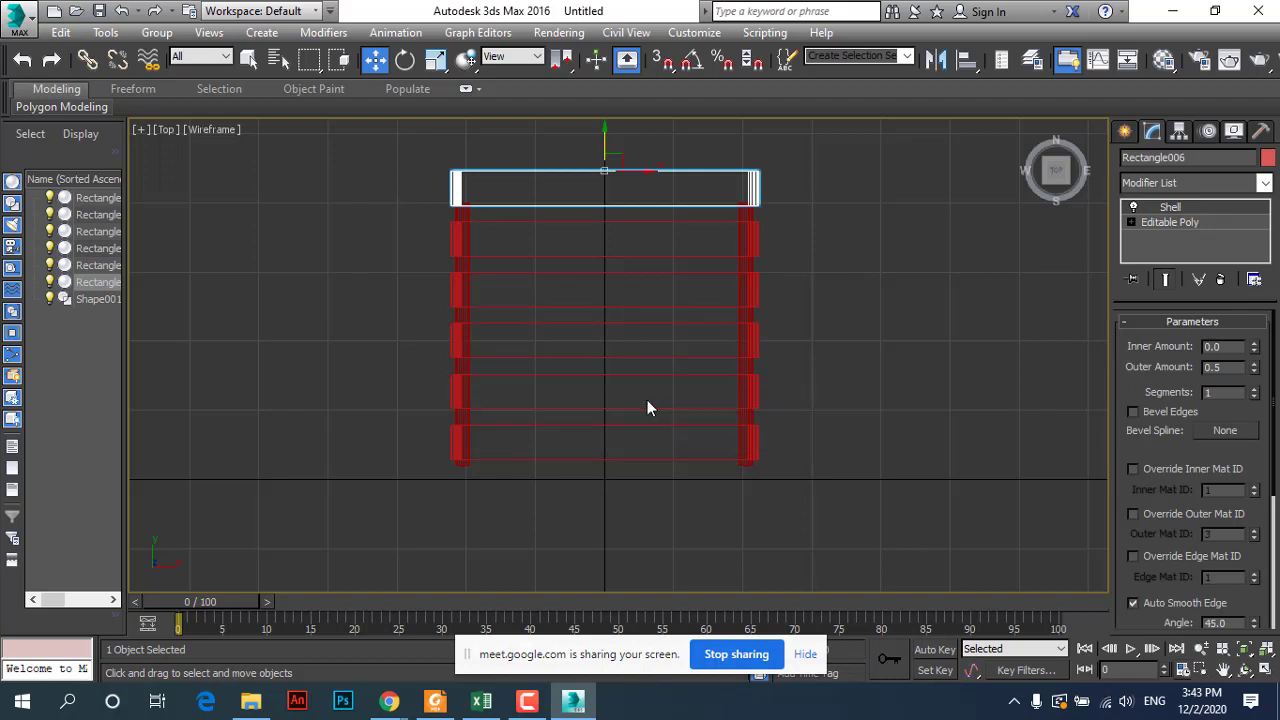
key(Delete)
drag(676, 506, 675, 409)
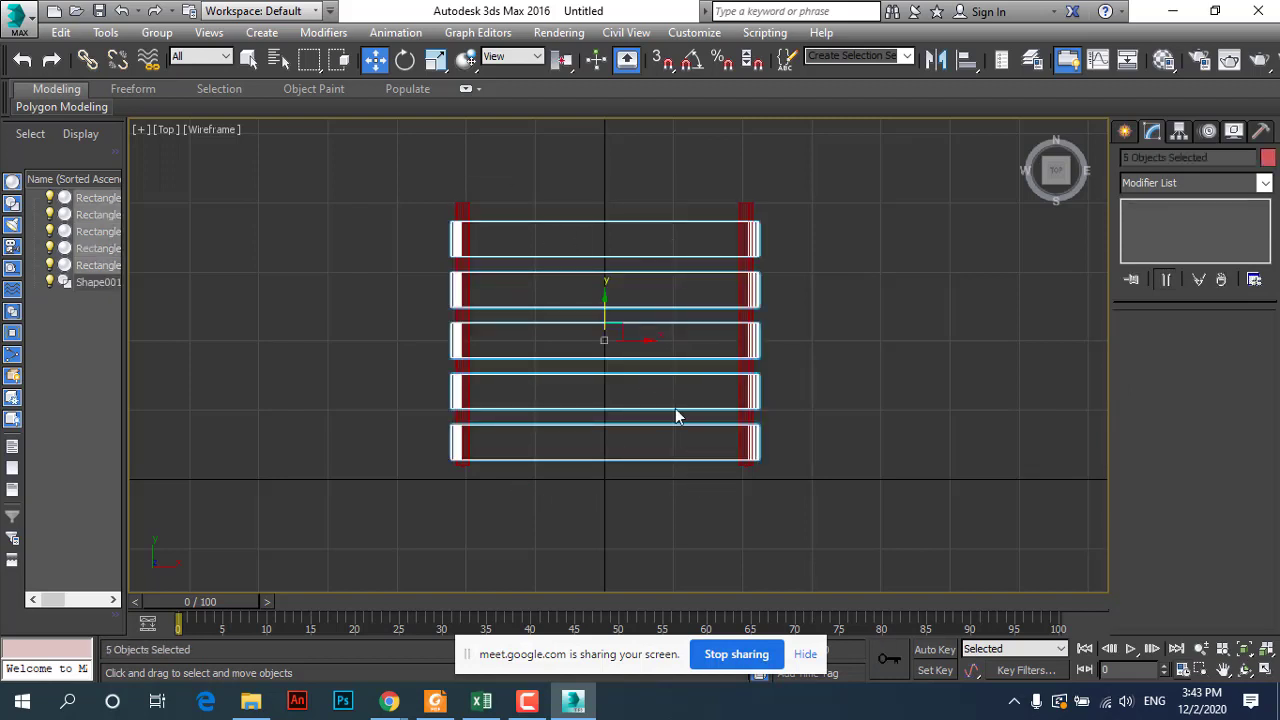
drag(600, 303, 598, 299)
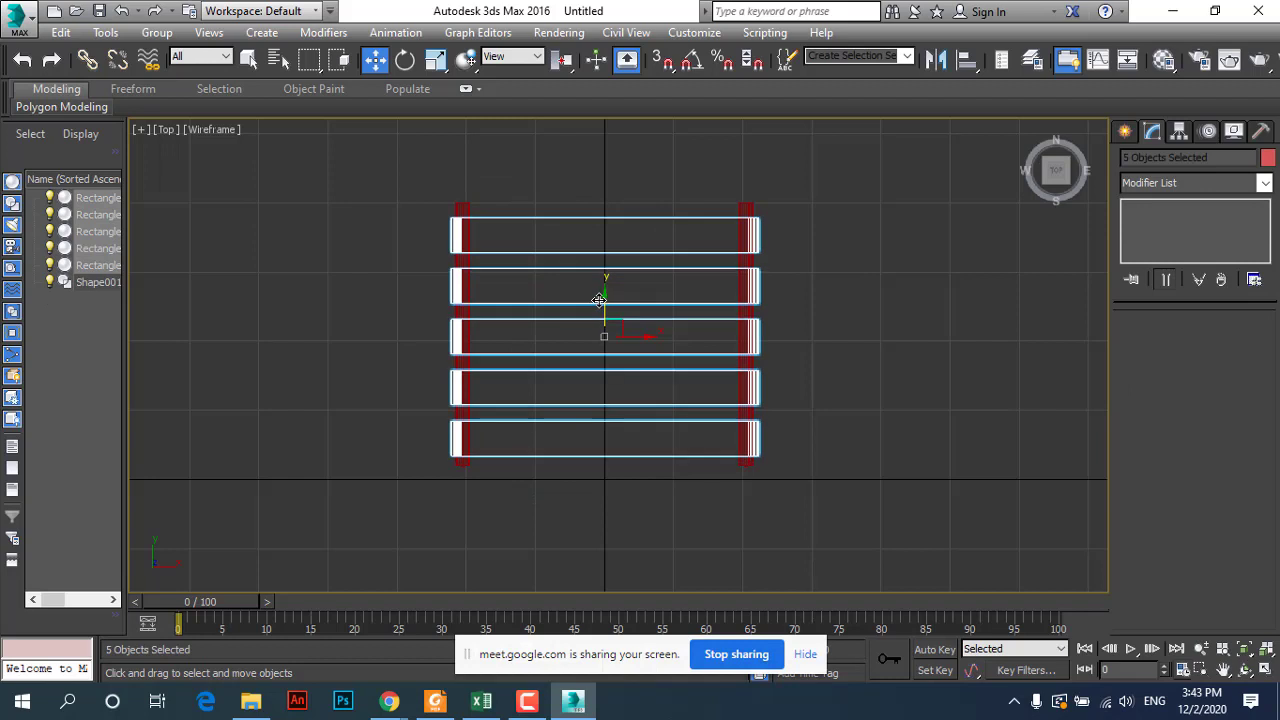
click(902, 388)
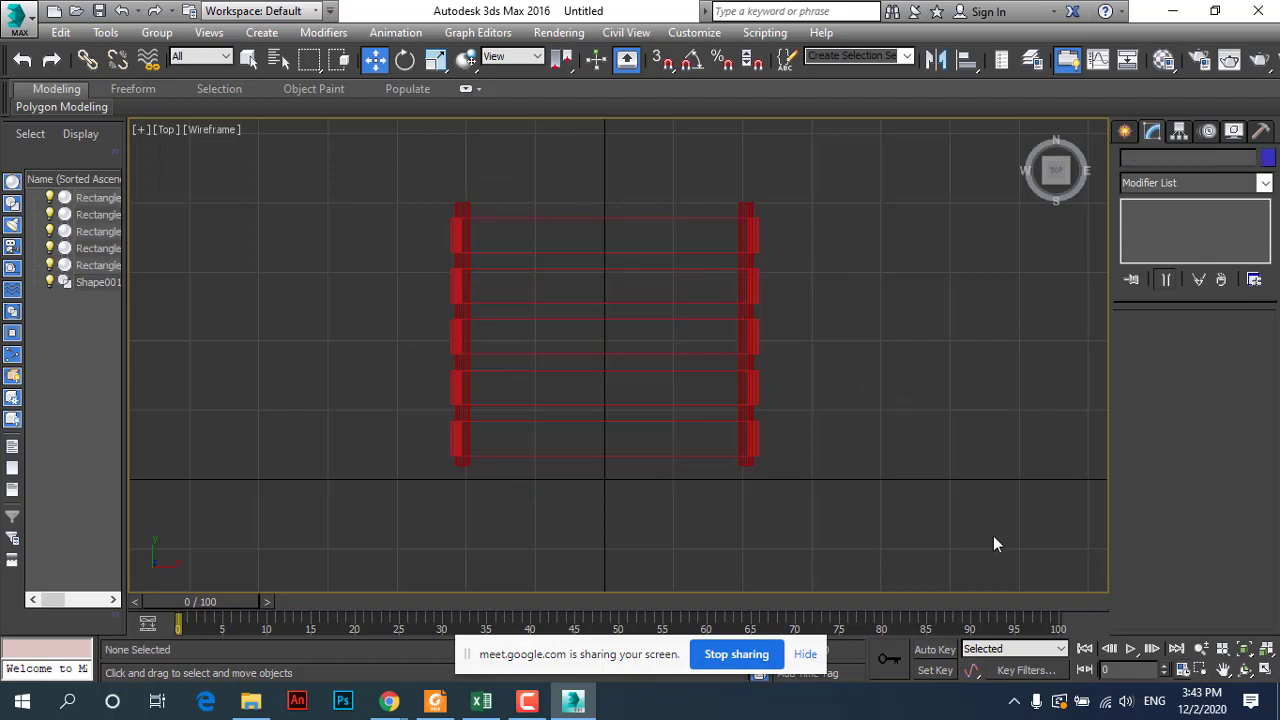
Step: Maximize the Perspective view to inspect the slatted seat
click(1265, 671)
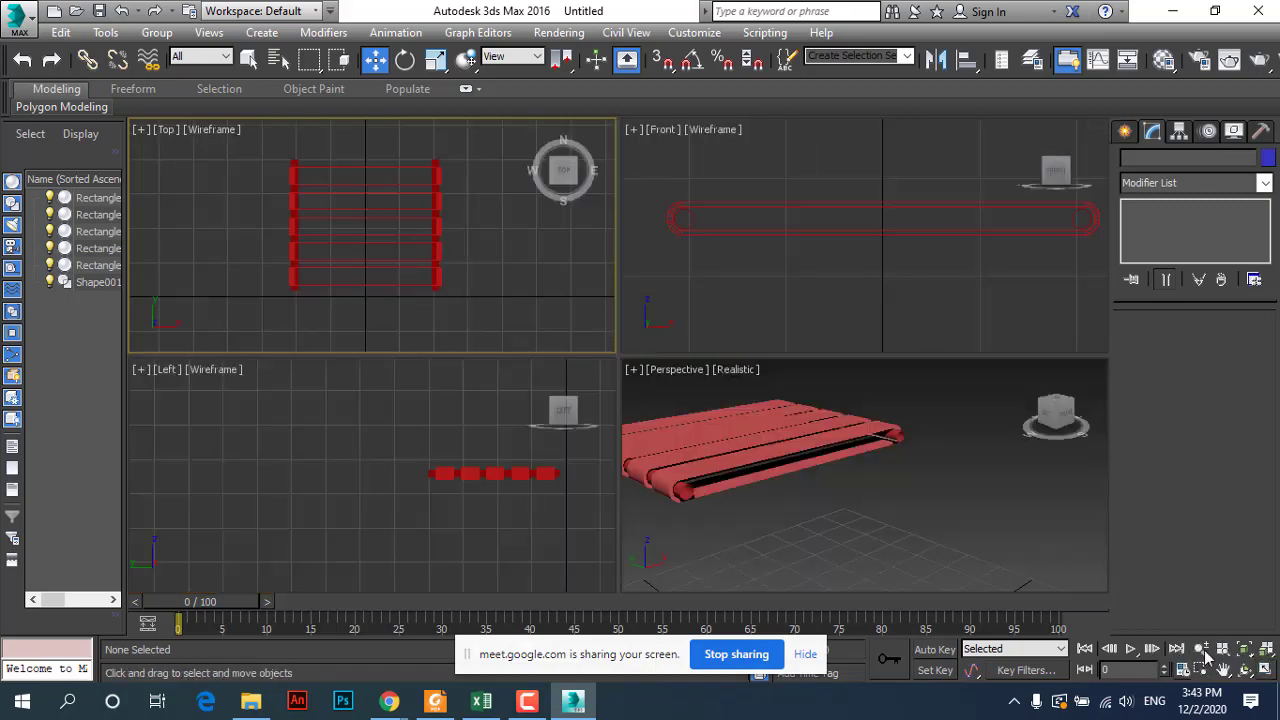
click(985, 525)
click(1265, 671)
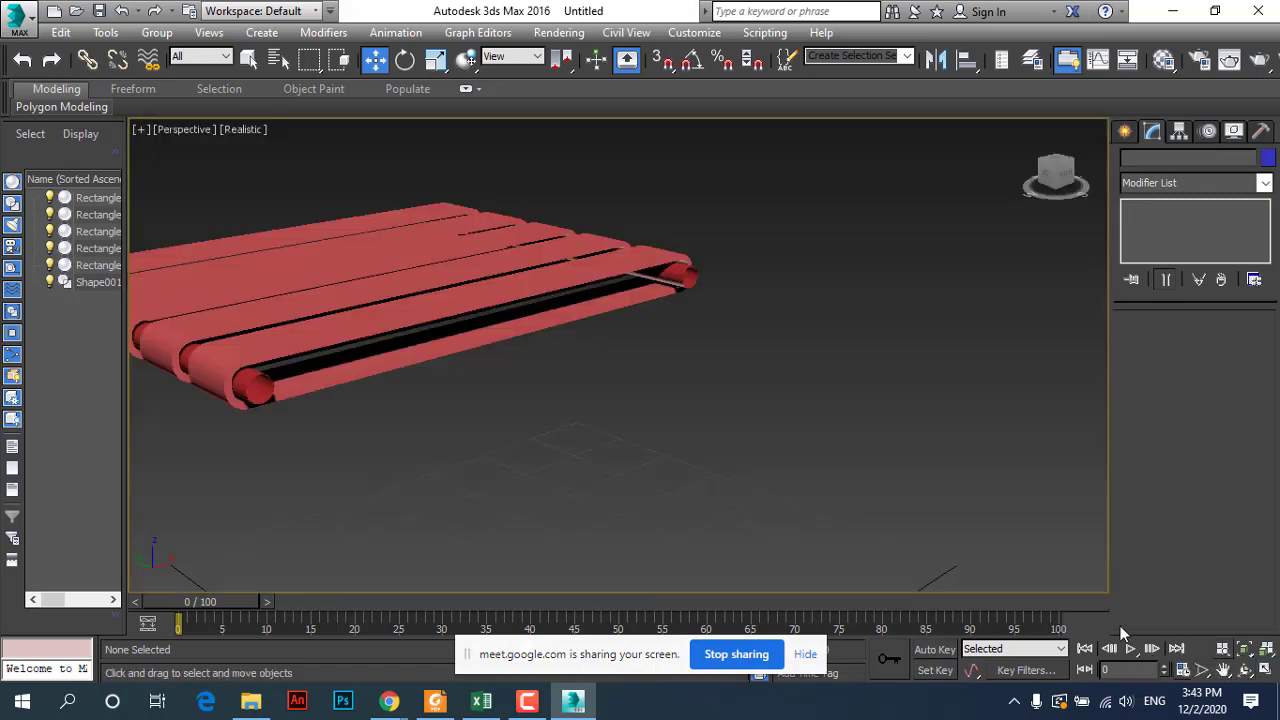
scroll(887, 503, down, 3)
scroll(887, 503, down, 3)
scroll(595, 427, up, 3)
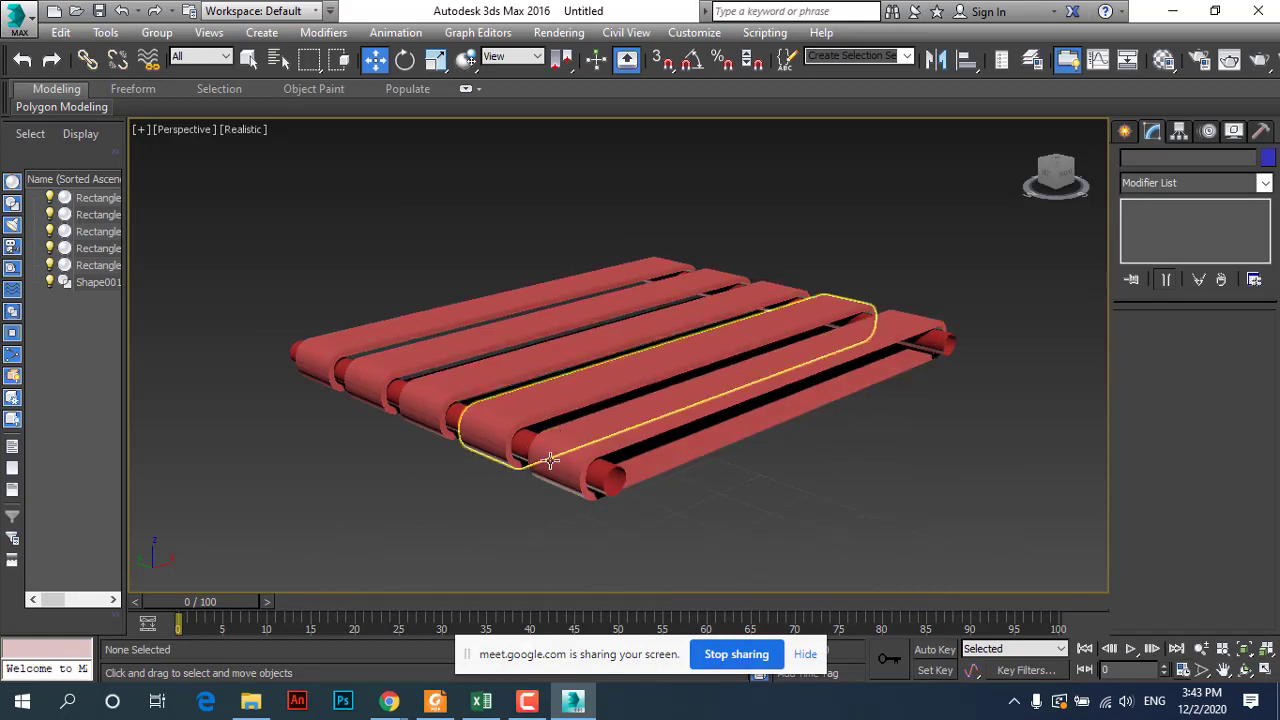
Step: Read through Steps 19–21 to Step 22: extrude the leg bottom faces by 0.5
click(435, 700)
scroll(606, 434, down, 5)
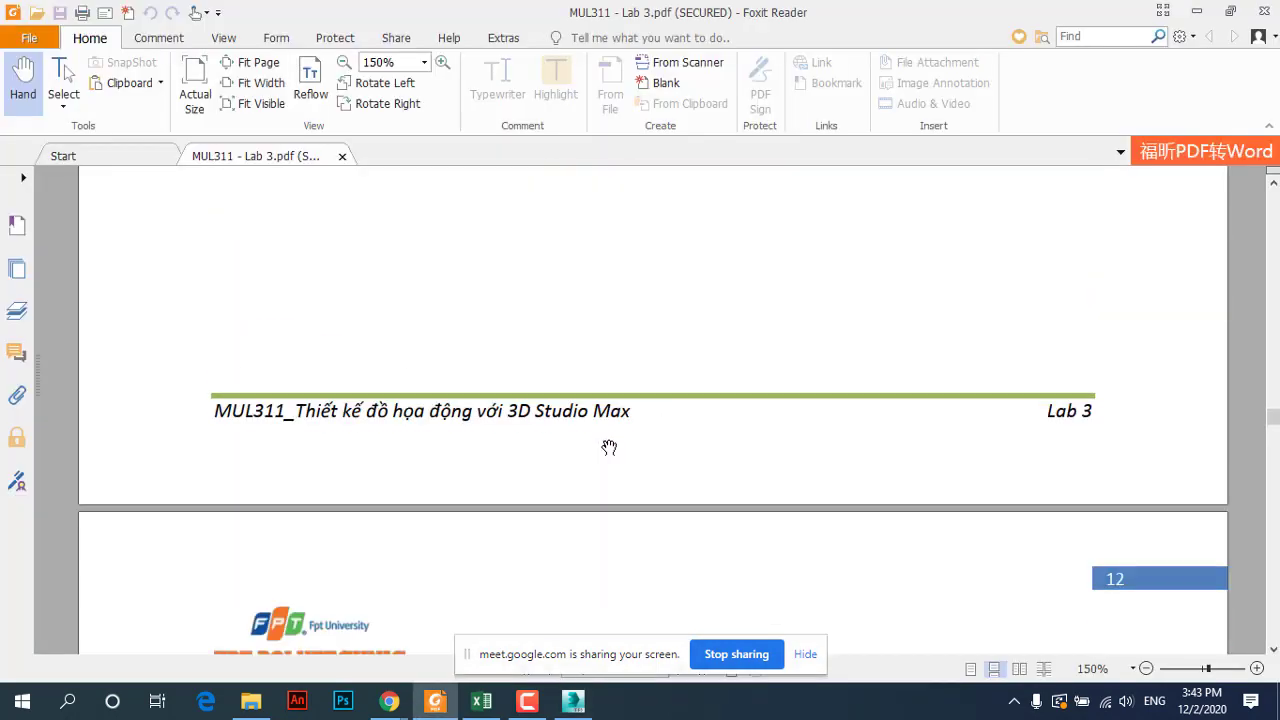
scroll(606, 434, down, 5)
scroll(609, 449, down, 2)
scroll(622, 420, down, 3)
scroll(634, 380, up, 4)
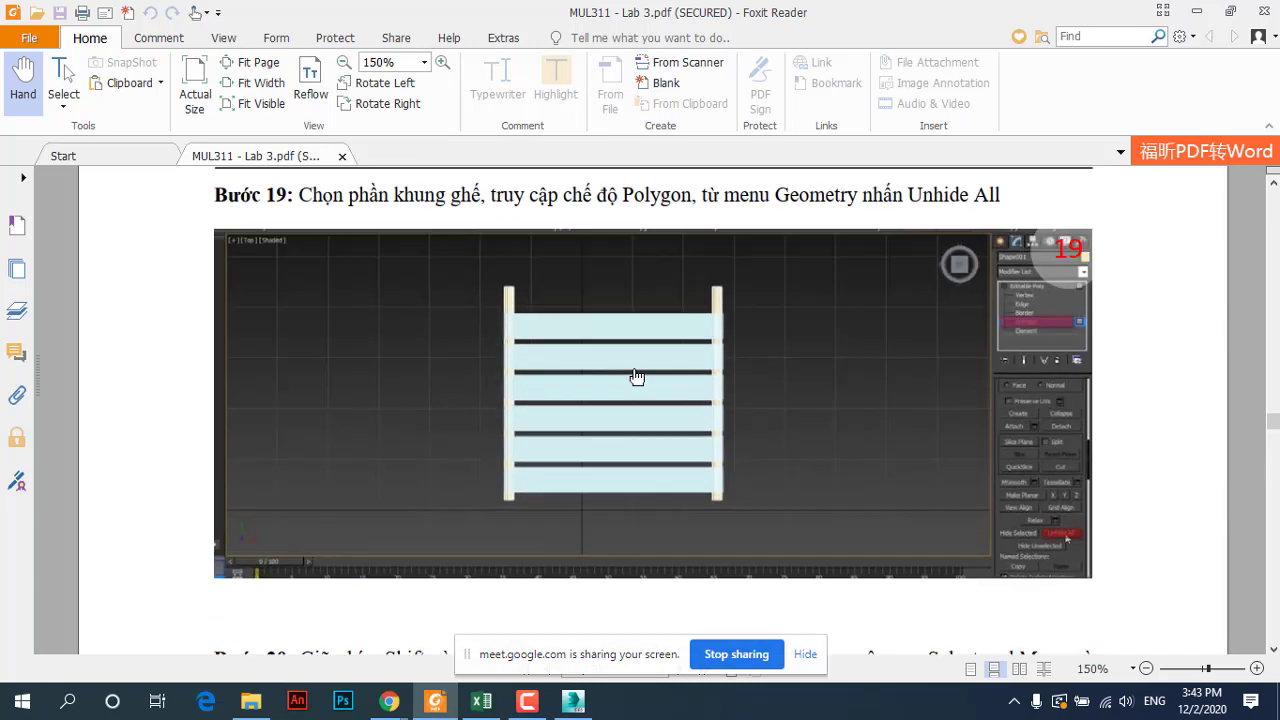
scroll(634, 390, down, 1)
scroll(636, 404, down, 6)
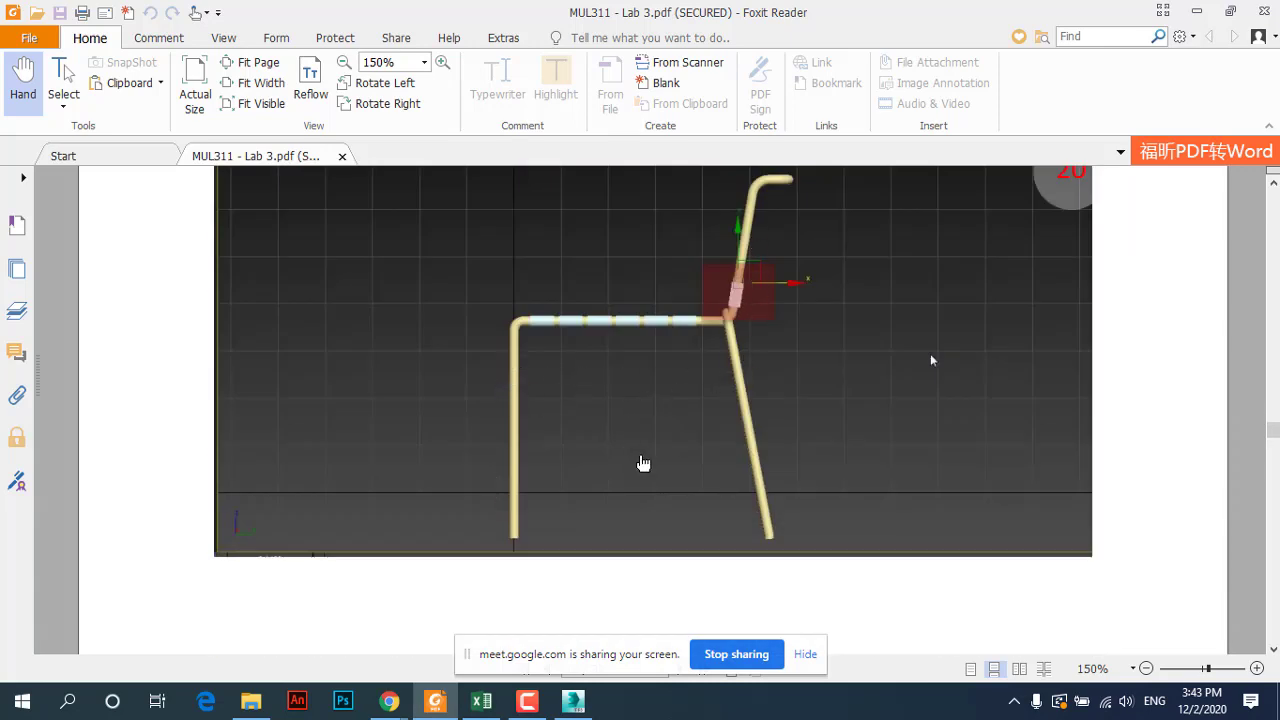
scroll(643, 466, down, 5)
scroll(646, 477, down, 4)
scroll(654, 477, down, 2)
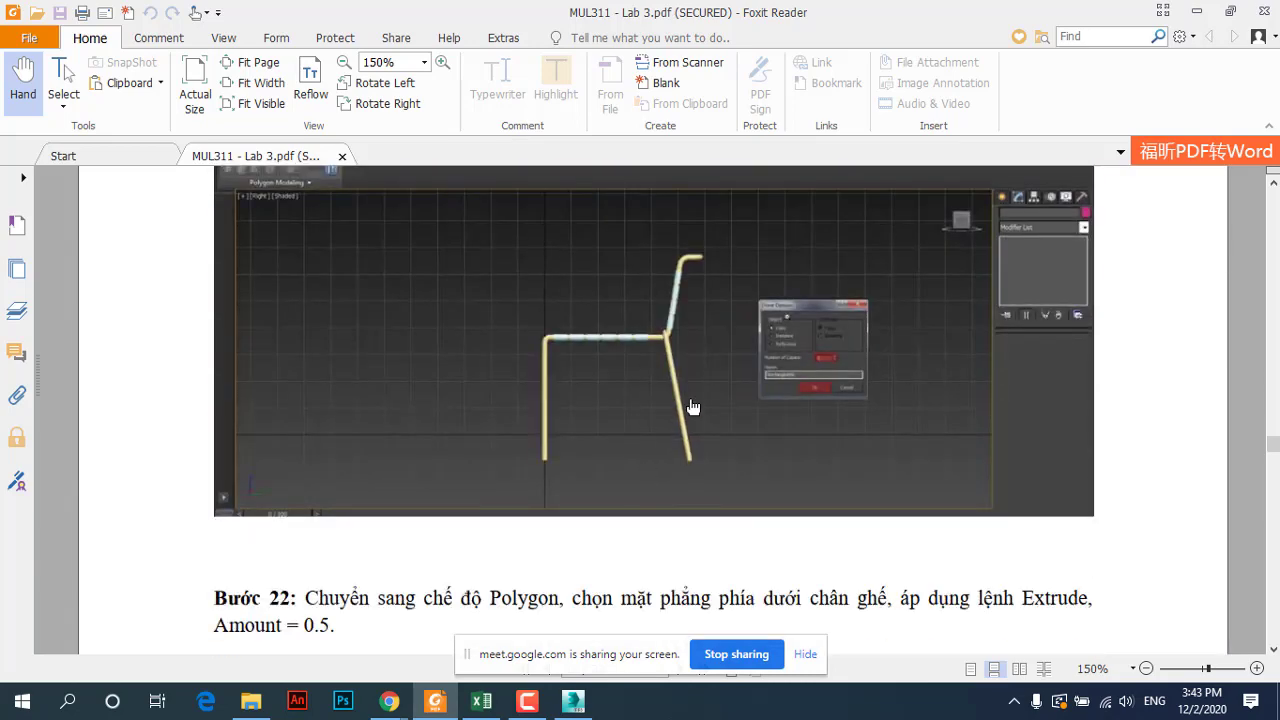
scroll(667, 298, down, 3)
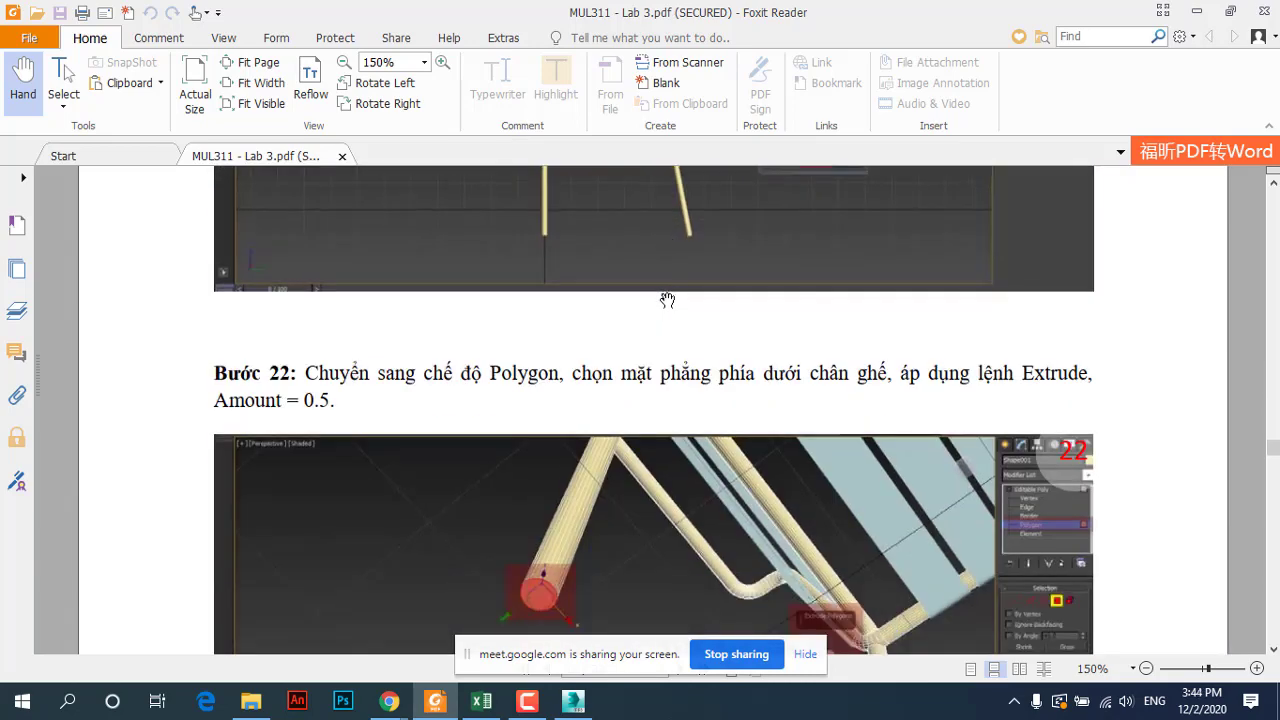
scroll(667, 300, down, 3)
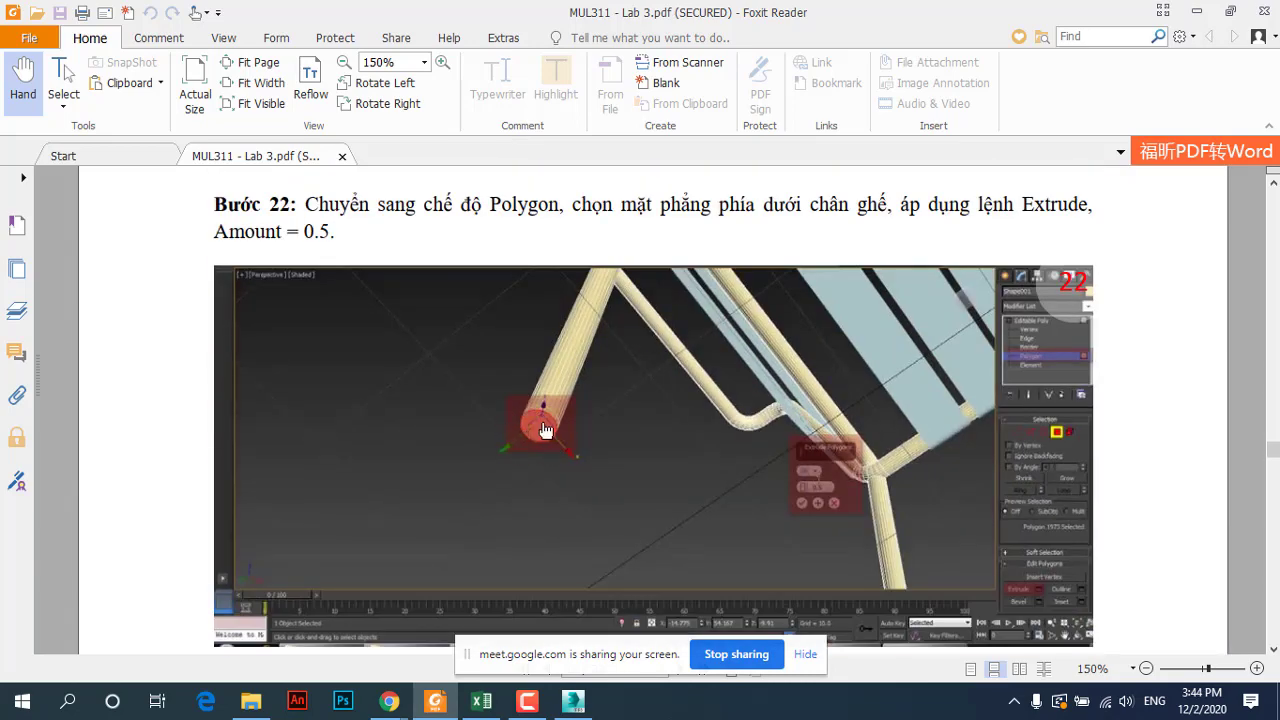
Step: Select the chair frame Shape001 and enter Edit Poly's Polygon level
click(573, 701)
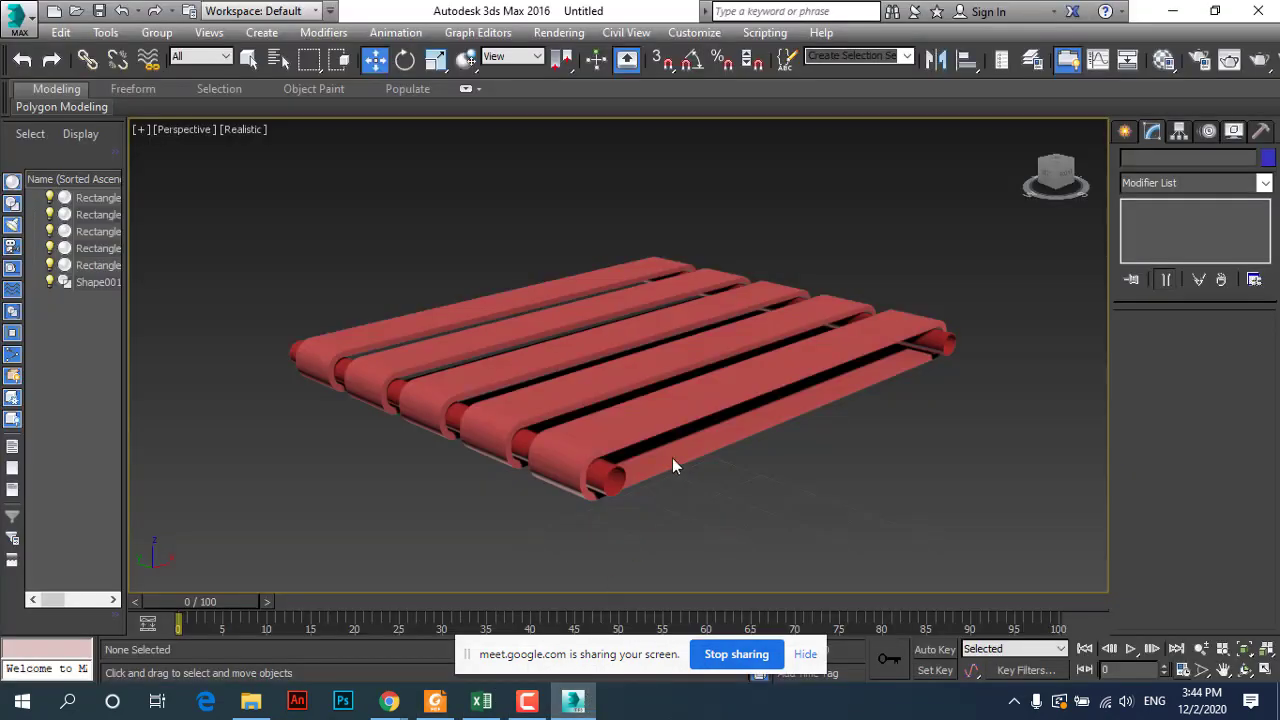
click(943, 345)
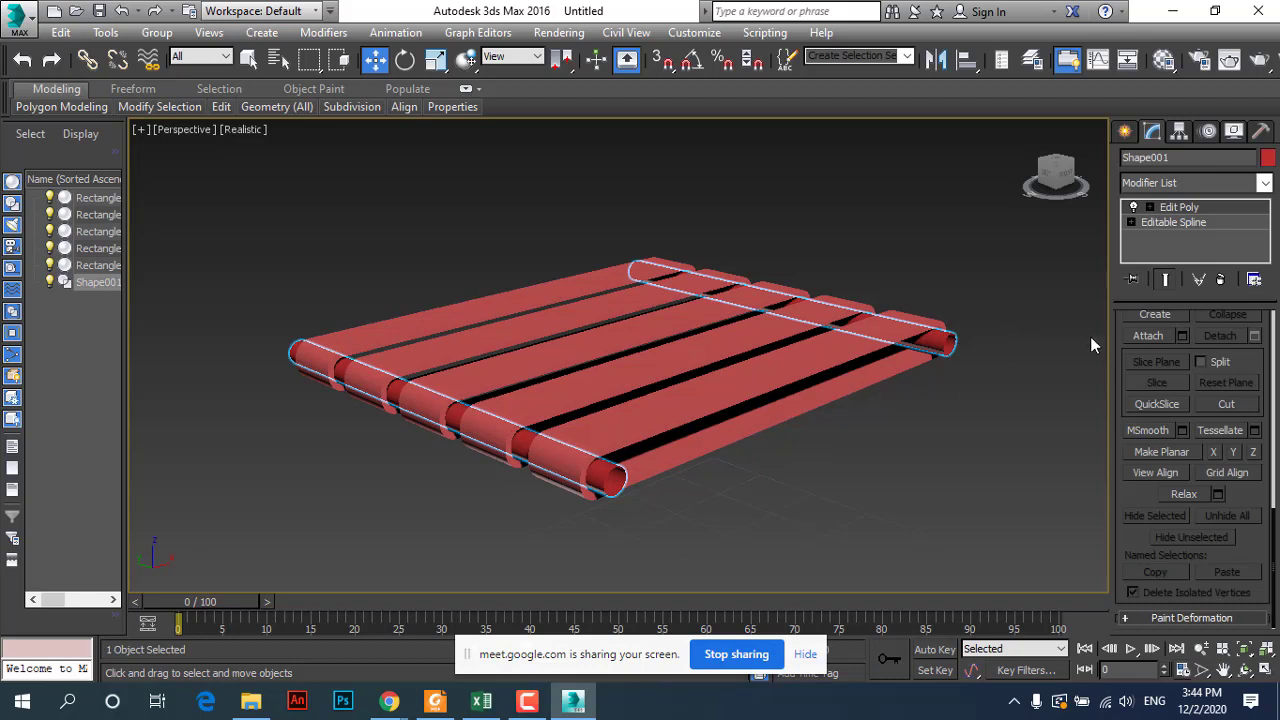
click(1149, 207)
scroll(1195, 230, down, 1)
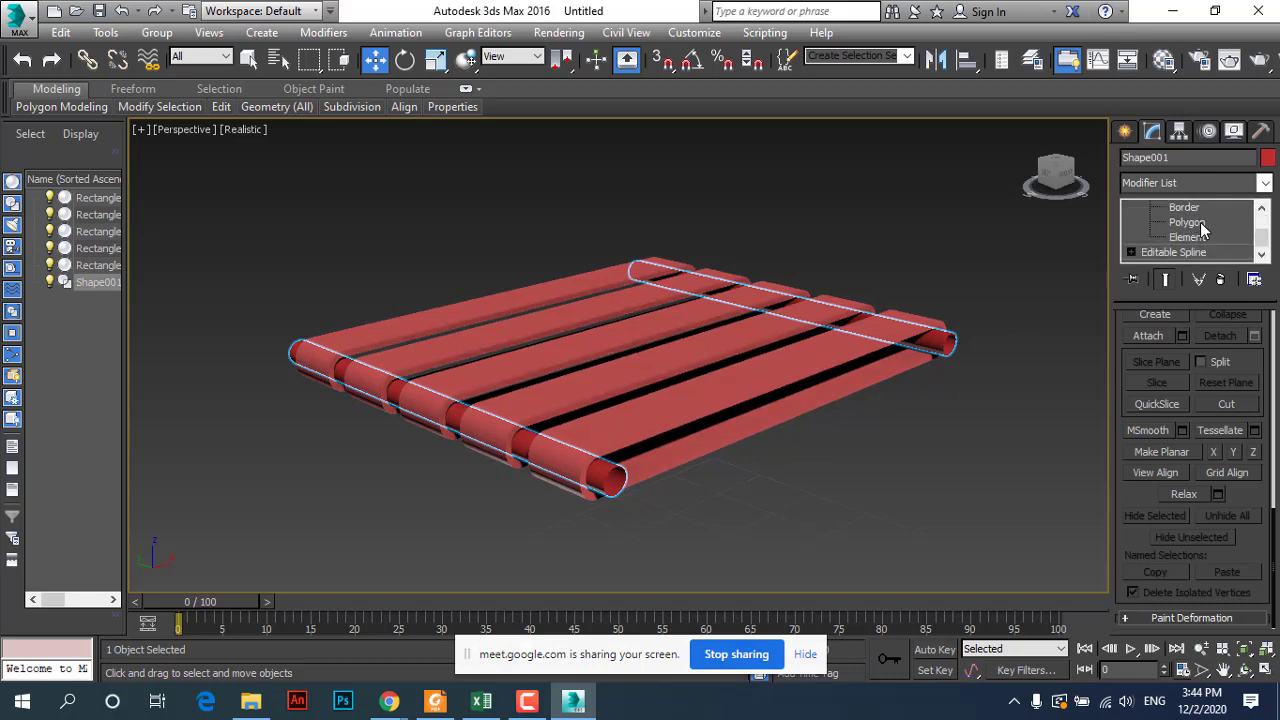
click(1200, 222)
scroll(1182, 394, up, 2)
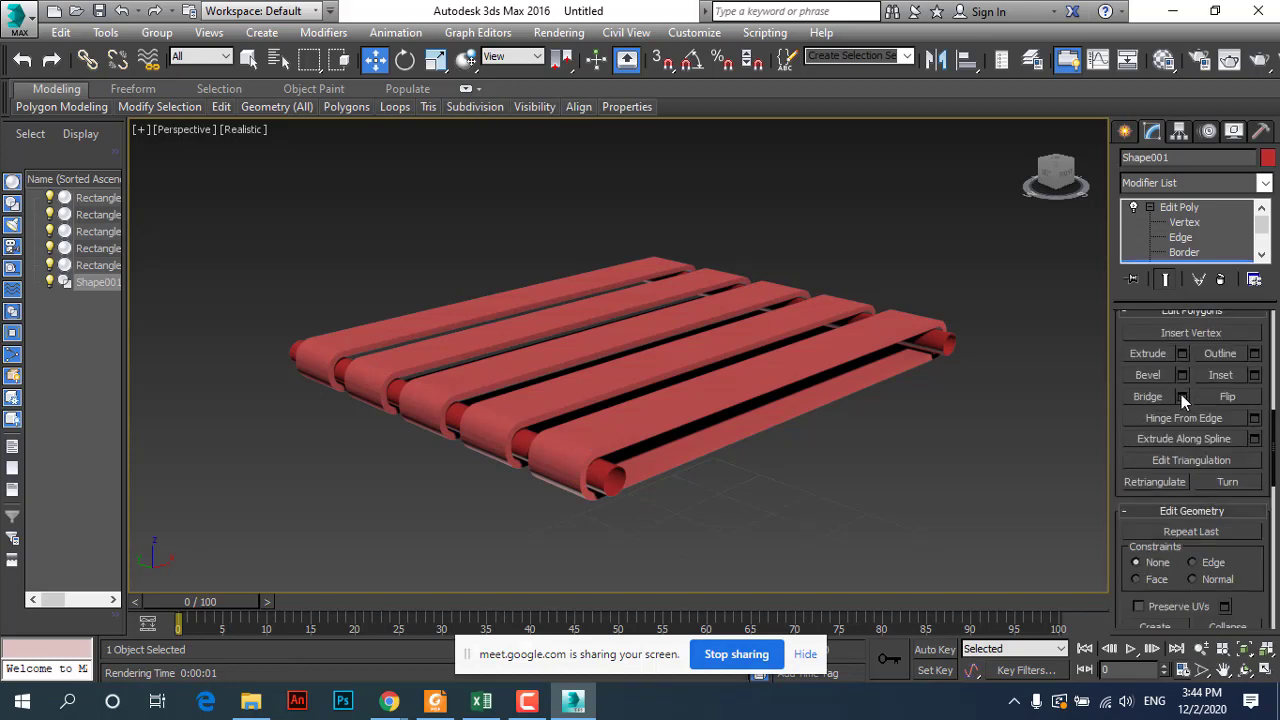
scroll(1181, 394, up, 2)
scroll(1183, 393, up, 2)
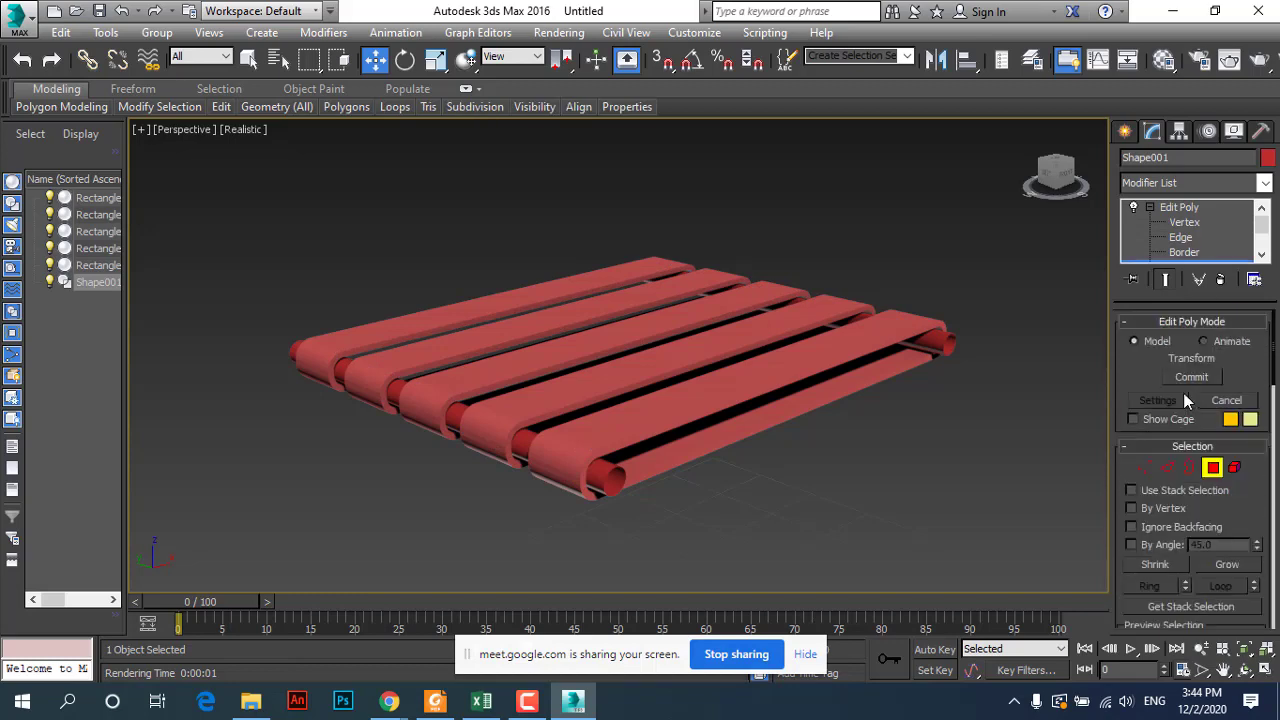
Step: Select the left and right tube-end polygons, drag them upward, then undo the move
click(610, 470)
click(921, 372)
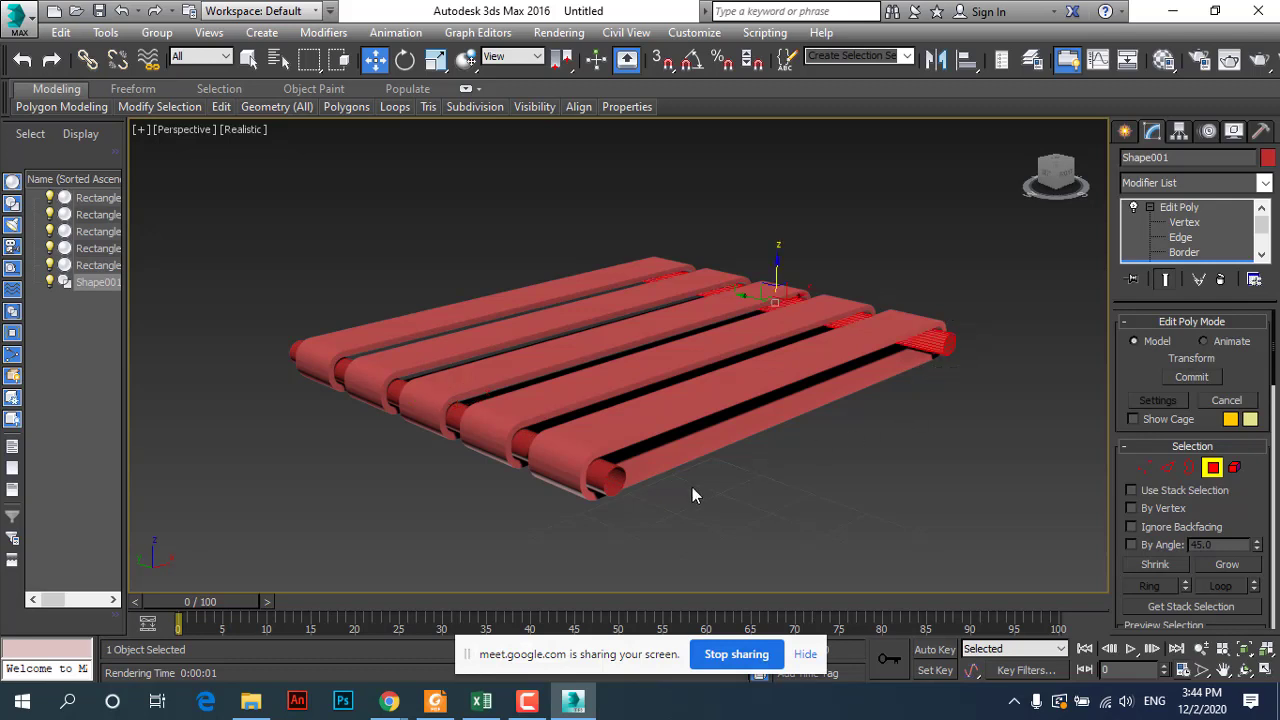
ctrl+click(600, 478)
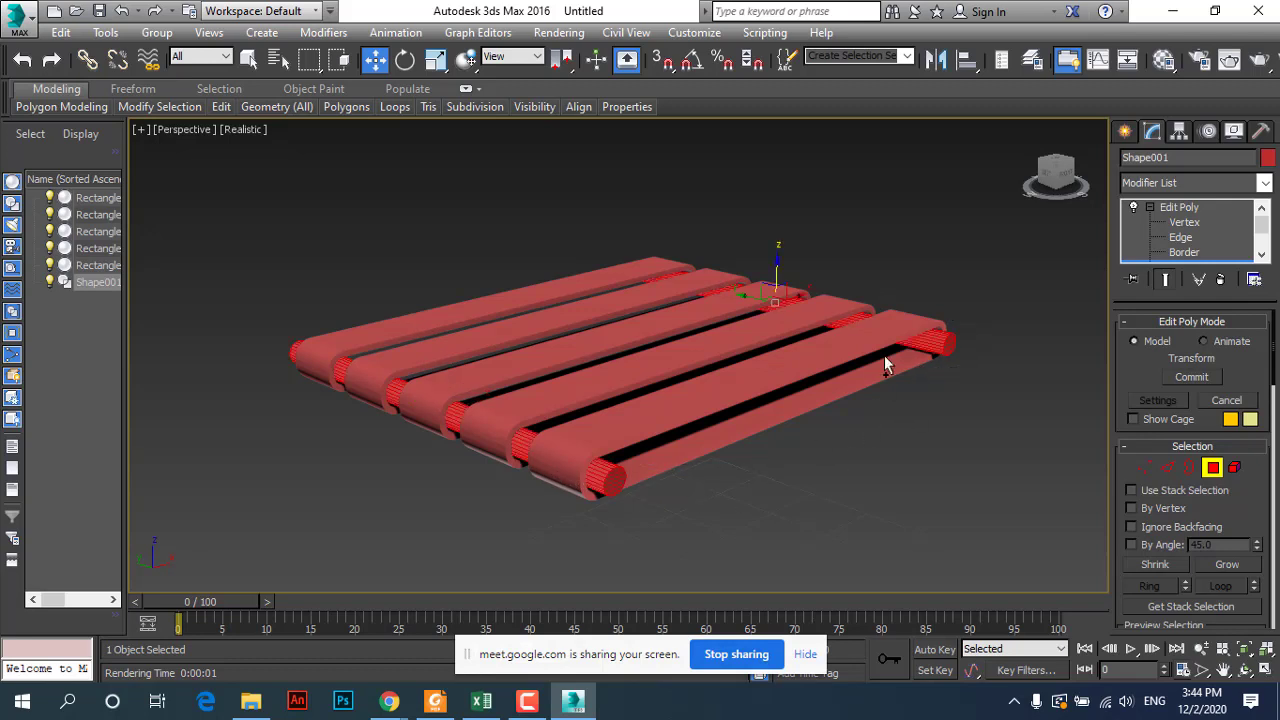
drag(787, 281, 858, 190)
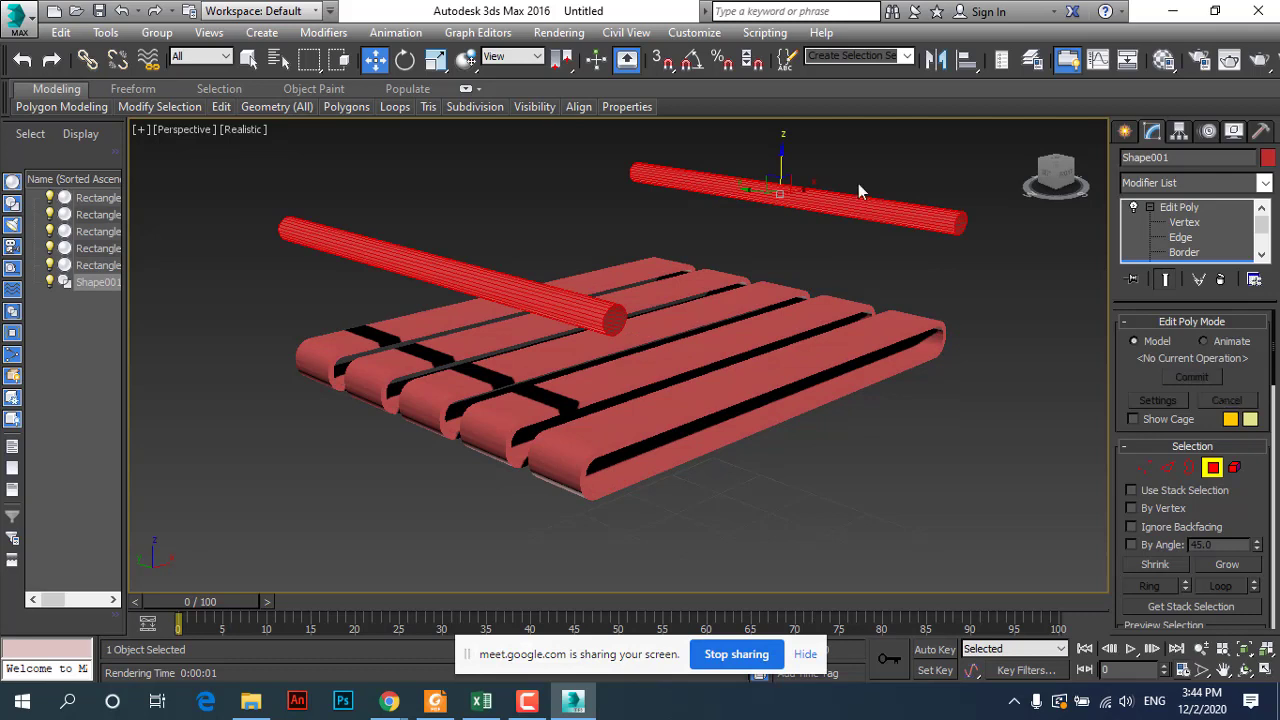
key(ctrl+z)
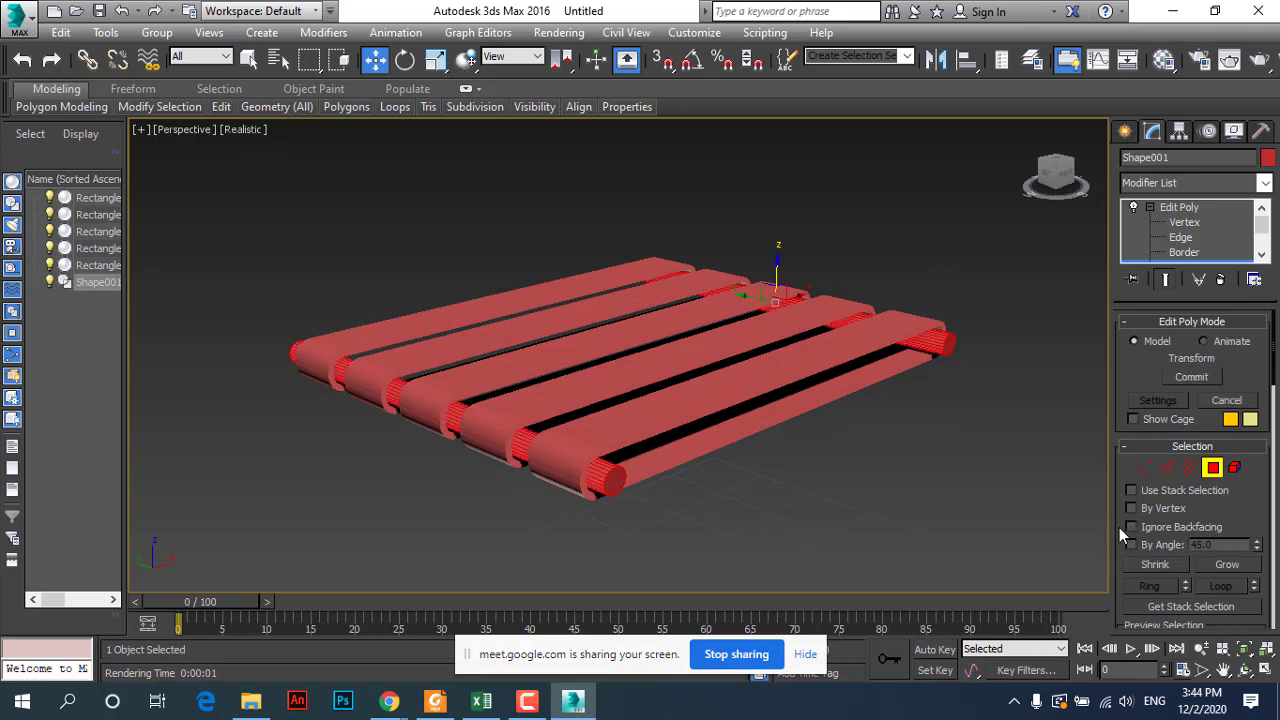
Step: Use Unhide All in Edit Geometry to reveal the chair's legs and backrest around the seat
scroll(1122, 530, down, 1)
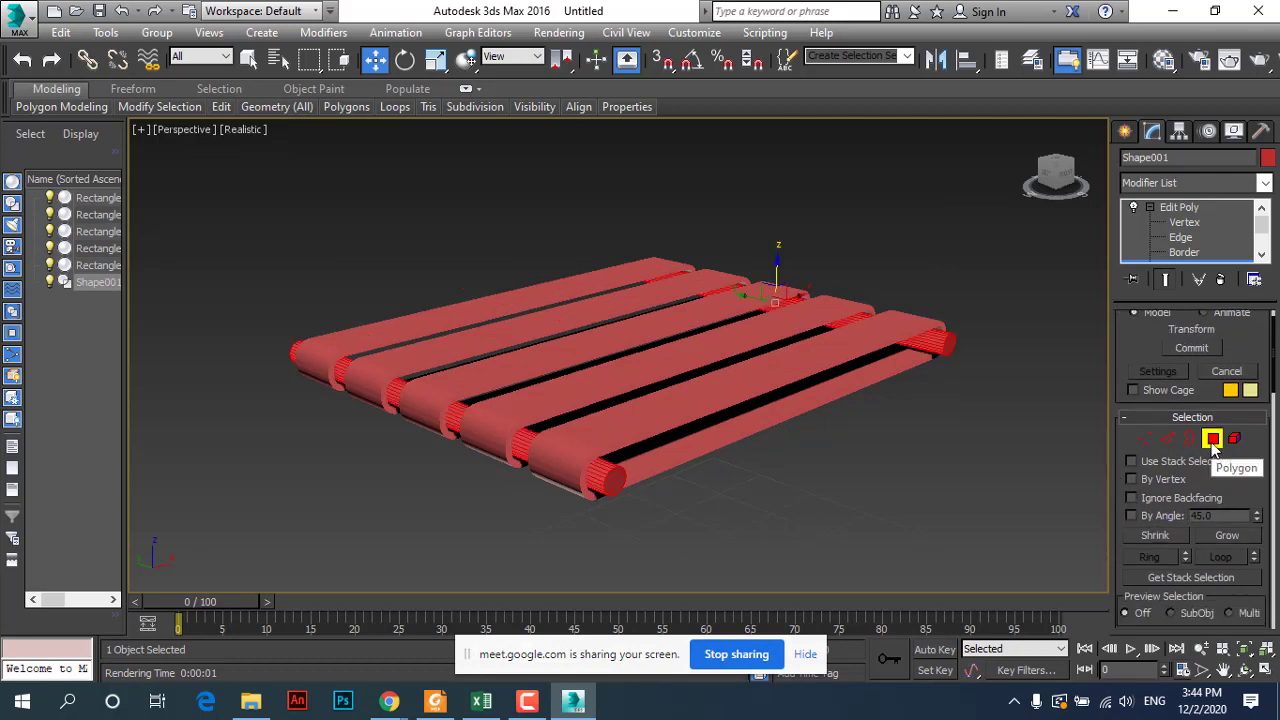
scroll(1117, 445, down, 8)
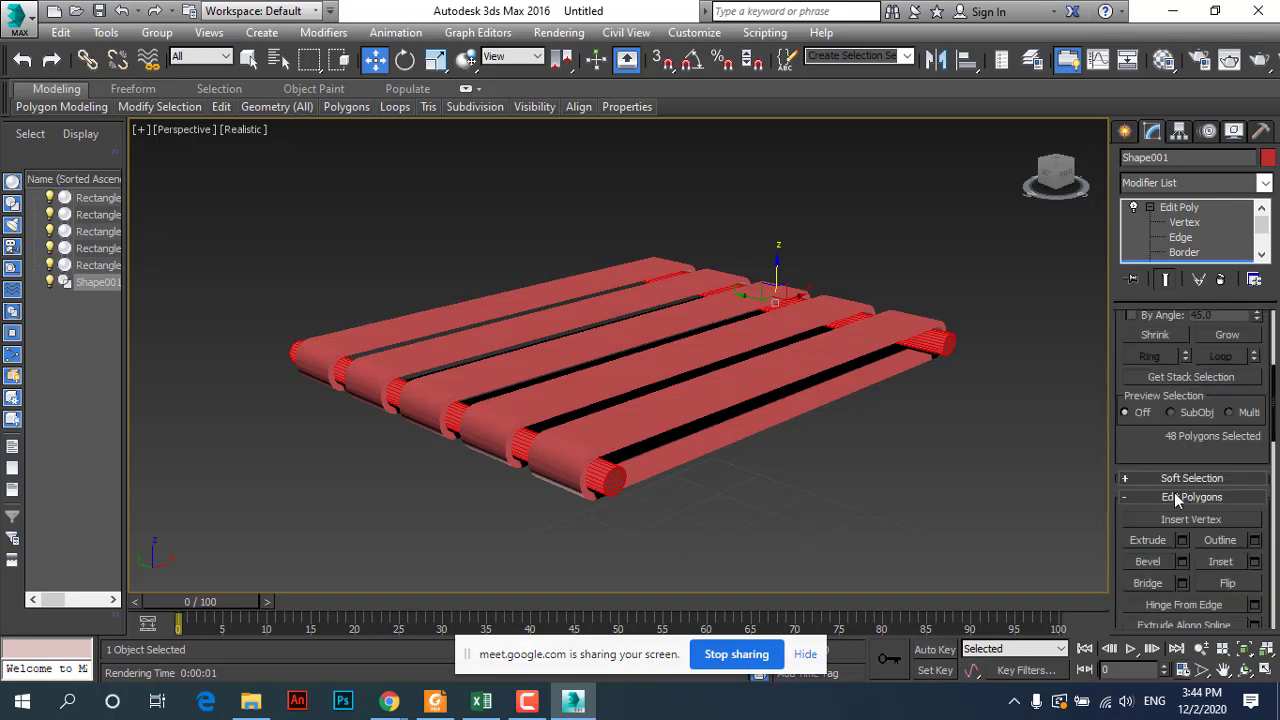
scroll(1174, 492, down, 5)
scroll(1185, 504, down, 5)
scroll(1199, 527, down, 4)
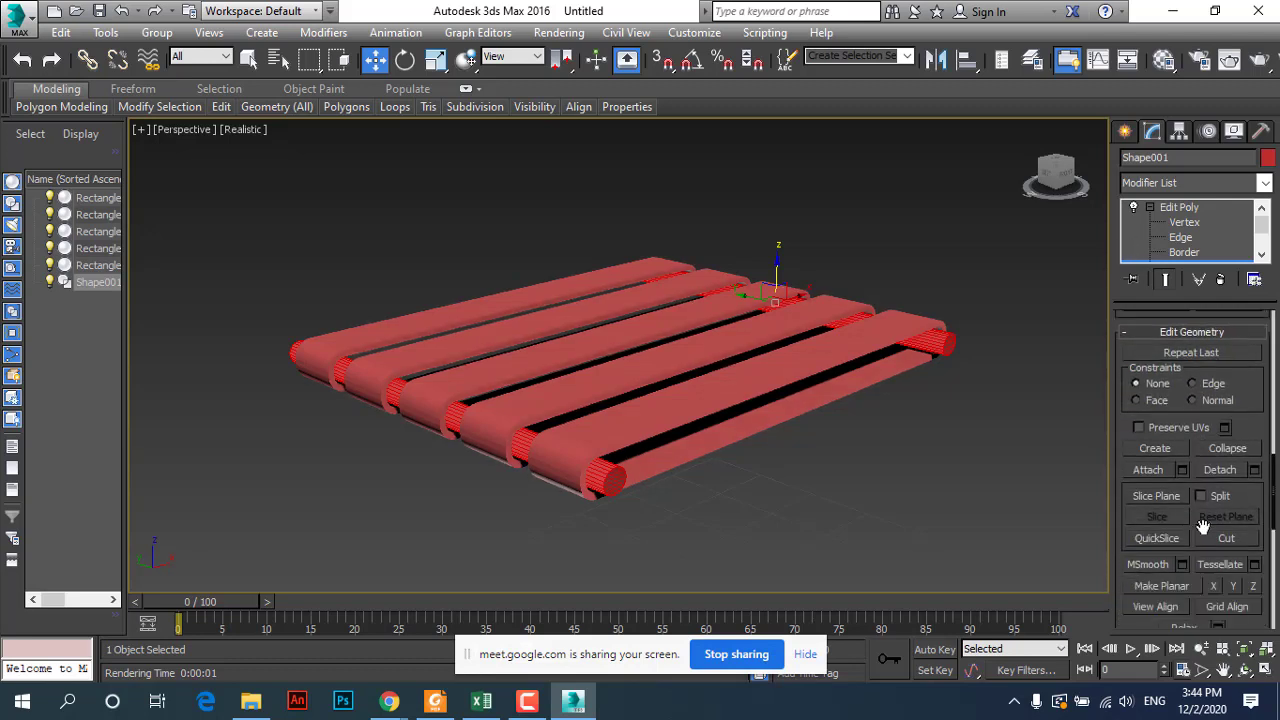
scroll(1238, 508, down, 4)
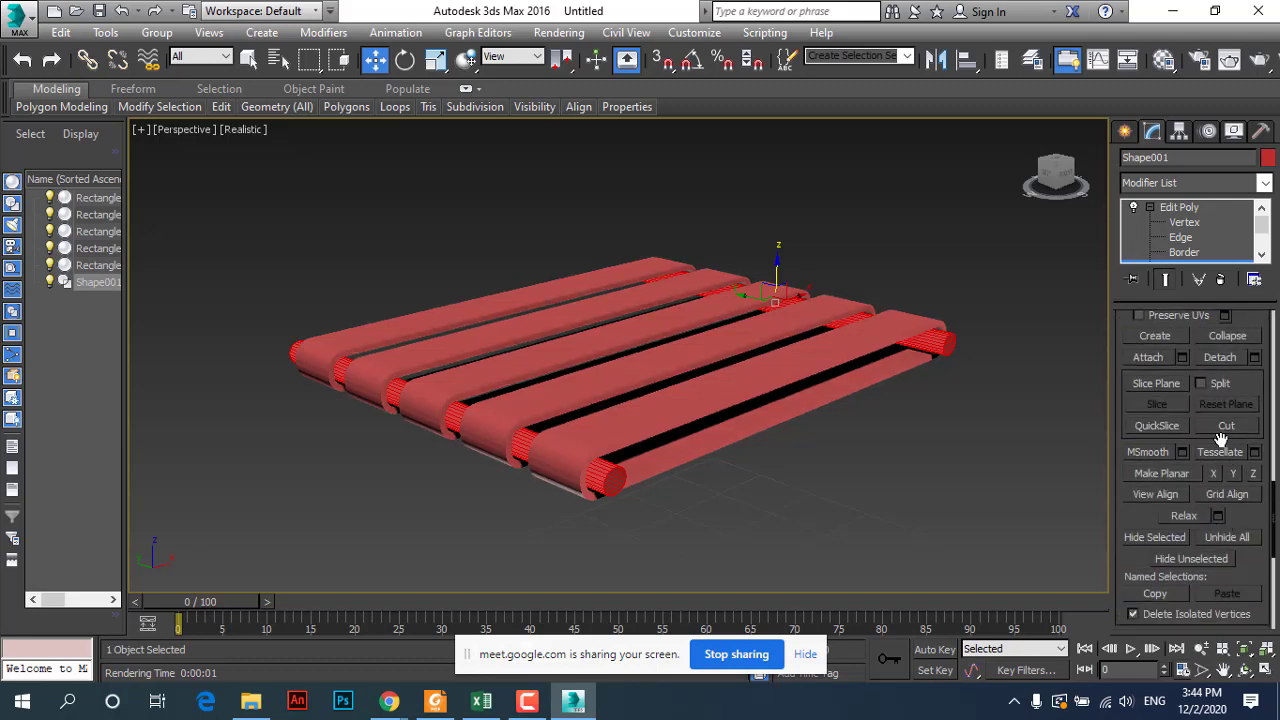
scroll(1212, 525, down, 2)
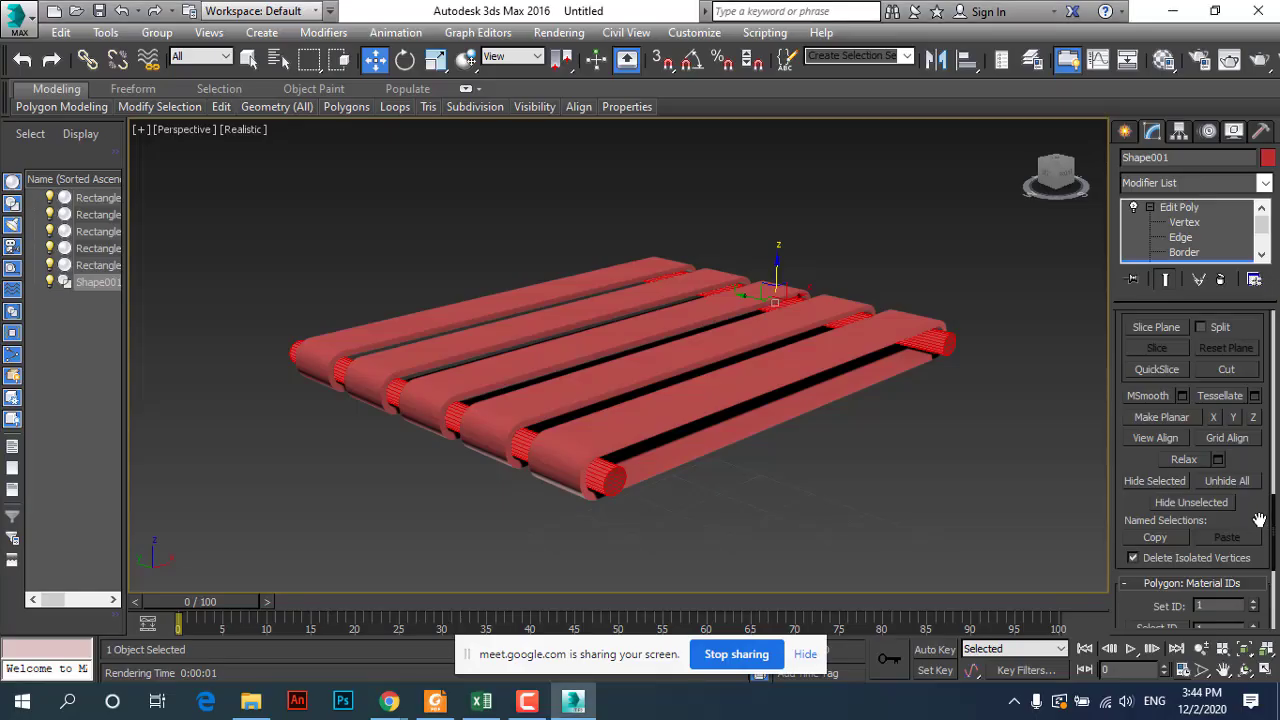
click(1238, 483)
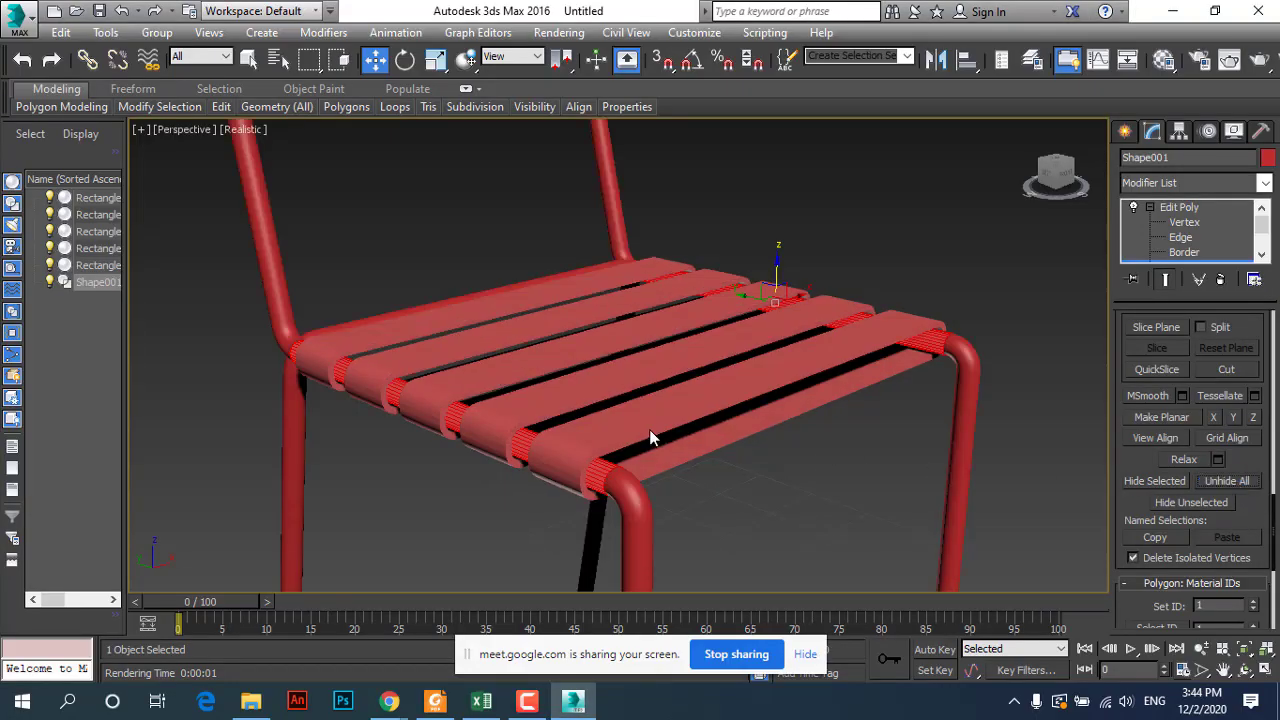
scroll(657, 442, down, 3)
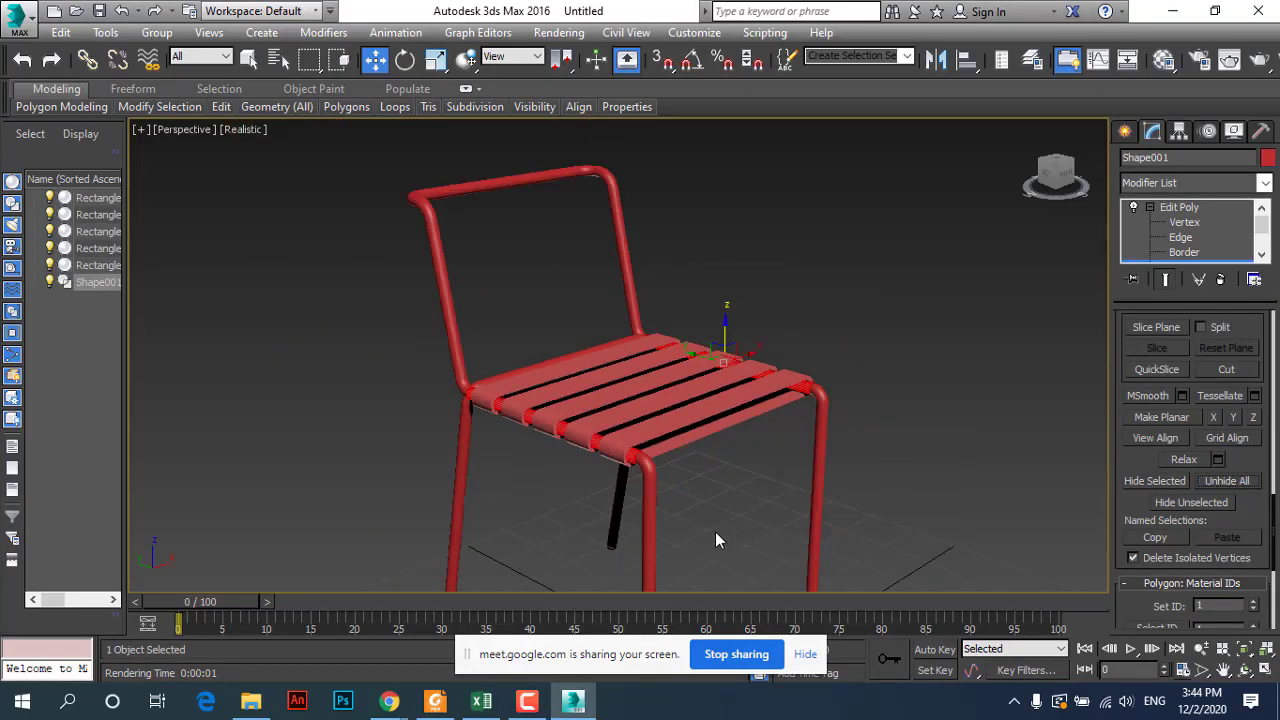
click(550, 410)
Step: Select slat Rectangle005 and Shift-drag it in the maximized Left view to clone it
click(1180, 210)
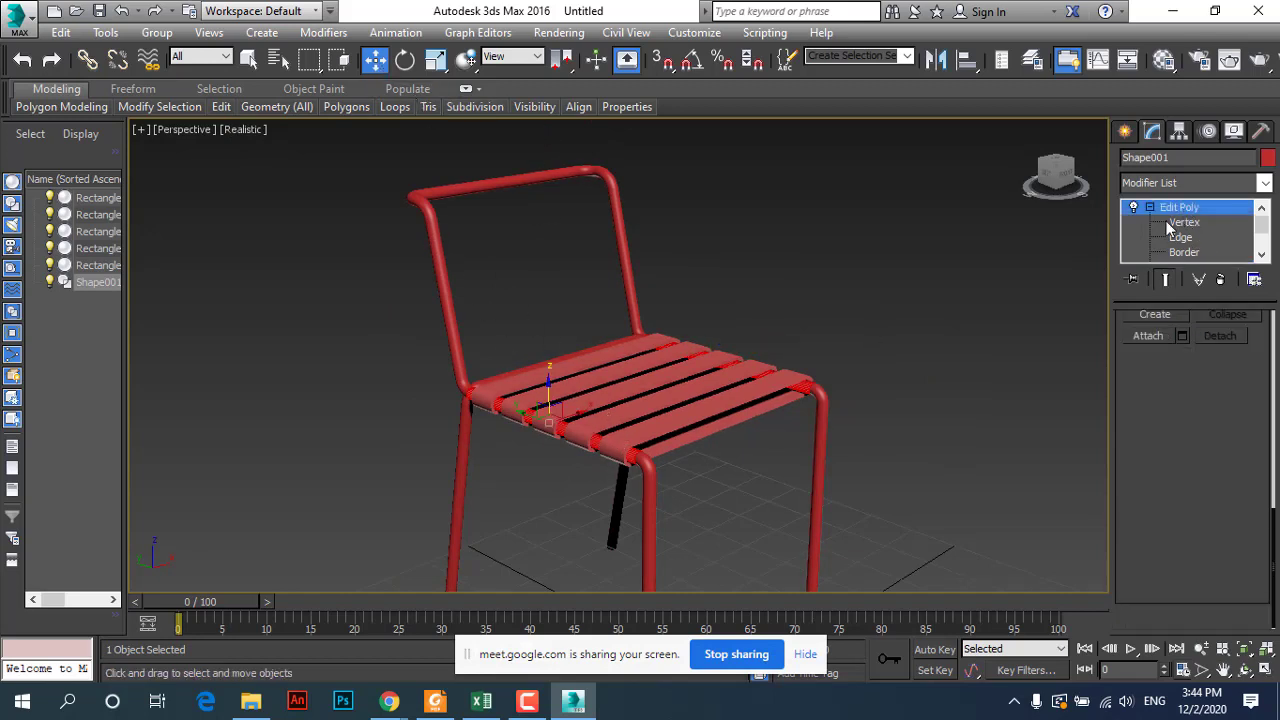
click(704, 307)
click(547, 362)
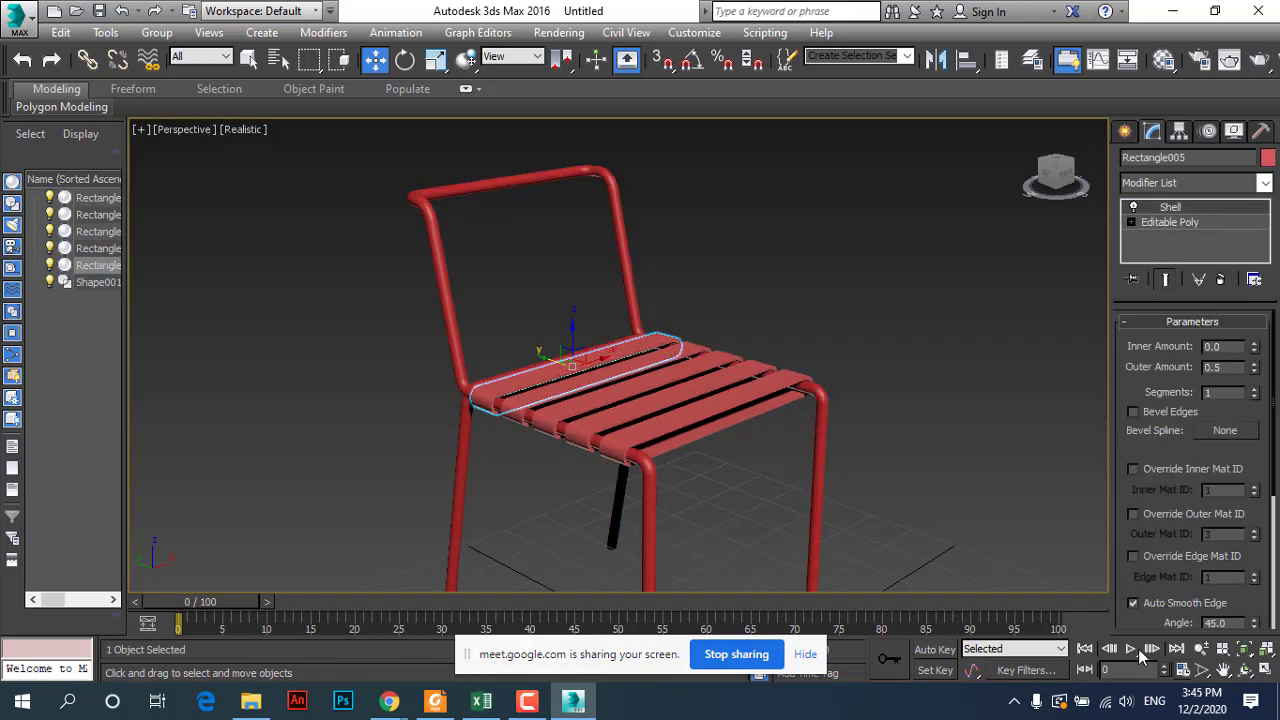
click(1265, 673)
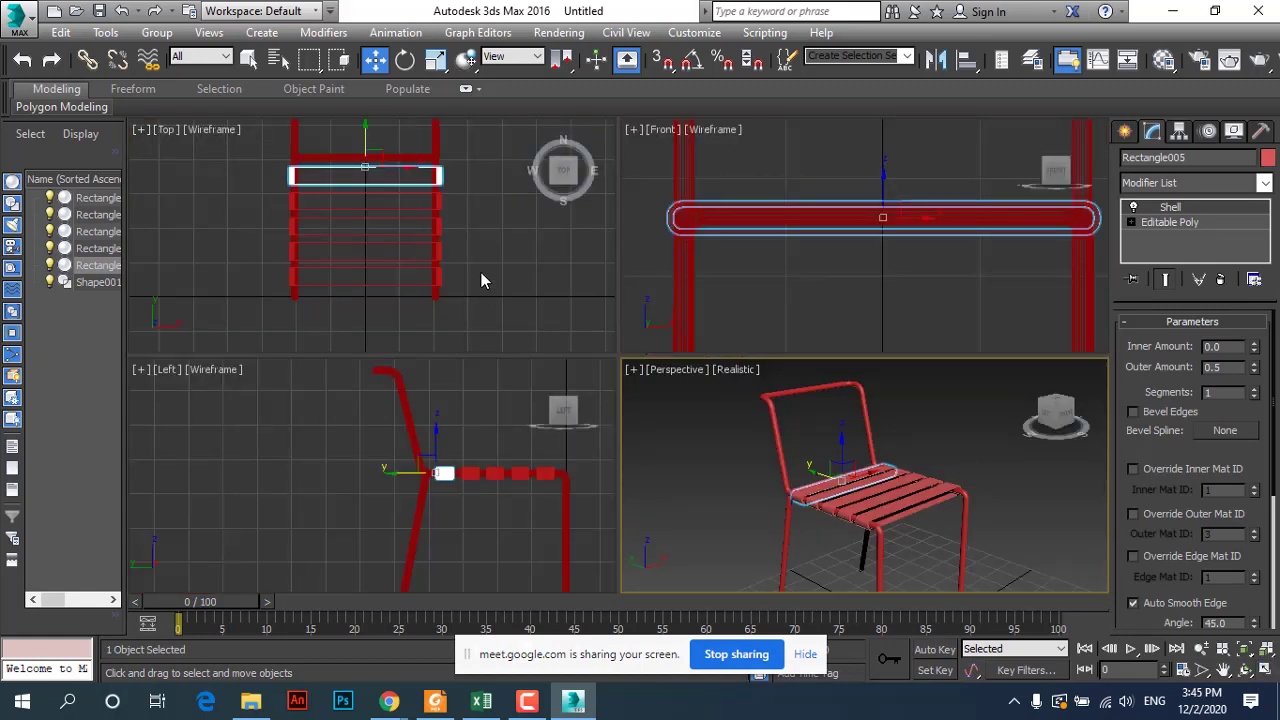
scroll(482, 274, down, 3)
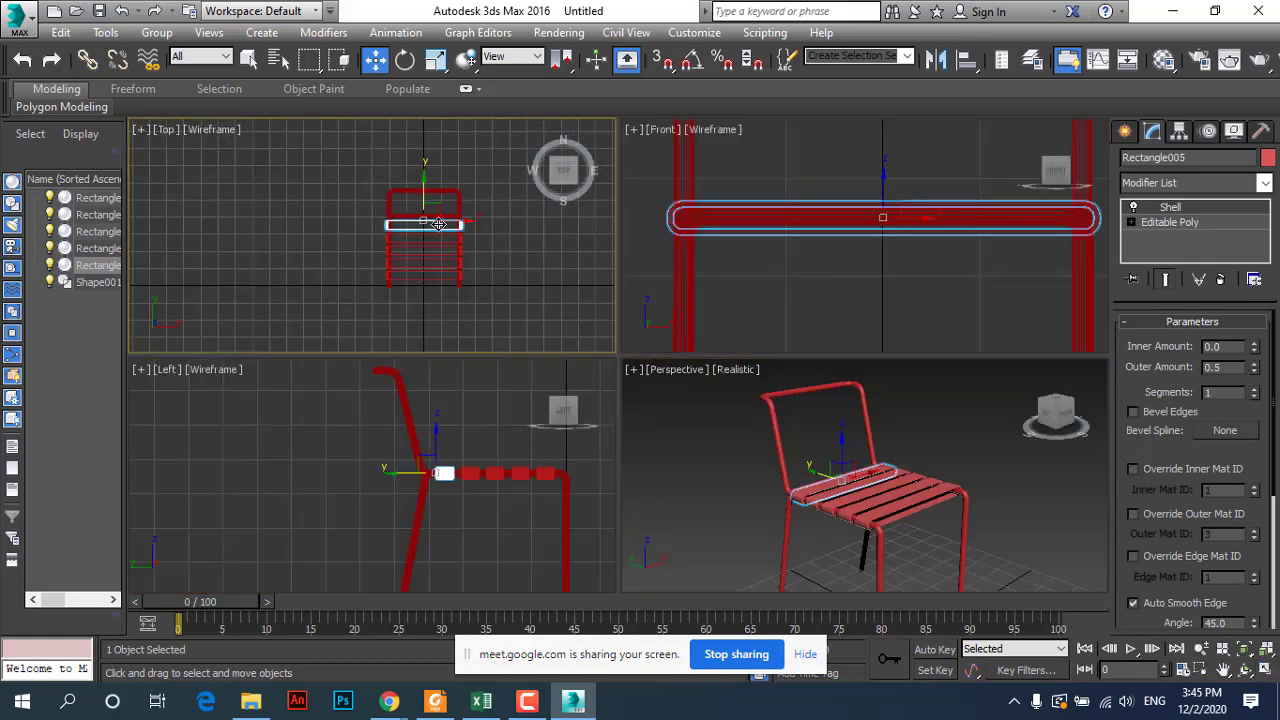
right_click(476, 421)
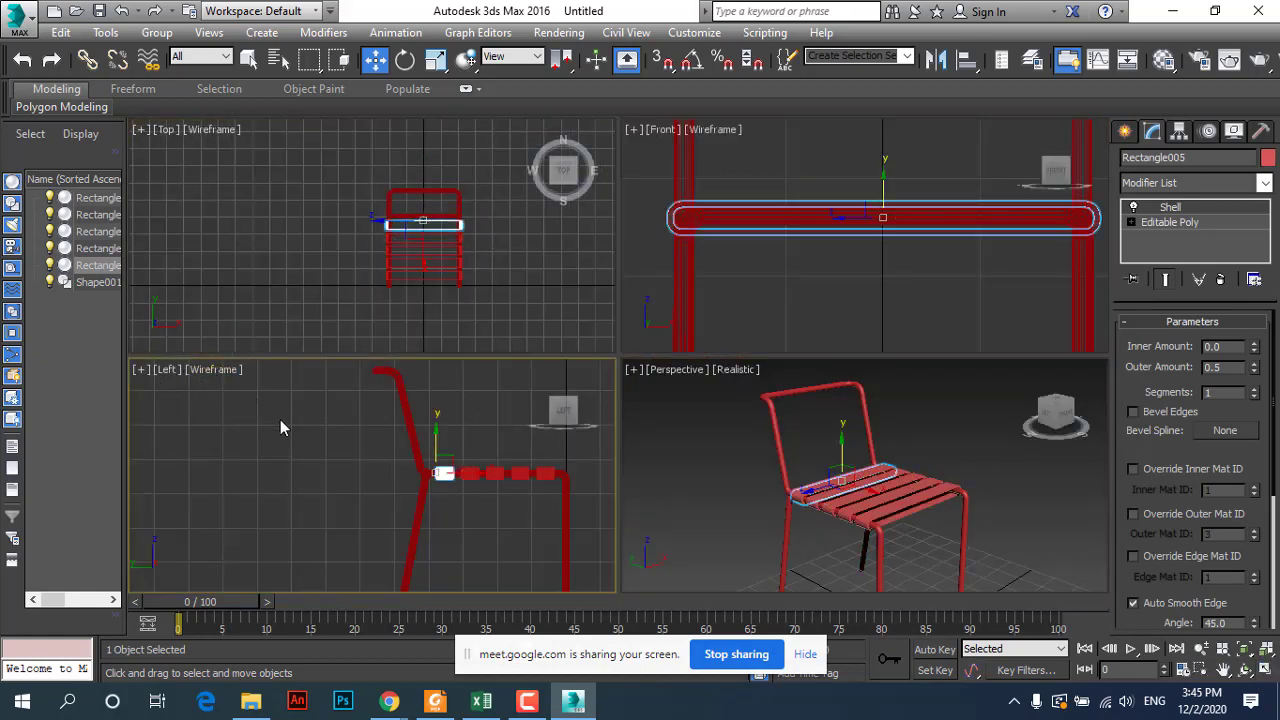
click(1265, 672)
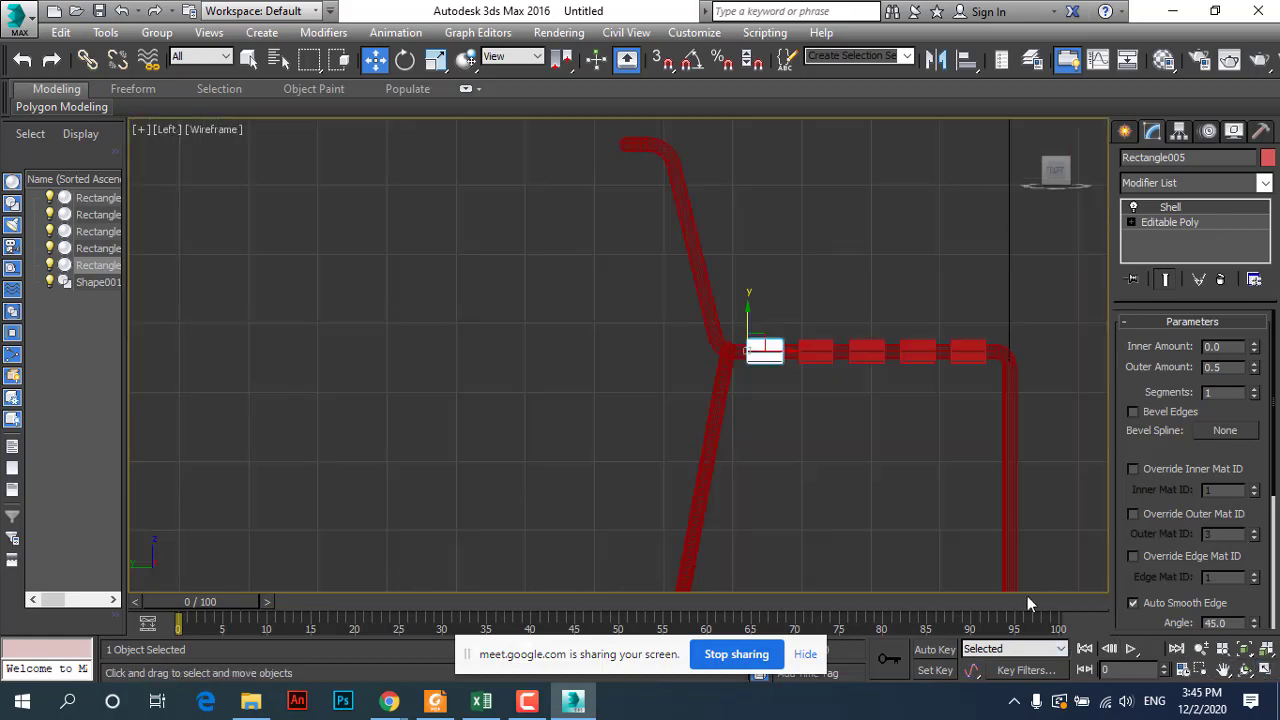
scroll(746, 327, up, 2)
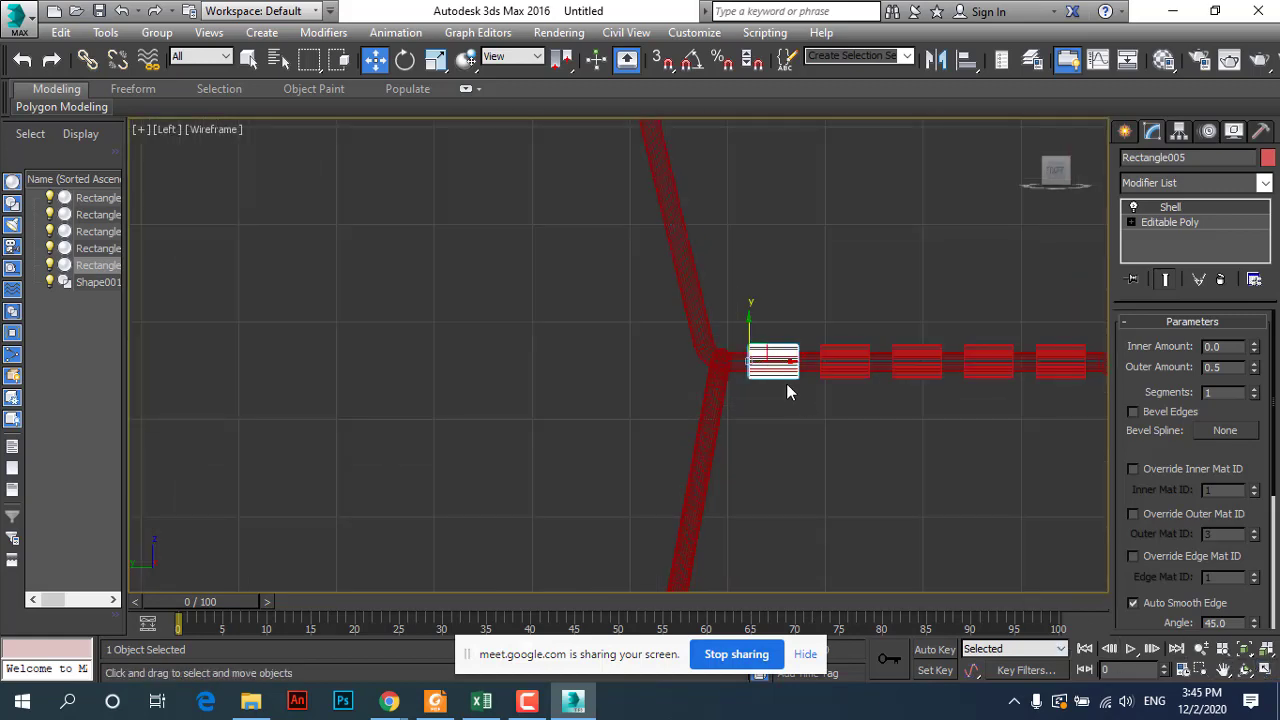
shift+drag(787, 363, 729, 363)
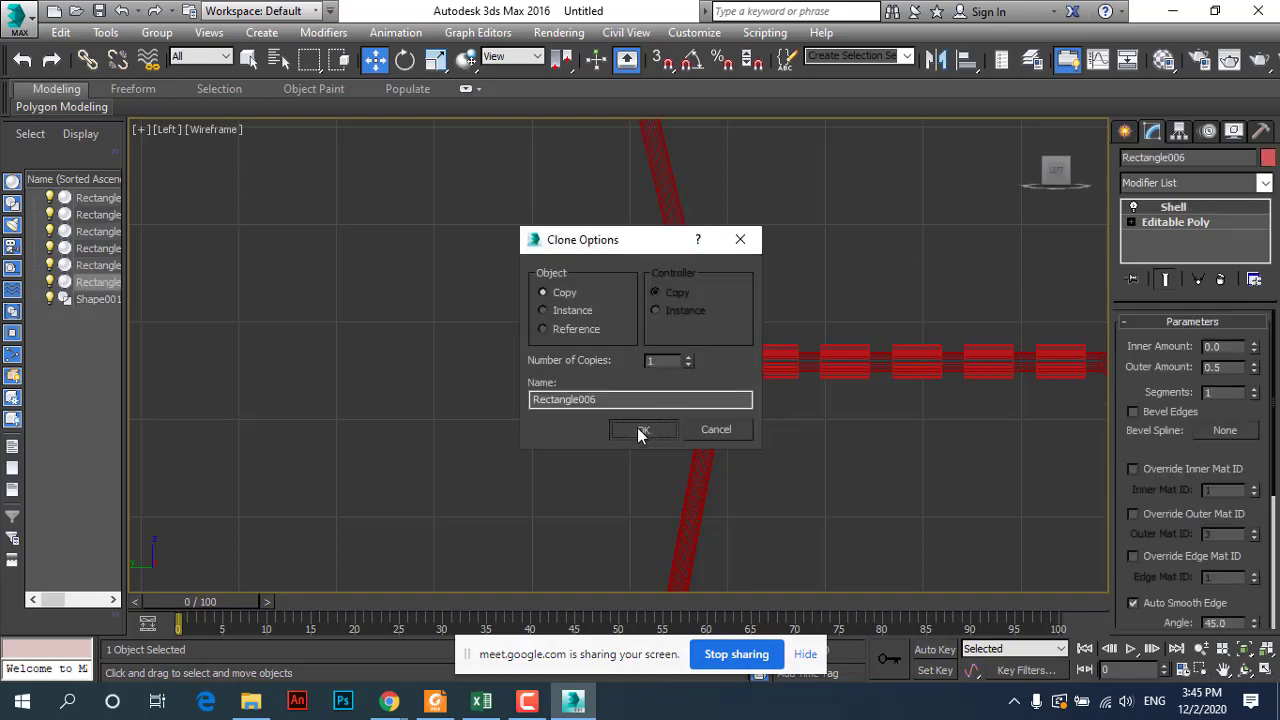
Step: Create the slat copy and move it up toward the backrest tube
click(641, 430)
drag(689, 322, 671, 272)
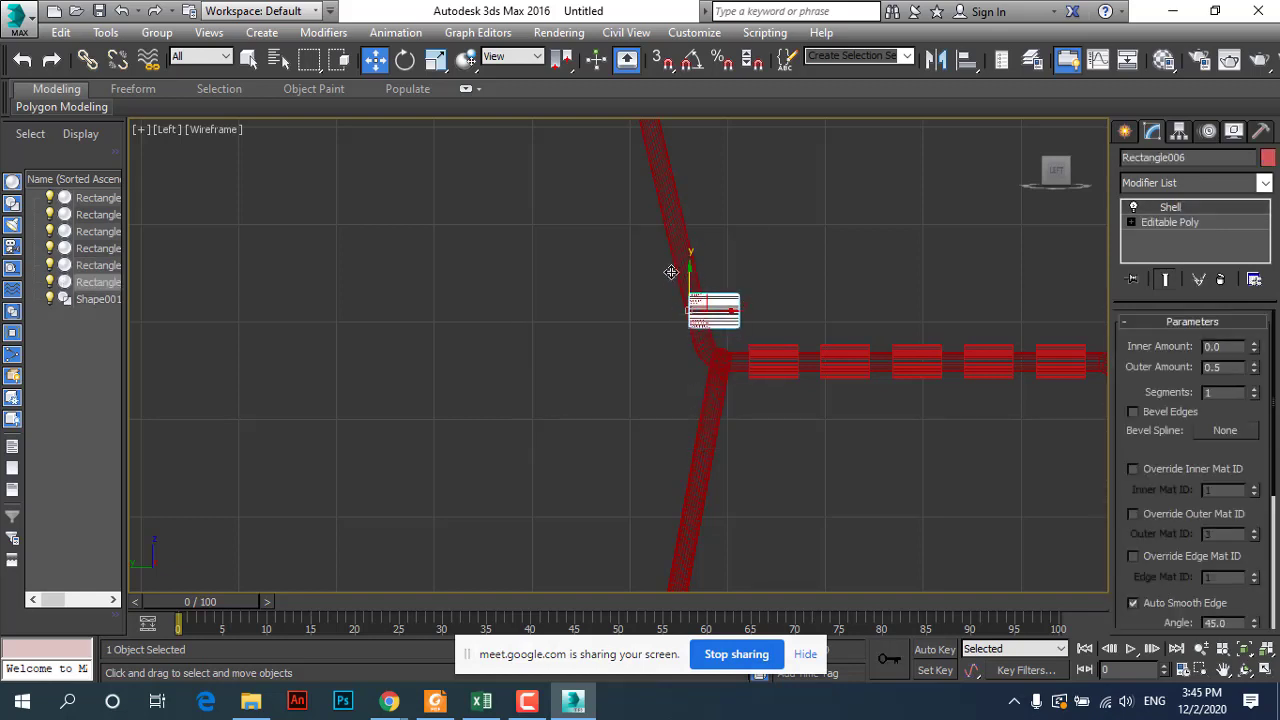
drag(738, 312, 718, 312)
scroll(716, 298, up, 1)
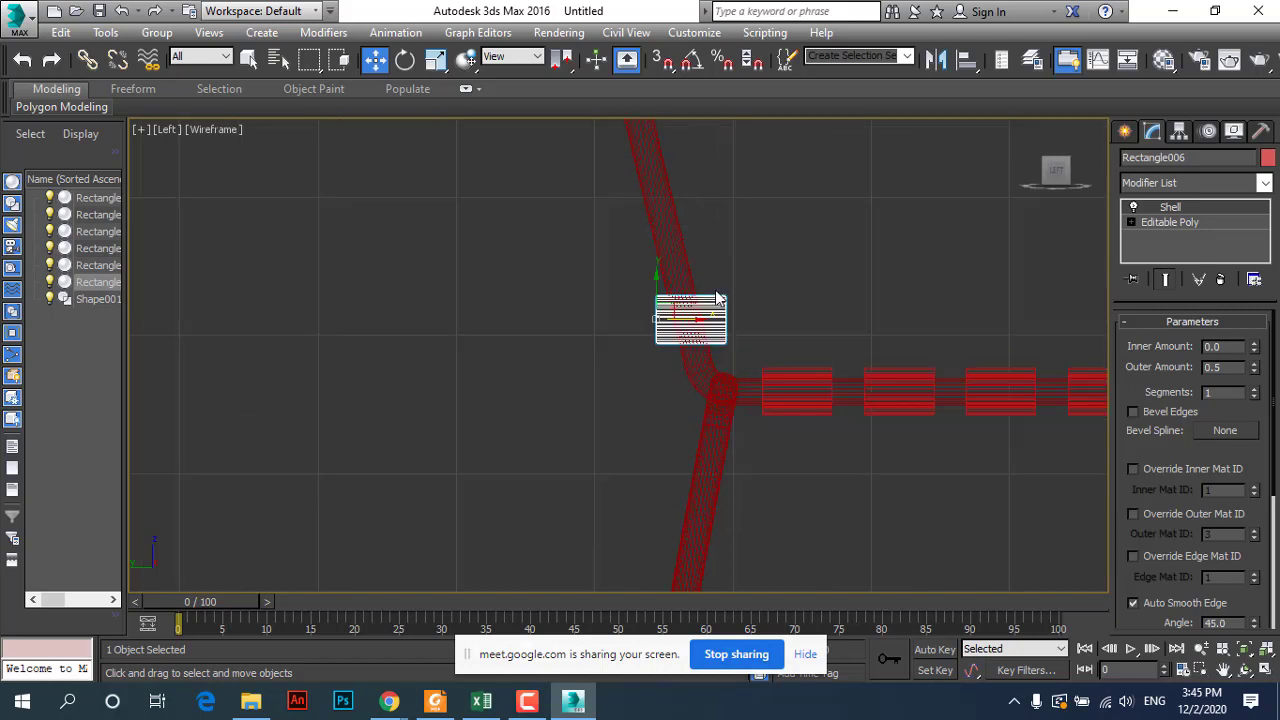
Step: With Angle Snap on, tilt the copy to the backrest angle, seat it, and start another copy
click(691, 62)
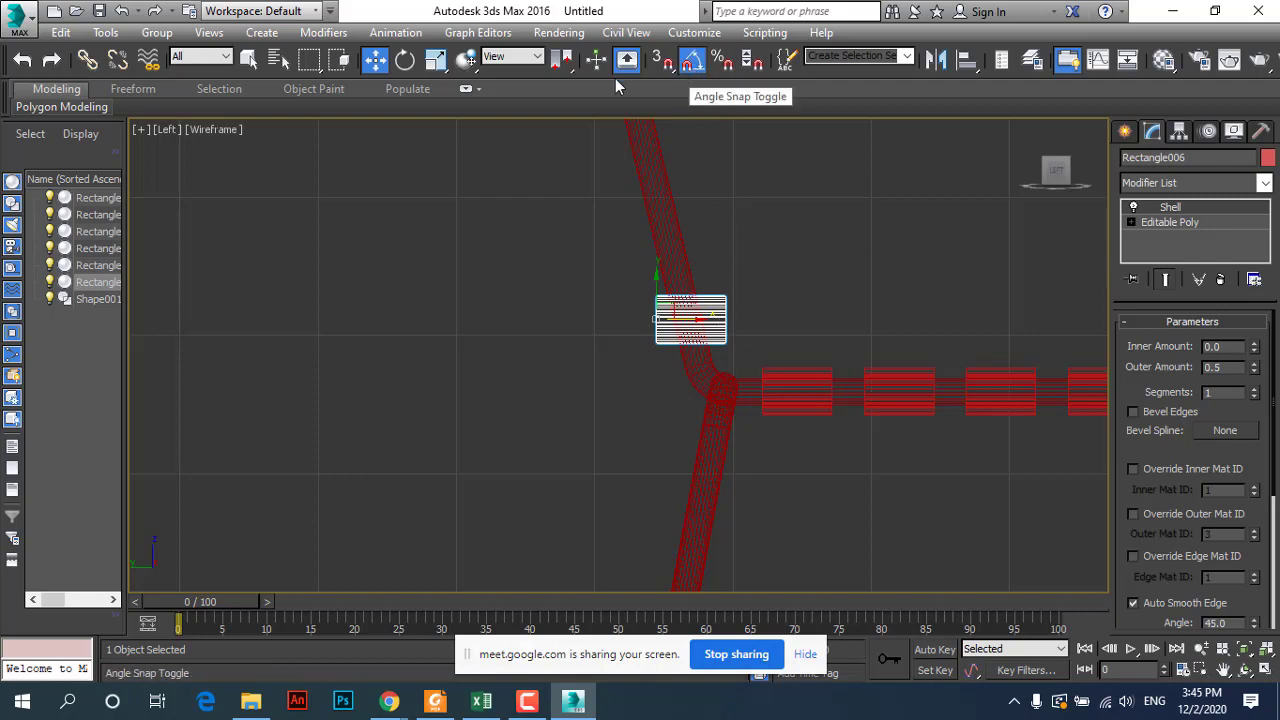
click(405, 60)
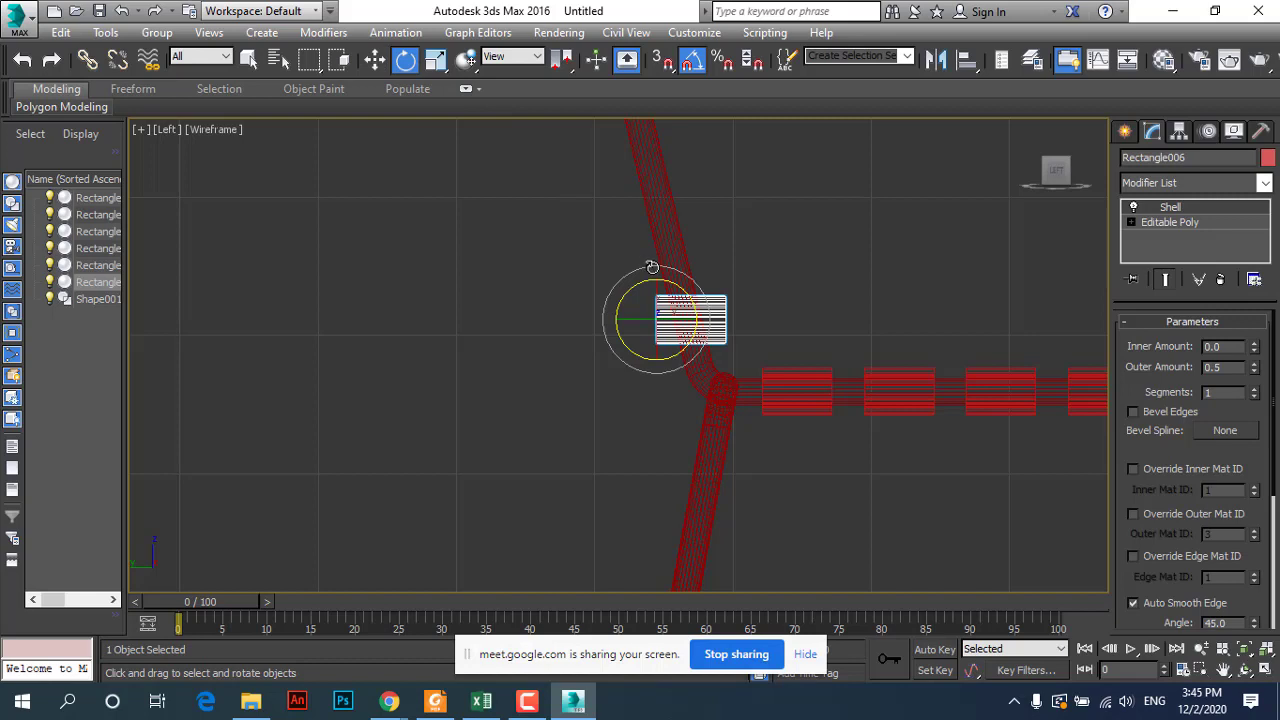
mouse_move(649, 263)
mouse_down()
mouse_move(735, 308)
mouse_move(731, 294)
mouse_up()
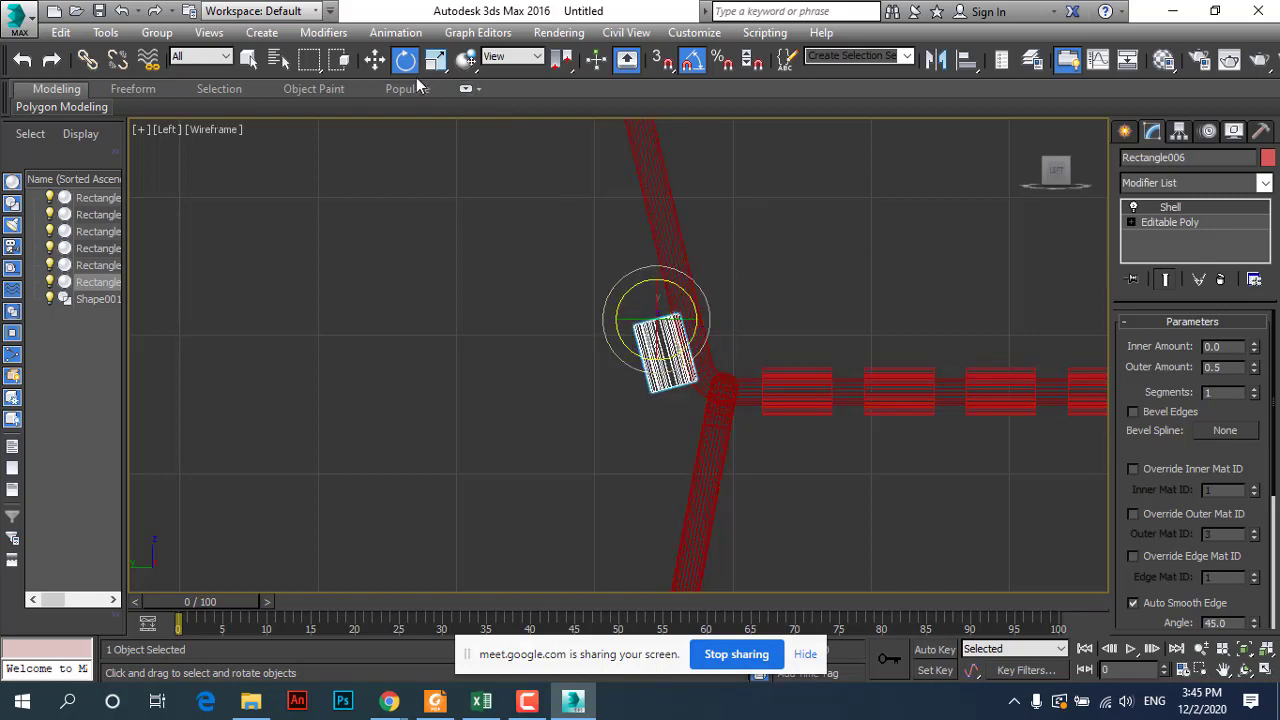
click(375, 60)
drag(660, 319, 688, 298)
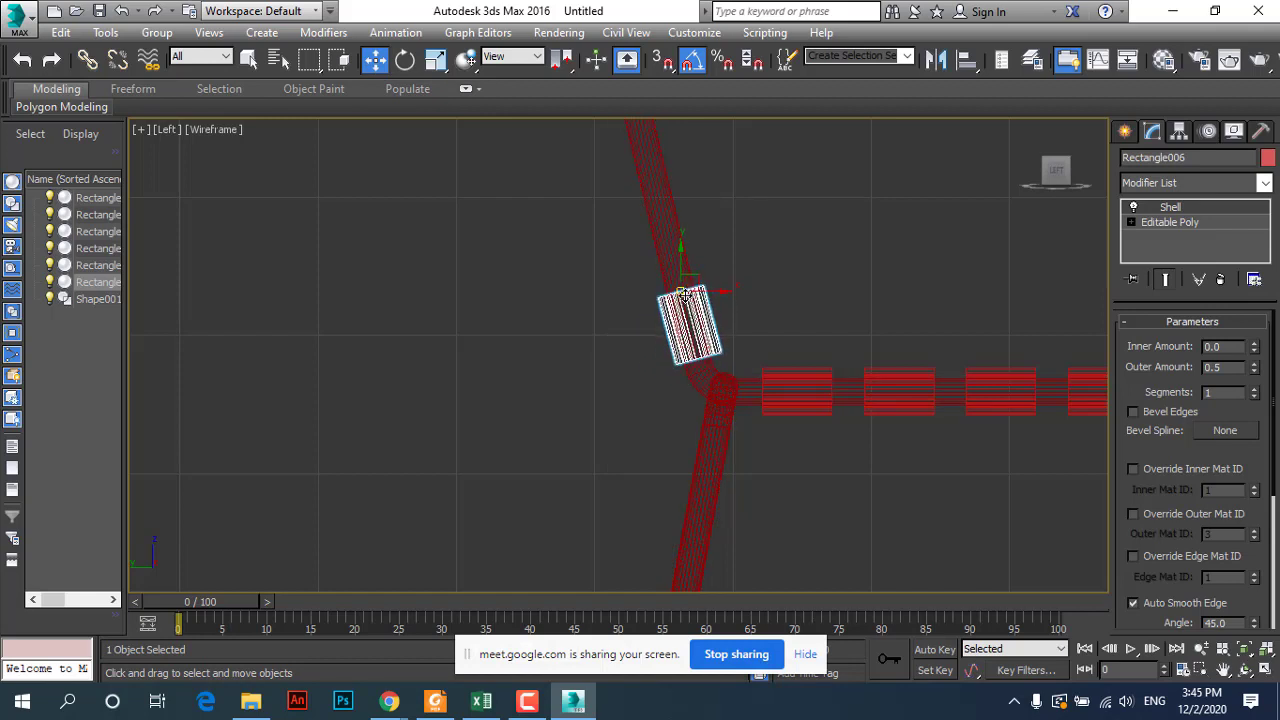
scroll(651, 441, down, 3)
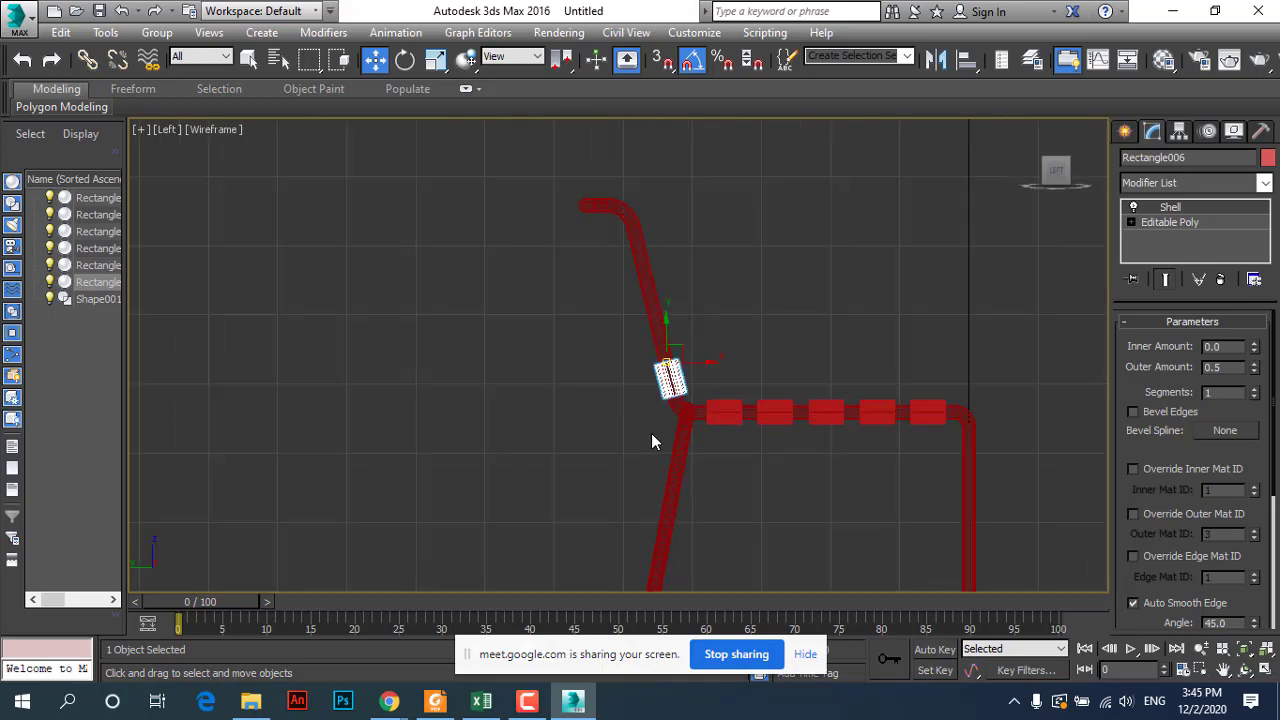
scroll(693, 389, up, 3)
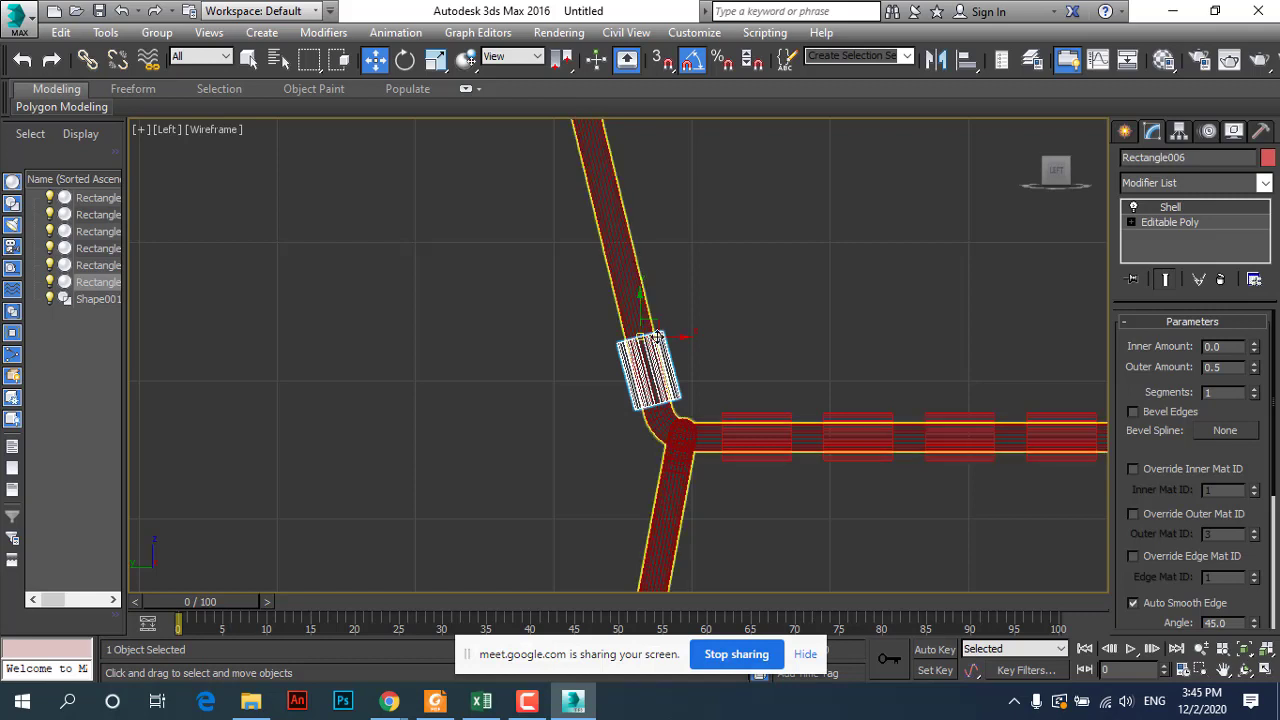
mouse_move(641, 307)
shift+mouse_down()
mouse_move(646, 110)
mouse_move(620, 217)
shift+mouse_up()
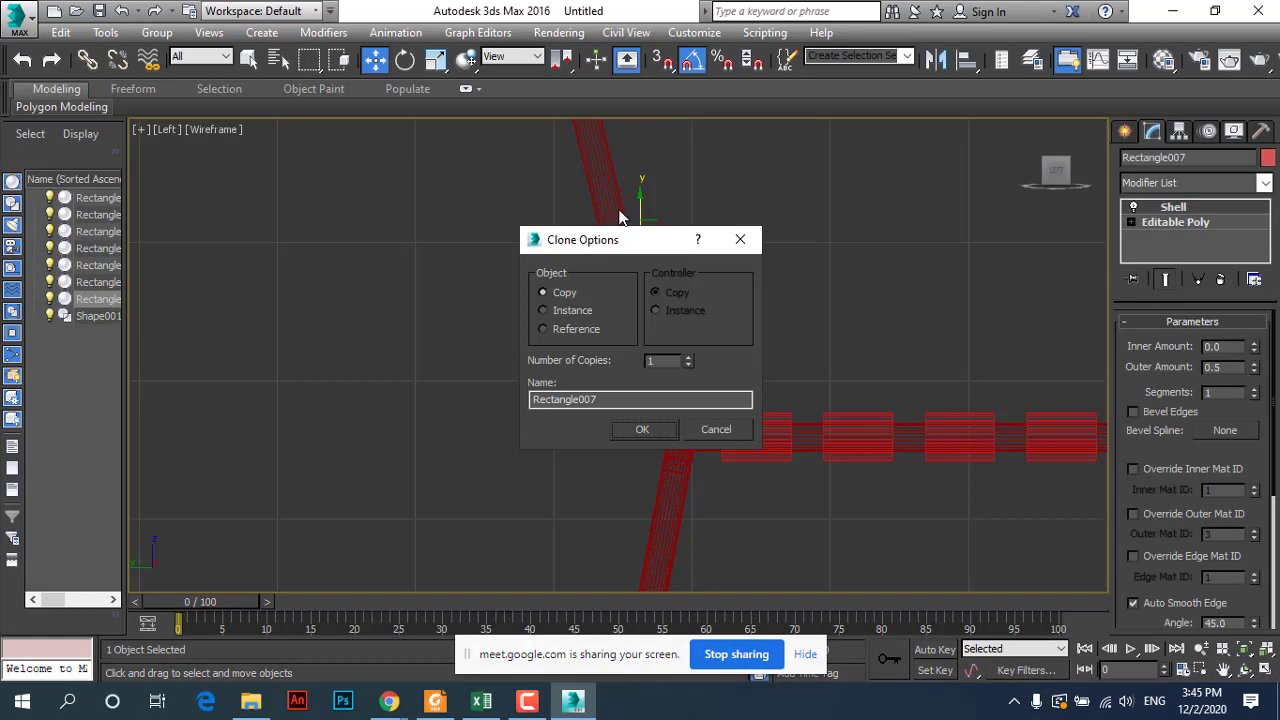
Step: Cancel the extra copy and switch the reference coordinate system to Local
click(714, 429)
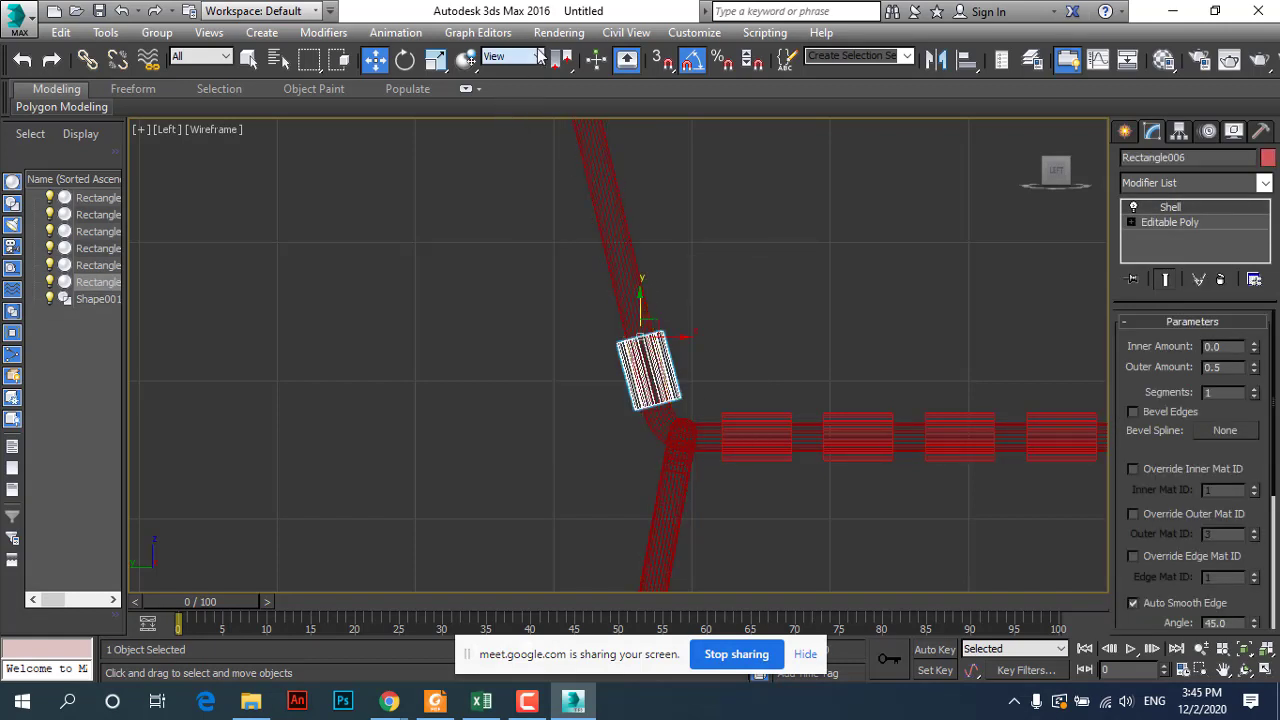
click(538, 58)
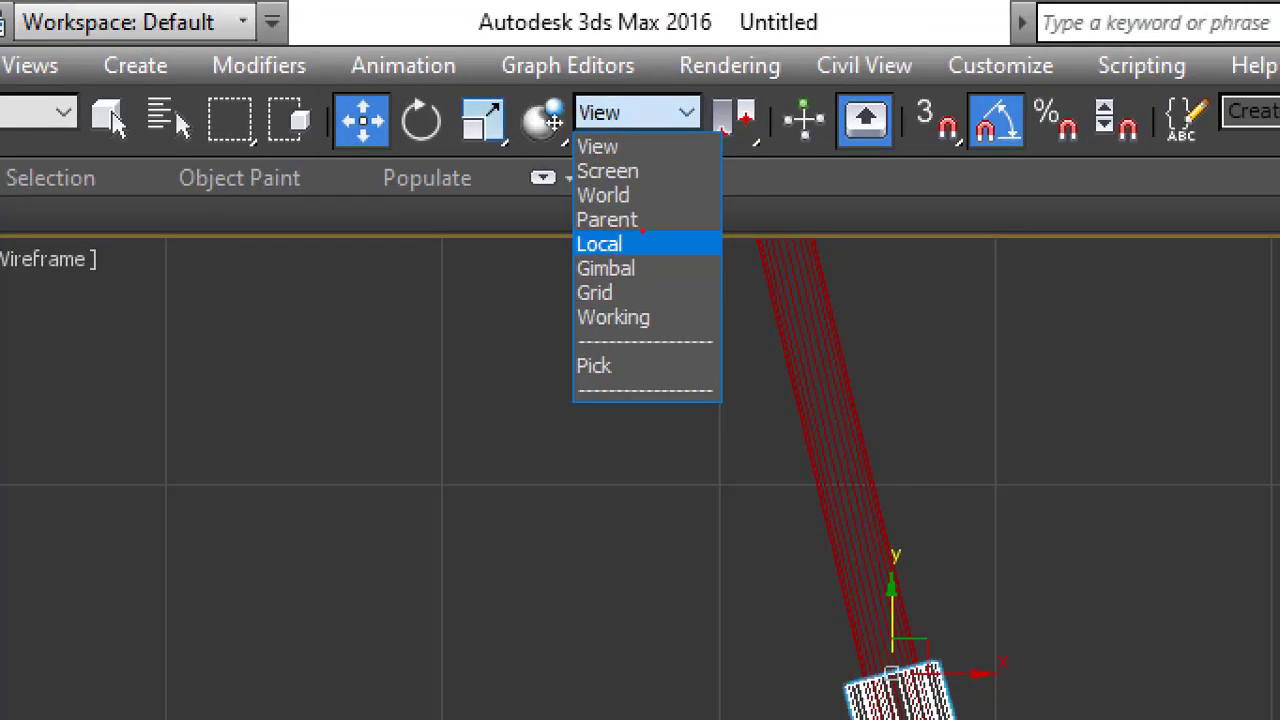
drag(641, 231, 652, 262)
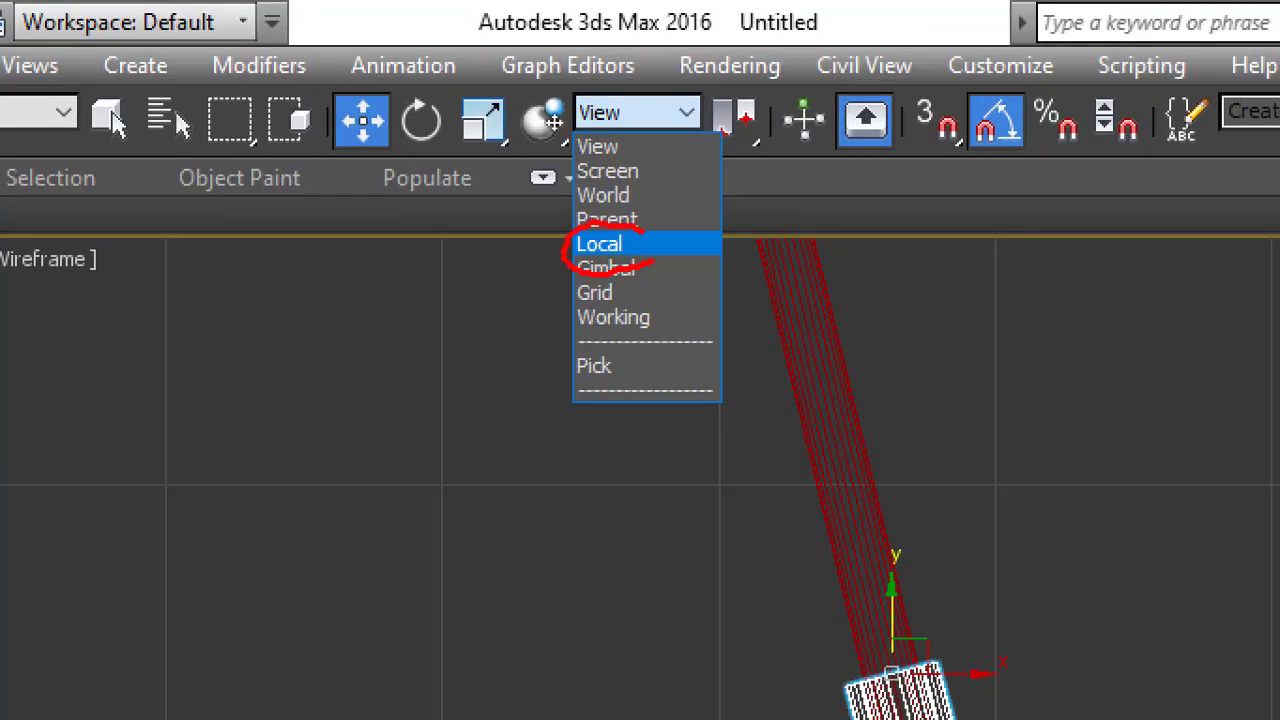
drag(884, 625, 790, 352)
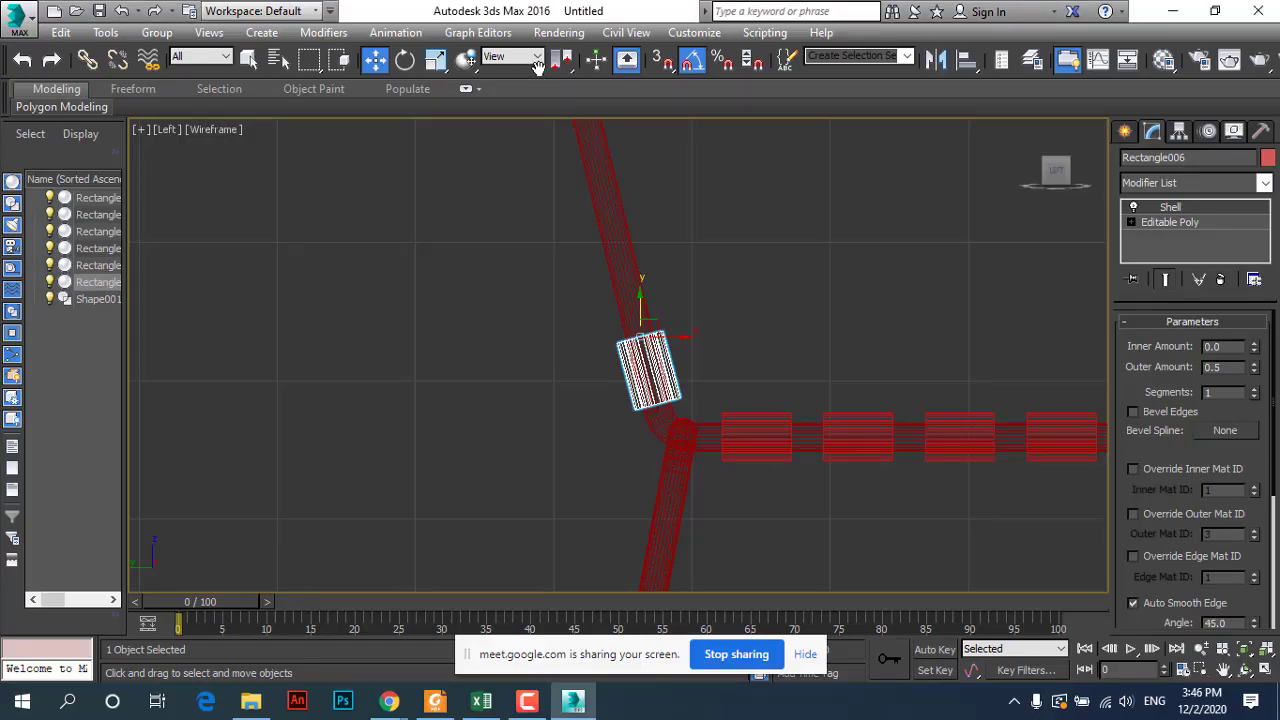
click(530, 56)
click(510, 122)
Step: Clone the slat up the backrest along its tilted axis, adding two copies then one more
shift+drag(652, 388, 626, 303)
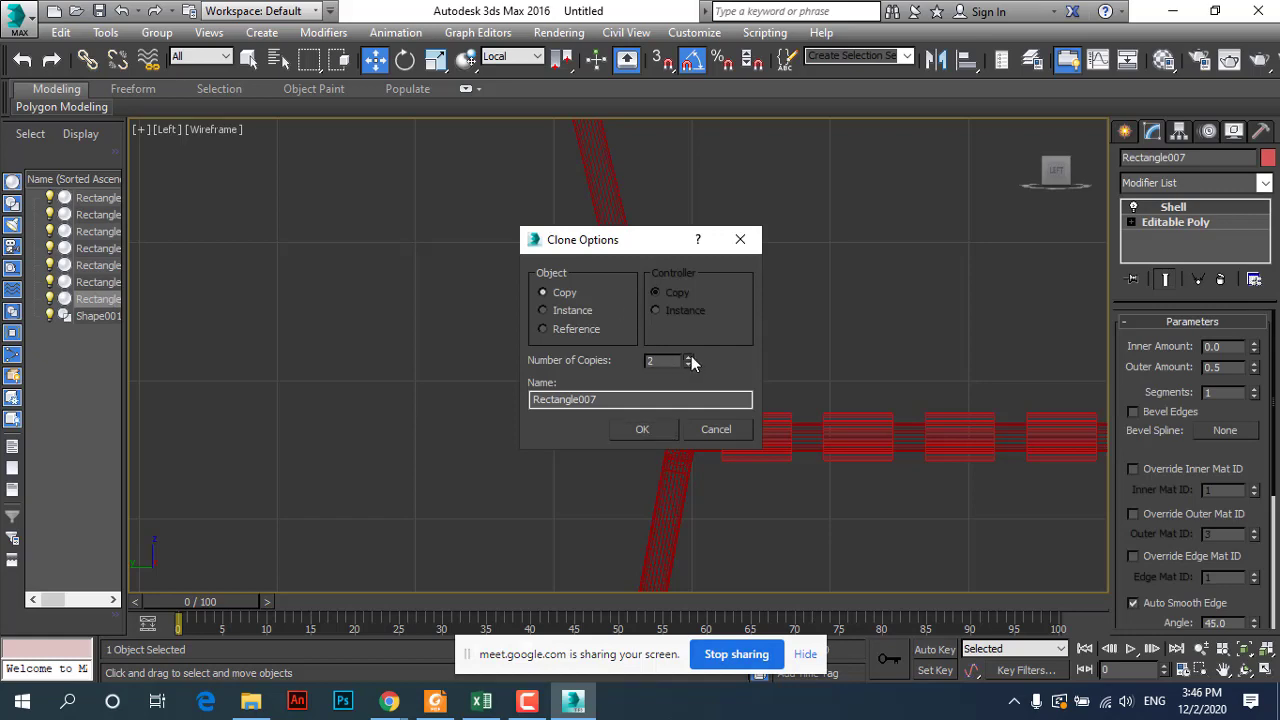
click(648, 429)
key(z)
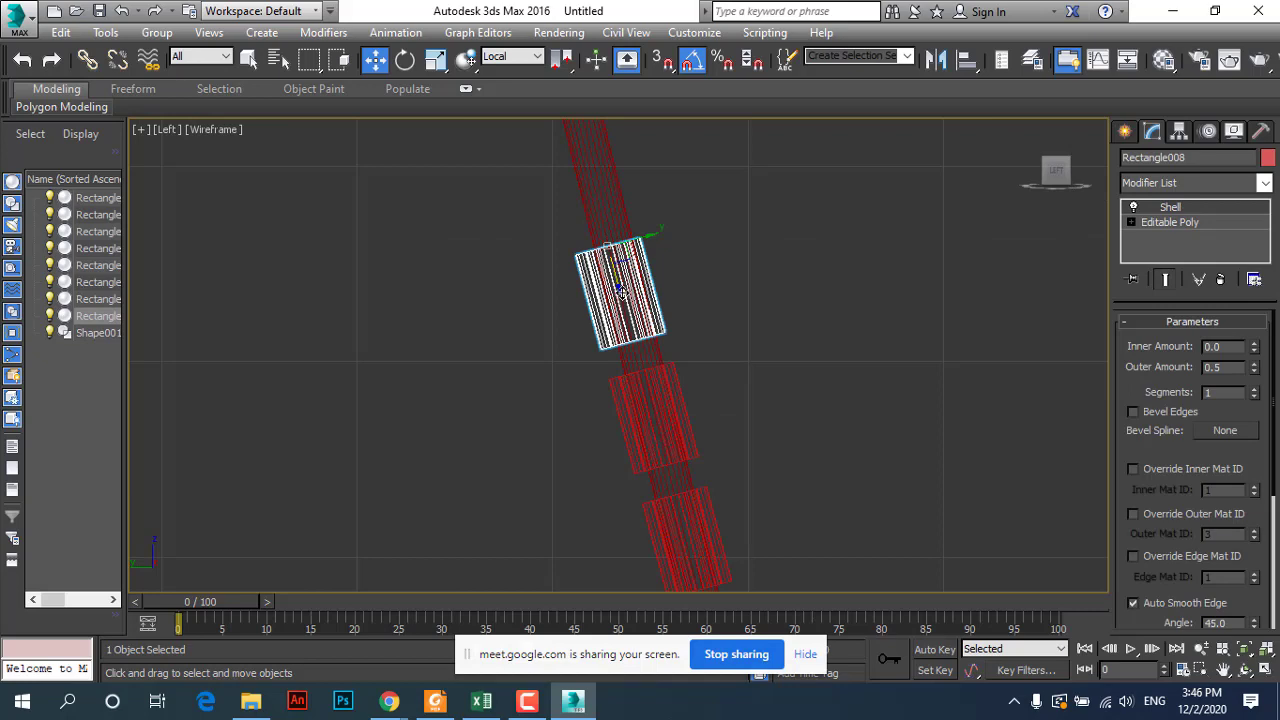
shift+drag(620, 290, 595, 165)
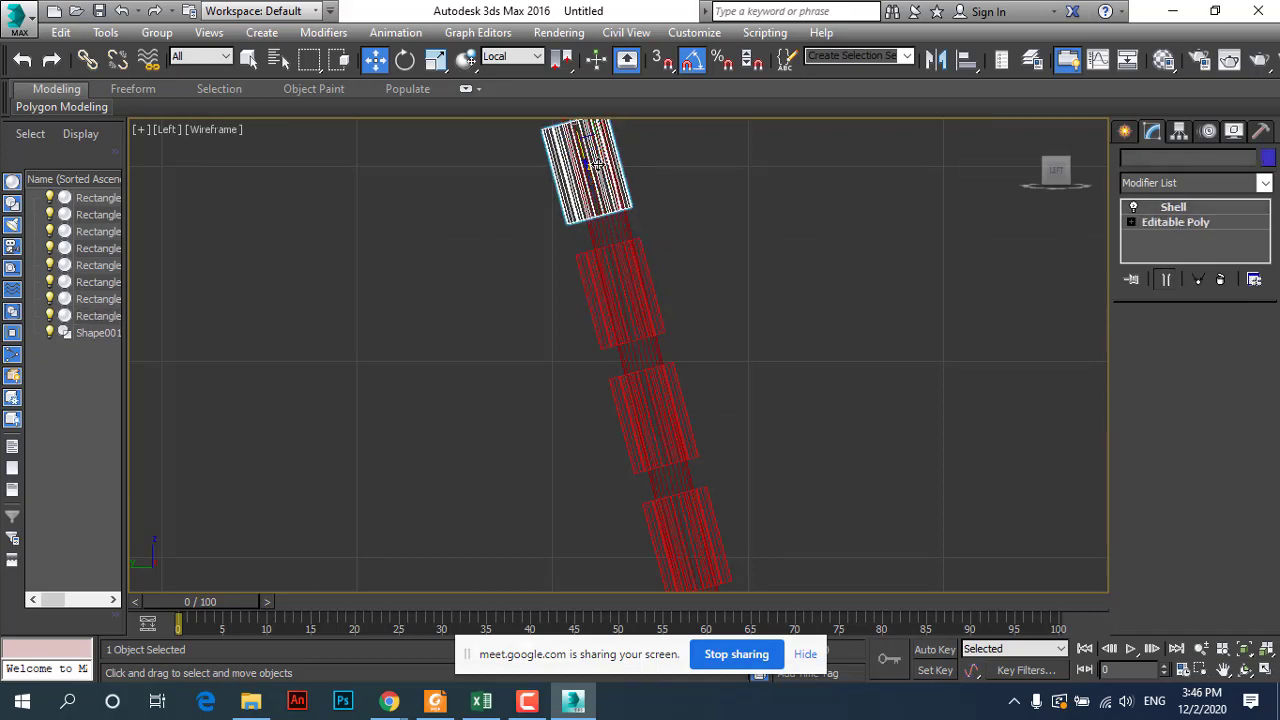
click(638, 426)
Step: Deselect the slat and restore the four-viewport layout
scroll(637, 426, down, 3)
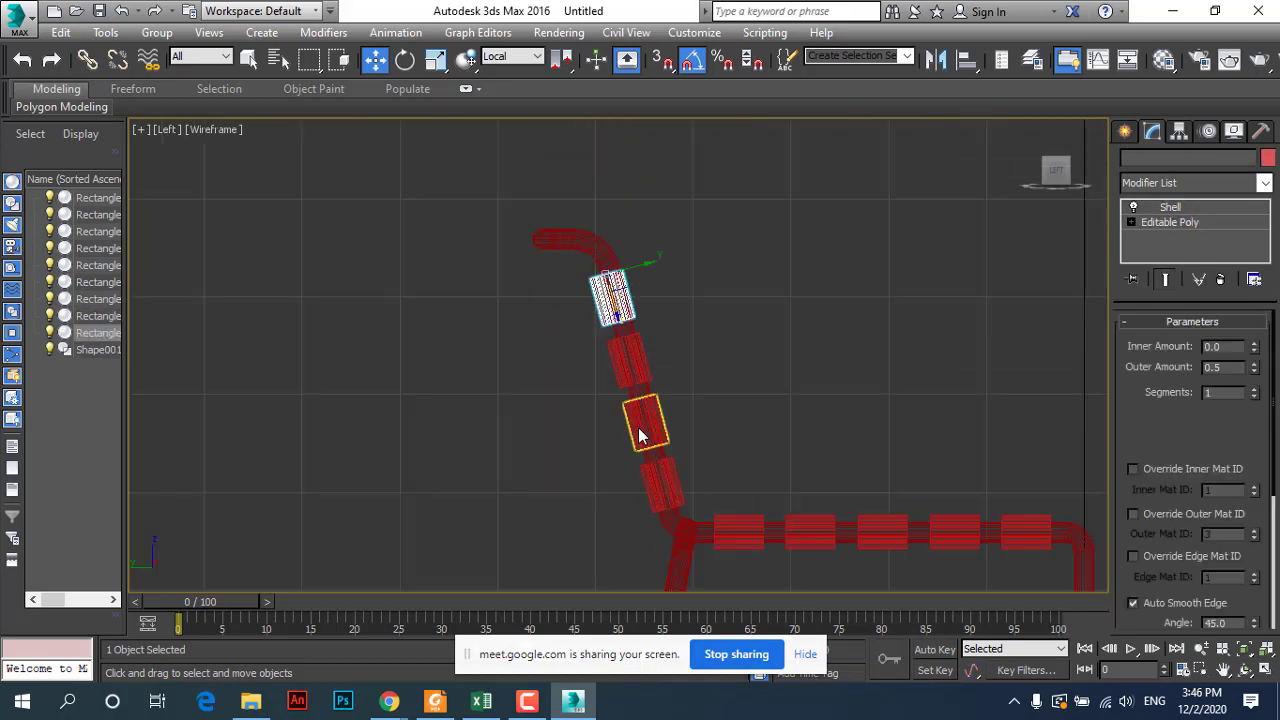
scroll(638, 285, up, 2)
click(514, 318)
scroll(509, 325, down, 4)
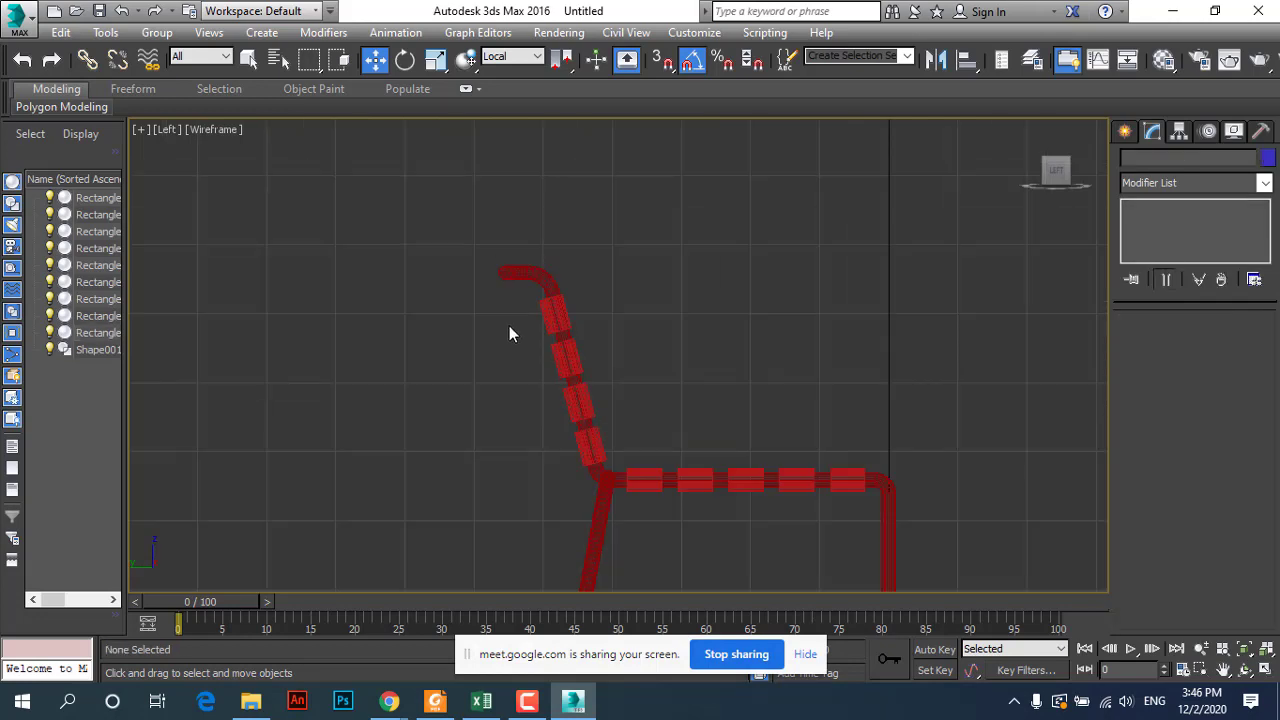
click(1265, 676)
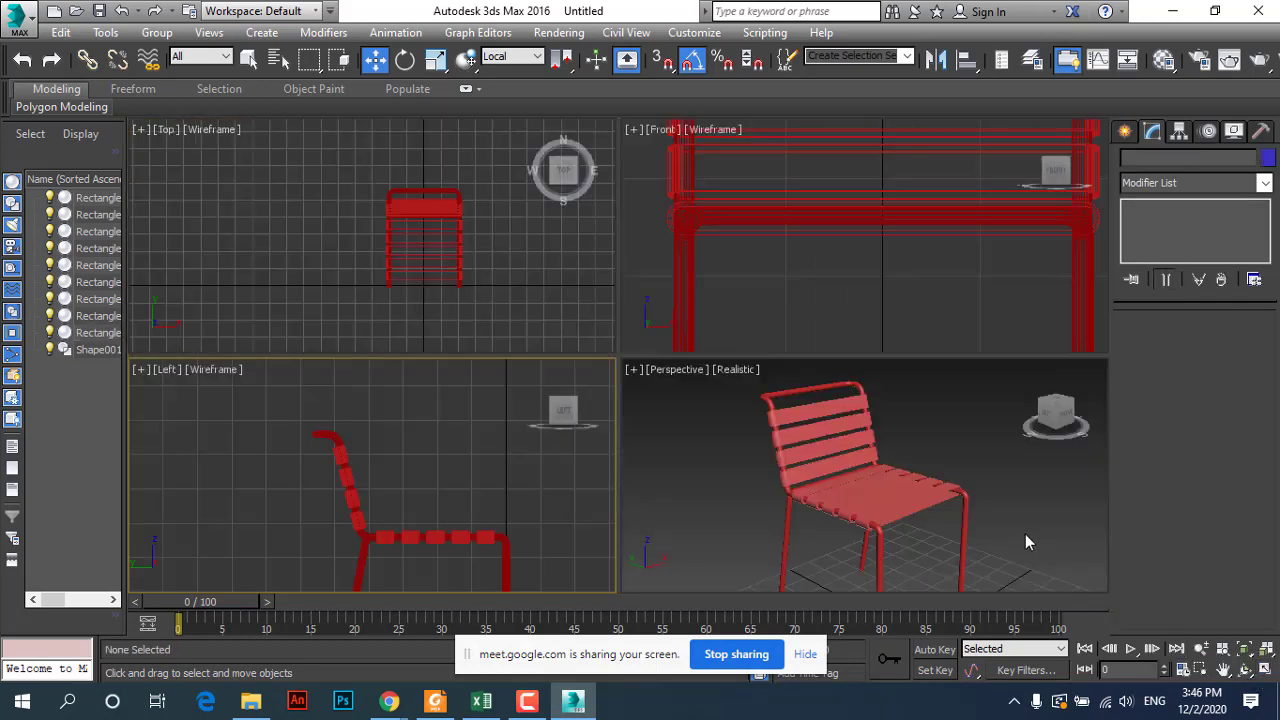
Step: Maximize the Perspective viewport and orbit around the finished chair to inspect it
click(1265, 676)
scroll(625, 309, down, 2)
scroll(629, 410, up, 3)
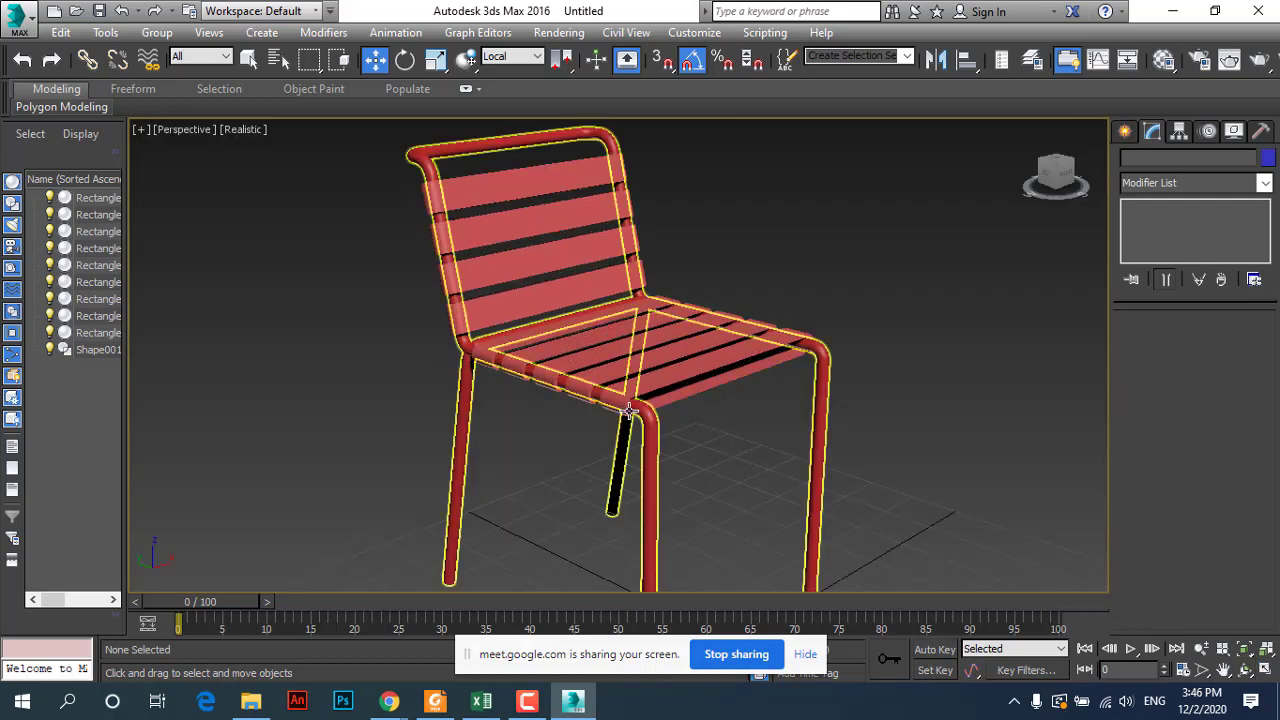
mouse_move(606, 429)
alt+middle_down()
mouse_move(666, 380)
mouse_move(511, 394)
mouse_move(619, 432)
mouse_move(734, 391)
alt+middle_up()
scroll(728, 419, down, 1)
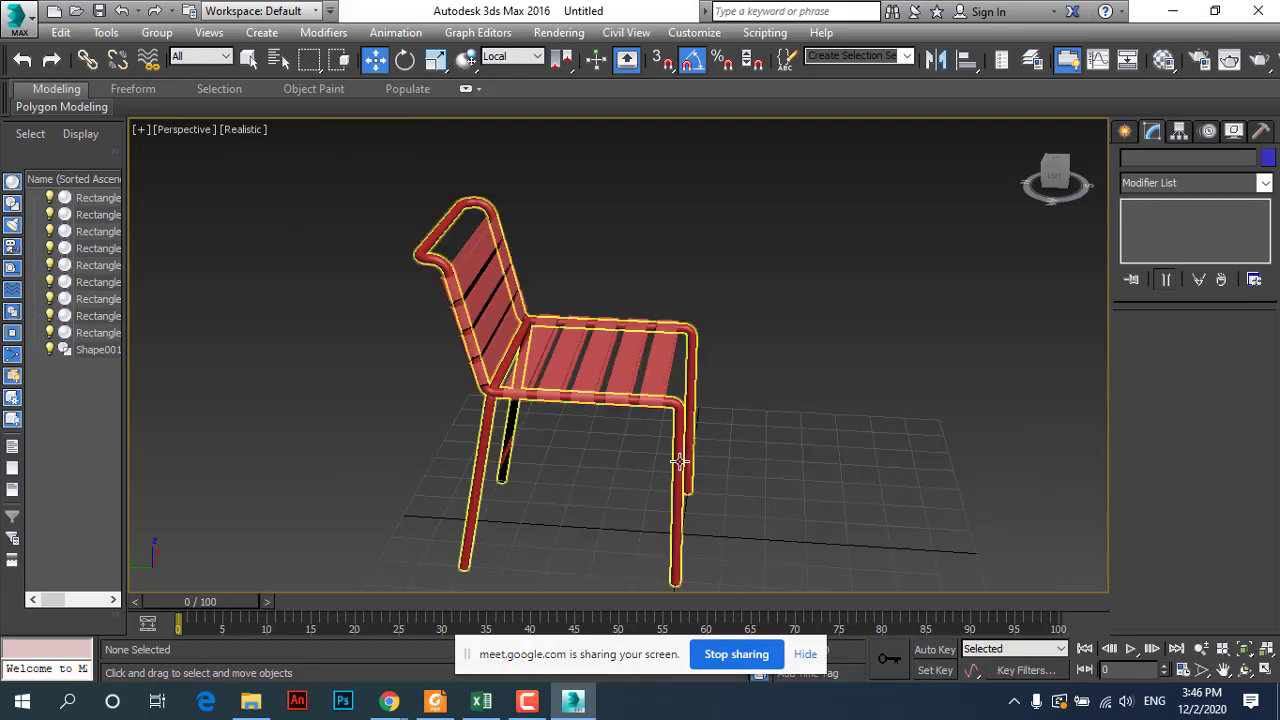
scroll(670, 440, down, 2)
mouse_move(619, 465)
alt+middle_down()
mouse_move(613, 410)
mouse_move(725, 245)
mouse_move(612, 322)
alt+middle_up()
scroll(612, 322, up, 5)
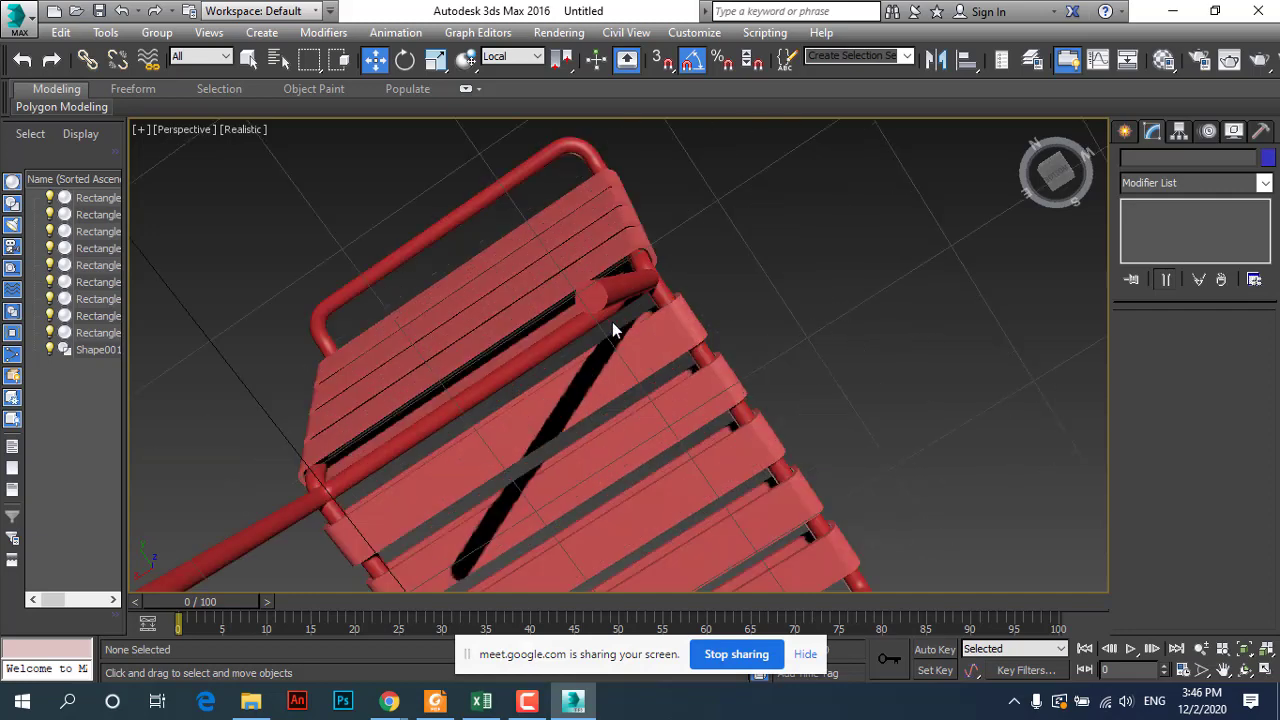
scroll(612, 330, down, 1)
scroll(737, 320, down, 2)
scroll(760, 343, down, 2)
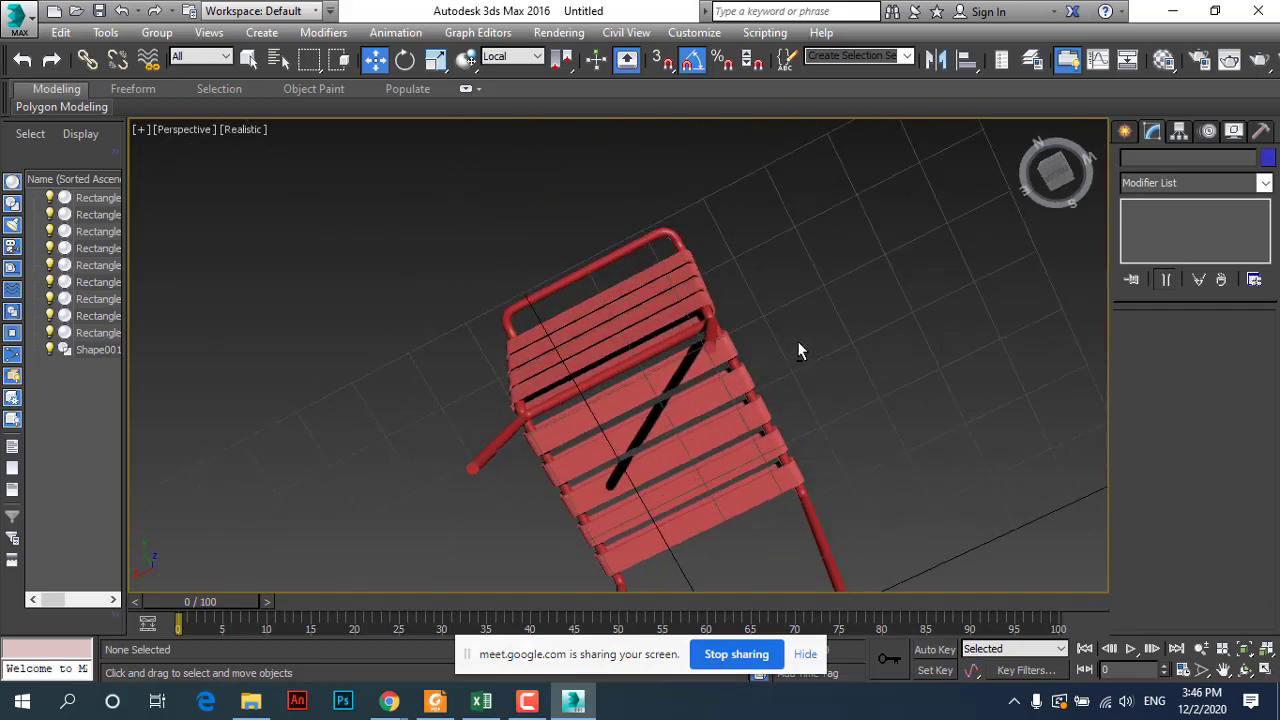
alt+middle_drag(798, 350, 820, 328)
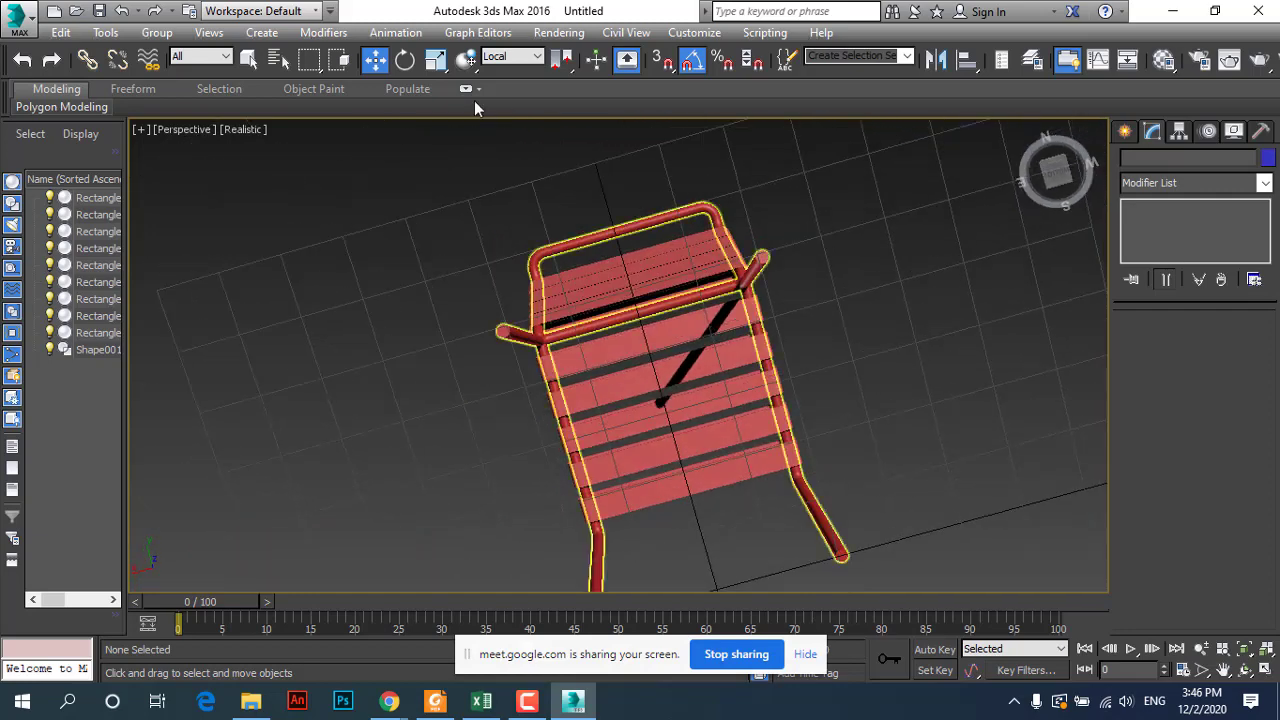
Step: Select the tube frame Shape001 and enter Vertex level of its Edit Poly modifier
click(762, 262)
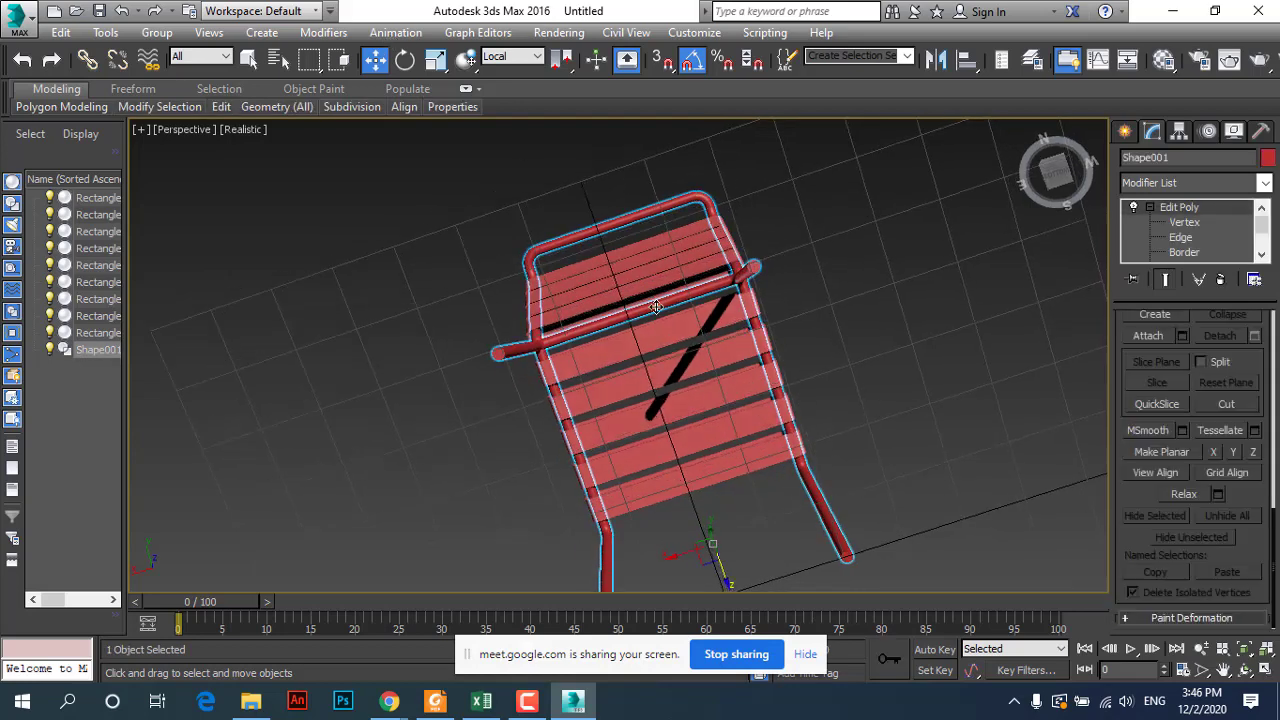
alt+middle_drag(655, 307, 636, 332)
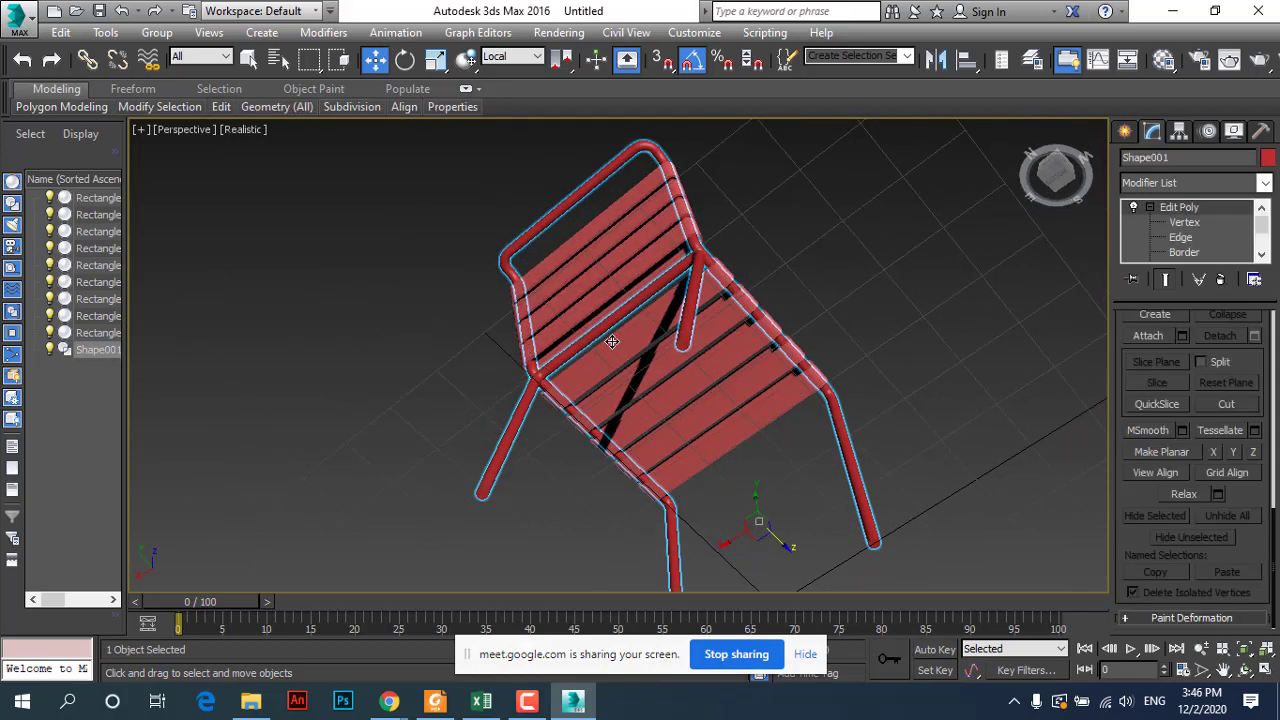
click(1163, 222)
alt+middle_drag(620, 382, 596, 328)
Step: Set the viewport shading to Realistic + Edged Faces
click(258, 138)
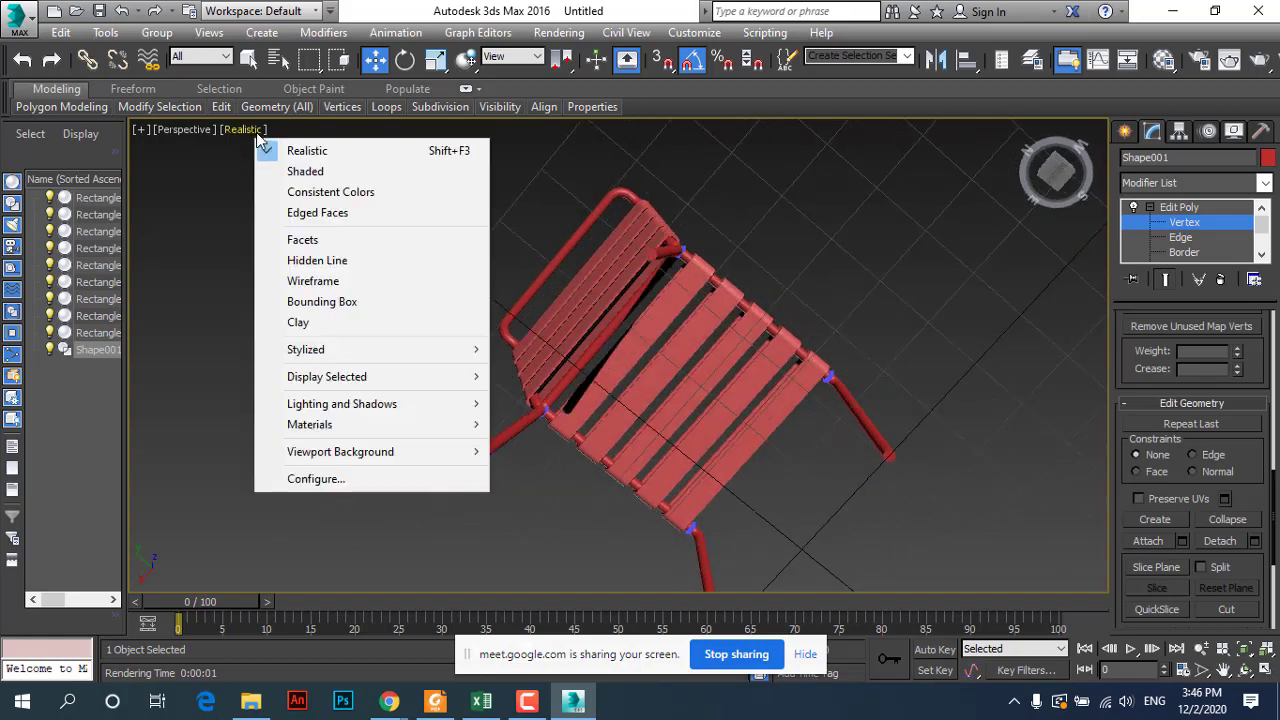
click(327, 224)
scroll(635, 273, up, 4)
scroll(636, 279, down, 4)
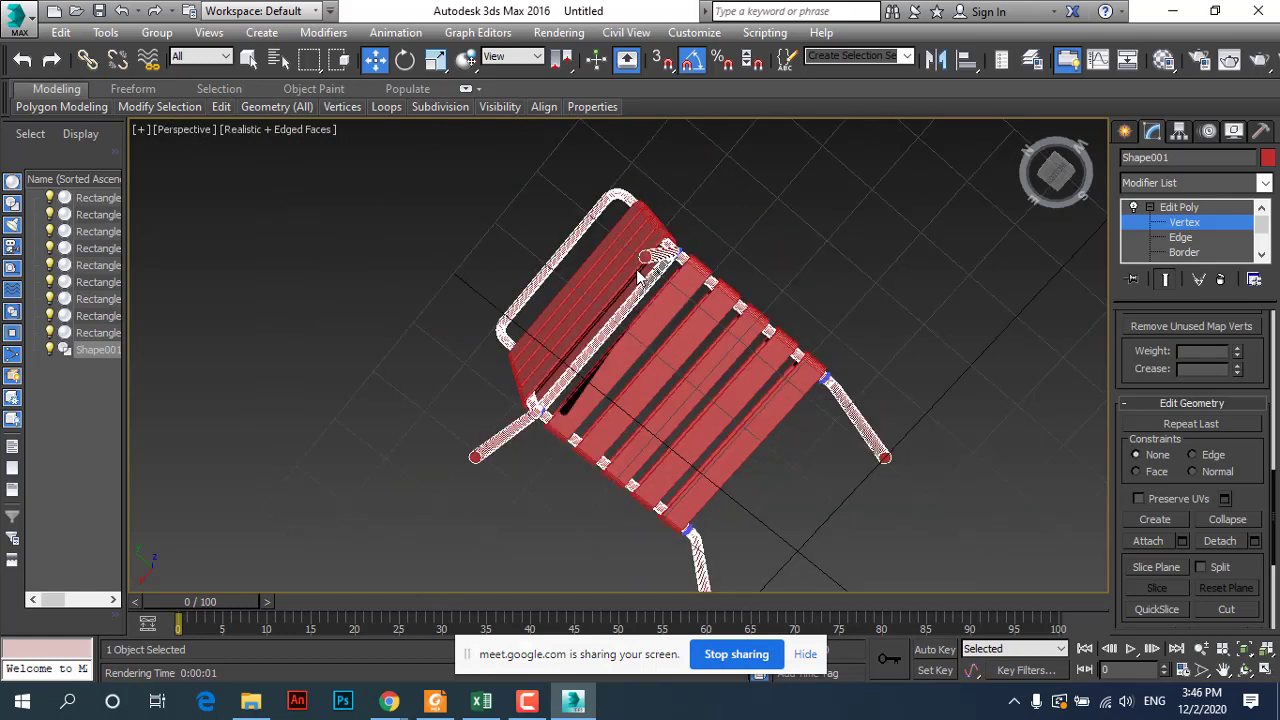
scroll(645, 260, up, 3)
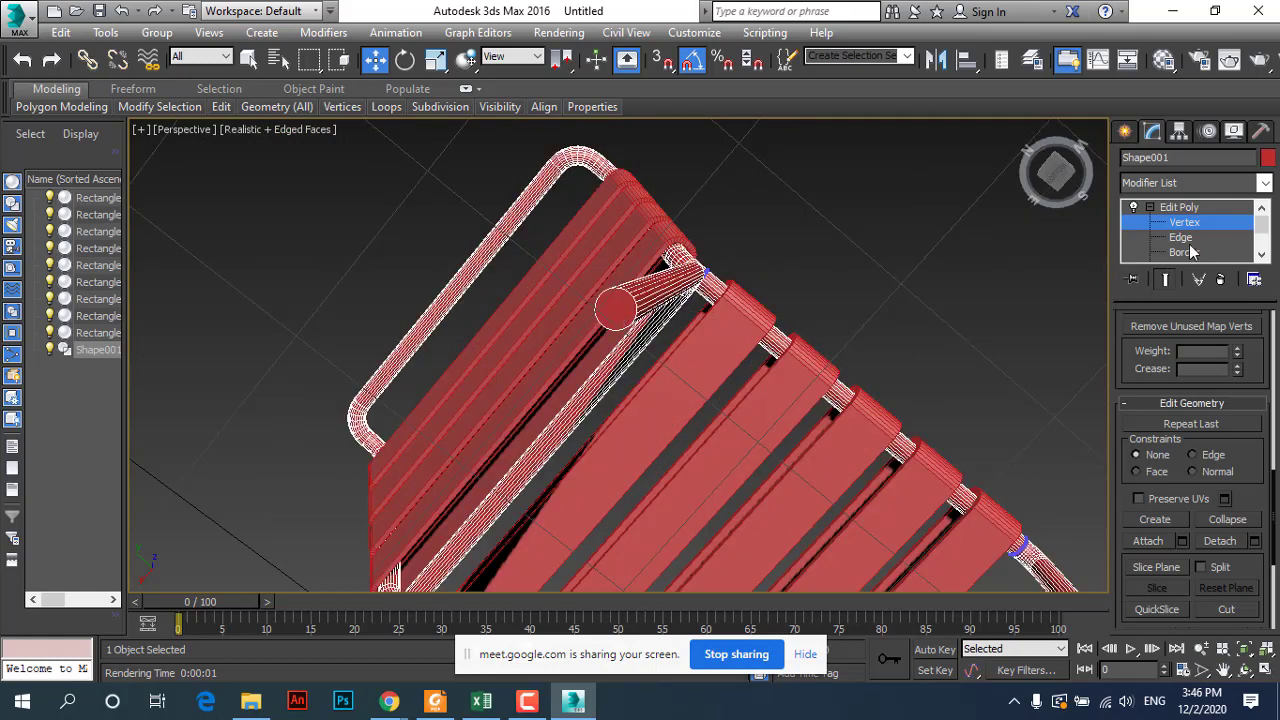
Step: Switch the frame's Edit Poly from Vertex to Polygon sub-object level
click(1165, 208)
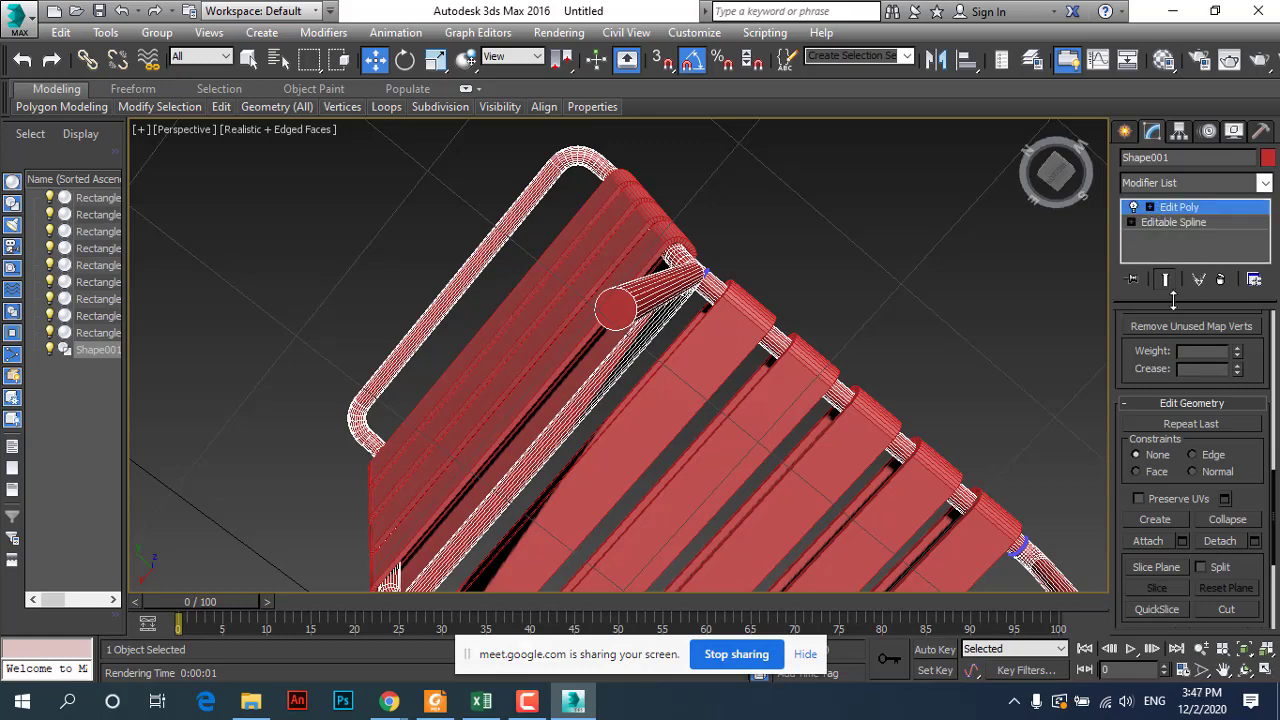
scroll(1170, 320, up, 3)
scroll(1167, 327, up, 3)
scroll(1199, 357, up, 3)
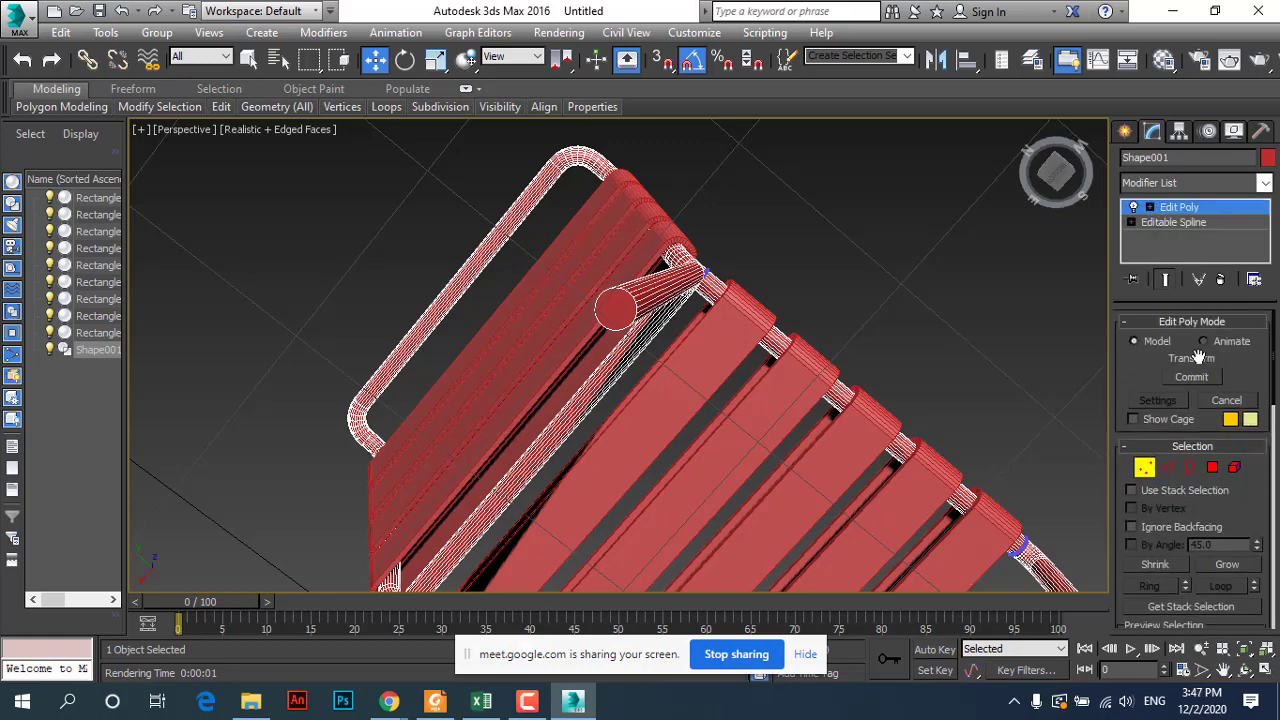
click(1212, 470)
Step: Select the four leg-end cap faces of the frame, orbiting to reach each leg end
click(613, 312)
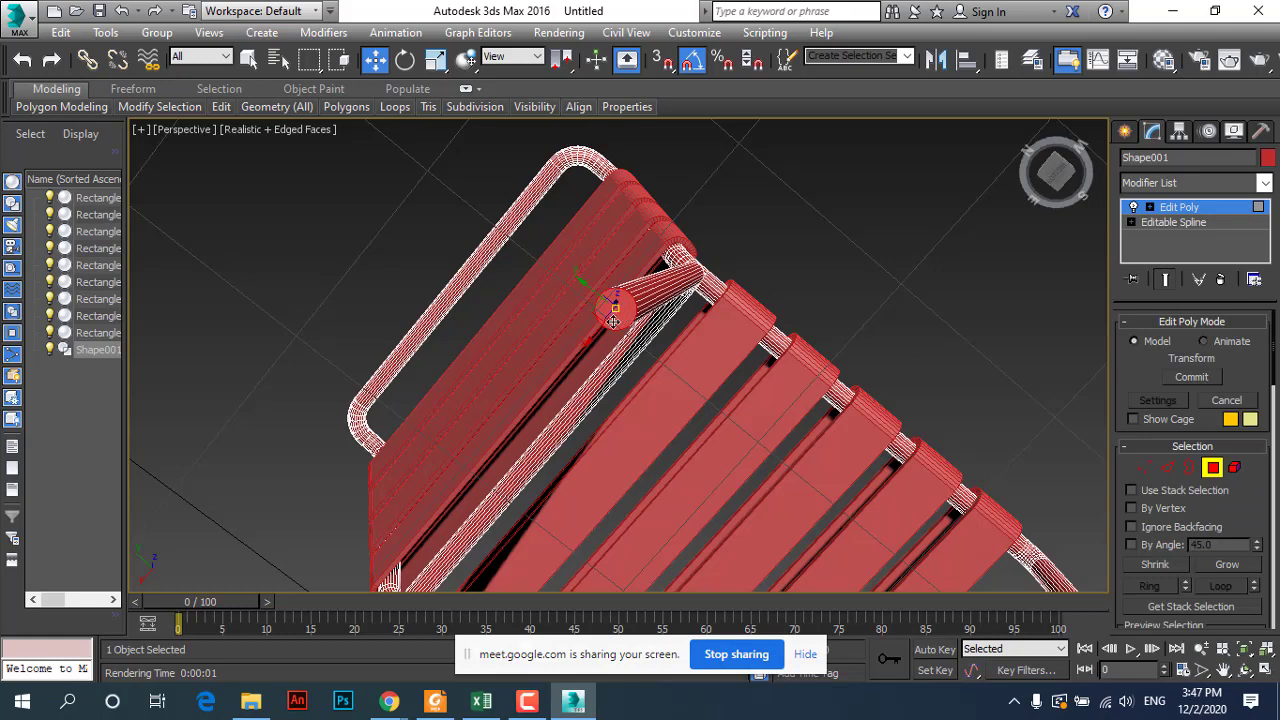
alt+middle_drag(613, 320, 590, 450)
scroll(576, 517, down, 5)
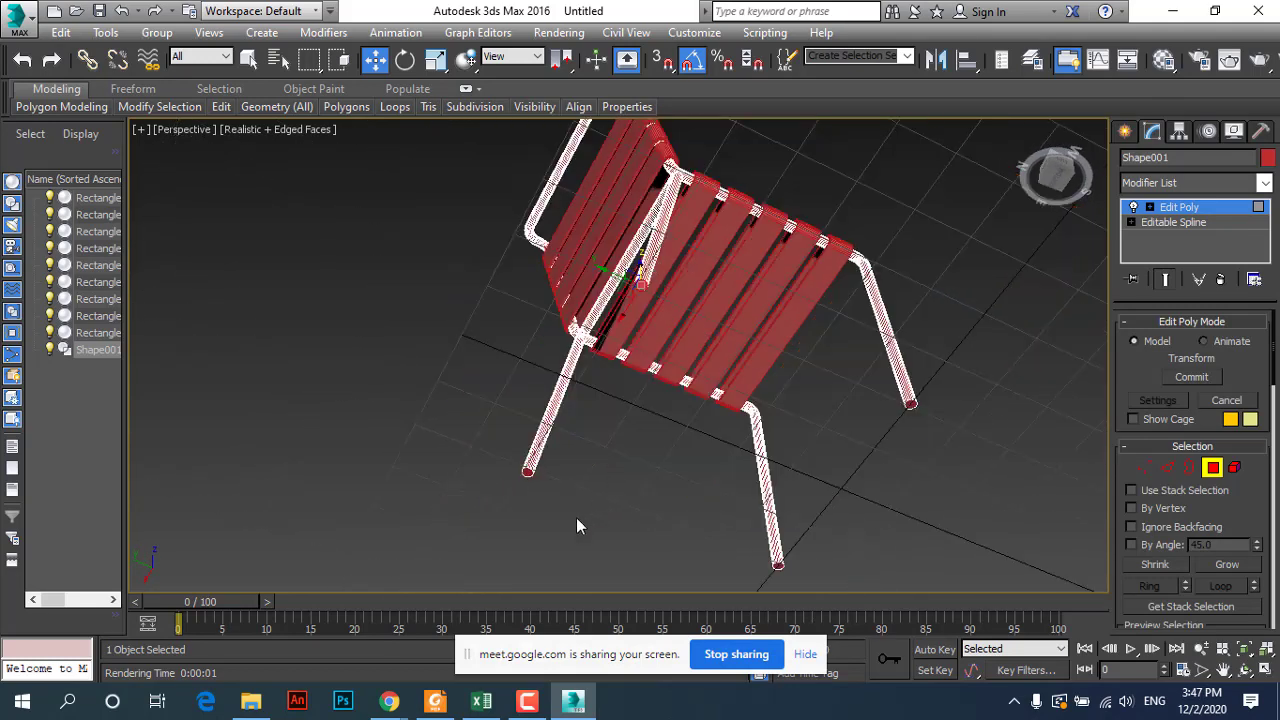
scroll(546, 510, up, 8)
scroll(511, 428, down, 4)
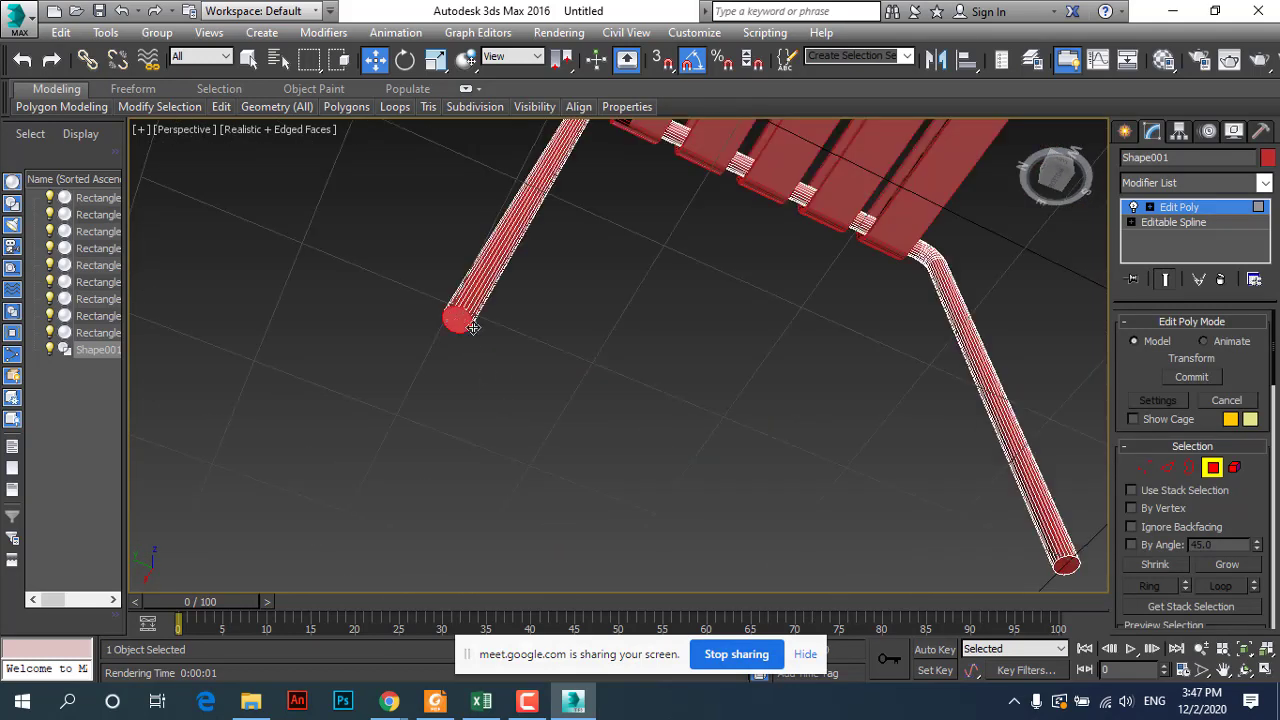
scroll(557, 353, down, 2)
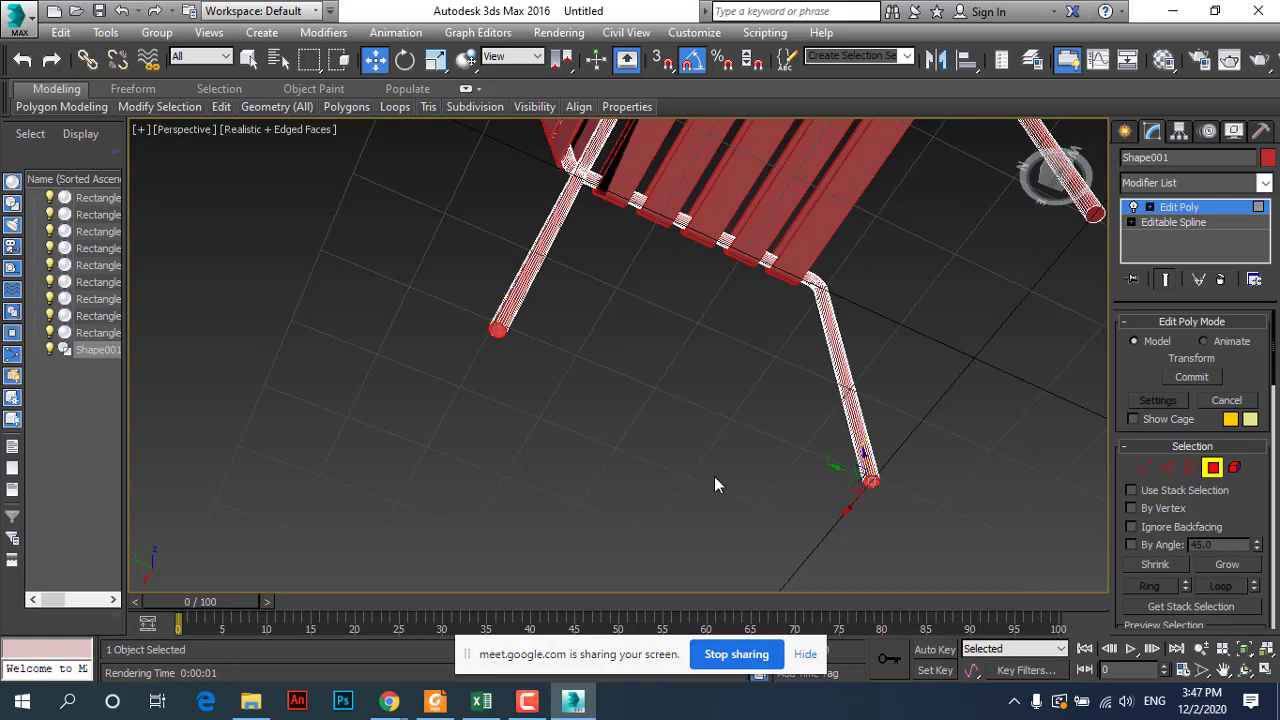
alt+middle_drag(714, 476, 948, 358)
scroll(950, 340, up, 4)
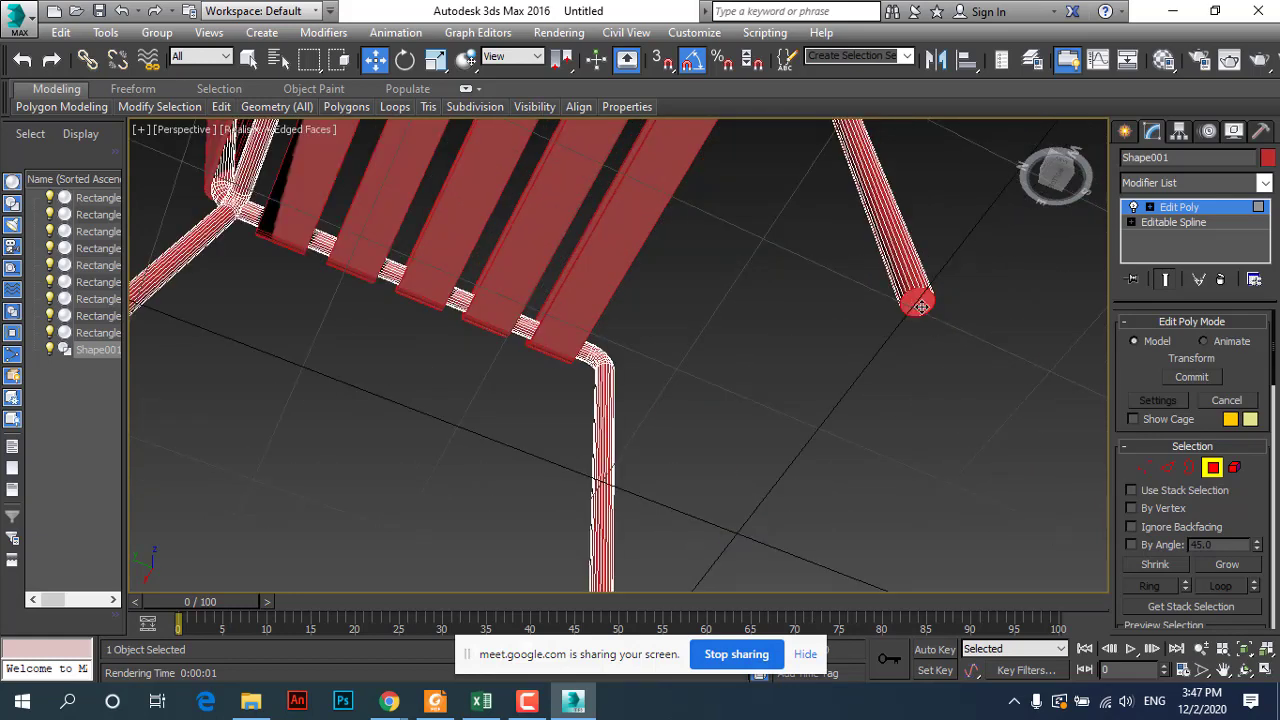
scroll(923, 383, down, 5)
alt+middle_drag(923, 383, 867, 340)
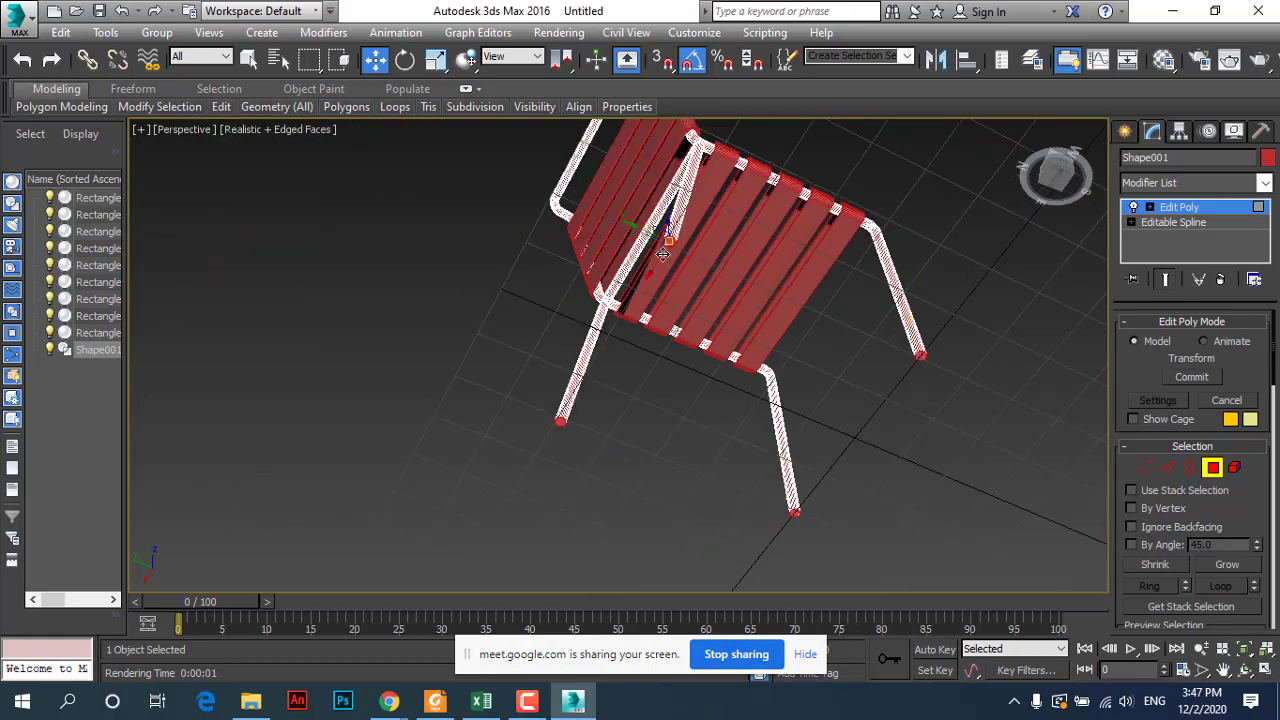
alt+middle_drag(648, 262, 641, 307)
scroll(634, 323, up, 3)
scroll(654, 323, up, 2)
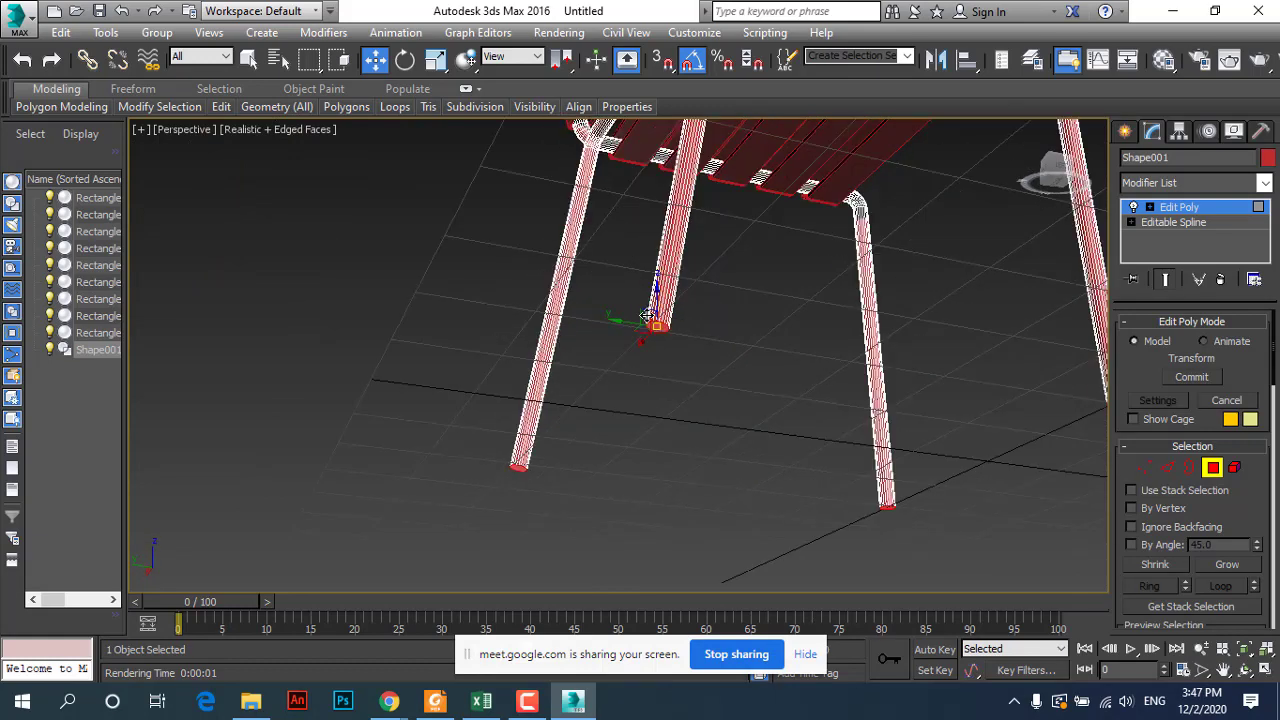
scroll(691, 379, up, 3)
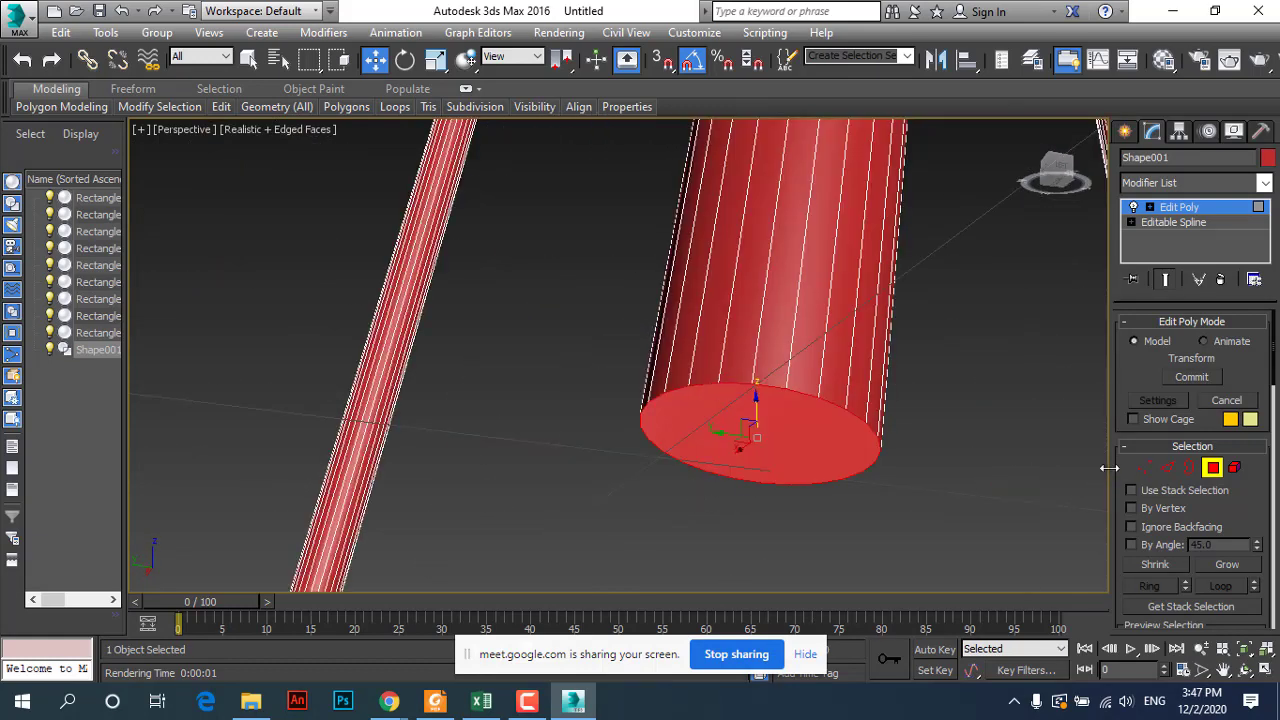
scroll(1118, 468, down, 5)
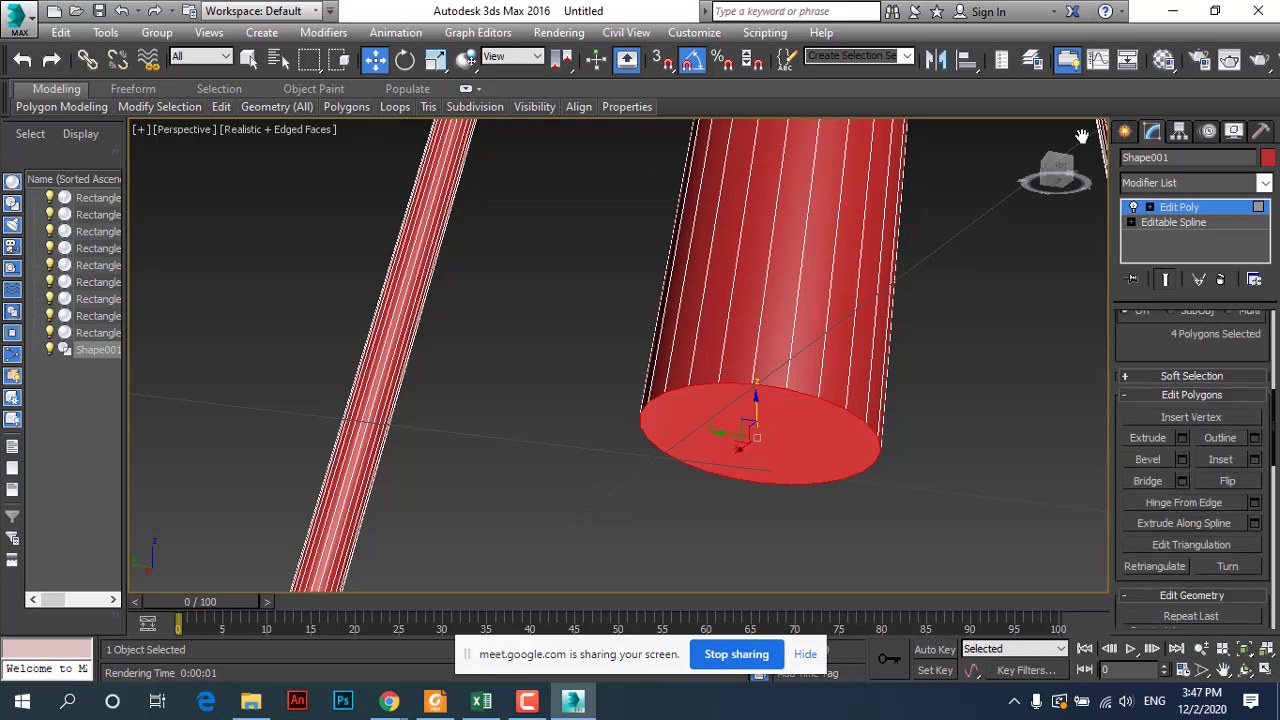
Step: Extrude the four leg-end caps by a height of 0.5, then mark Inset as next
click(1182, 439)
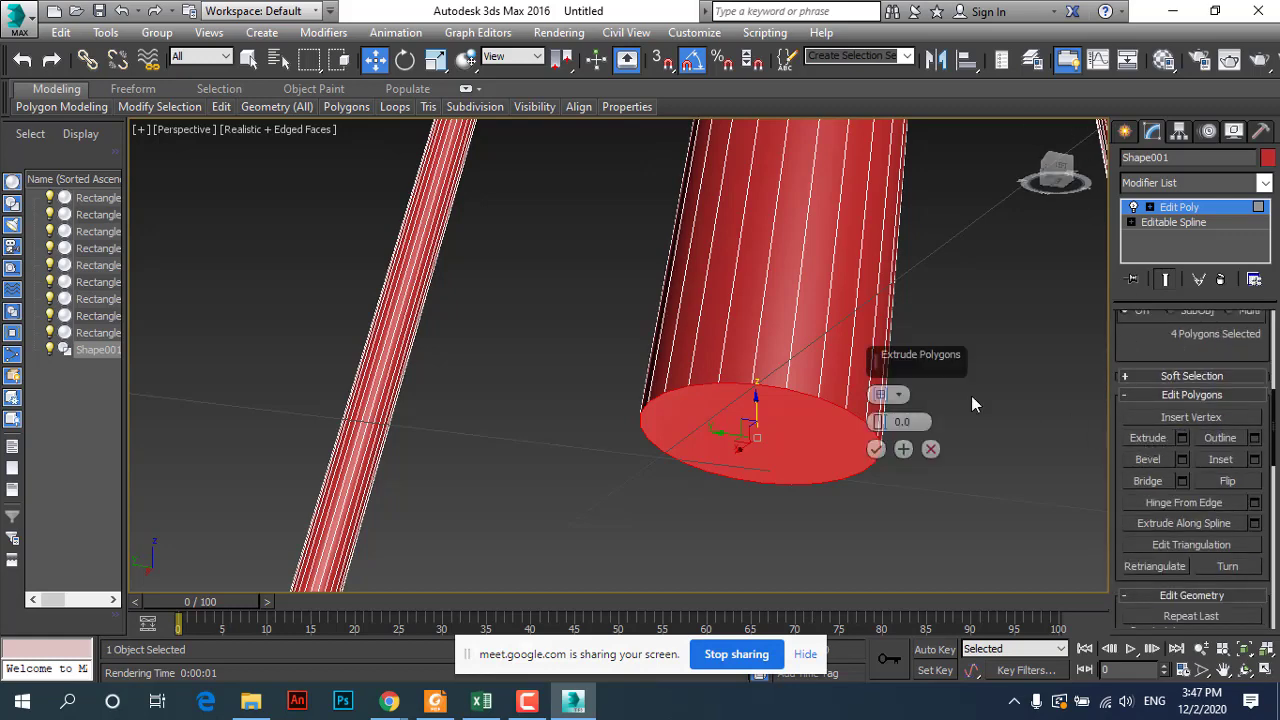
drag(911, 362, 1030, 324)
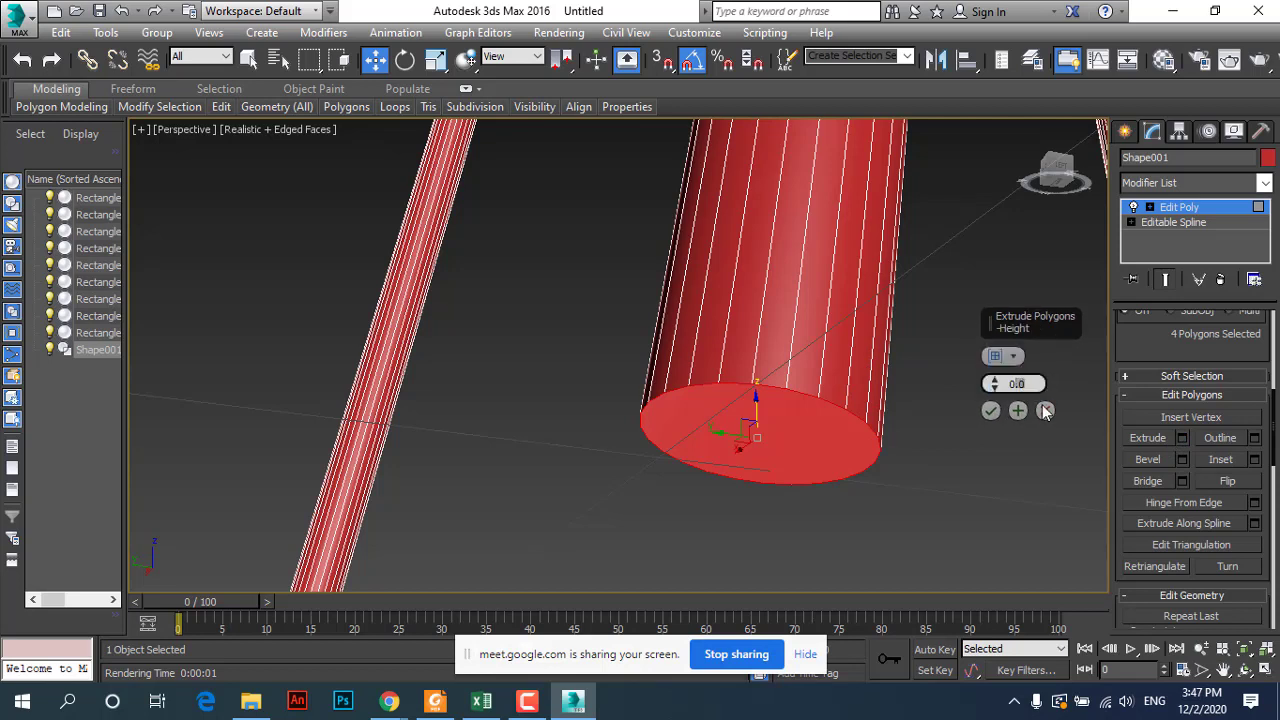
text(05)
key(Return)
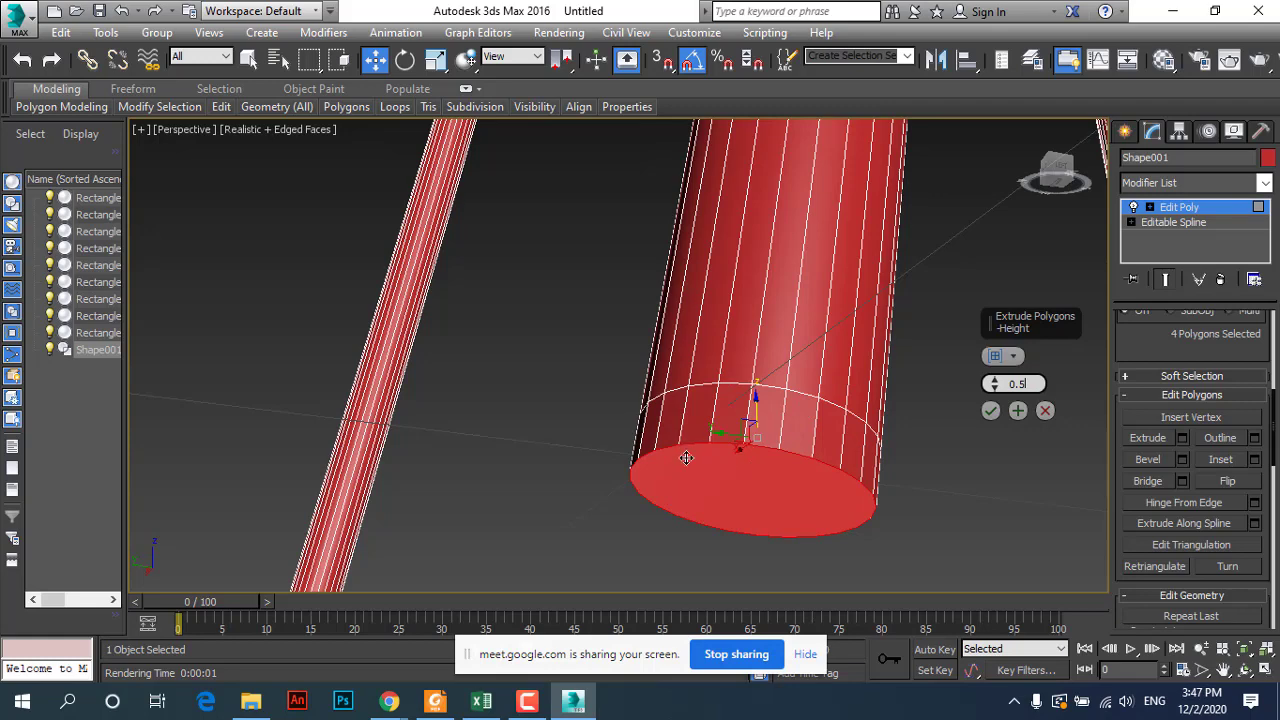
middle_drag(748, 434, 761, 426)
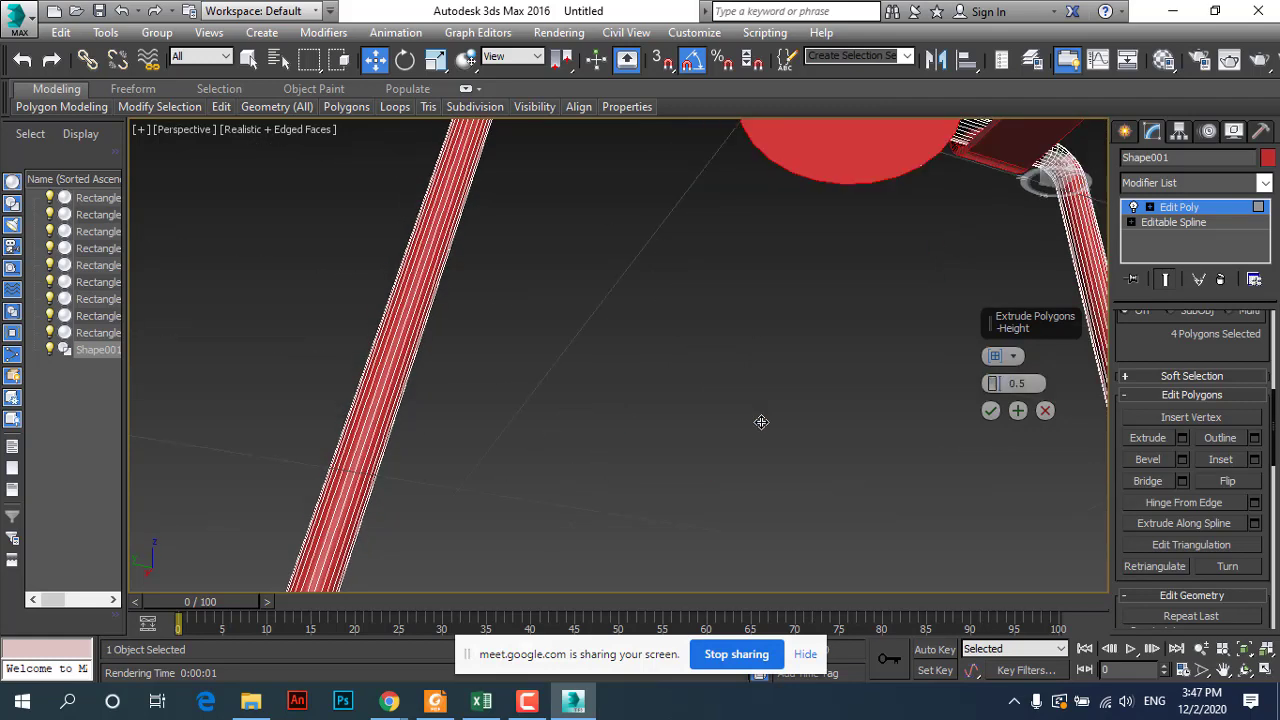
scroll(826, 263, down, 5)
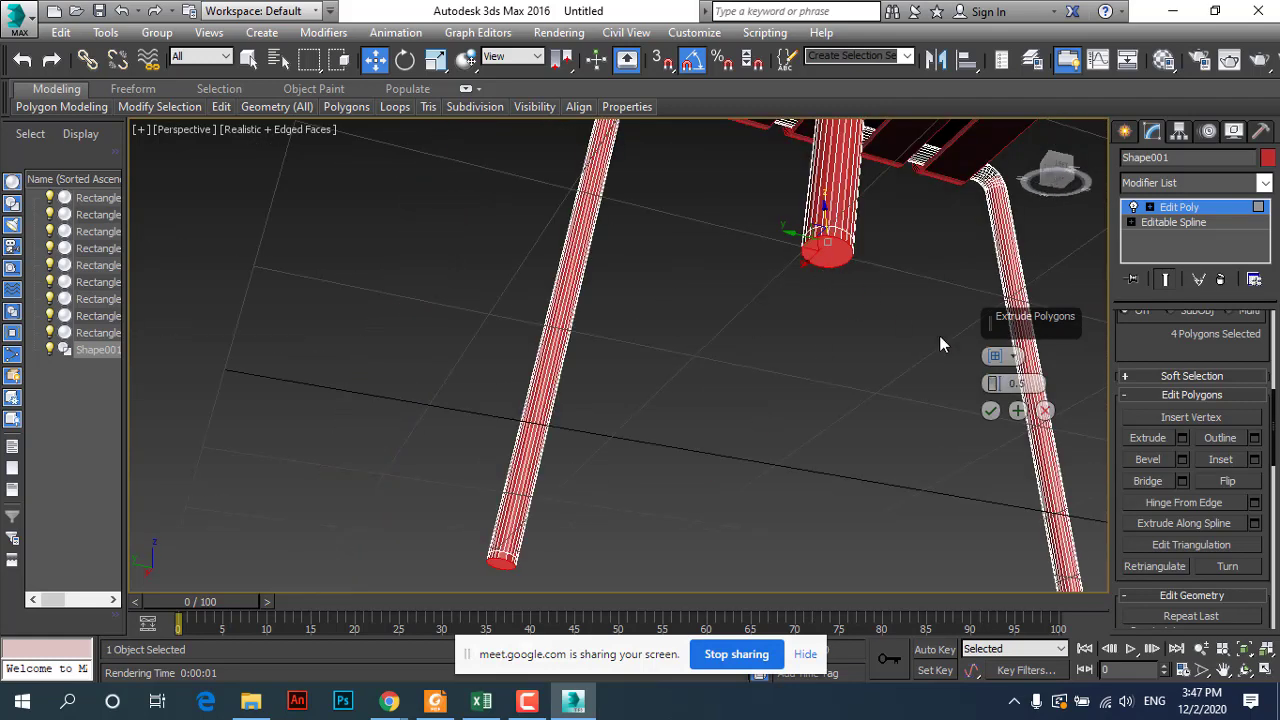
scroll(836, 256, up, 5)
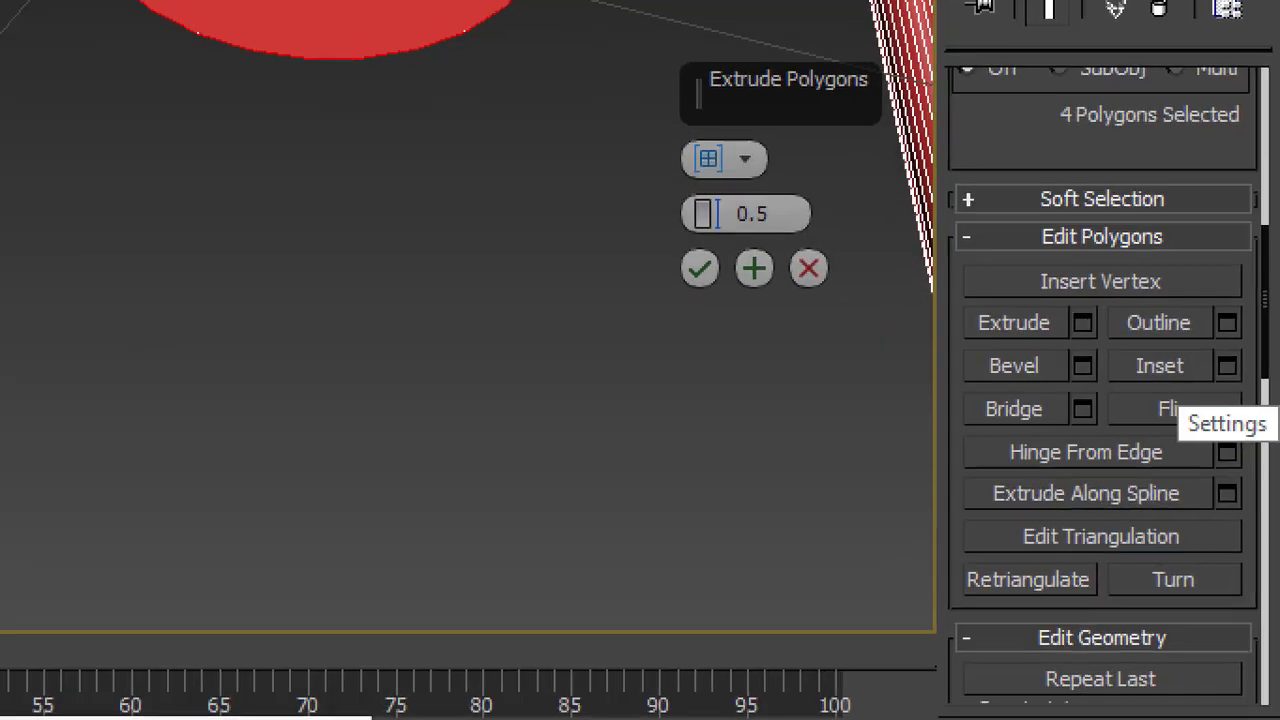
drag(1214, 403, 1155, 364)
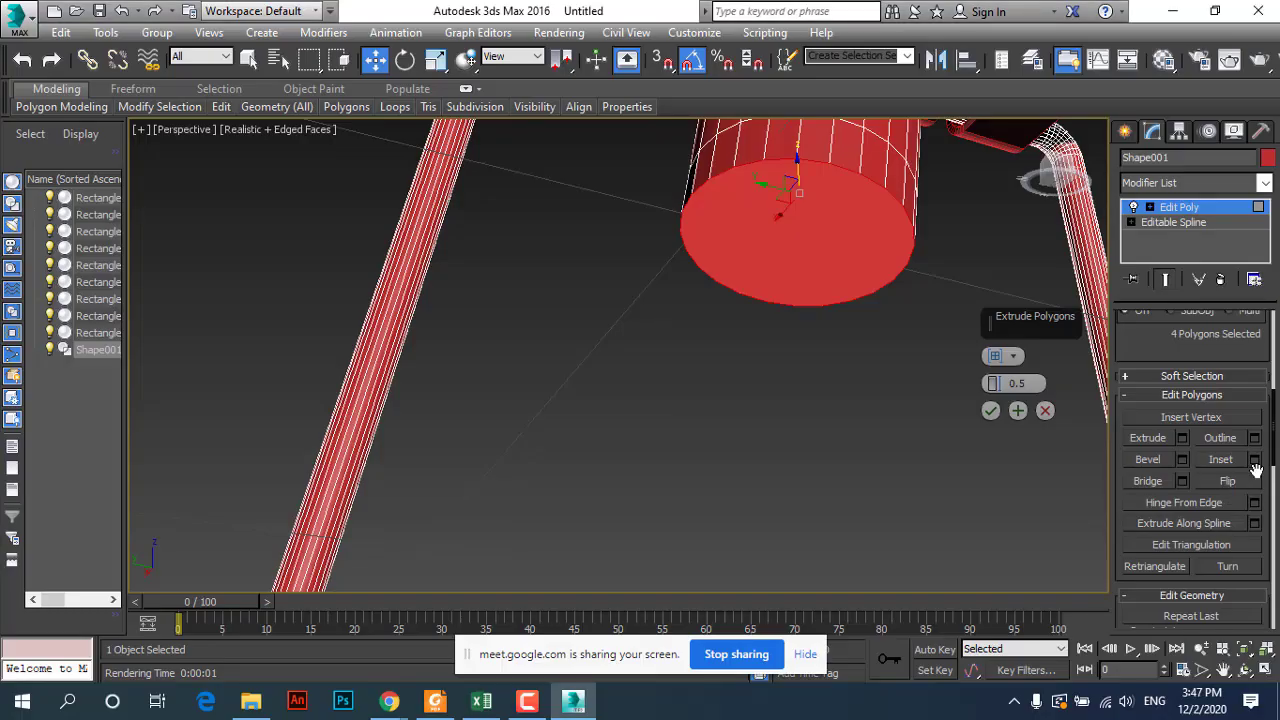
Step: Inset the four extruded leg-end caps by 0.5 and confirm with OK
click(1254, 459)
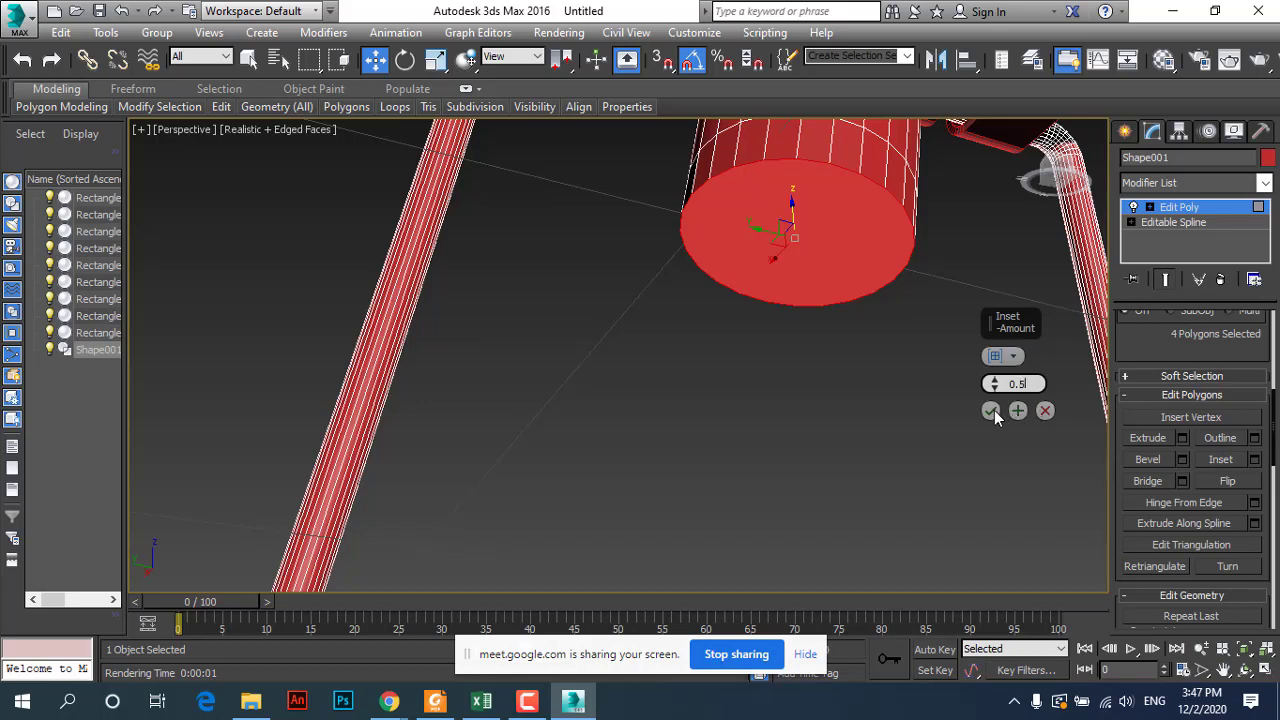
key(Return)
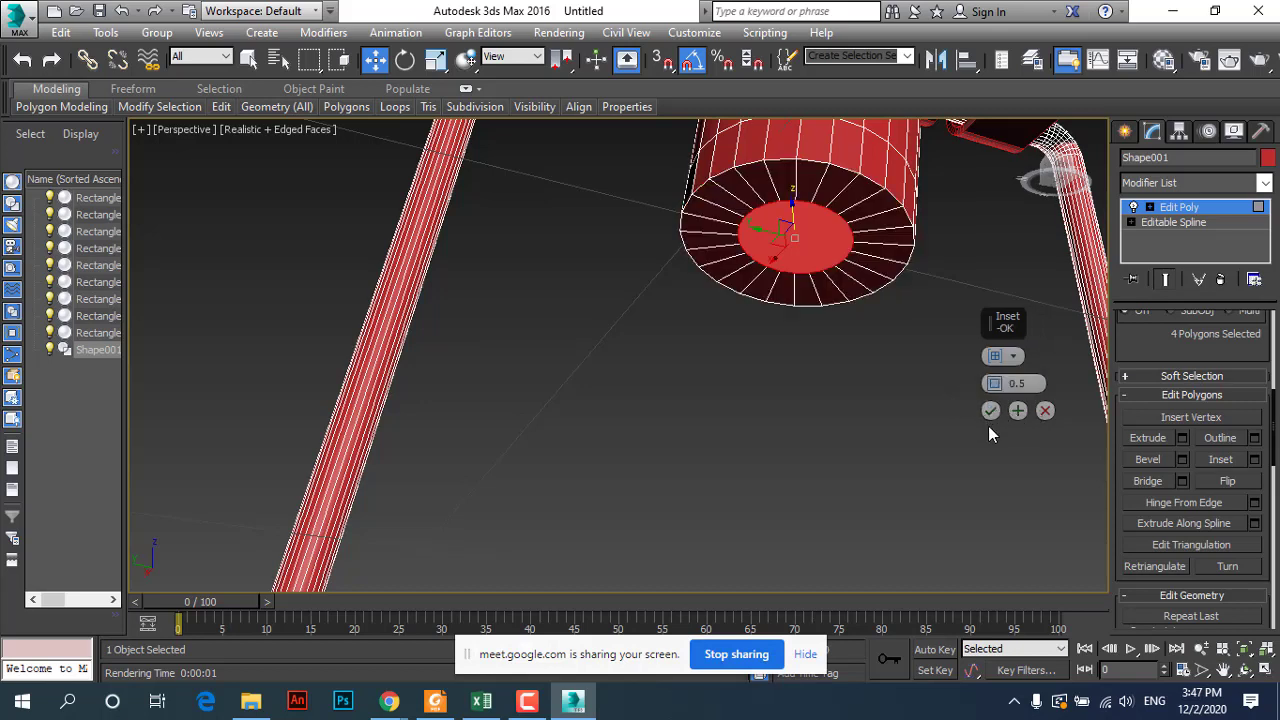
click(990, 411)
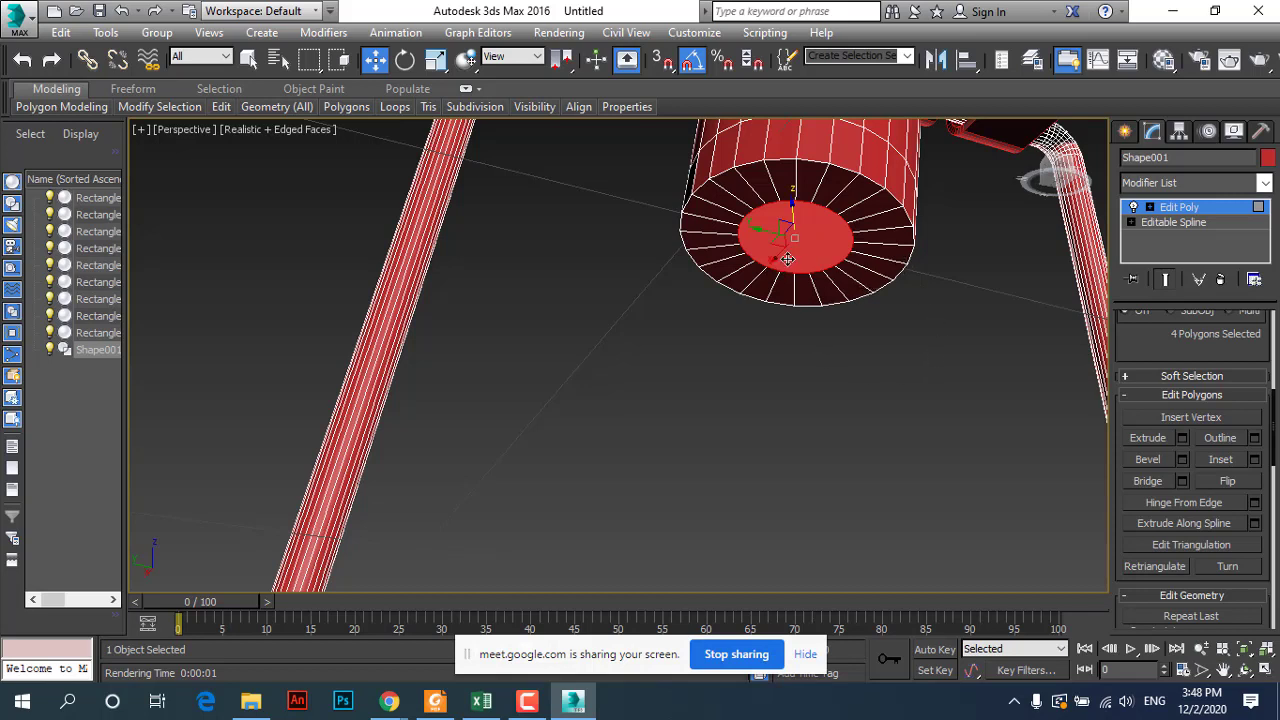
Step: At Edge level, select a leg-end rim edge and expand it to its full loop
click(1149, 207)
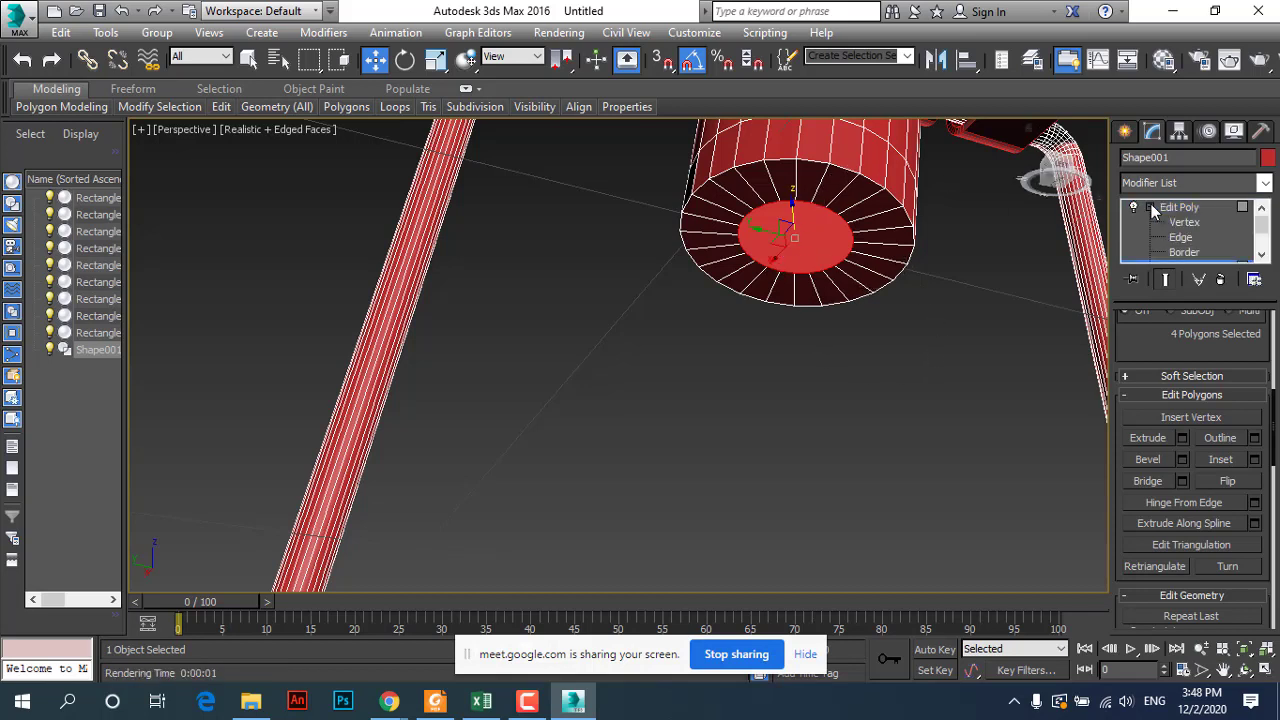
click(1181, 237)
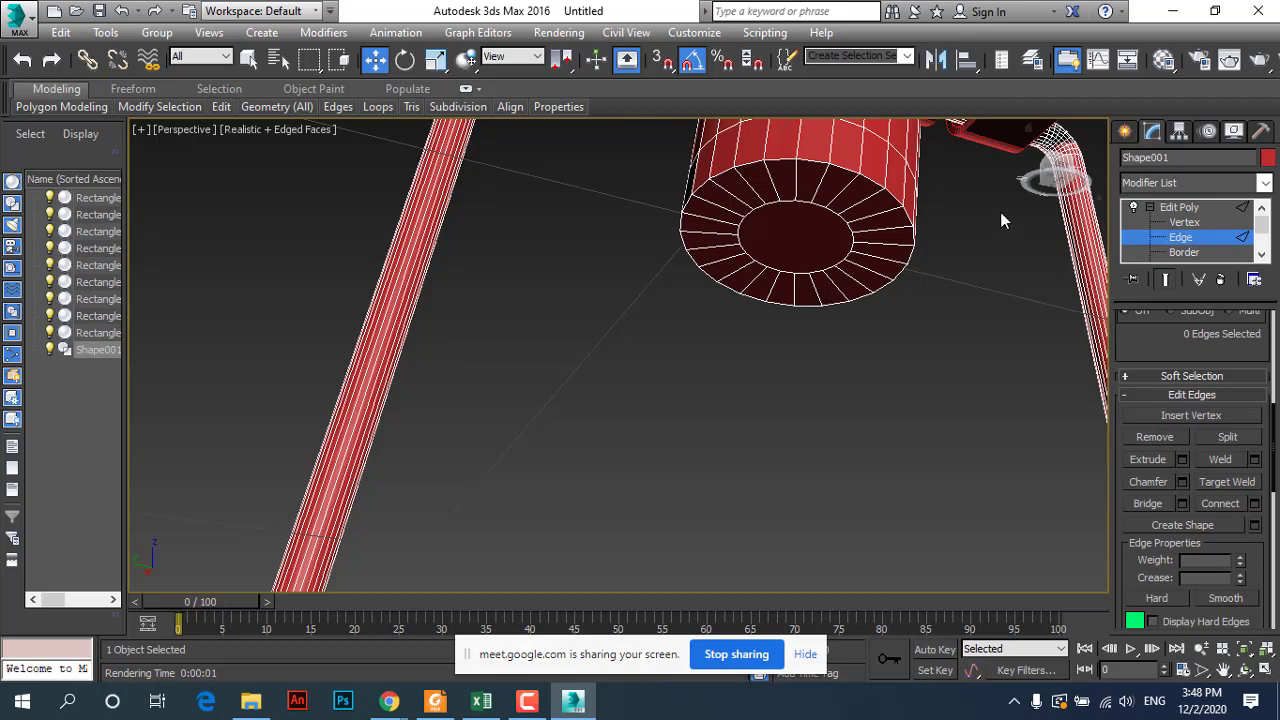
click(777, 158)
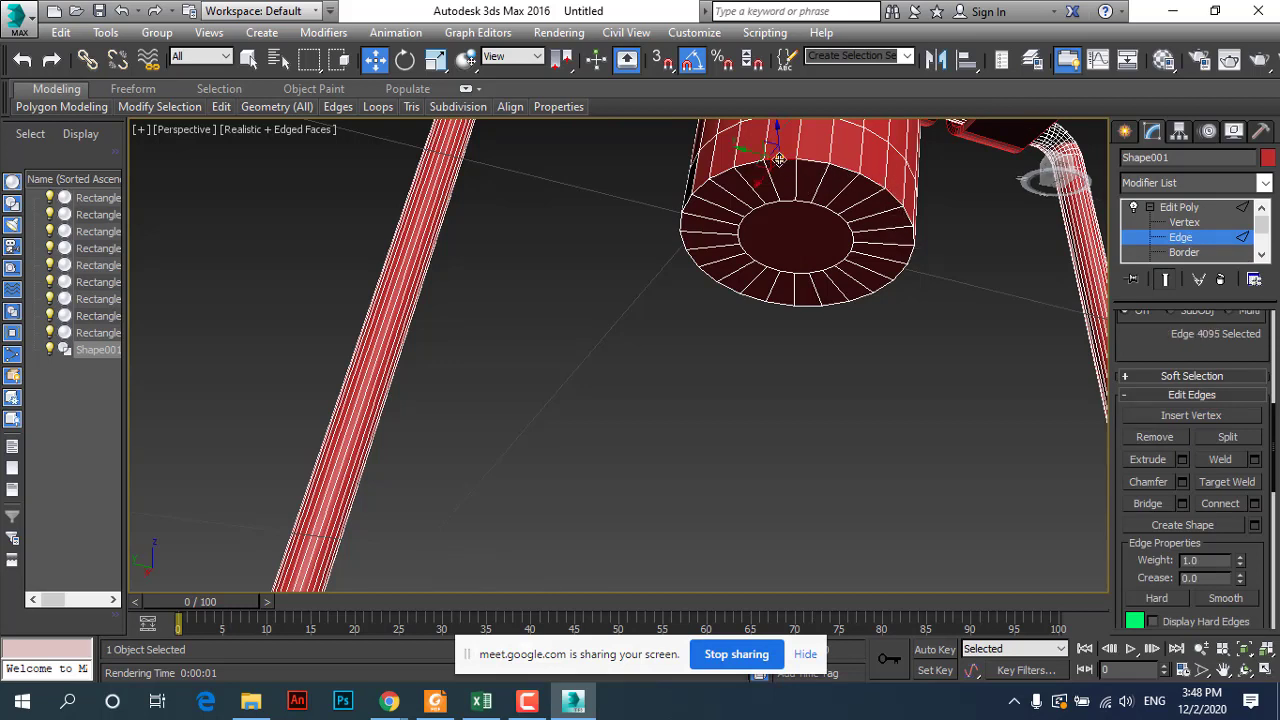
scroll(1134, 341, up, 5)
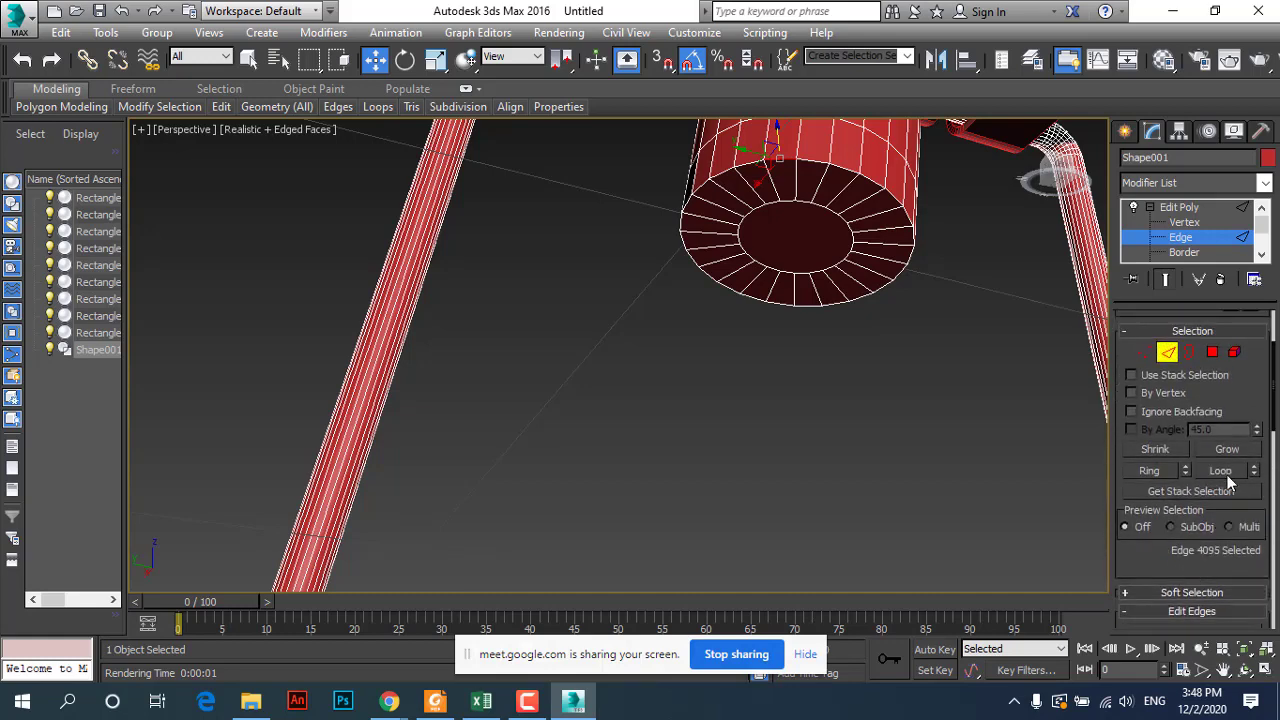
click(1225, 473)
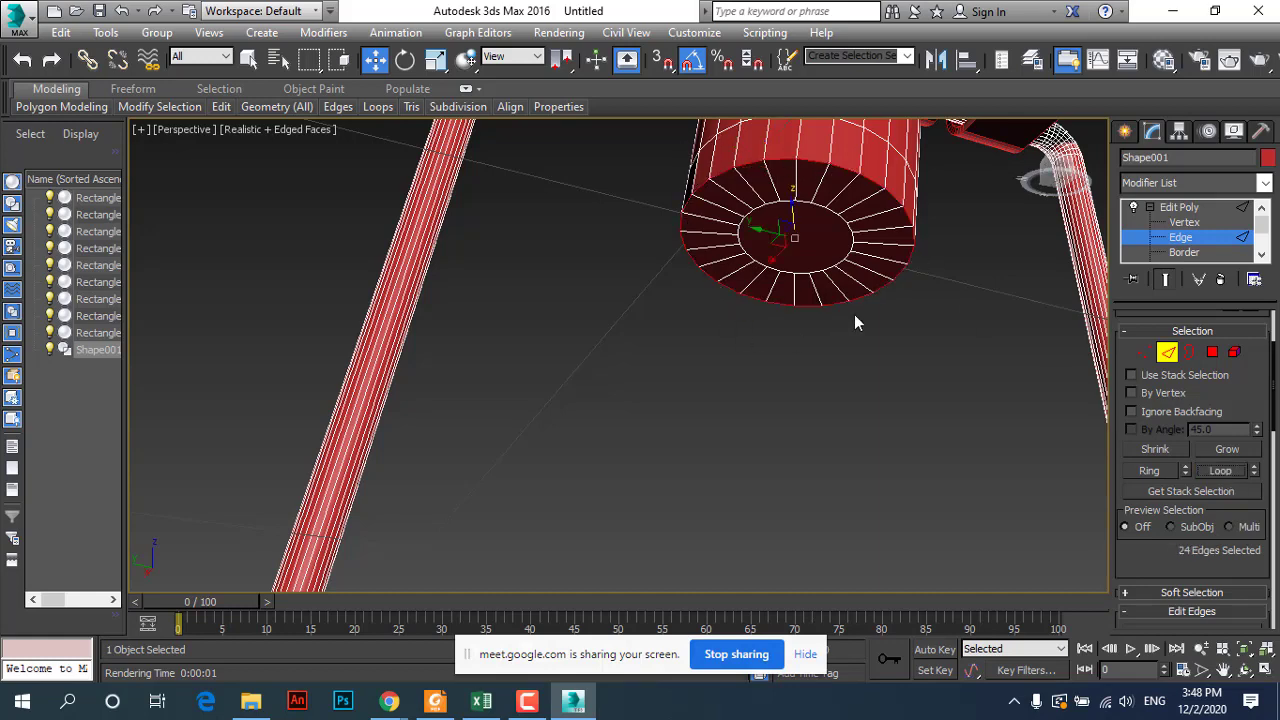
Step: Add two more legs' rim edge loops to the selection by double-clicking them
scroll(543, 200, down, 3)
scroll(543, 200, down, 2)
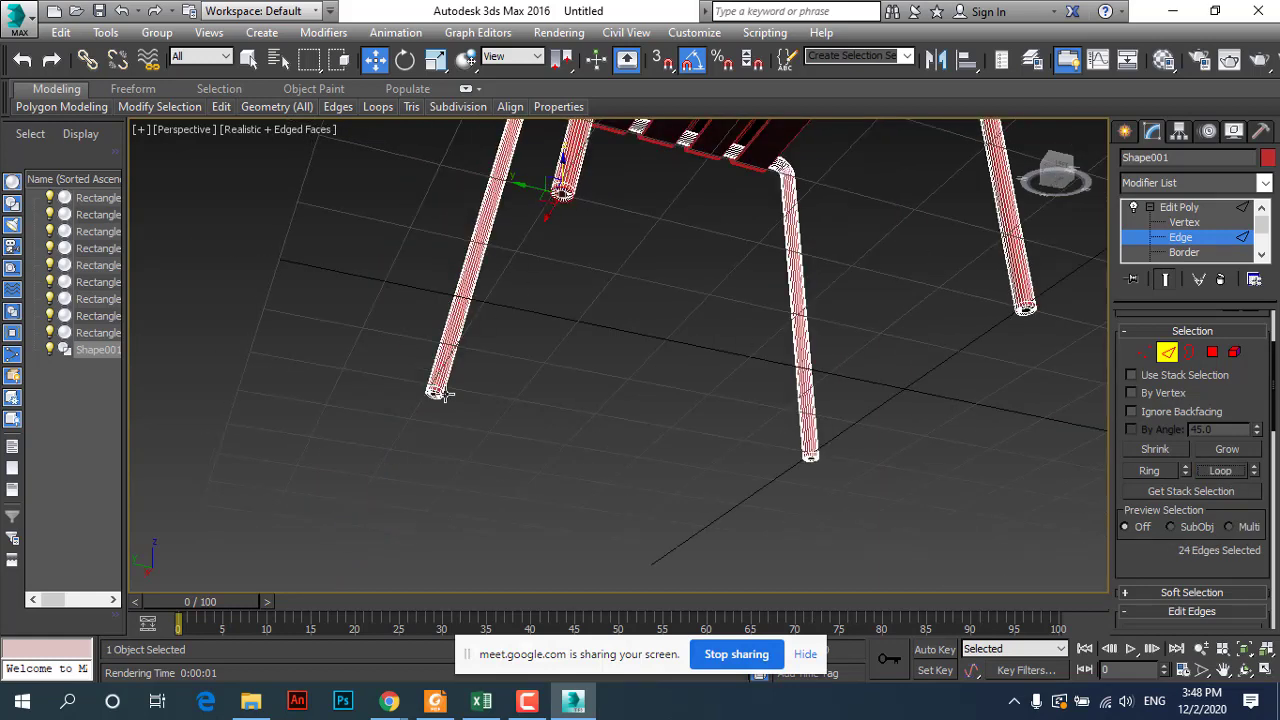
scroll(440, 393, up, 2)
scroll(440, 393, up, 2)
scroll(440, 393, up, 3)
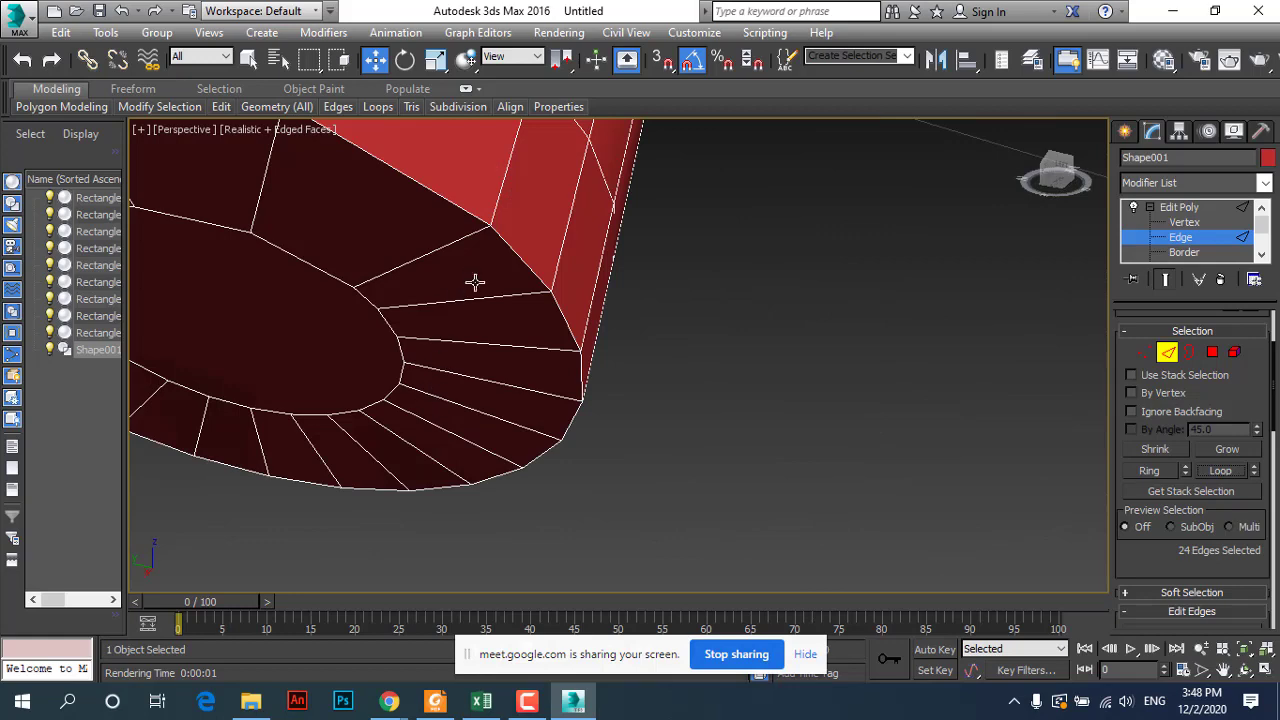
scroll(474, 282, down, 5)
scroll(462, 276, up, 6)
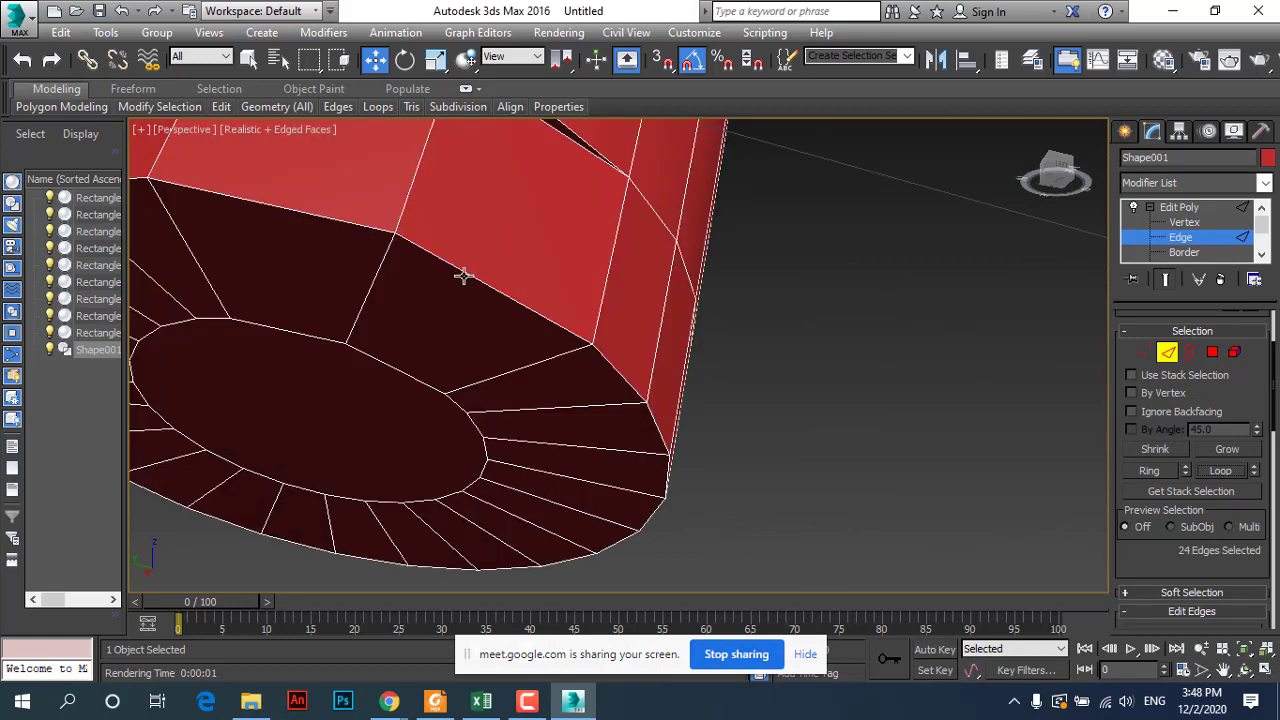
ctrl+double_click(463, 276)
scroll(462, 280, down, 5)
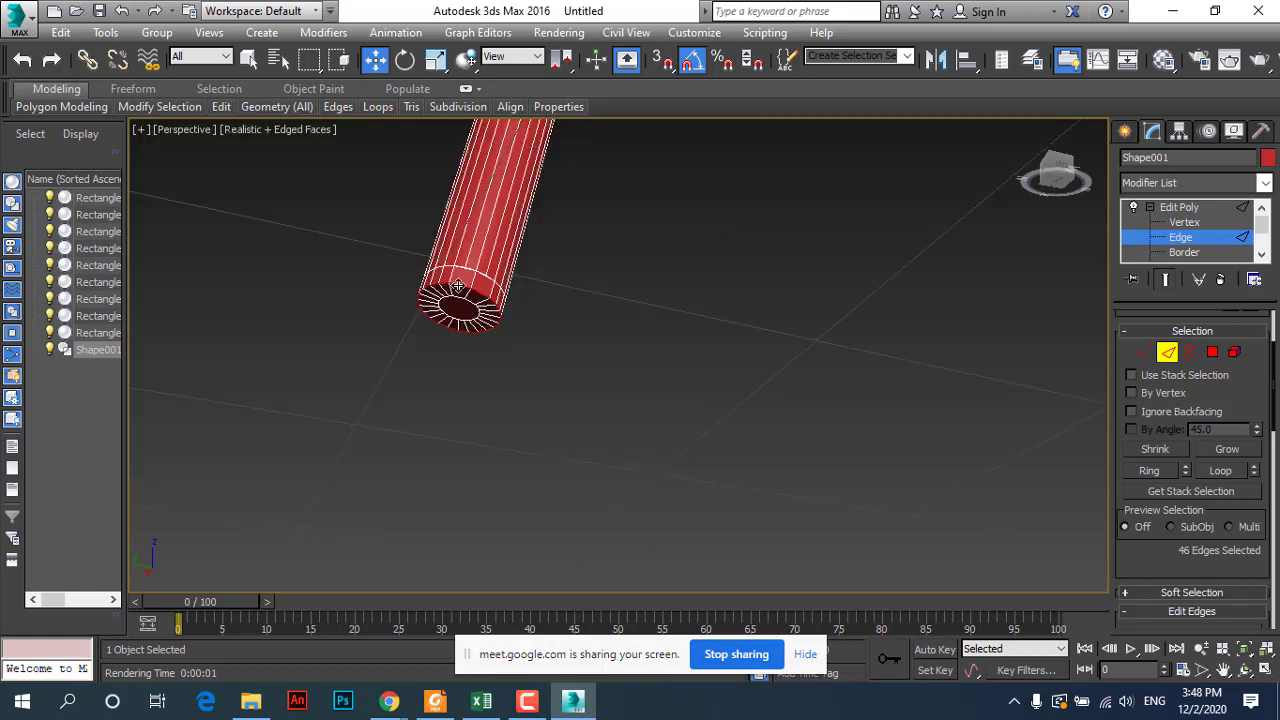
scroll(458, 286, down, 3)
scroll(868, 370, up, 3)
scroll(875, 372, up, 2)
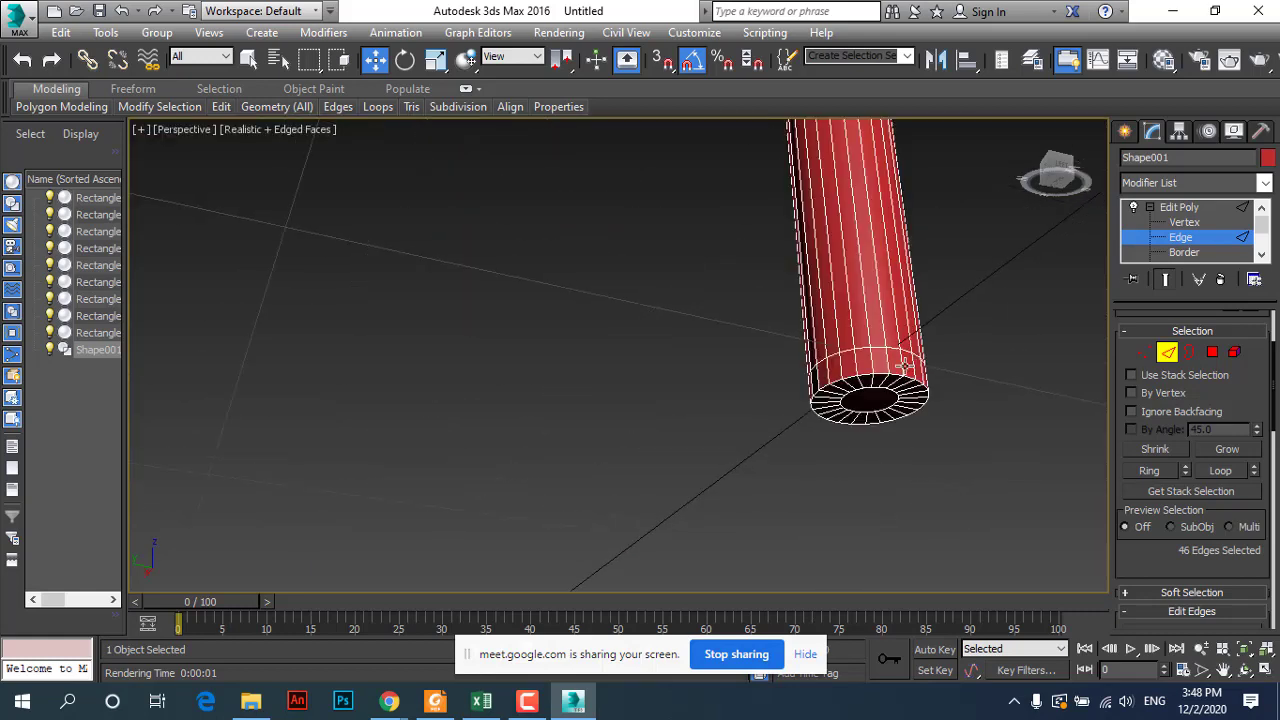
scroll(885, 375, up, 1)
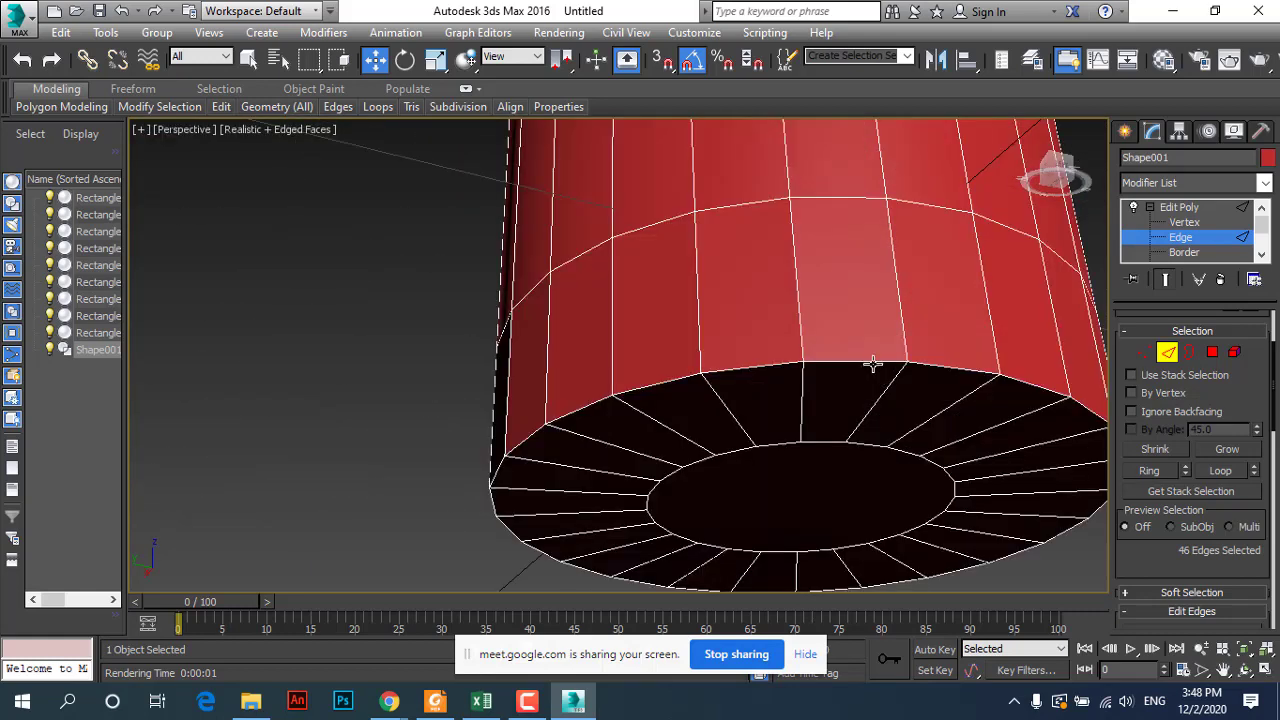
ctrl+double_click(858, 363)
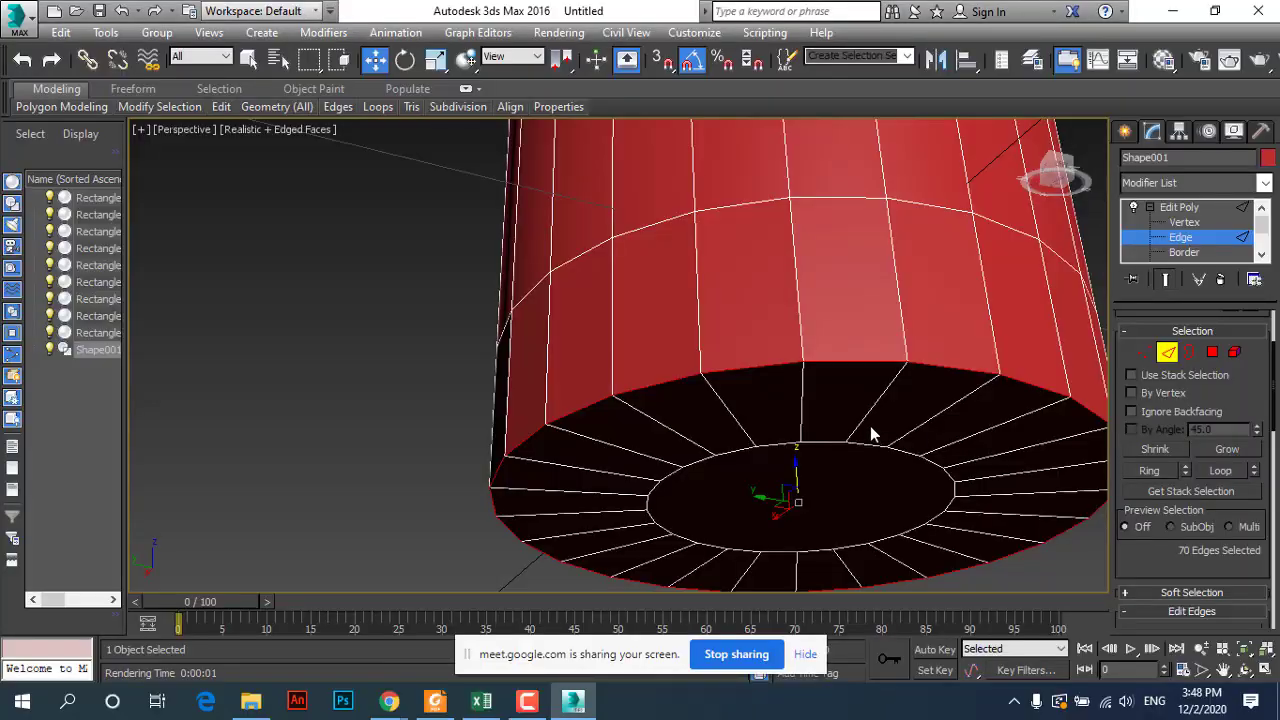
Step: Orbit to another leg and add its cap perimeter loop to the edge selection
scroll(840, 415, down, 5)
mouse_move(820, 410)
alt+middle_down()
mouse_move(709, 389)
mouse_move(865, 334)
mouse_move(853, 320)
alt+middle_up()
scroll(709, 389, down, 2)
mouse_move(691, 296)
alt+middle_down()
mouse_move(651, 266)
mouse_move(565, 322)
alt+middle_up()
scroll(545, 340, up, 10)
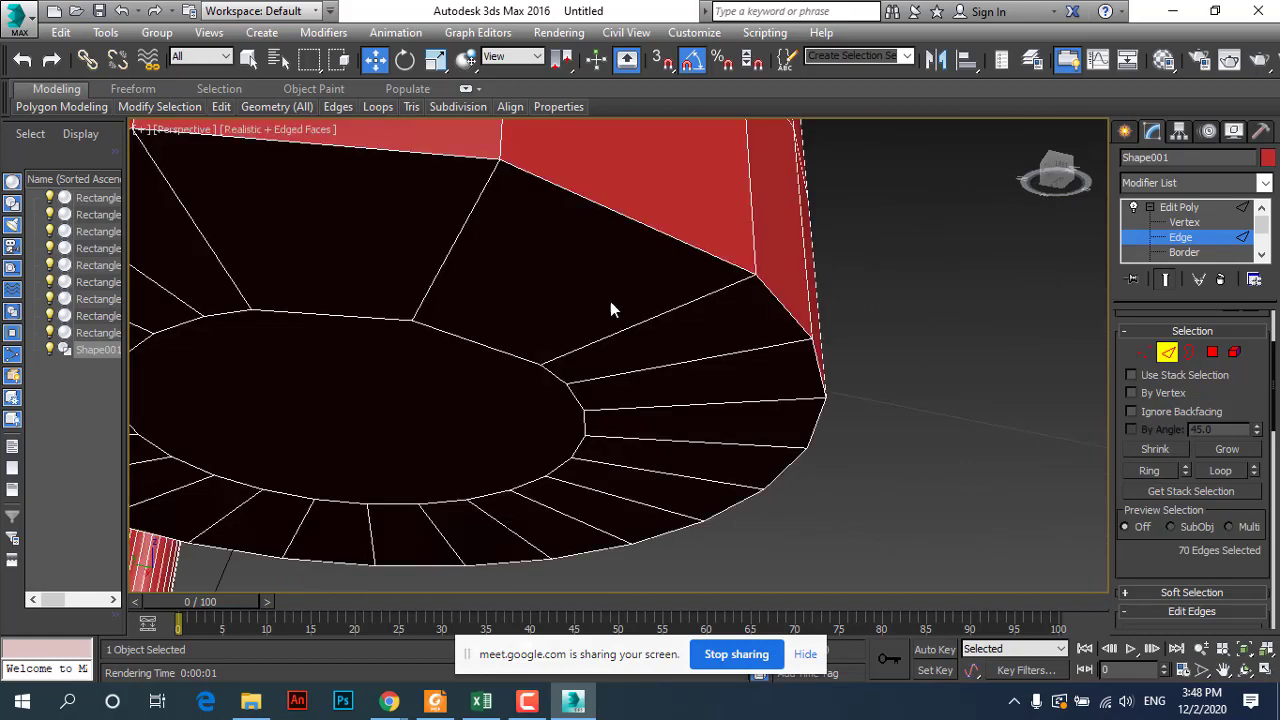
ctrl+double_click(628, 221)
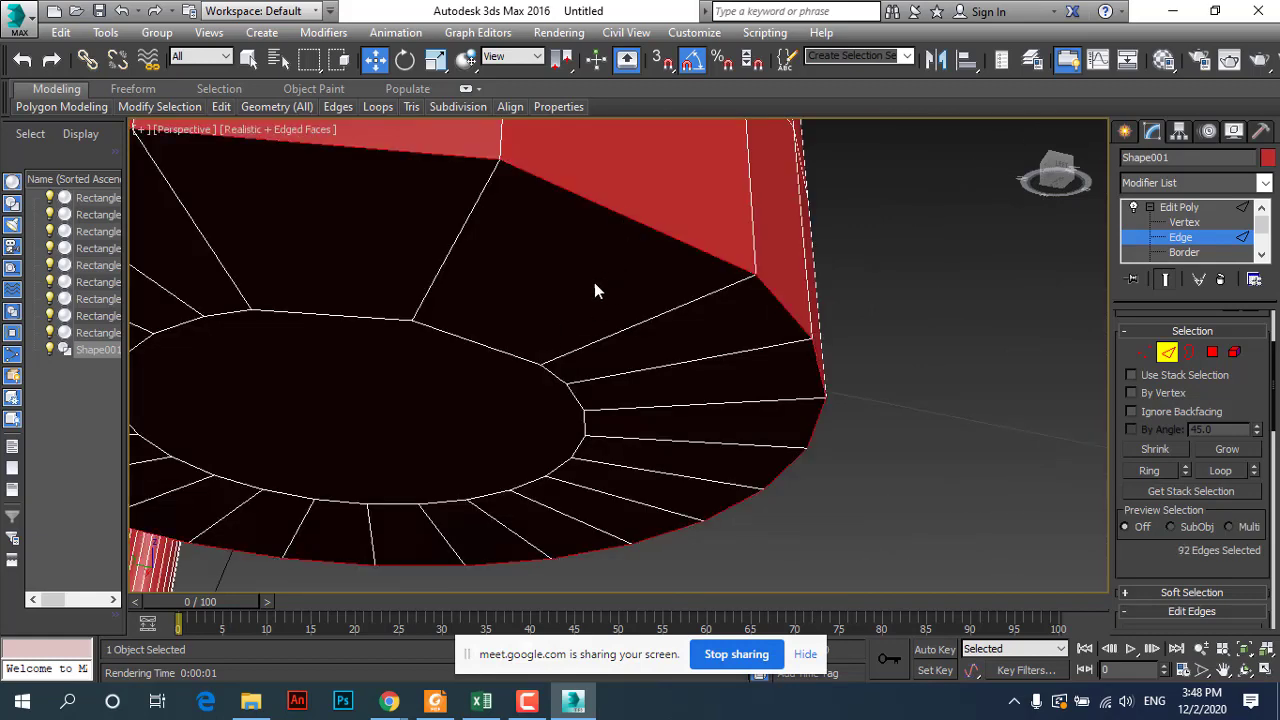
scroll(594, 290, down, 8)
scroll(578, 330, down, 2)
scroll(575, 333, down, 2)
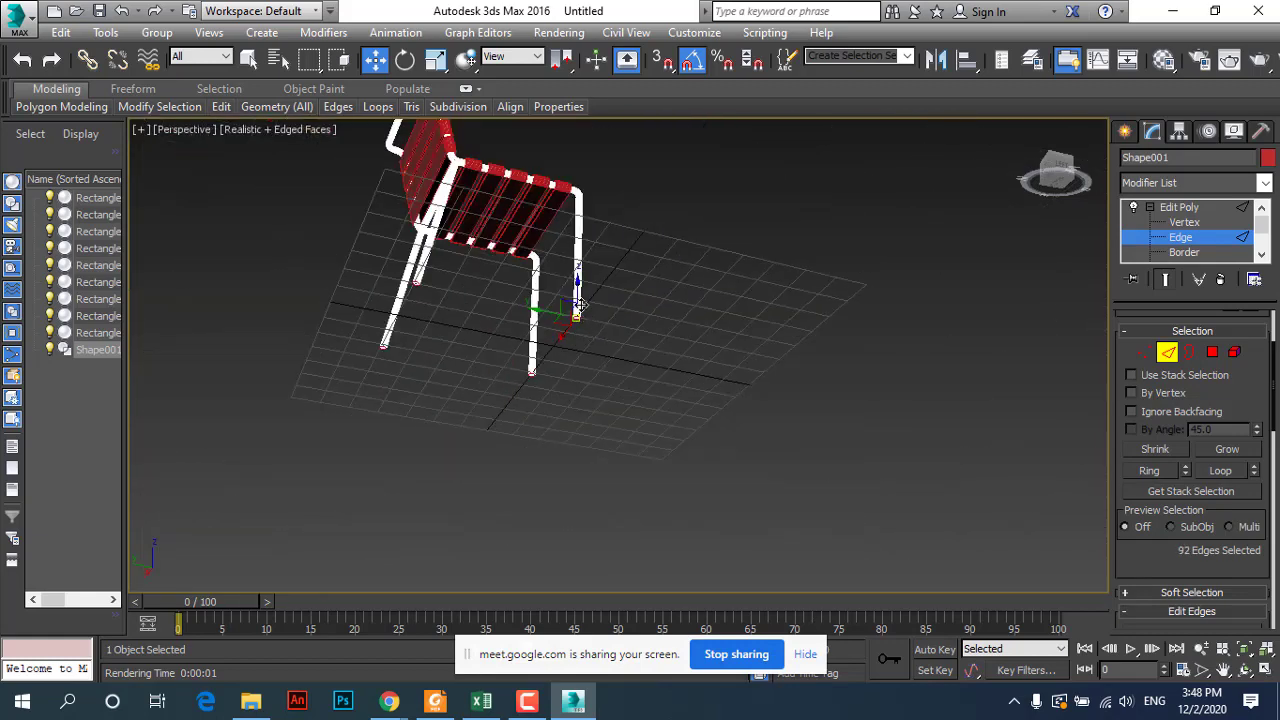
scroll(520, 360, up, 4)
scroll(525, 380, up, 3)
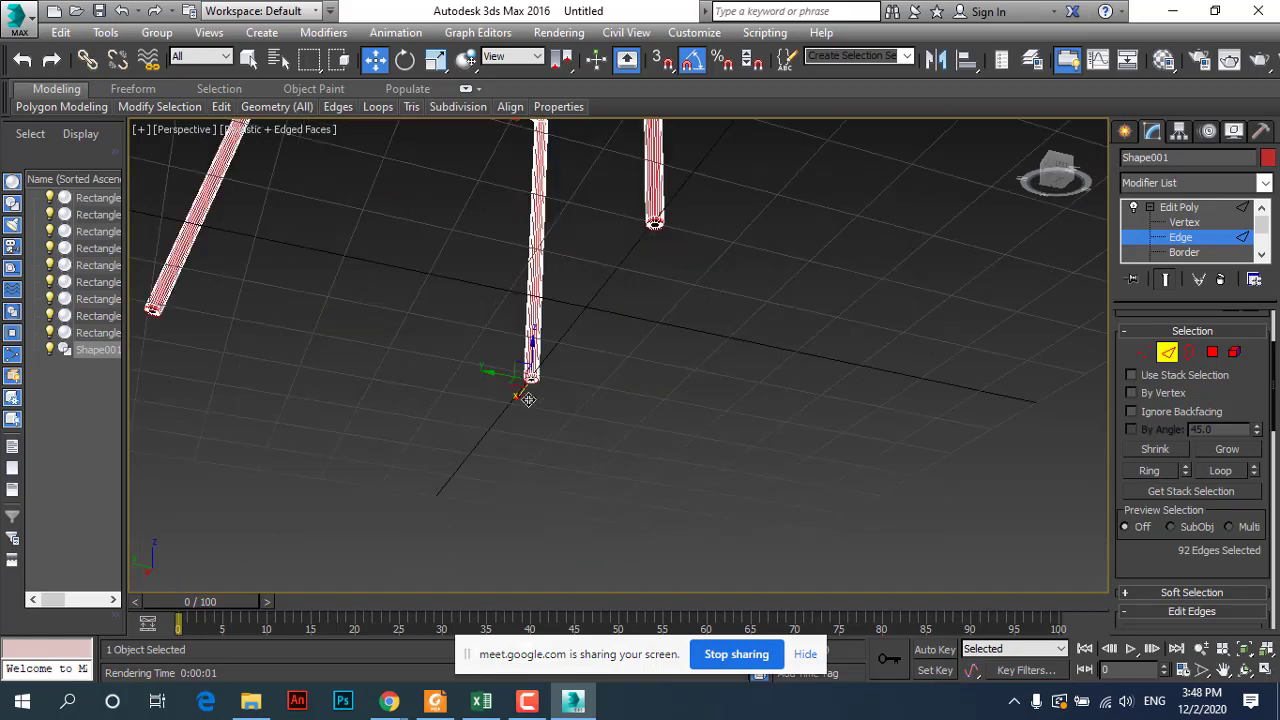
scroll(525, 385, up, 2)
scroll(560, 410, down, 5)
scroll(362, 358, up, 2)
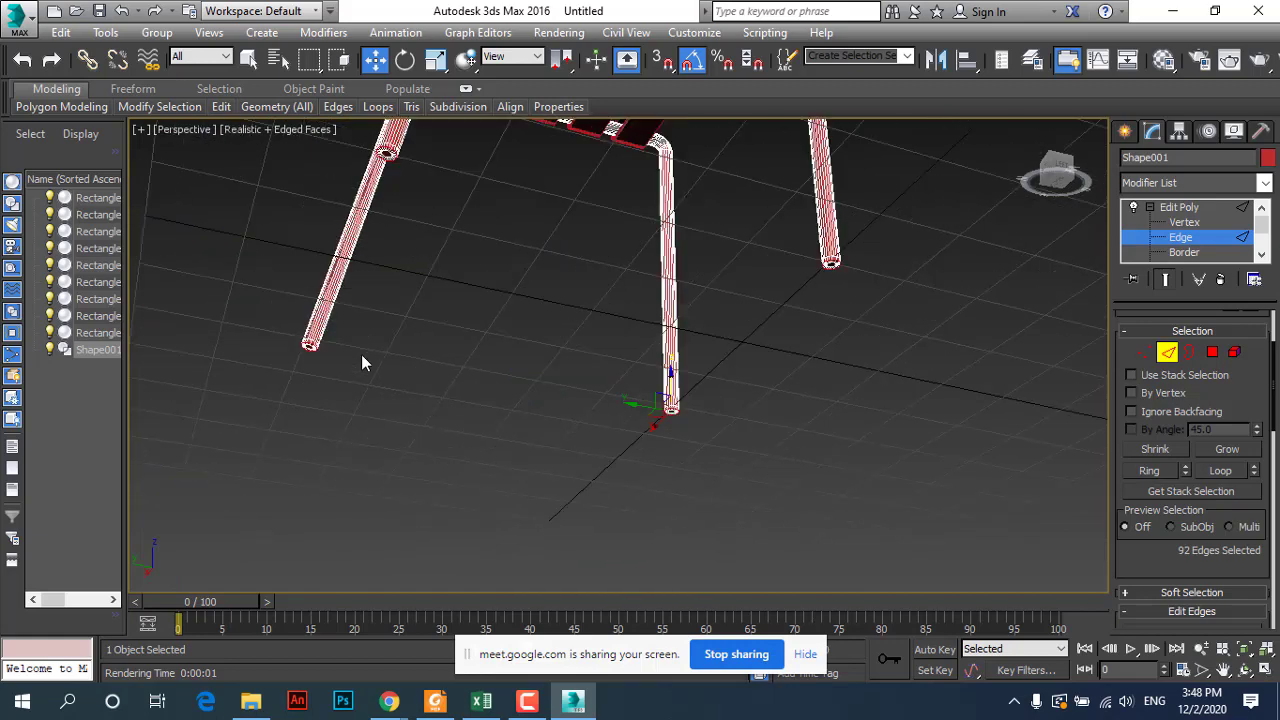
scroll(832, 262, up, 3)
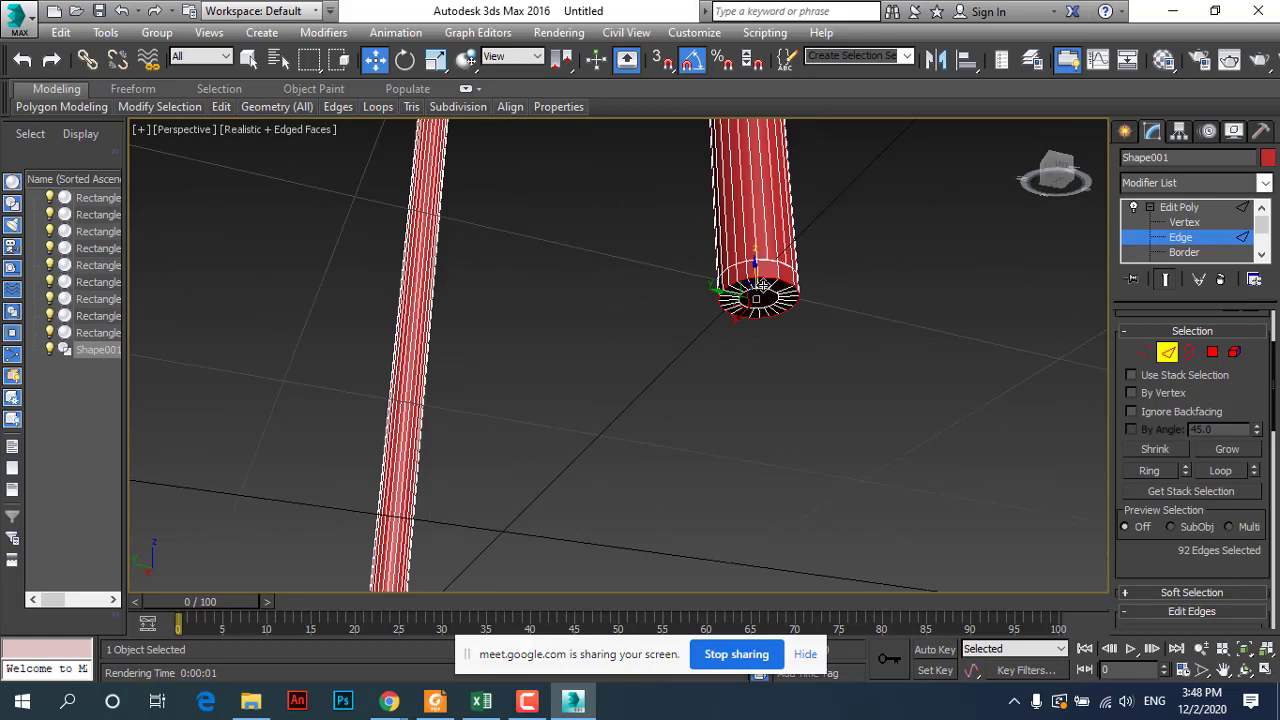
scroll(763, 292, up, 3)
scroll(763, 292, down, 2)
scroll(711, 286, down, 5)
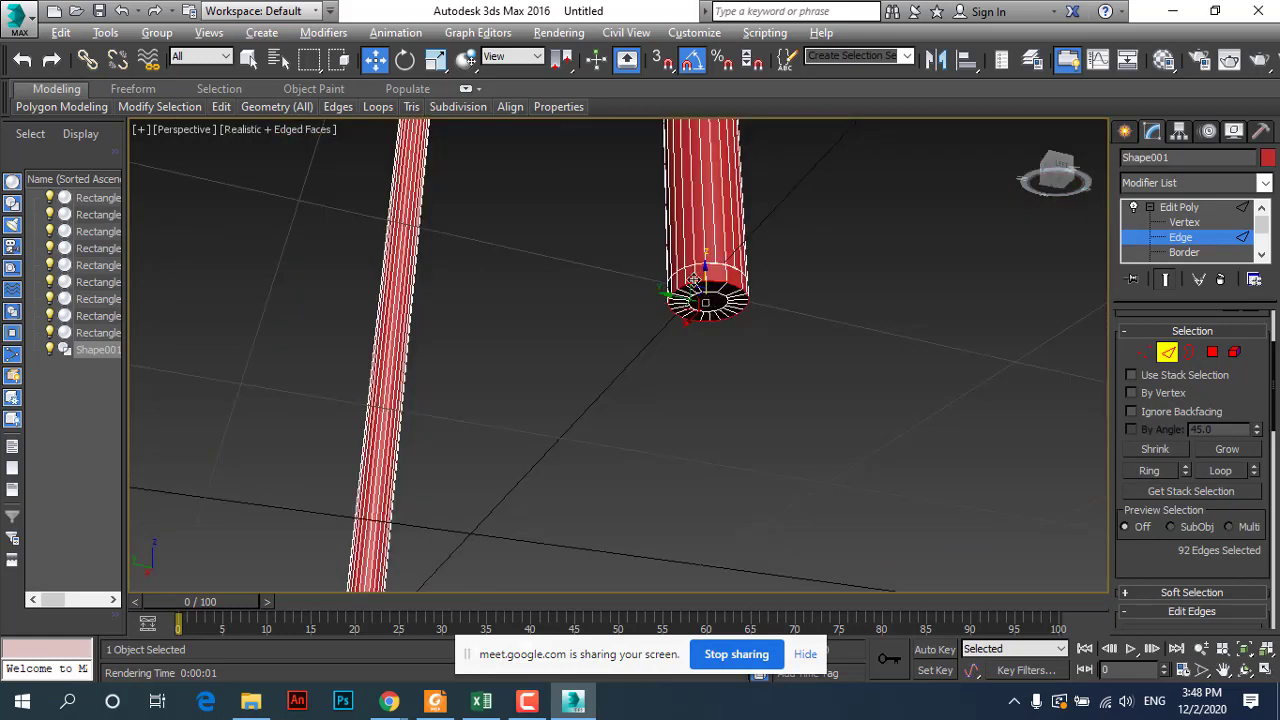
scroll(708, 278, up, 5)
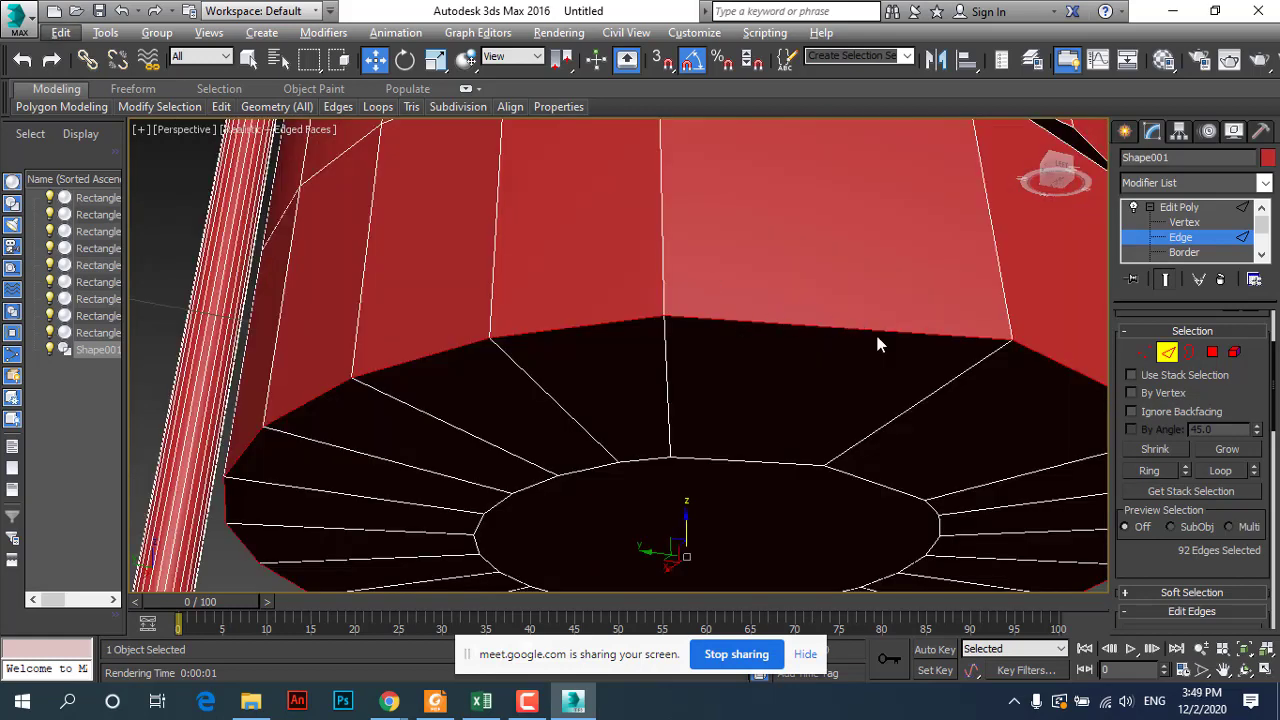
scroll(1160, 540, down, 5)
scroll(1165, 400, down, 1)
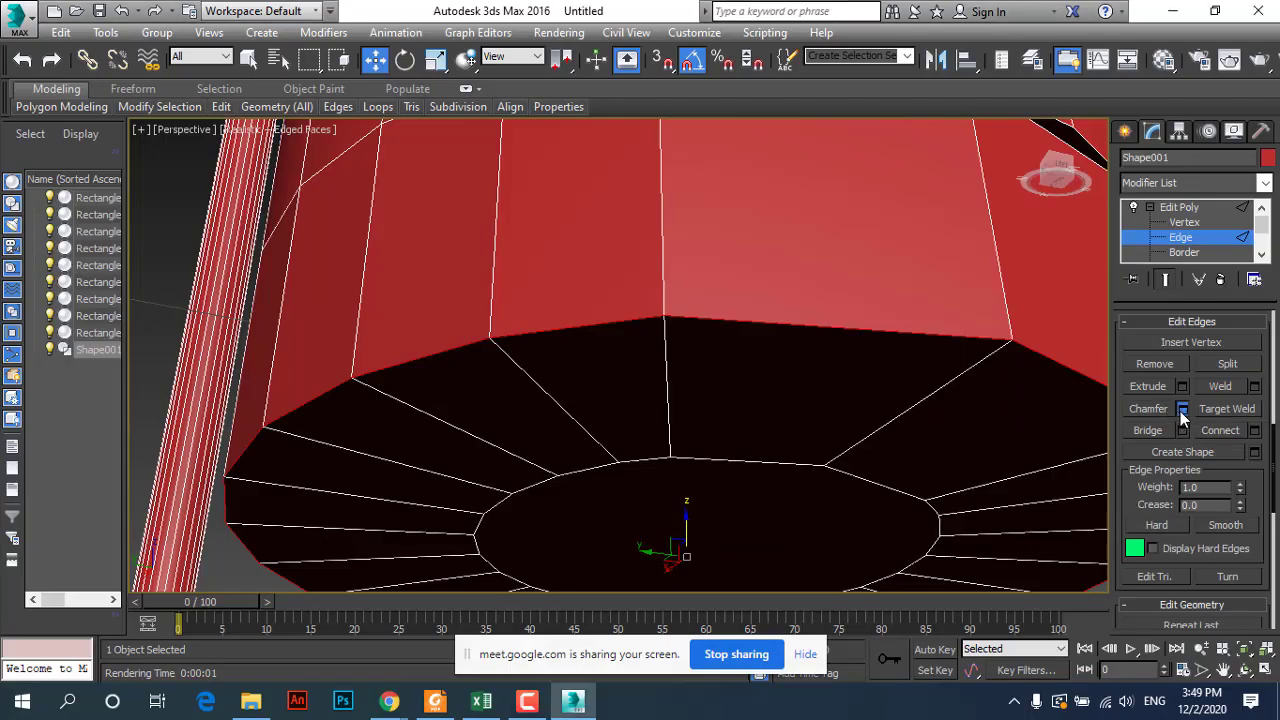
Step: Open Chamfer settings on the selected loops and check the lab PDF's 0.15 chamfer amount
click(1182, 410)
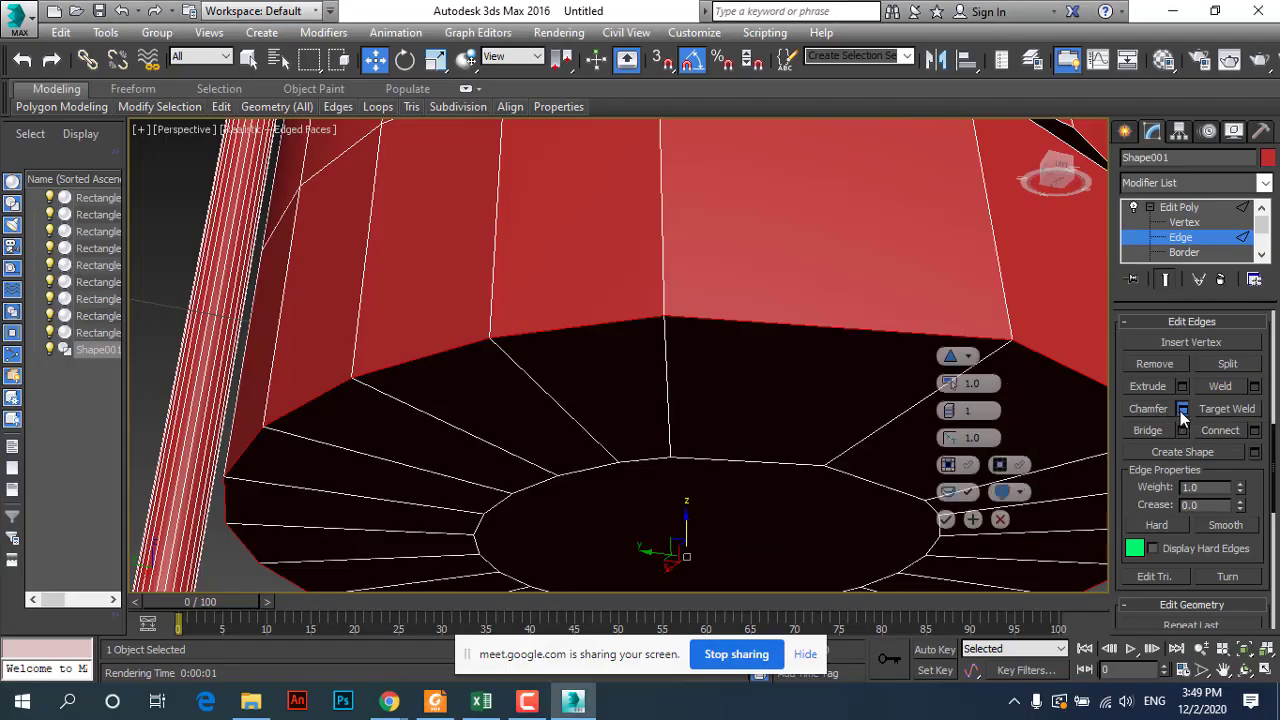
click(435, 700)
scroll(500, 310, down, 5)
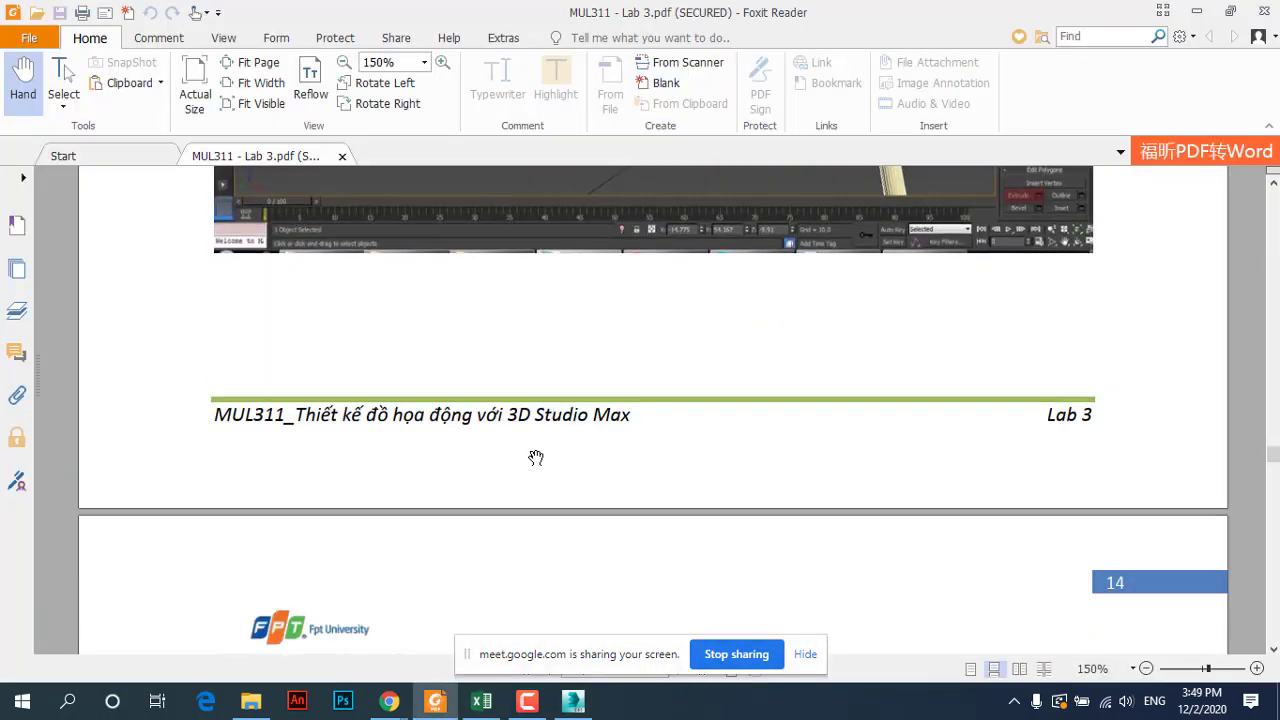
scroll(531, 451, down, 3)
scroll(526, 465, down, 1)
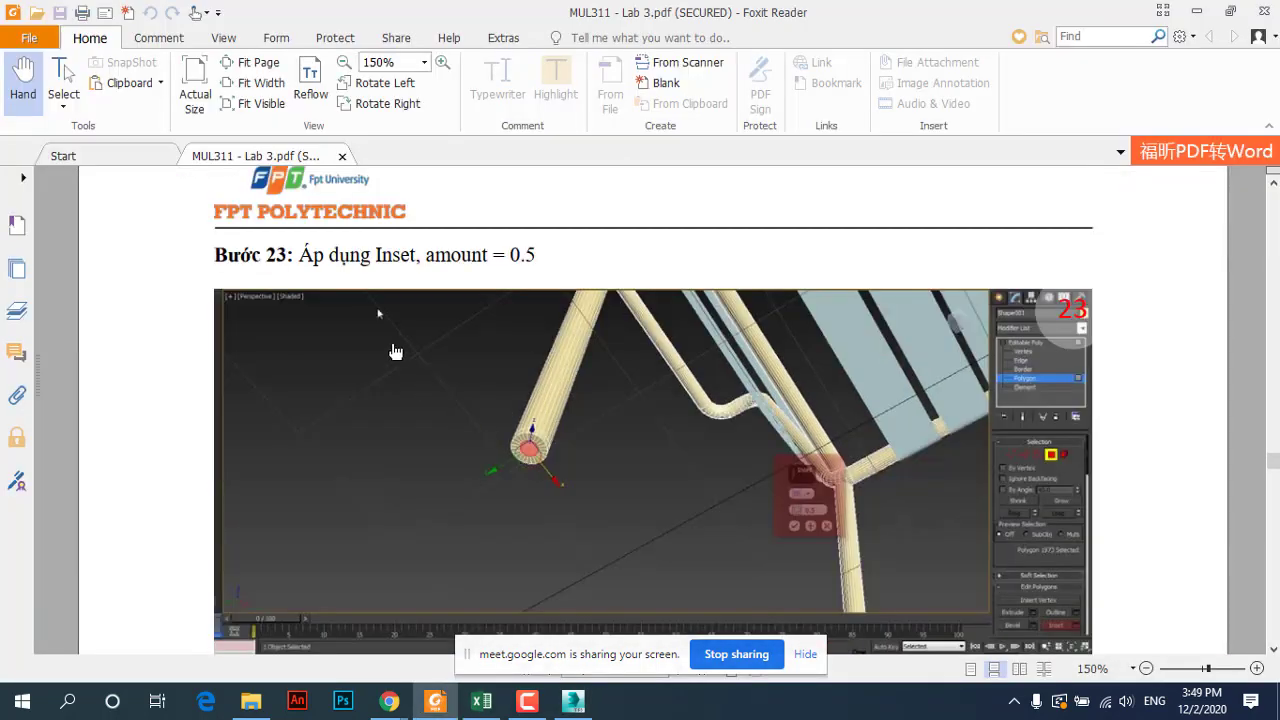
scroll(540, 470, down, 3)
scroll(540, 470, down, 3)
scroll(463, 231, up, 1)
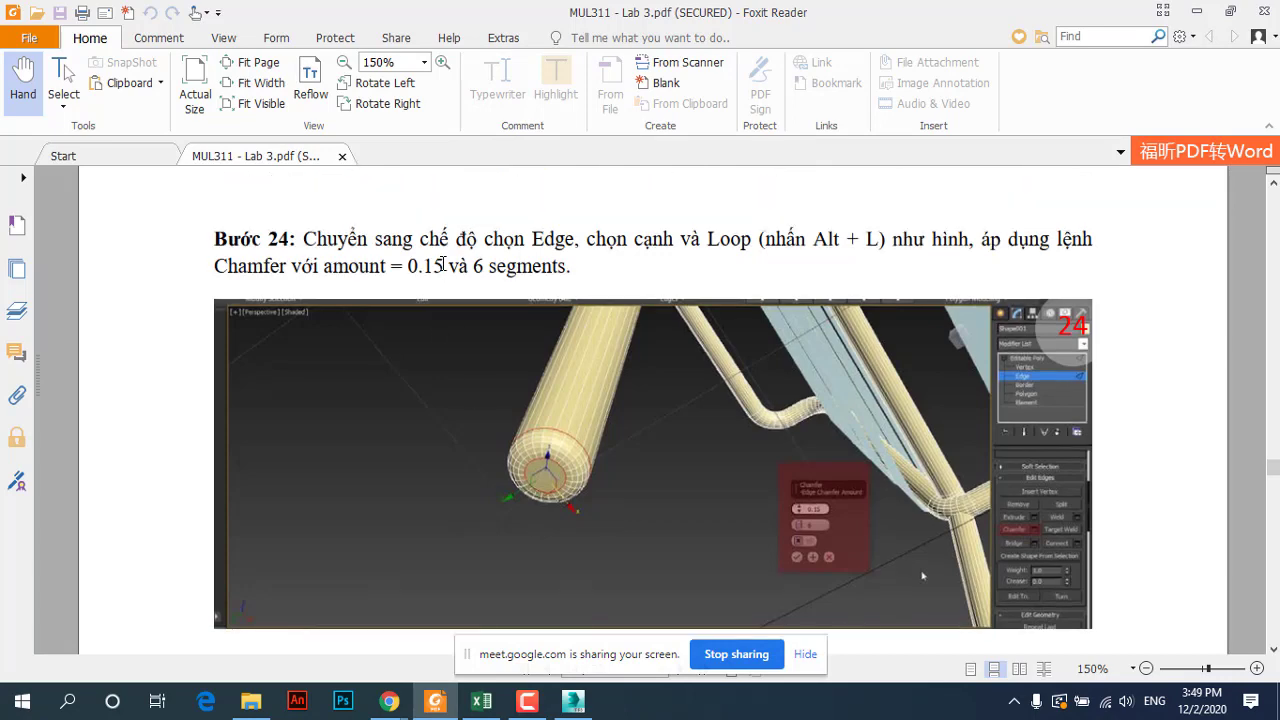
drag(412, 268, 447, 267)
click(573, 701)
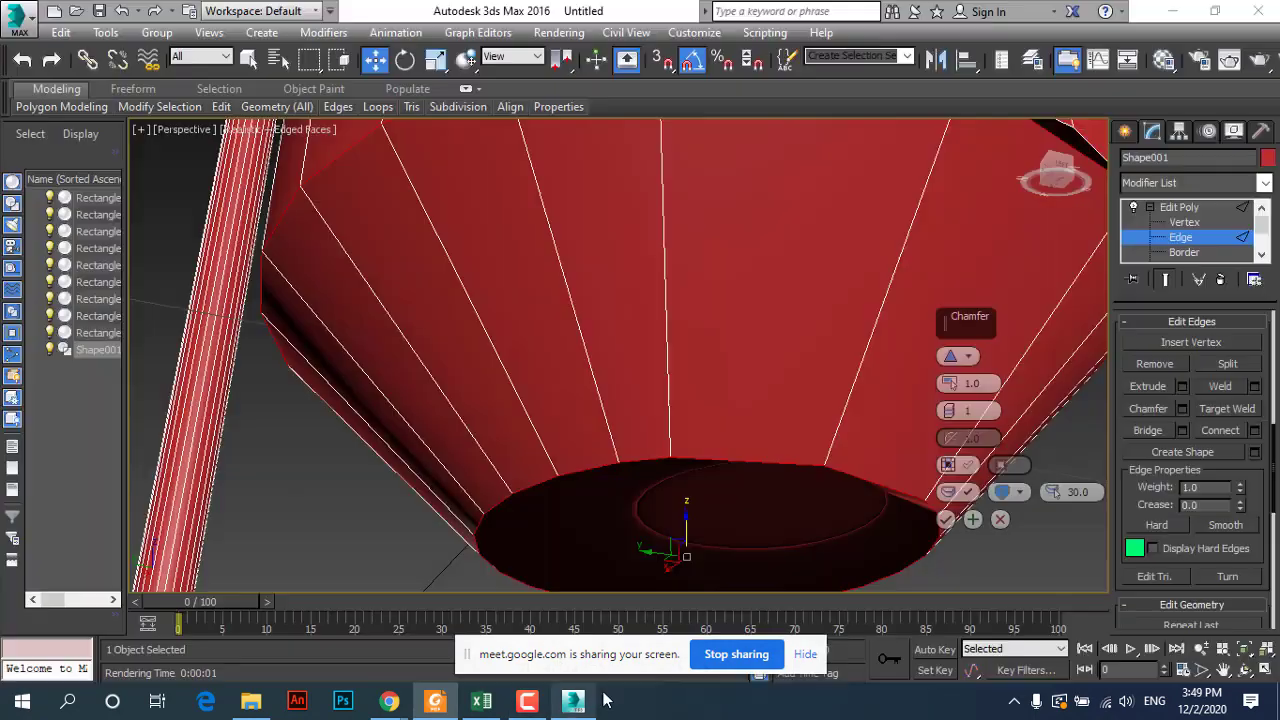
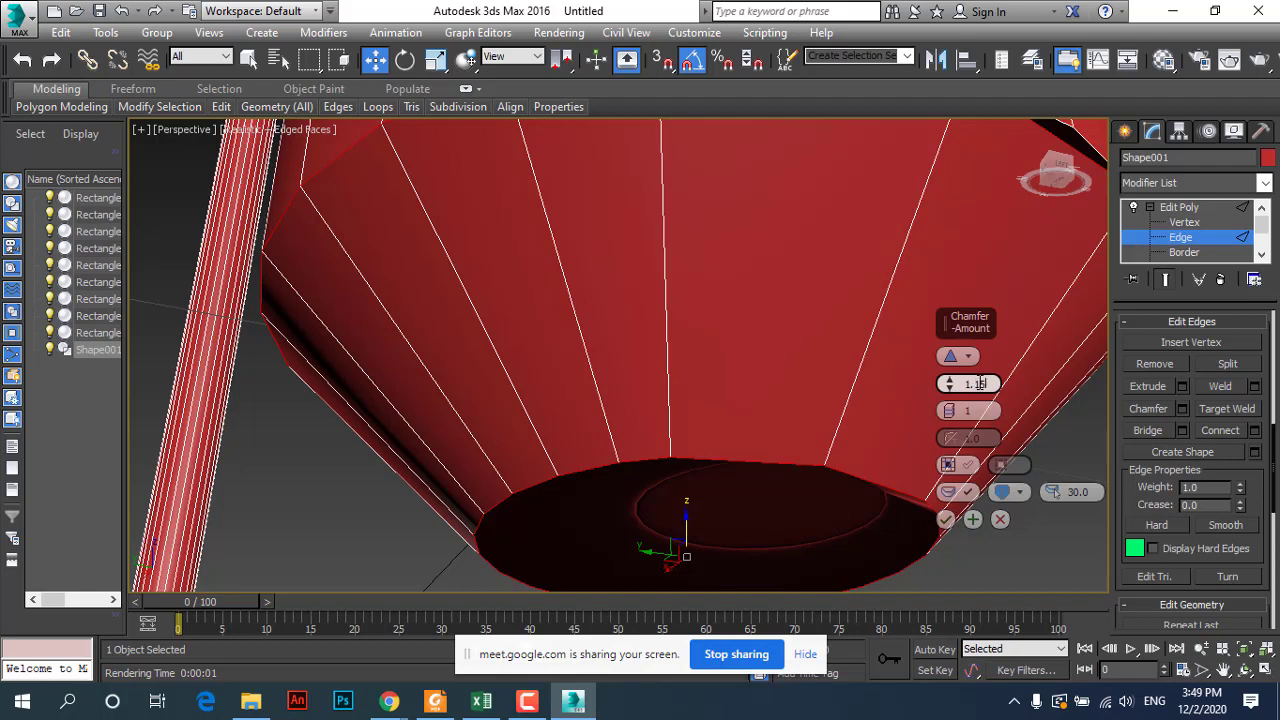
Step: Abandon the unfinished leg-end chamfer, switch to Element level and close Render To Texture
click(978, 410)
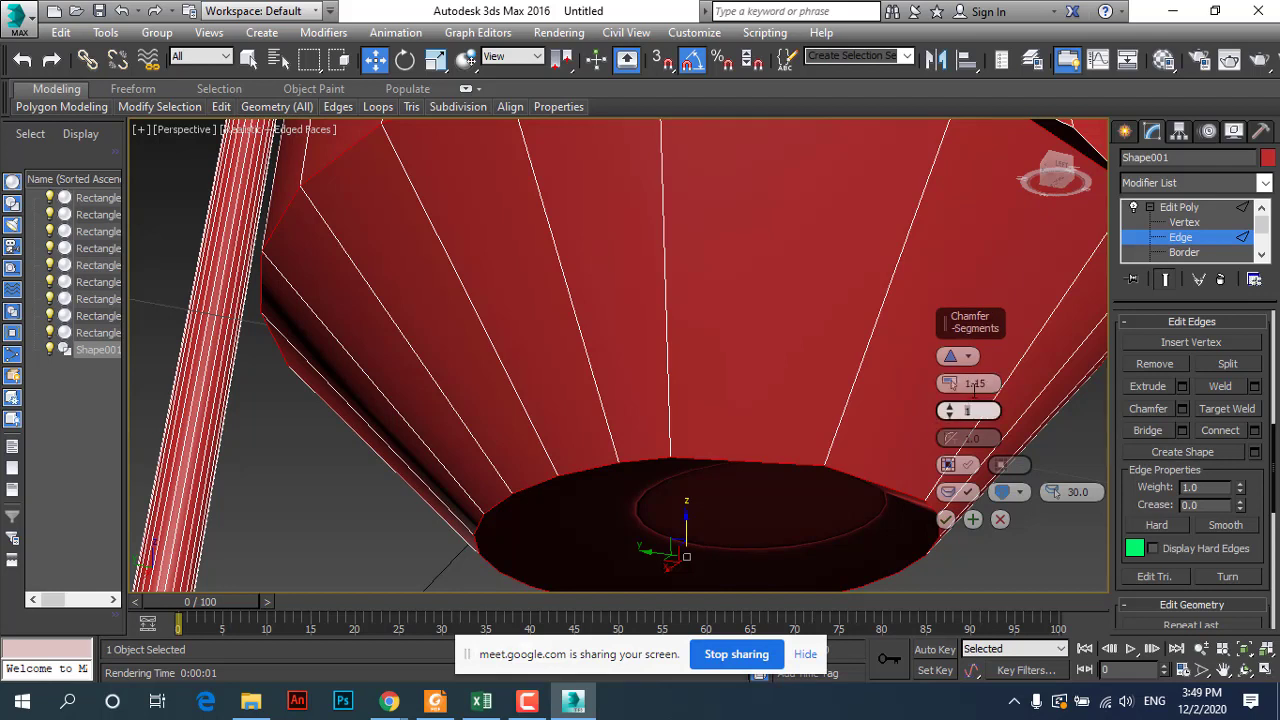
click(988, 383)
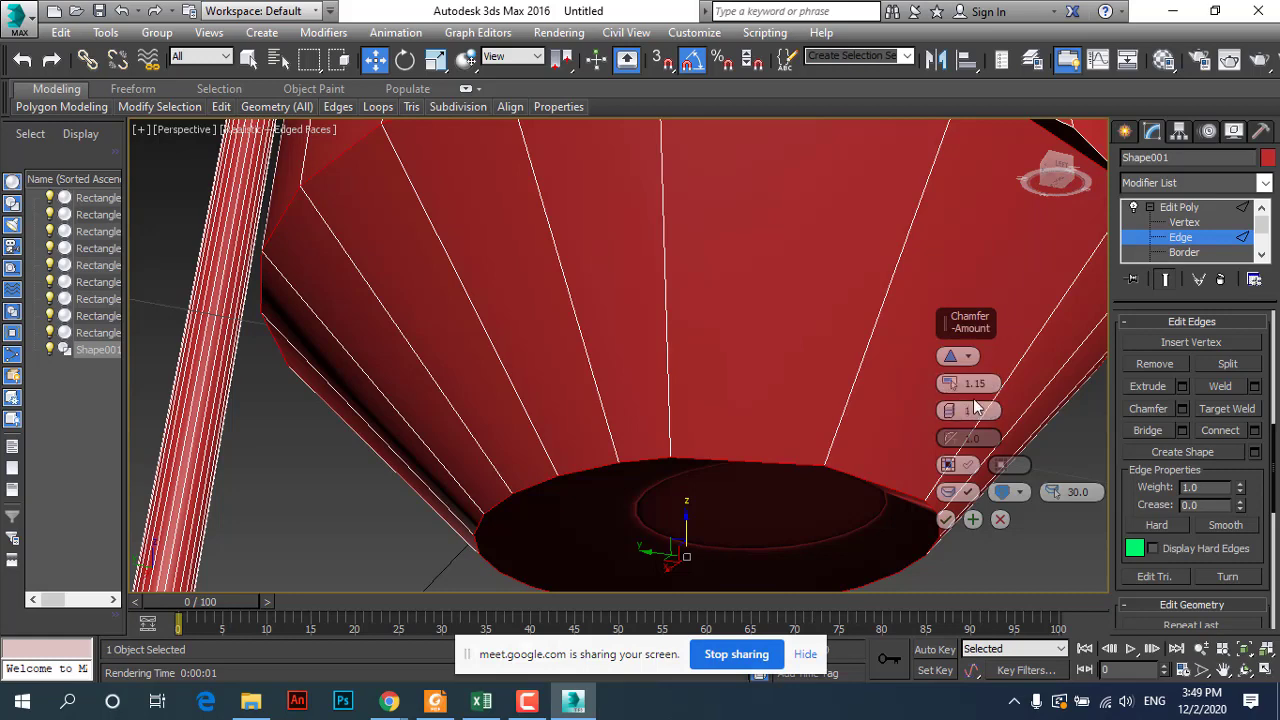
key(0)
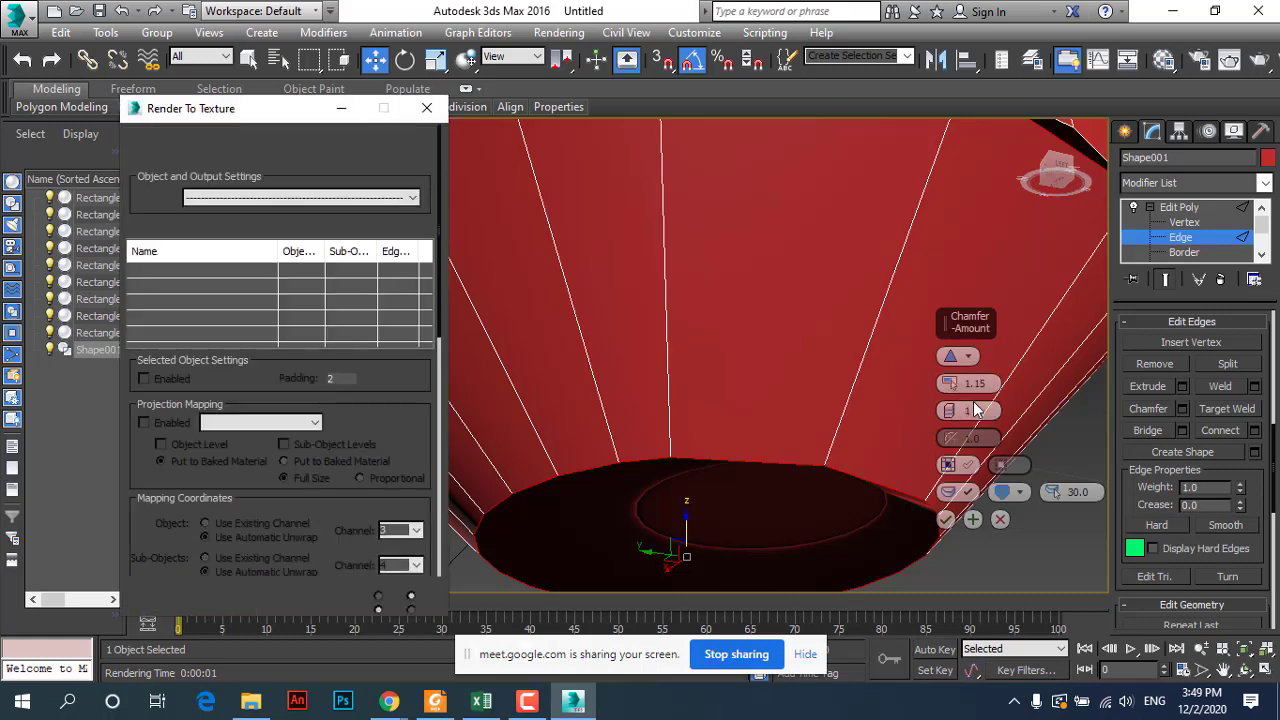
key(5)
click(520, 240)
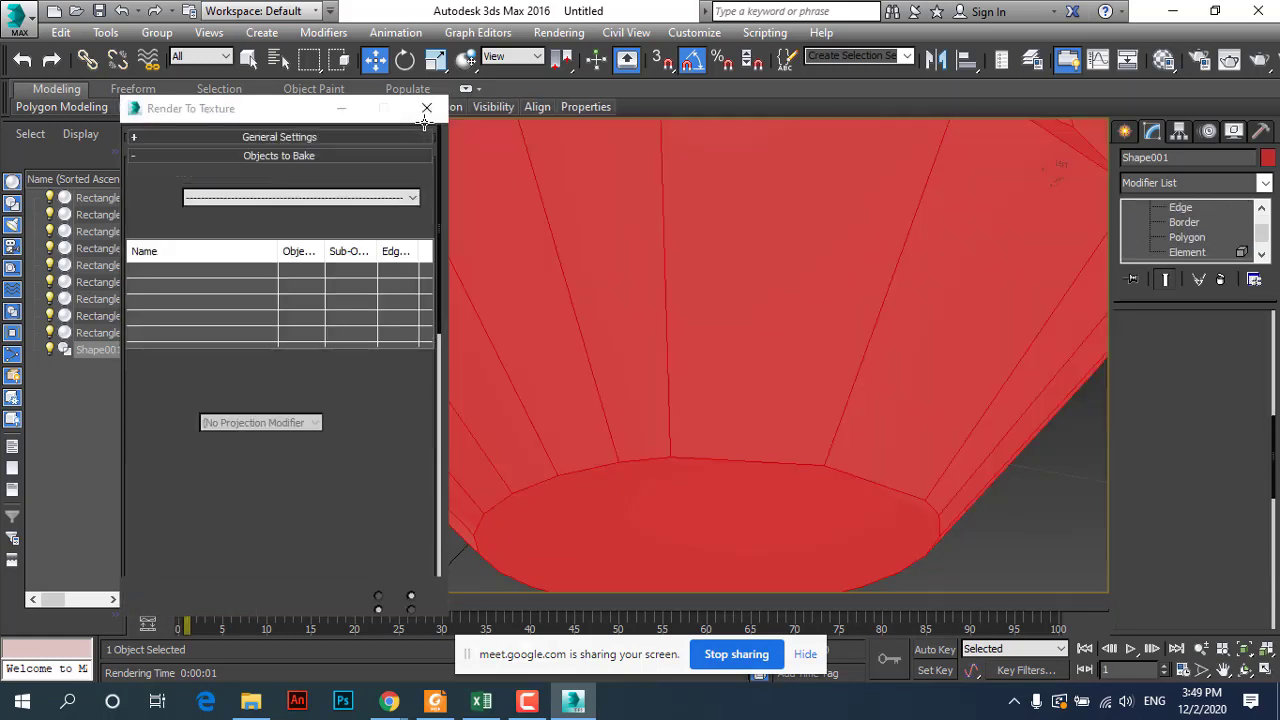
click(426, 108)
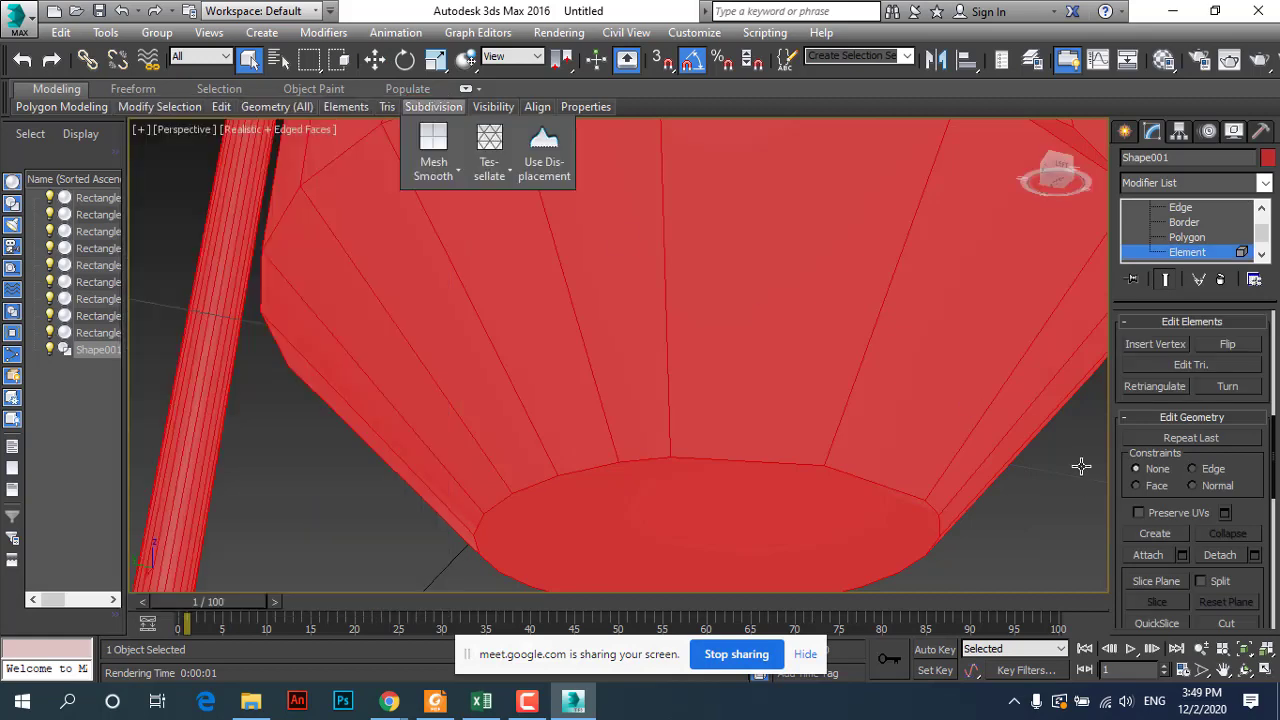
Step: Select only the leg tube's bottom cap element
scroll(778, 404, down, 5)
scroll(778, 404, up, 5)
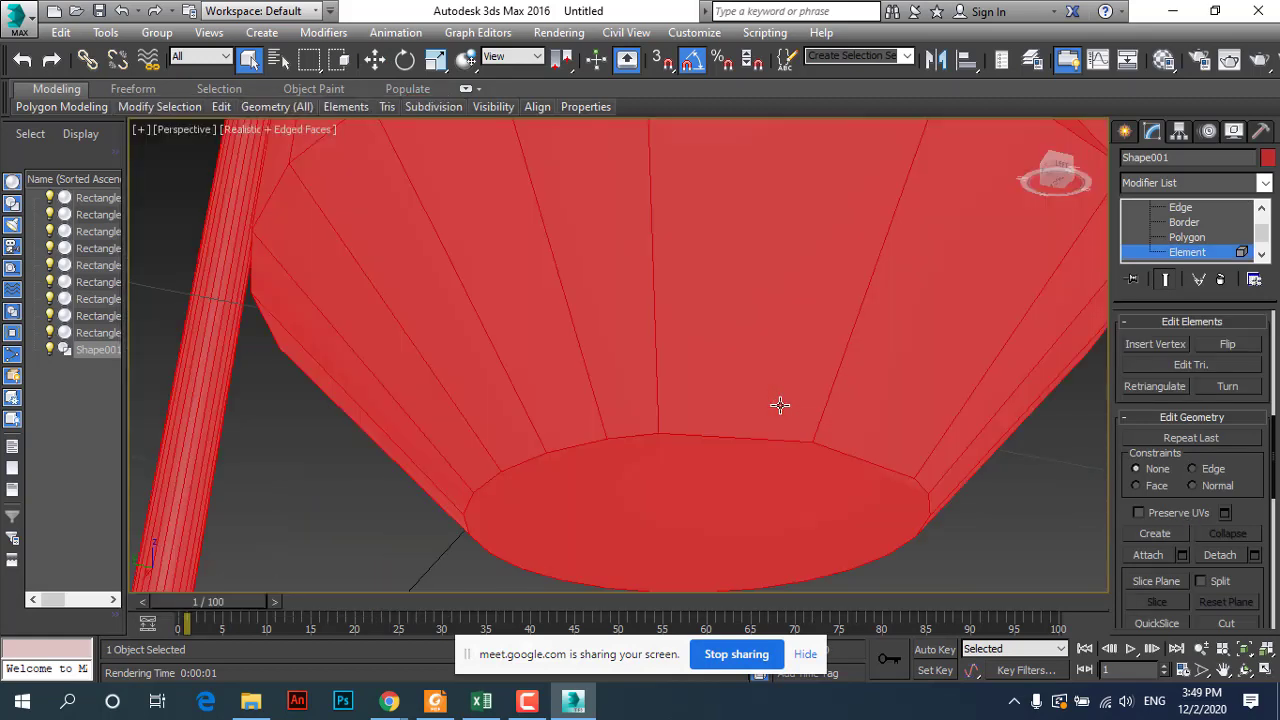
click(905, 487)
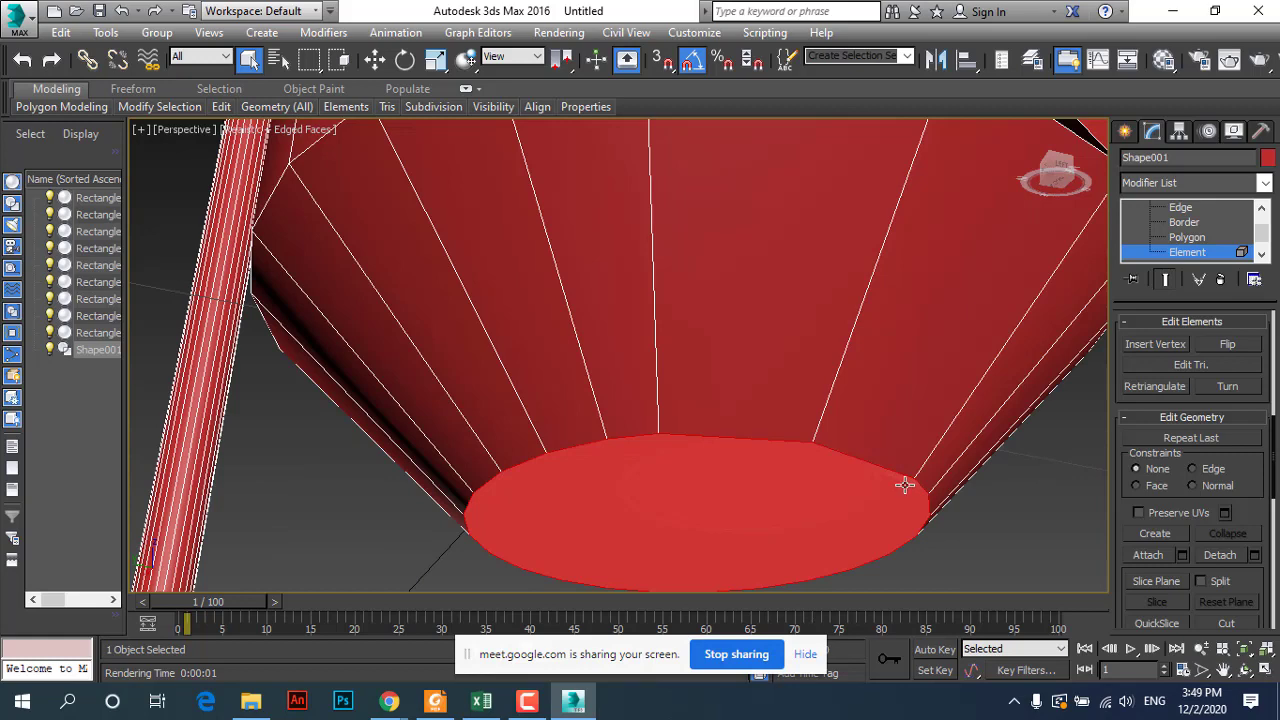
scroll(894, 470, down, 5)
scroll(894, 468, up, 6)
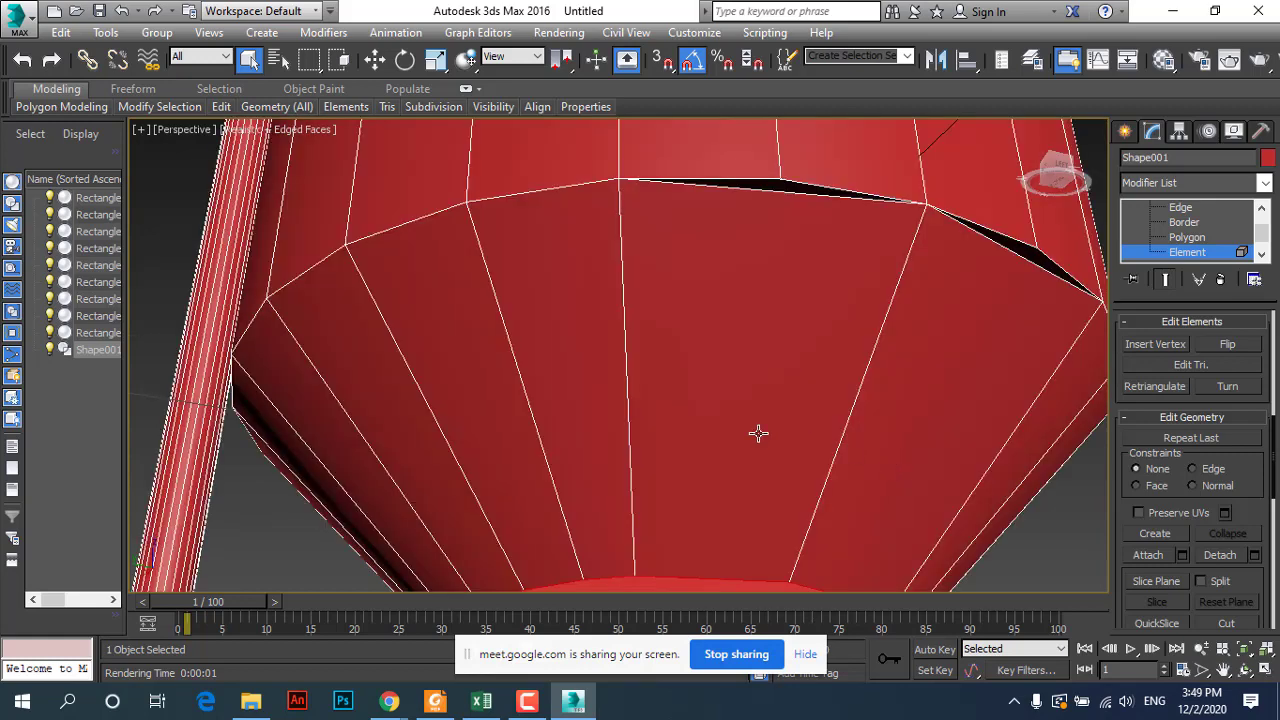
scroll(850, 467, down, 5)
scroll(866, 465, up, 2)
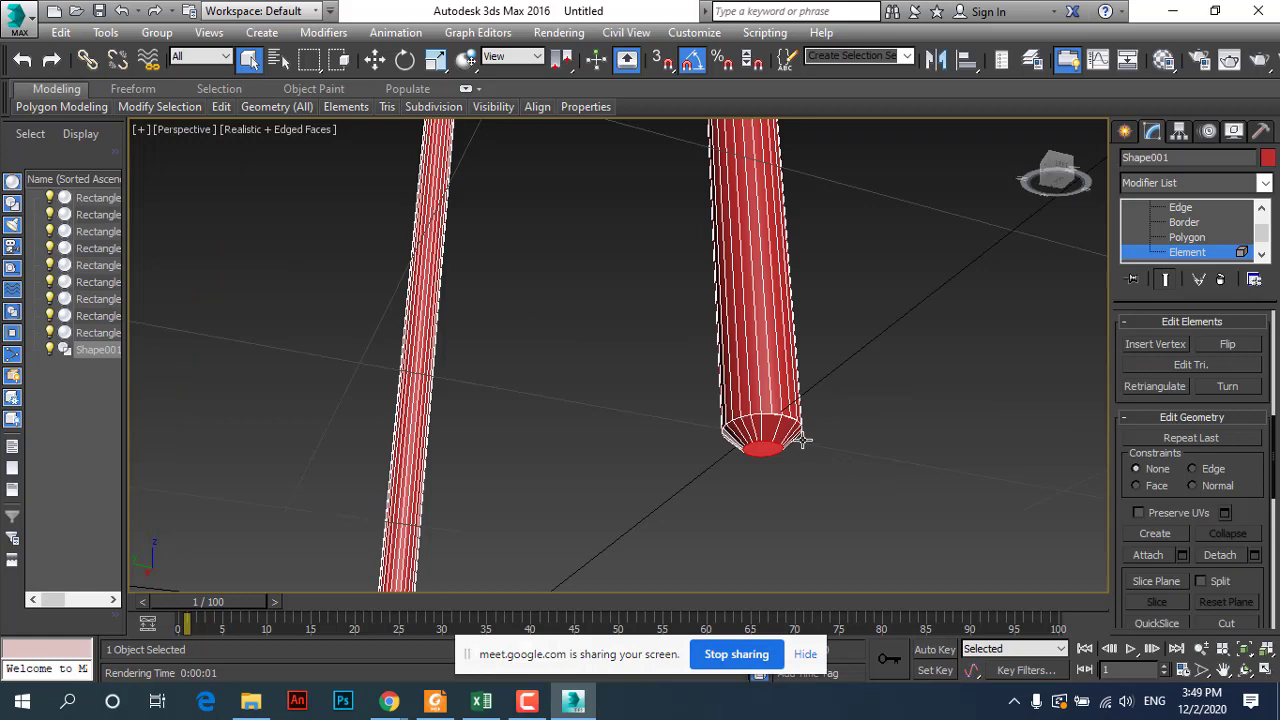
scroll(795, 440, up, 5)
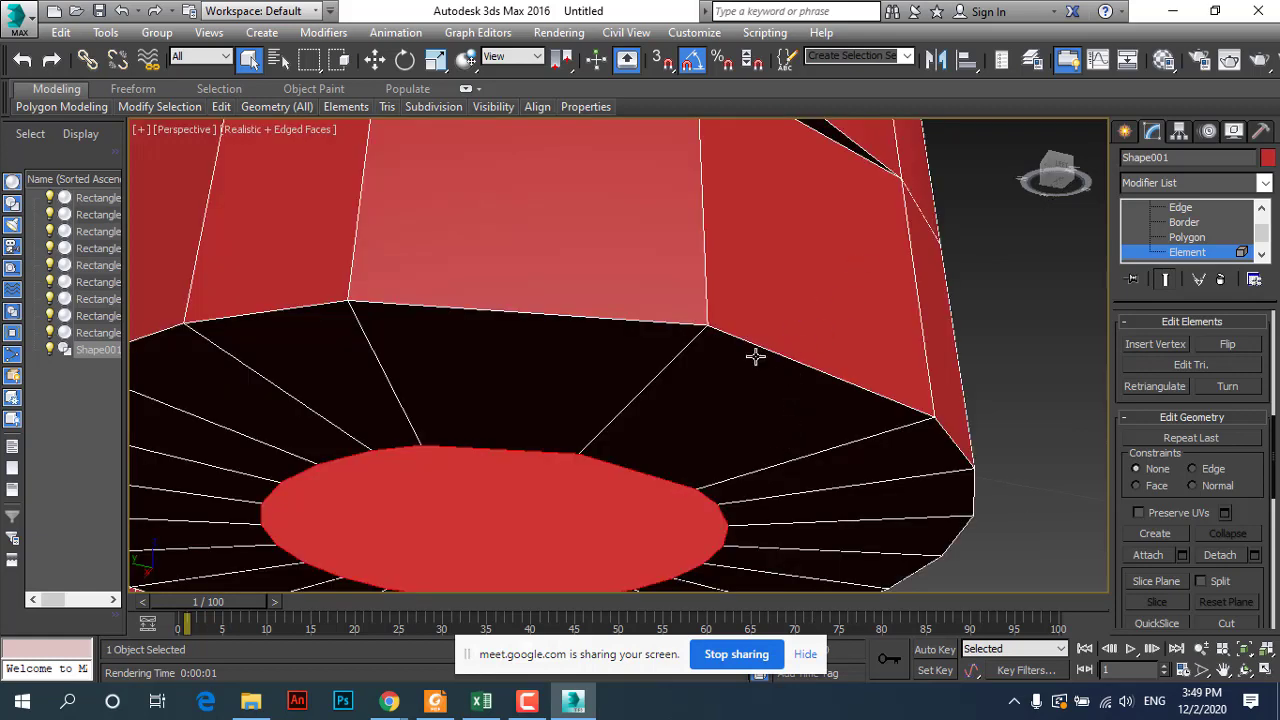
scroll(755, 357, down, 5)
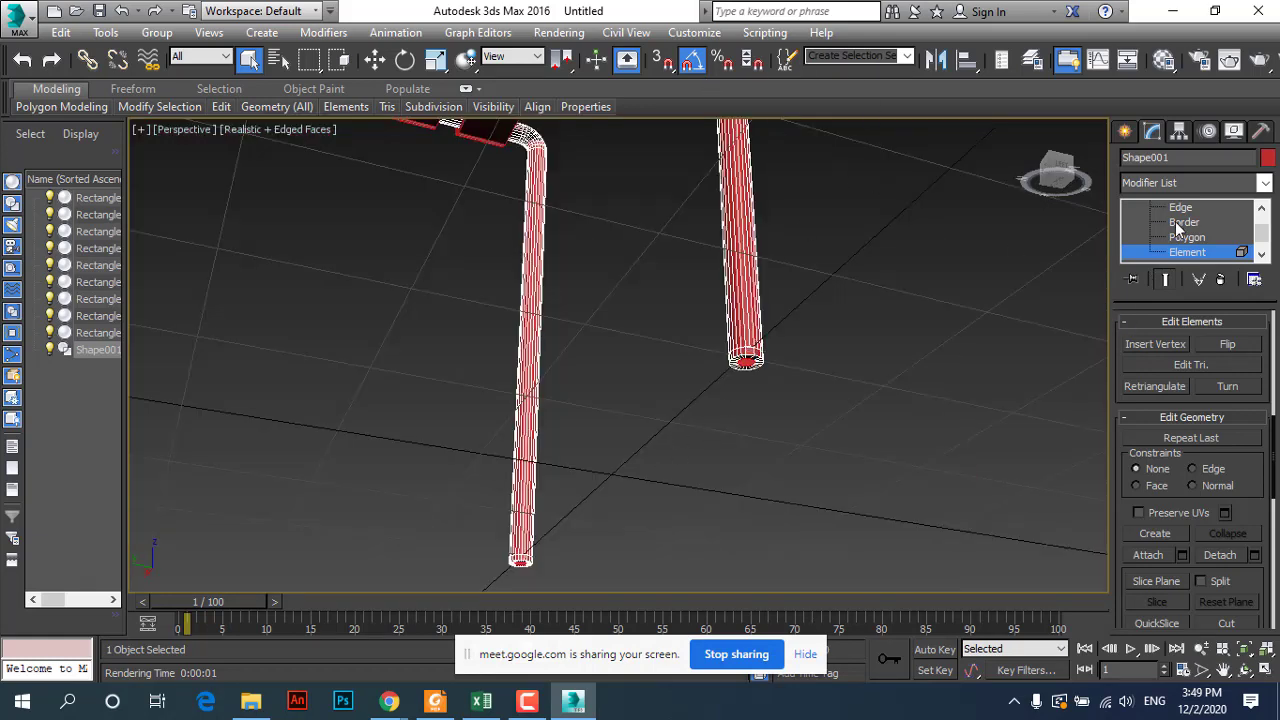
Step: Return to Edge level and start a 0.15 chamfer on the leg-end edges
key(2)
scroll(802, 386, up, 2)
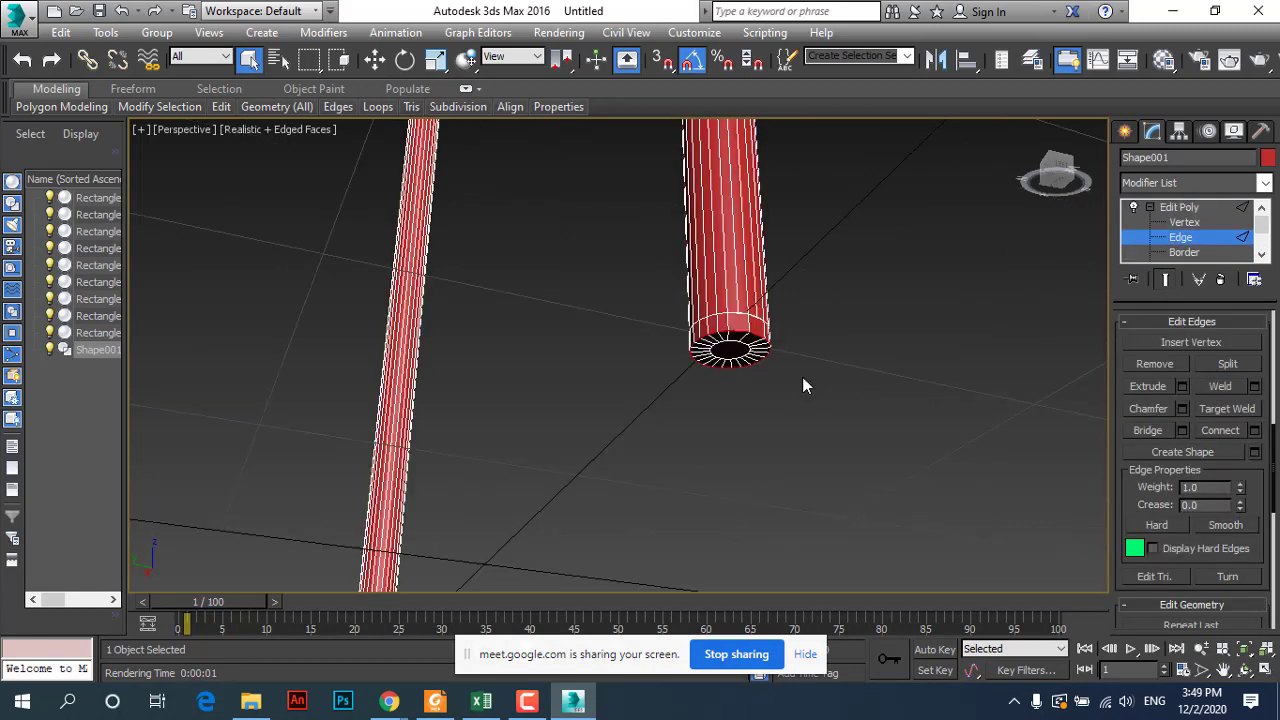
click(1182, 409)
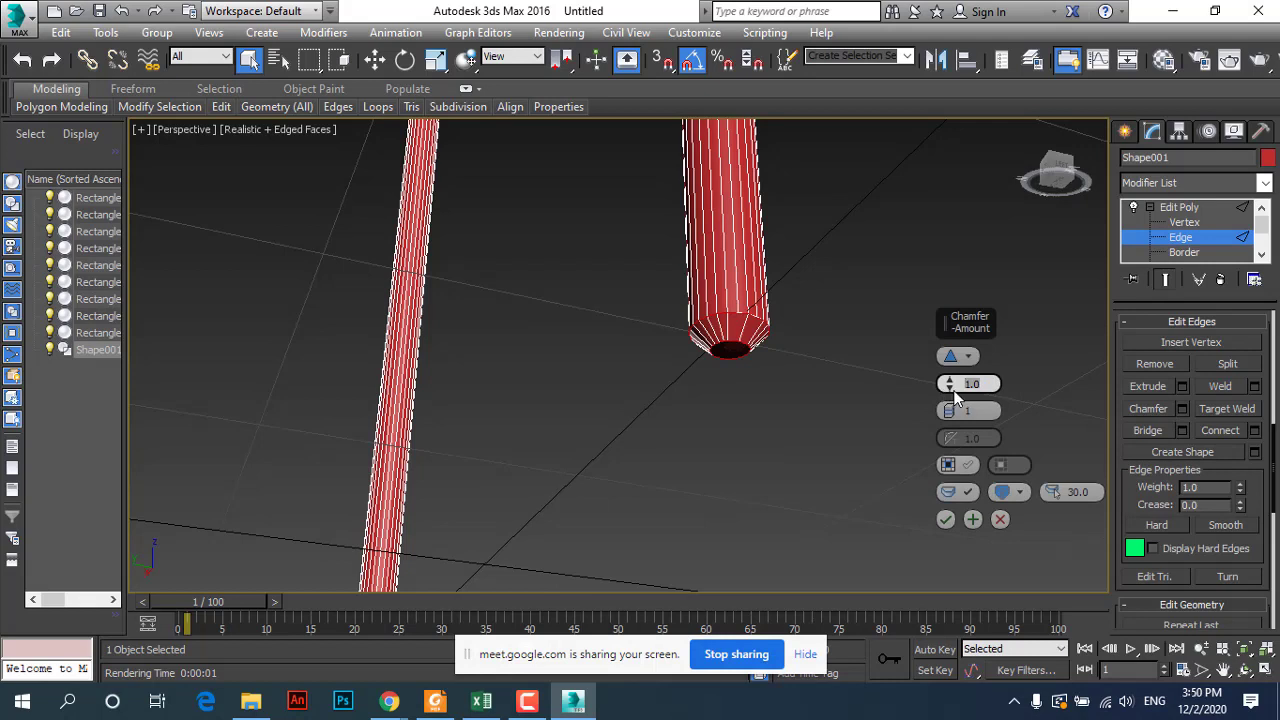
text(0.1)
text(5)
click(973, 411)
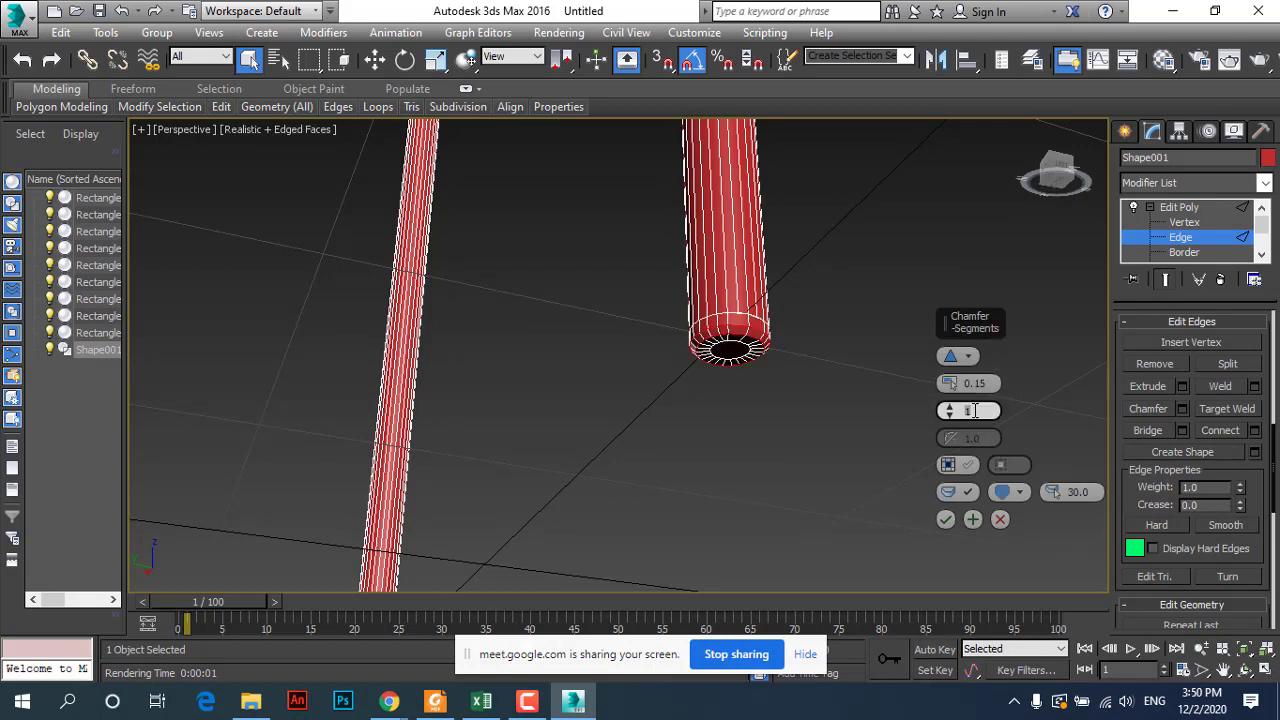
Step: Give the chamfer 6 segments and an amount of about 0.716, then commit it
drag(950, 413, 952, 414)
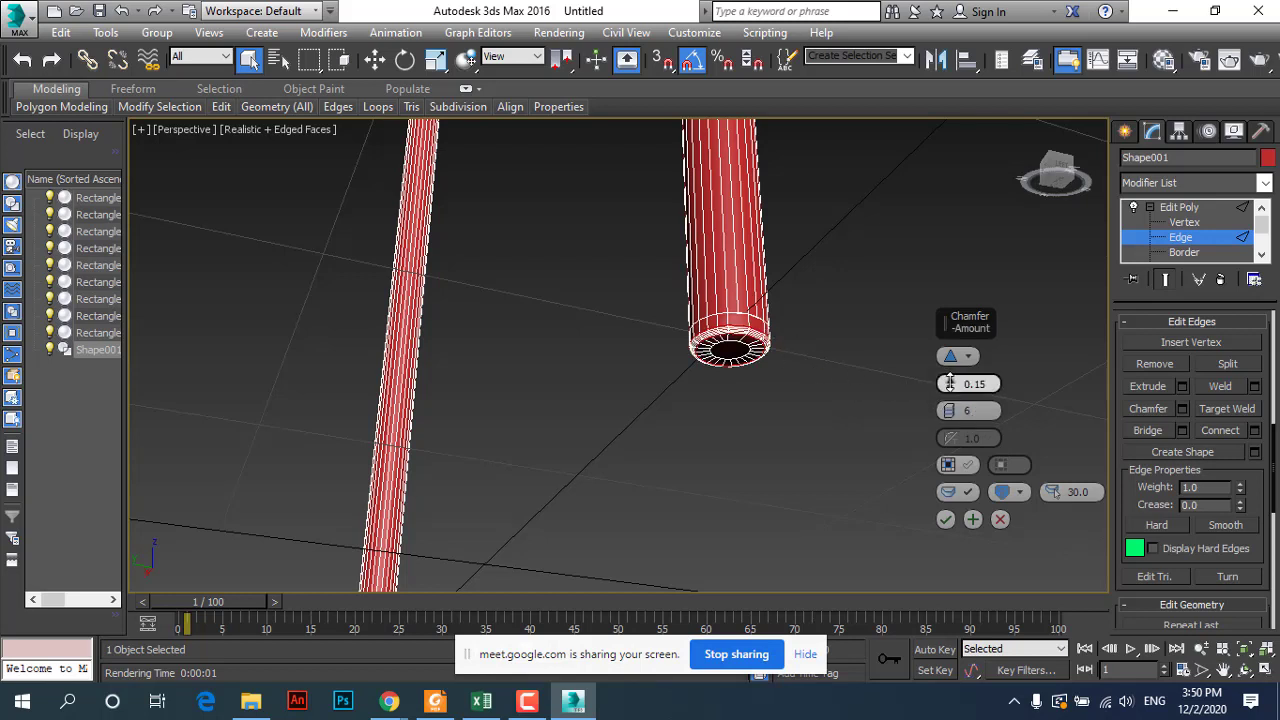
drag(950, 383, 949, 384)
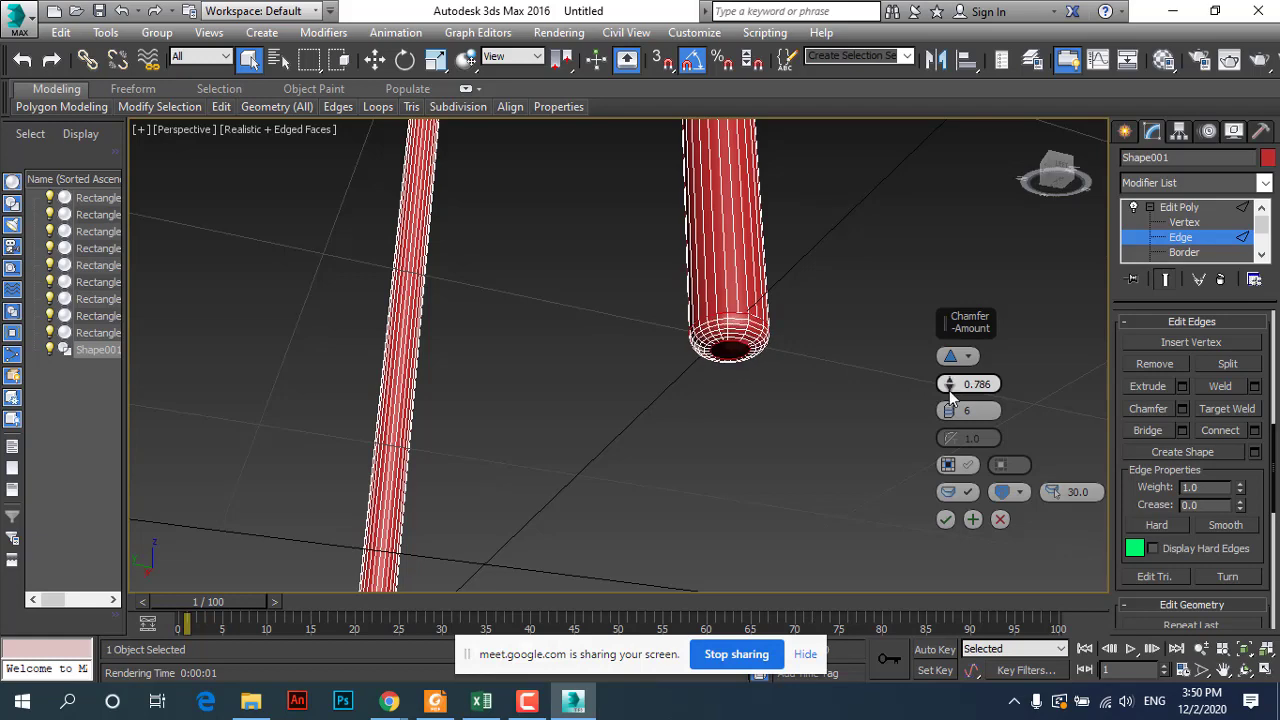
scroll(734, 333, up, 10)
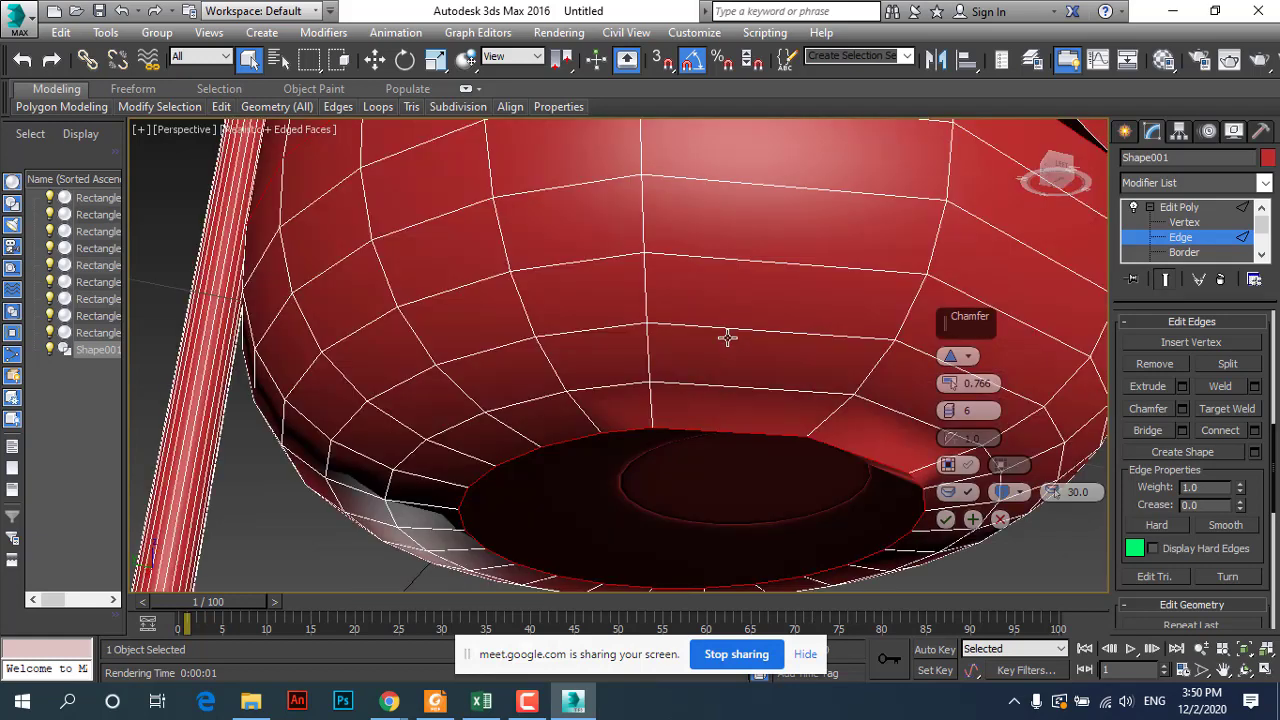
scroll(727, 338, down, 10)
scroll(738, 323, up, 10)
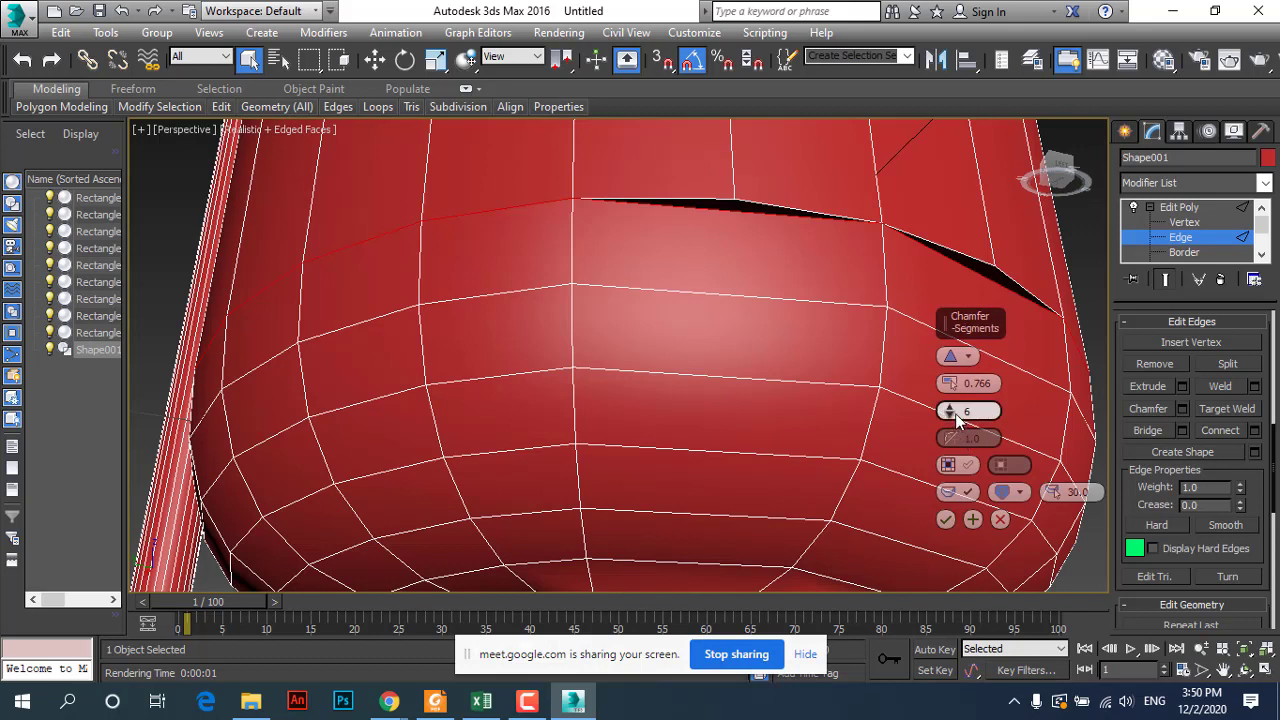
drag(946, 386, 948, 394)
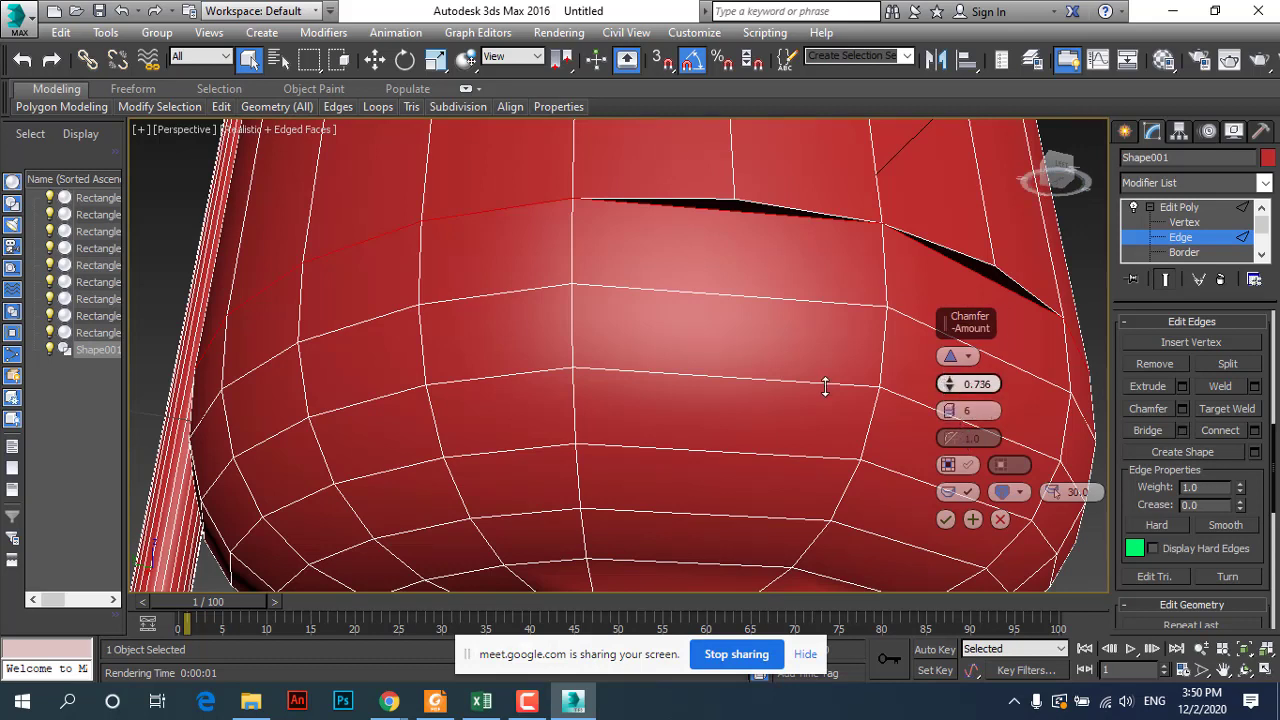
drag(766, 205, 740, 200)
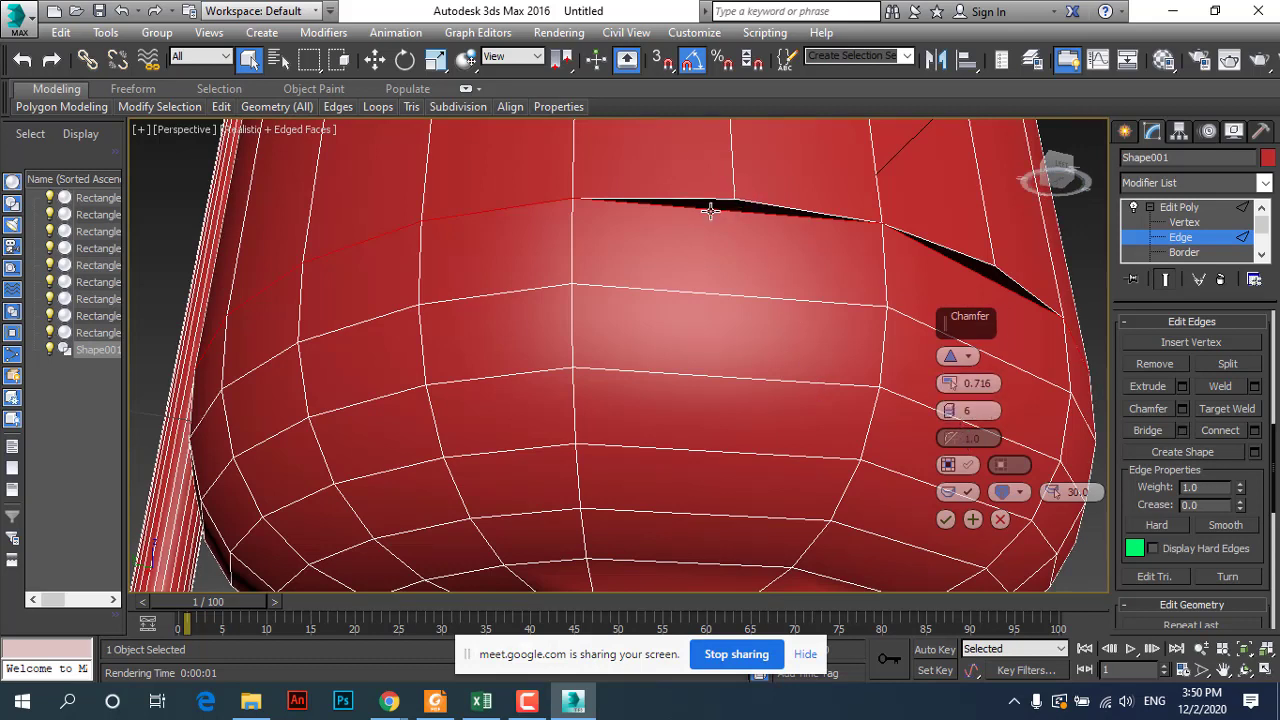
scroll(754, 318, down, 5)
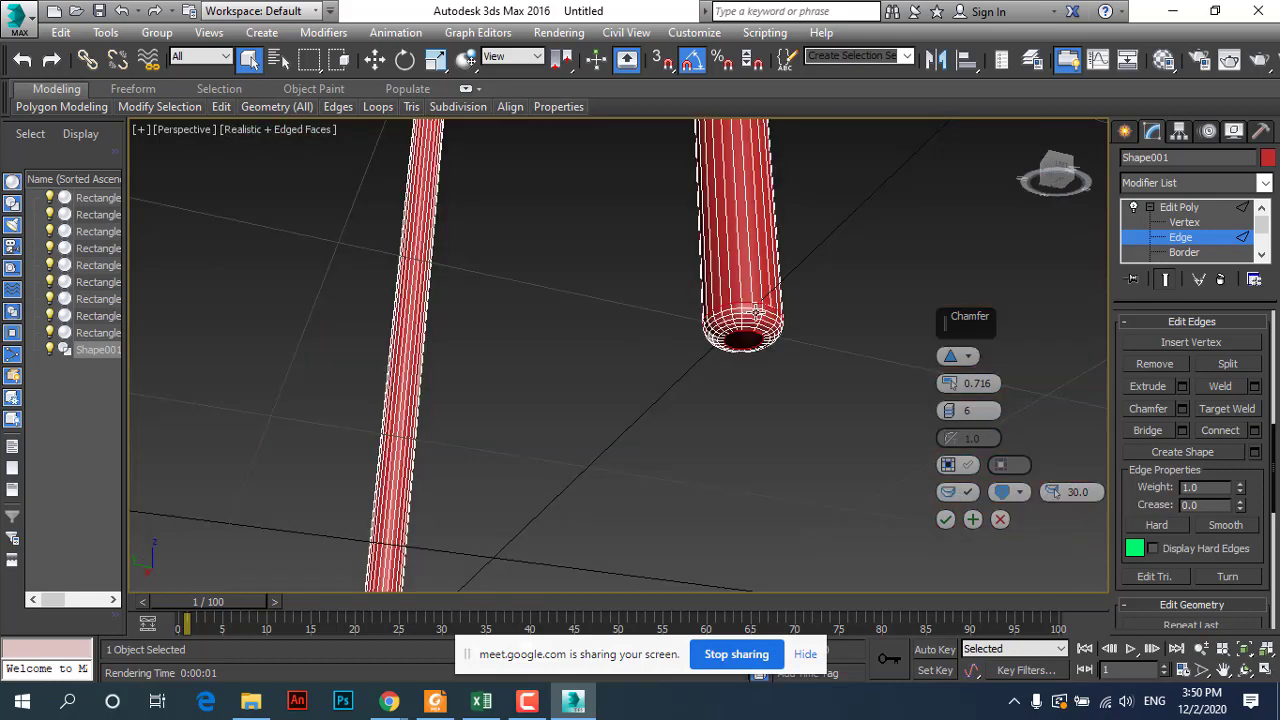
scroll(1064, 315, down, 2)
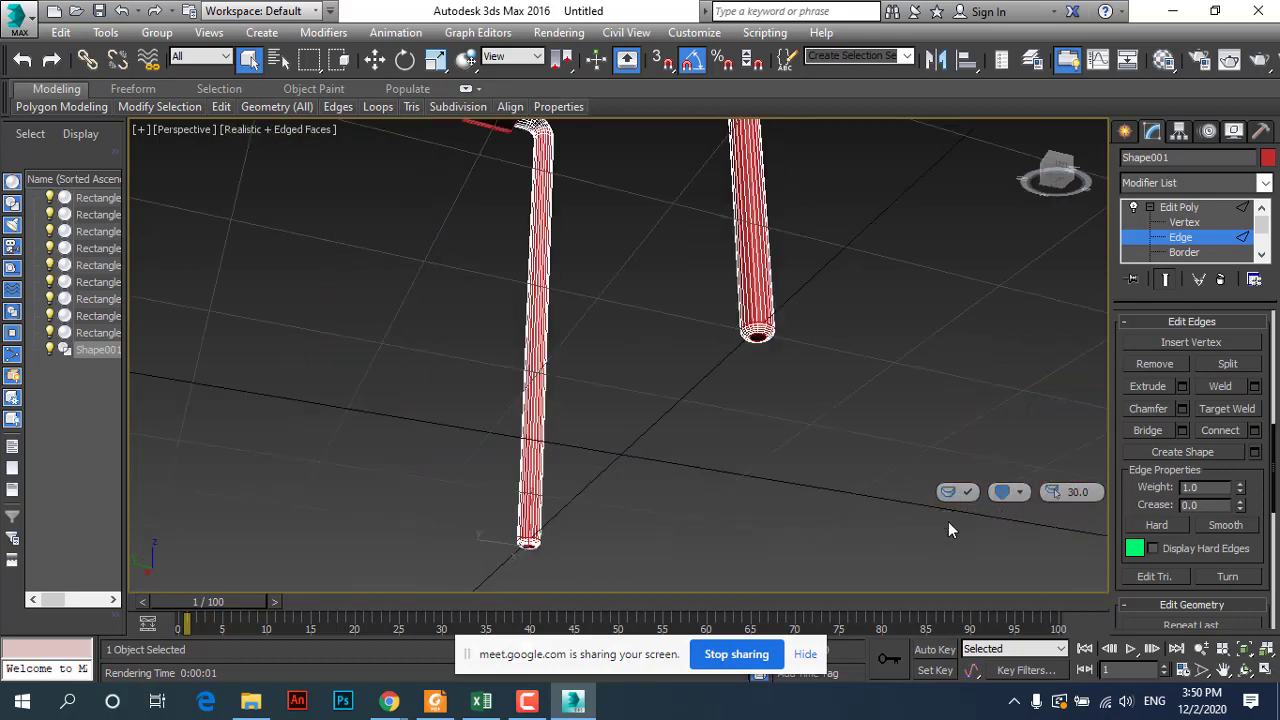
click(948, 521)
Step: Leave Edge level, deselect the leg and orbit to view the whole chair
key(2)
click(872, 374)
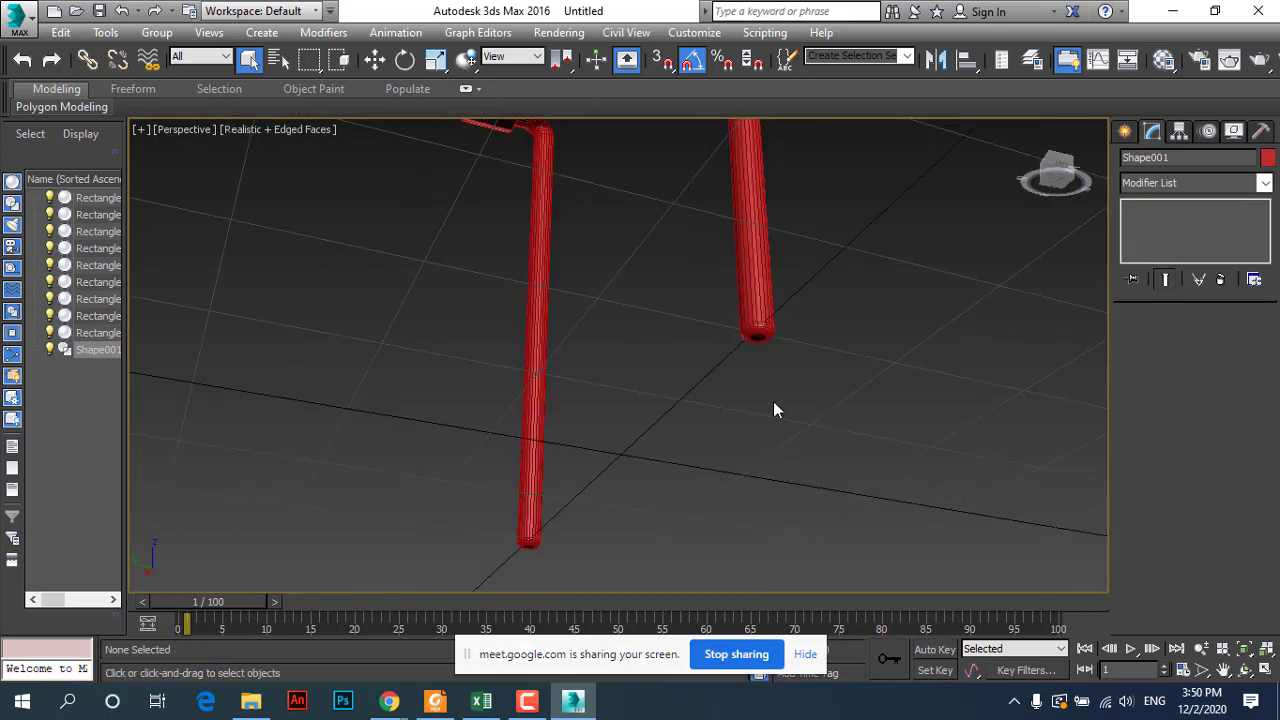
scroll(760, 410, down, 3)
mouse_move(678, 330)
alt+middle_down()
mouse_move(600, 428)
mouse_move(483, 490)
alt+middle_up()
alt+middle_drag(534, 417, 533, 314)
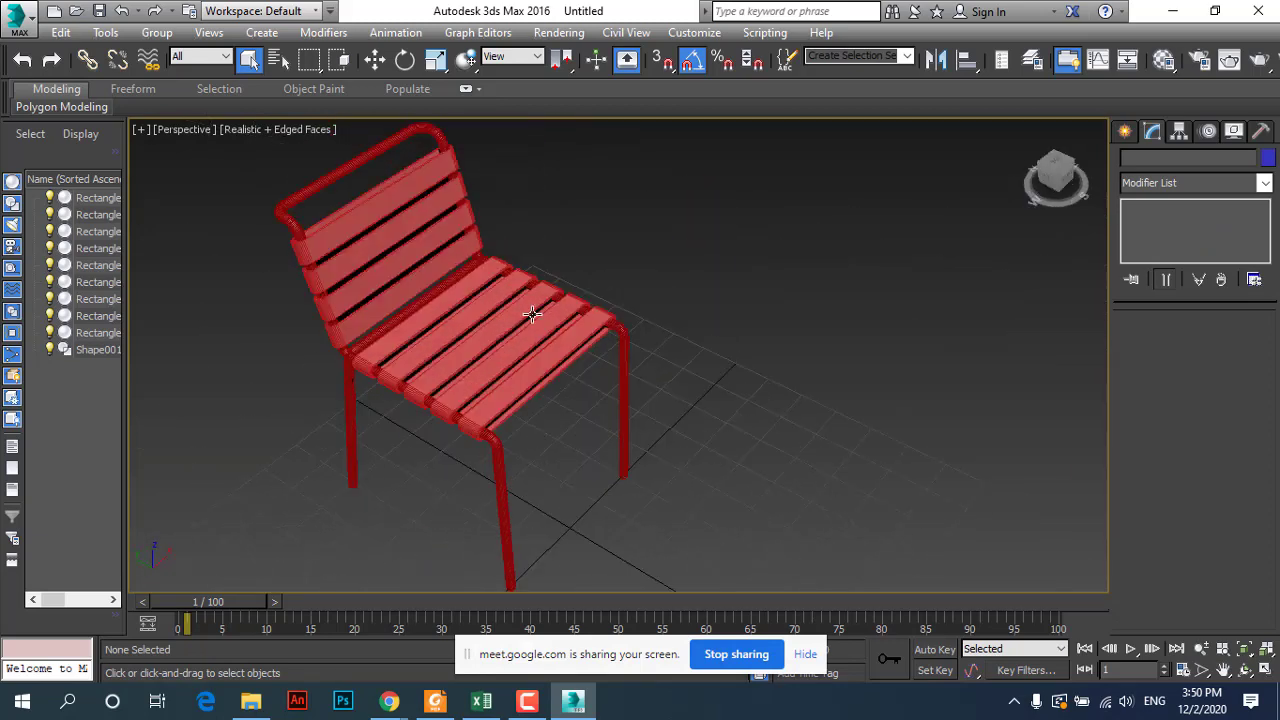
Step: Turn off Edged Faces shading and review the chair from a slightly different angle
click(311, 131)
click(366, 214)
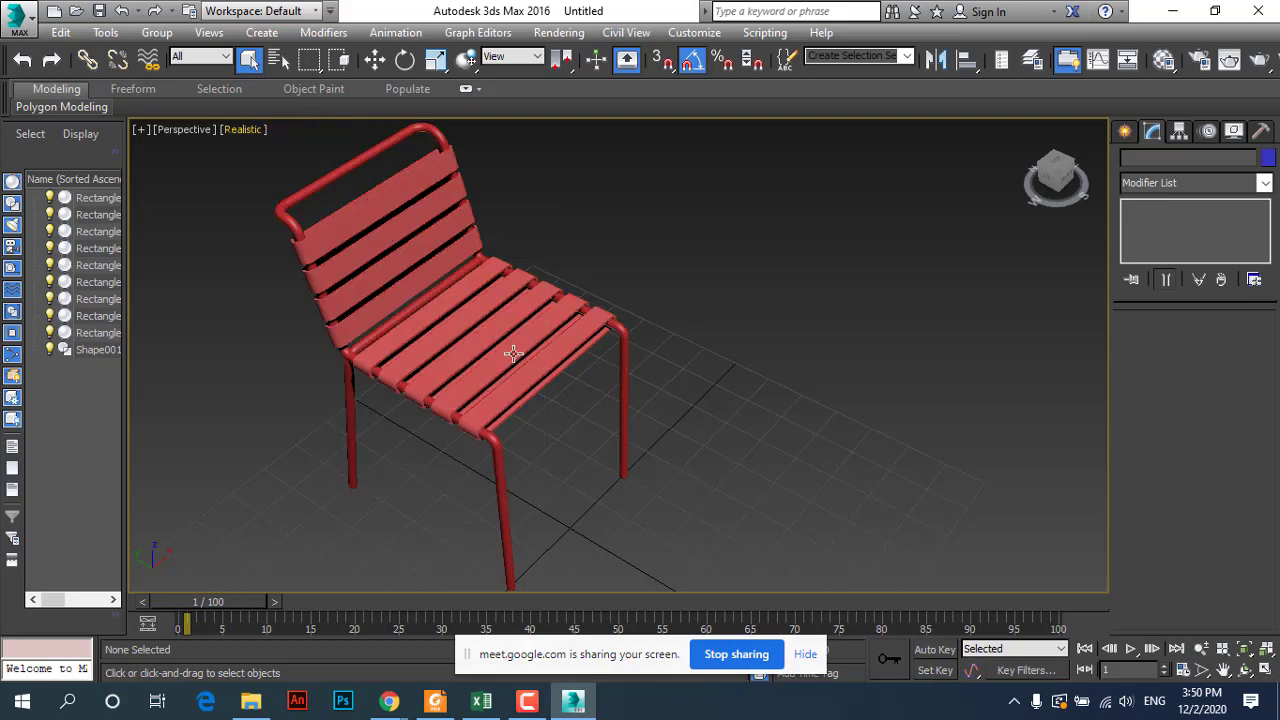
alt+middle_drag(514, 354, 460, 376)
scroll(460, 376, down, 2)
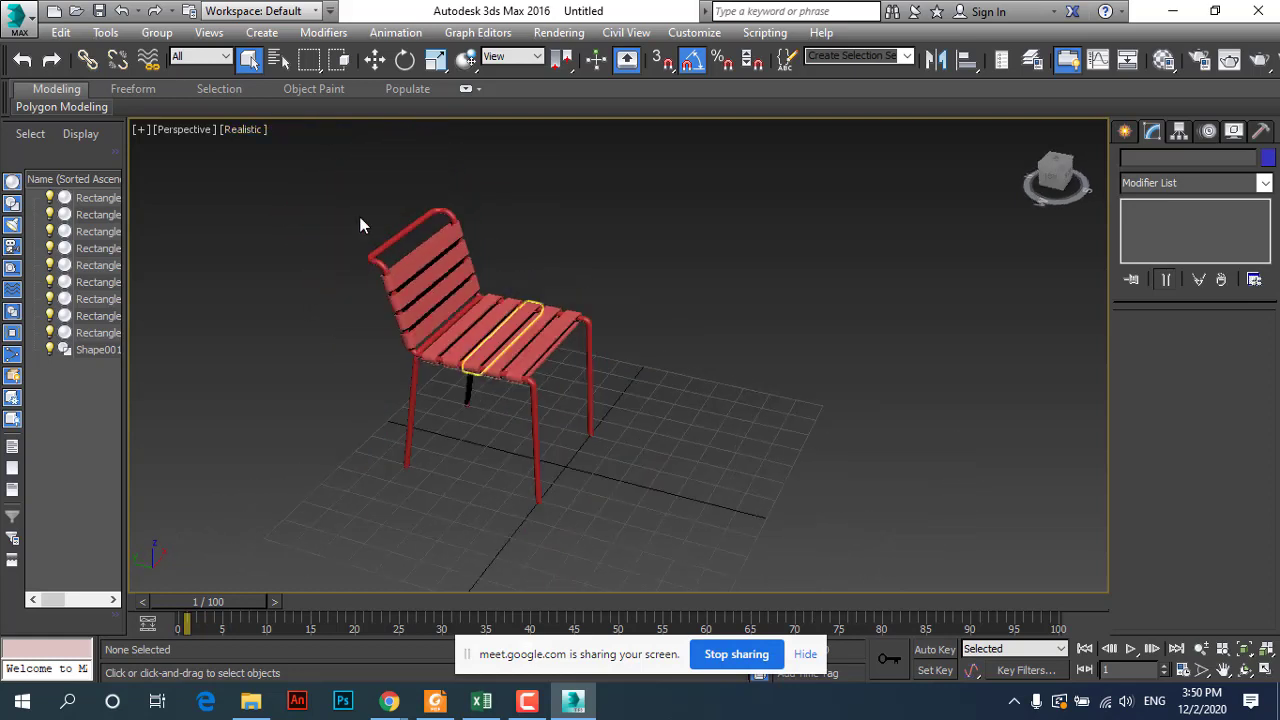
mouse_move(349, 202)
mouse_down()
mouse_move(646, 490)
mouse_move(669, 529)
mouse_up()
click(1047, 545)
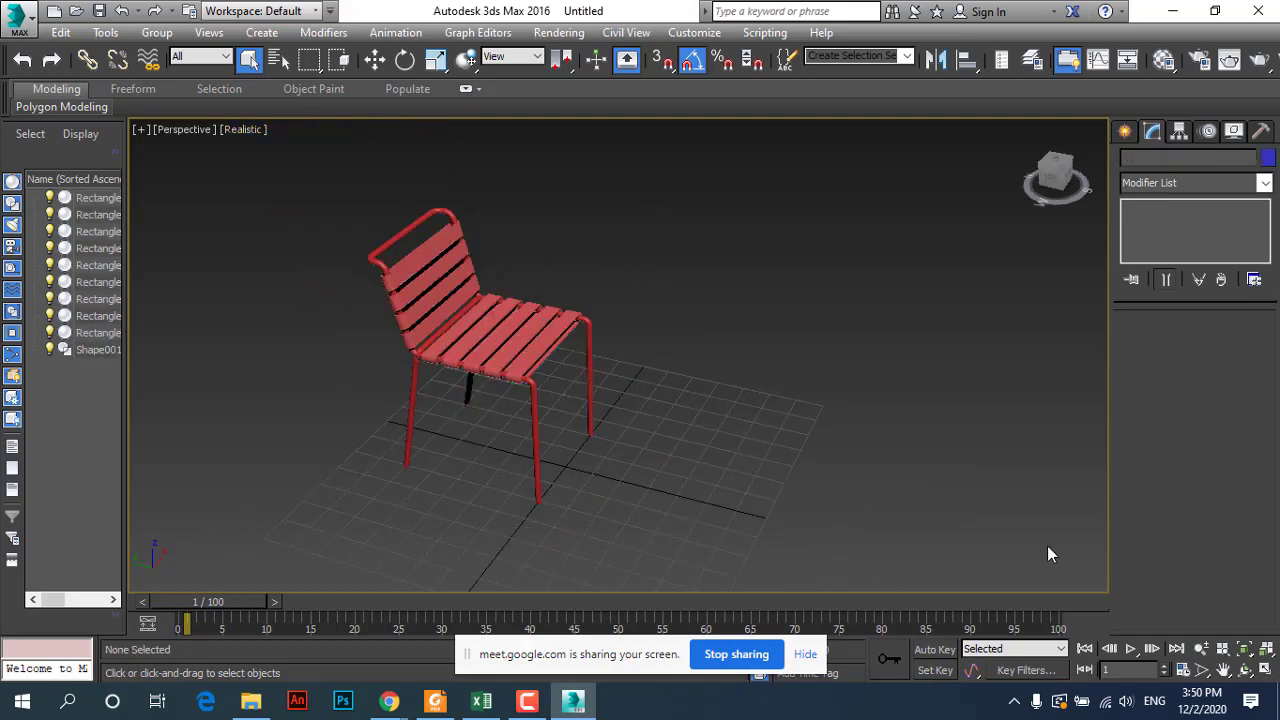
Step: Scroll the lab PDF to step 26 and mark the word 'Shape'
click(435, 701)
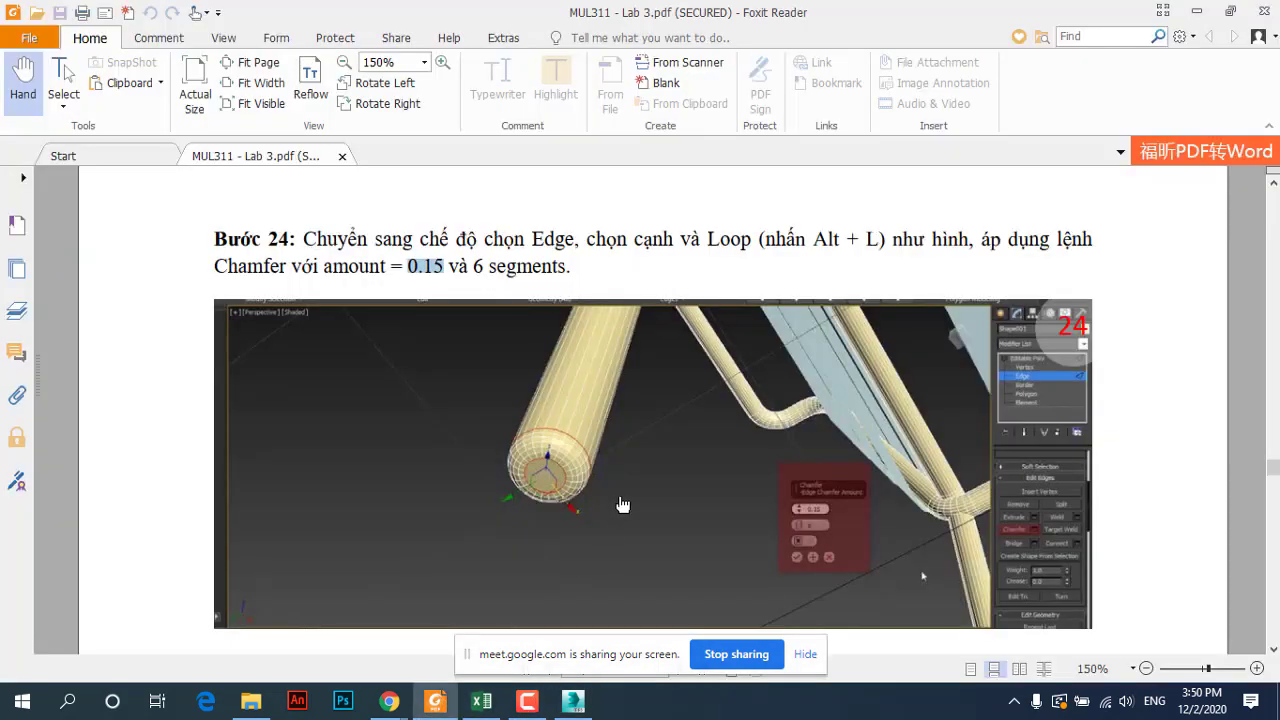
scroll(651, 478, down, 5)
scroll(651, 478, down, 5)
scroll(651, 478, down, 5)
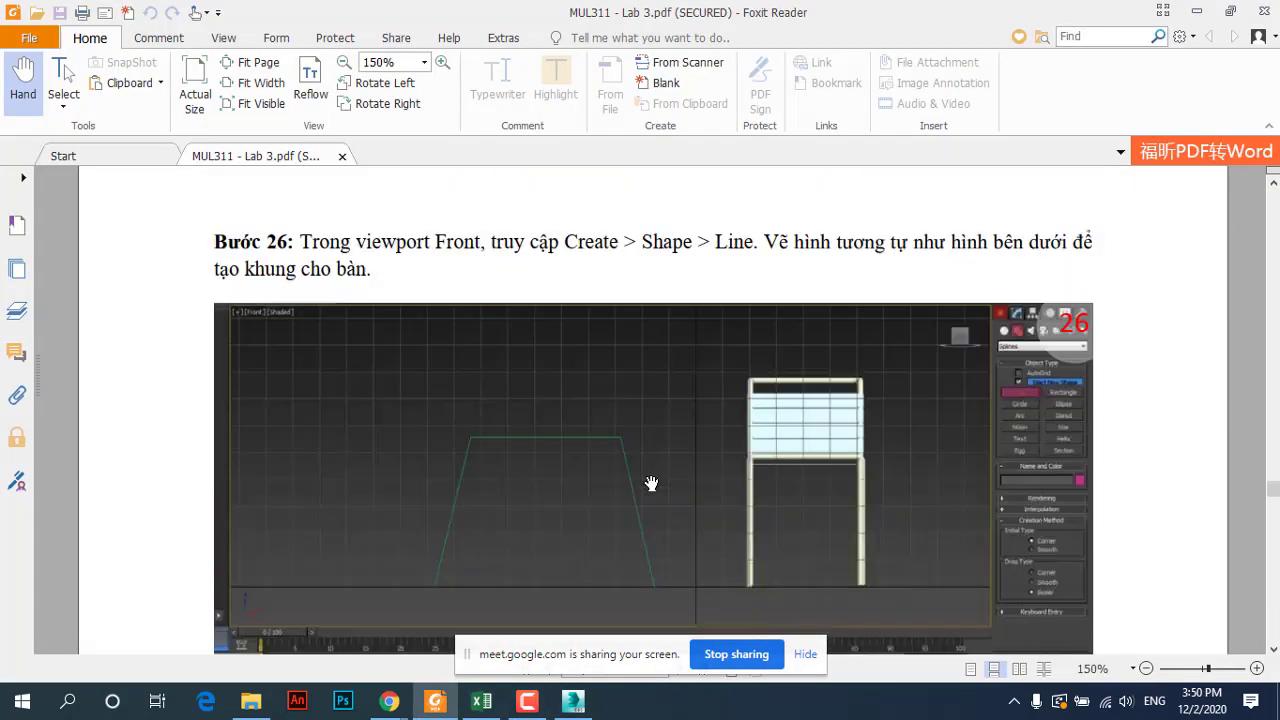
scroll(651, 483, down, 5)
scroll(651, 483, down, 5)
scroll(651, 483, up, 5)
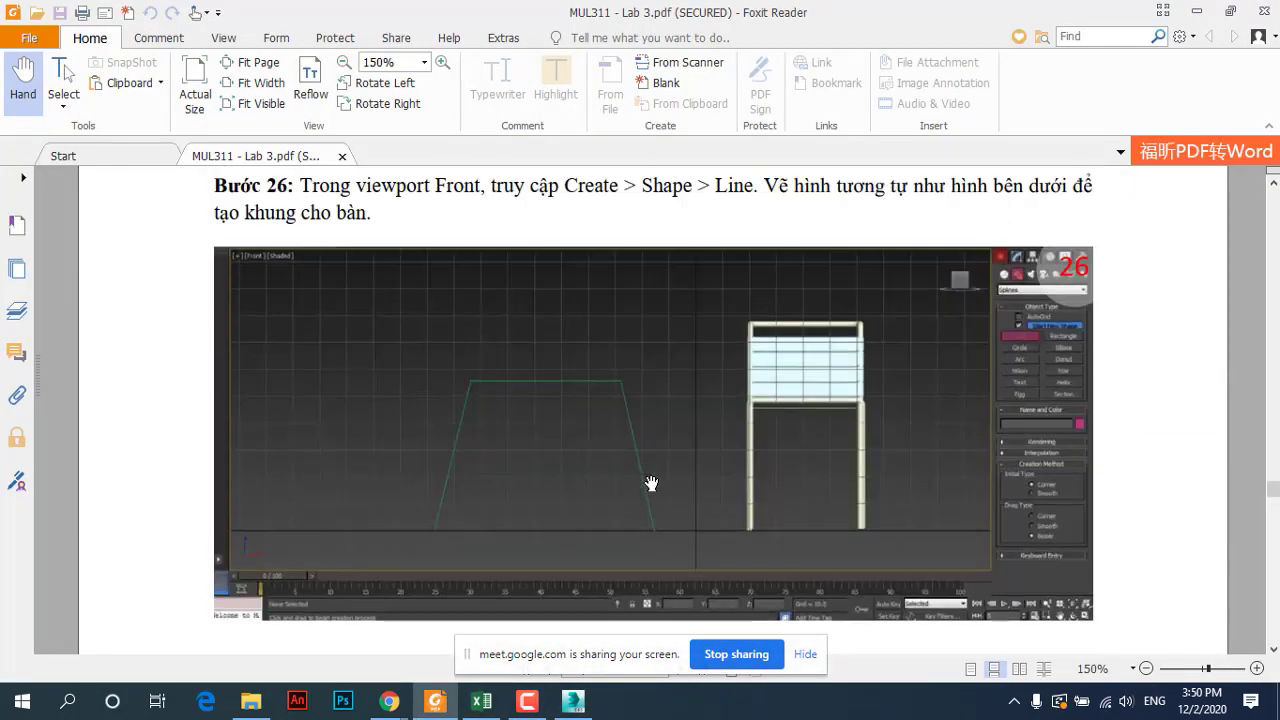
scroll(651, 480, up, 3)
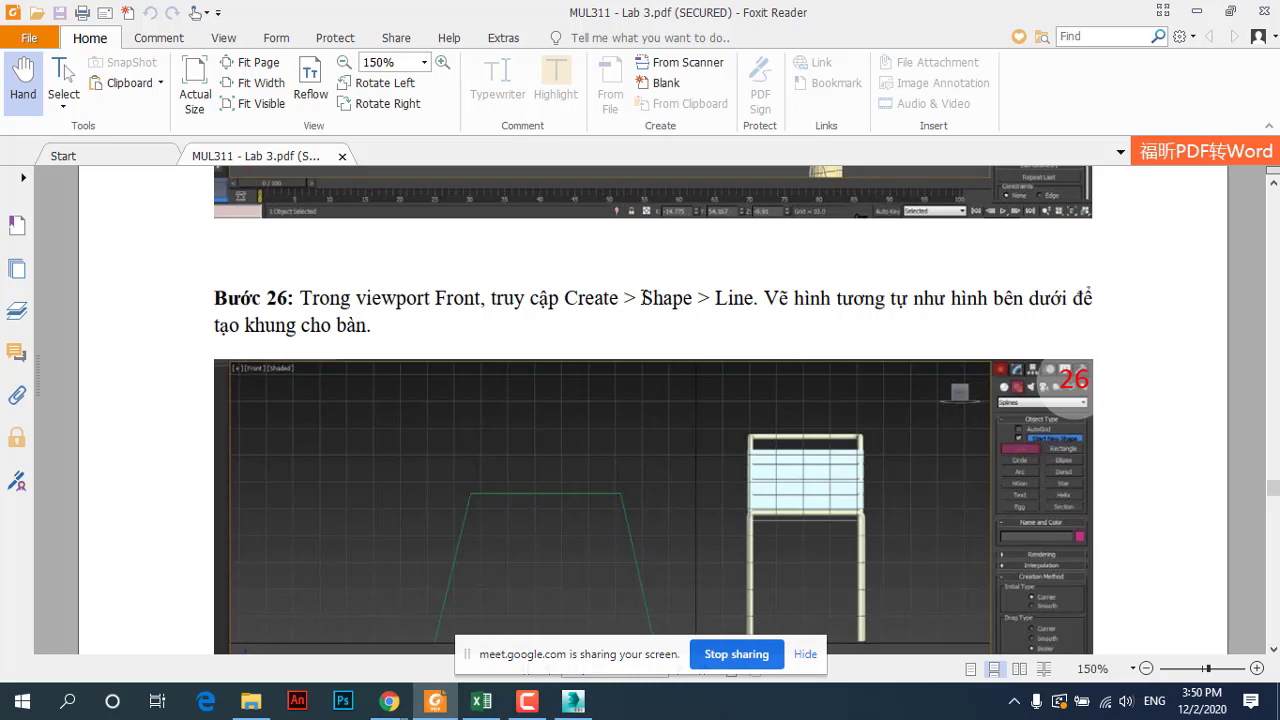
double_click(687, 298)
Step: Go back to 3ds Max and change the viewport layout
scroll(527, 451, down, 1)
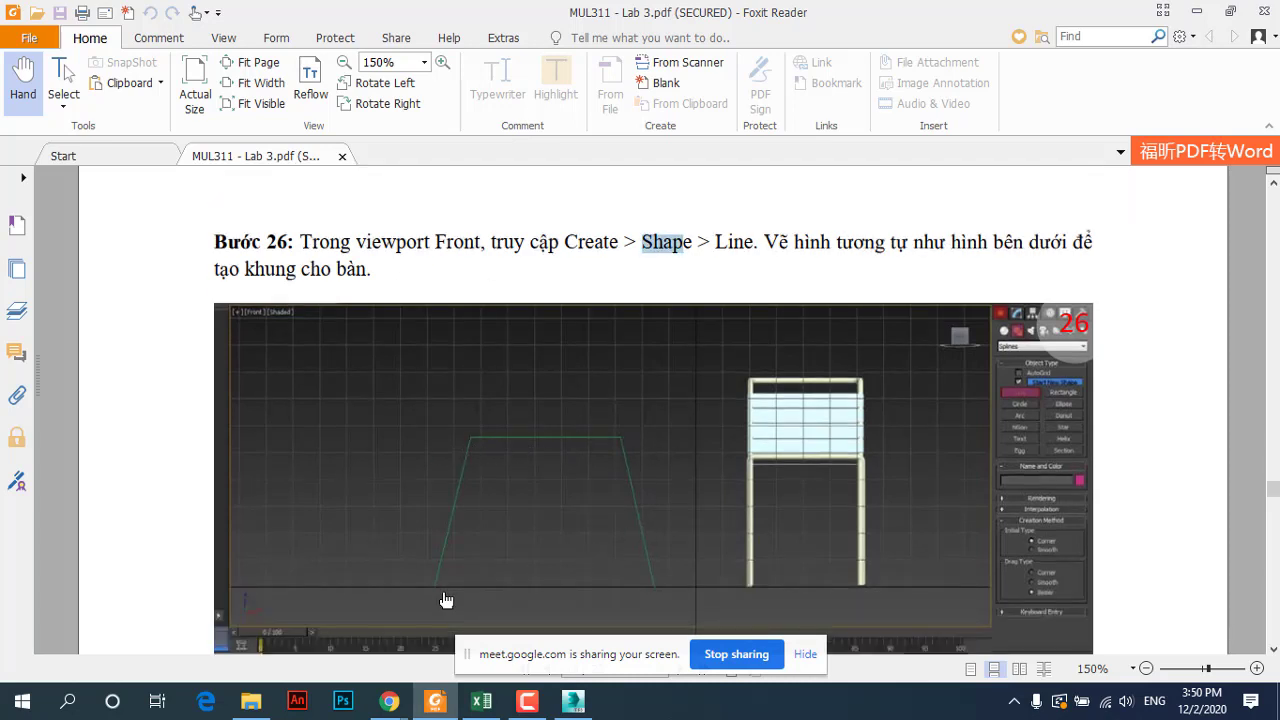
click(573, 701)
click(1266, 669)
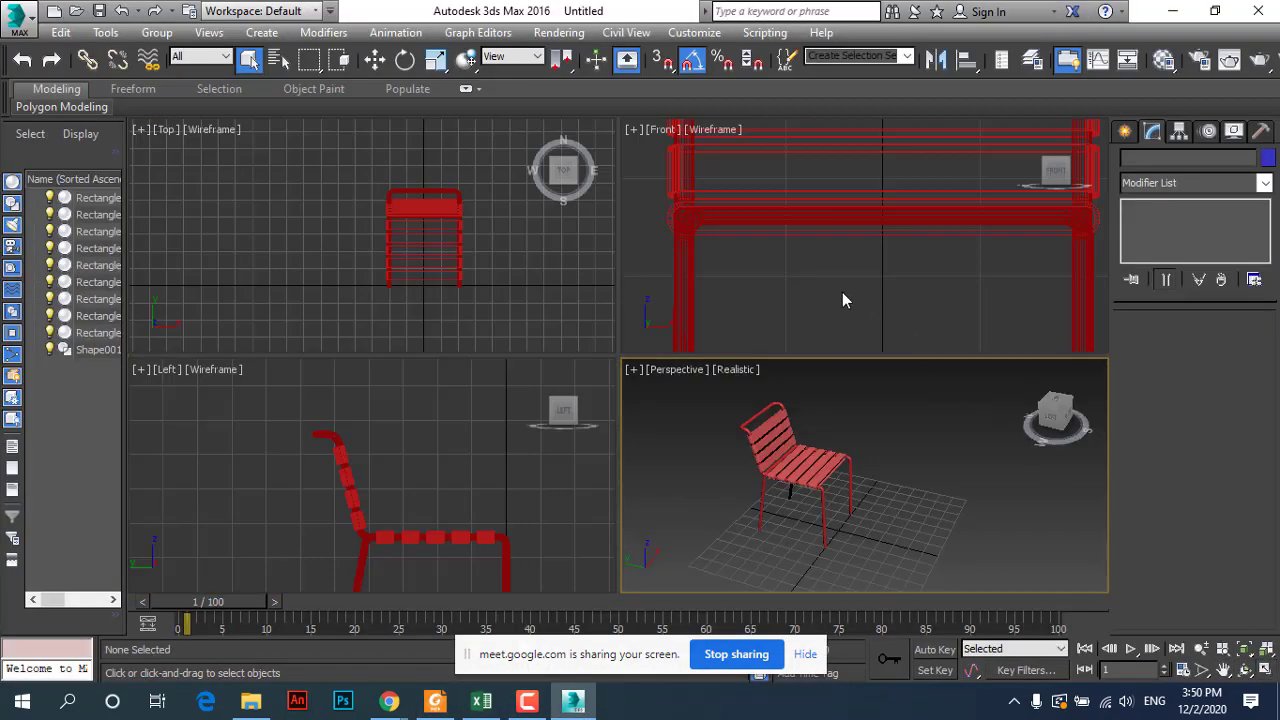
Step: Maximize the Front viewport and pan to leave room left of the chair
click(842, 291)
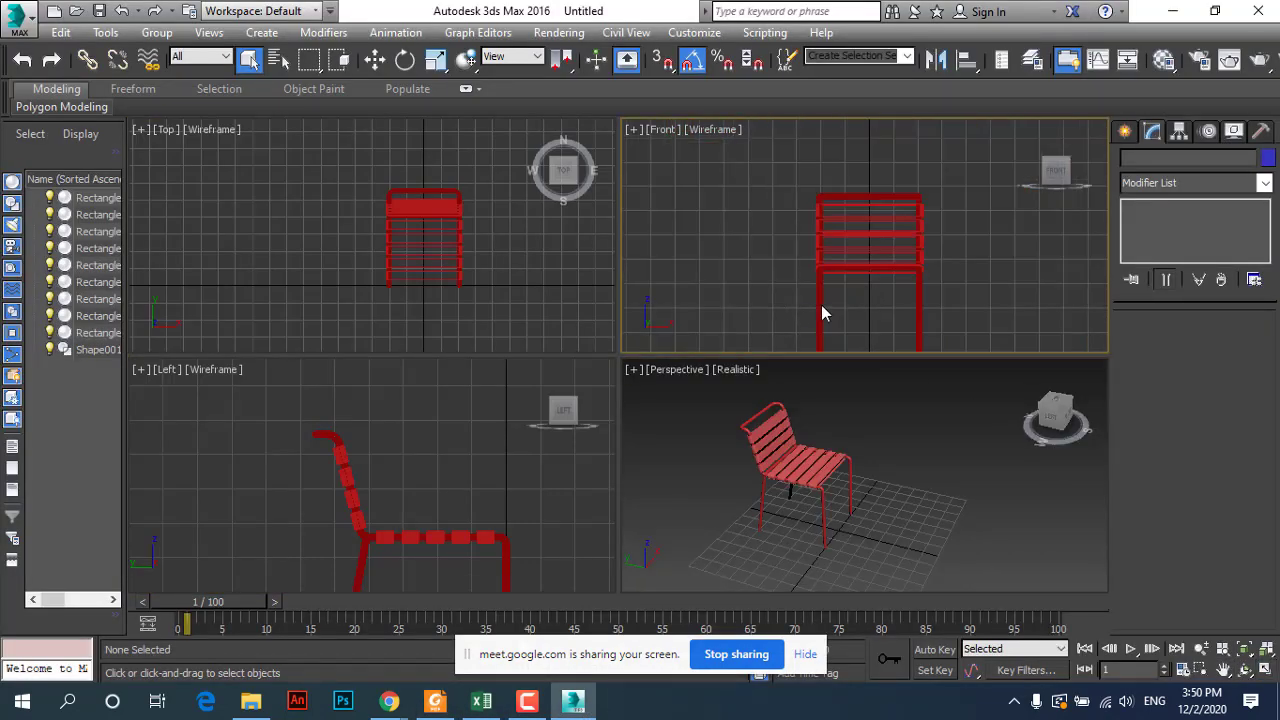
click(1244, 649)
click(1222, 669)
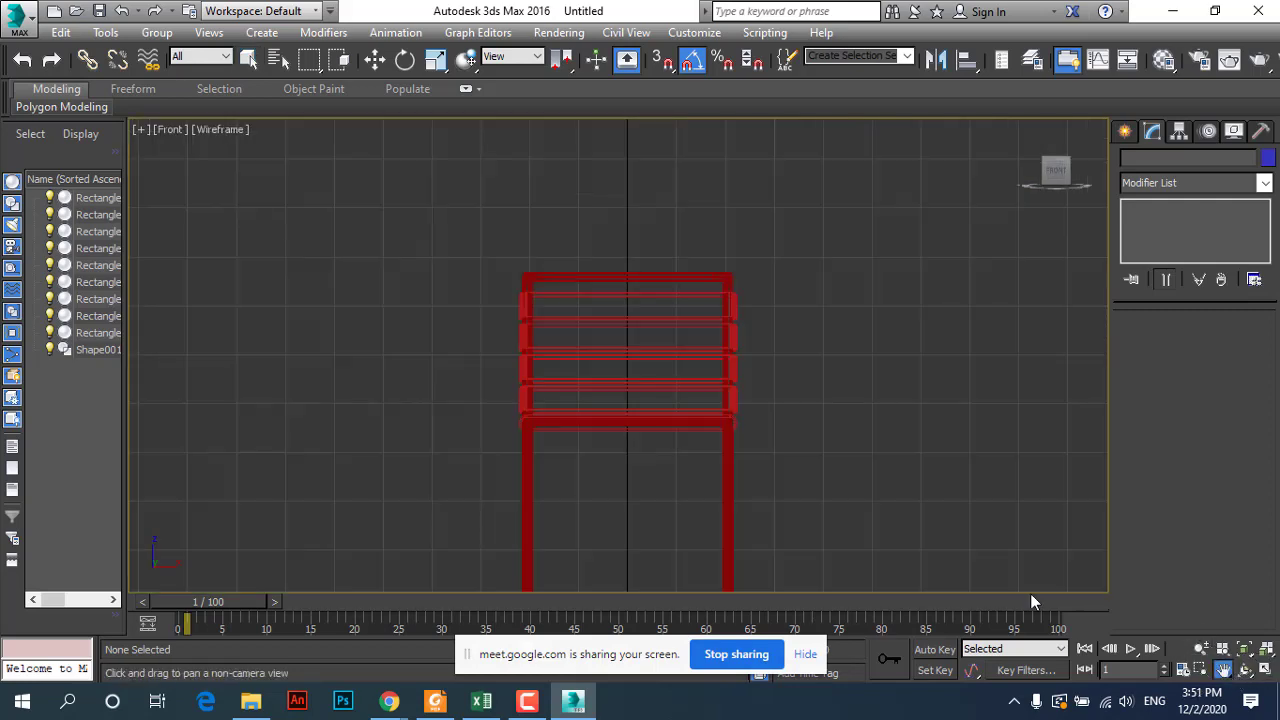
mouse_move(780, 460)
mouse_down()
mouse_move(855, 364)
mouse_move(894, 363)
mouse_move(898, 350)
mouse_up()
click(374, 59)
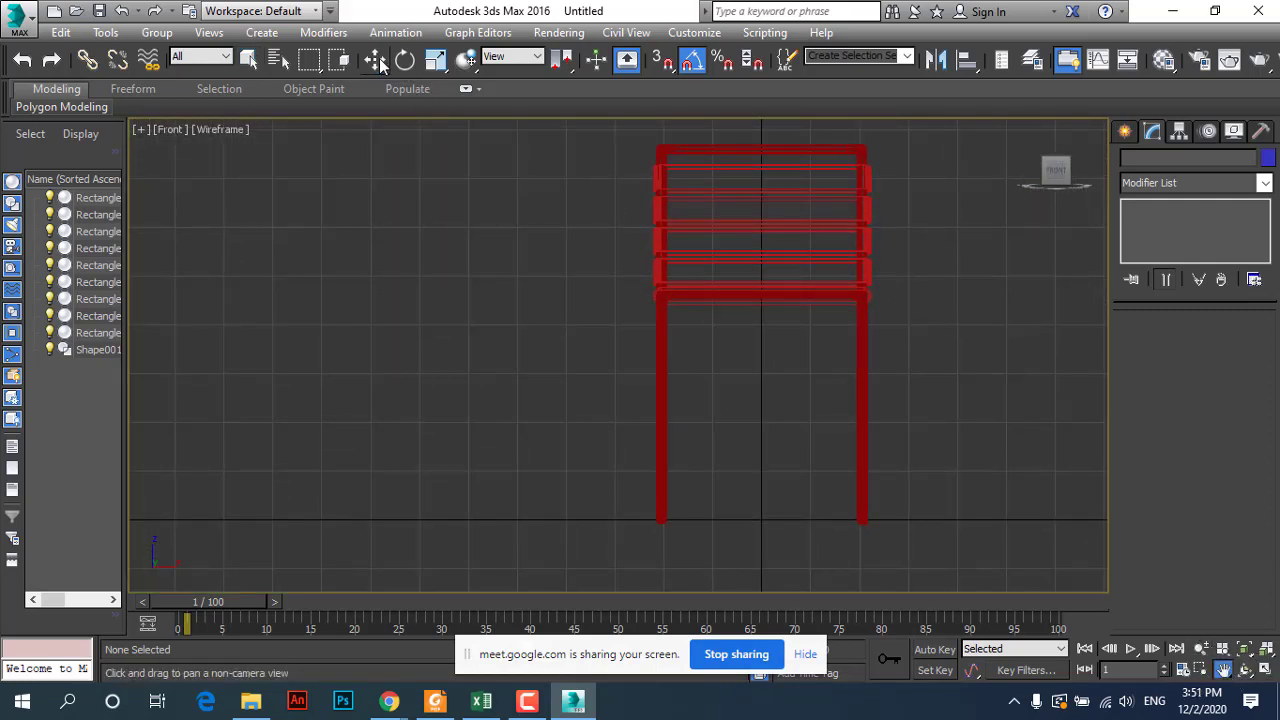
Step: Draw a four-point open trapezoid Line as the table frame beside the chair
click(1124, 132)
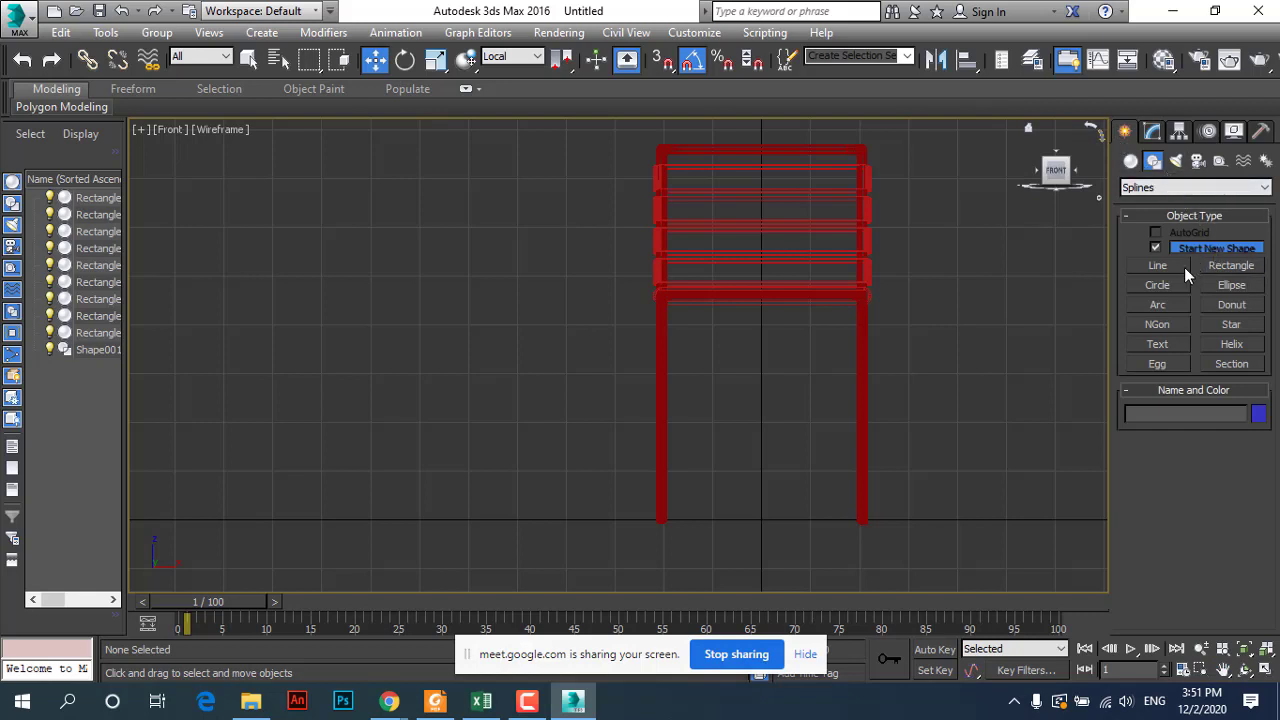
click(1183, 267)
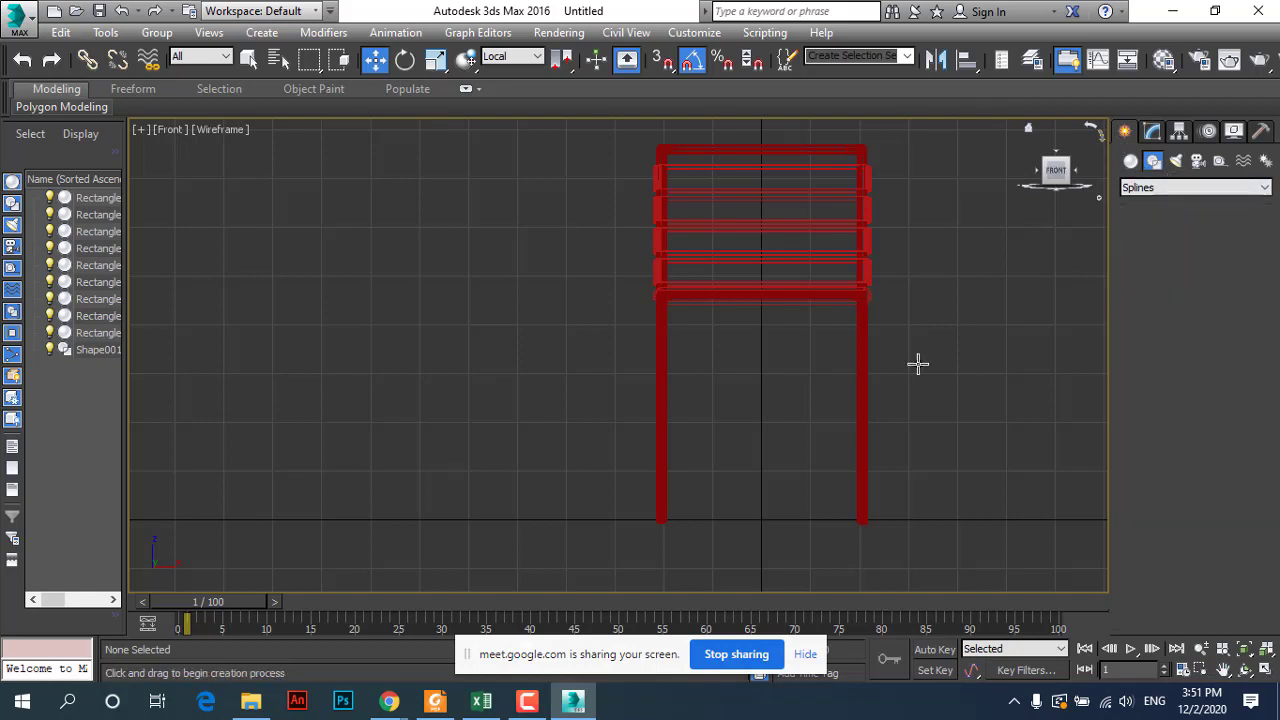
click(181, 522)
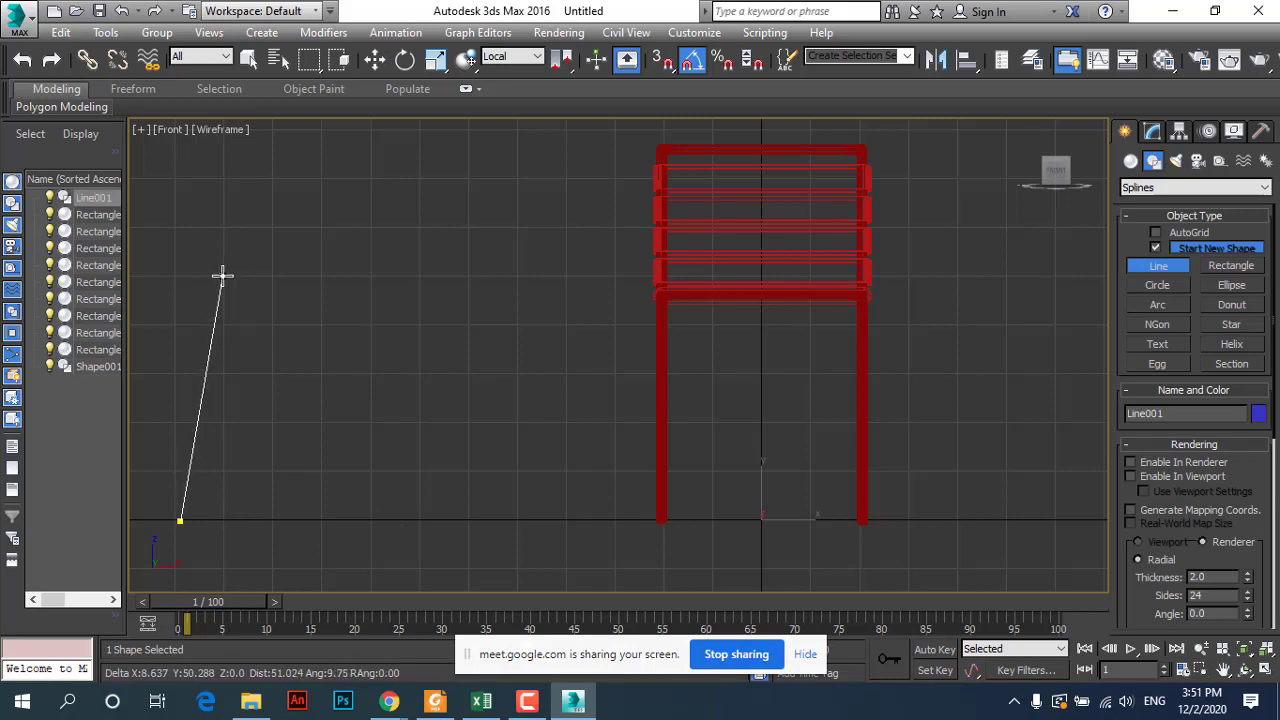
click(222, 275)
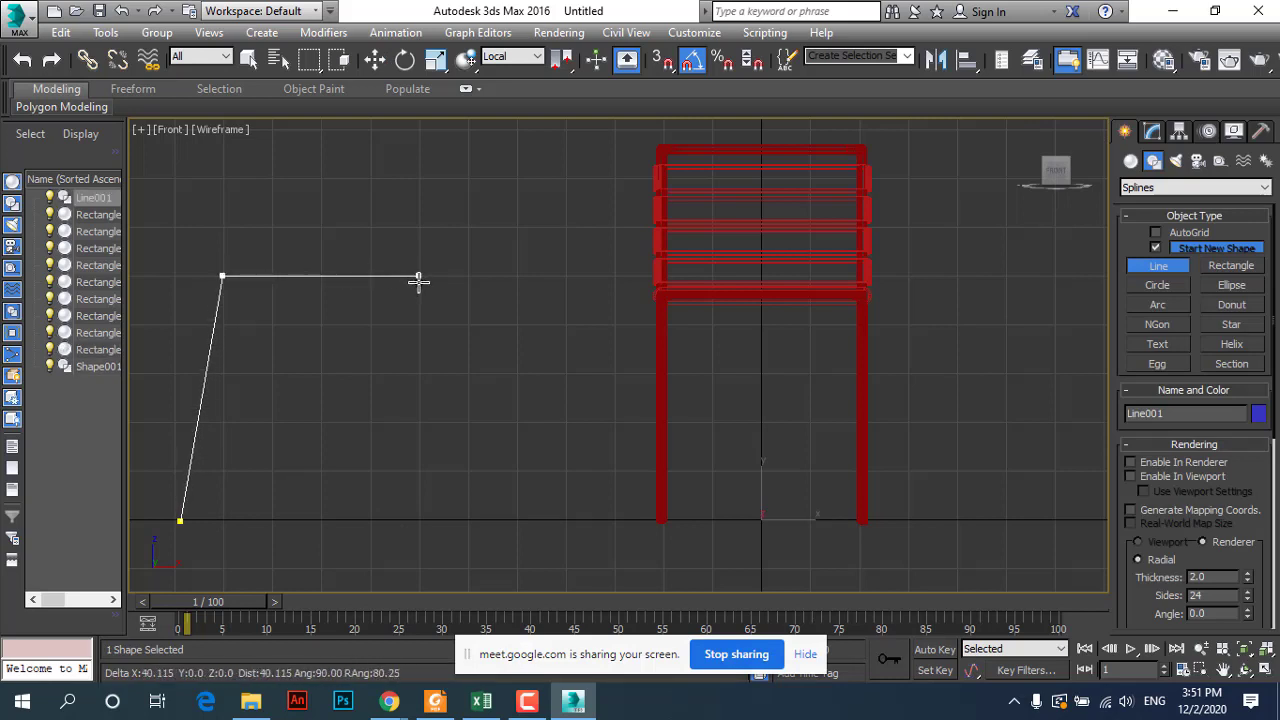
click(418, 277)
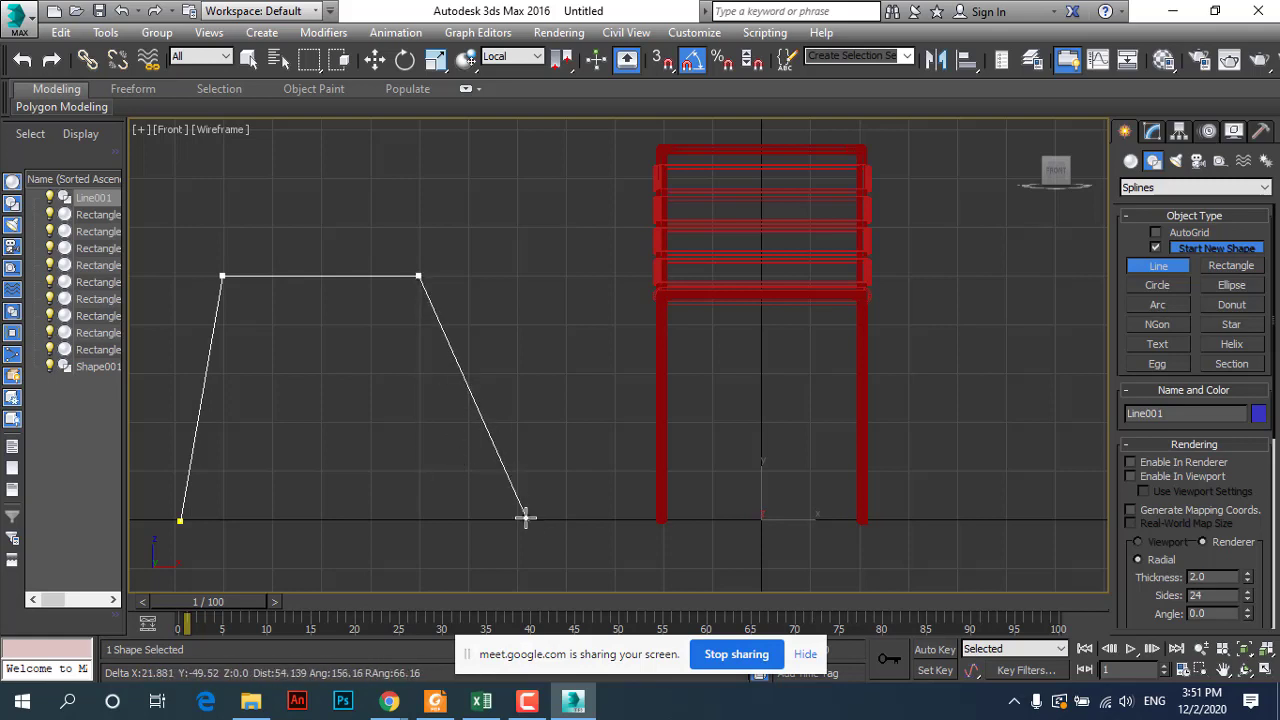
click(468, 518)
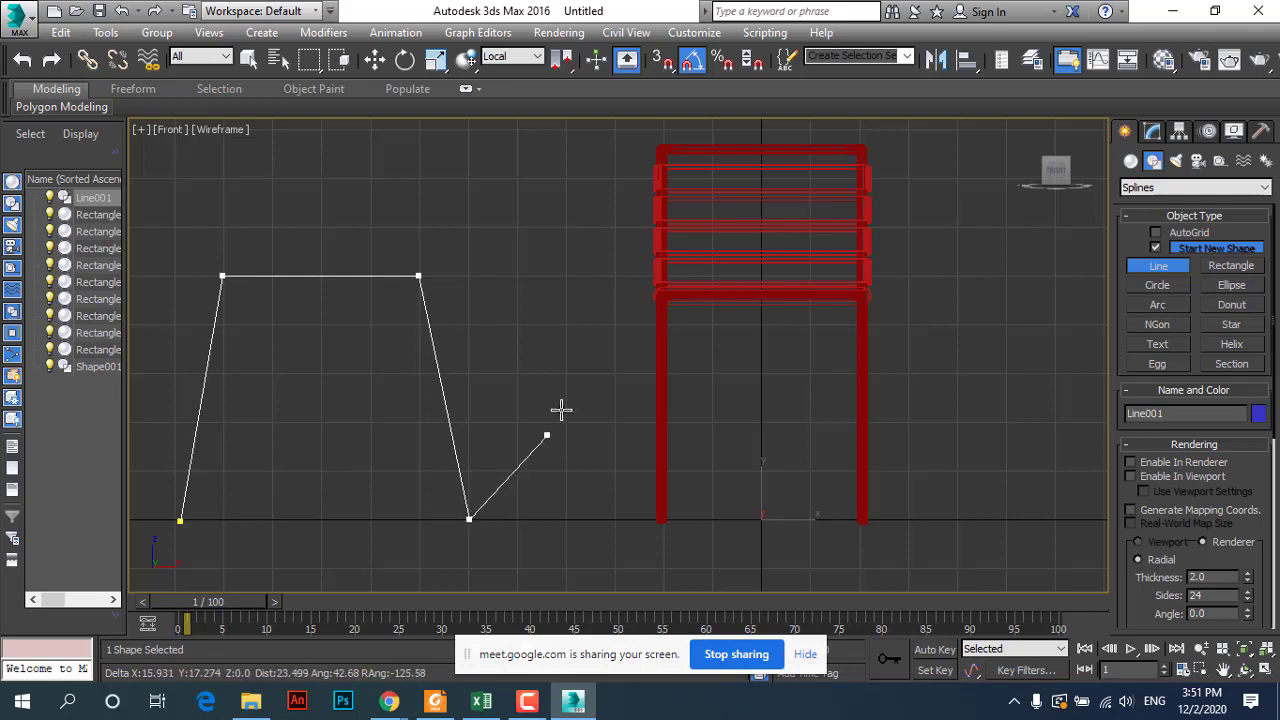
right_click(608, 368)
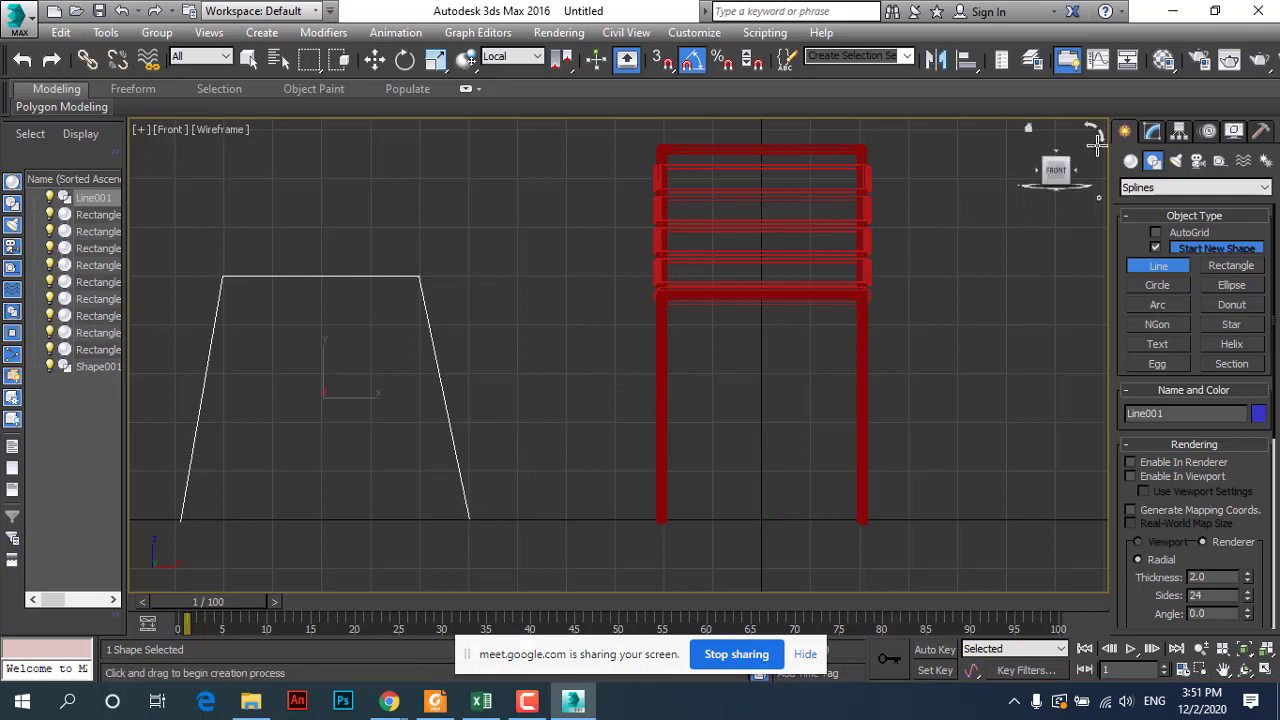
Step: Open Line001 in the Modify panel and return to four viewports with Left active
click(1152, 131)
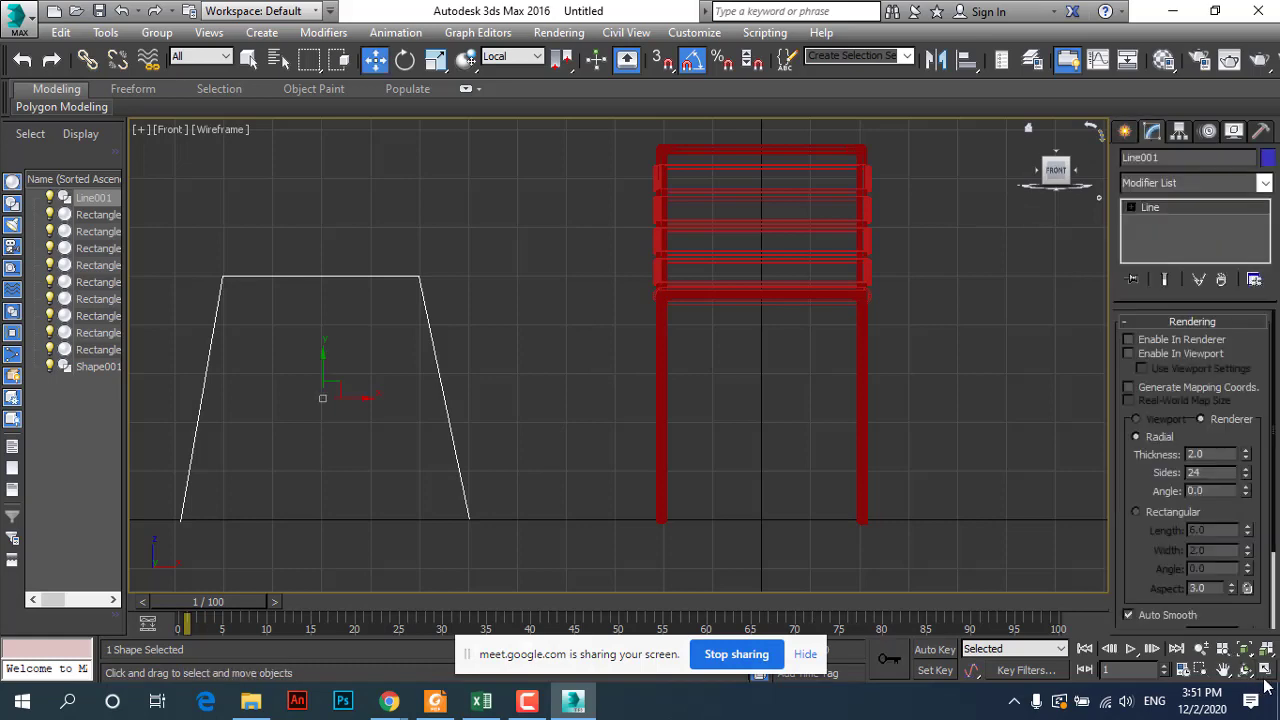
click(1260, 670)
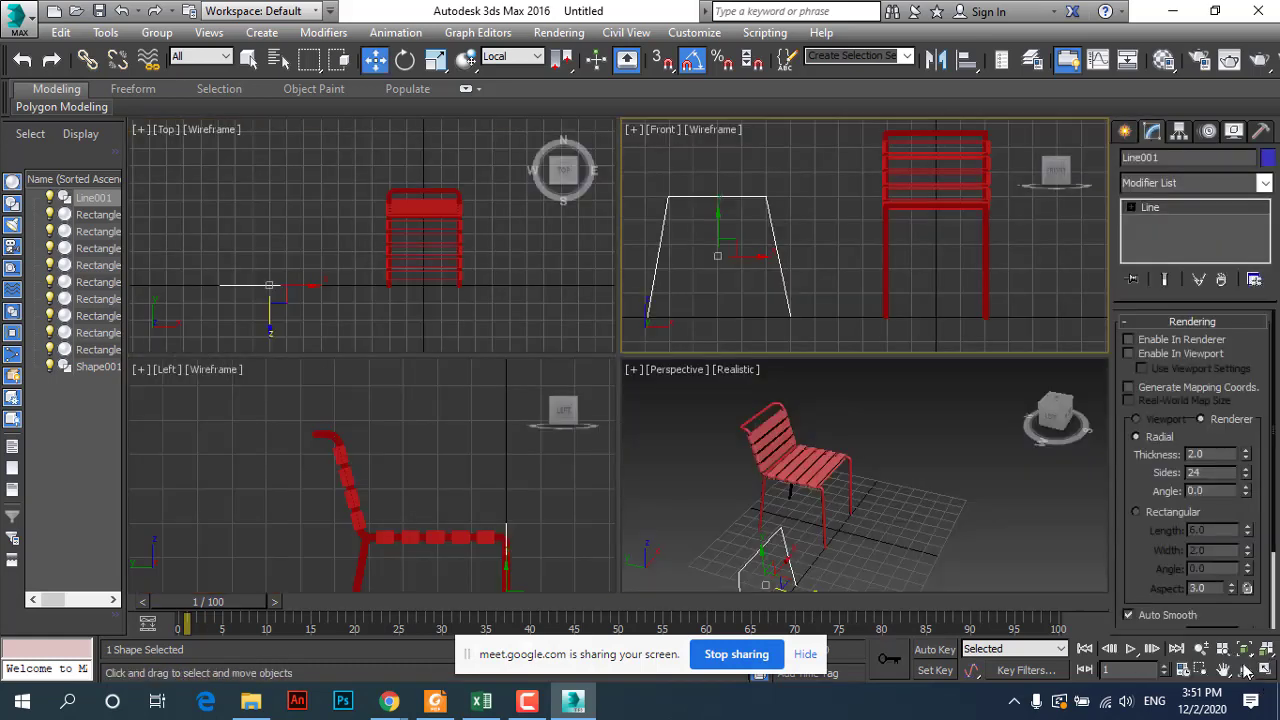
click(181, 411)
scroll(527, 446, down, 2)
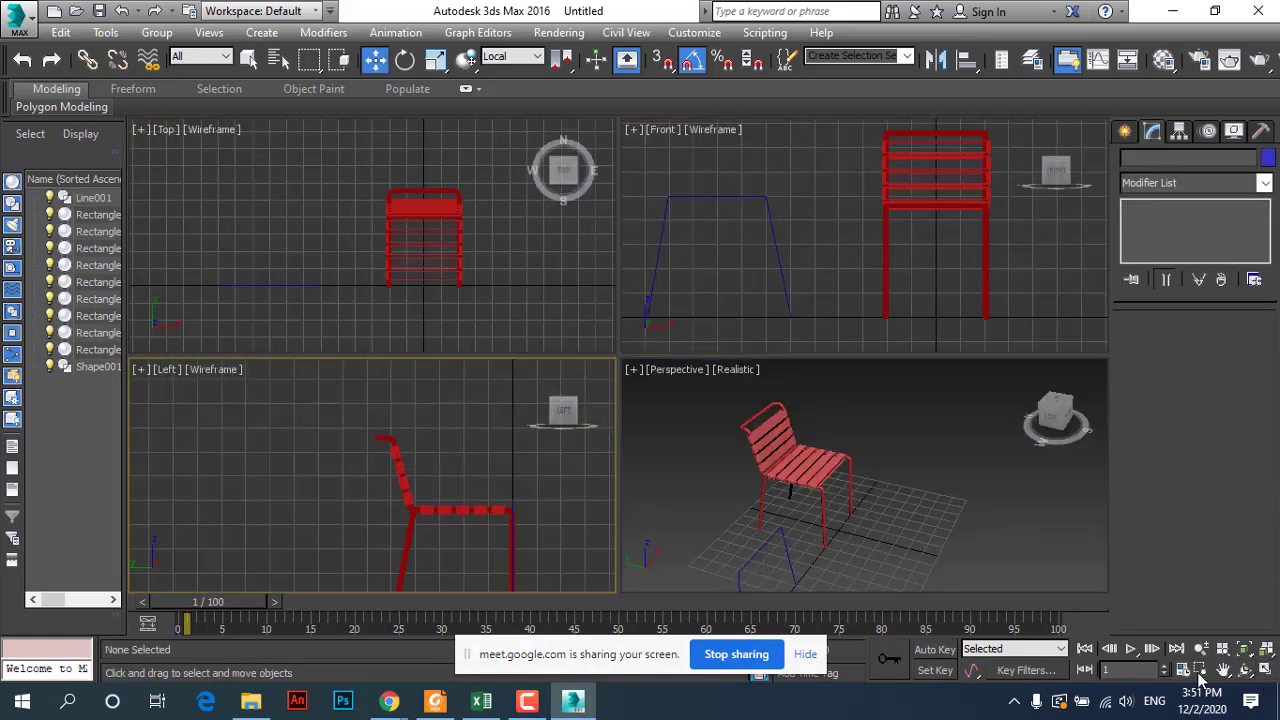
Step: Maximize the Left view and move Line001 to the right, clear of the chair
click(1260, 670)
scroll(302, 431, down, 3)
scroll(683, 498, up, 3)
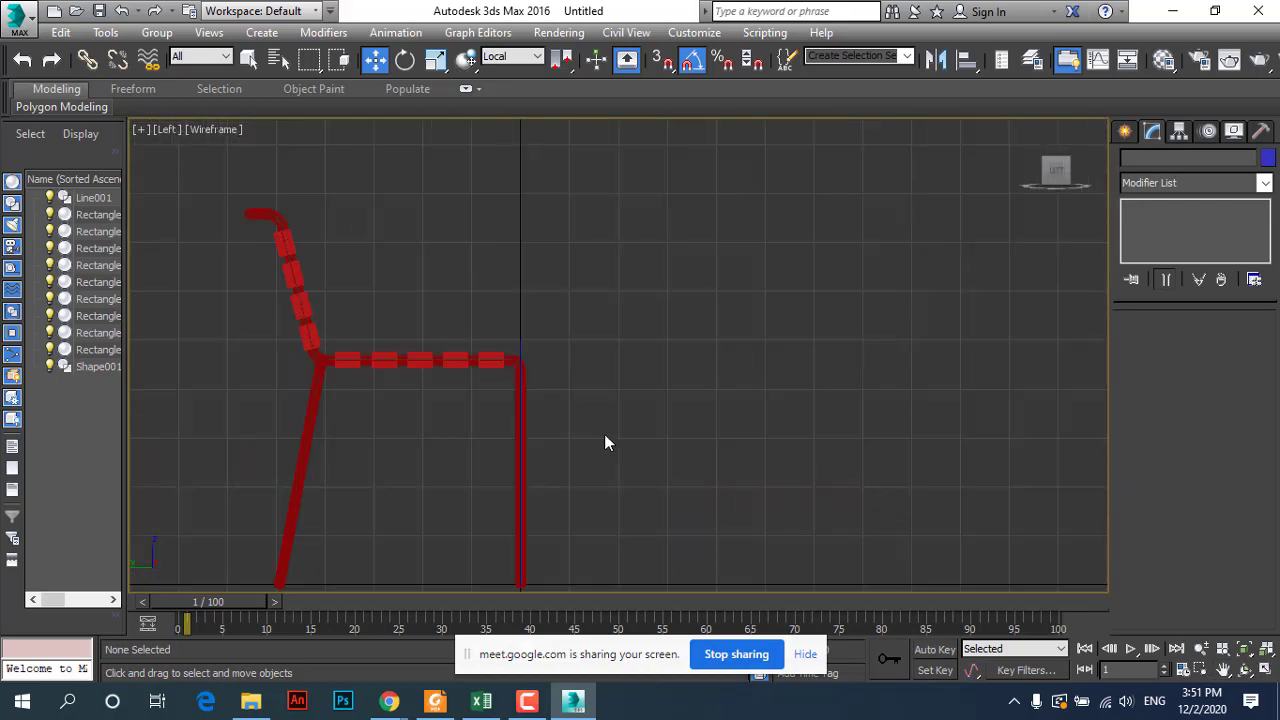
click(522, 352)
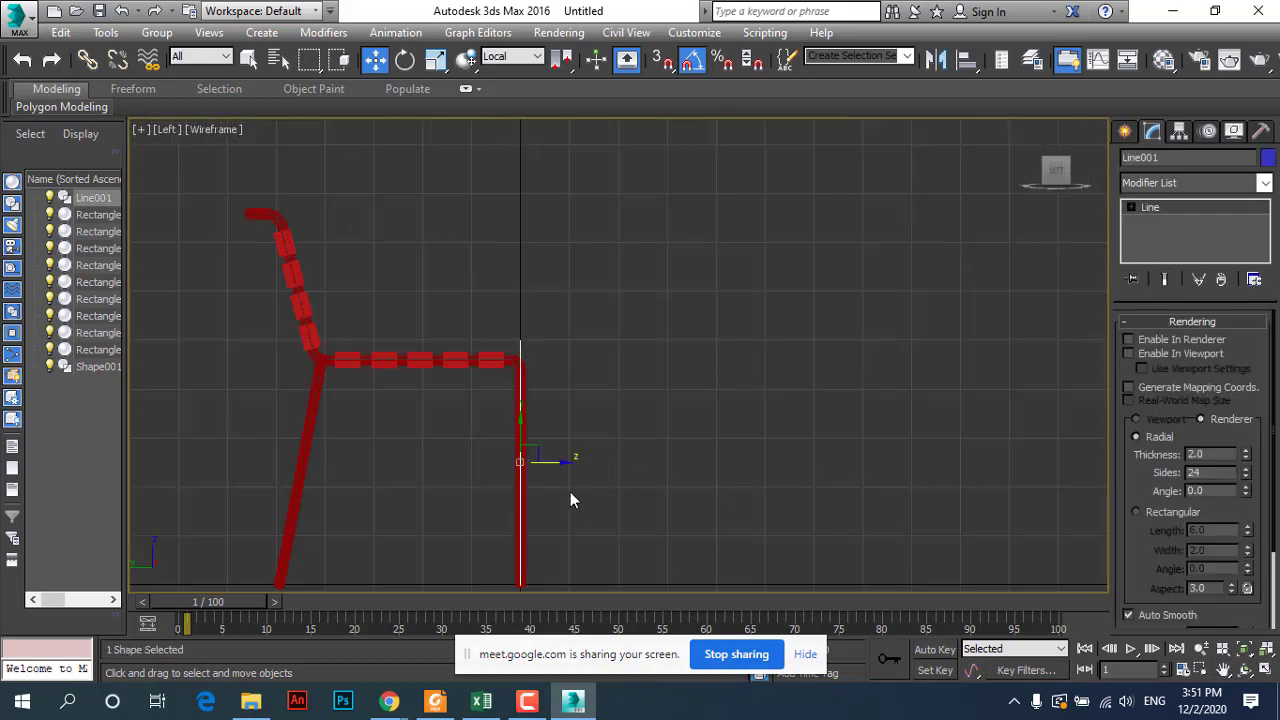
drag(564, 462, 726, 484)
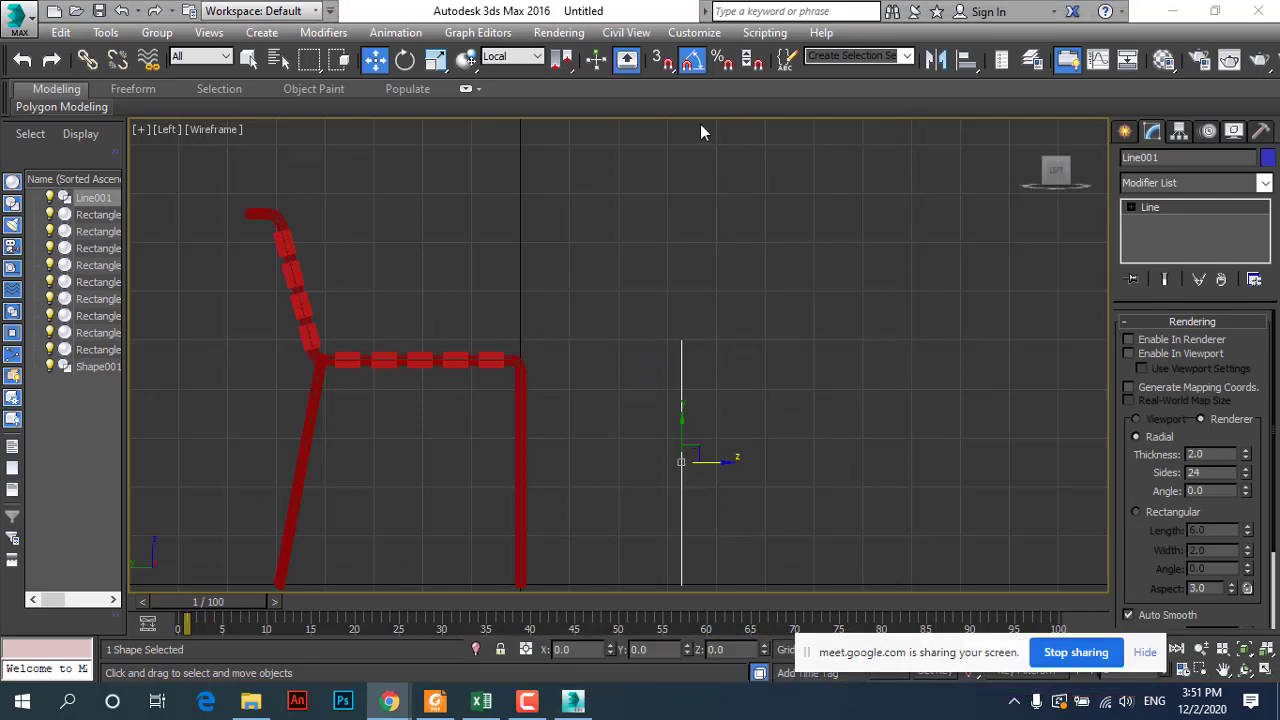
Step: Tilt the frame line about 10 degrees, set the reference system to View, and reopen the PDF
key(e)
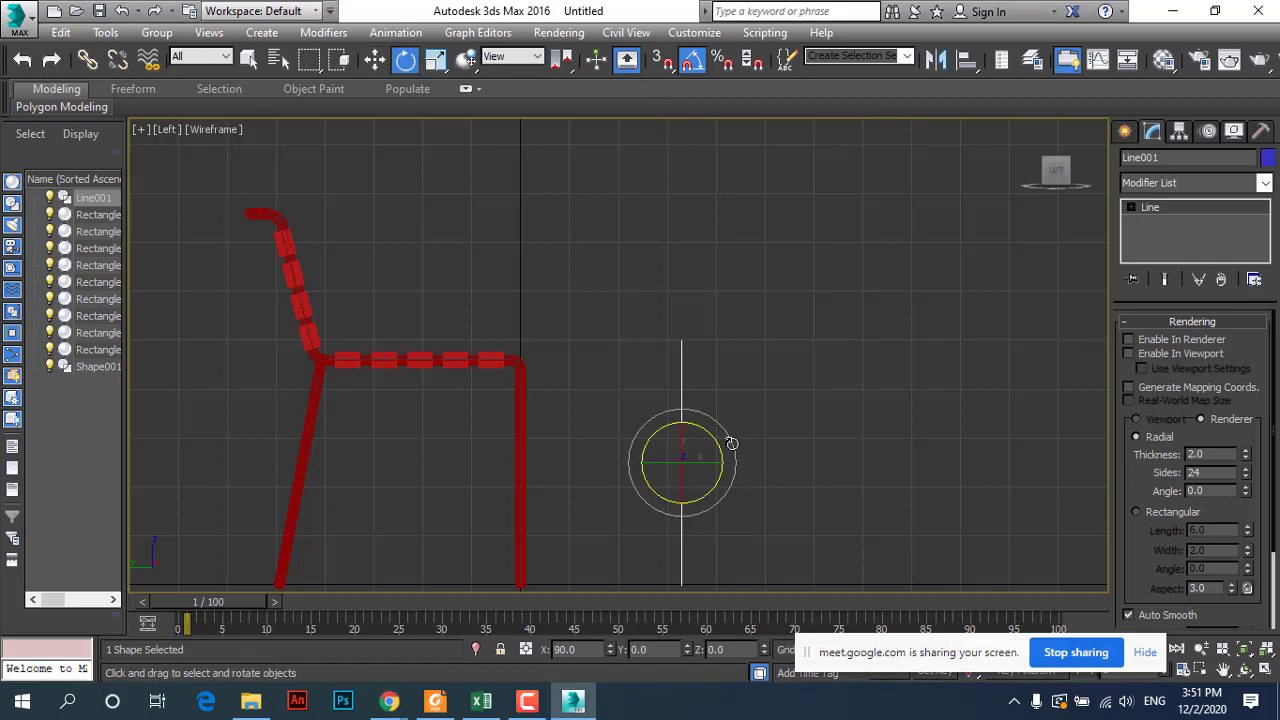
mouse_move(729, 435)
mouse_down()
mouse_move(729, 420)
mouse_move(754, 440)
mouse_move(743, 432)
mouse_up()
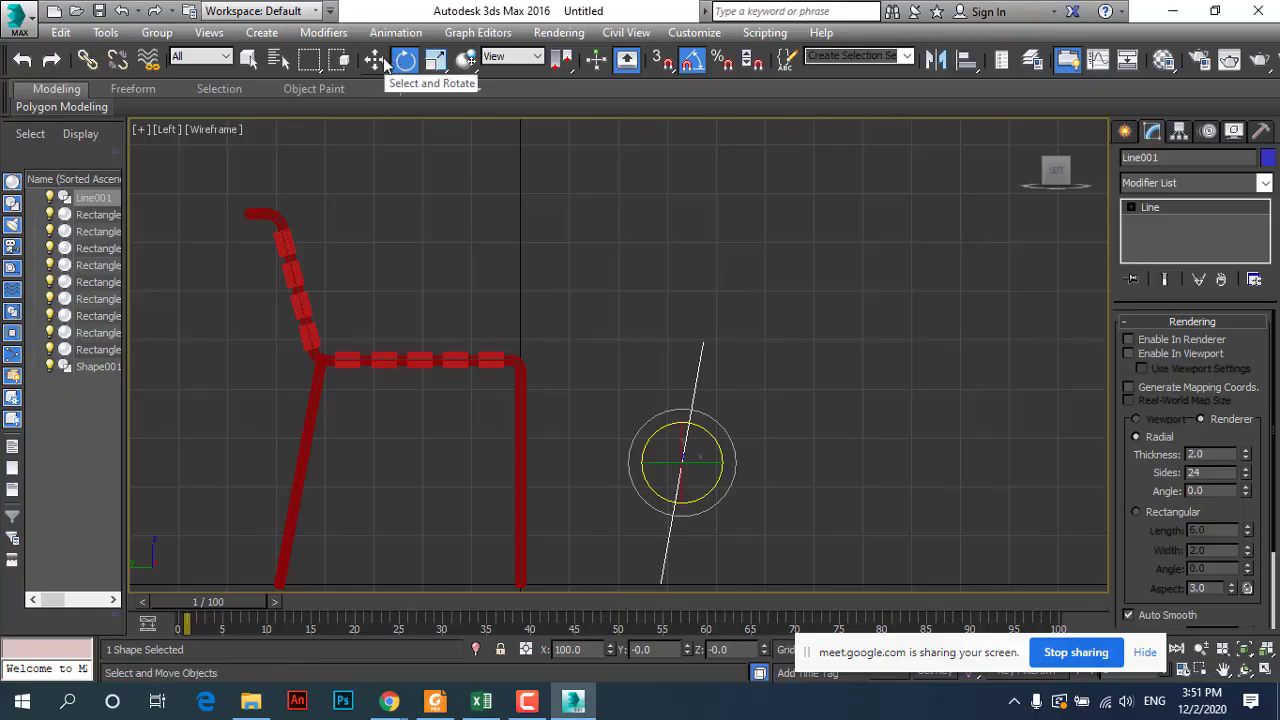
click(375, 62)
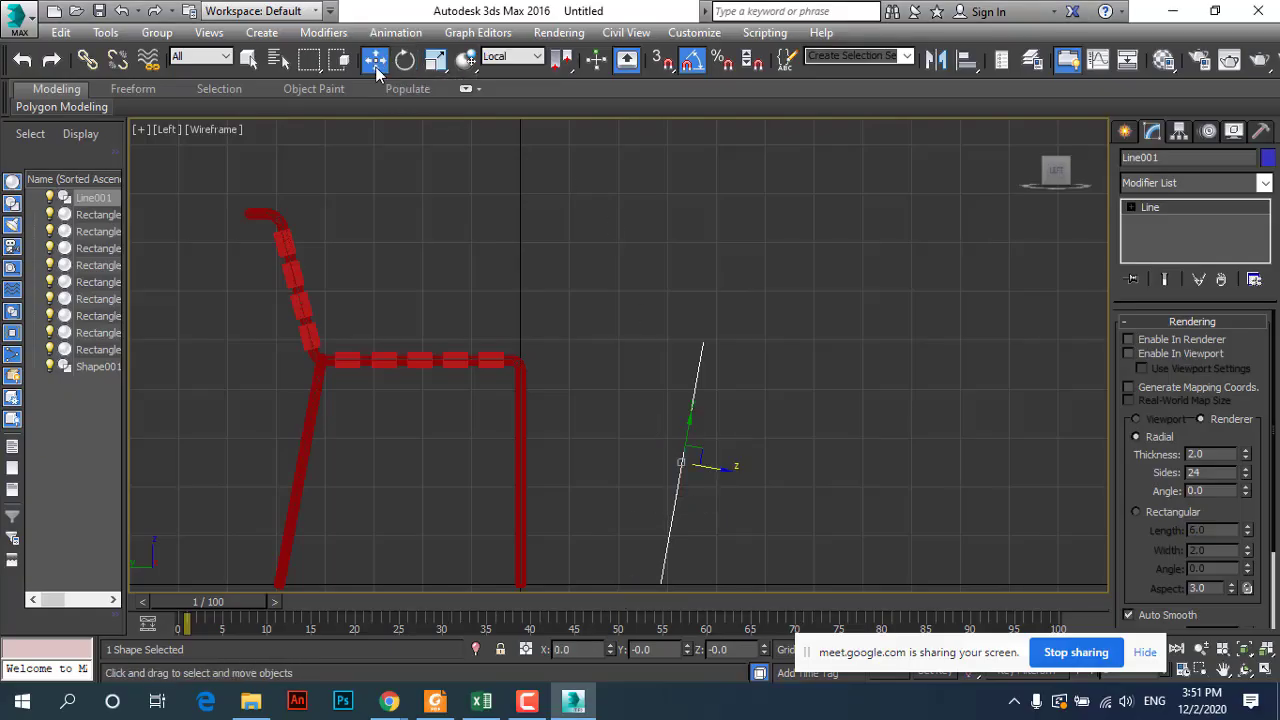
click(507, 62)
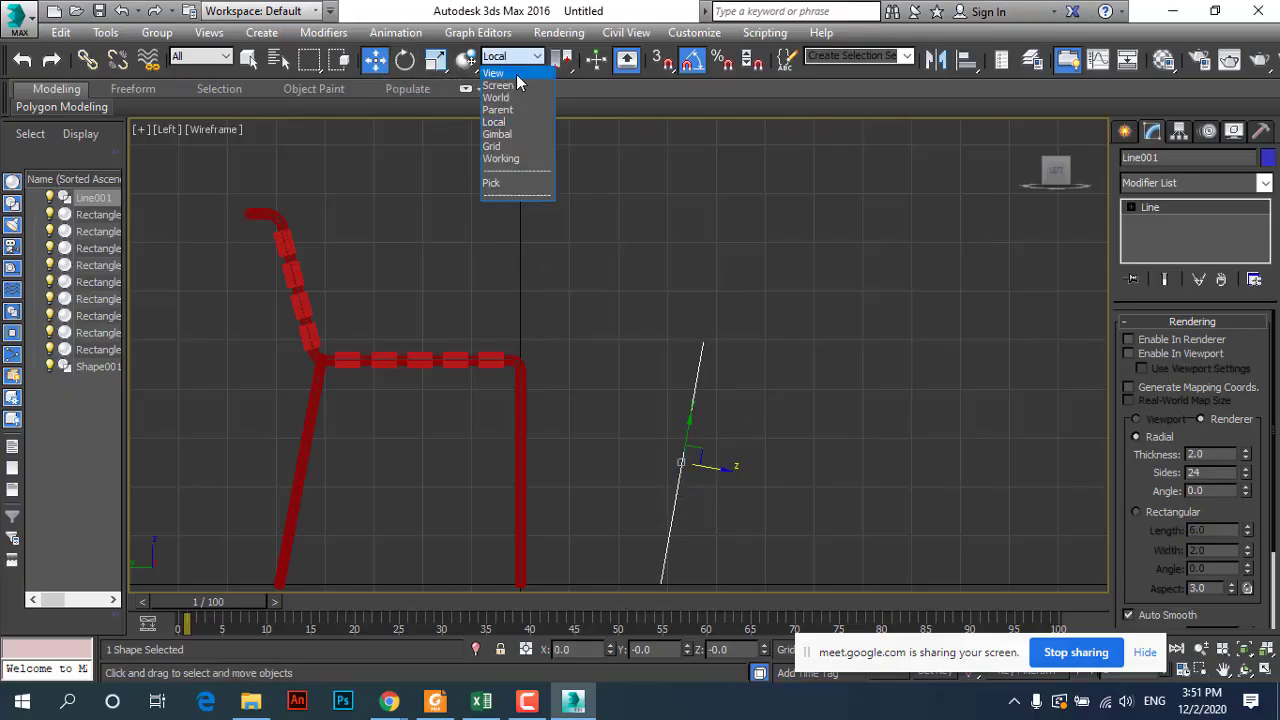
click(516, 74)
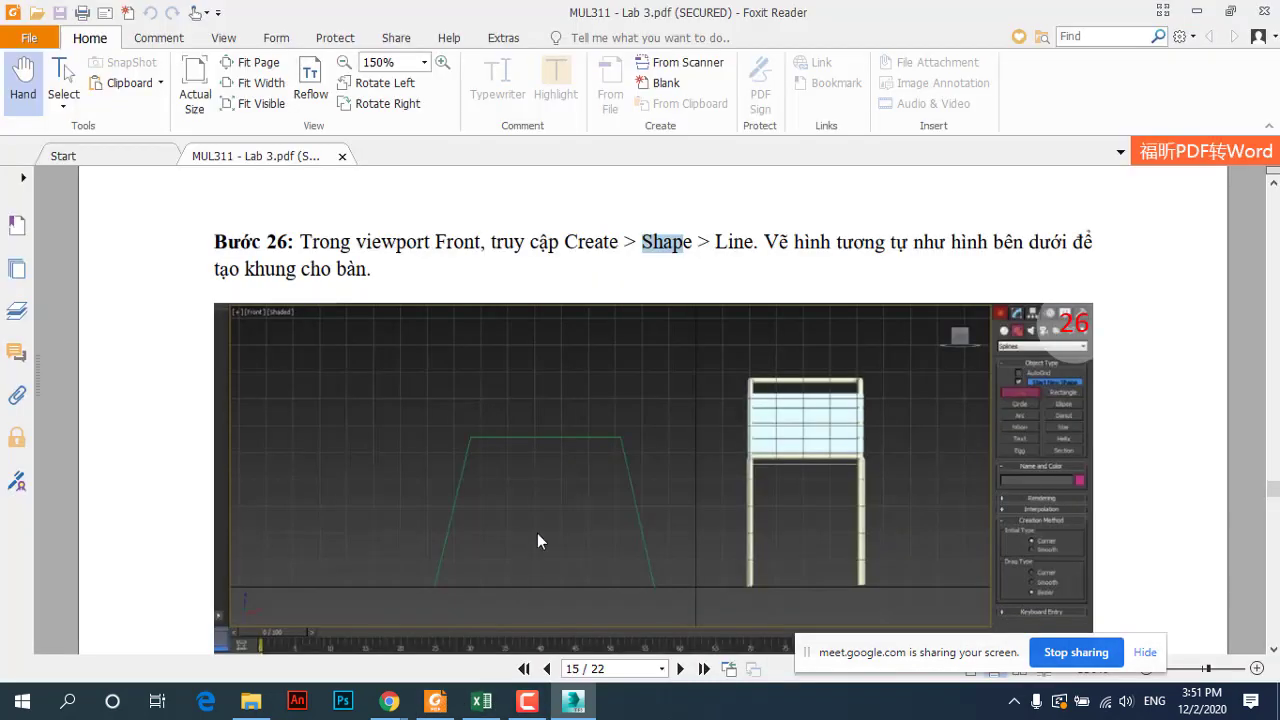
click(435, 700)
Step: Scroll the guide to step 27 and highlight its remaining instructions
scroll(563, 357, down, 2)
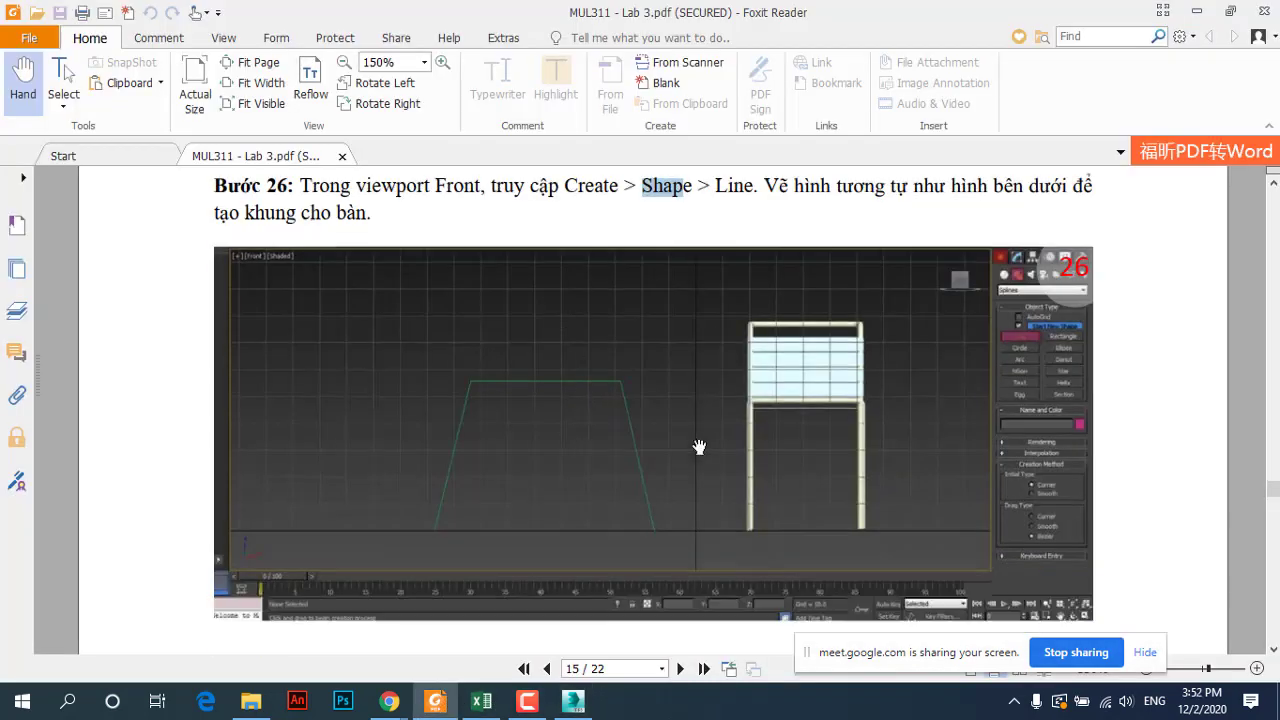
scroll(690, 420, down, 5)
scroll(670, 400, down, 4)
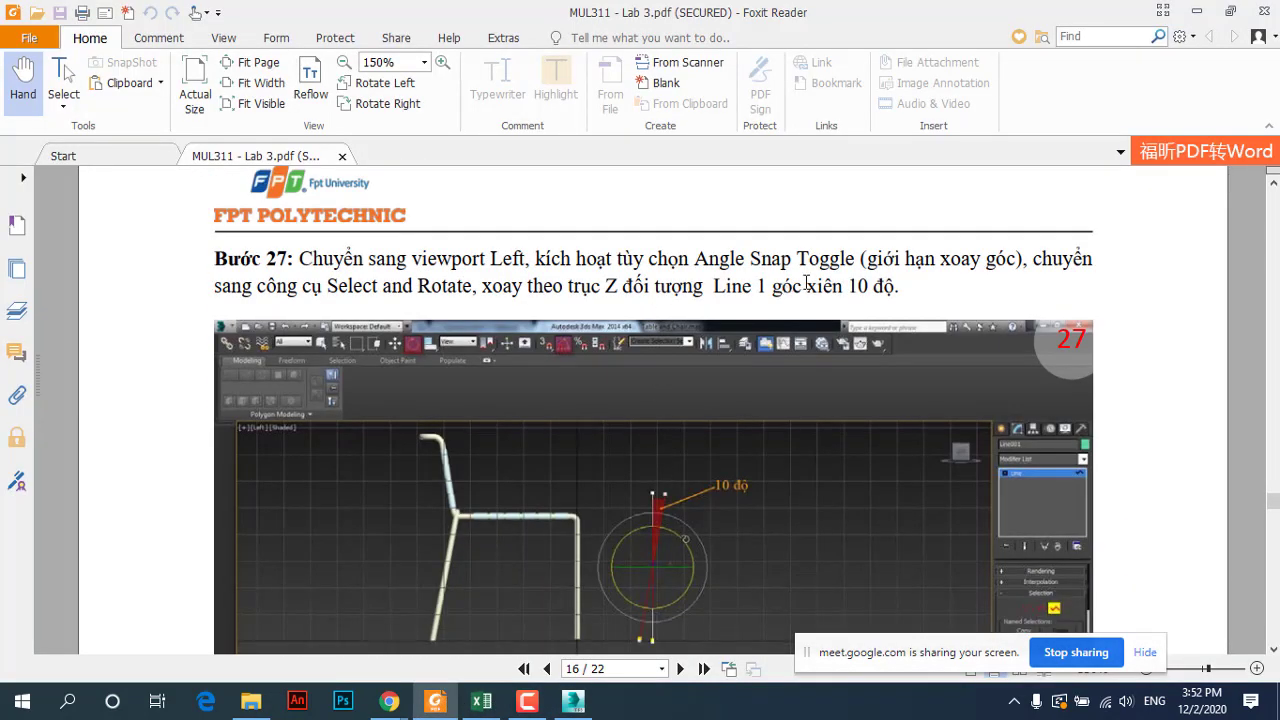
scroll(806, 282, down, 1)
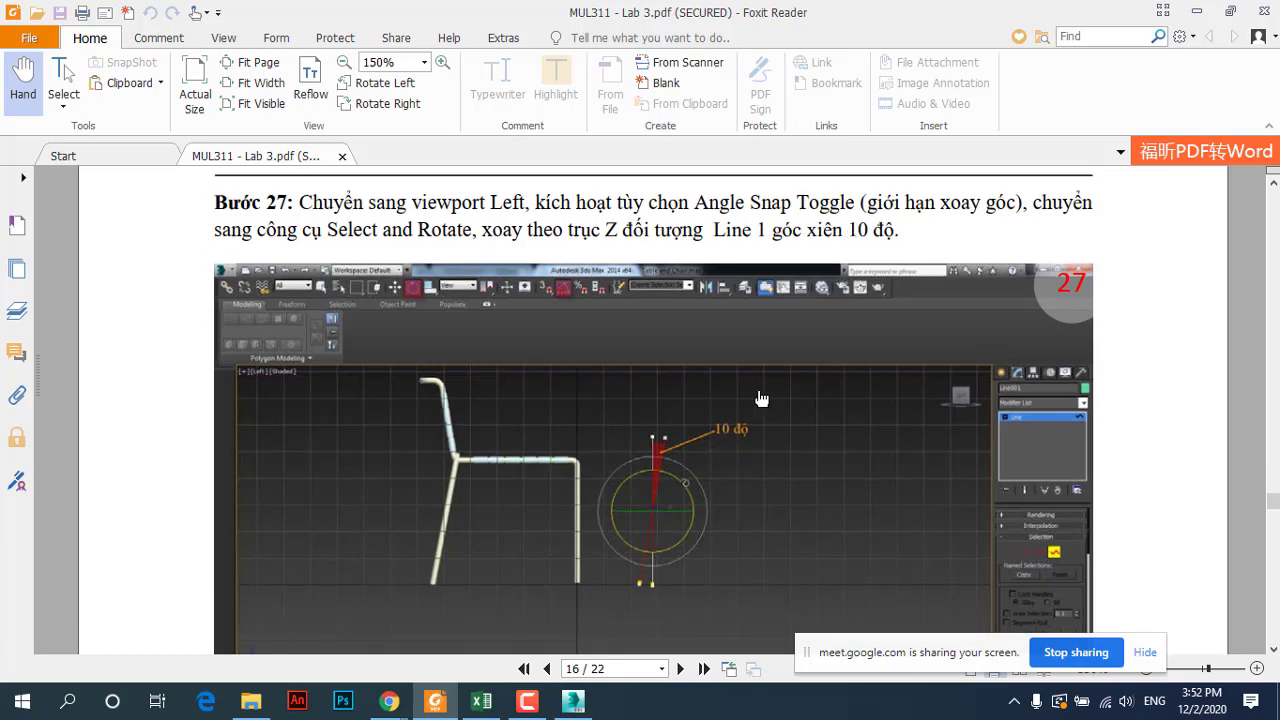
drag(860, 203, 897, 229)
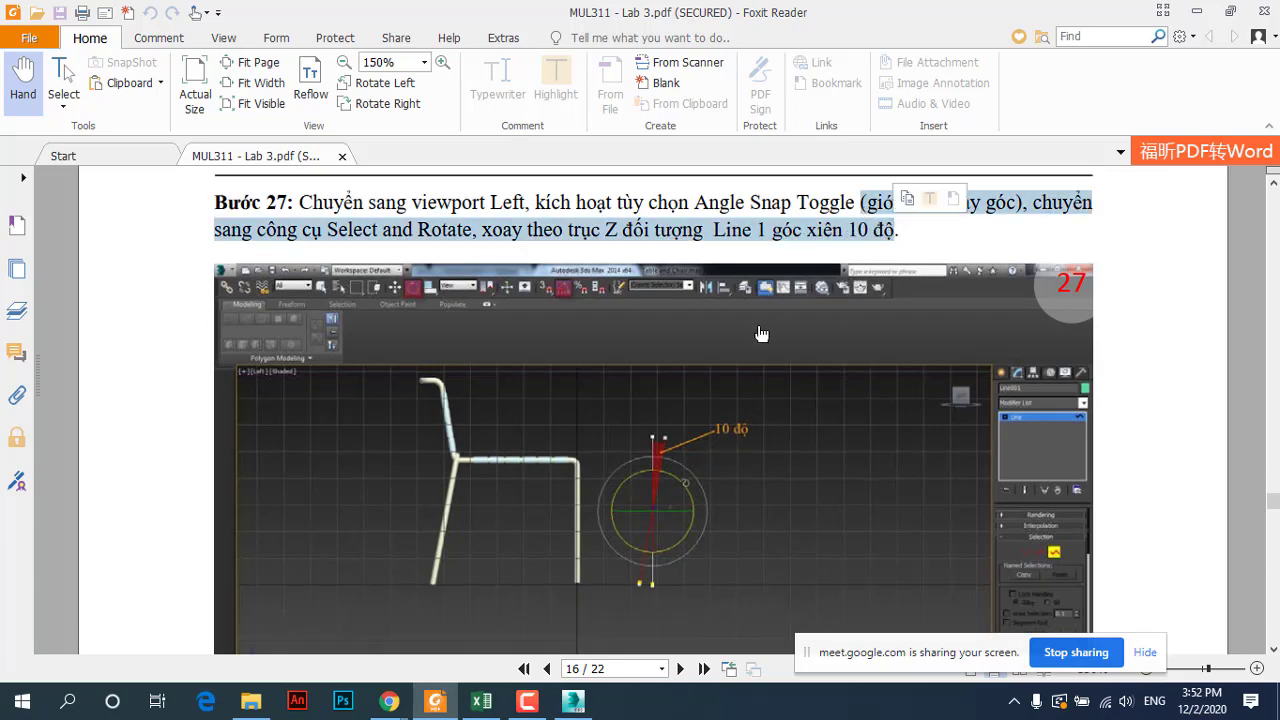
Step: Mark 'Spline' in step 28 on copying and rotating the spline, then return to 3ds Max
scroll(680, 331, down, 2)
scroll(680, 300, down, 8)
scroll(638, 362, down, 1)
scroll(638, 362, up, 1)
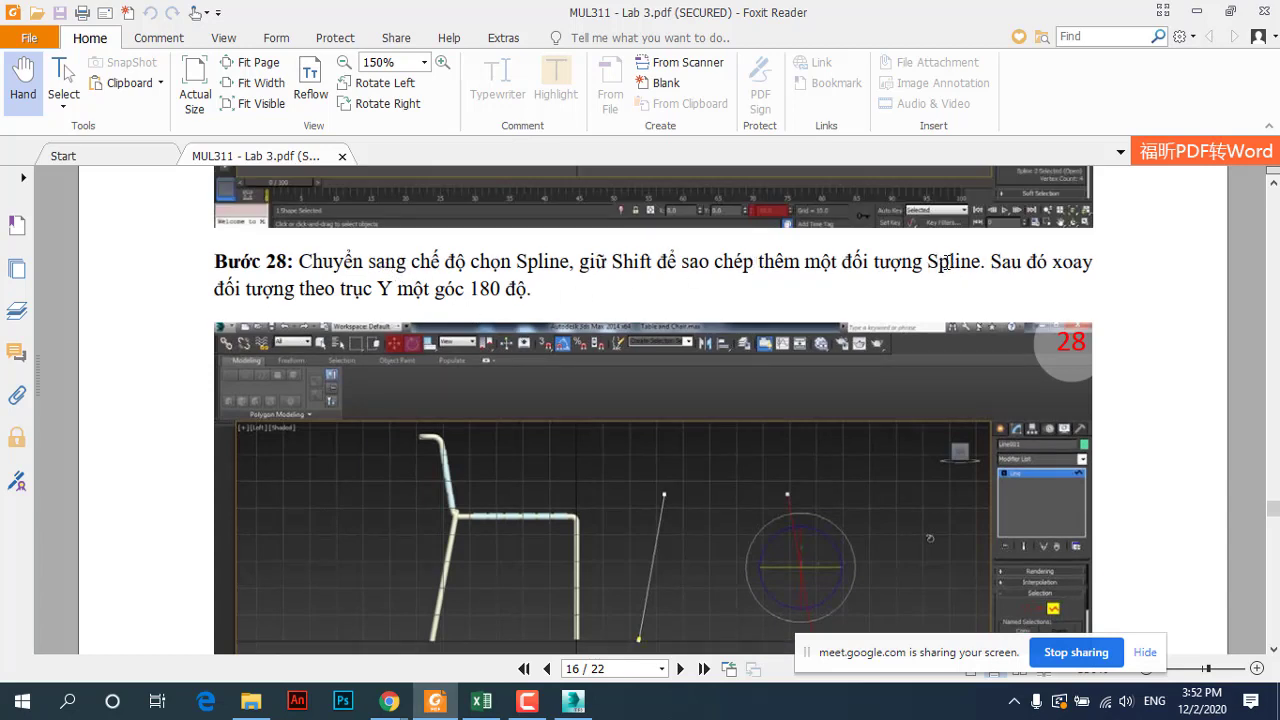
drag(929, 262, 975, 268)
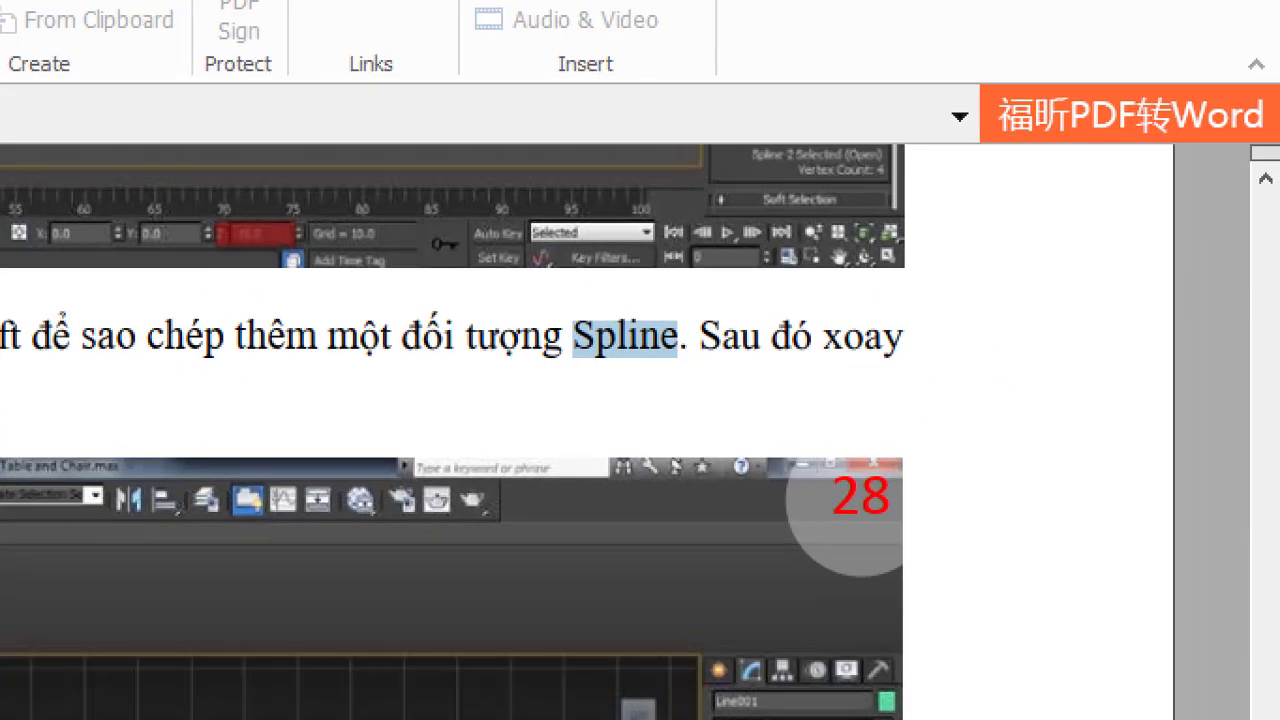
drag(430, 282, 432, 283)
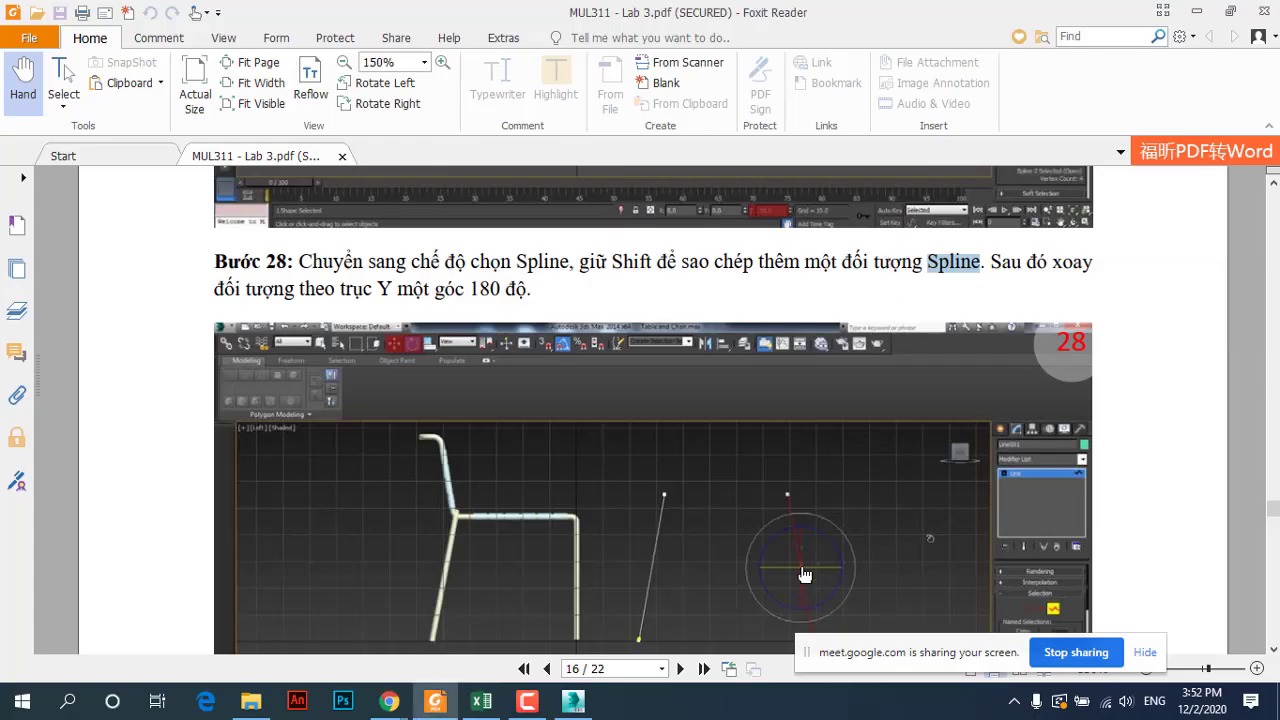
click(573, 701)
Step: At Spline level, Shift-drag to clone the slanted leg line to its right
click(1131, 207)
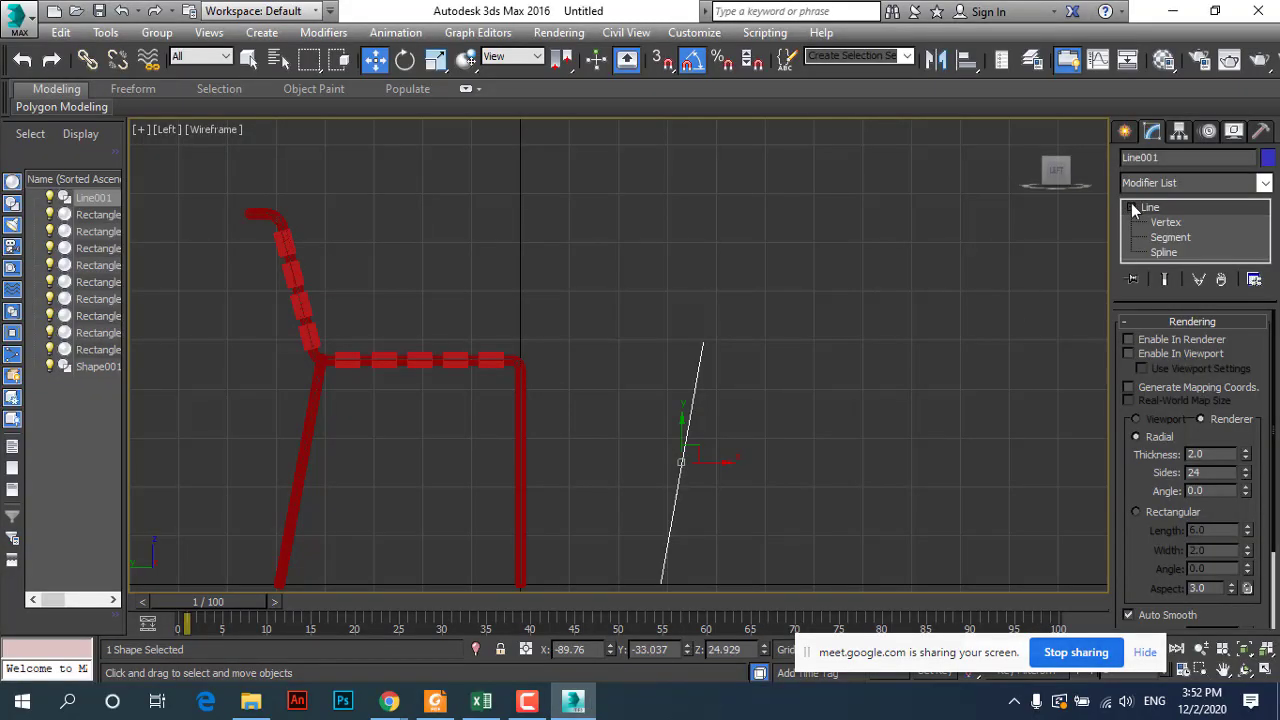
click(1164, 252)
click(698, 408)
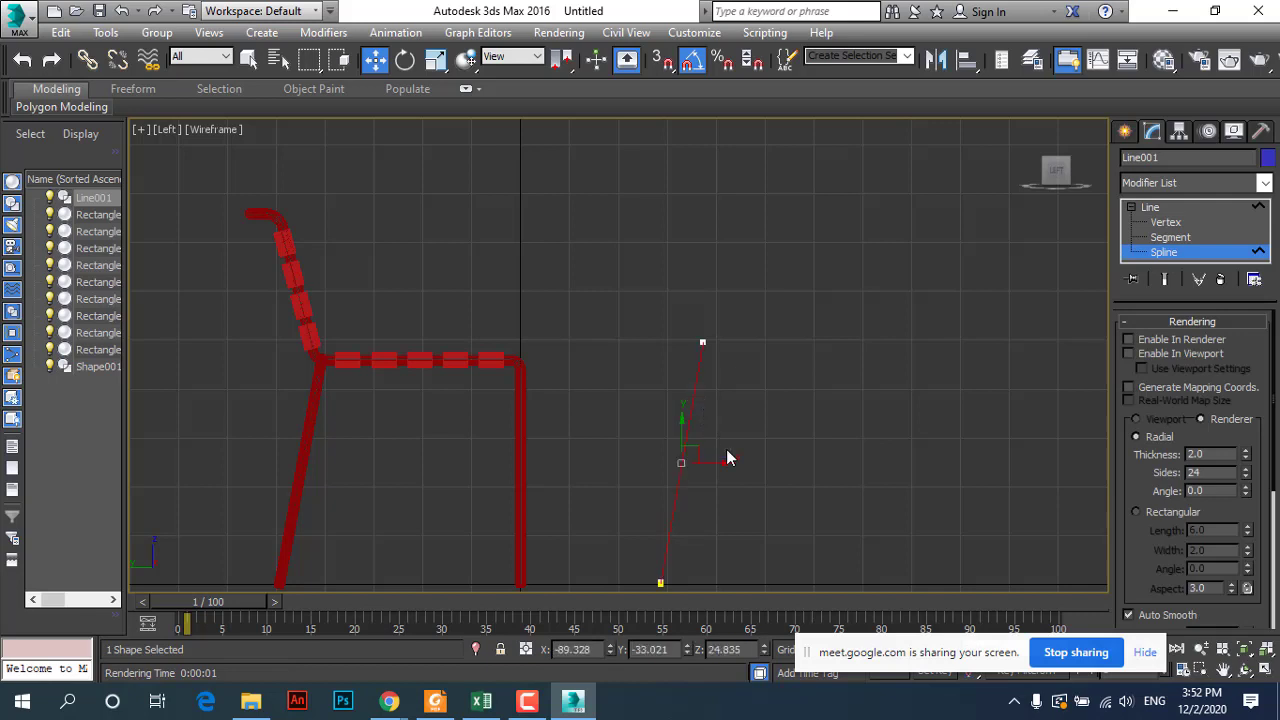
shift+drag(731, 461, 879, 467)
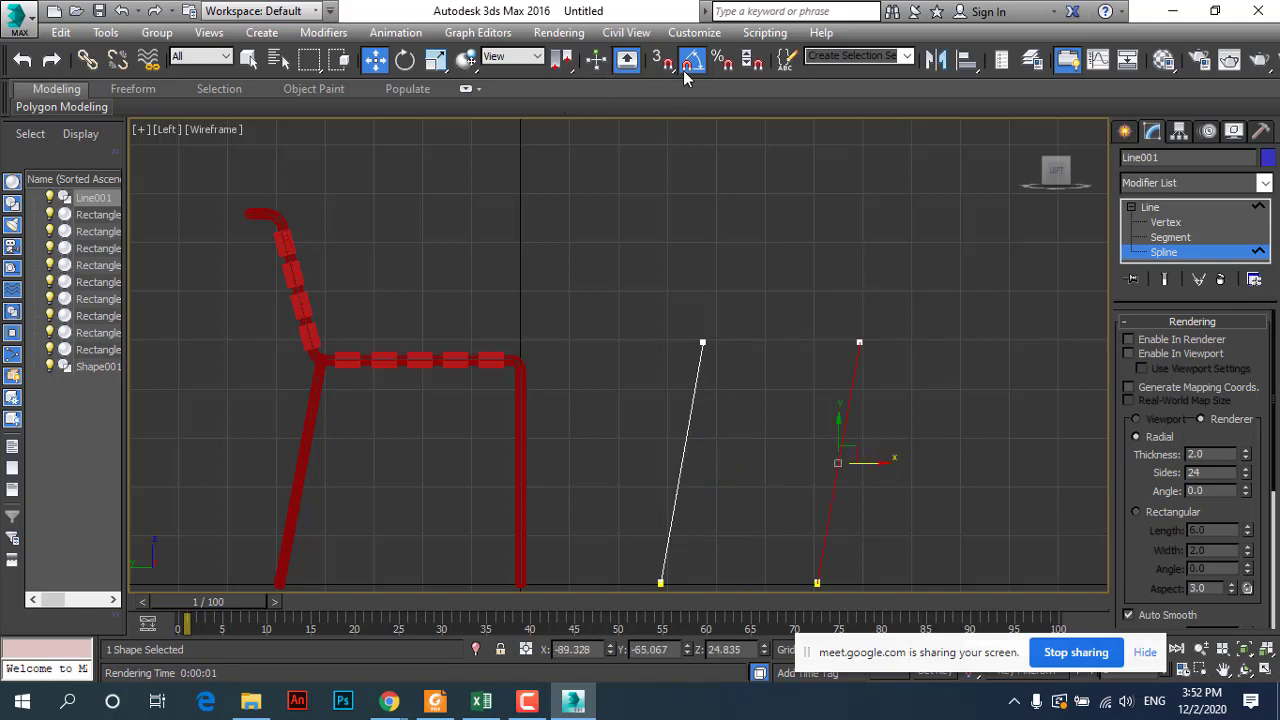
Step: Rotate the copy to lean the opposite way and nudge it further right
click(405, 60)
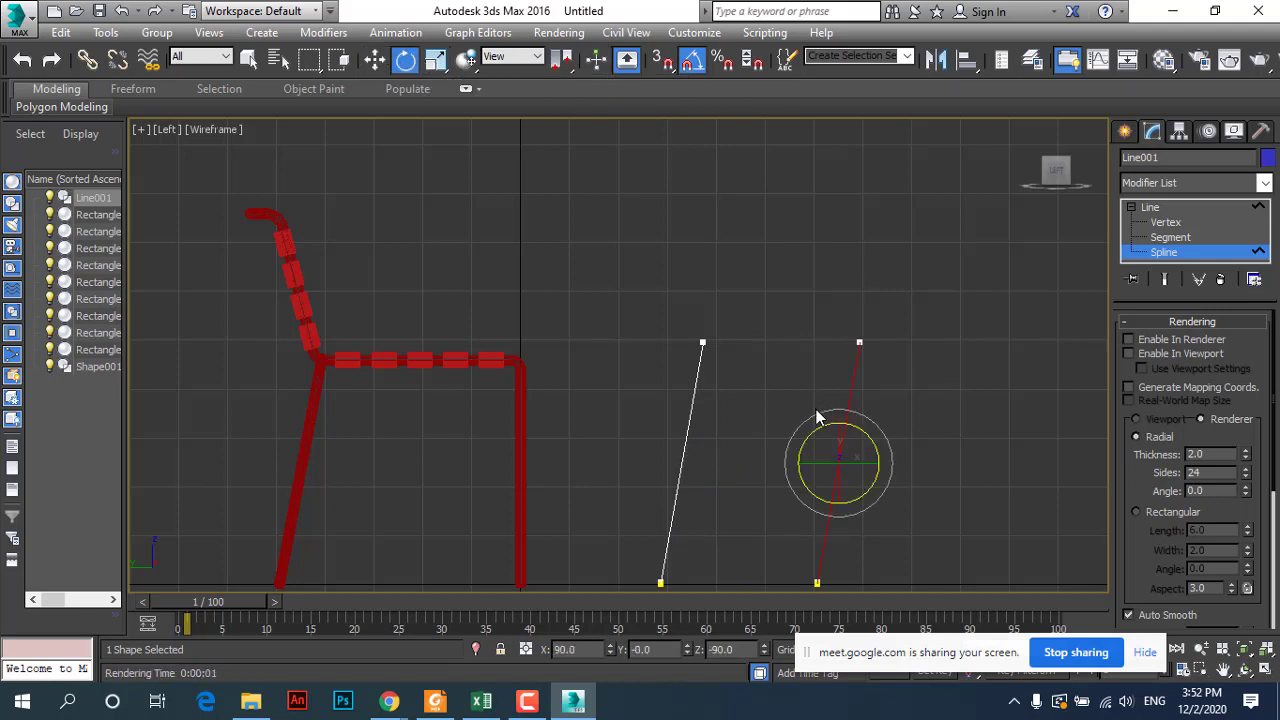
drag(817, 409, 792, 403)
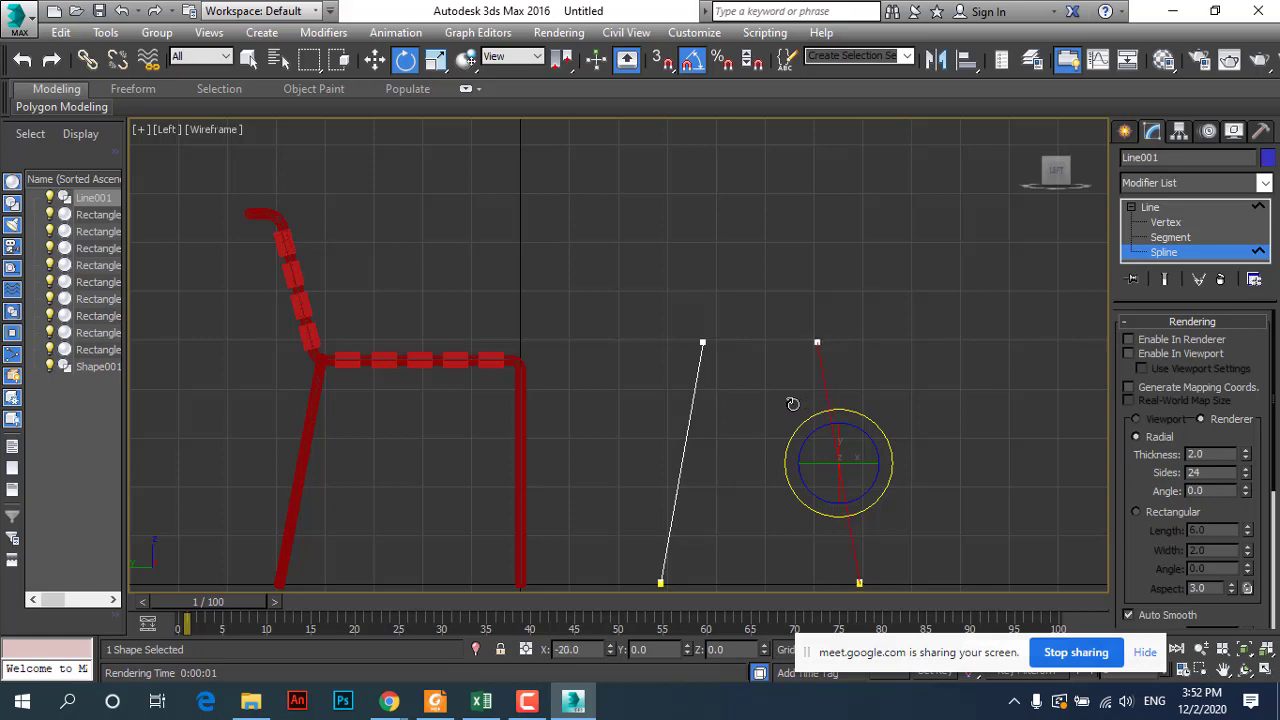
click(374, 59)
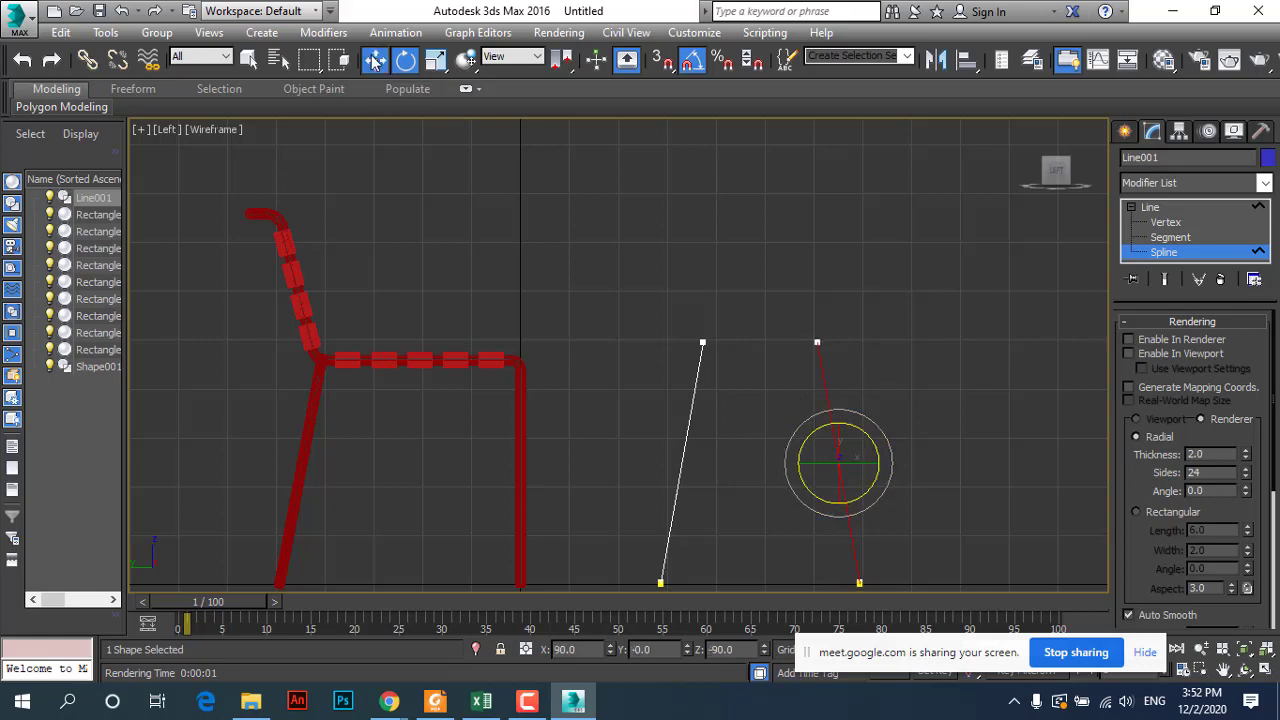
scroll(662, 297, down, 3)
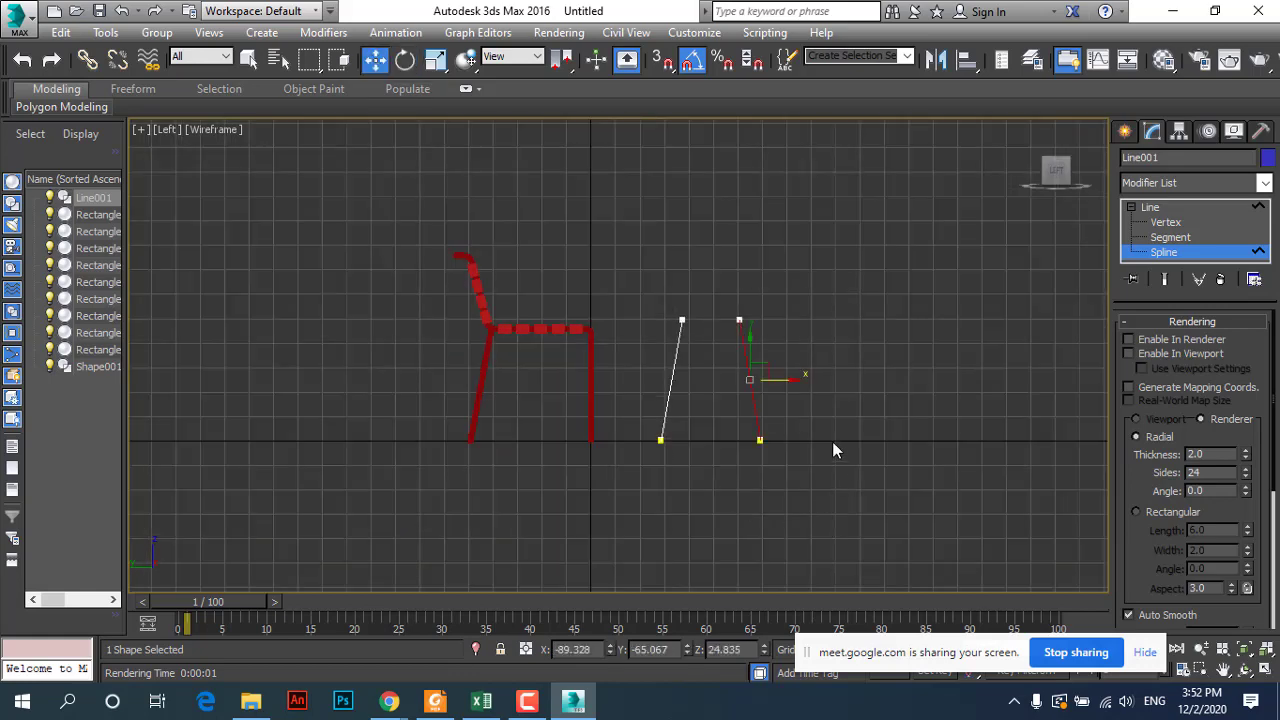
drag(795, 379, 812, 379)
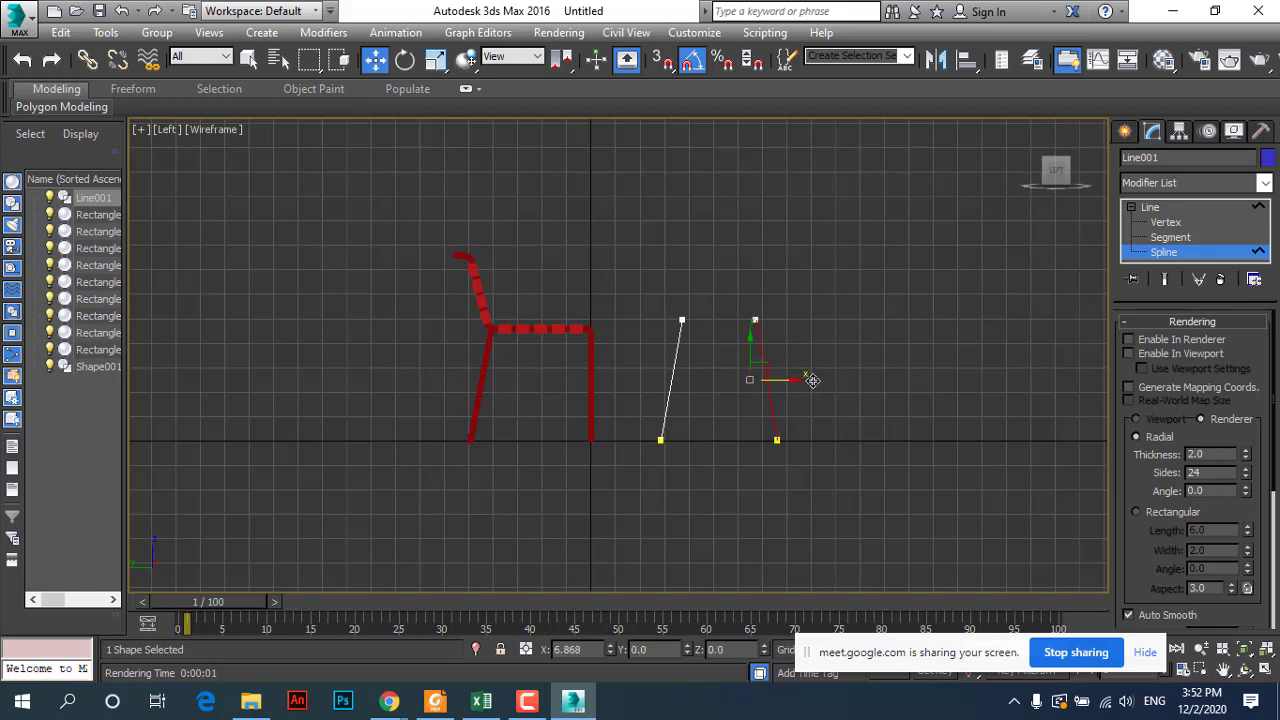
Step: Restore four viewports and zoom in on the two leg frames in Perspective
click(1265, 669)
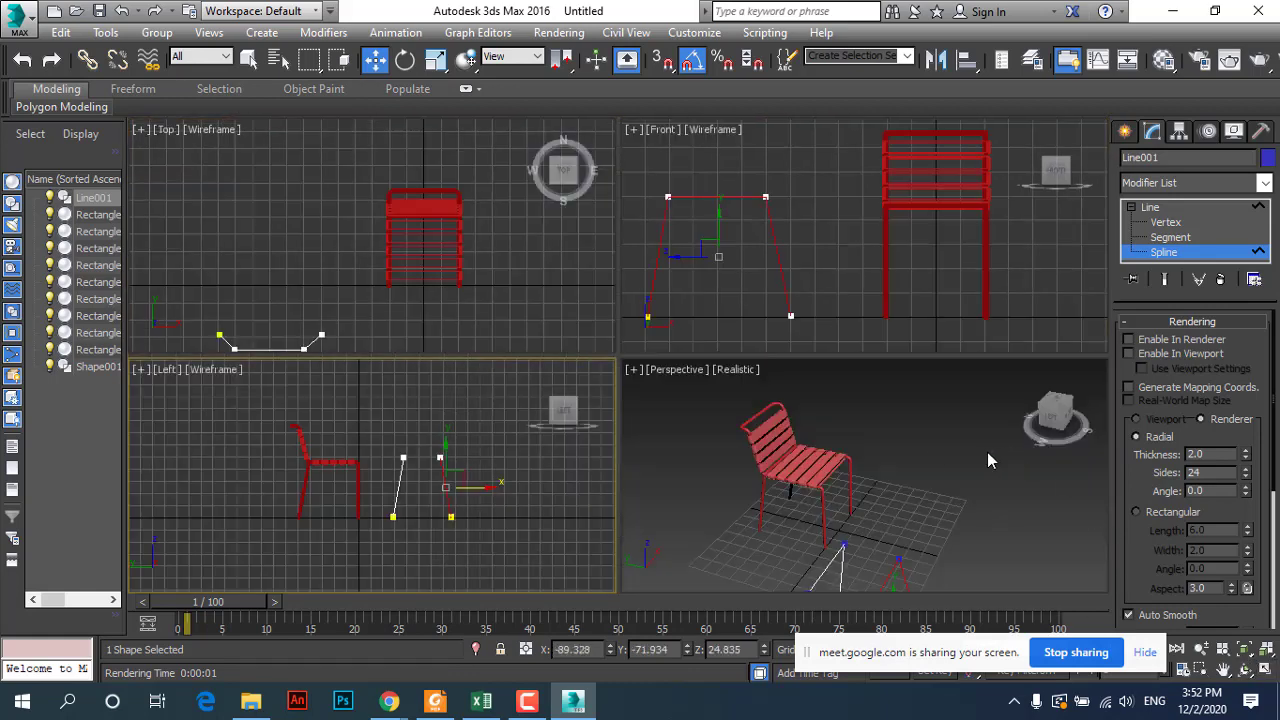
right_click(913, 458)
scroll(897, 416, up, 2)
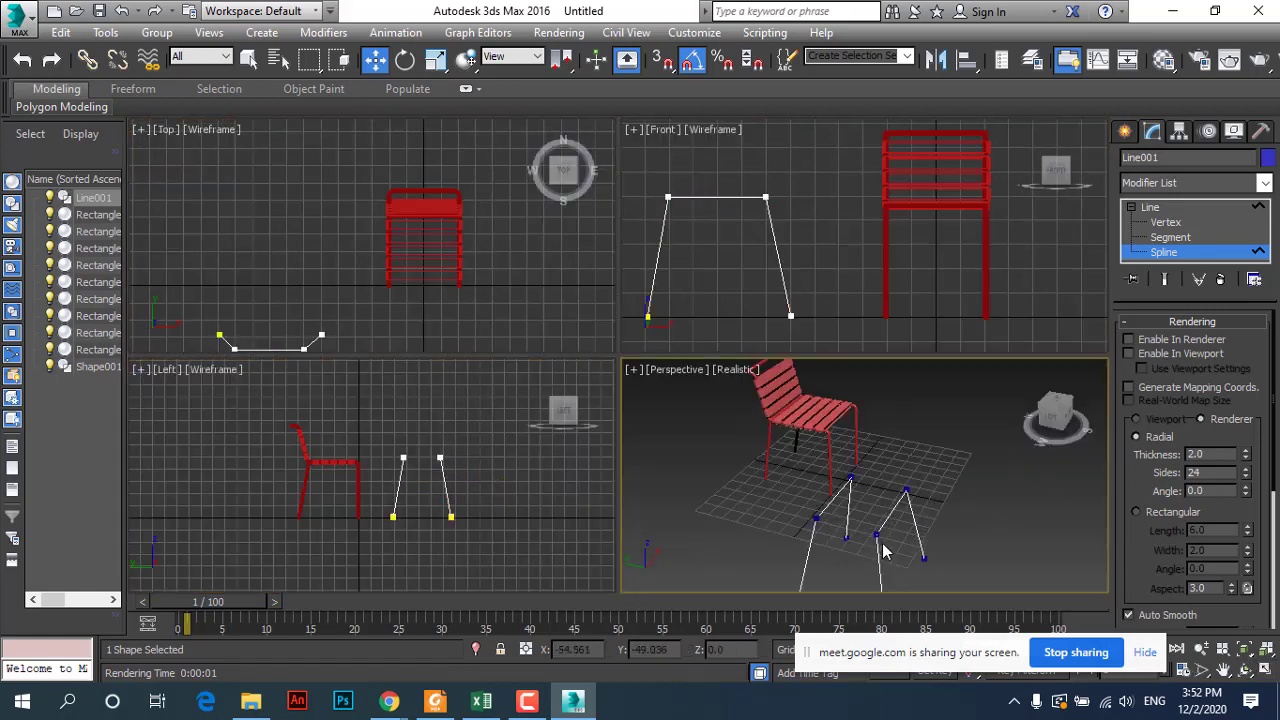
scroll(873, 537, up, 3)
scroll(873, 537, up, 1)
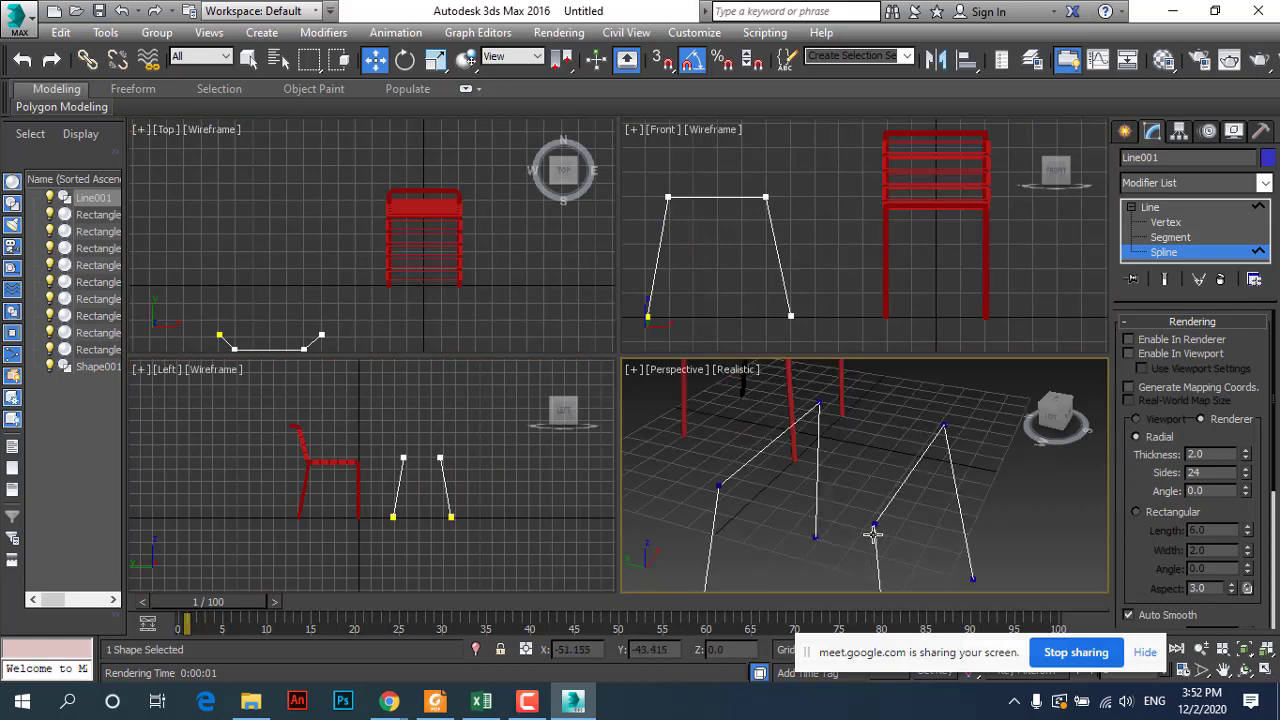
Step: Leave Spline level and select the Line001 leg shape to check it
click(905, 480)
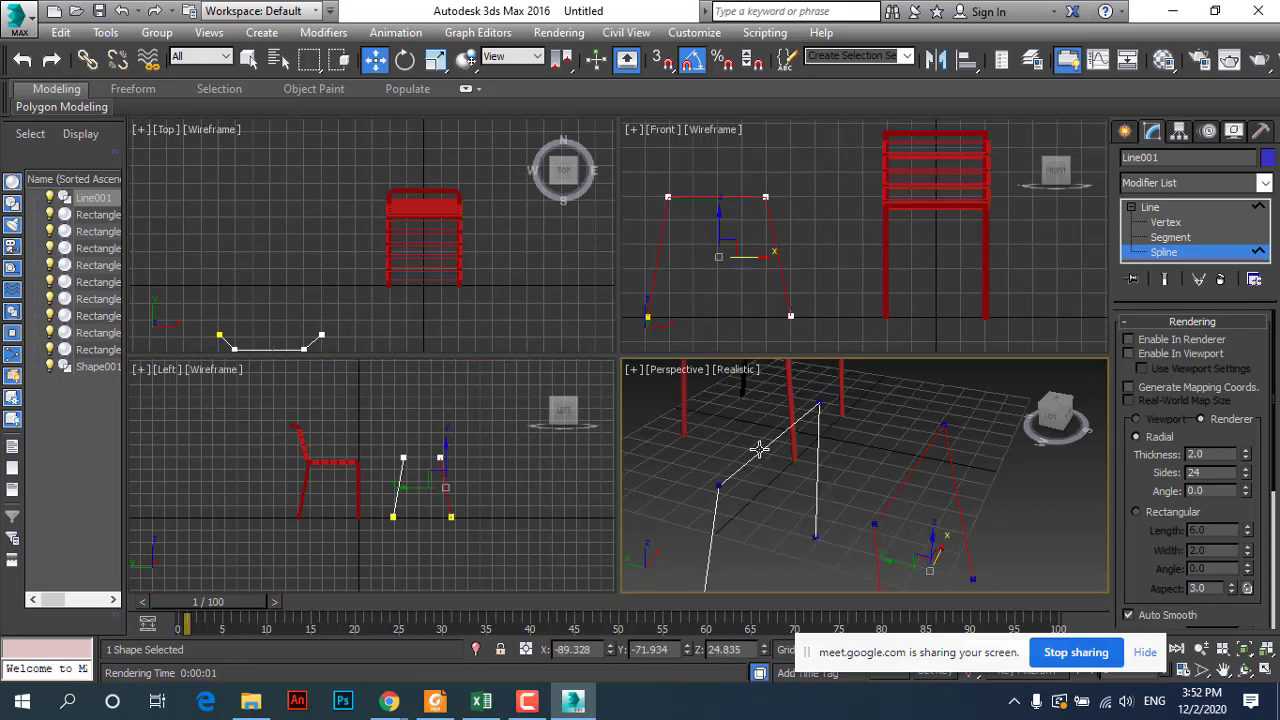
click(1162, 207)
click(977, 424)
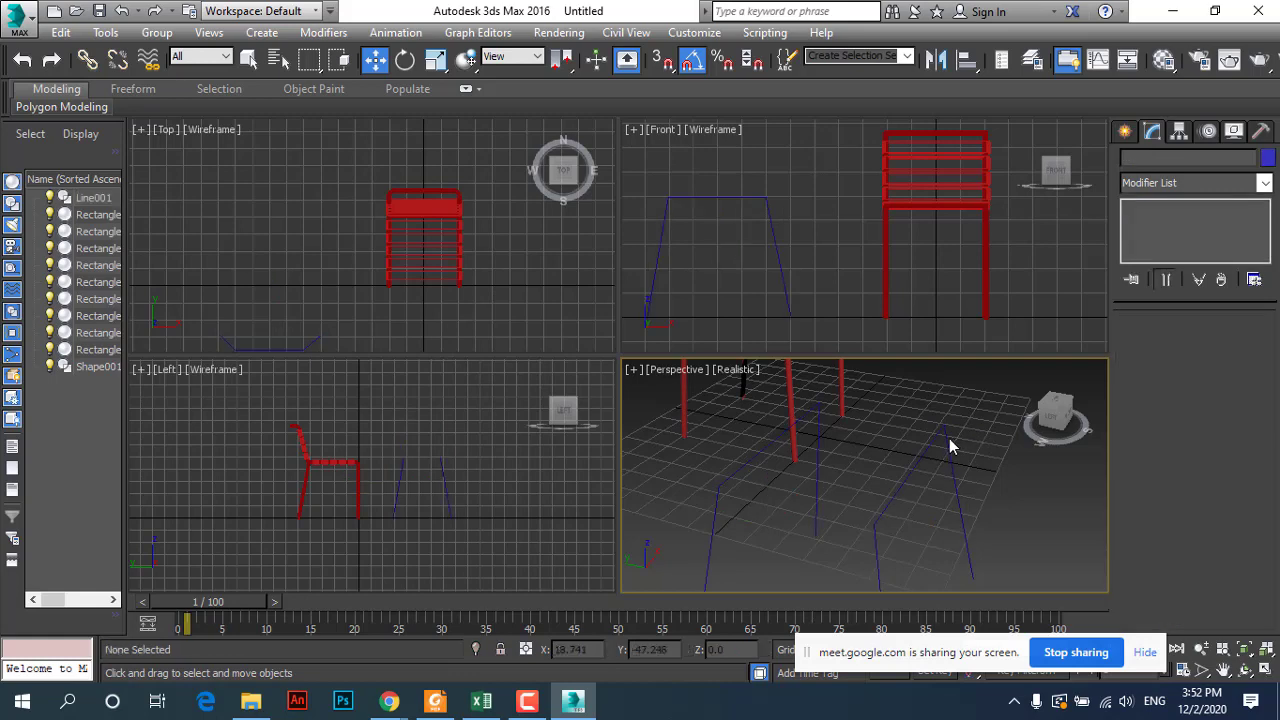
click(949, 438)
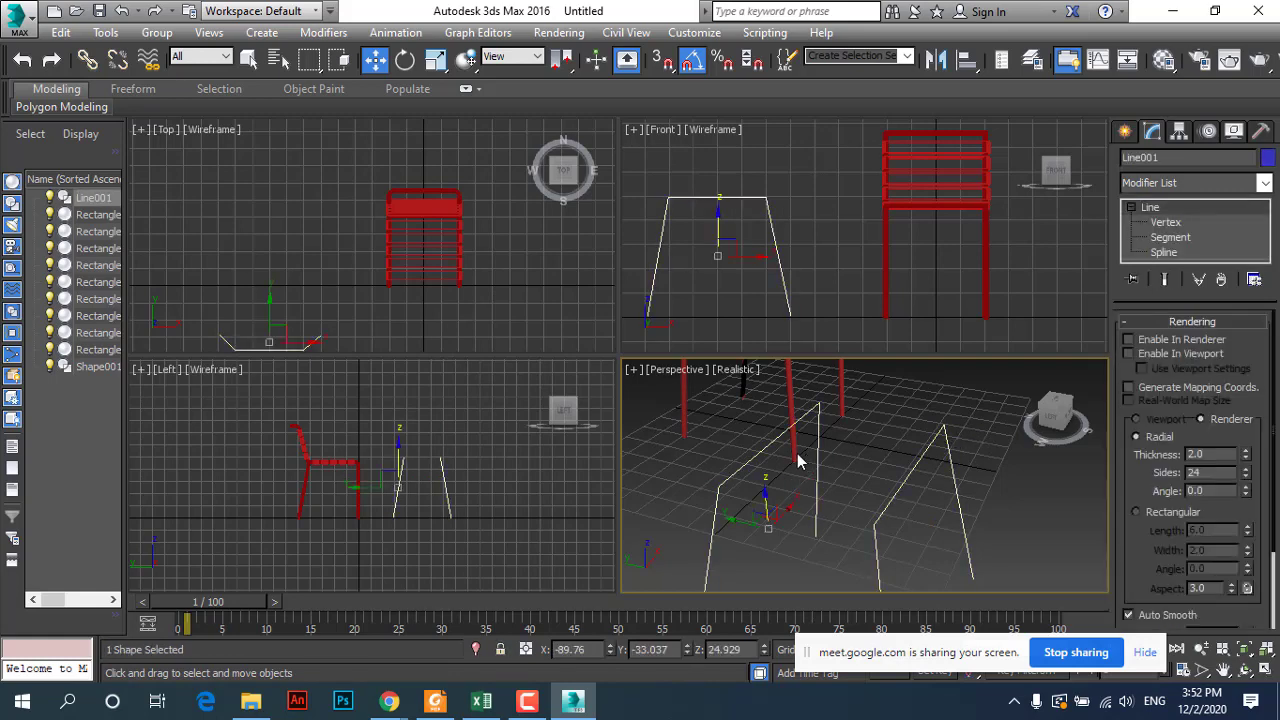
click(497, 502)
Step: Maximize the Left view, select both leg lines, and switch to the lab guide PDF
scroll(267, 232, down, 4)
scroll(261, 270, up, 3)
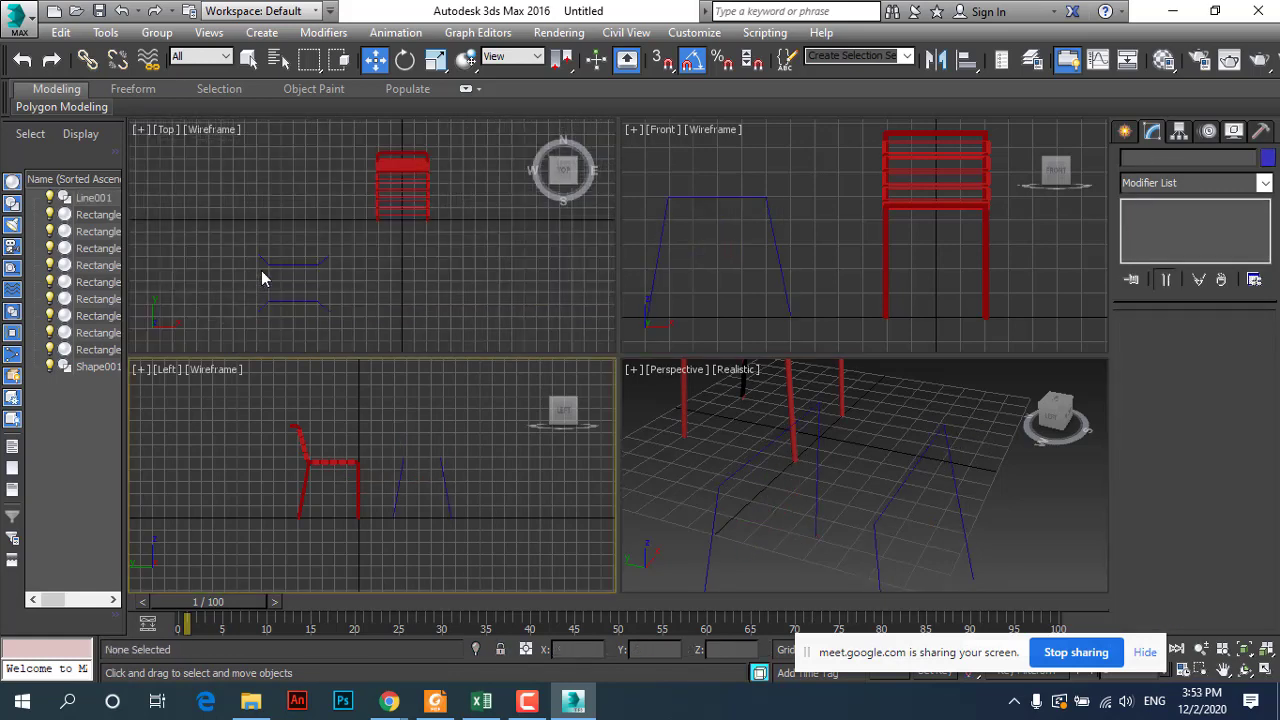
scroll(261, 270, up, 2)
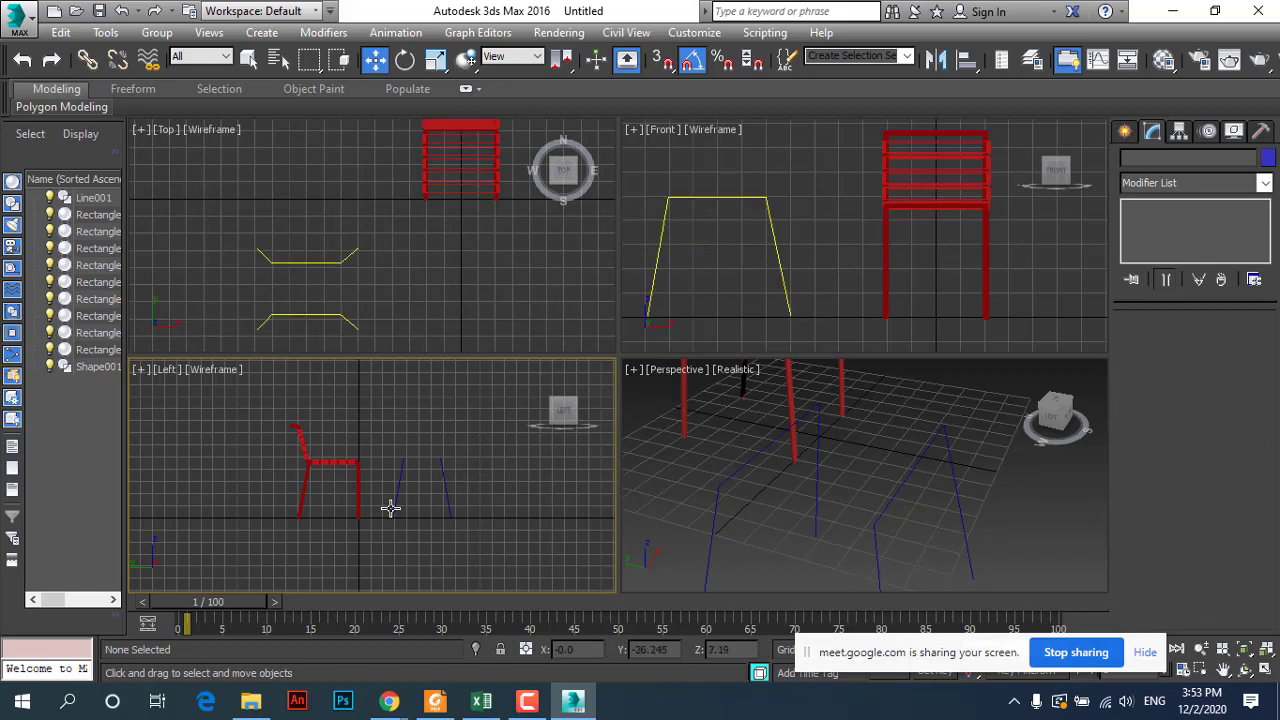
scroll(414, 480, up, 2)
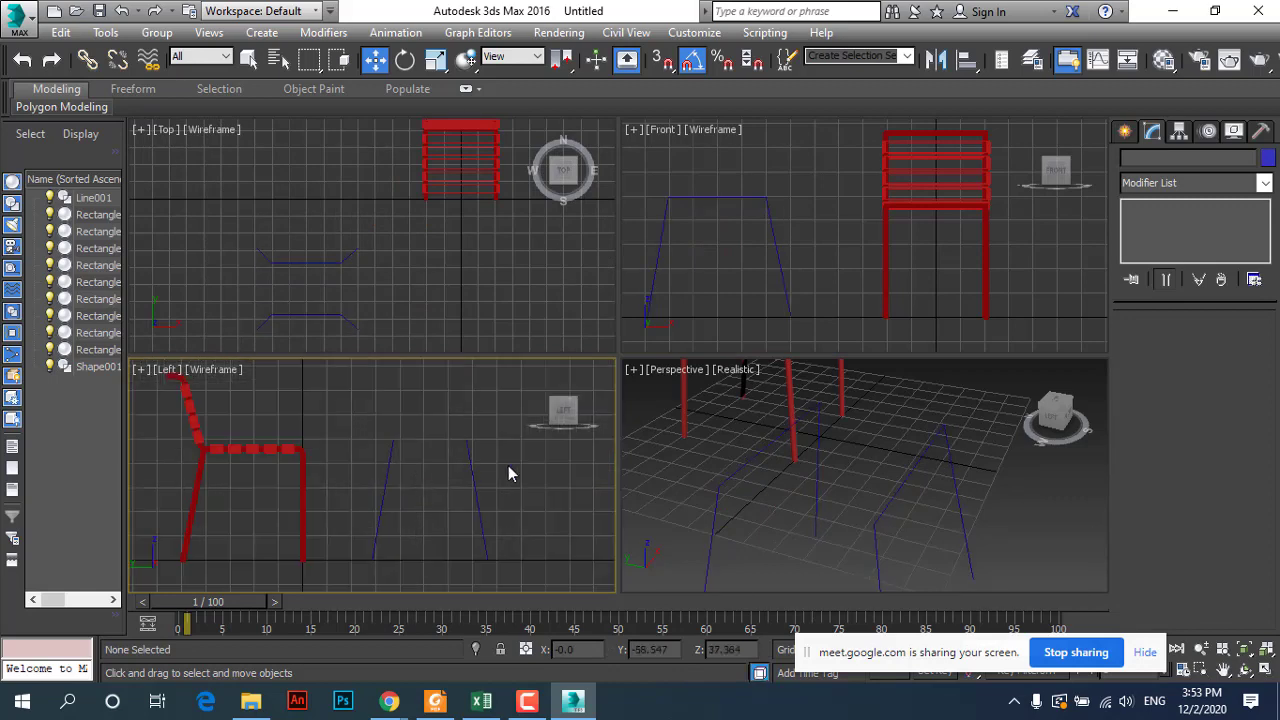
click(1266, 670)
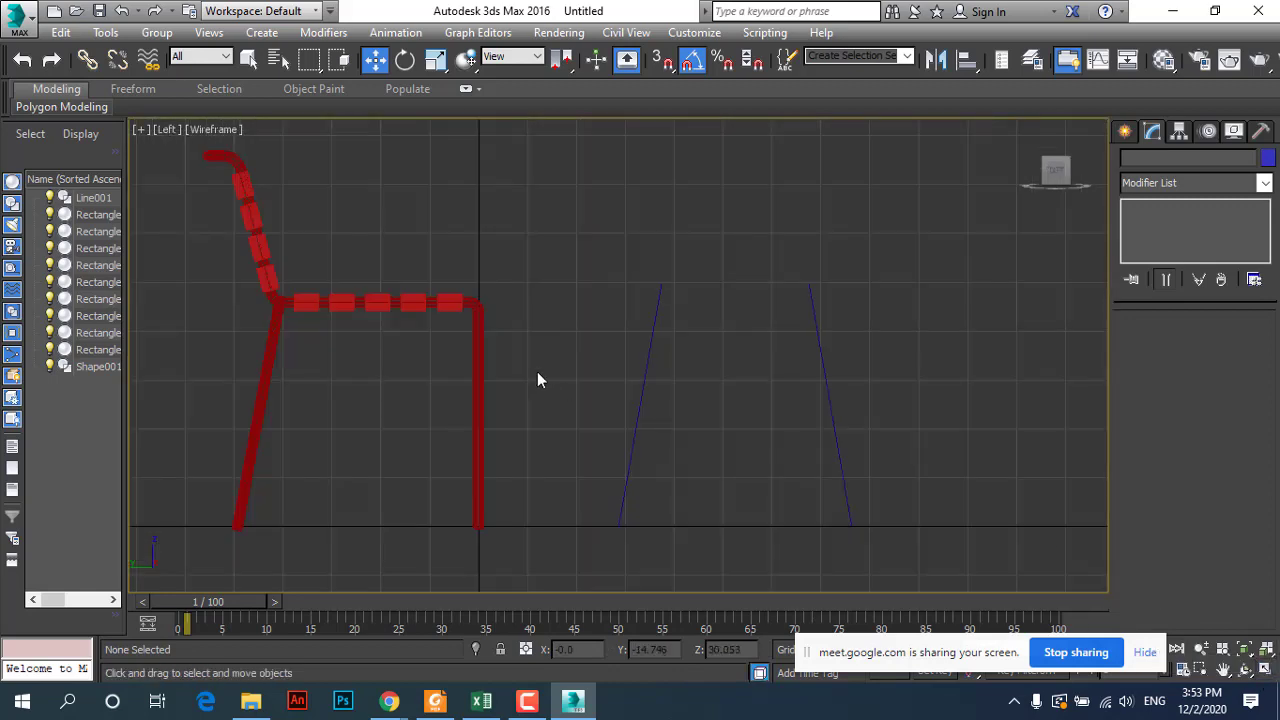
click(658, 299)
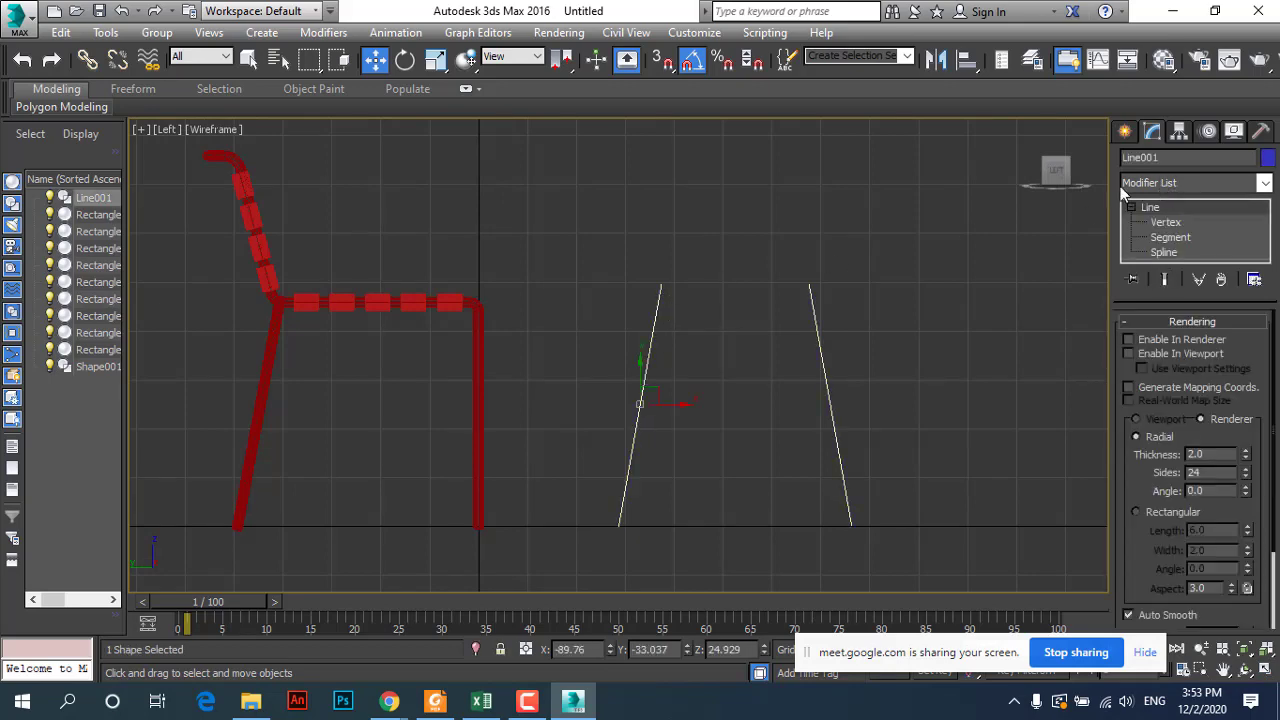
click(435, 700)
Step: Scroll to step 29, highlight 'Create Line' for the two new lines, then return to 3ds Max
scroll(529, 598, down, 5)
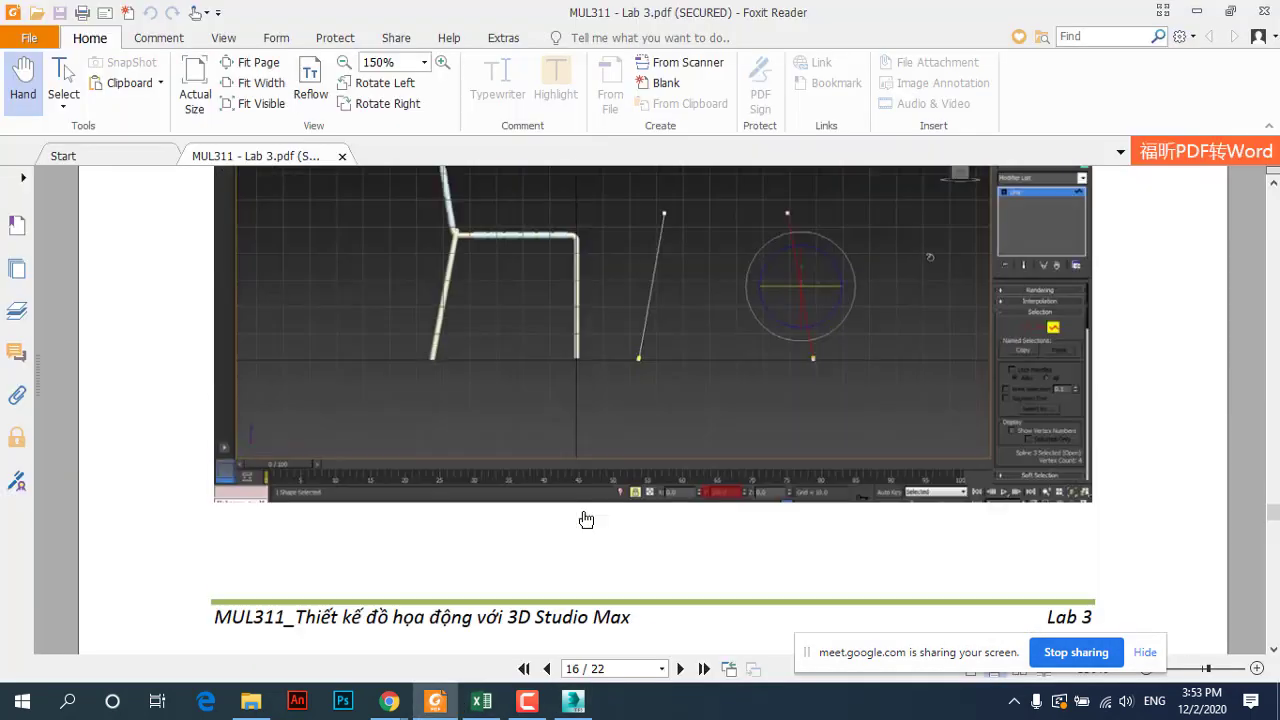
scroll(586, 519, down, 5)
scroll(586, 519, down, 5)
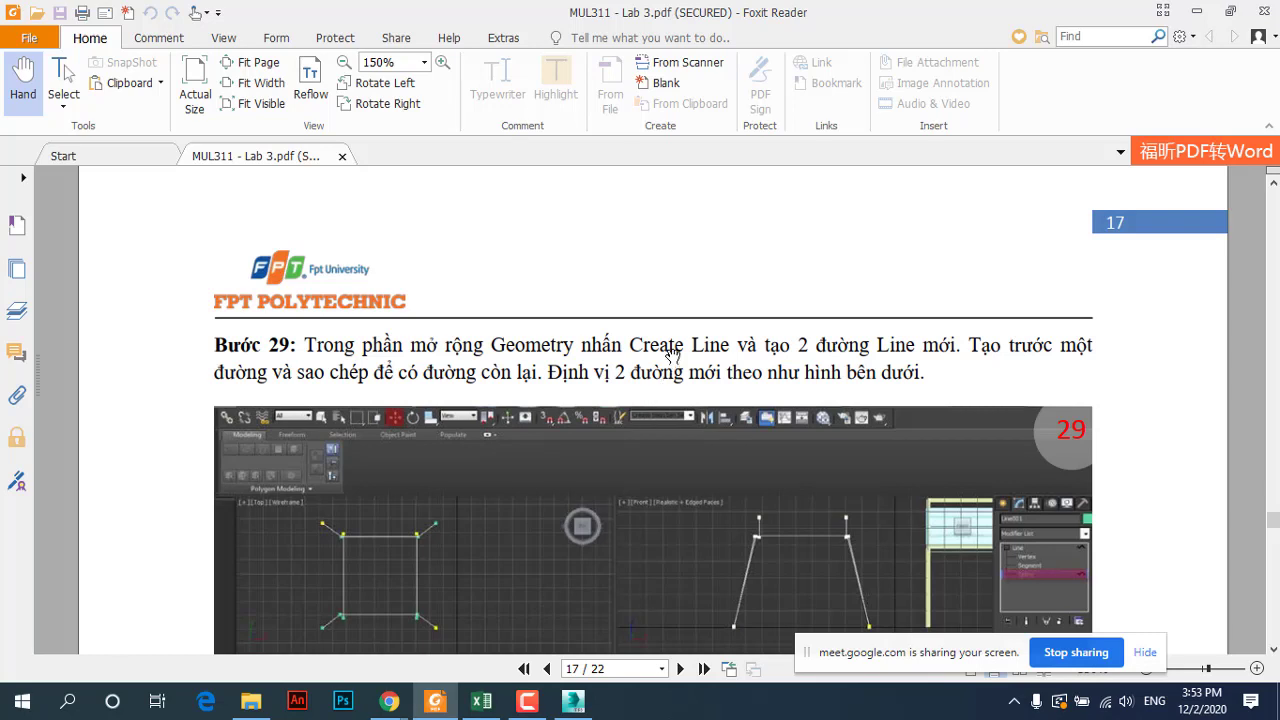
drag(632, 344, 724, 344)
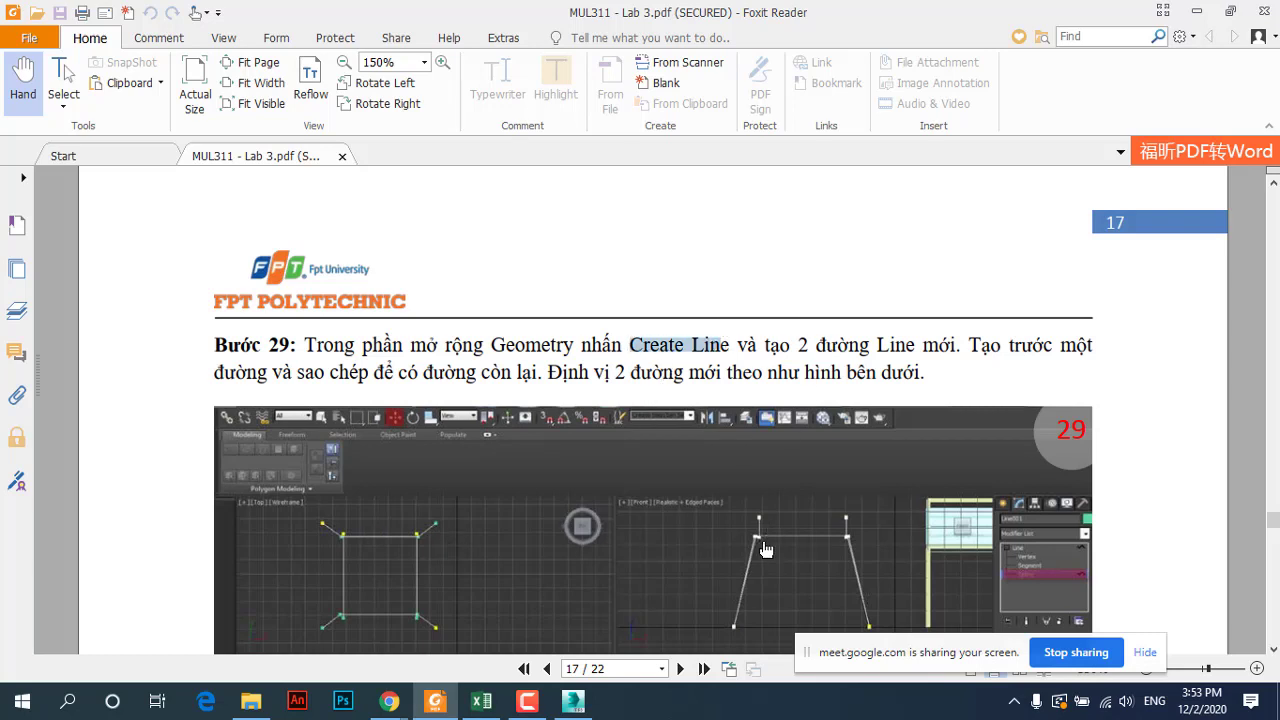
scroll(806, 532, down, 3)
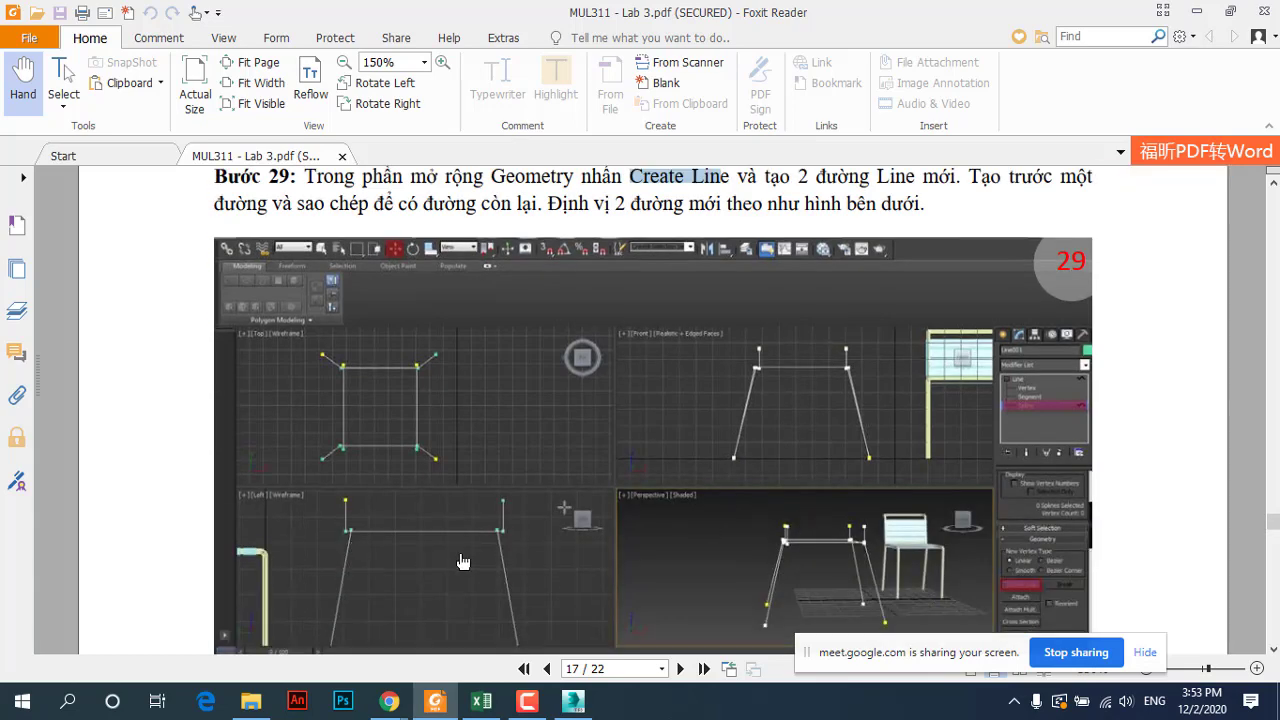
click(572, 701)
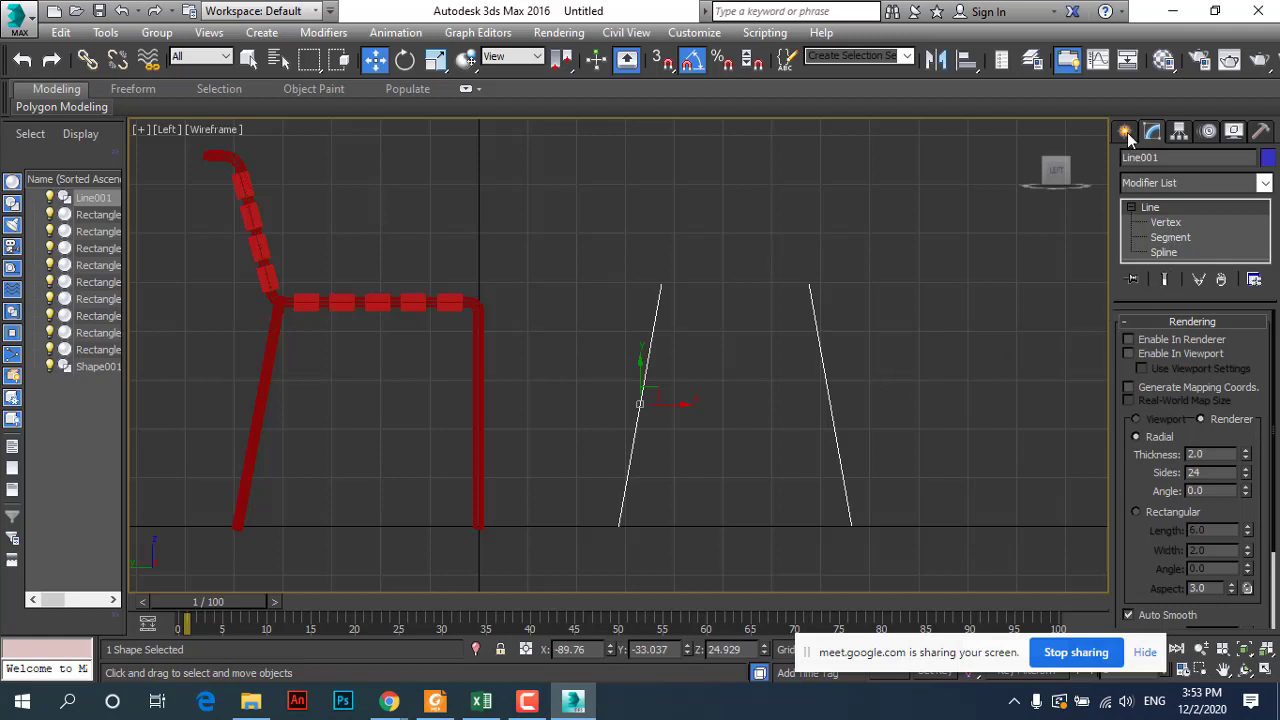
Step: Collapse Line001's sub-object list and expand its Interpolation, Selection and Soft Selection rollouts
click(1132, 206)
scroll(1166, 516, down, 3)
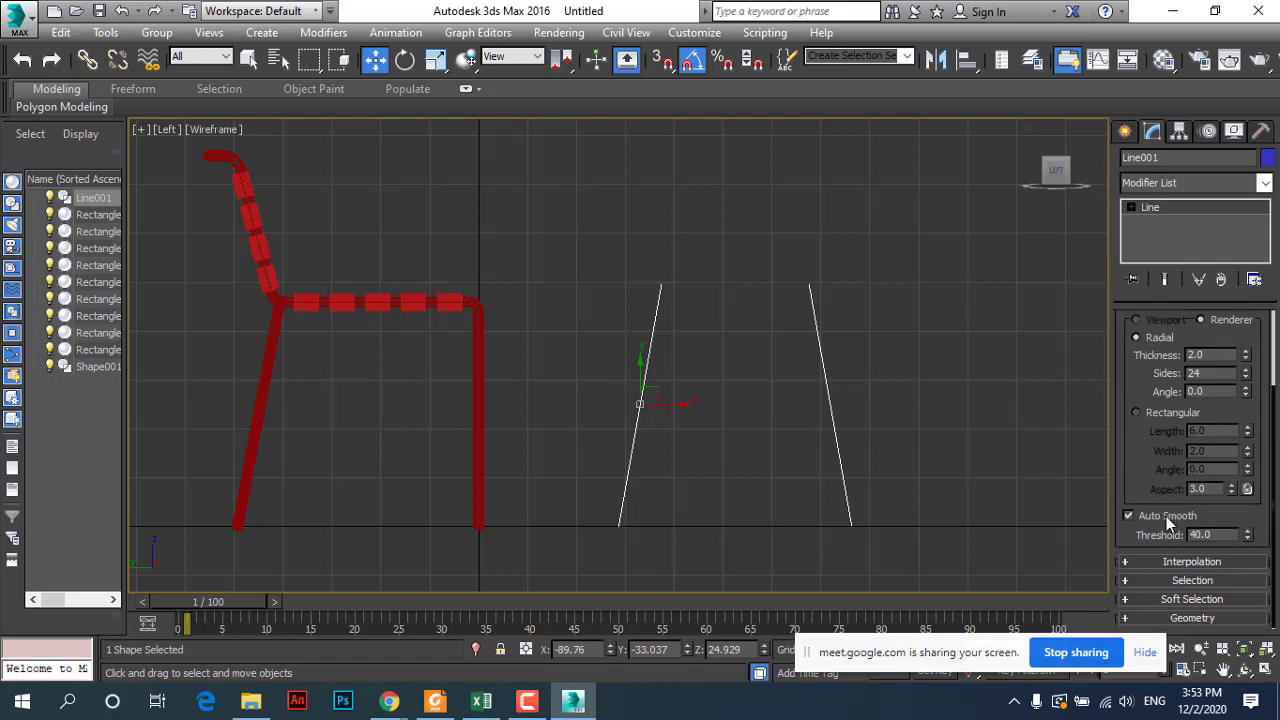
click(1160, 562)
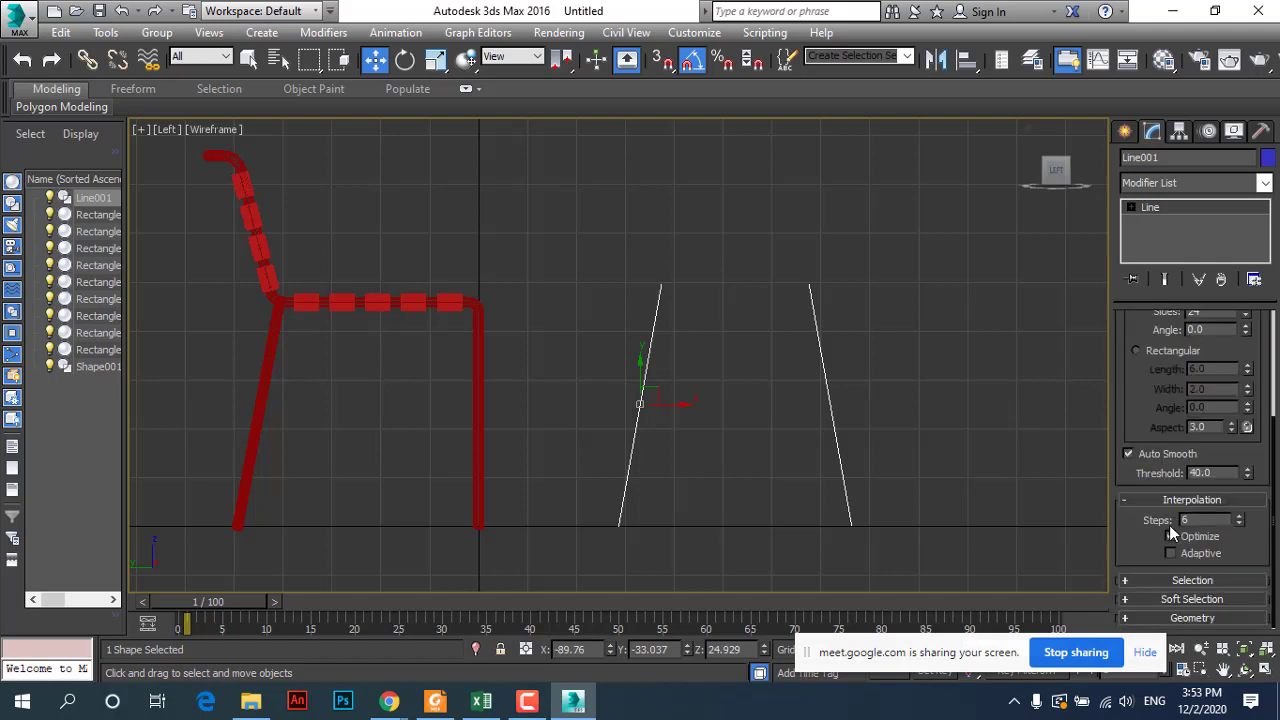
click(1187, 580)
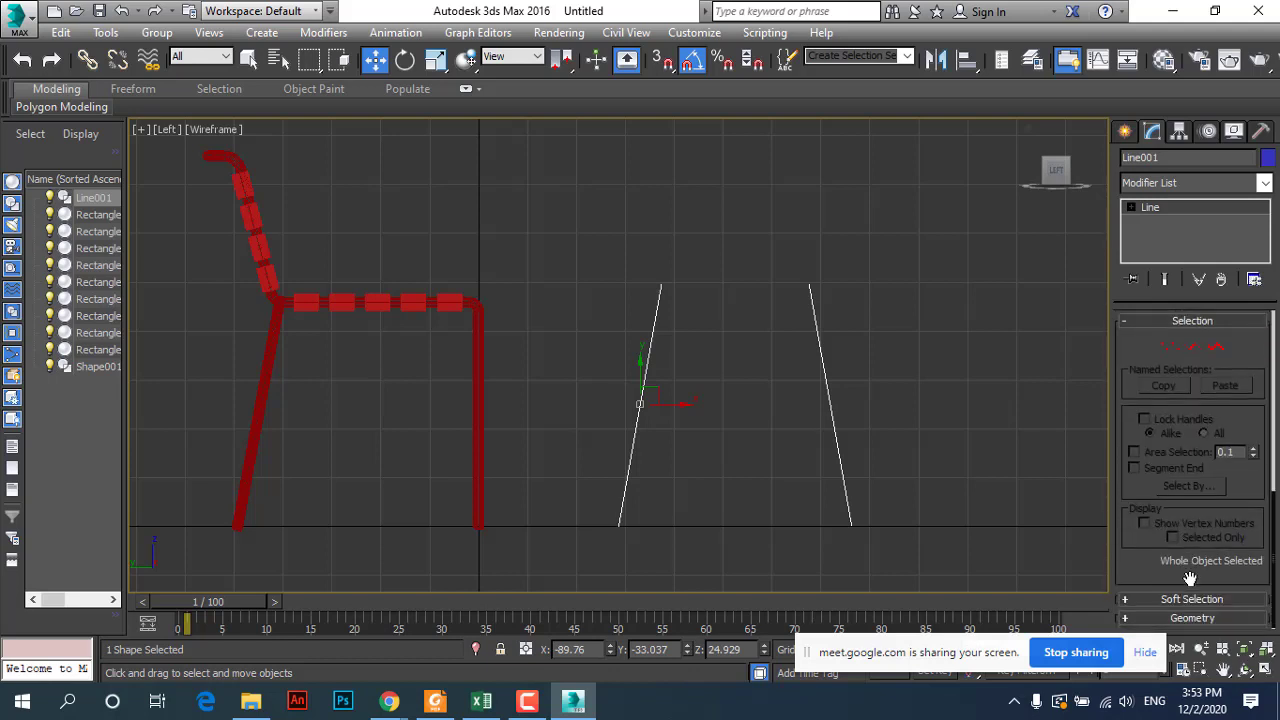
click(1183, 599)
scroll(1216, 430, up, 5)
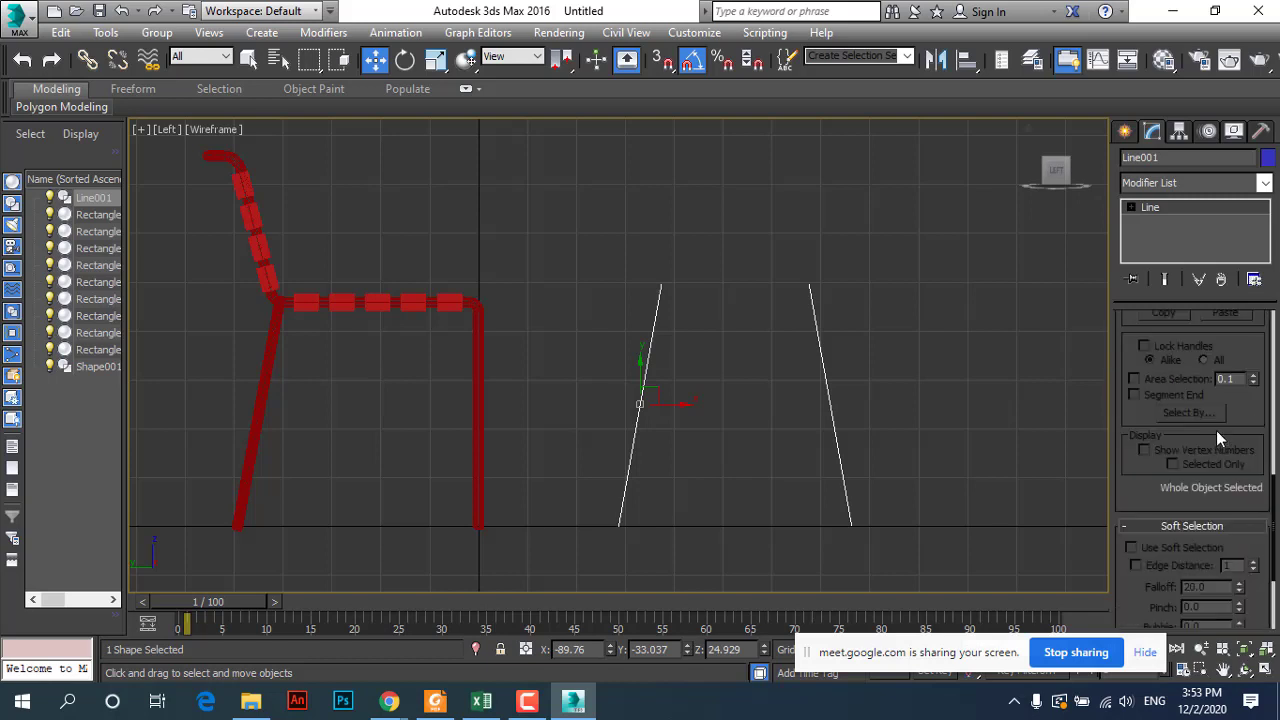
scroll(1216, 400, up, 2)
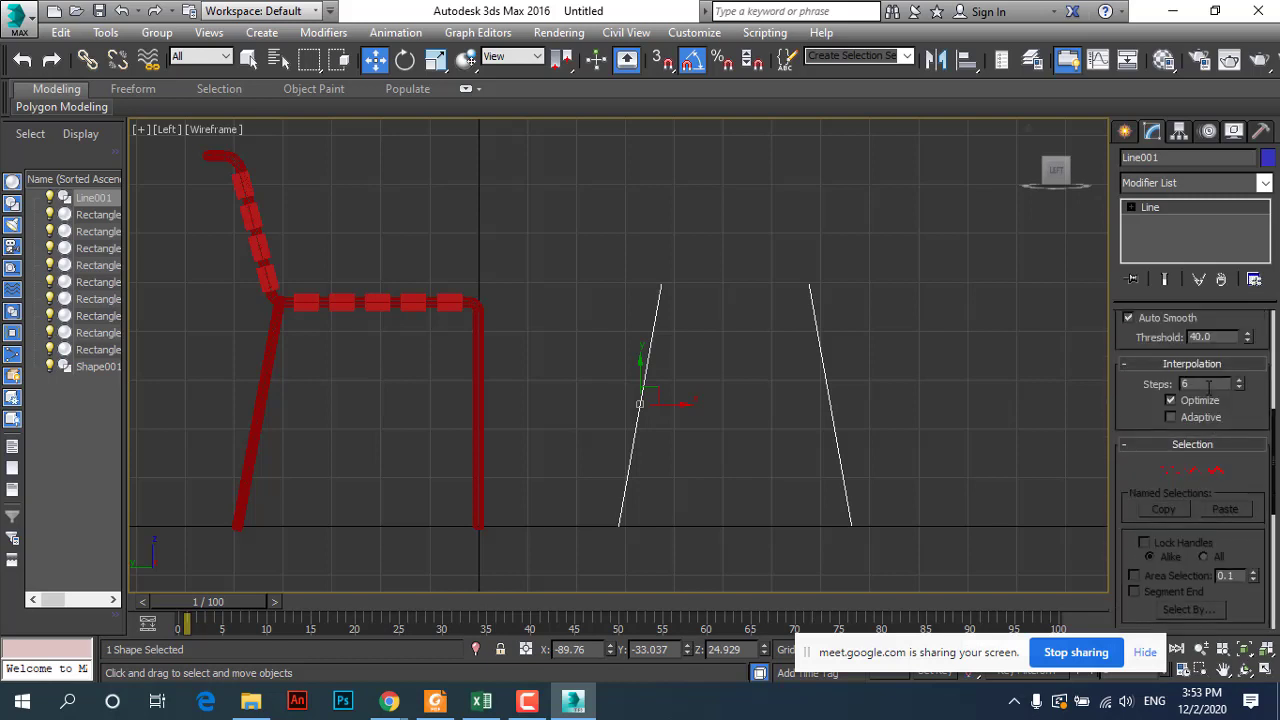
Step: Switch Line001 to Vertex sub-object level and expand the Geometry rollout
click(1170, 470)
scroll(1162, 548, down, 4)
scroll(1161, 540, down, 5)
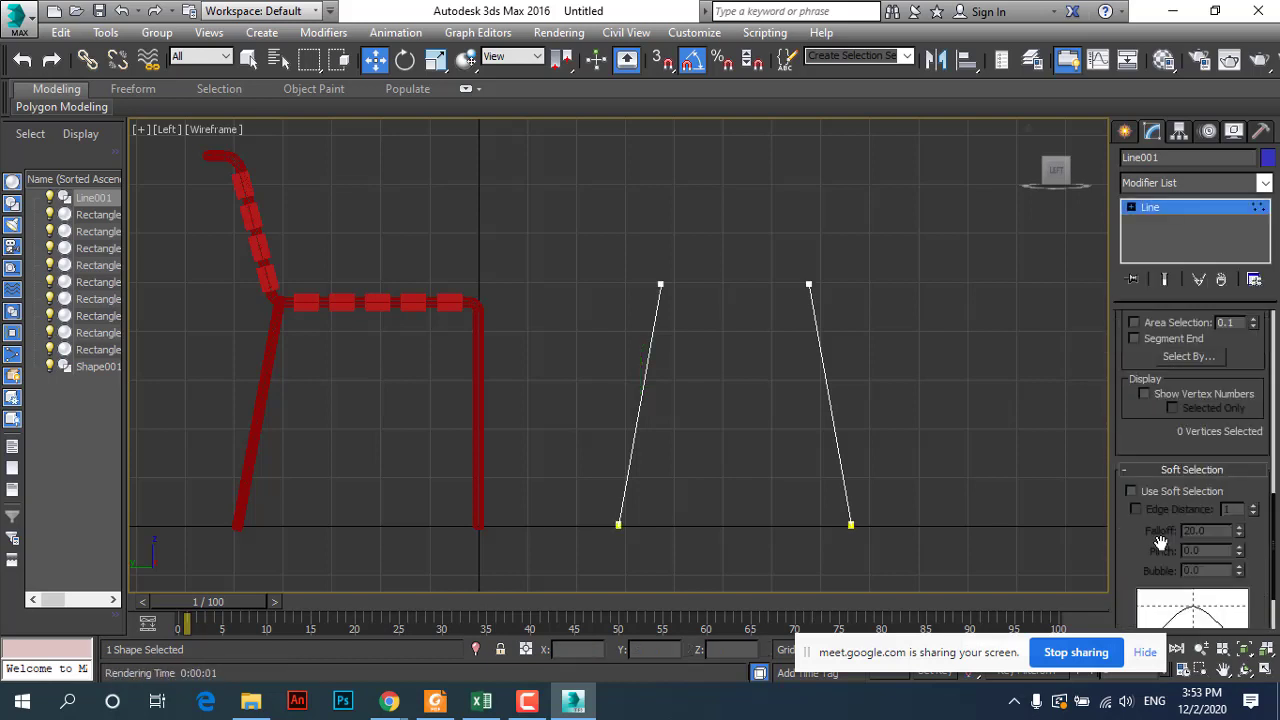
scroll(1161, 540, up, 6)
scroll(1163, 460, up, 10)
scroll(1163, 445, up, 3)
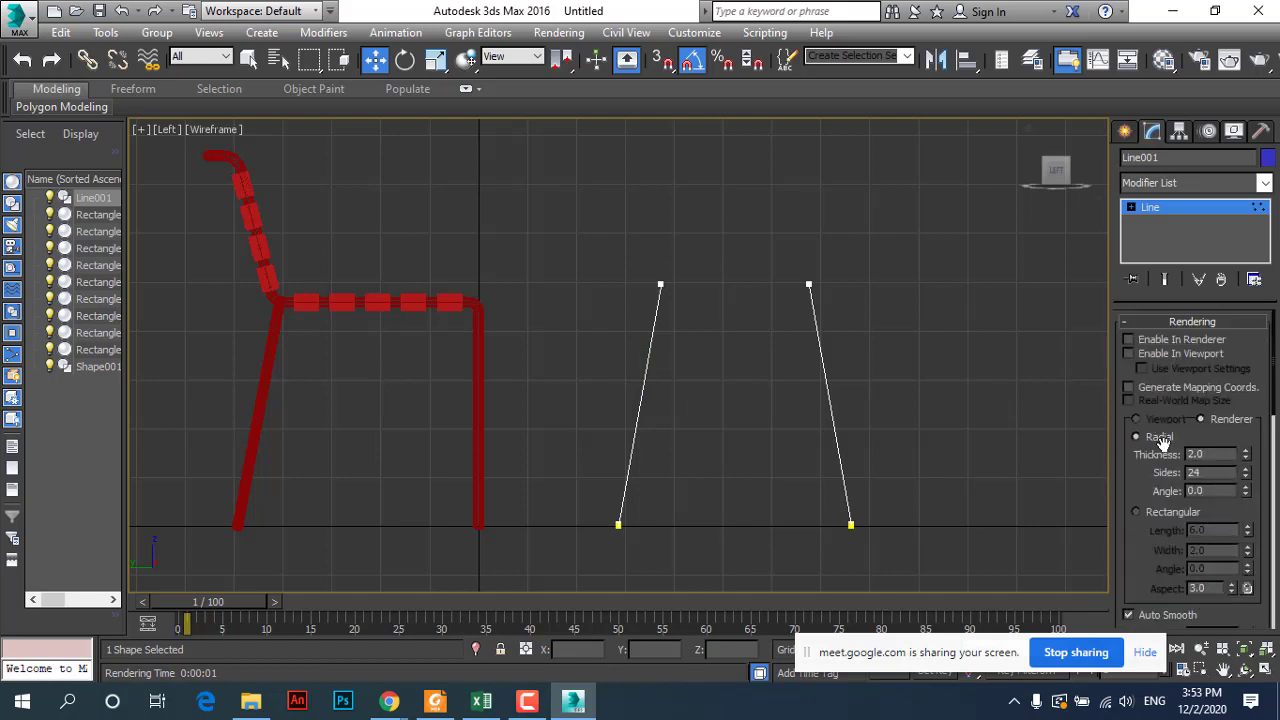
scroll(1166, 449, down, 5)
scroll(1170, 452, down, 4)
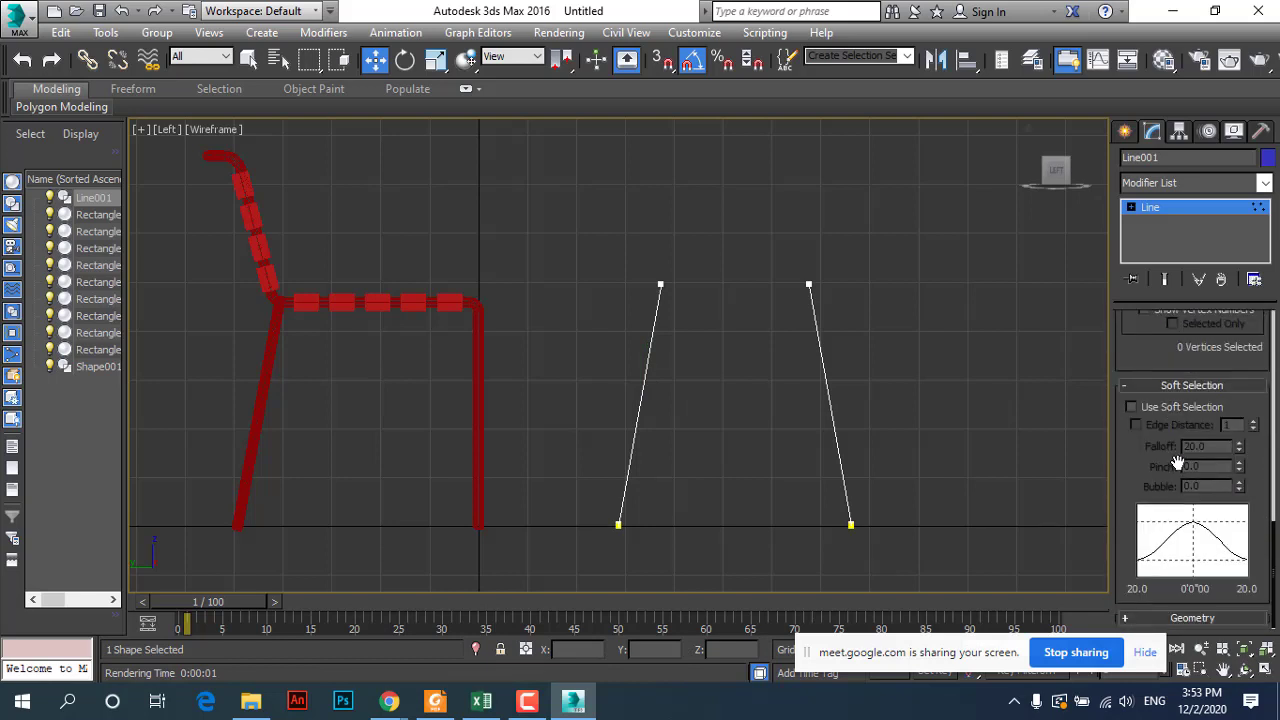
click(1200, 617)
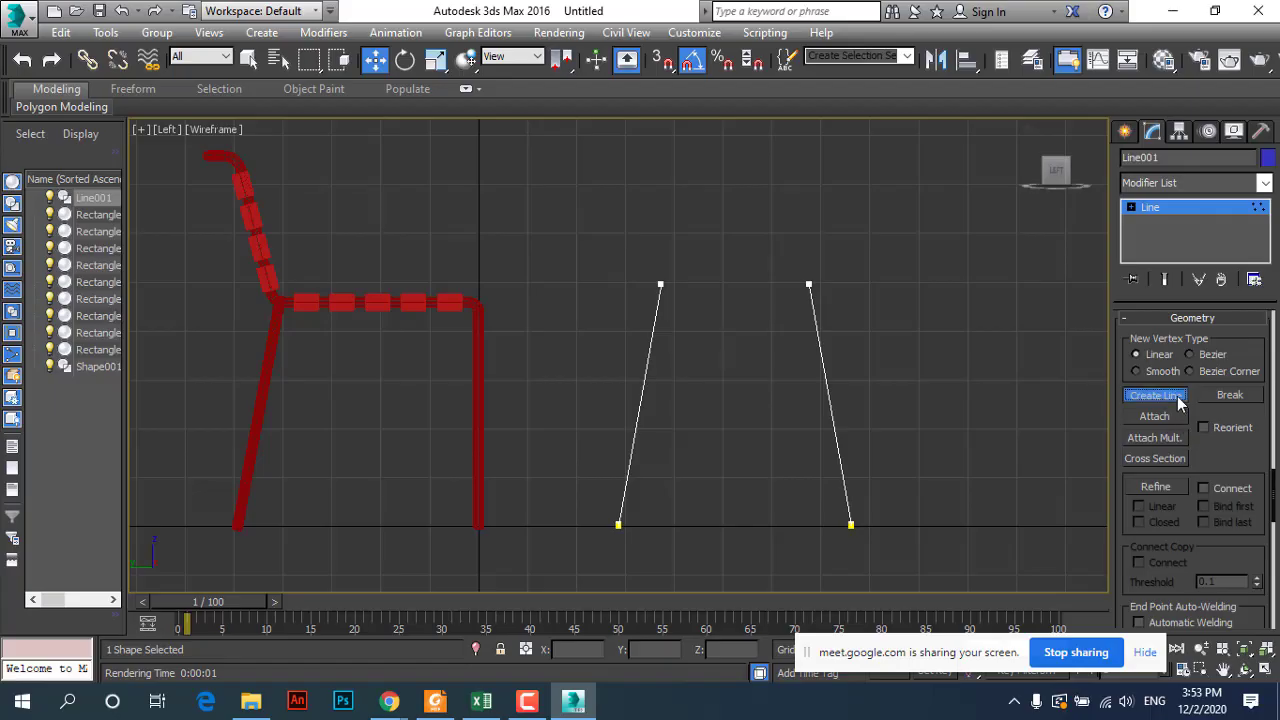
Step: Draw a four-point crossbar with short upturned ends across the two leg tops using Create Line
click(1177, 396)
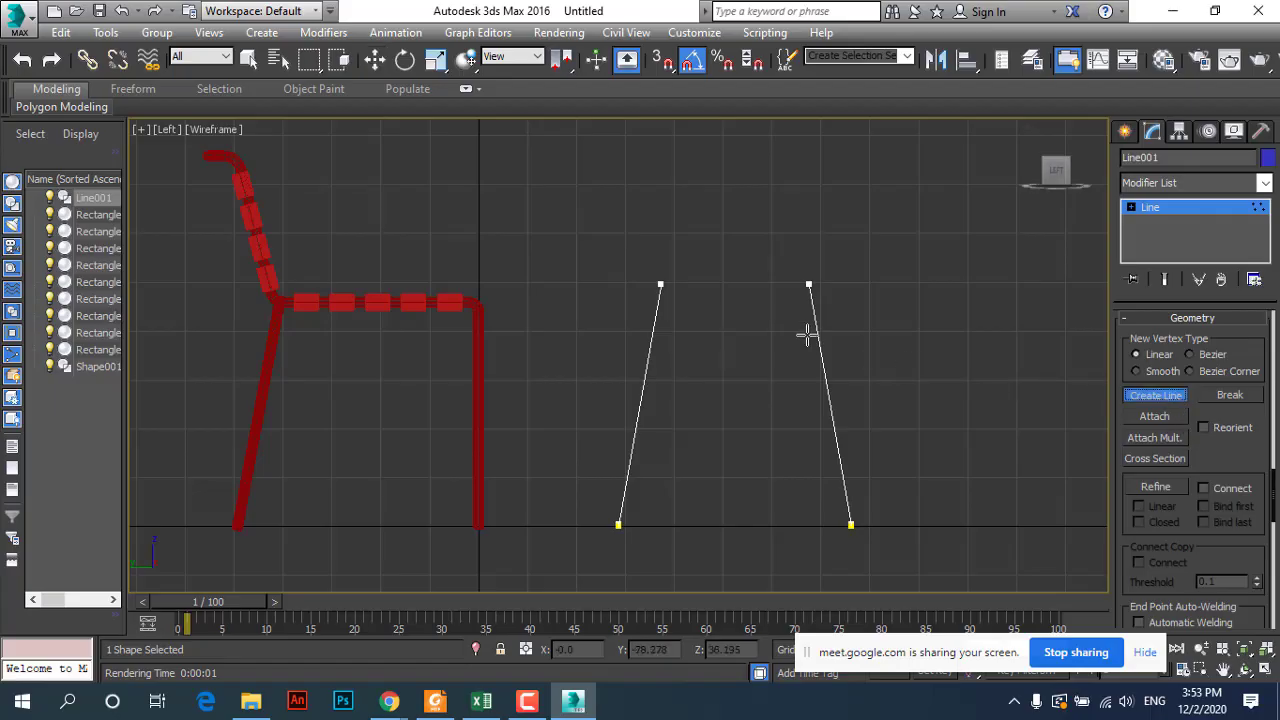
click(650, 270)
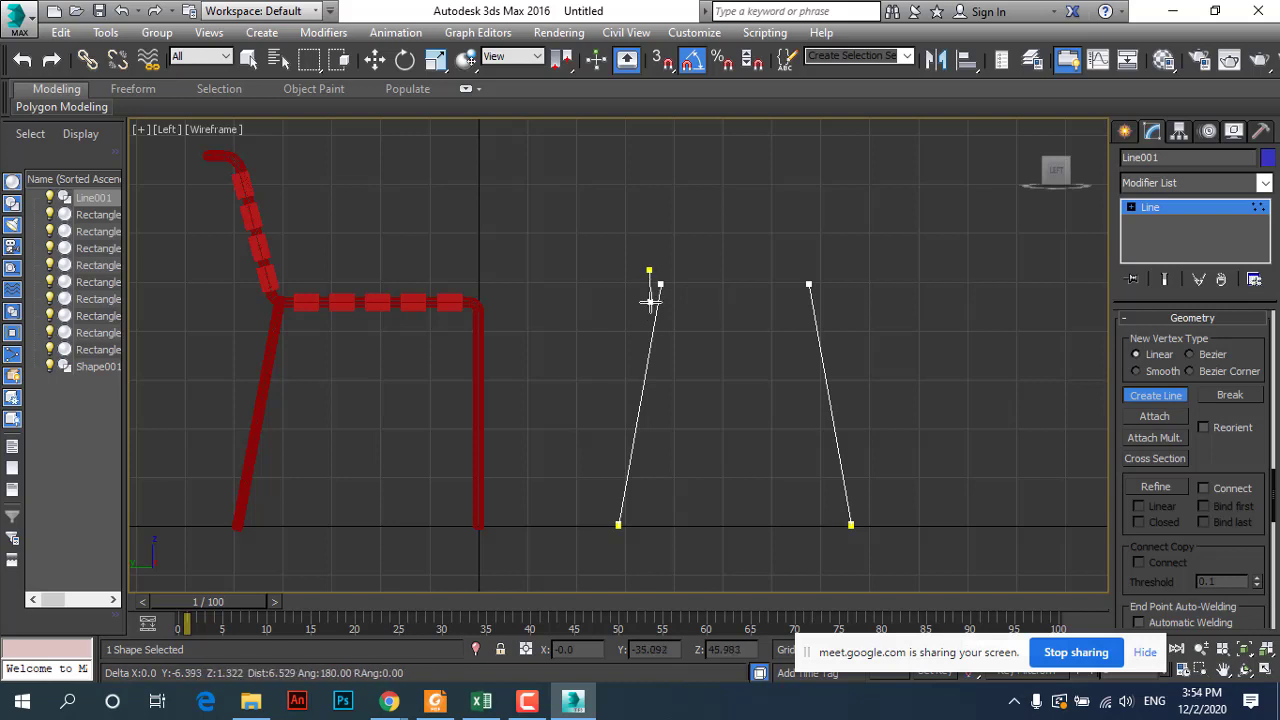
click(650, 301)
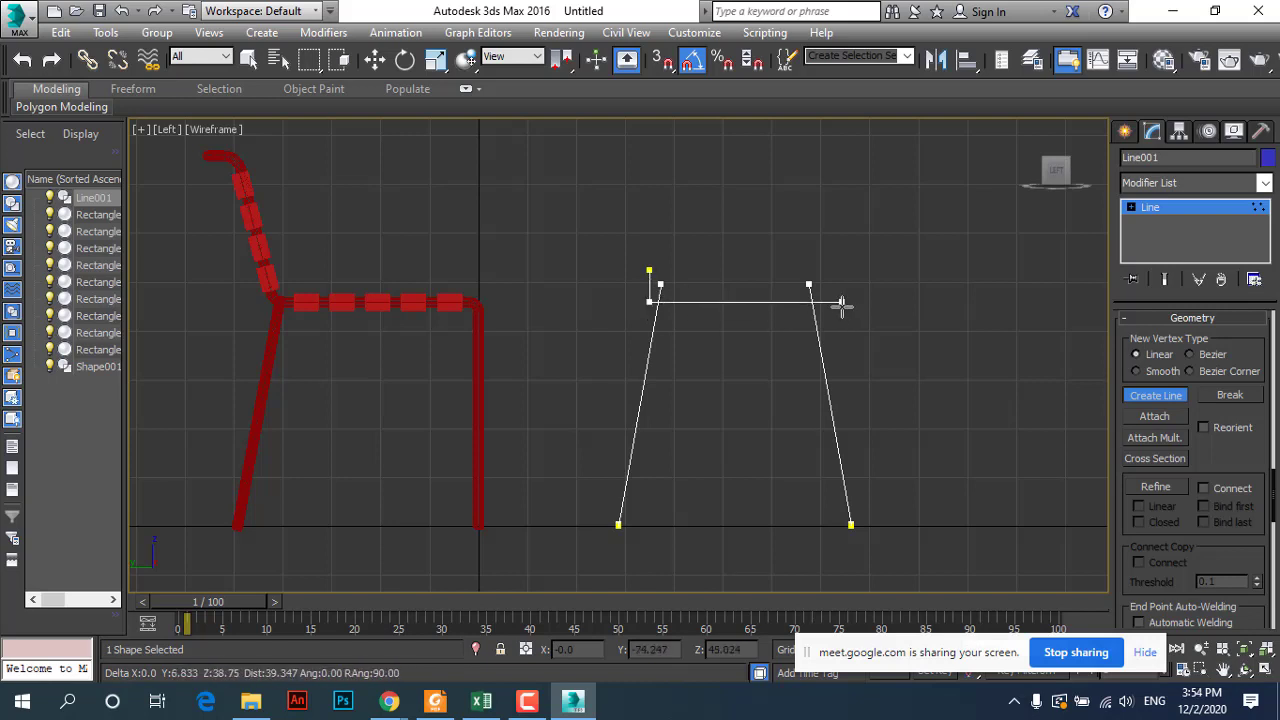
click(826, 301)
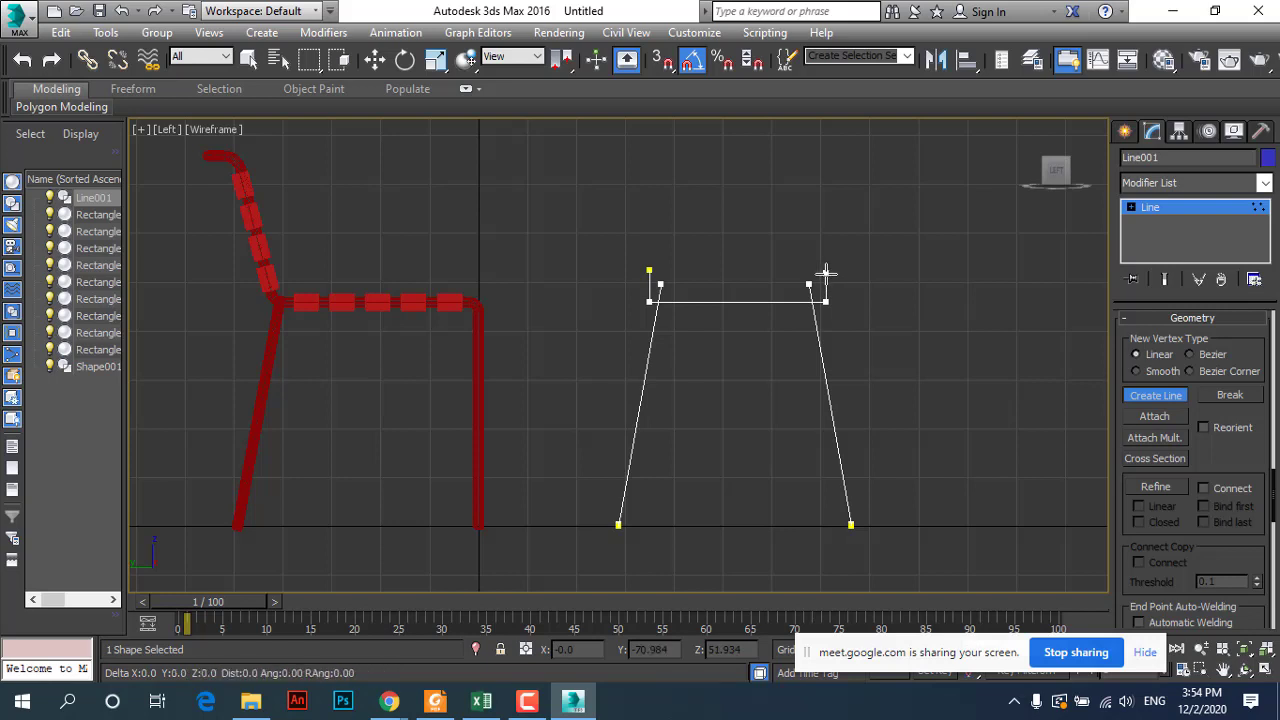
click(826, 271)
scroll(818, 305, up, 6)
scroll(820, 297, up, 2)
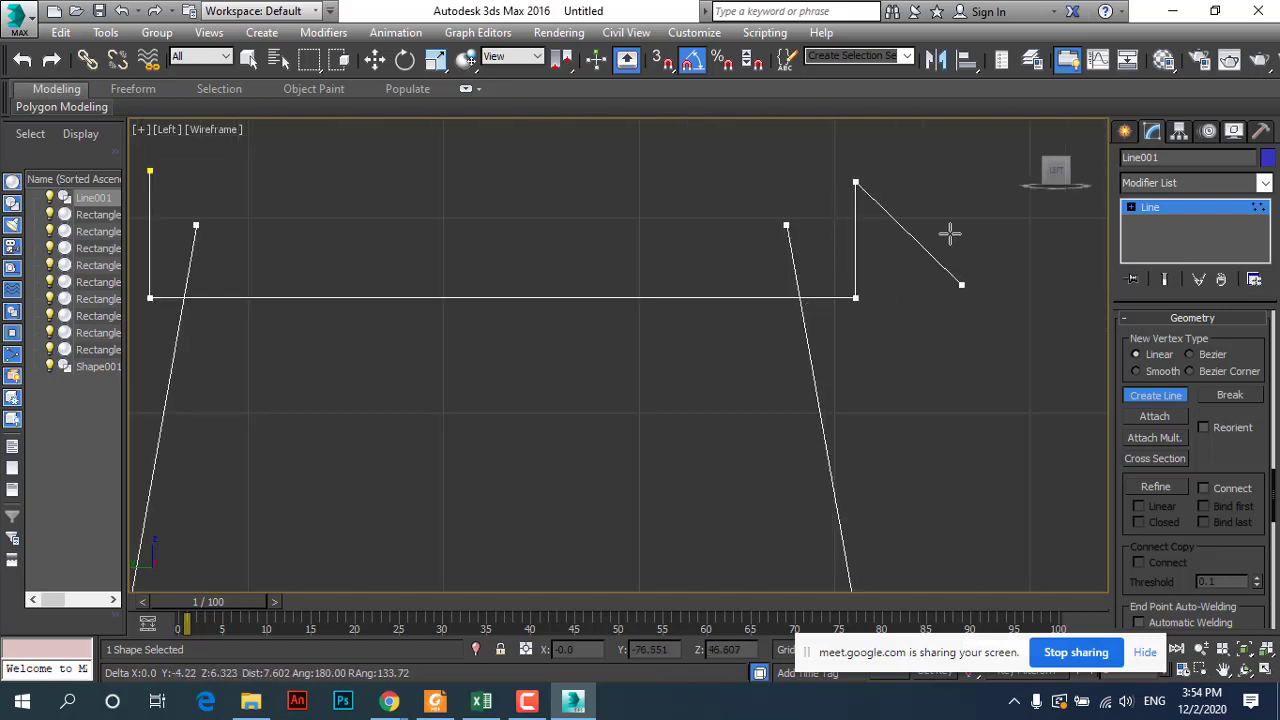
right_click(943, 260)
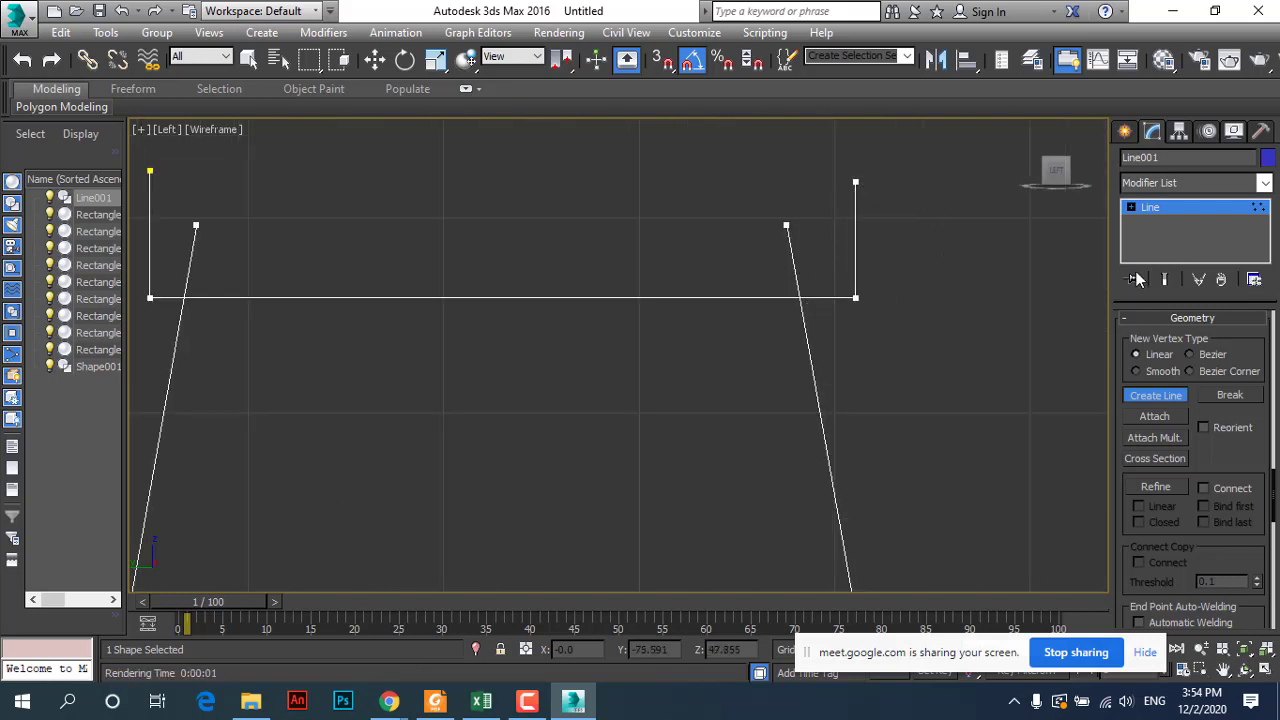
click(1180, 396)
click(1131, 207)
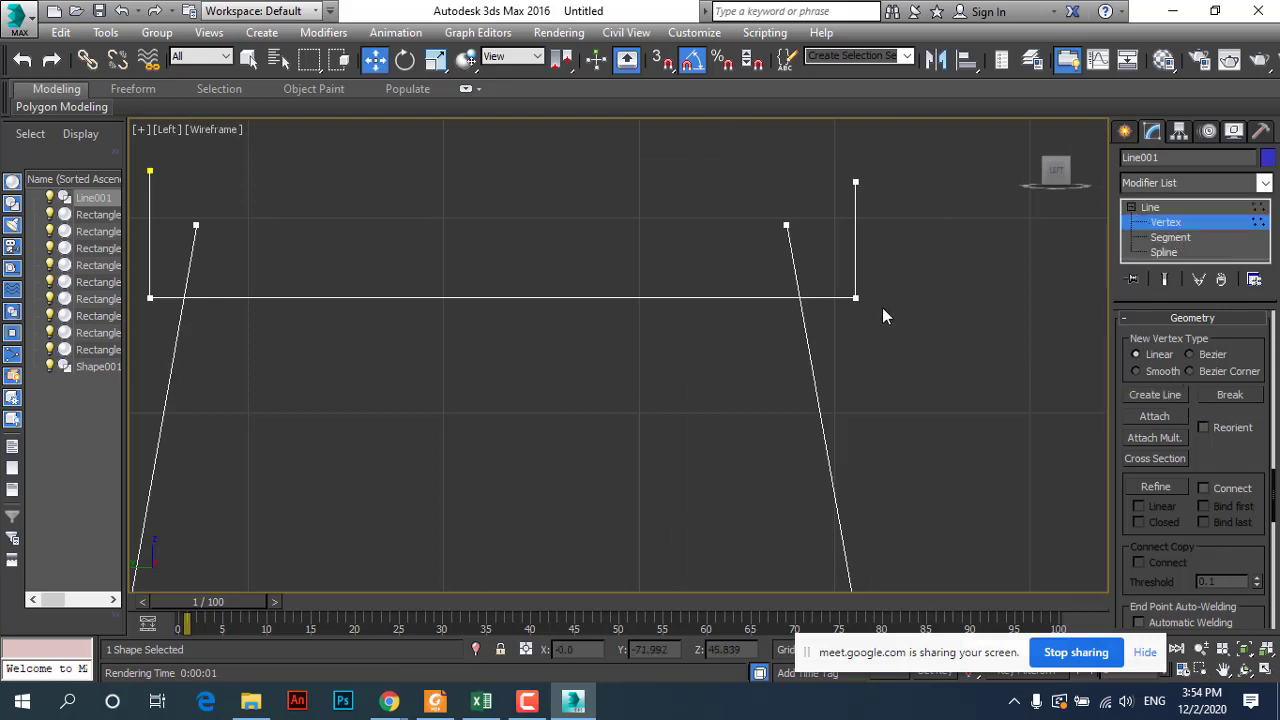
Step: Raise the crossbar vertices toward the leg tops and fit its left and right ends onto the legs
scroll(883, 309, down, 4)
drag(921, 352, 921, 352)
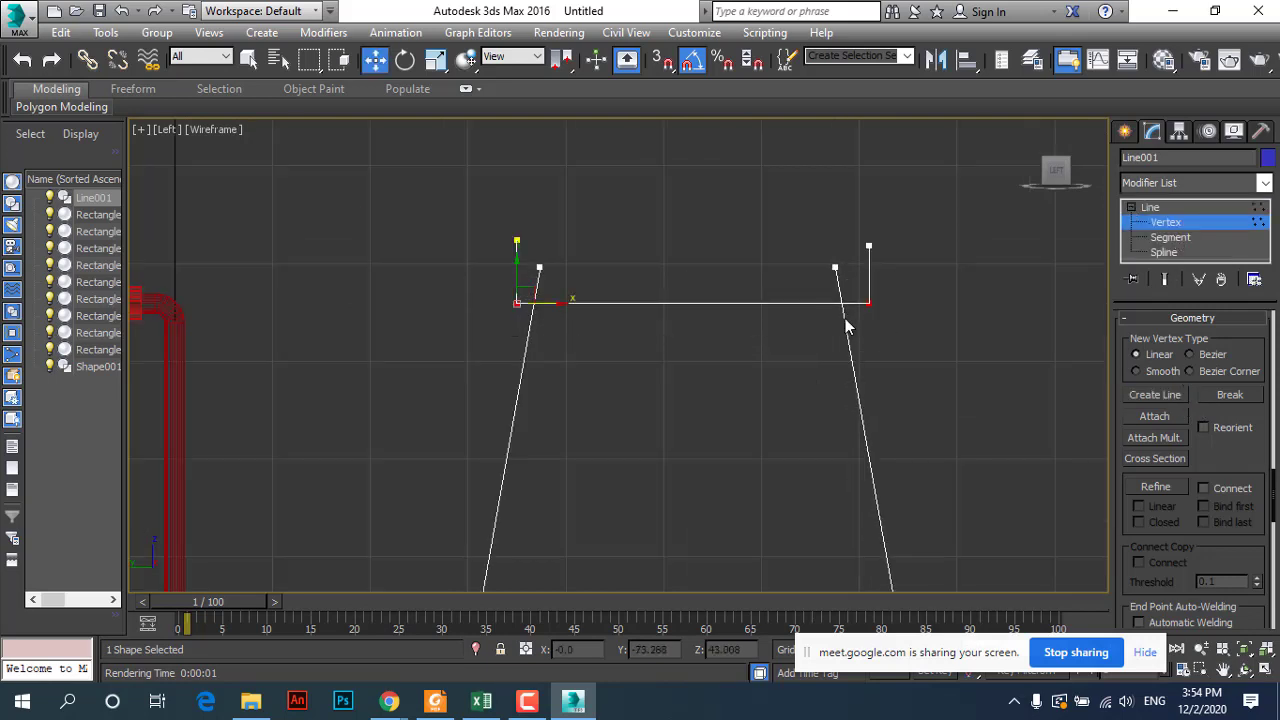
drag(516, 258, 511, 236)
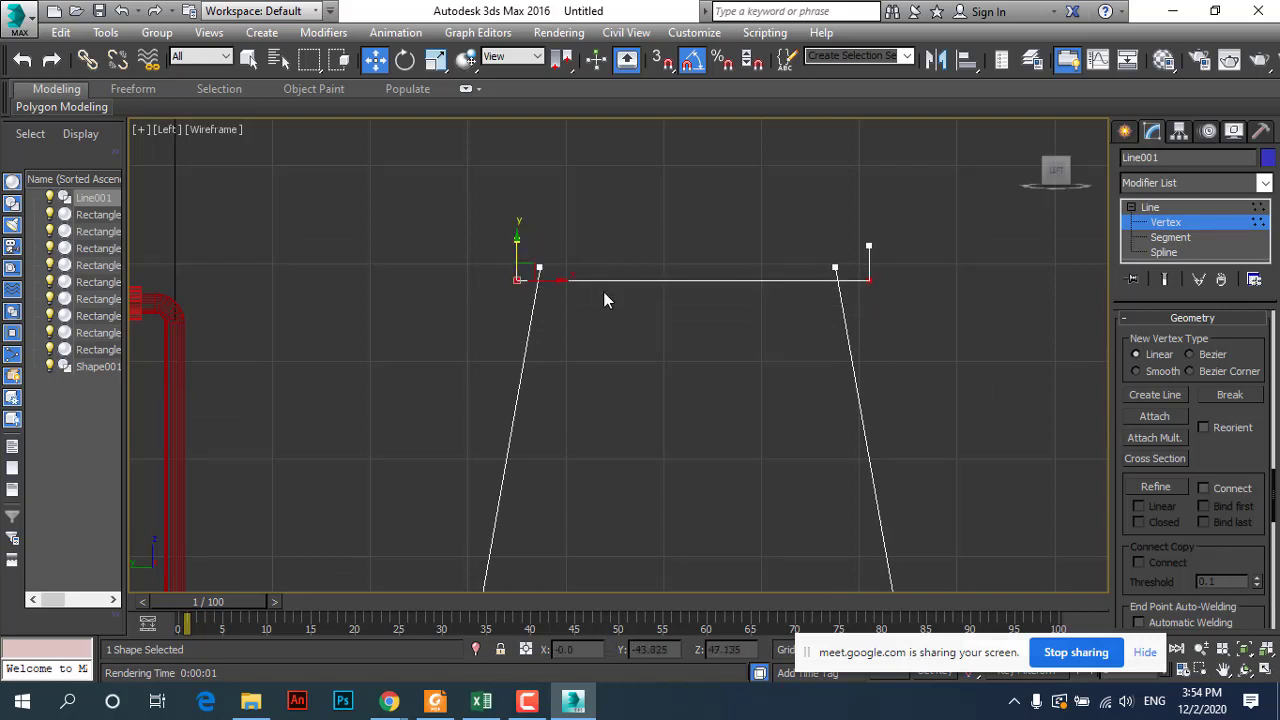
click(829, 209)
drag(917, 291, 887, 271)
drag(518, 280, 526, 286)
drag(559, 246, 565, 246)
click(686, 368)
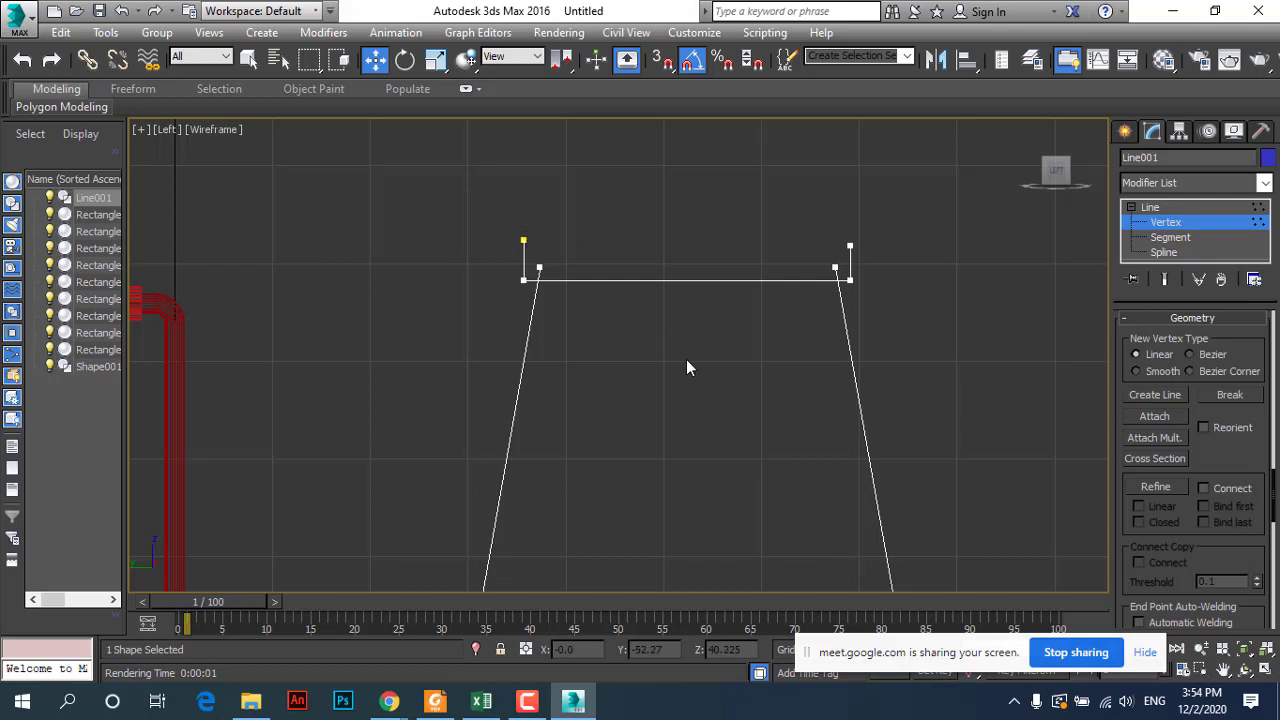
Step: In the four-viewport layout, move the crossbar's vertices left between the leg frames in the Top view
click(1264, 670)
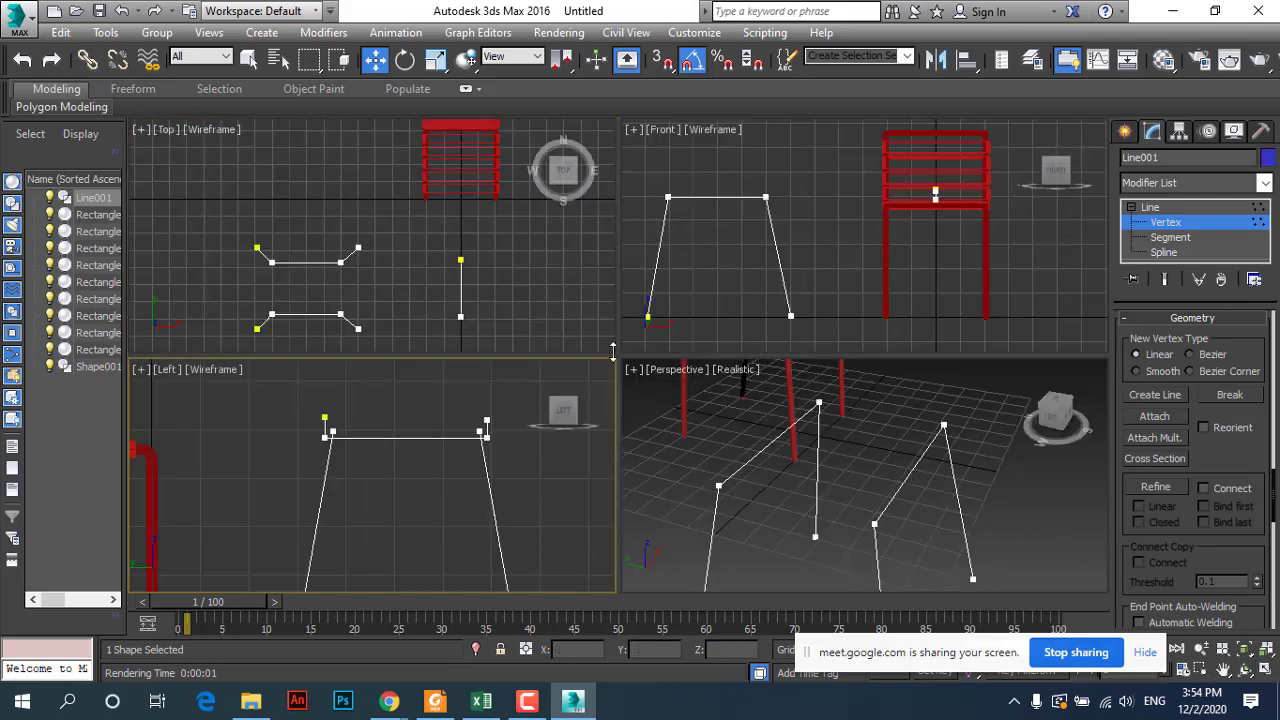
drag(440, 252, 545, 336)
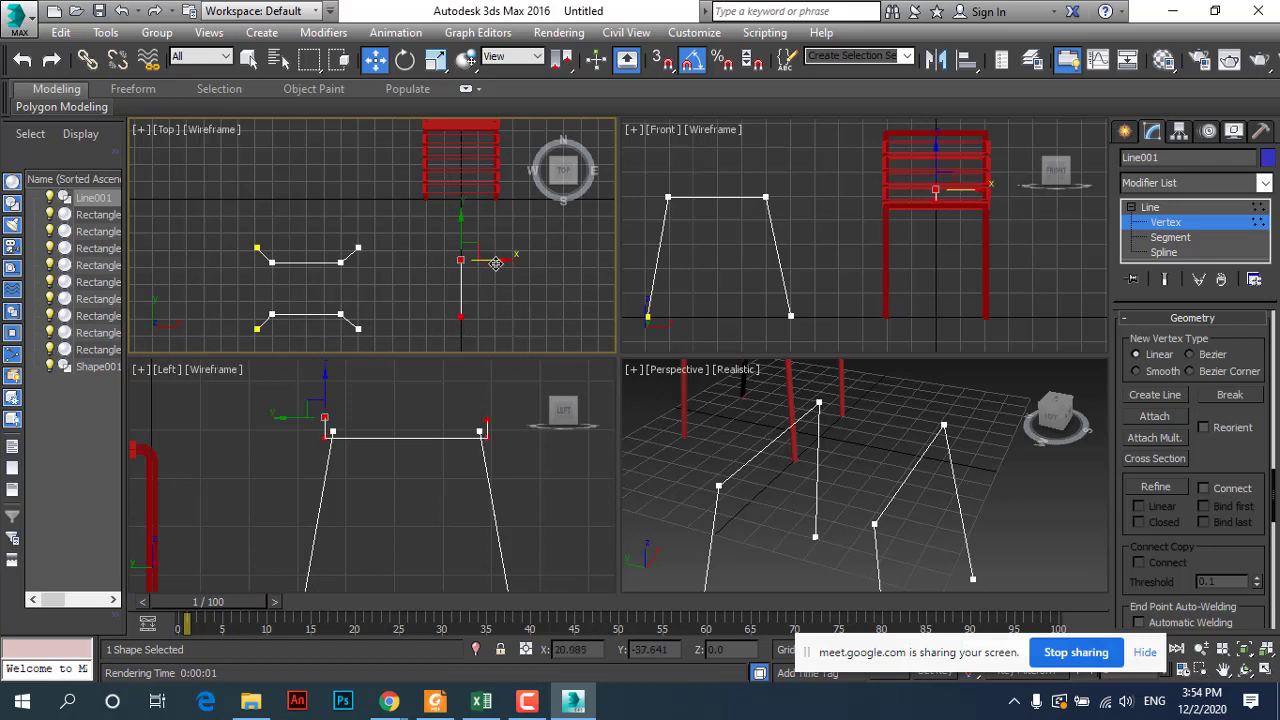
drag(474, 262, 369, 282)
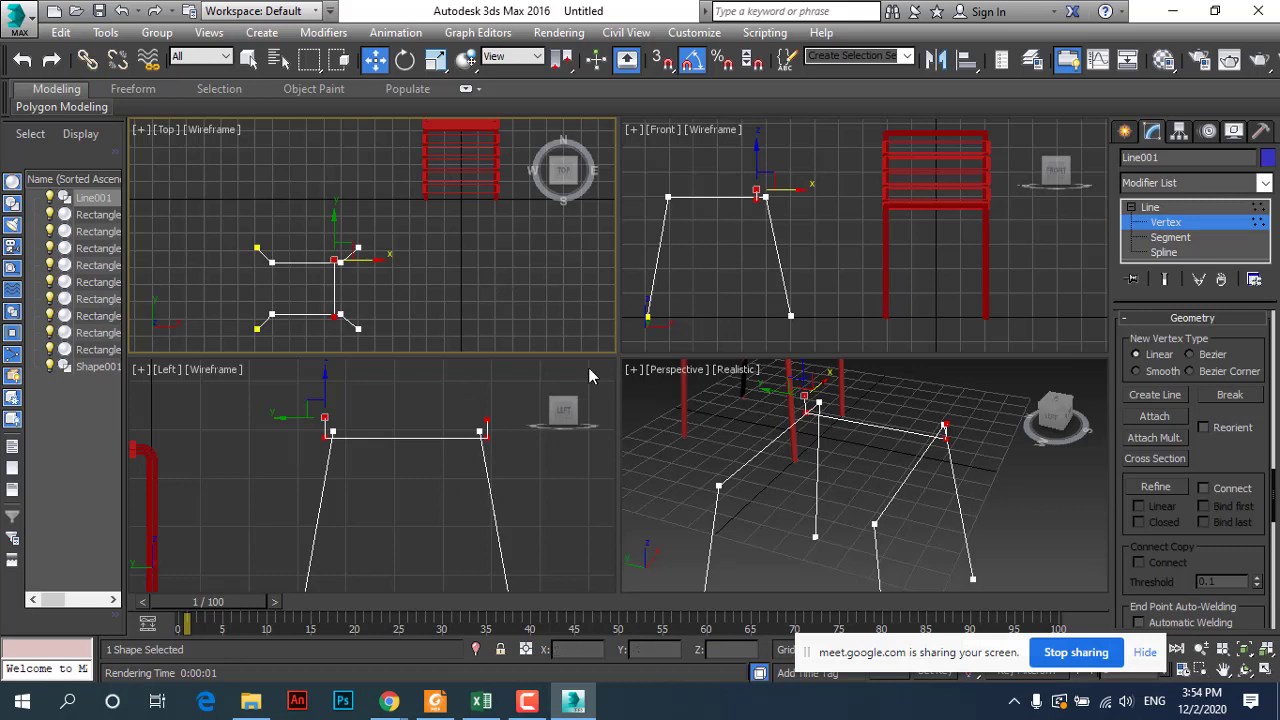
click(708, 292)
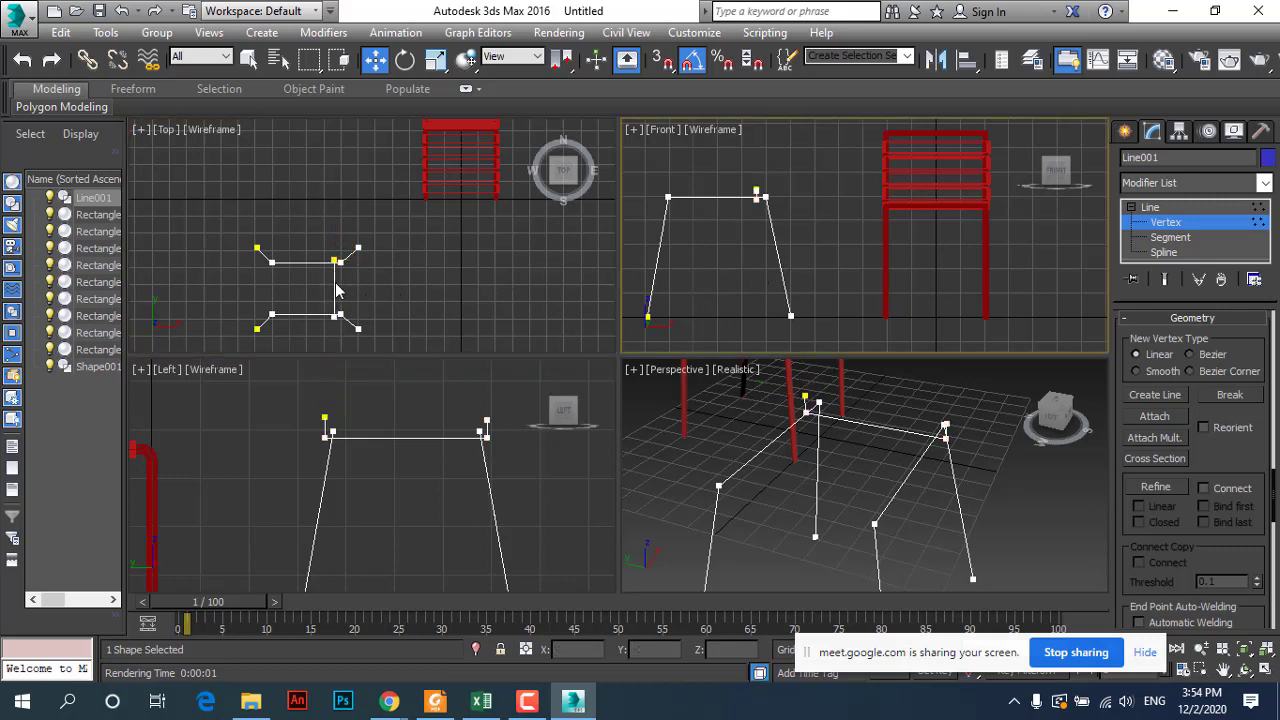
click(544, 295)
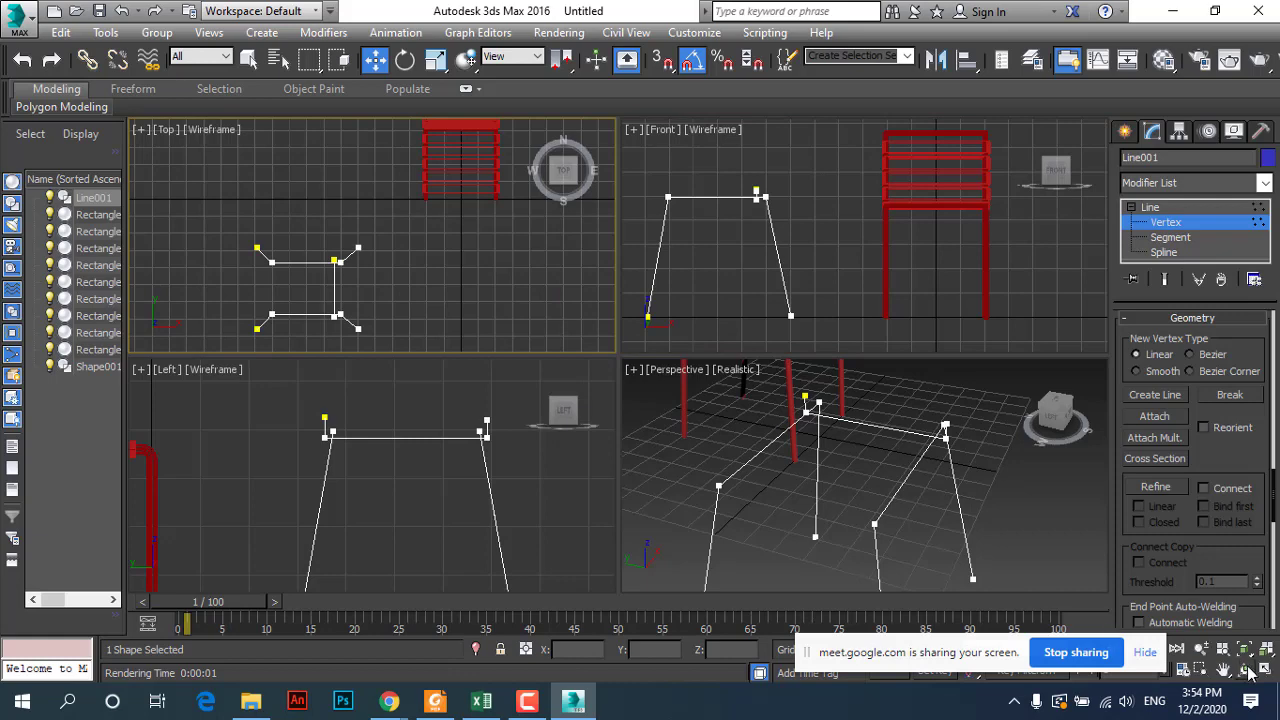
Step: In the maximized Top view, shift the connecting line's vertices right to align with the frames' right ends
key(alt+w)
scroll(563, 446, down, 2)
scroll(525, 486, up, 4)
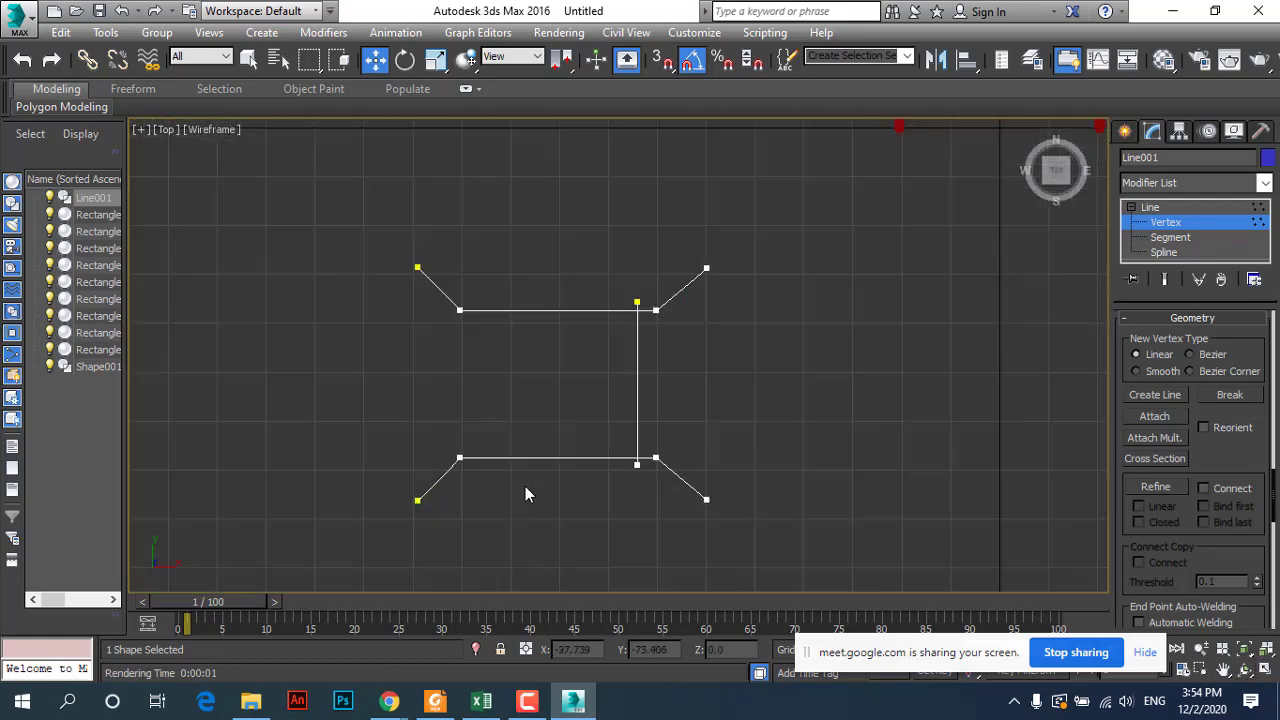
scroll(525, 486, up, 2)
drag(668, 348, 695, 494)
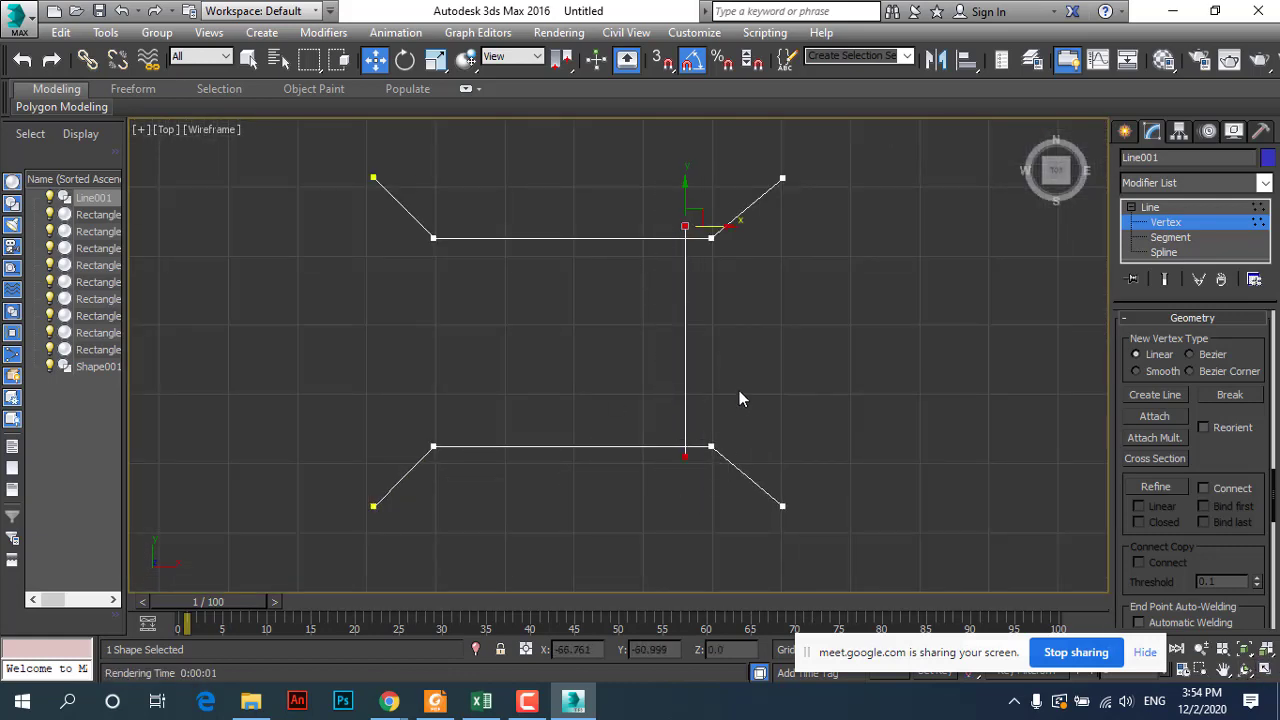
drag(722, 226, 741, 232)
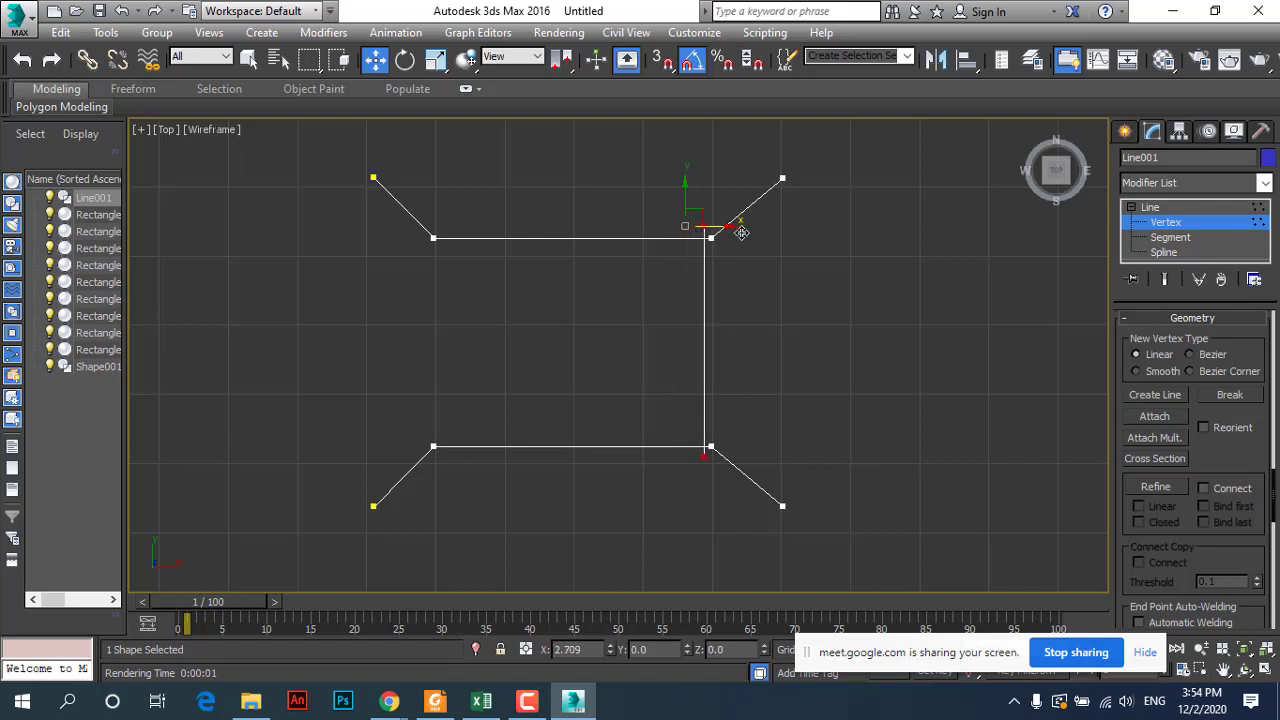
drag(741, 232, 741, 232)
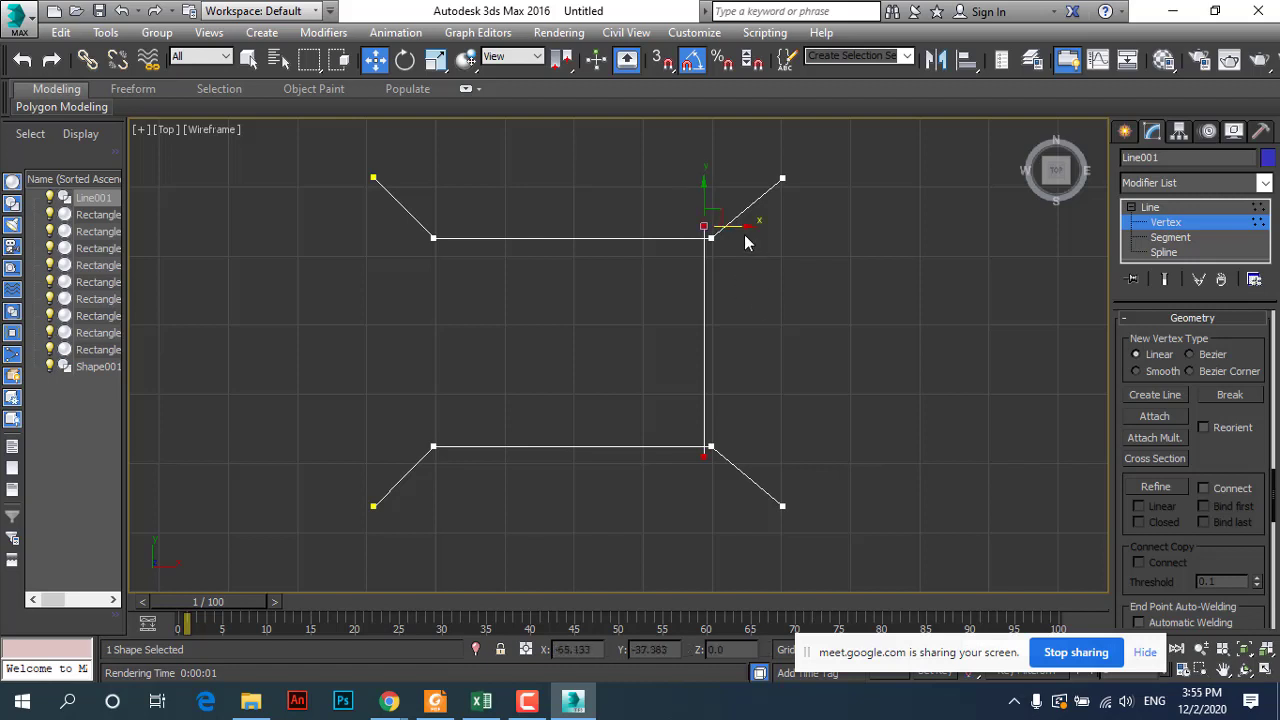
Step: At Spline level, Shift-drag a copy of the connecting line to the frames' left ends
click(1160, 253)
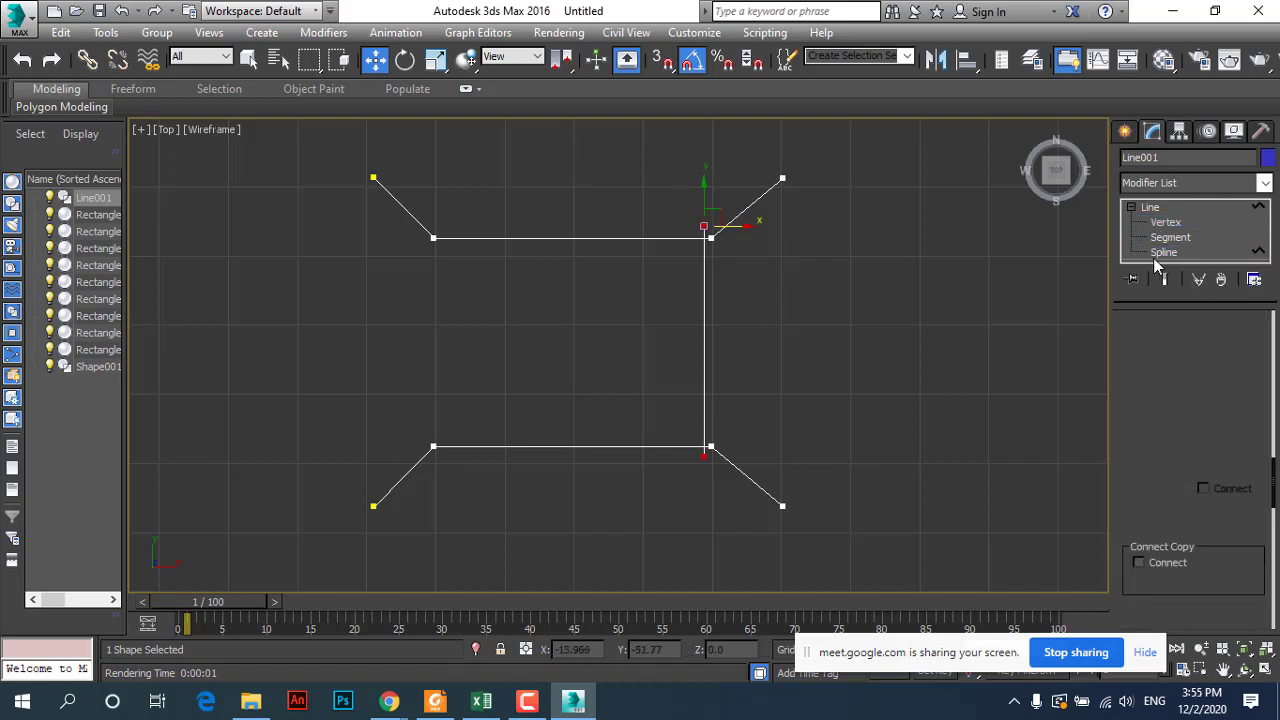
click(706, 290)
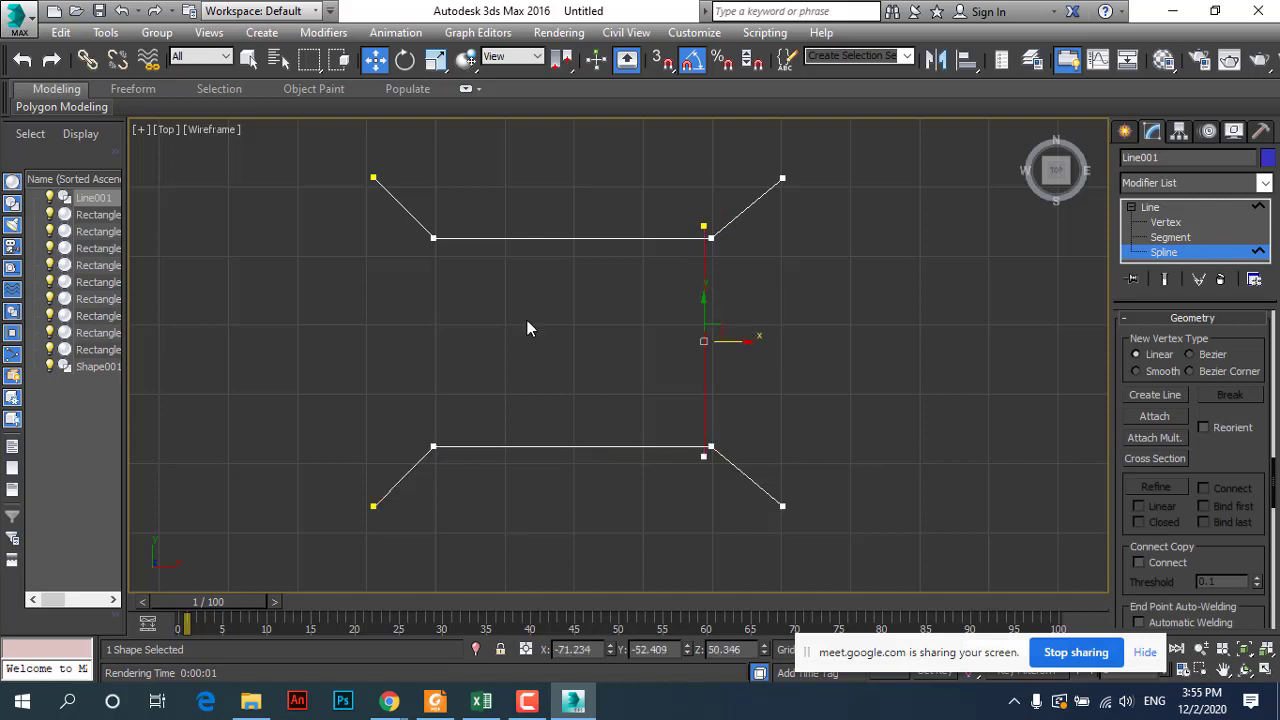
shift+drag(740, 341, 484, 346)
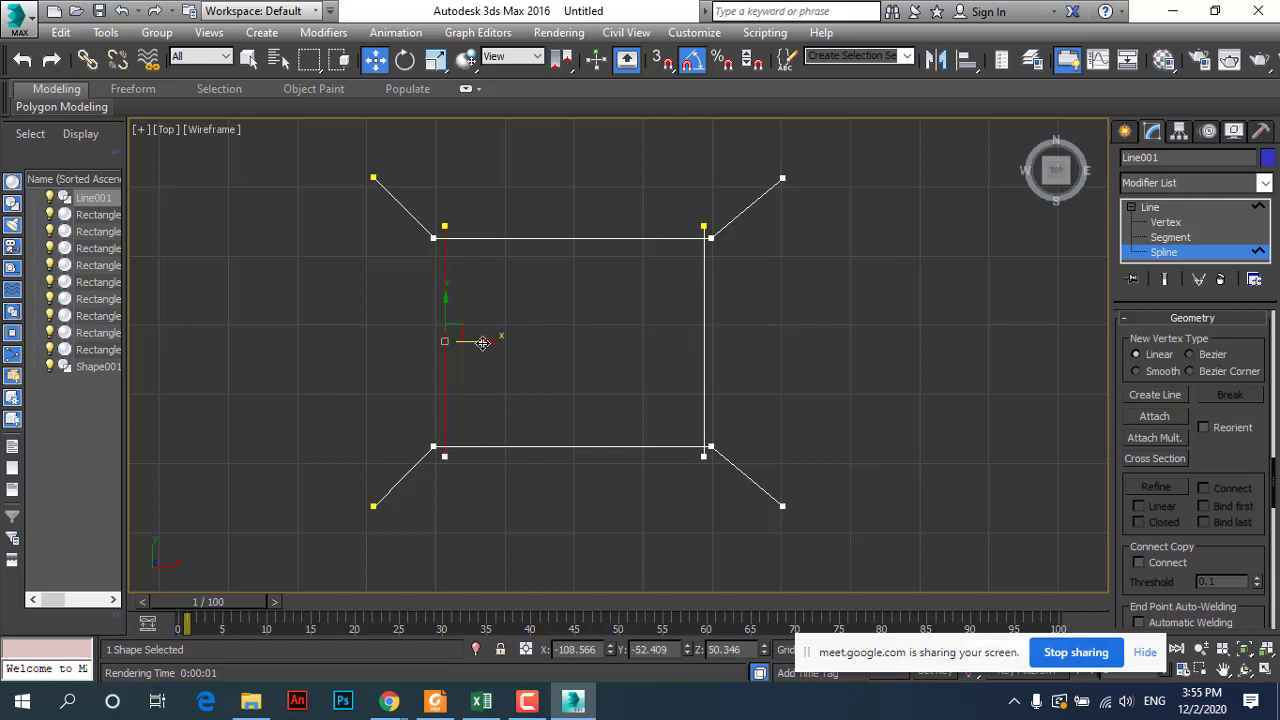
click(1150, 207)
click(850, 345)
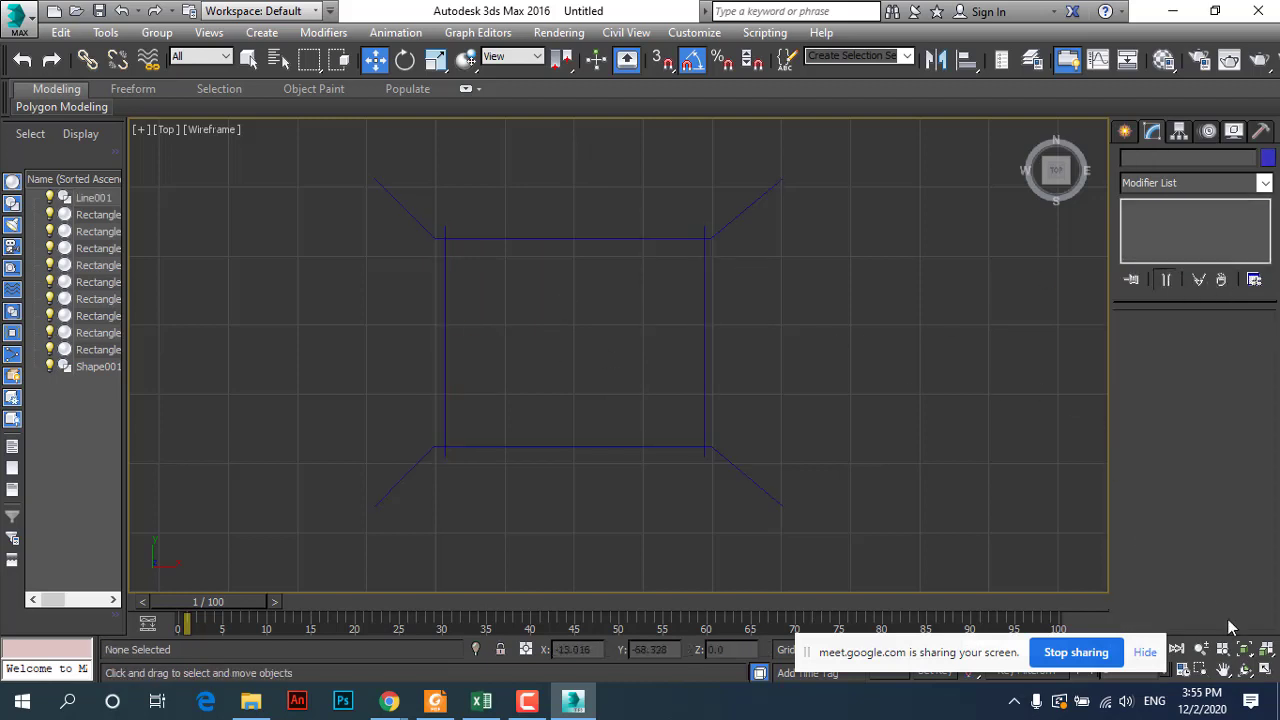
Step: Maximize the Perspective view, select Line001 and enter Vertex sub-object mode
click(1265, 669)
click(937, 525)
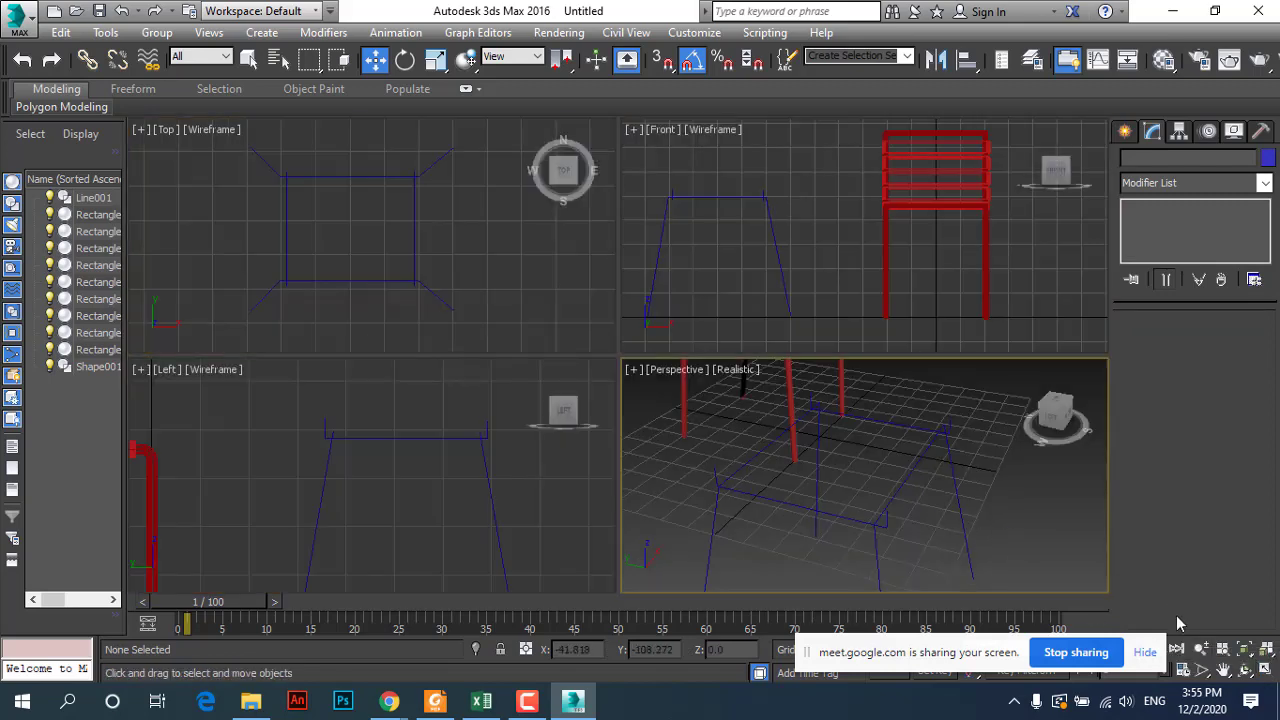
click(1265, 669)
click(667, 410)
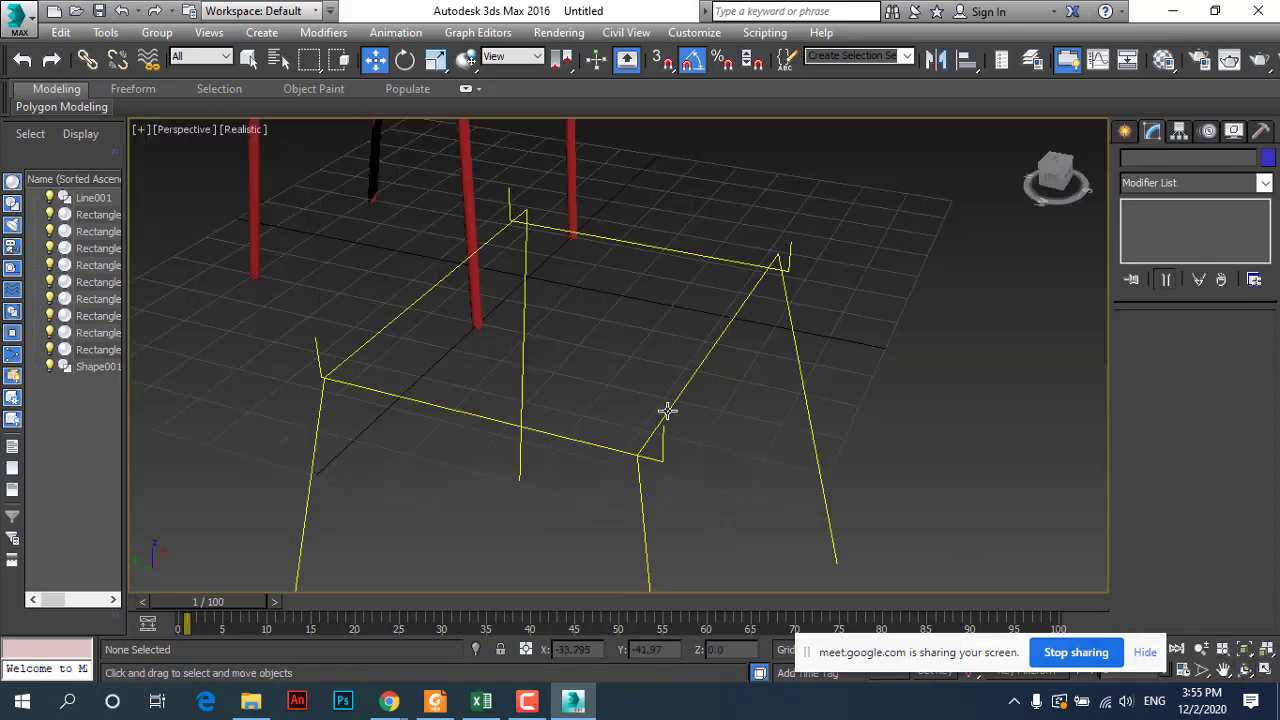
click(667, 410)
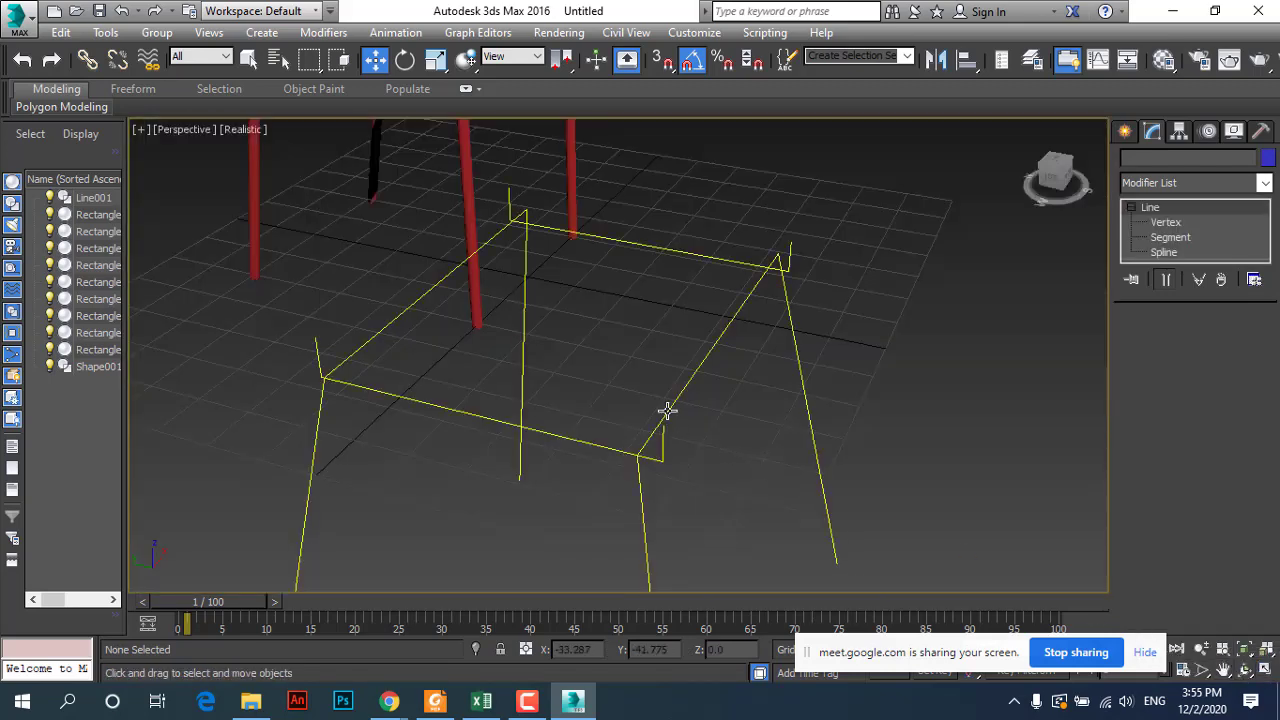
click(1162, 223)
scroll(341, 396, up, 3)
scroll(341, 396, up, 3)
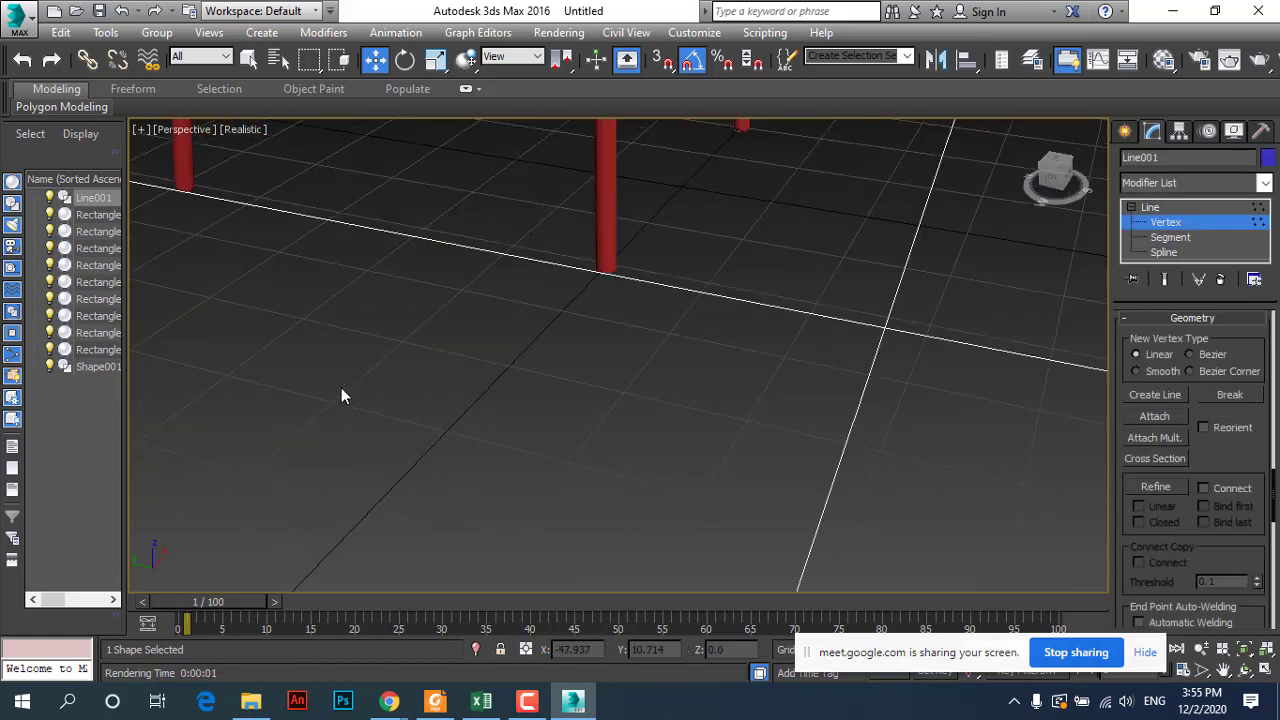
scroll(341, 396, down, 2)
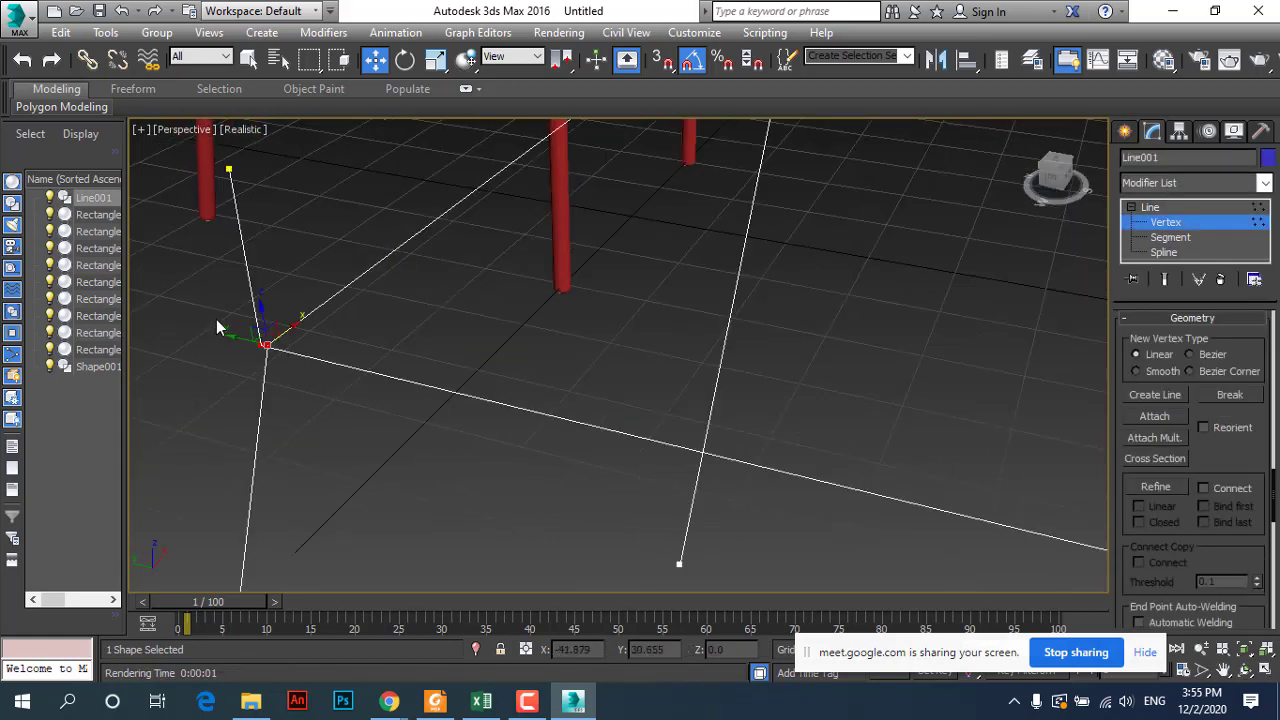
Step: Select the frame's four top corner vertices, orbiting the view to reach each one
drag(216, 321, 309, 389)
scroll(459, 385, down, 2)
scroll(649, 414, down, 2)
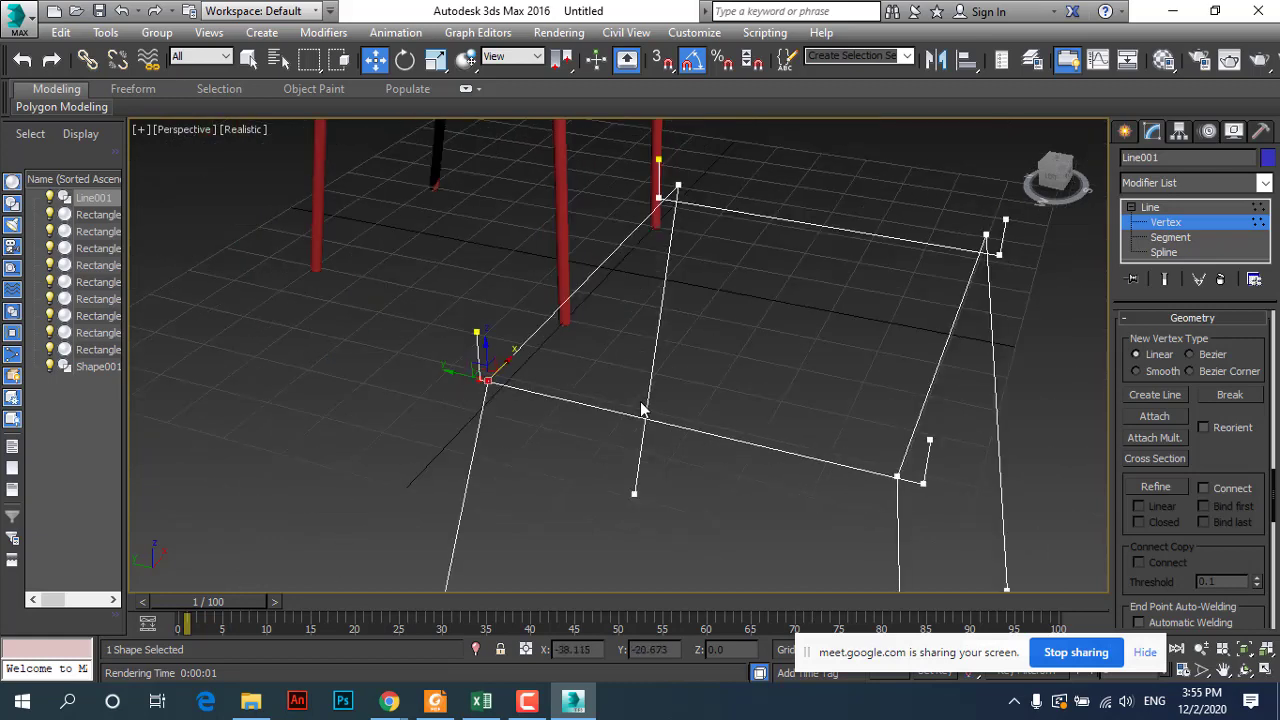
scroll(910, 493, up, 3)
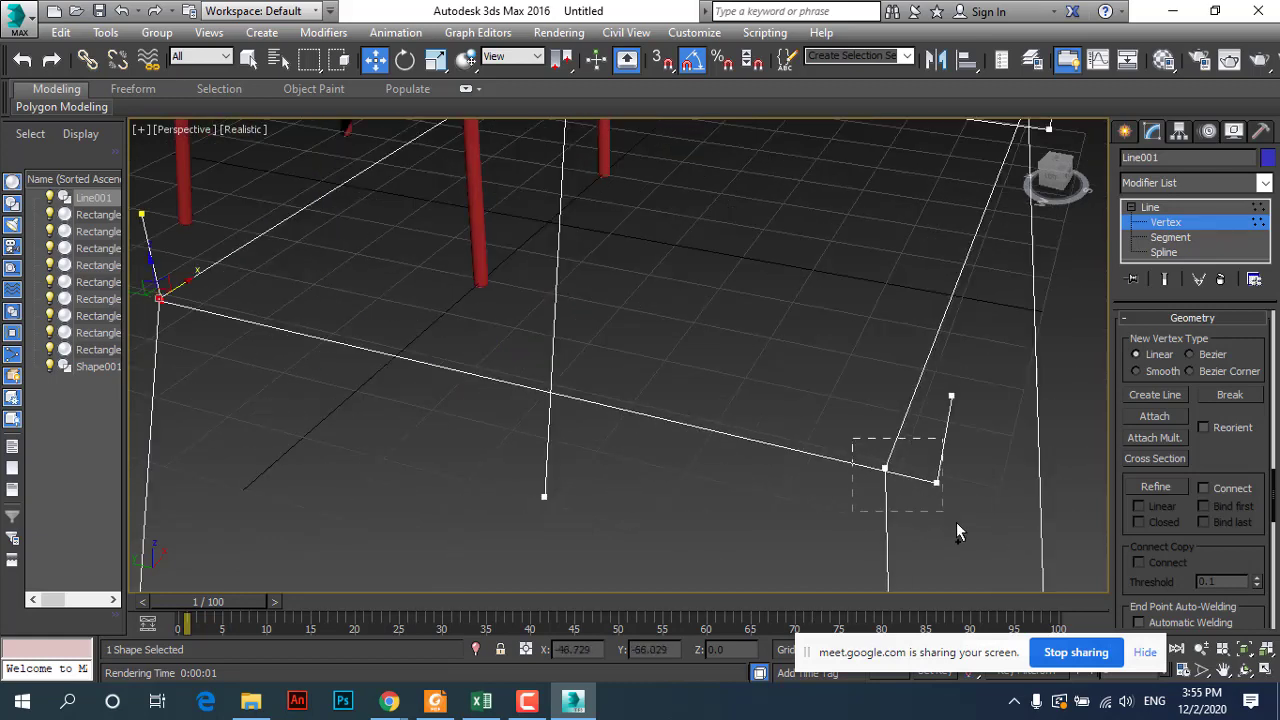
drag(959, 525, 959, 524)
alt+middle_drag(959, 524, 1000, 248)
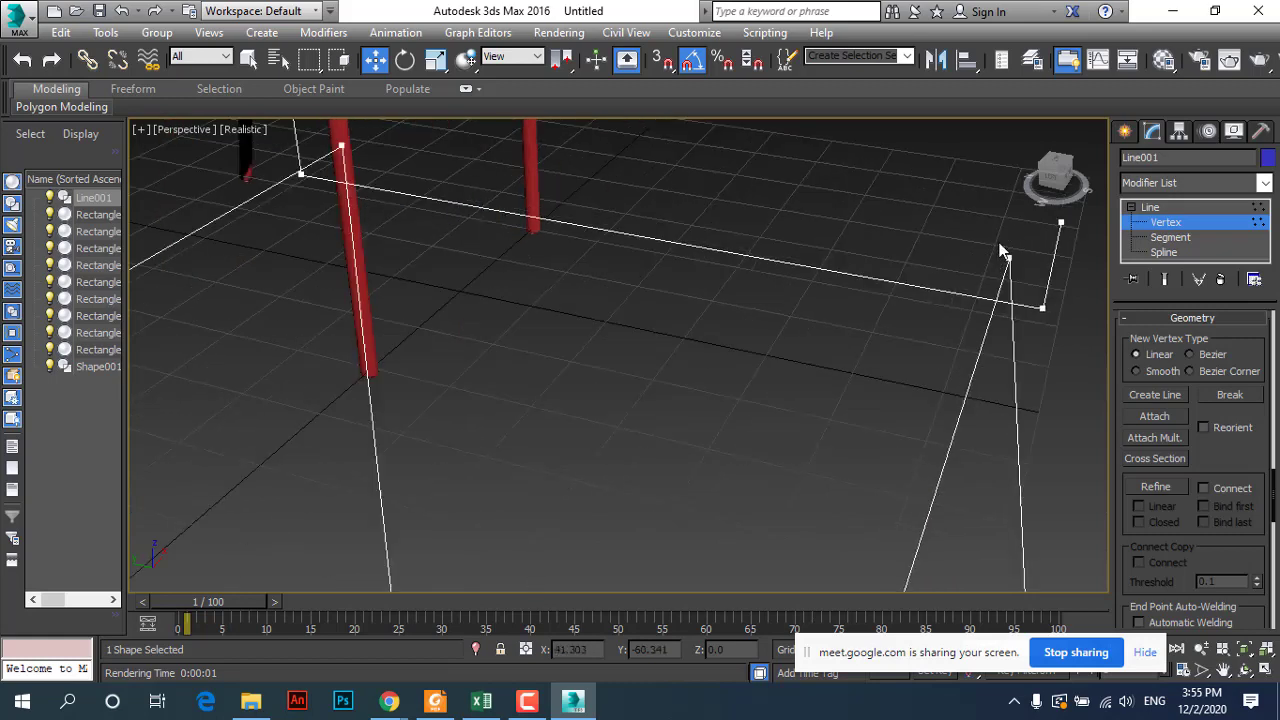
ctrl+click(1041, 308)
ctrl+drag(337, 129, 414, 172)
scroll(669, 240, down, 3)
scroll(671, 263, down, 3)
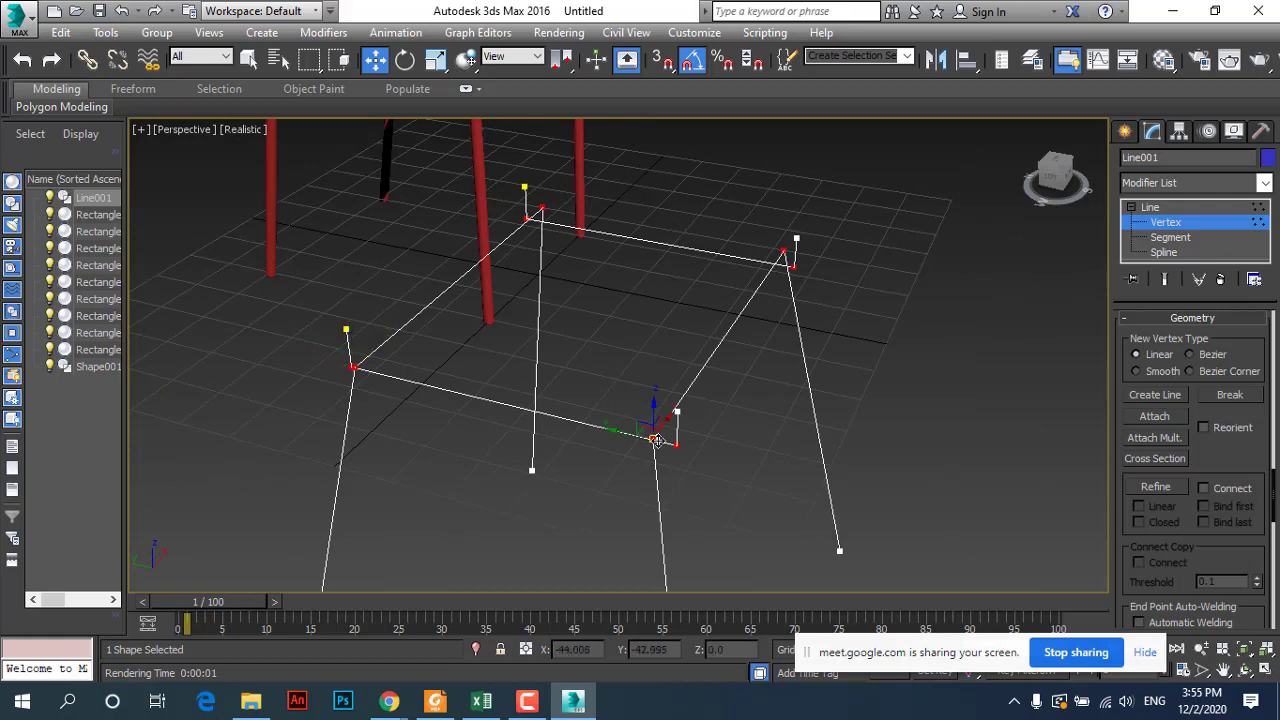
scroll(656, 441, up, 2)
scroll(1160, 415, down, 5)
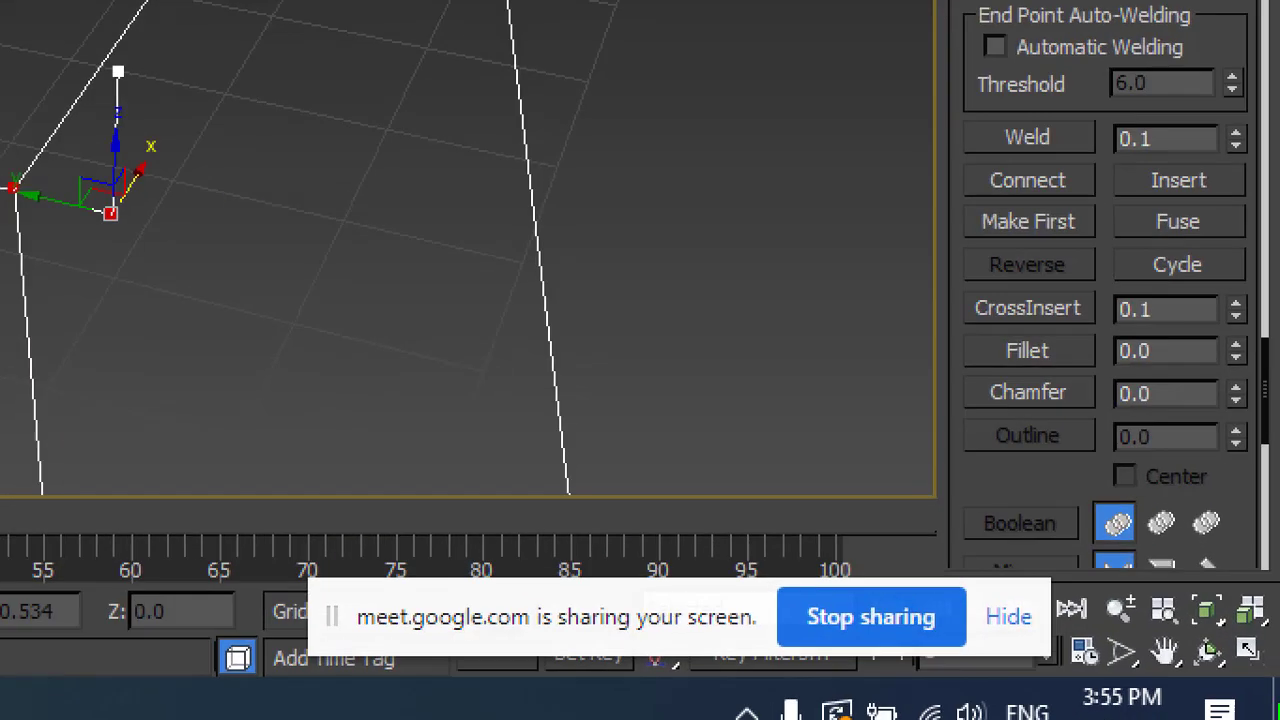
Step: Fillet the selected top corner vertices of the table frame with a value of 2
drag(1048, 325, 1005, 326)
text(2)
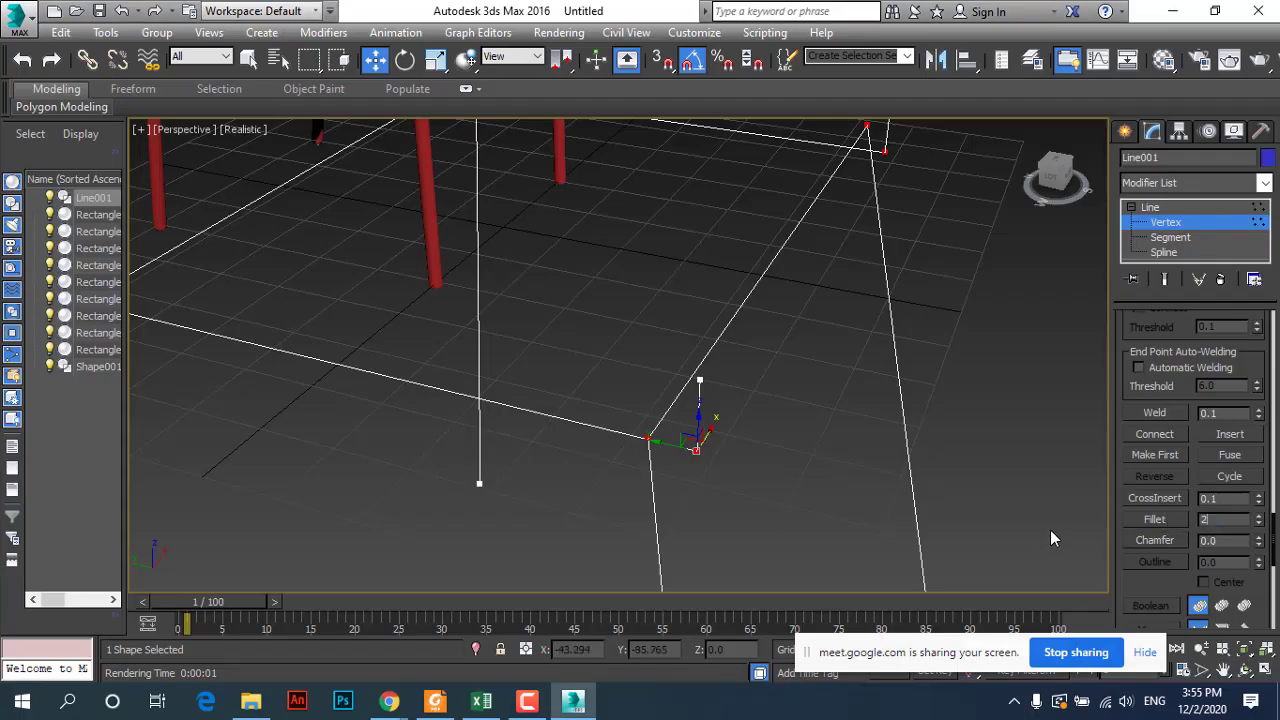
key(Return)
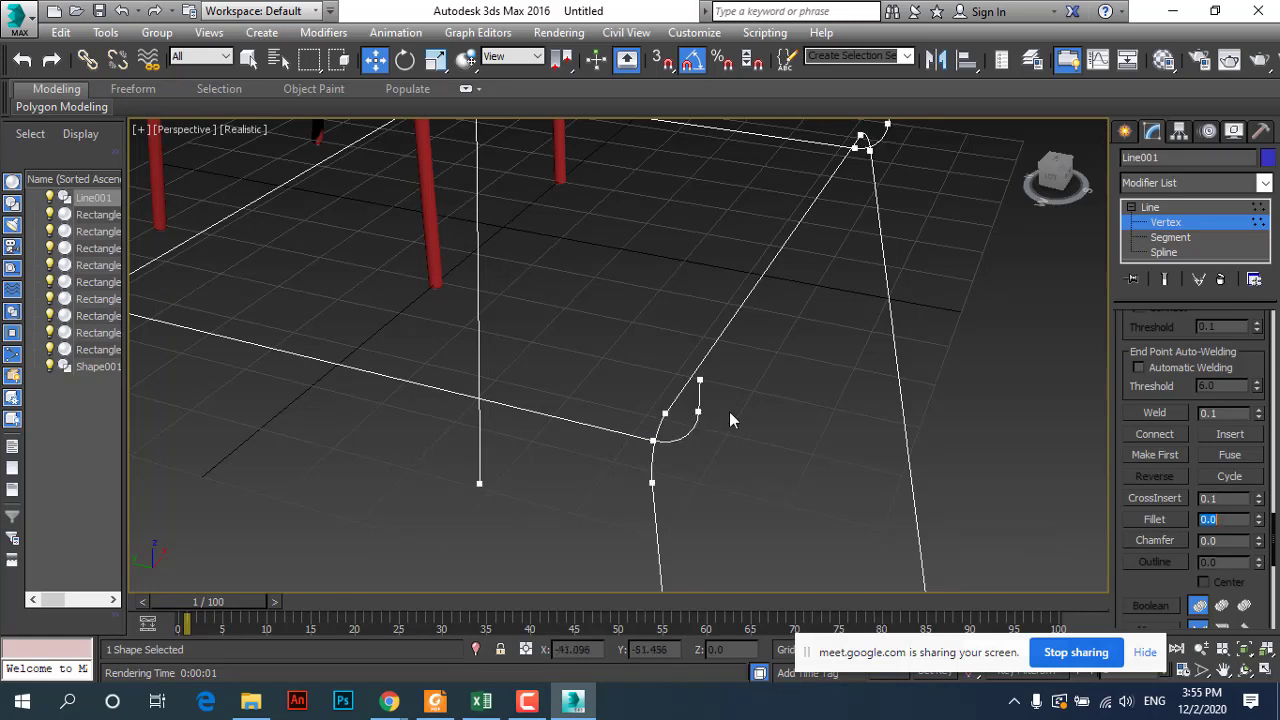
alt+middle_drag(785, 363, 865, 457)
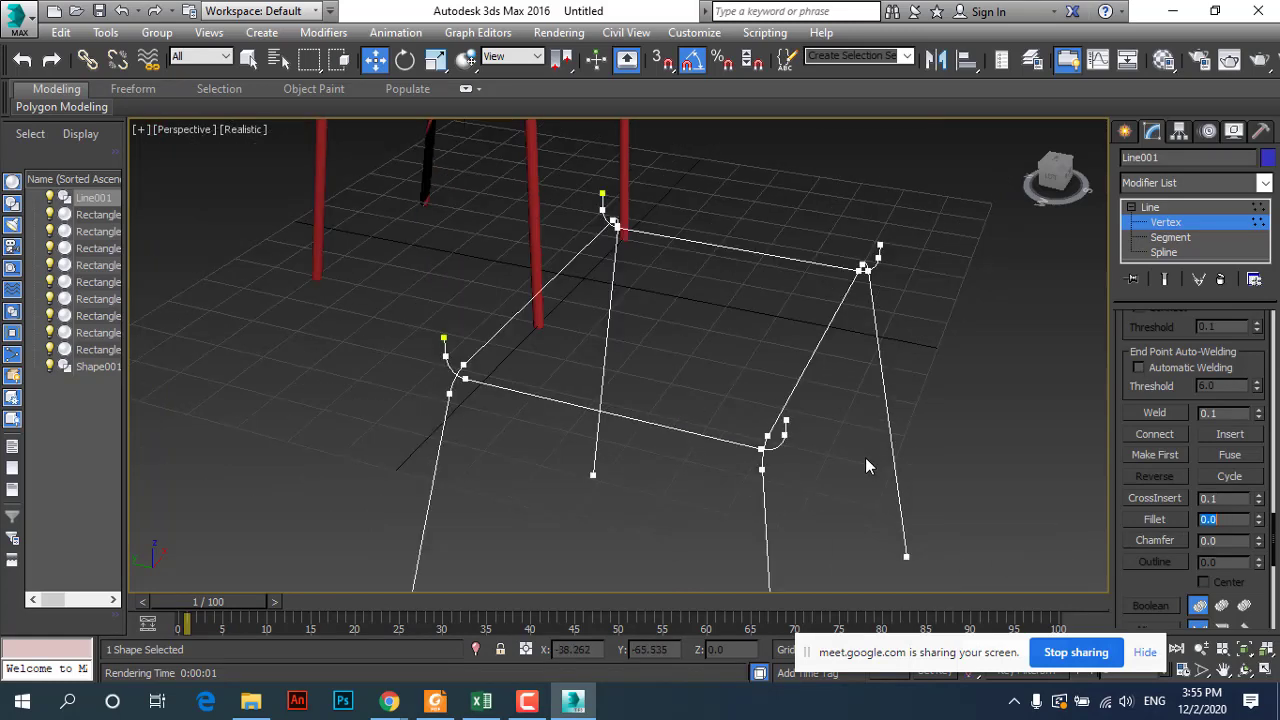
scroll(878, 262, up, 4)
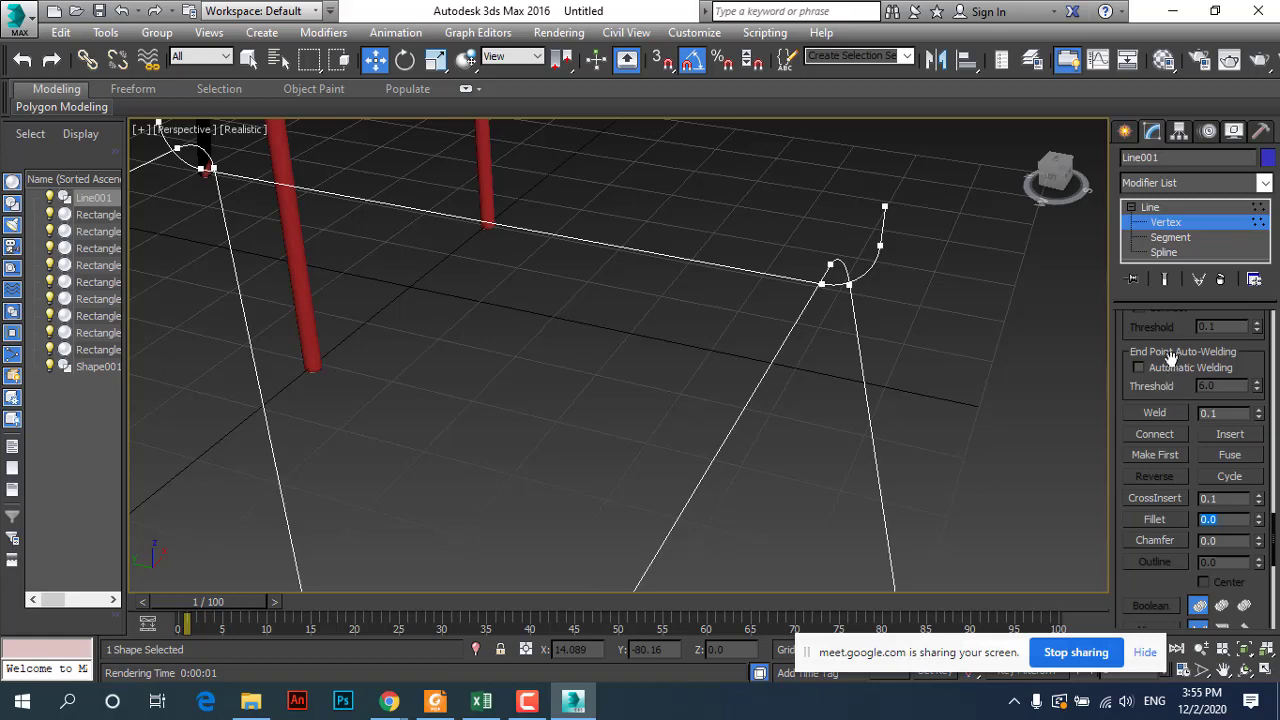
scroll(1170, 355, up, 3)
scroll(1200, 400, up, 3)
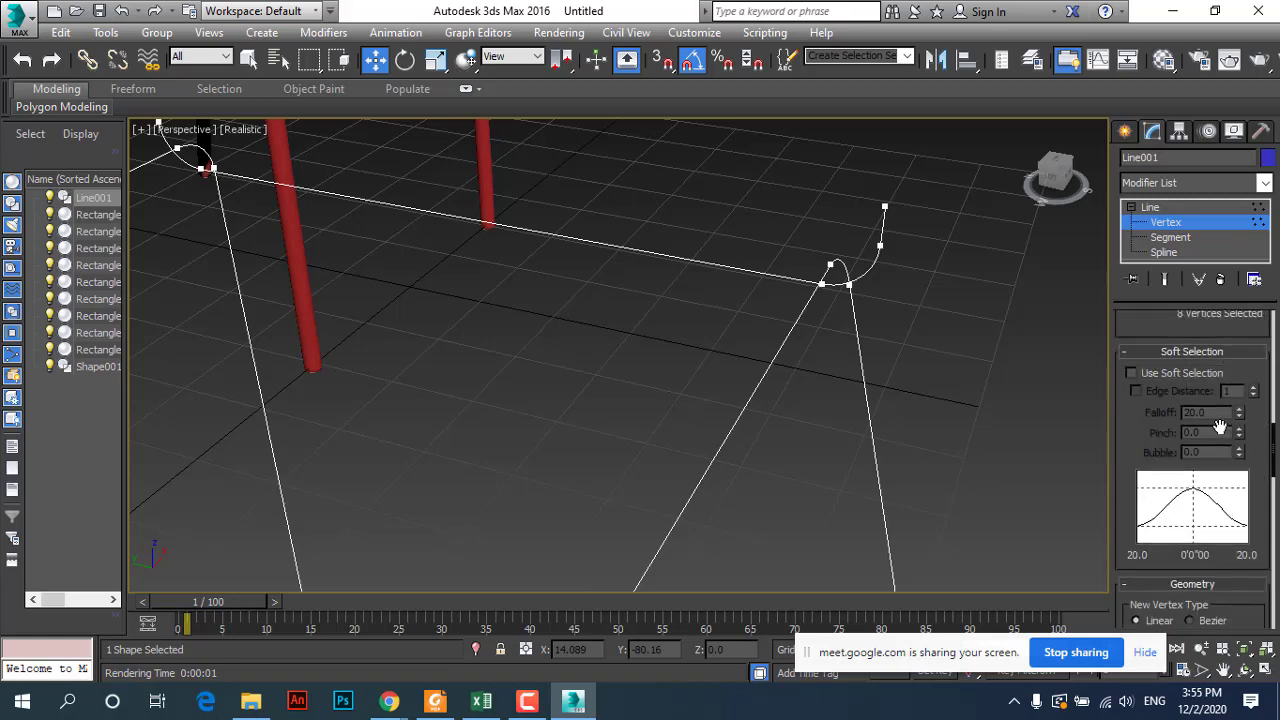
scroll(1220, 428, up, 3)
scroll(1215, 430, up, 3)
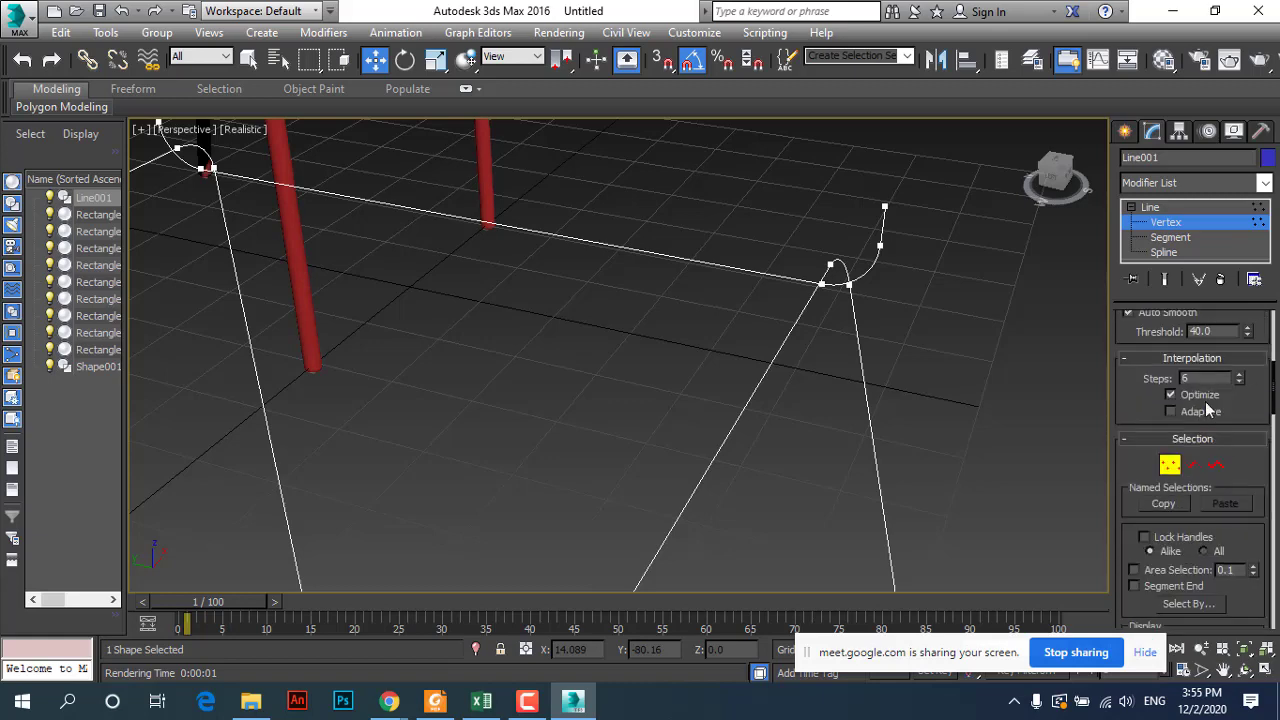
scroll(1178, 372, up, 2)
scroll(1203, 595, up, 4)
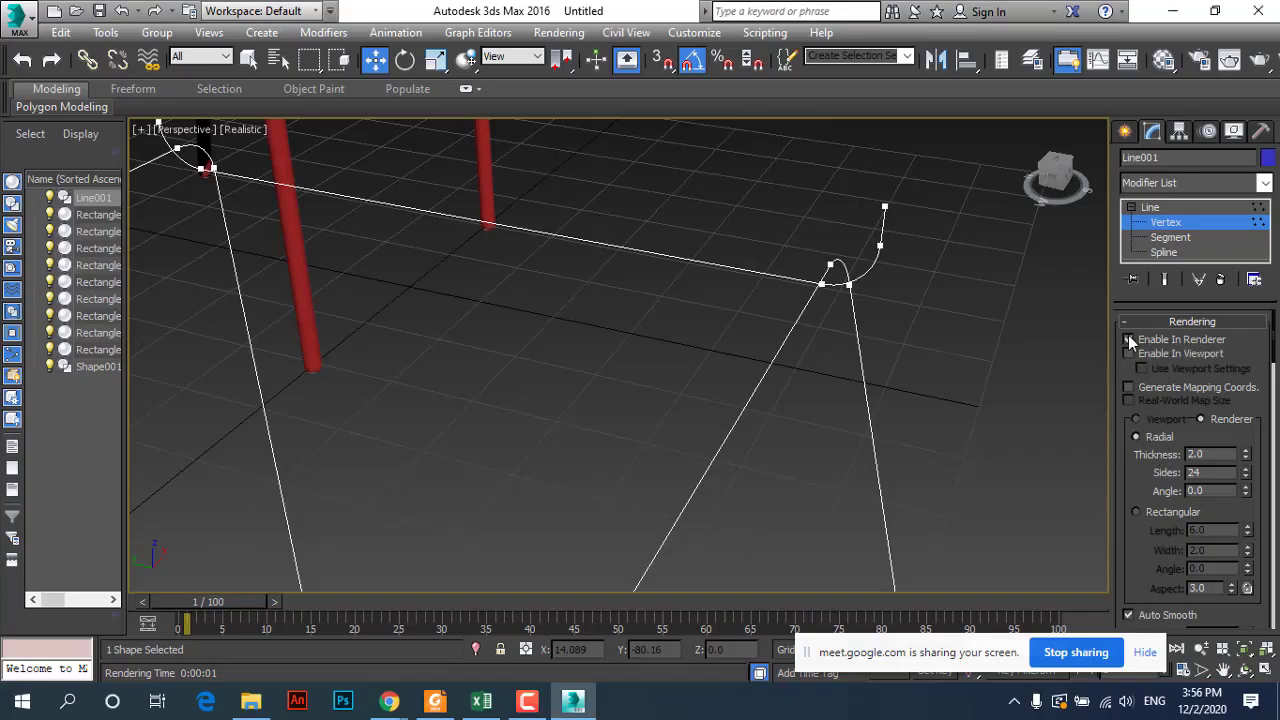
Step: Check Enable In Renderer and Enable In Viewport so the frame shows as 2.0-thick tubes
click(1128, 338)
click(1129, 353)
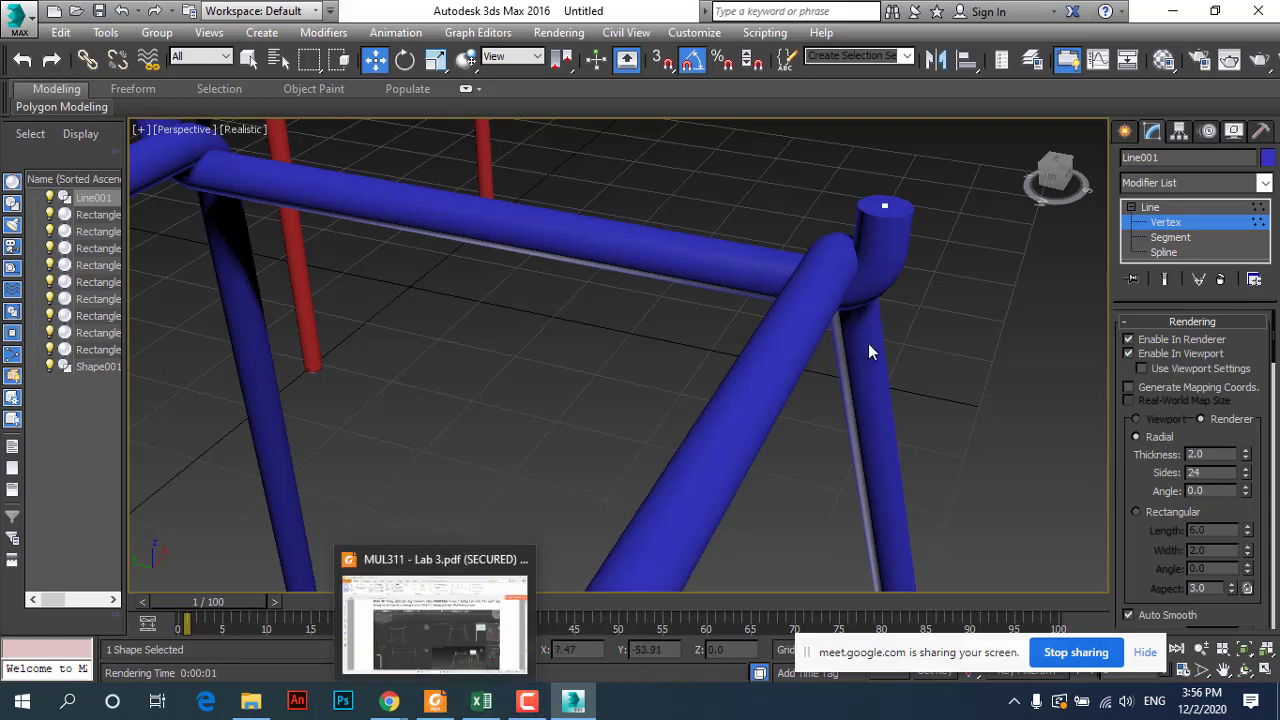
scroll(845, 330, down, 3)
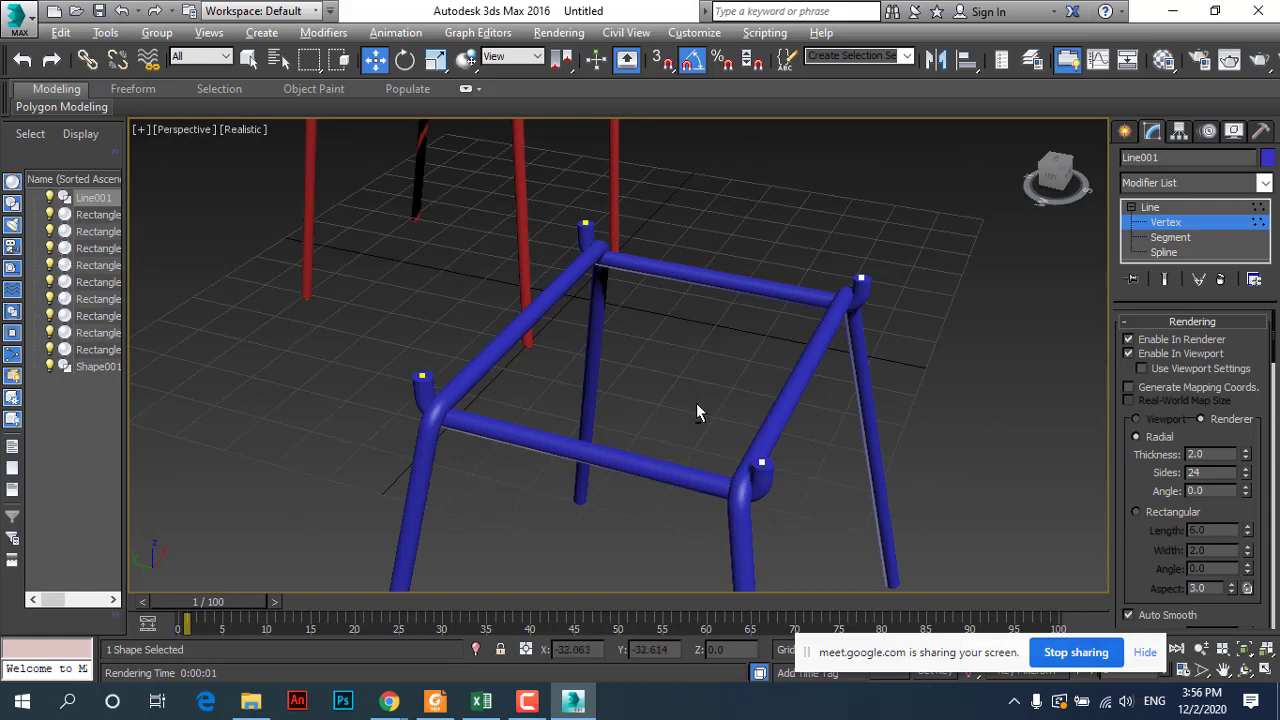
alt+middle_drag(697, 407, 749, 378)
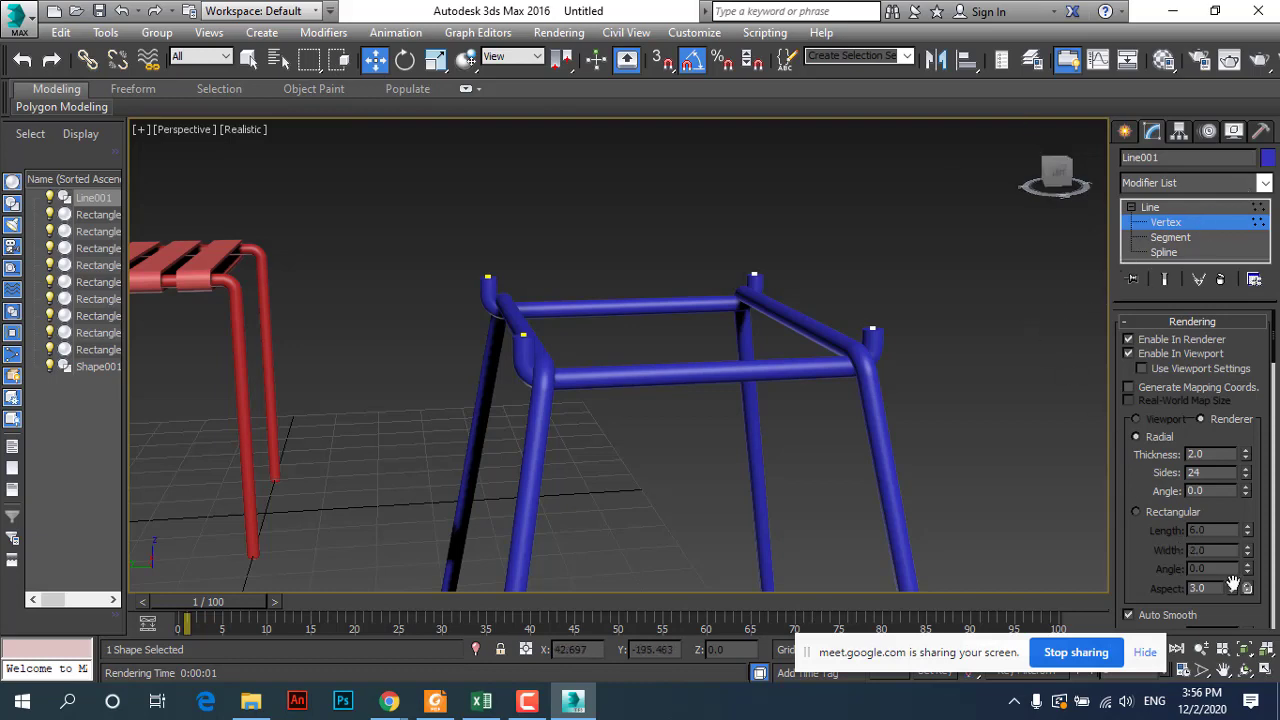
click(1265, 672)
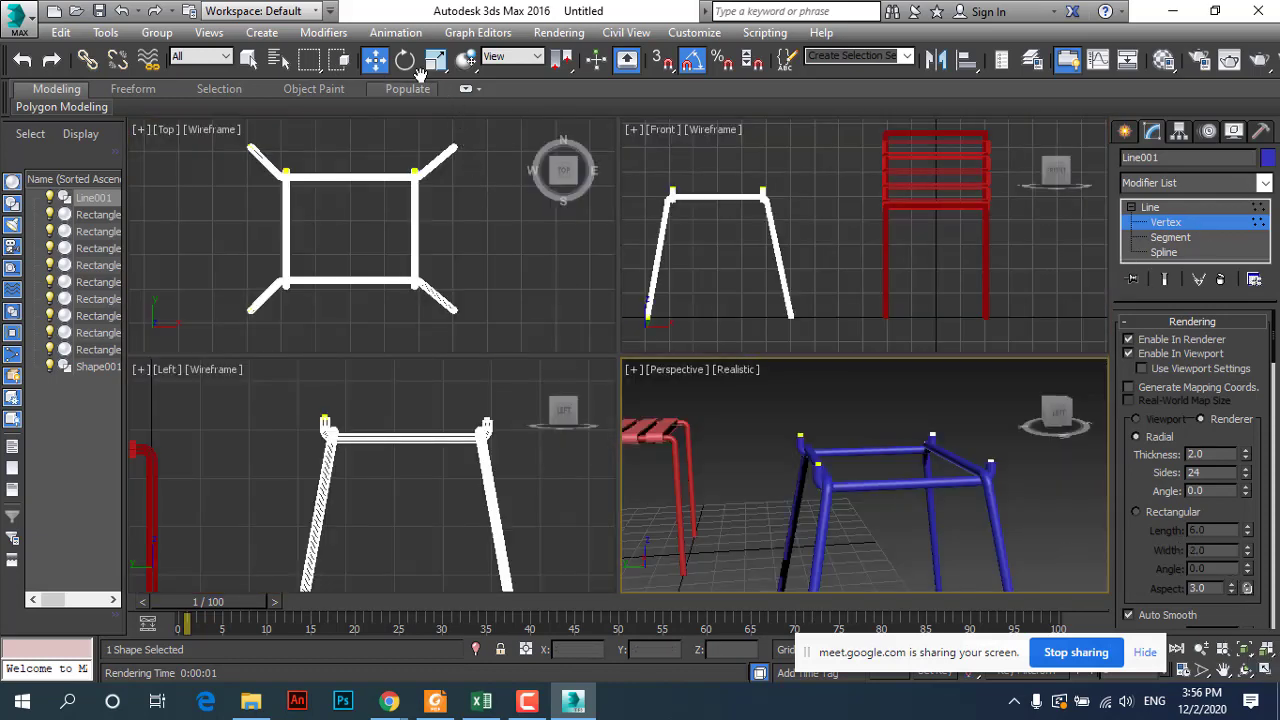
Step: In the maximized Front view, raise the frame's top end vertices to lengthen the upturned ends
click(1150, 208)
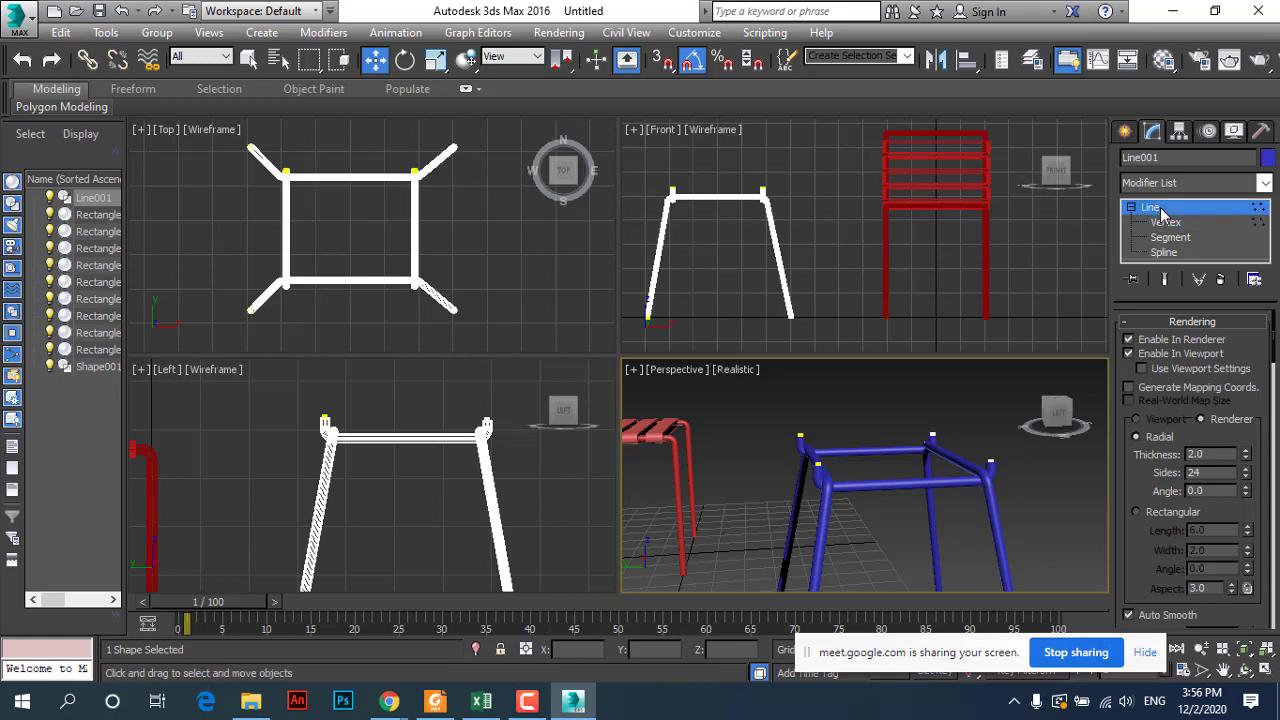
click(831, 202)
click(1265, 670)
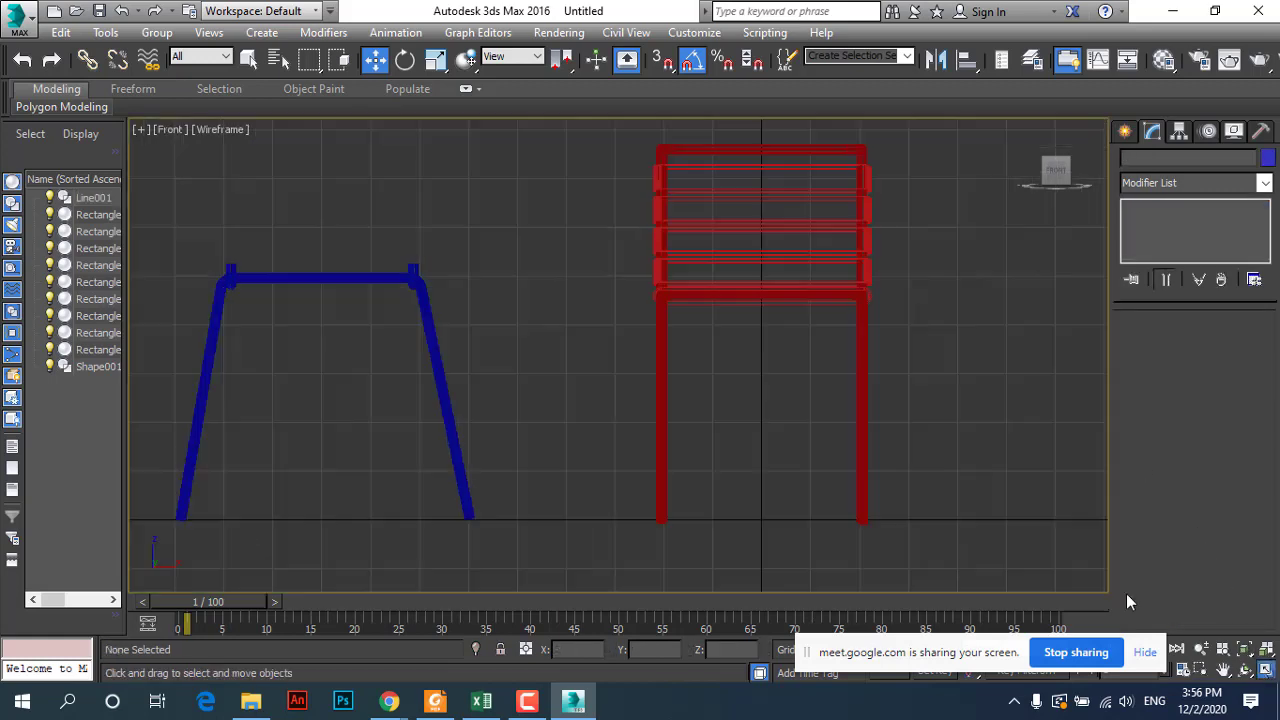
scroll(245, 252, up, 3)
click(249, 305)
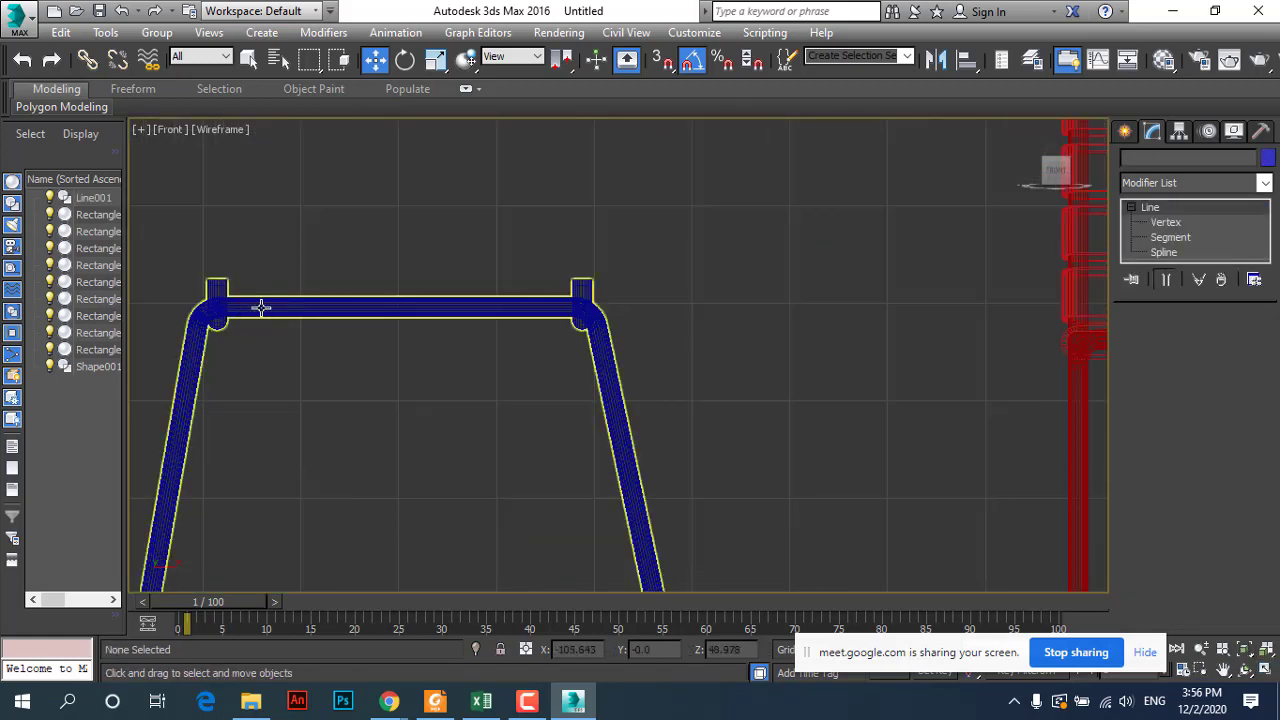
click(1162, 222)
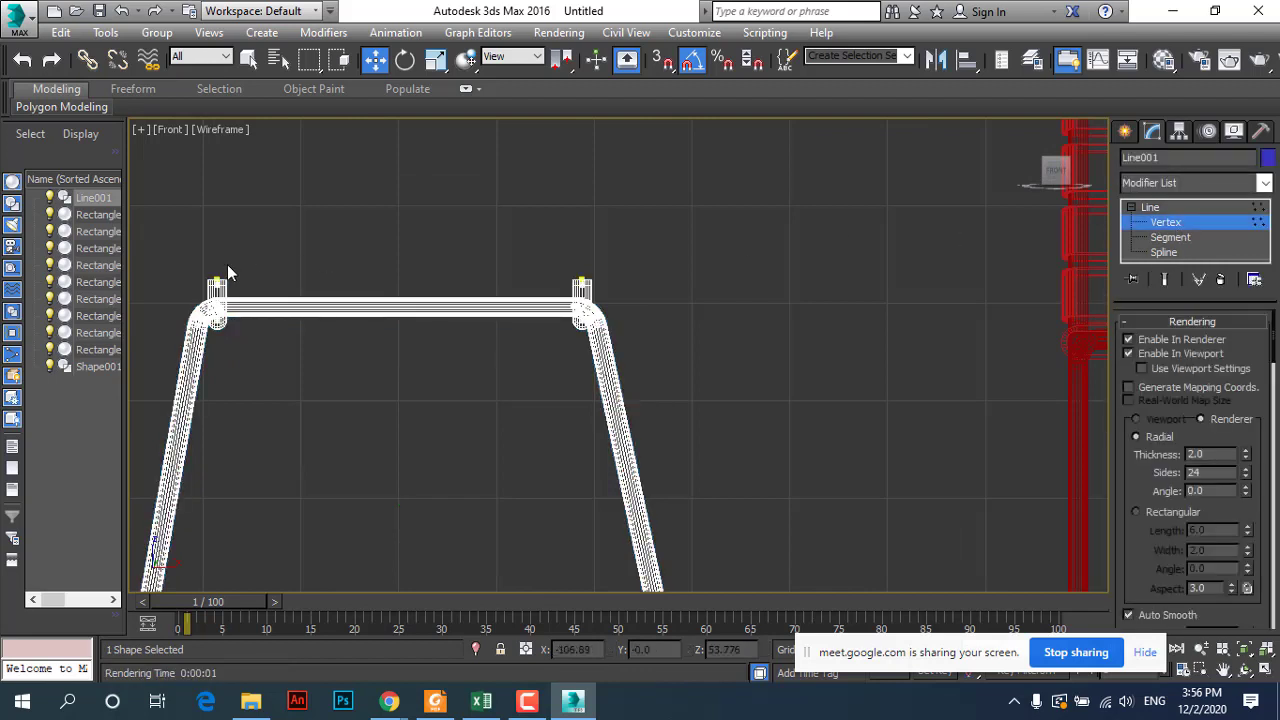
drag(415, 291, 634, 301)
drag(586, 236, 584, 214)
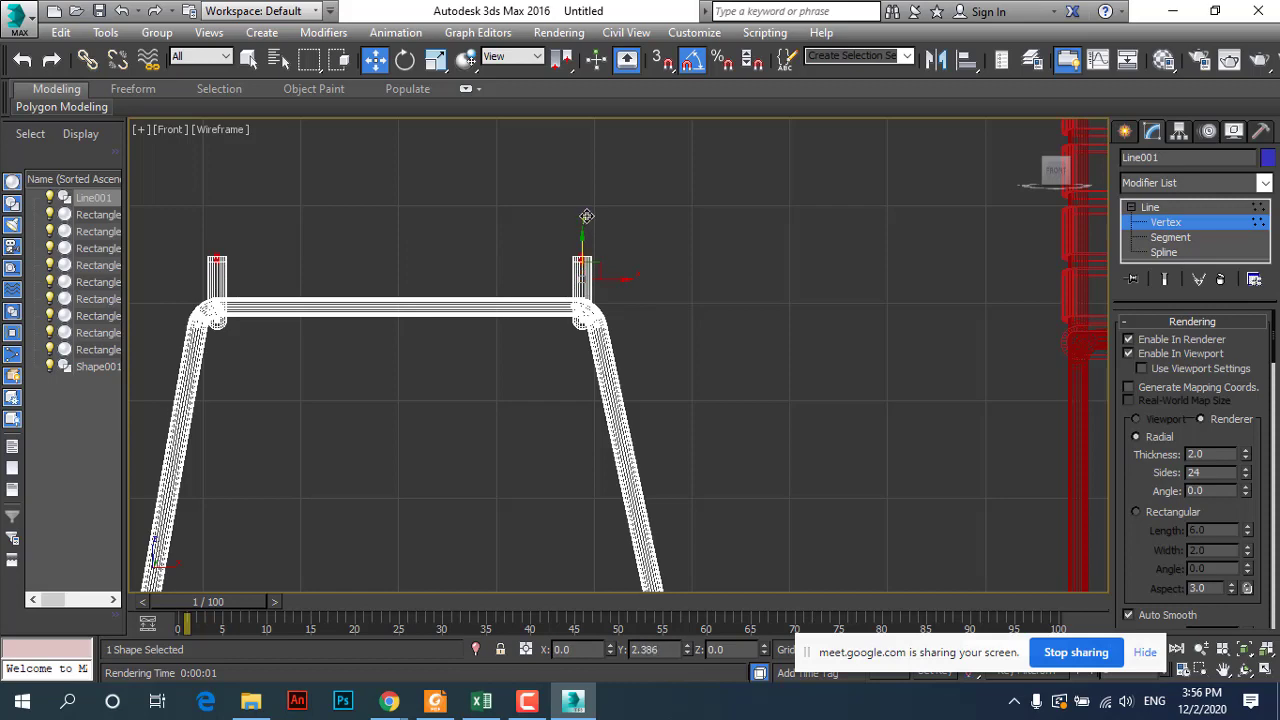
Step: Return to the four-view layout and zoom the Top view out until the red chair shows
click(1149, 208)
click(850, 274)
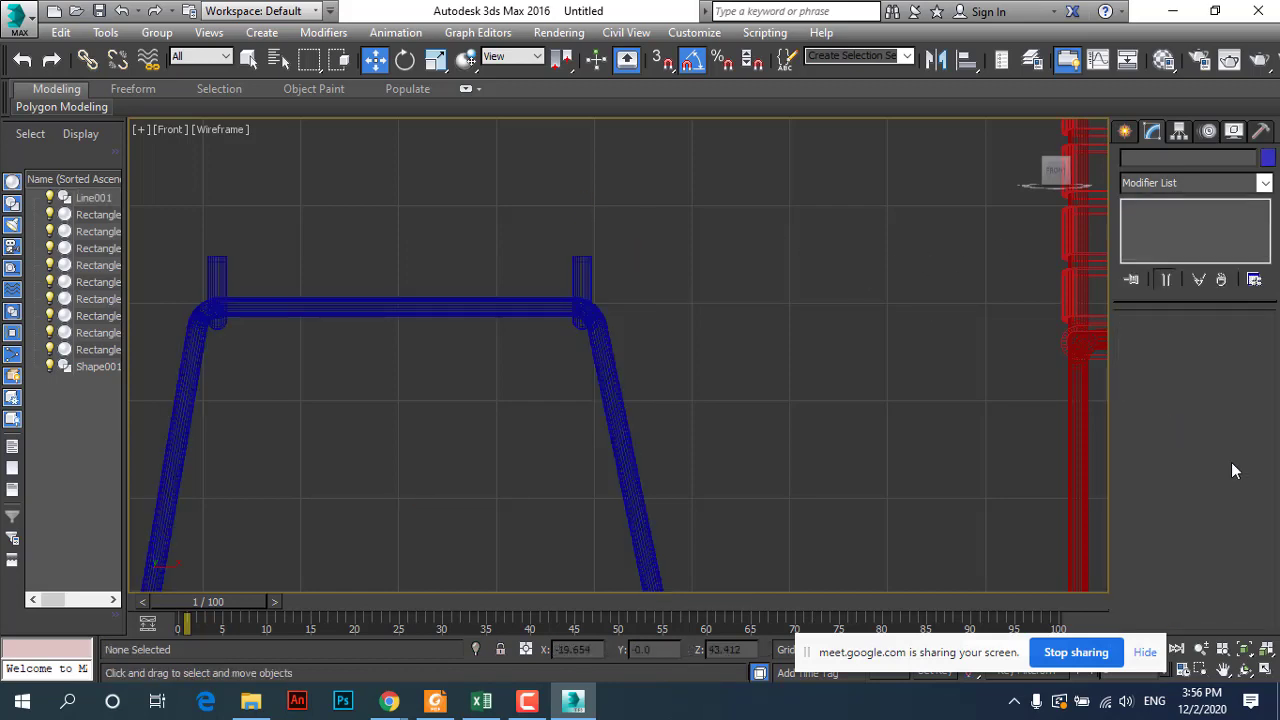
click(1265, 669)
scroll(903, 486, up, 5)
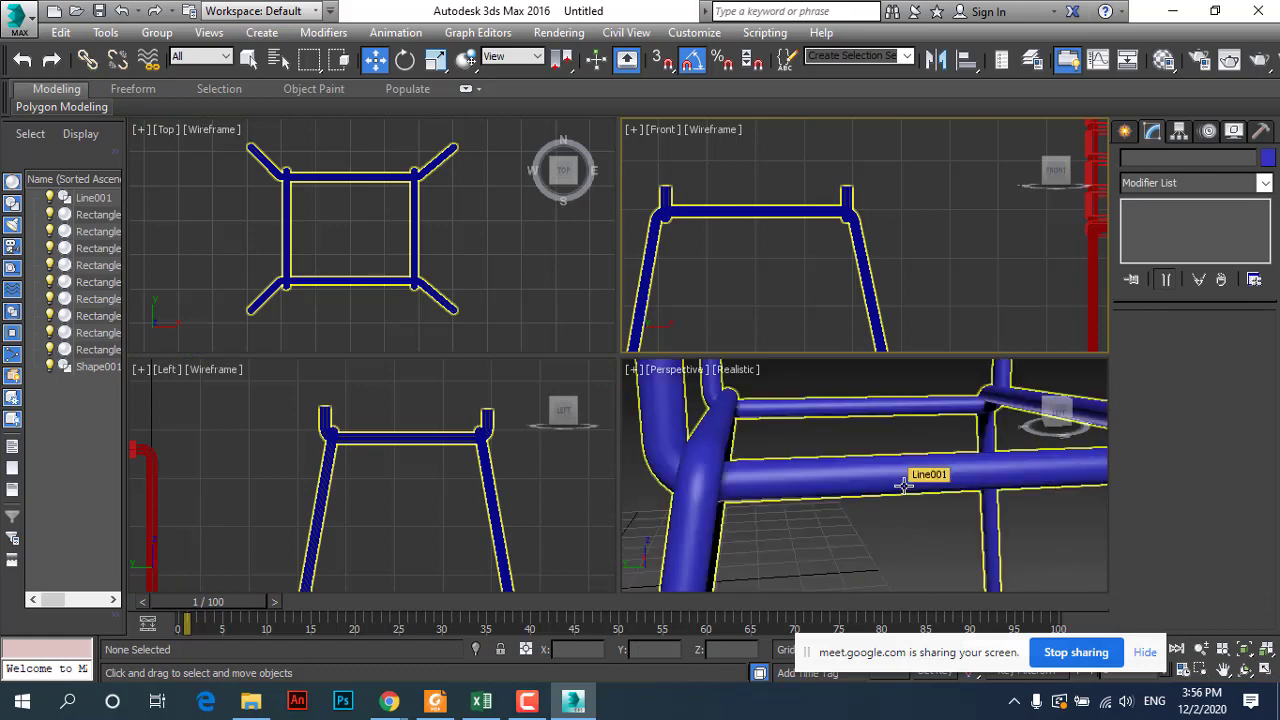
scroll(860, 486, down, 5)
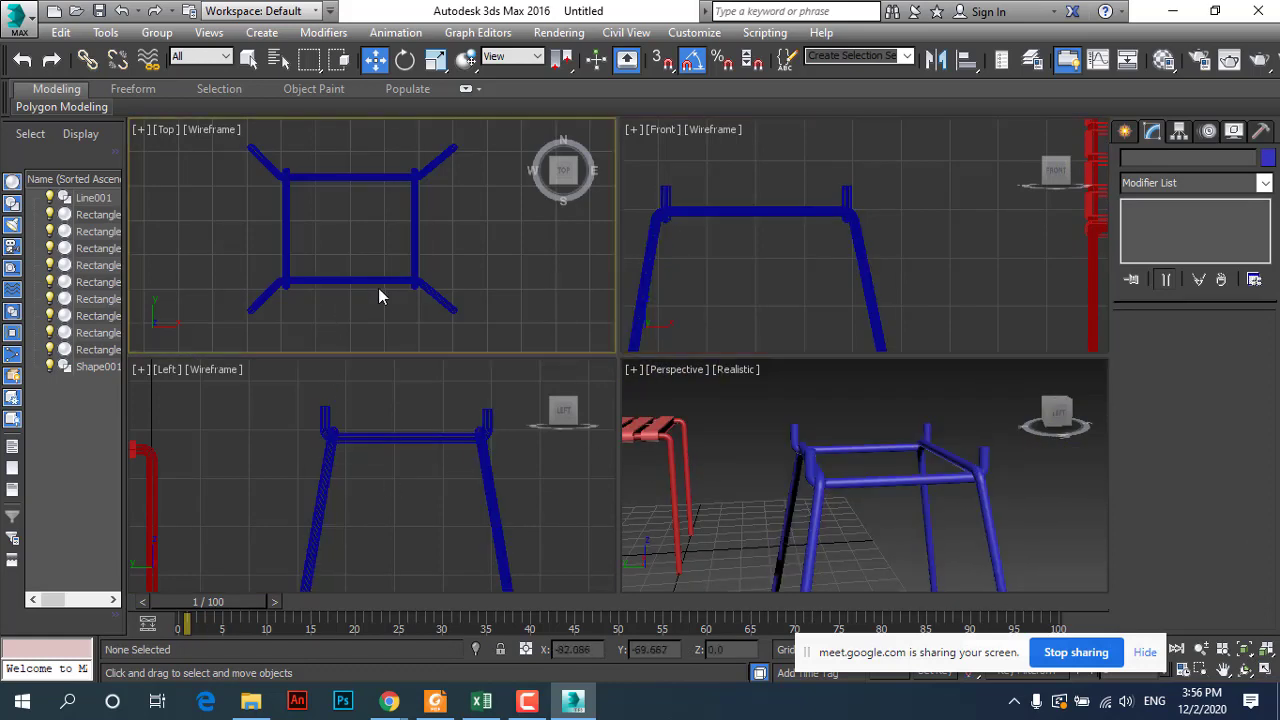
scroll(378, 288, down, 5)
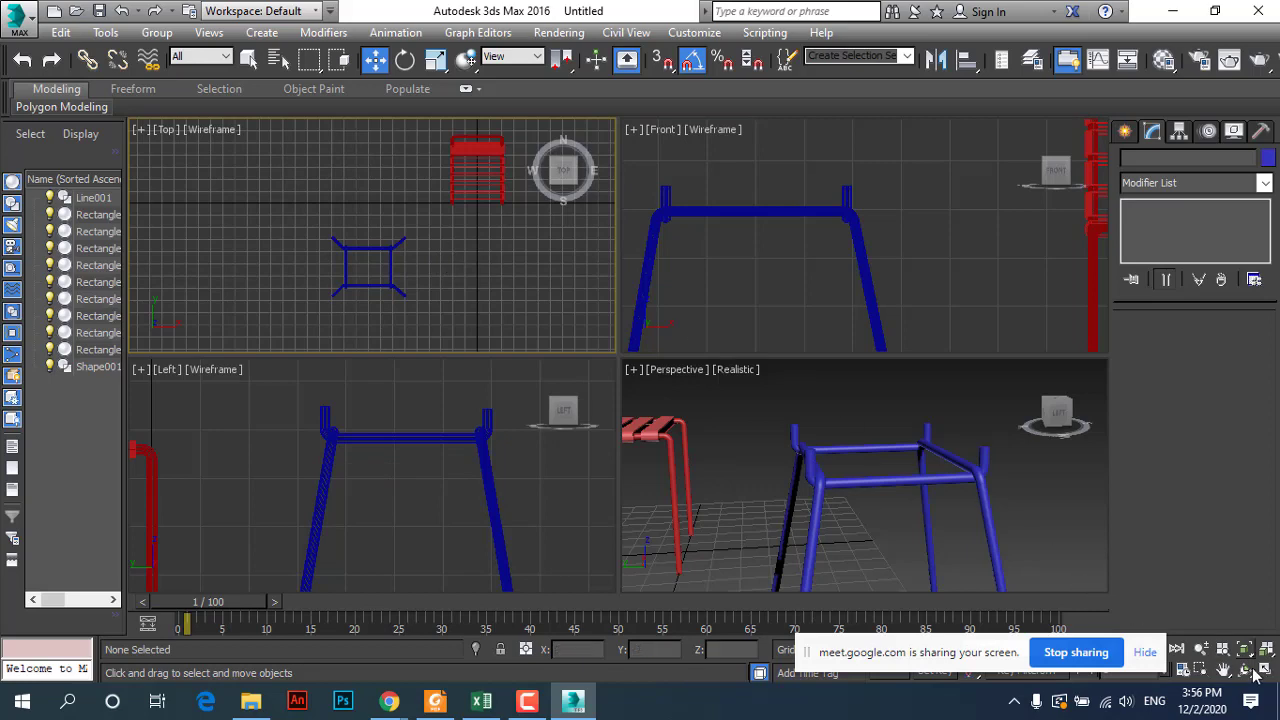
Step: Move the blue frame under the red chair in the Top view and Shift-drag a copy of the chair's bottom slat into it
click(1264, 674)
drag(794, 524, 797, 528)
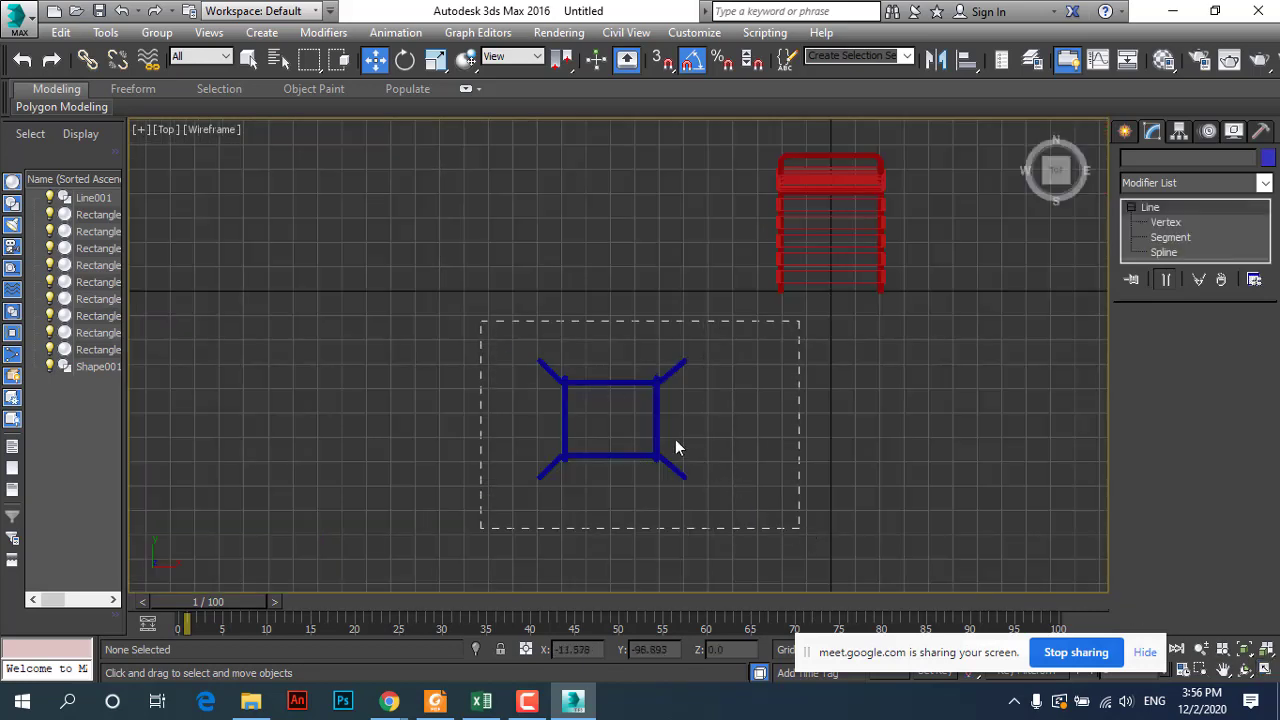
drag(614, 372, 838, 378)
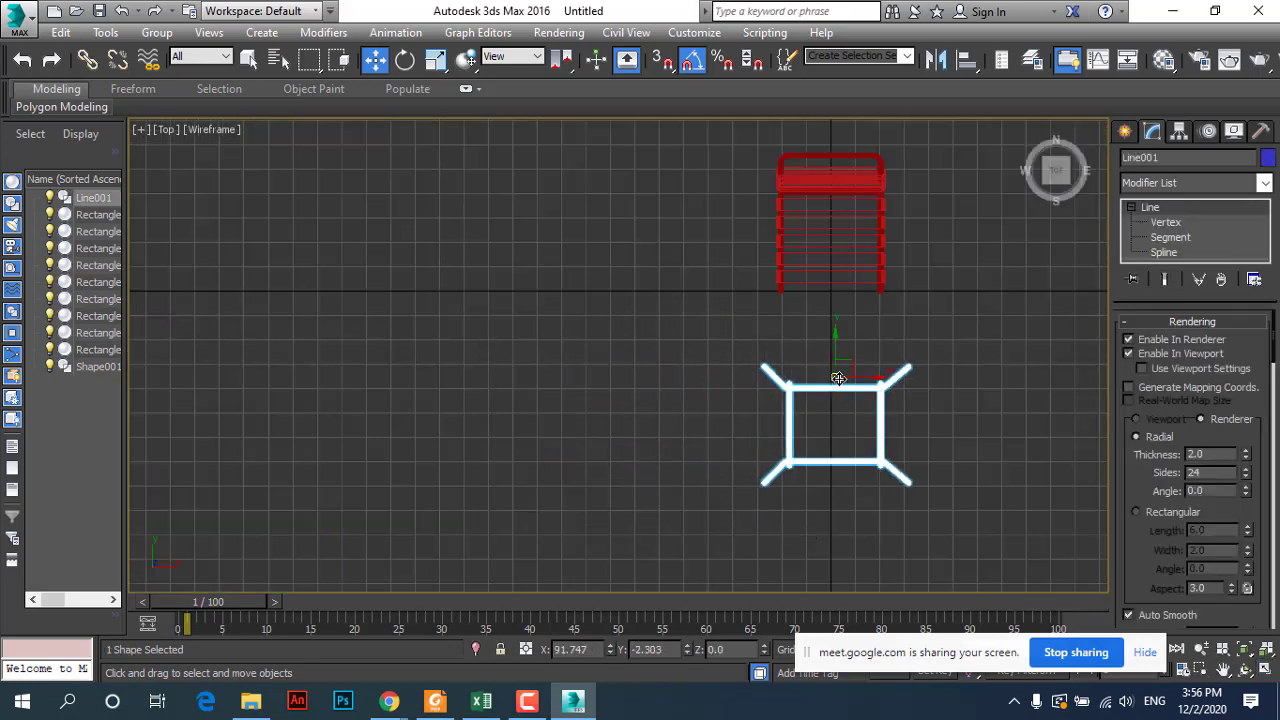
click(842, 295)
click(834, 280)
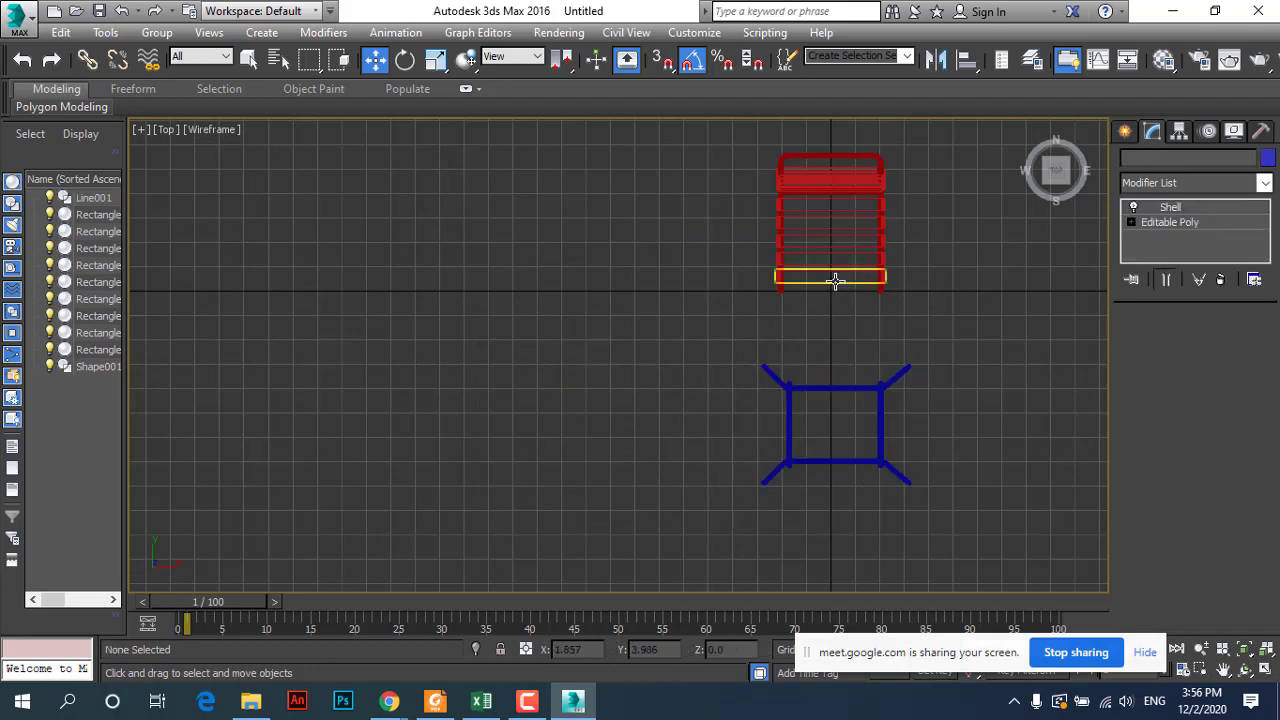
drag(830, 234, 841, 362)
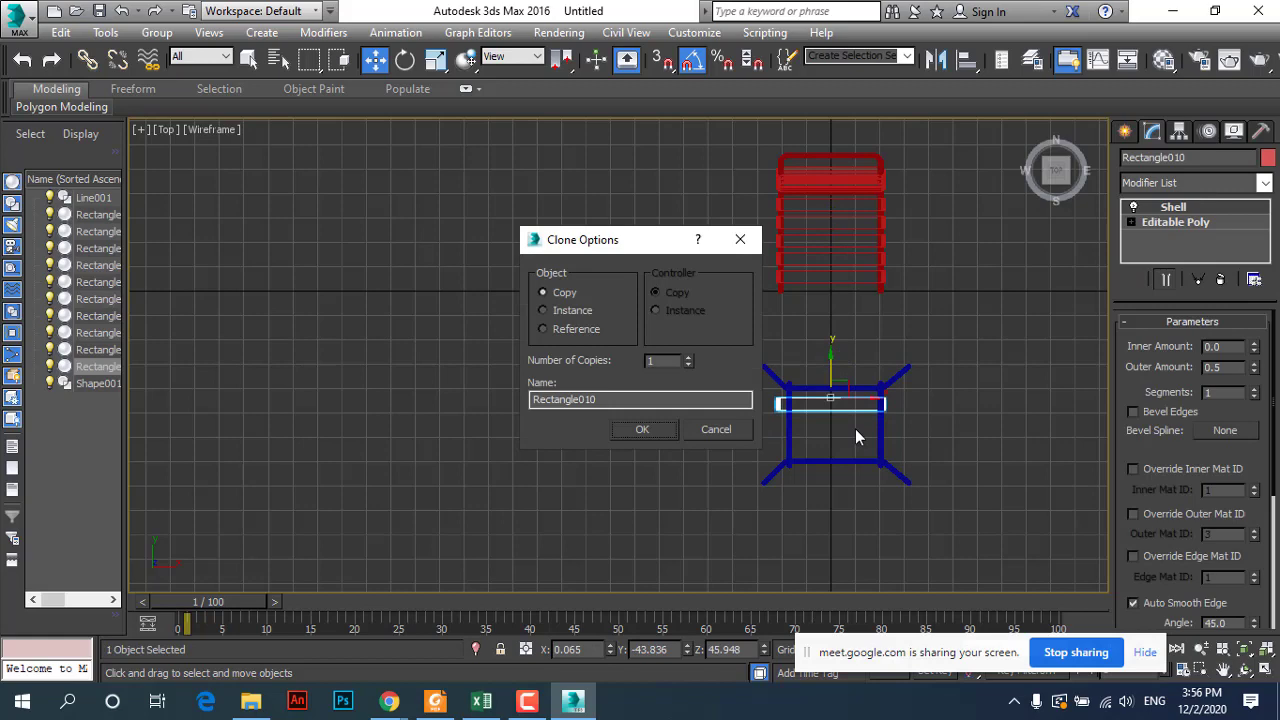
Step: Make one copy of the slat, scale it to 91% in X and center it under the top rail
click(642, 429)
scroll(877, 443, up, 4)
scroll(860, 420, up, 2)
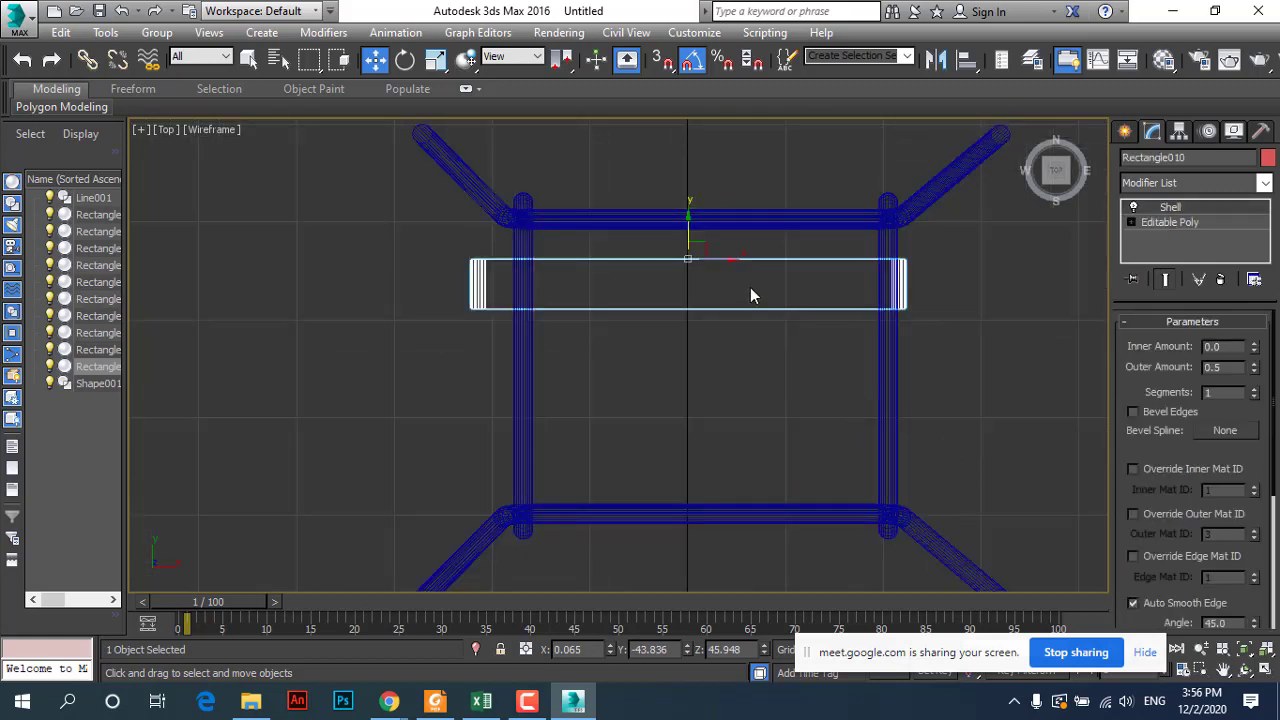
drag(731, 259, 745, 259)
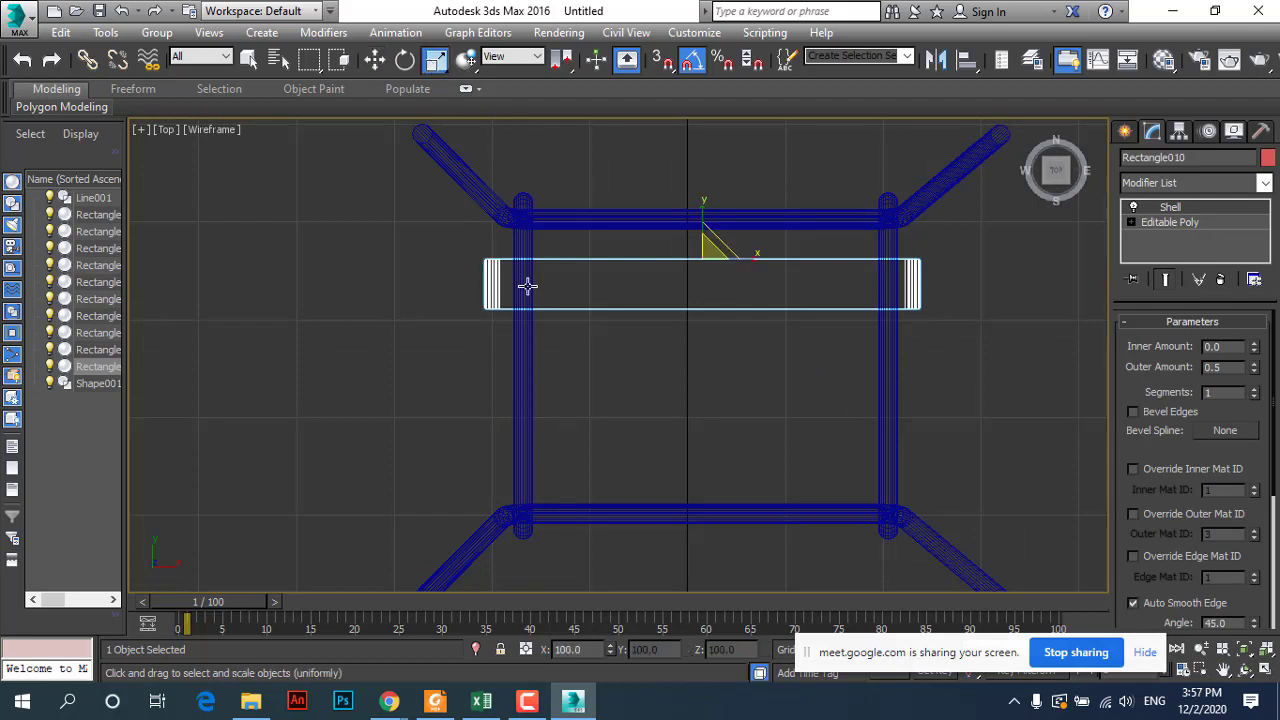
click(436, 59)
drag(754, 258, 751, 258)
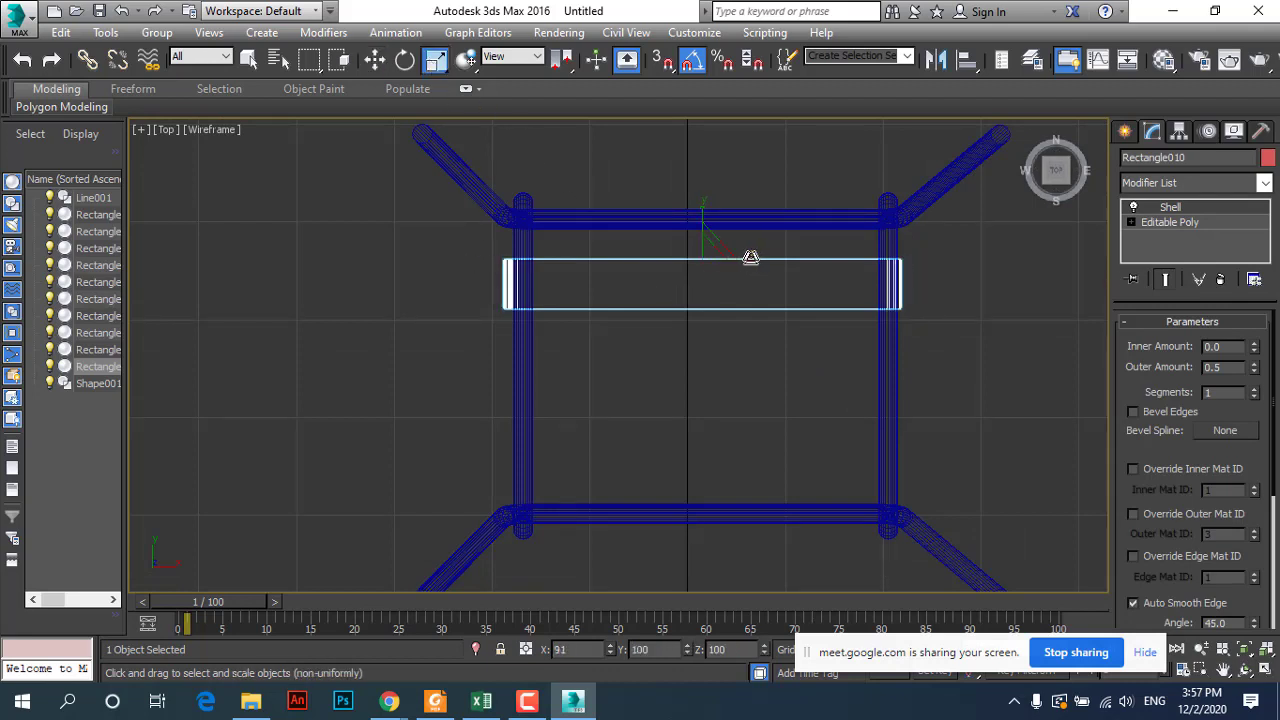
click(374, 59)
drag(738, 259, 741, 259)
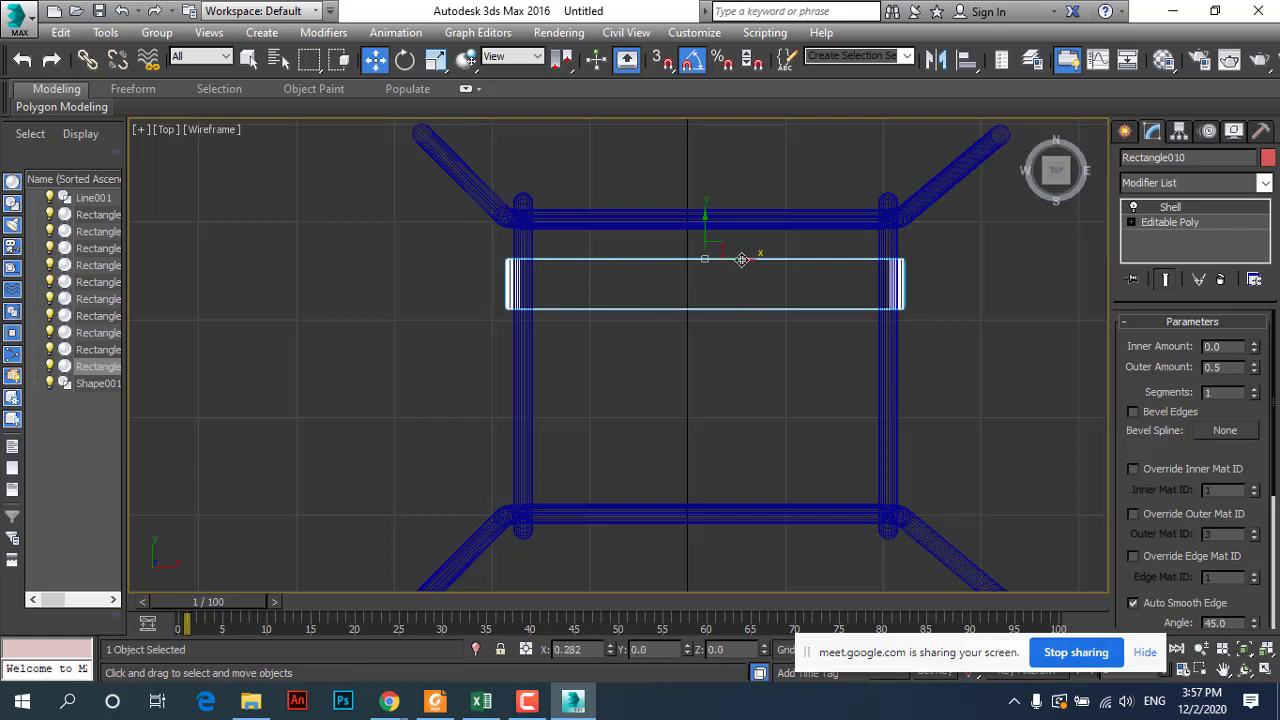
drag(706, 219, 706, 199)
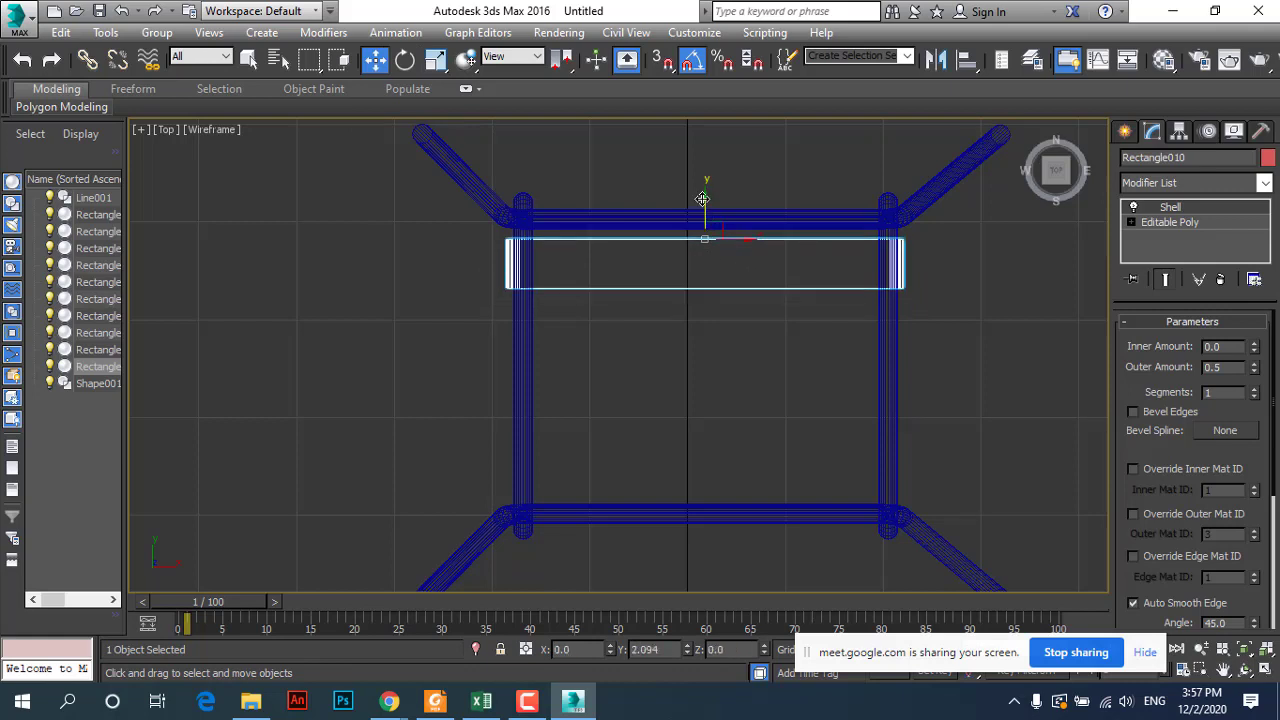
Step: Raise the copied slat to the frame's rail height in the Left viewport and check it in the Front view
click(1263, 672)
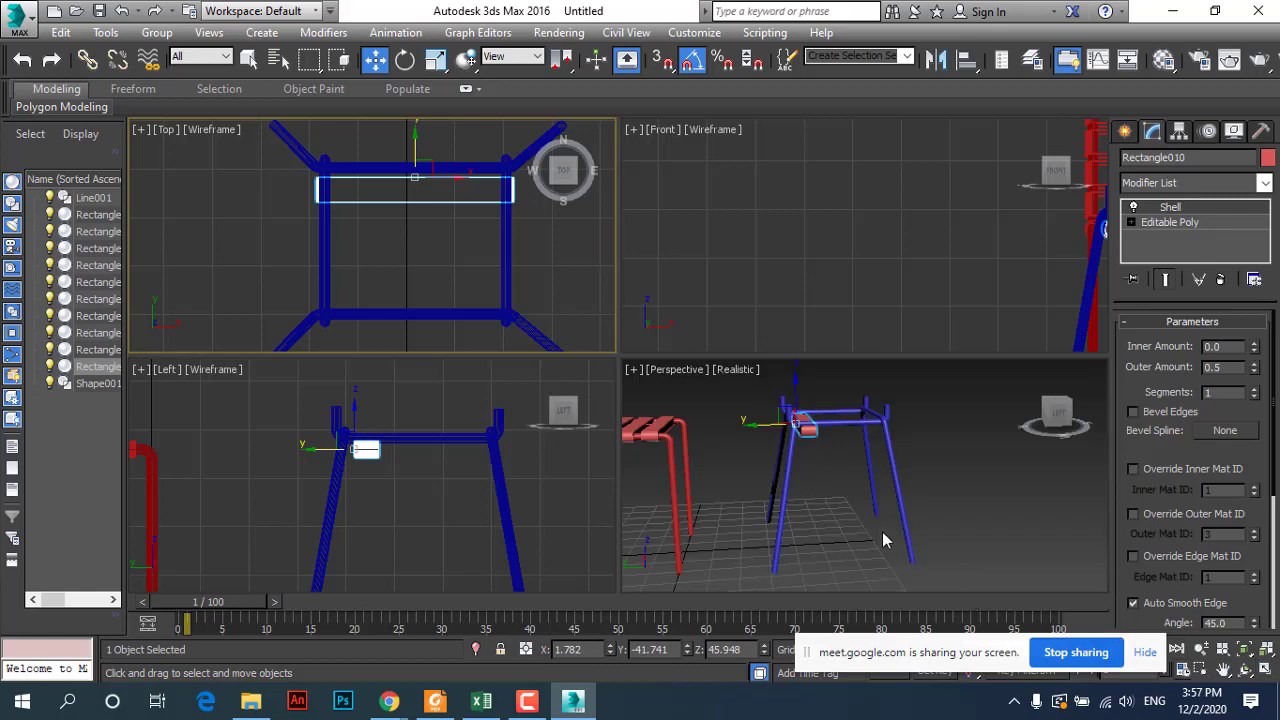
middle_click(424, 483)
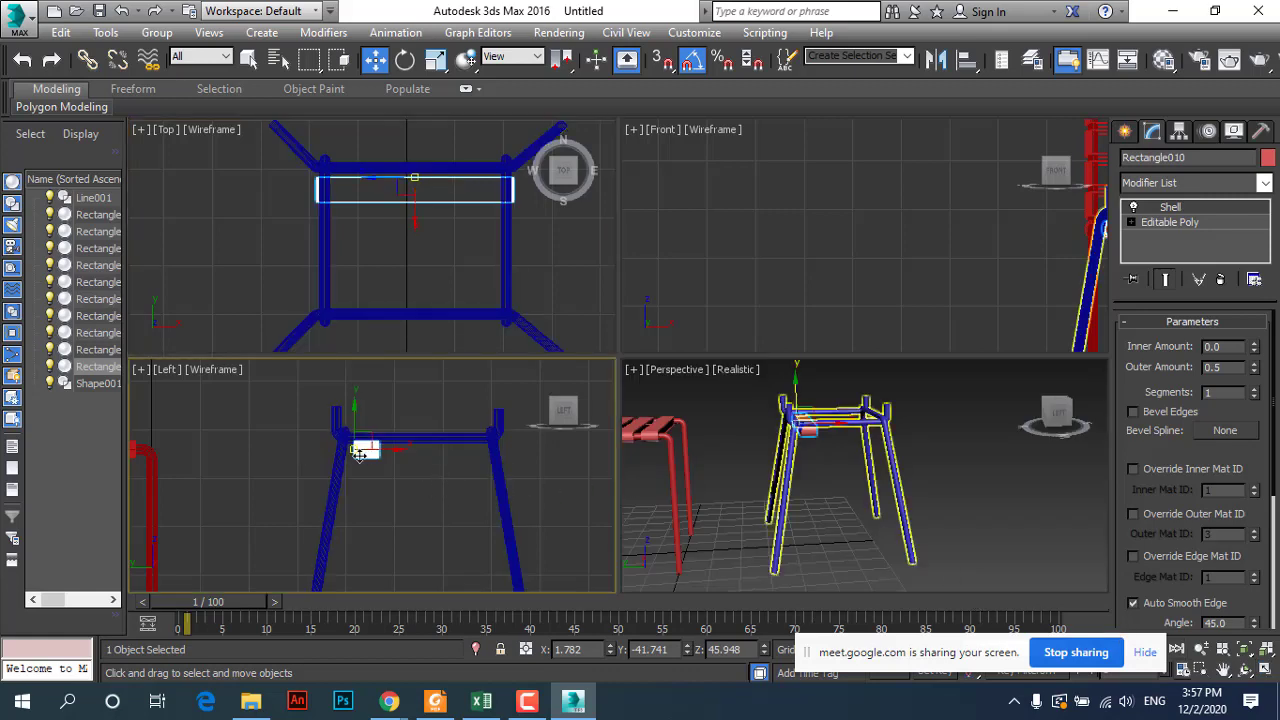
scroll(367, 451, up, 5)
drag(345, 406, 350, 380)
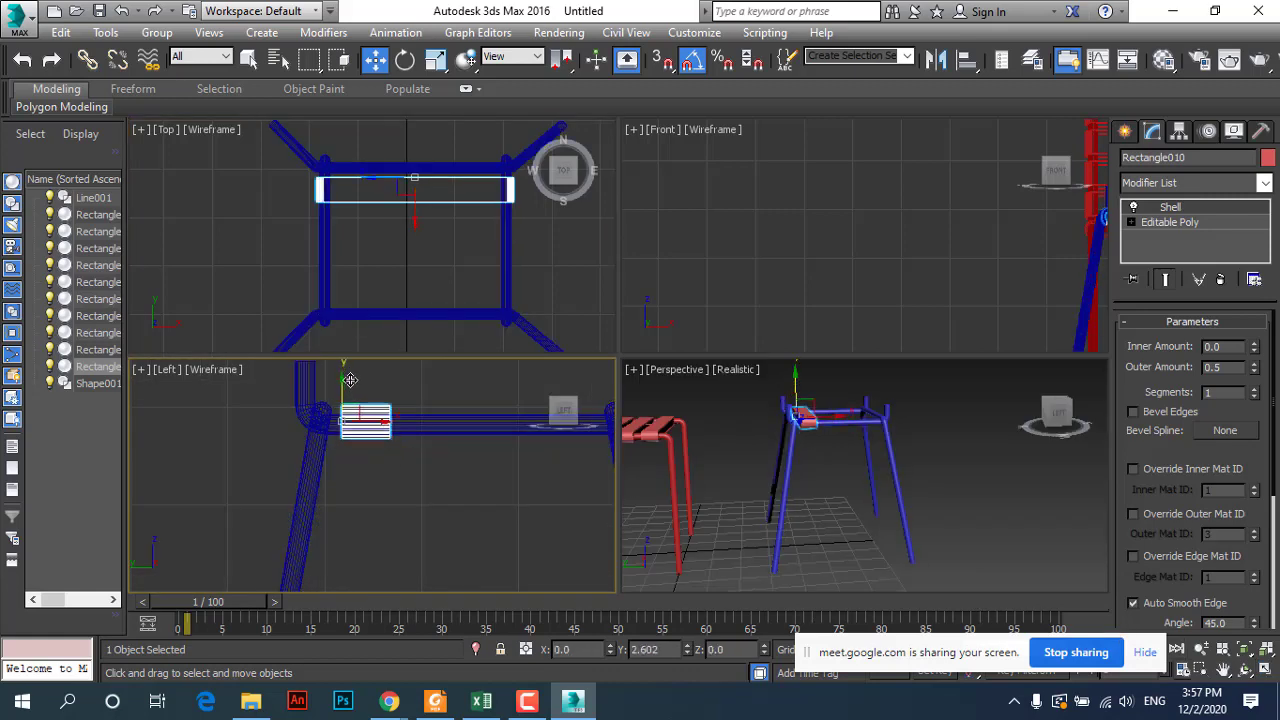
click(872, 308)
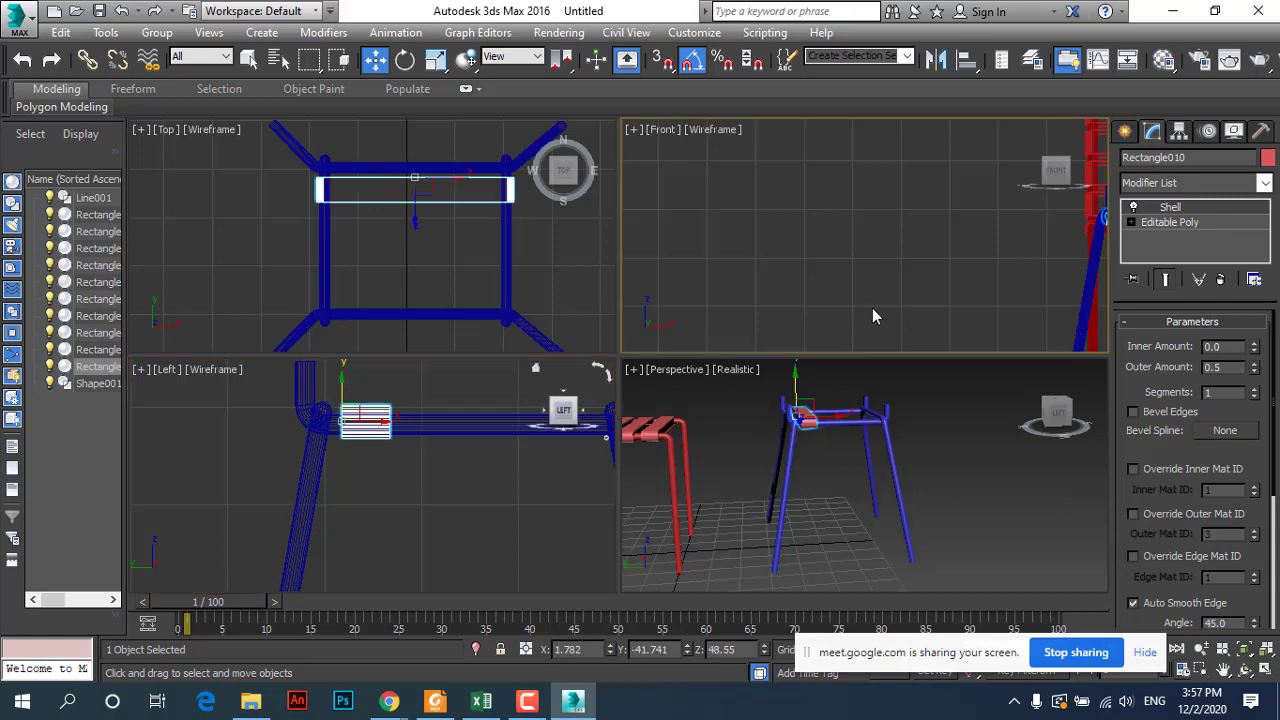
scroll(843, 280, down, 2)
scroll(843, 280, down, 2)
scroll(1000, 266, up, 3)
scroll(1000, 258, up, 2)
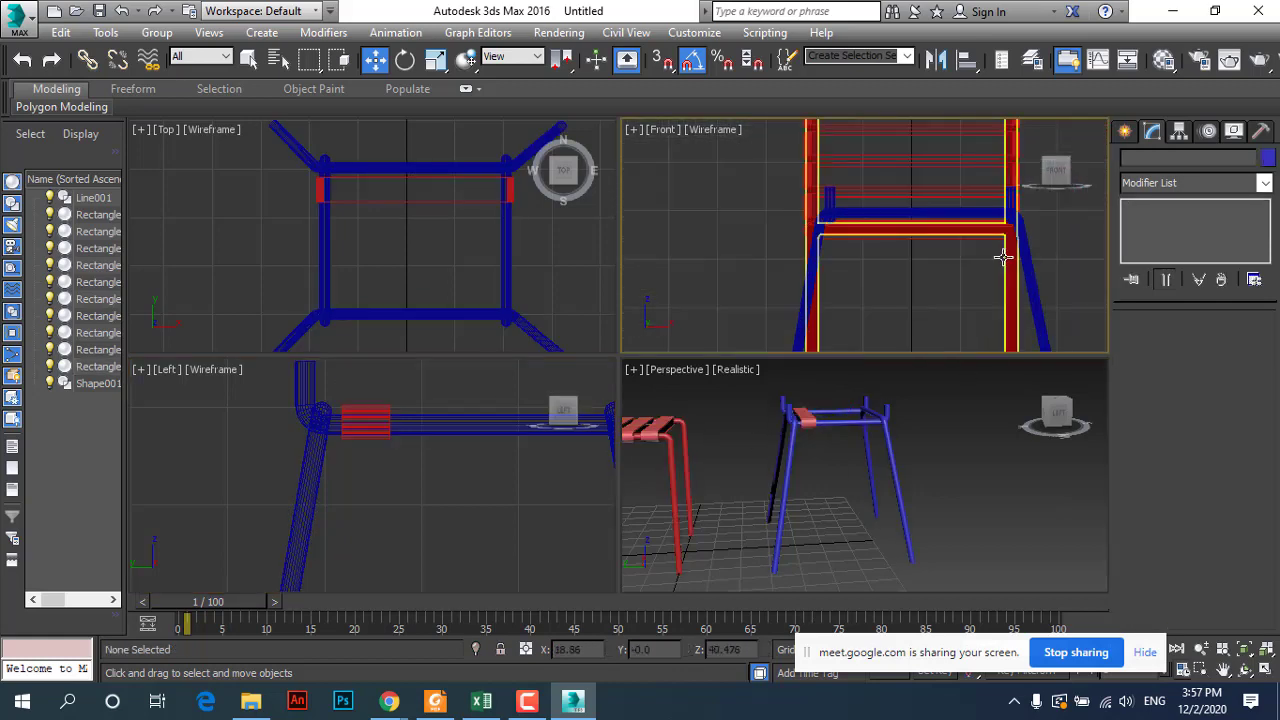
scroll(1006, 257, down, 3)
scroll(990, 290, down, 3)
scroll(802, 430, up, 2)
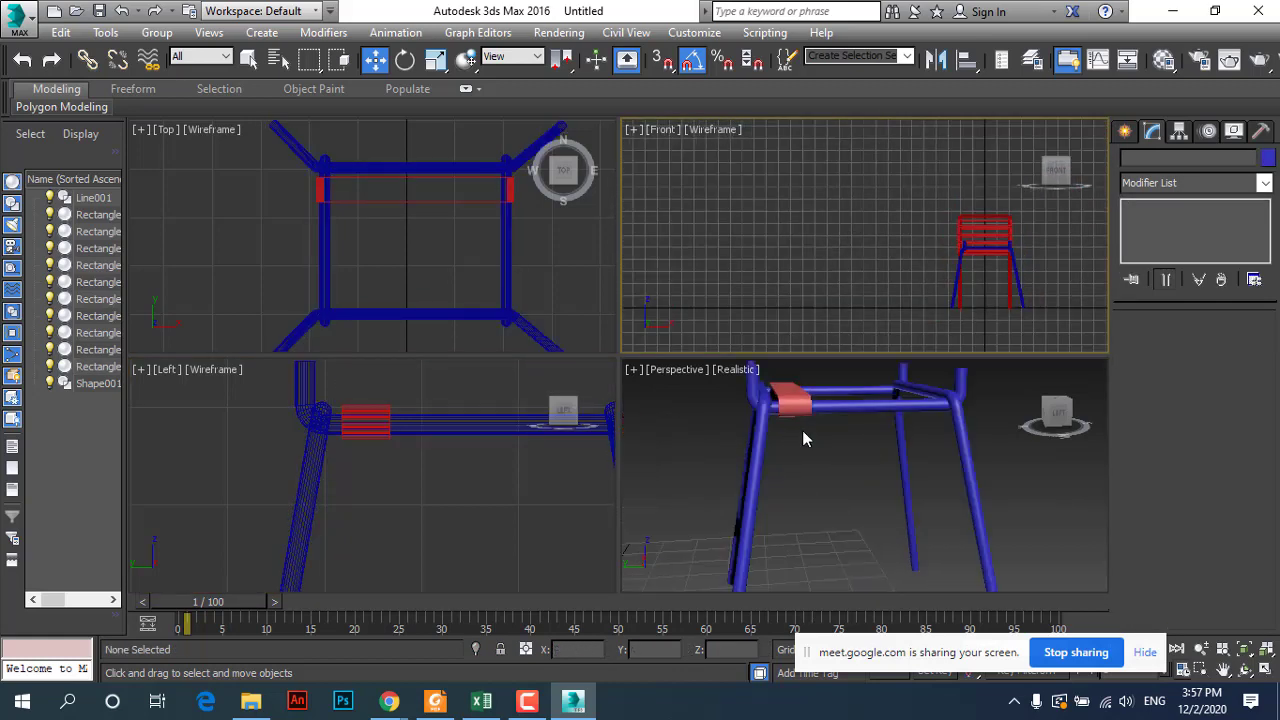
scroll(802, 430, up, 2)
scroll(802, 430, down, 1)
Step: Maximize the Top view and select the new slat on the blue frame
click(449, 262)
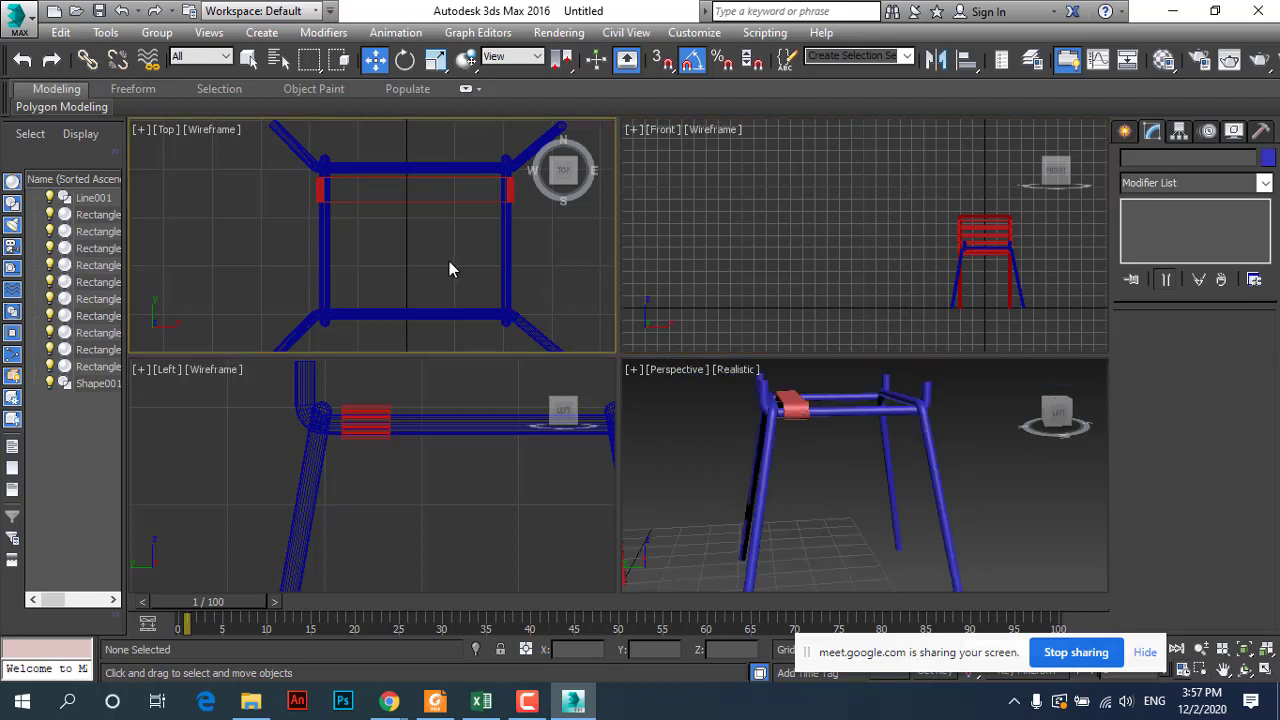
click(1264, 666)
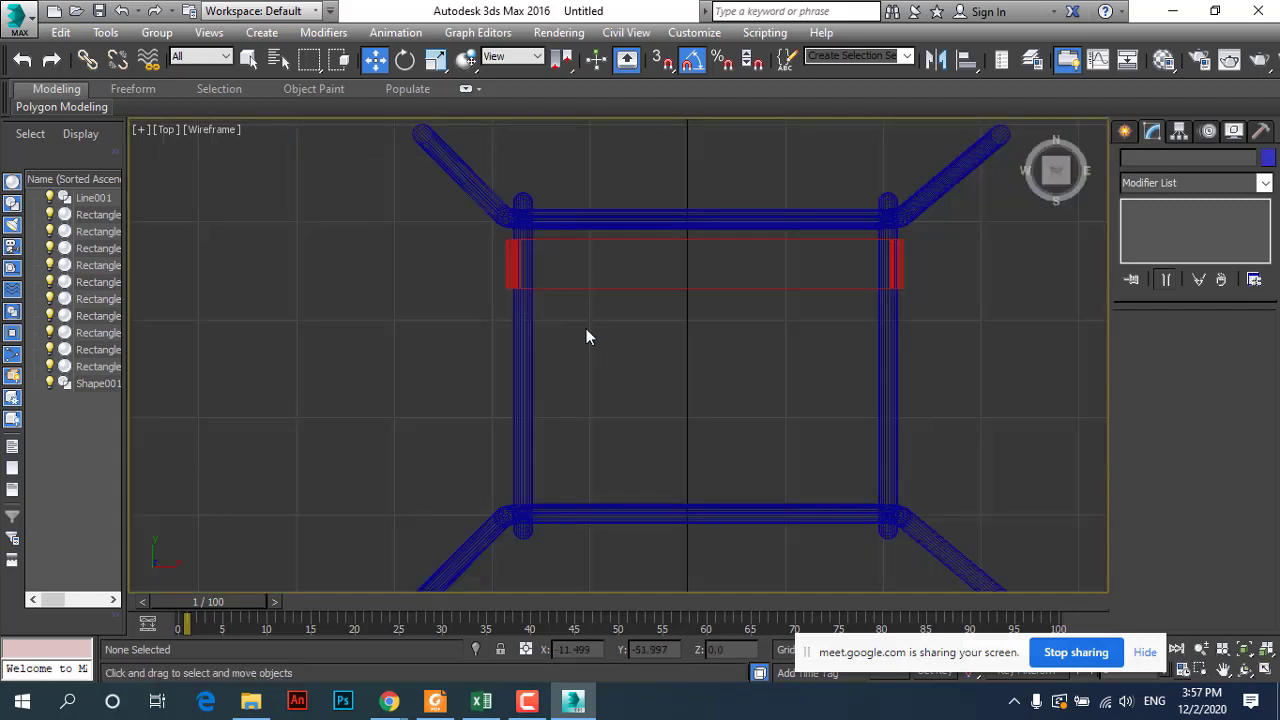
click(600, 286)
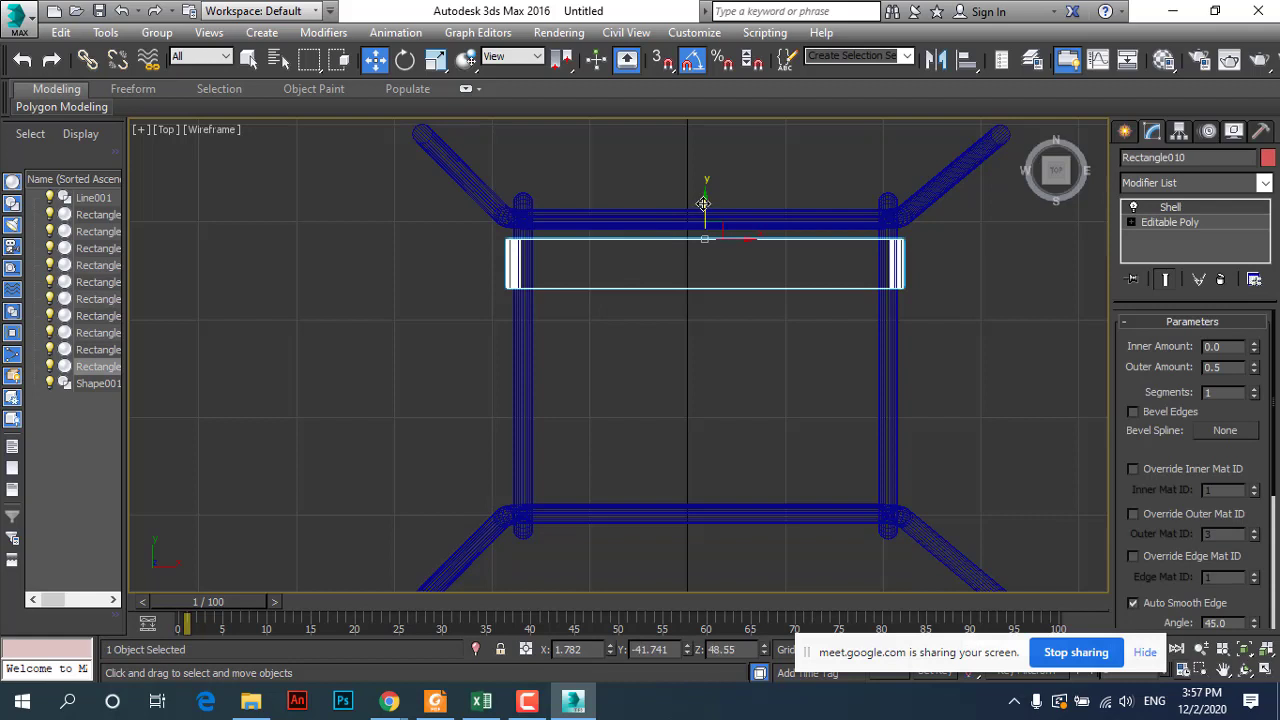
Step: Shift-copy the slat down the frame as 3 copies, then nudge all four slats down slightly
shift+drag(704, 201, 693, 268)
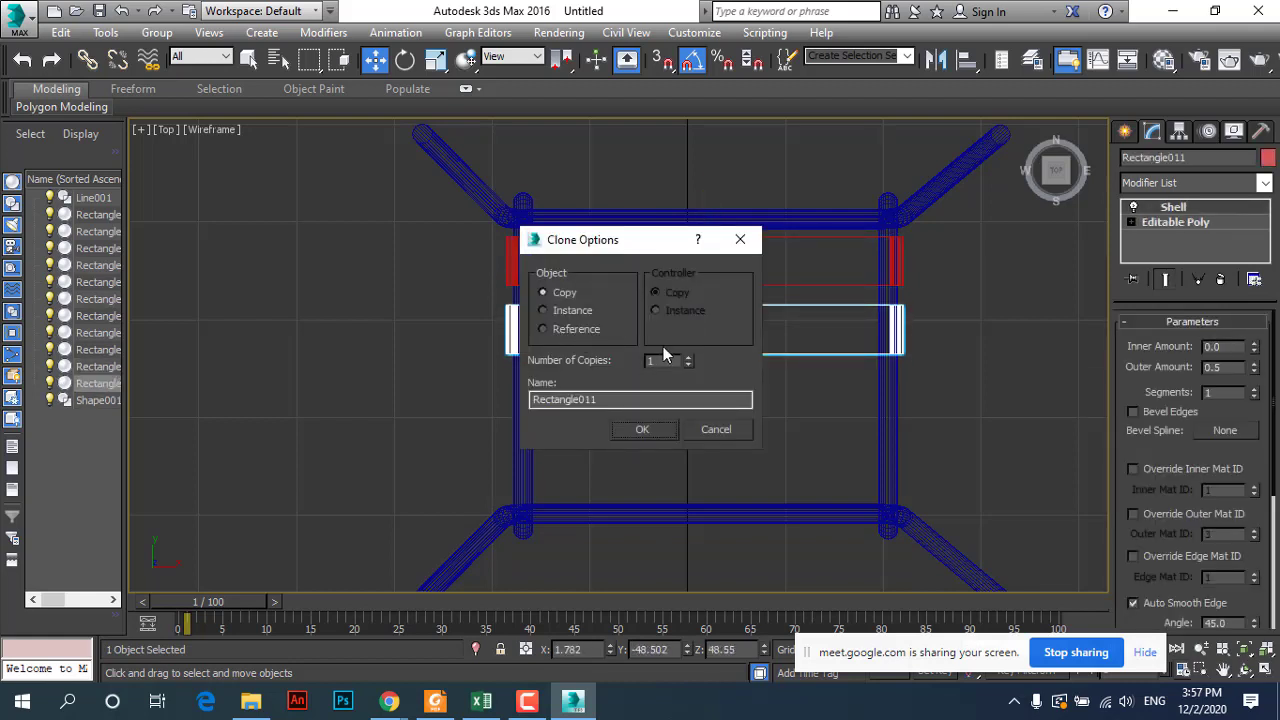
double_click(688, 358)
click(658, 431)
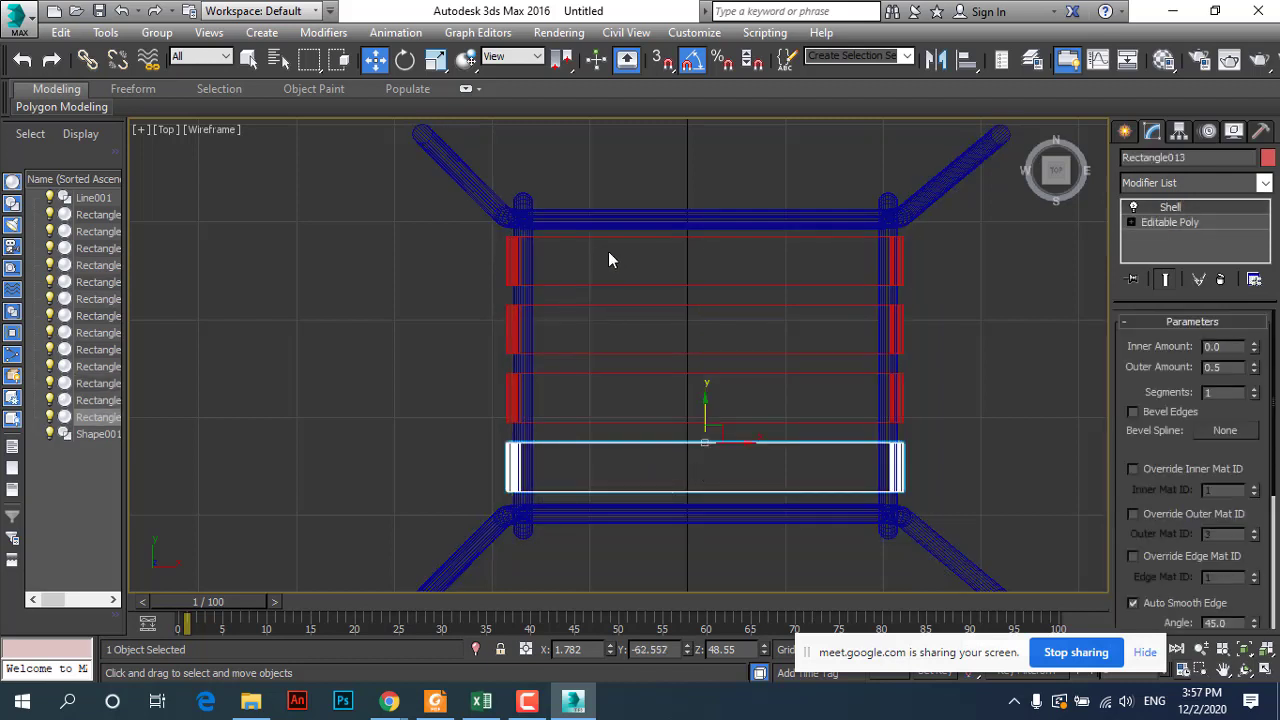
drag(679, 467, 676, 460)
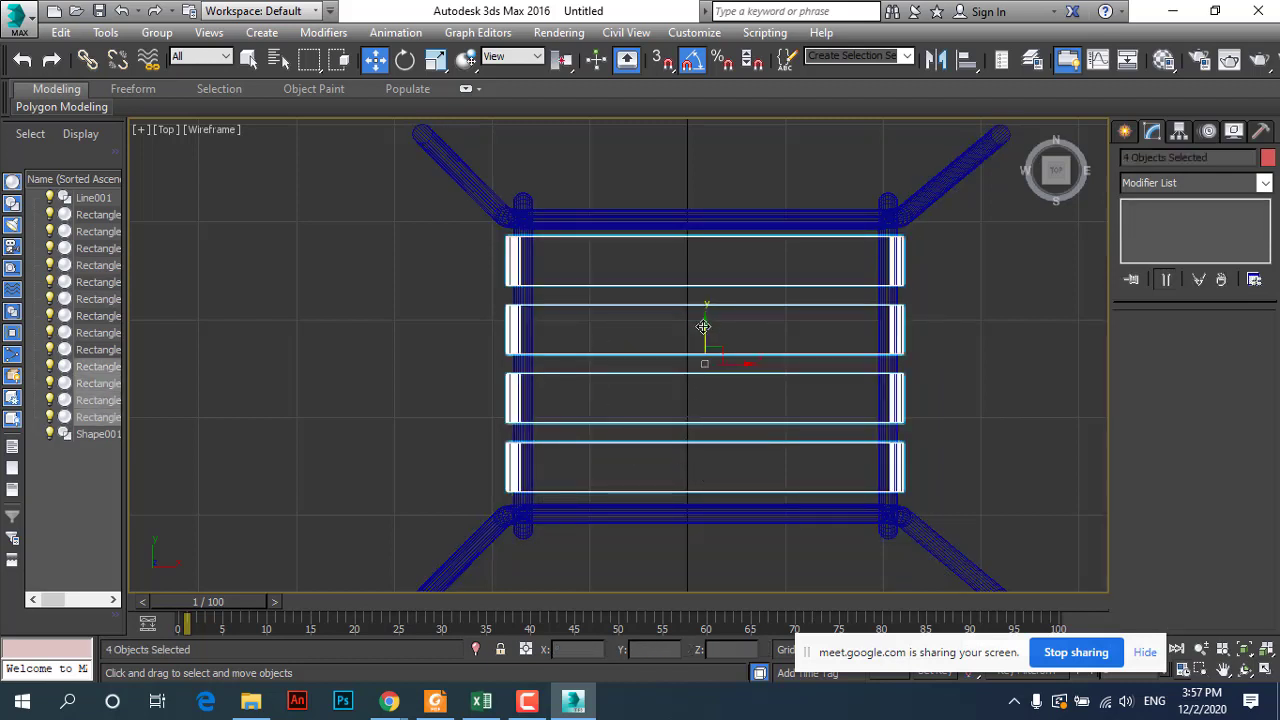
drag(700, 323, 702, 328)
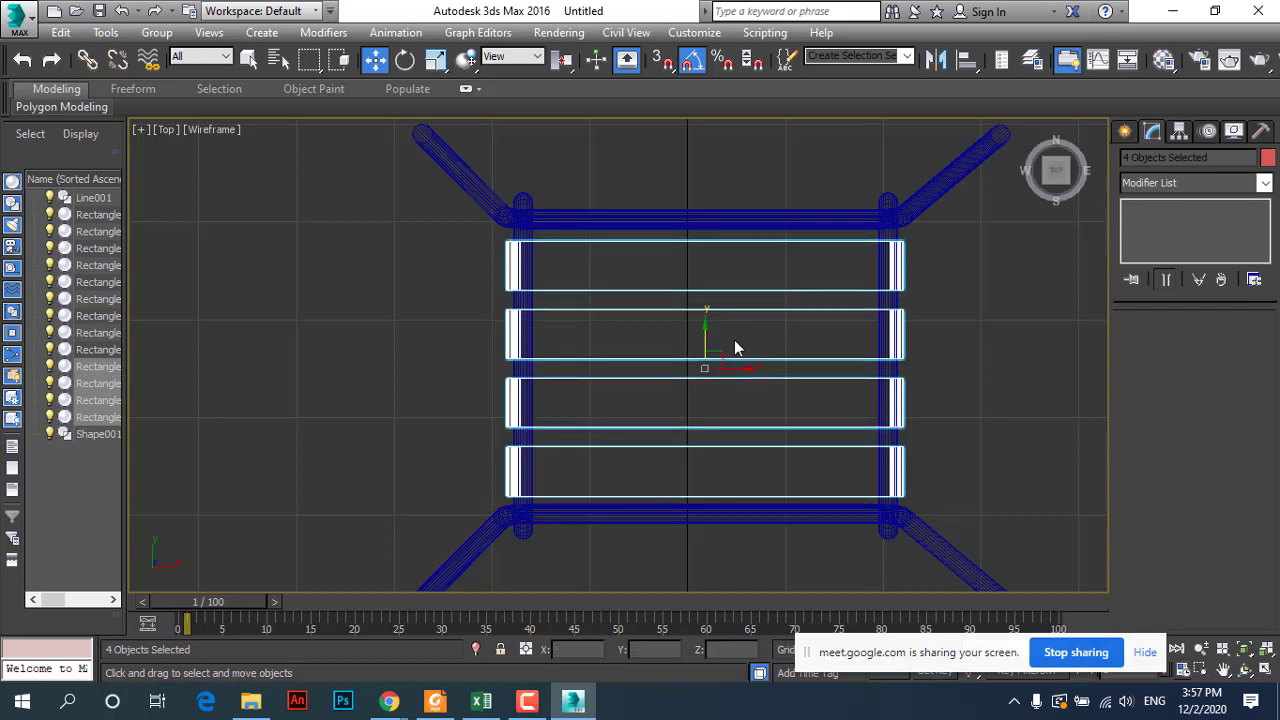
Step: Color the new slats blue and deselect them
click(1267, 157)
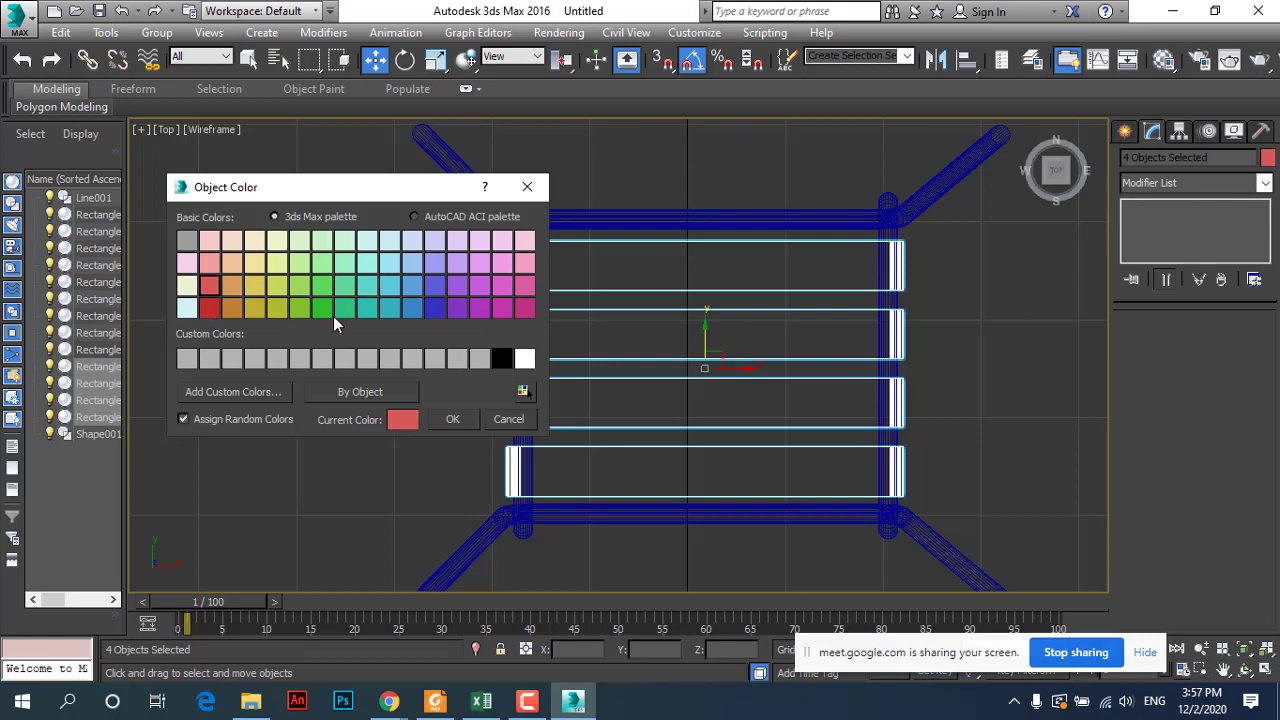
click(434, 311)
click(454, 422)
click(393, 426)
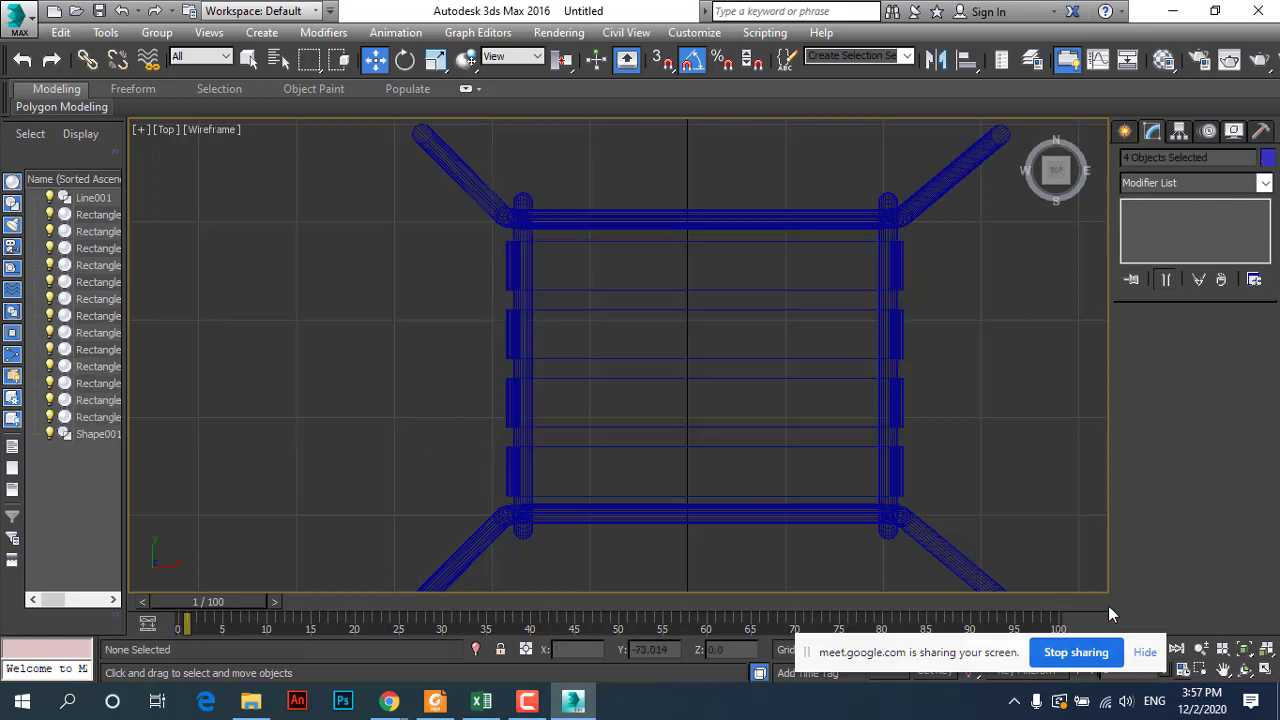
Step: Orbit the maximized perspective view over the blue seat, then restore four viewports and the Create panel
click(1265, 670)
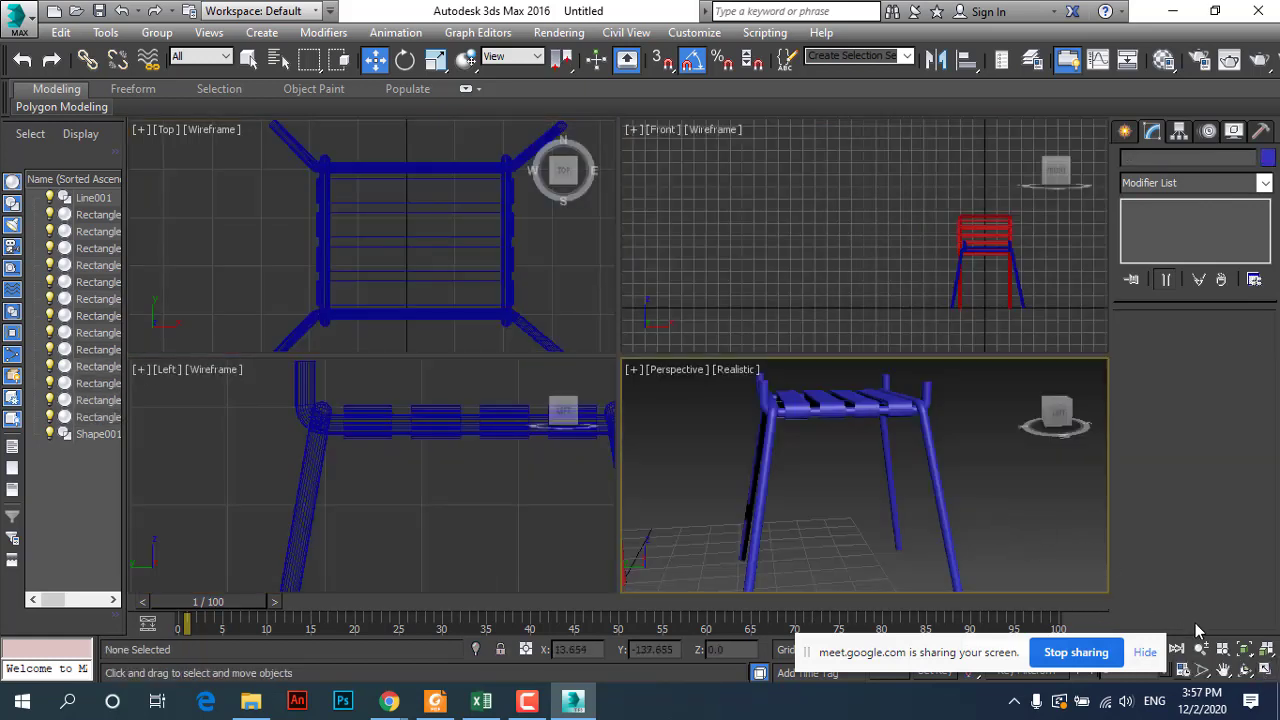
click(1265, 670)
scroll(628, 372, down, 2)
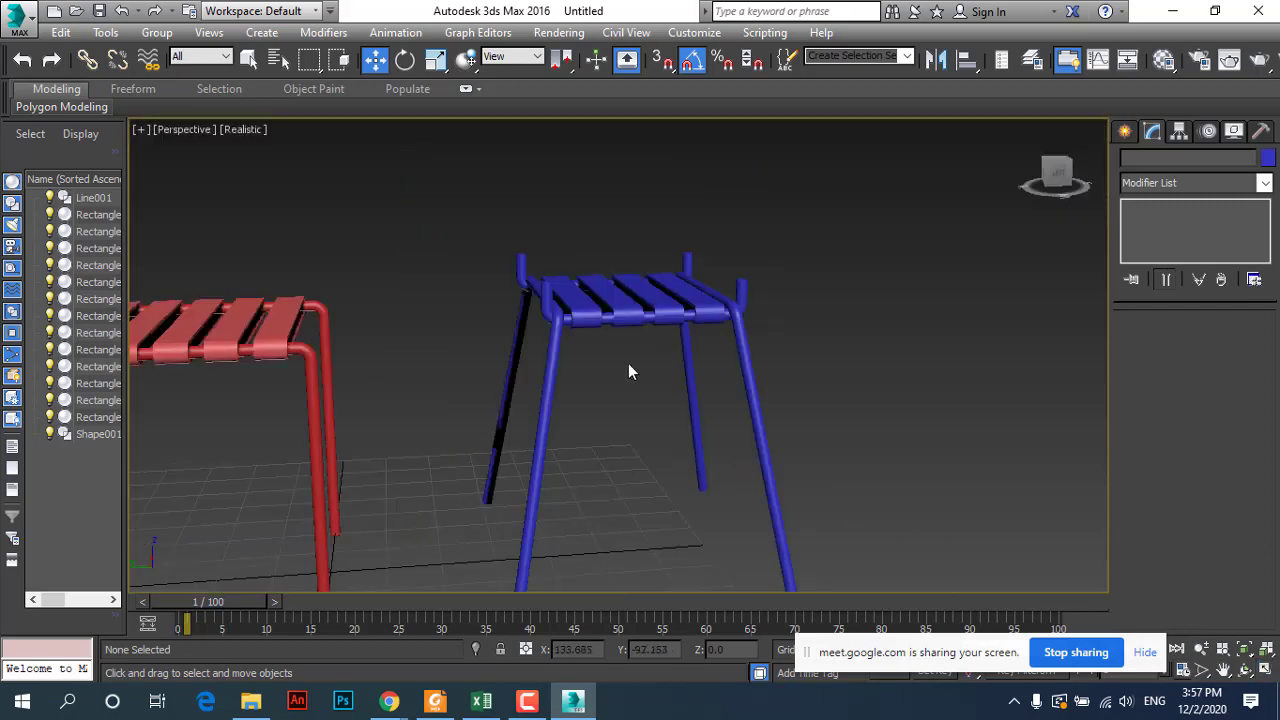
mouse_move(597, 346)
alt+middle_down()
mouse_move(500, 346)
mouse_move(414, 417)
mouse_move(406, 451)
mouse_move(575, 435)
mouse_move(609, 371)
mouse_move(563, 373)
alt+middle_up()
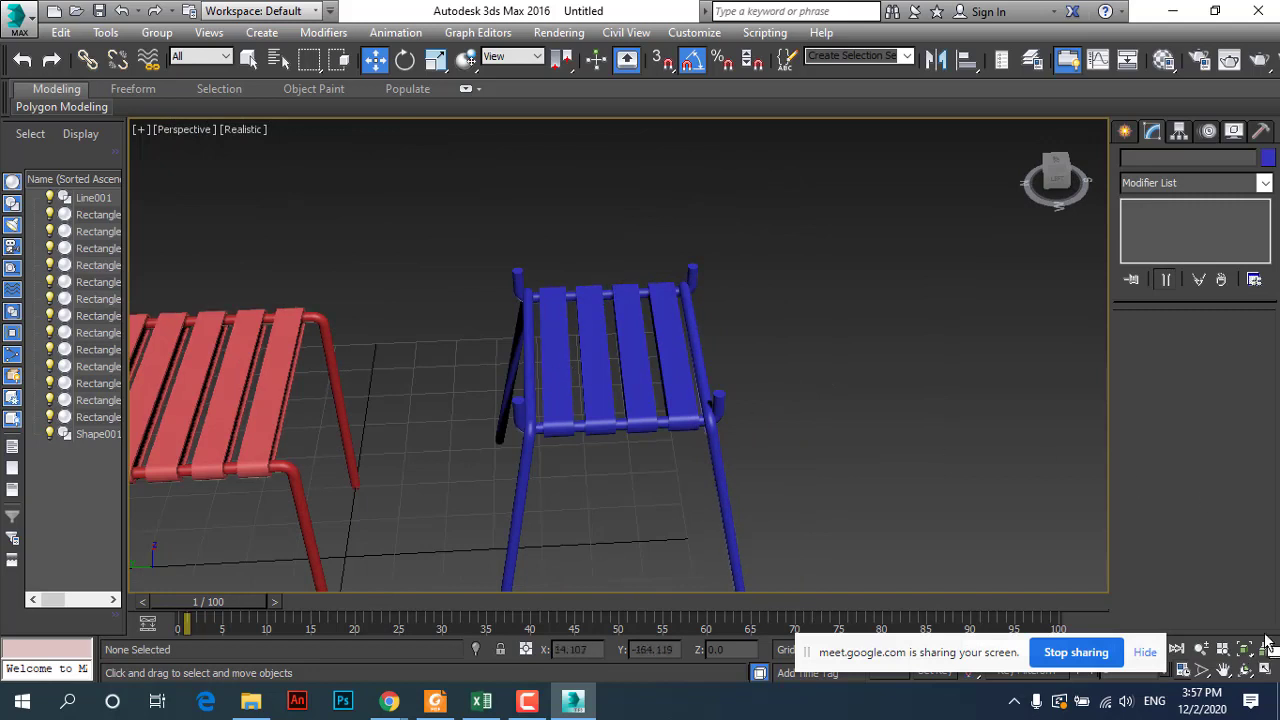
scroll(774, 342, down, 2)
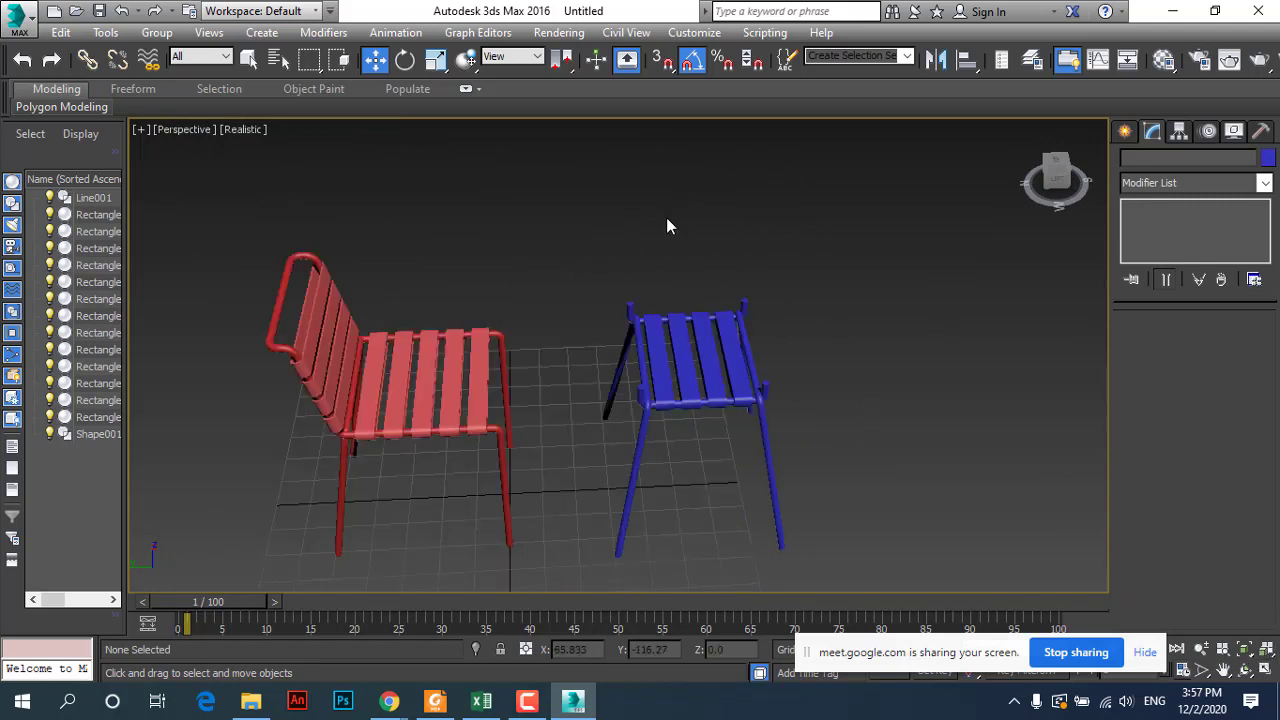
click(1265, 670)
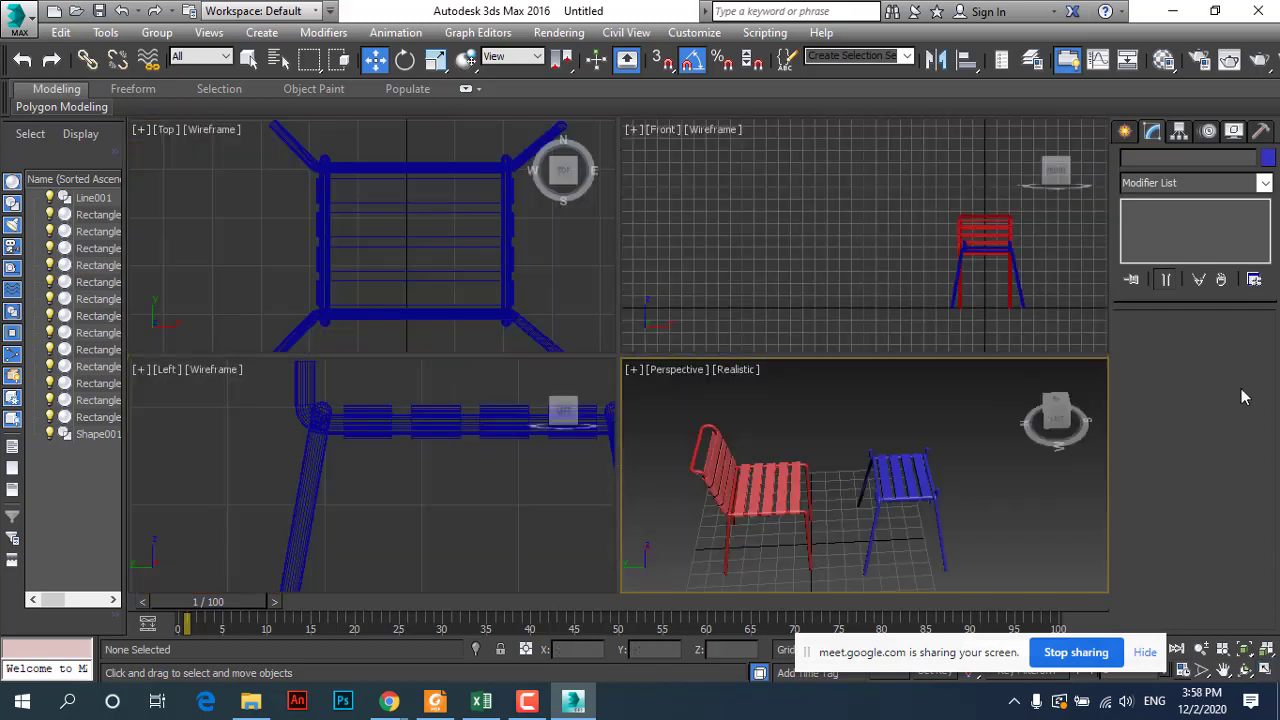
click(1125, 132)
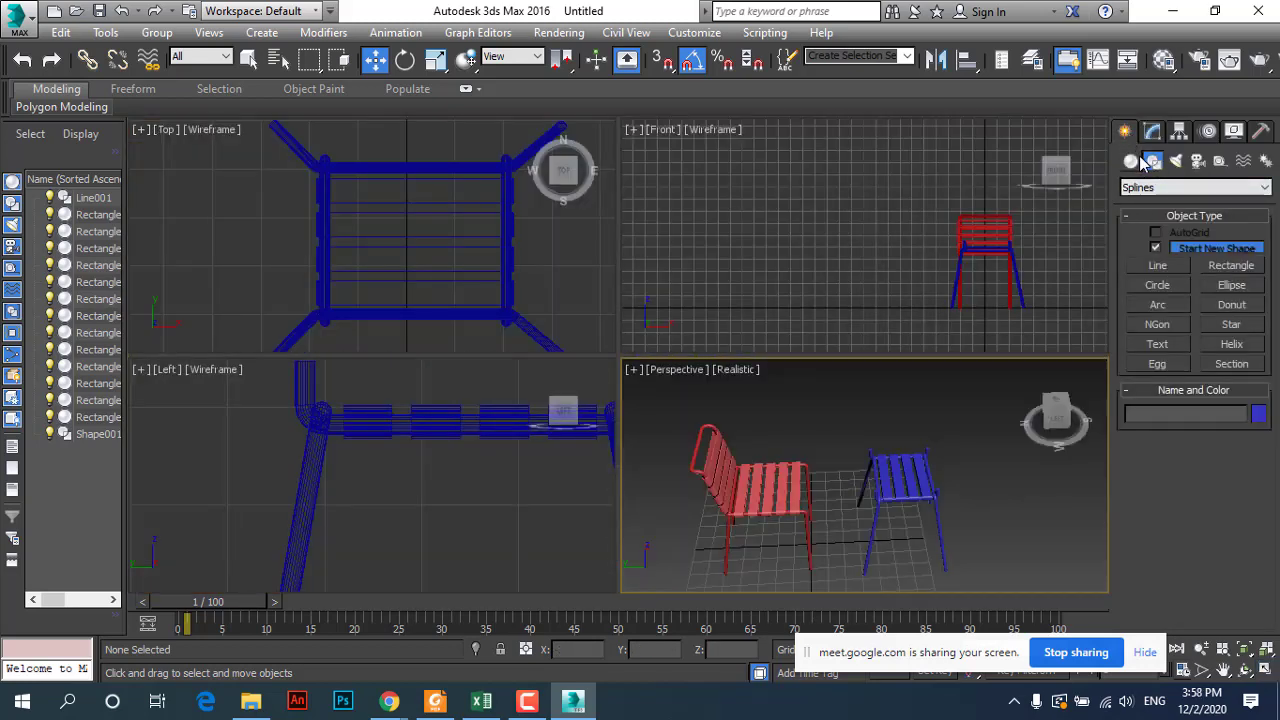
Step: Draw a Box primitive over the table frame in the Top view
click(1131, 161)
click(1156, 252)
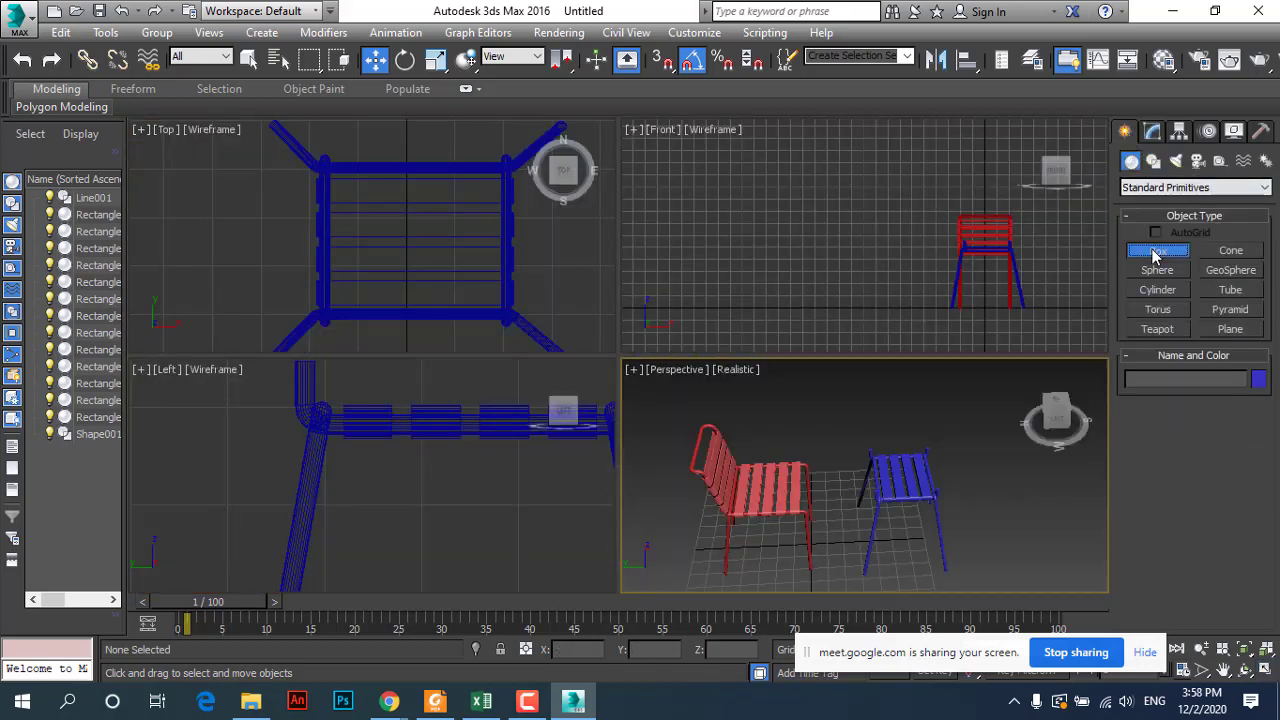
scroll(240, 203, down, 3)
scroll(245, 195, down, 2)
drag(261, 163, 384, 271)
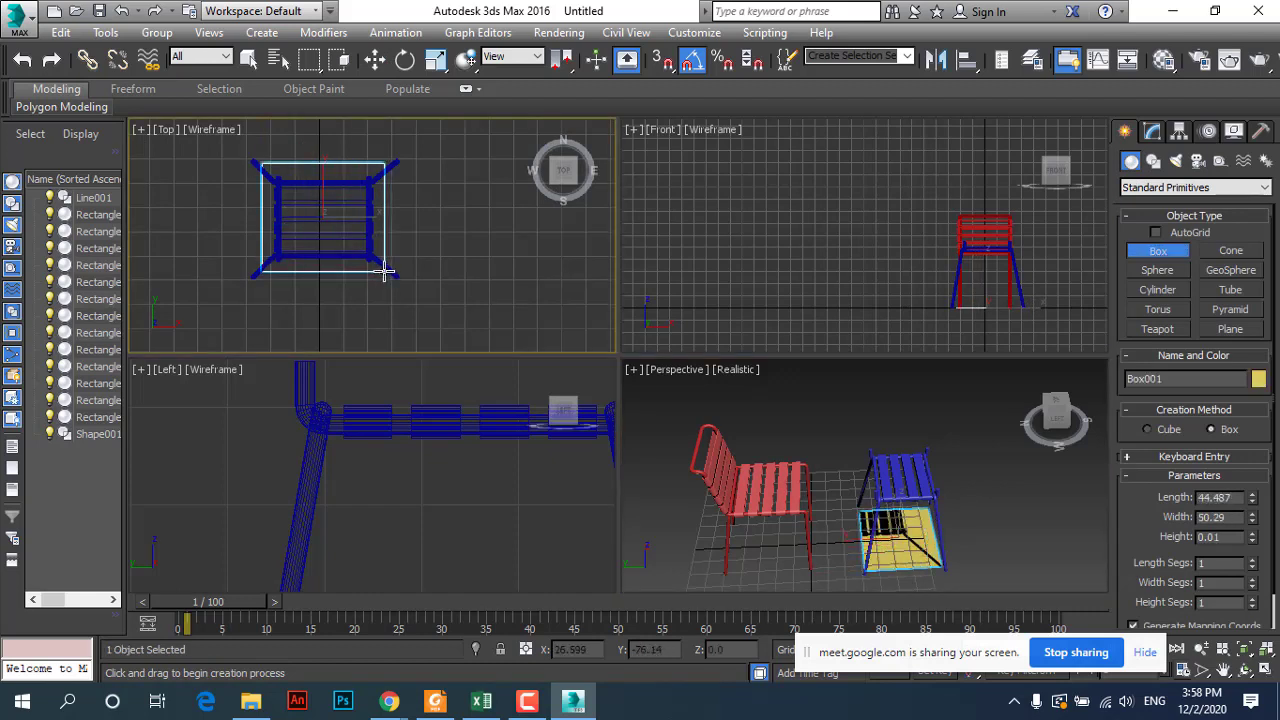
click(381, 266)
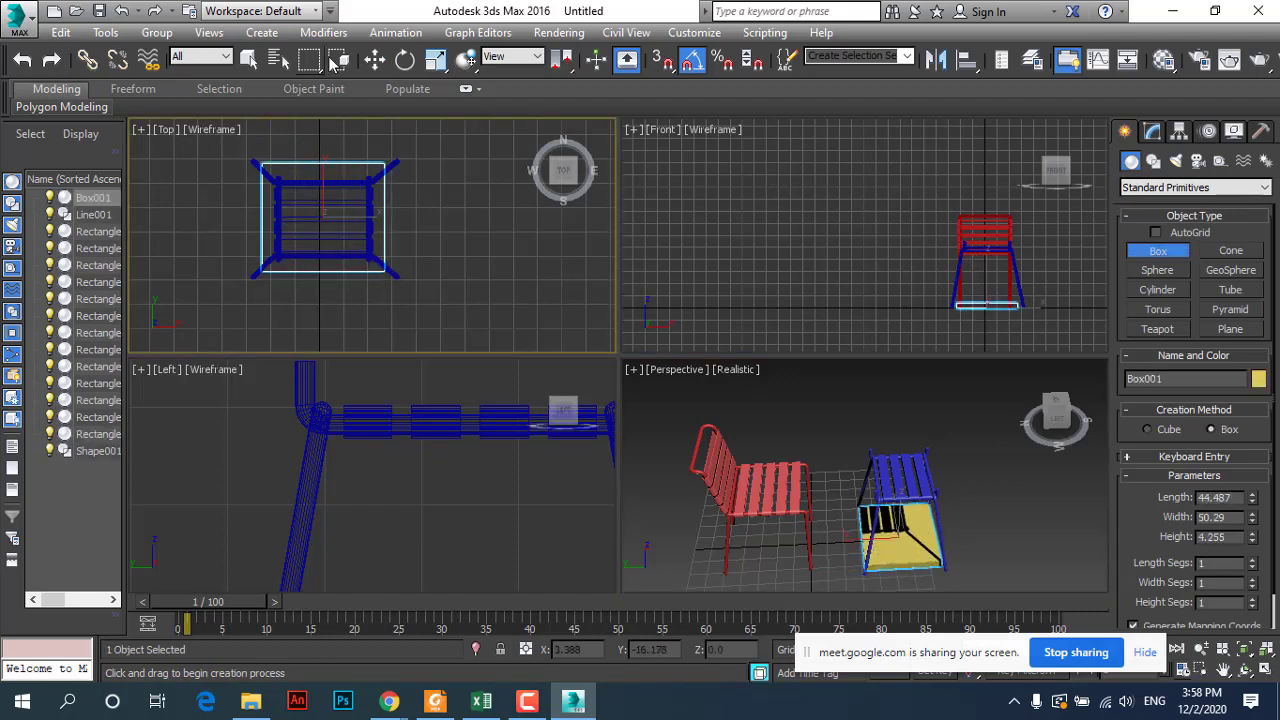
Step: Move the box up so it sits above the table frame
key(w)
drag(980, 255, 987, 216)
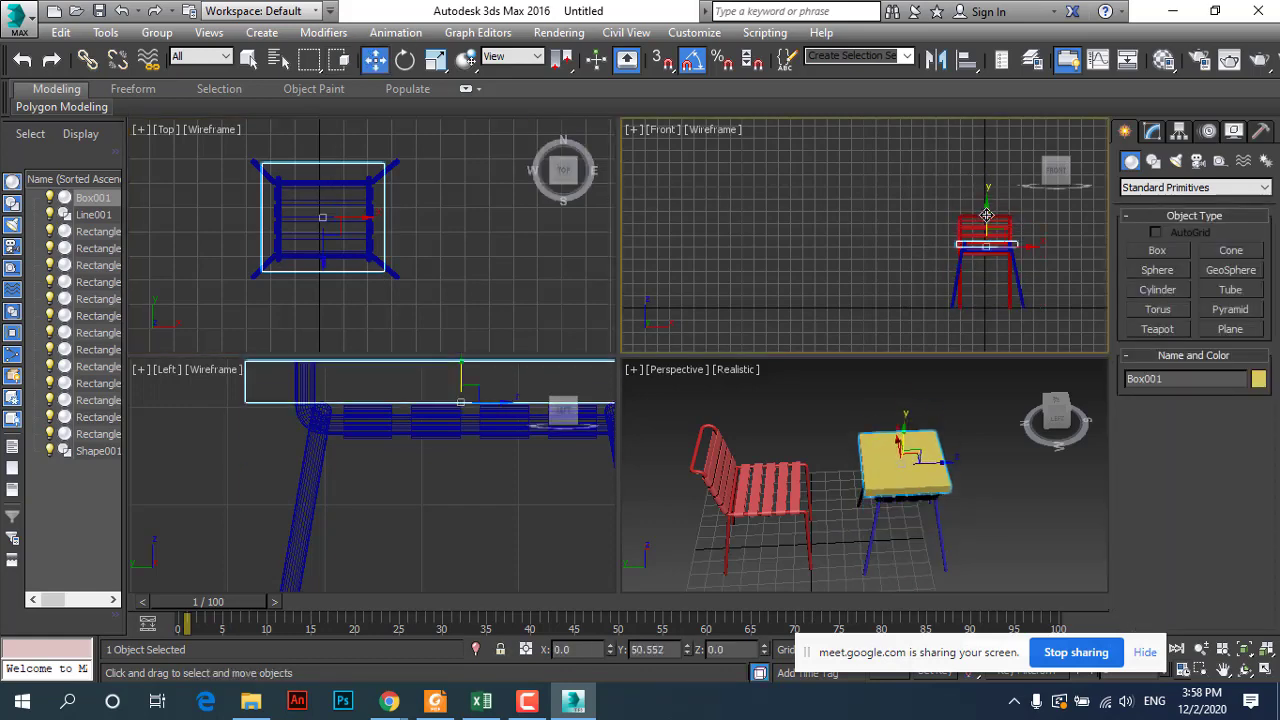
scroll(382, 496, down, 2)
scroll(395, 480, down, 2)
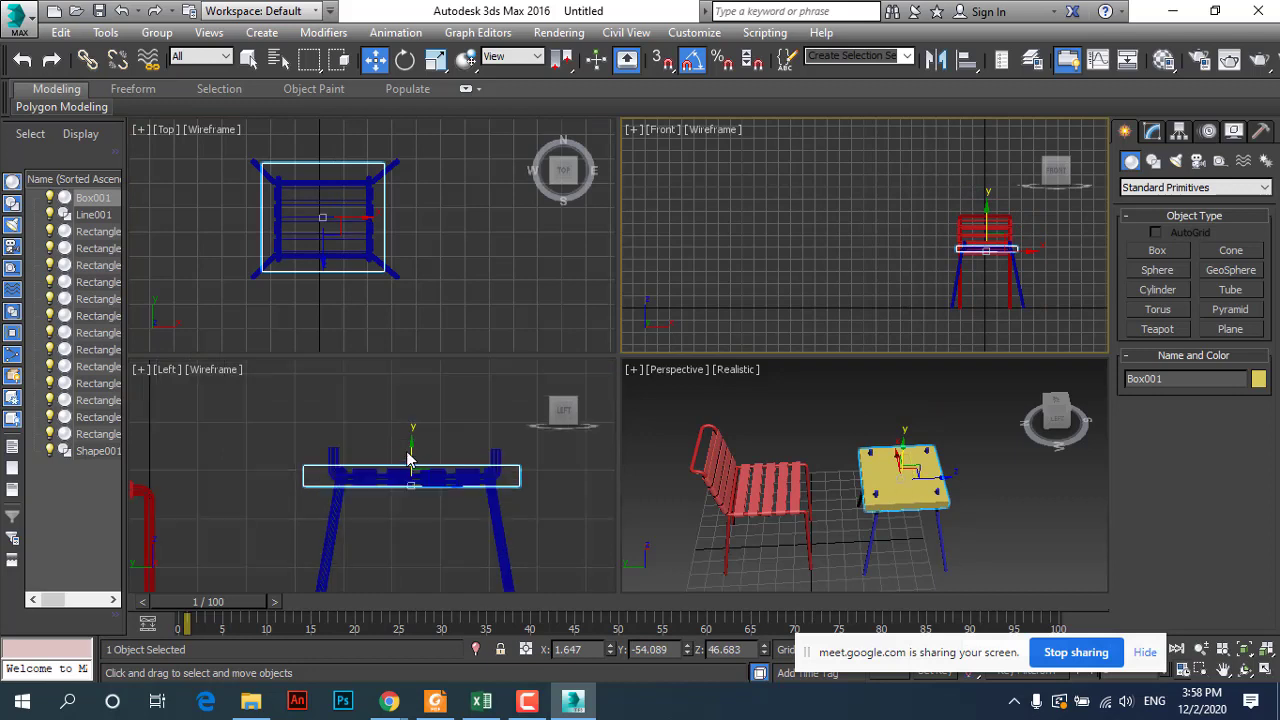
scroll(413, 462, down, 1)
click(415, 470)
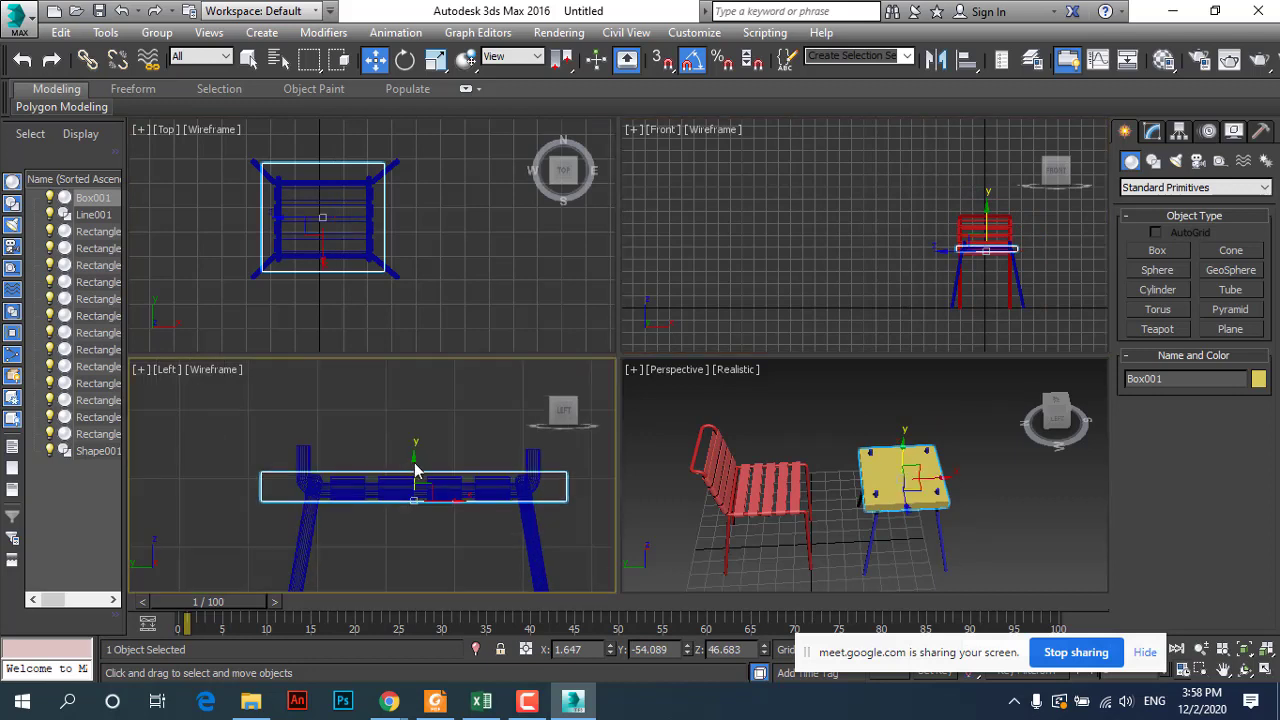
drag(414, 459, 421, 406)
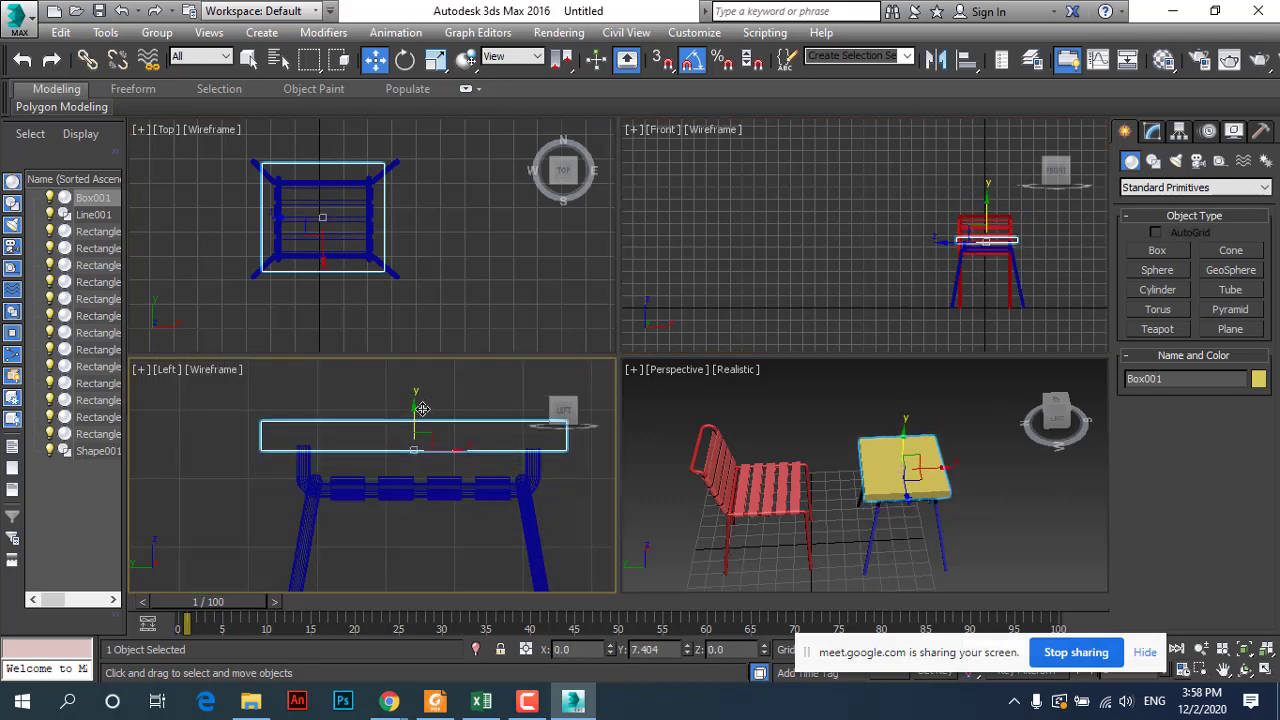
Step: Set the box height to 2.0 and scale it up so the tabletop overhangs the frame
click(1152, 132)
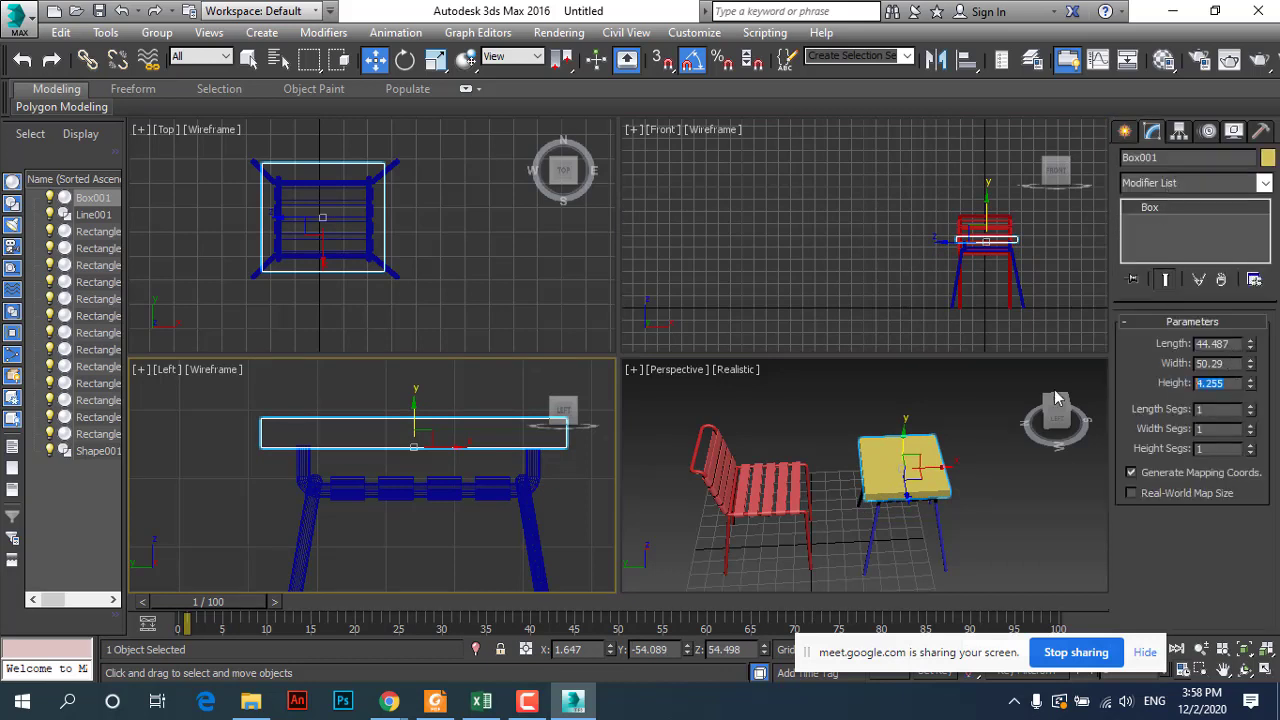
text(2)
key(Return)
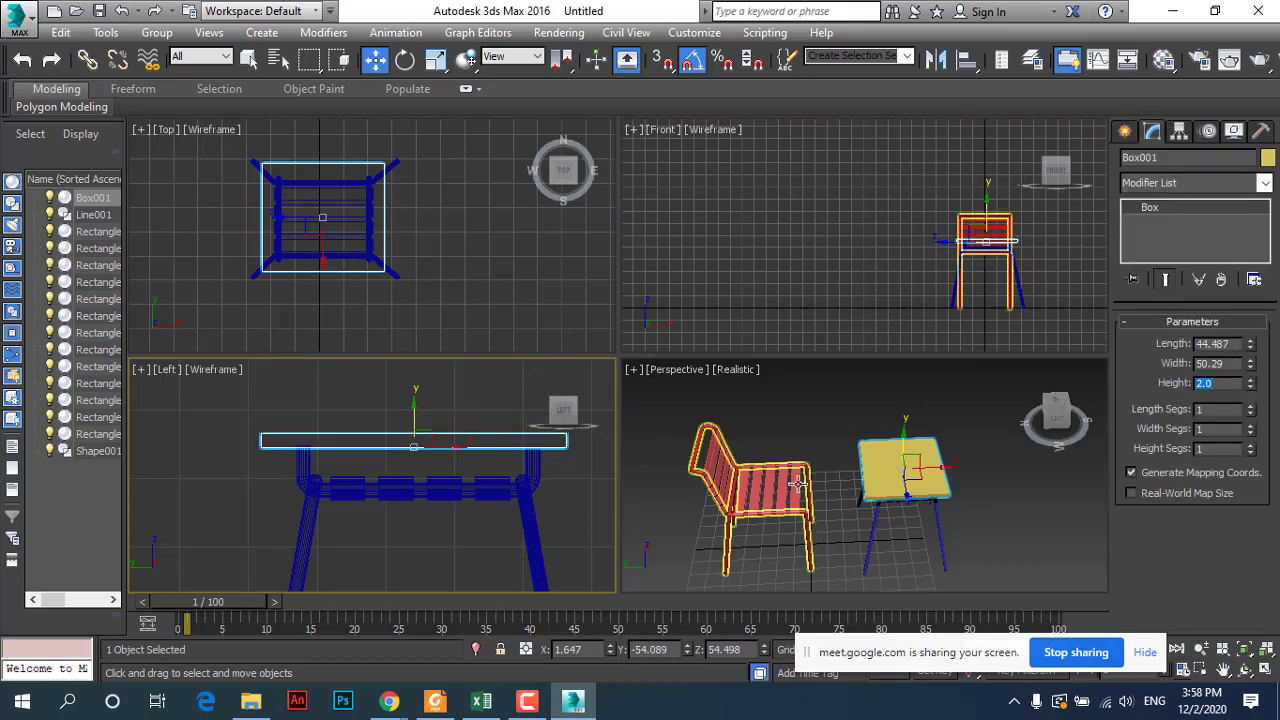
click(437, 61)
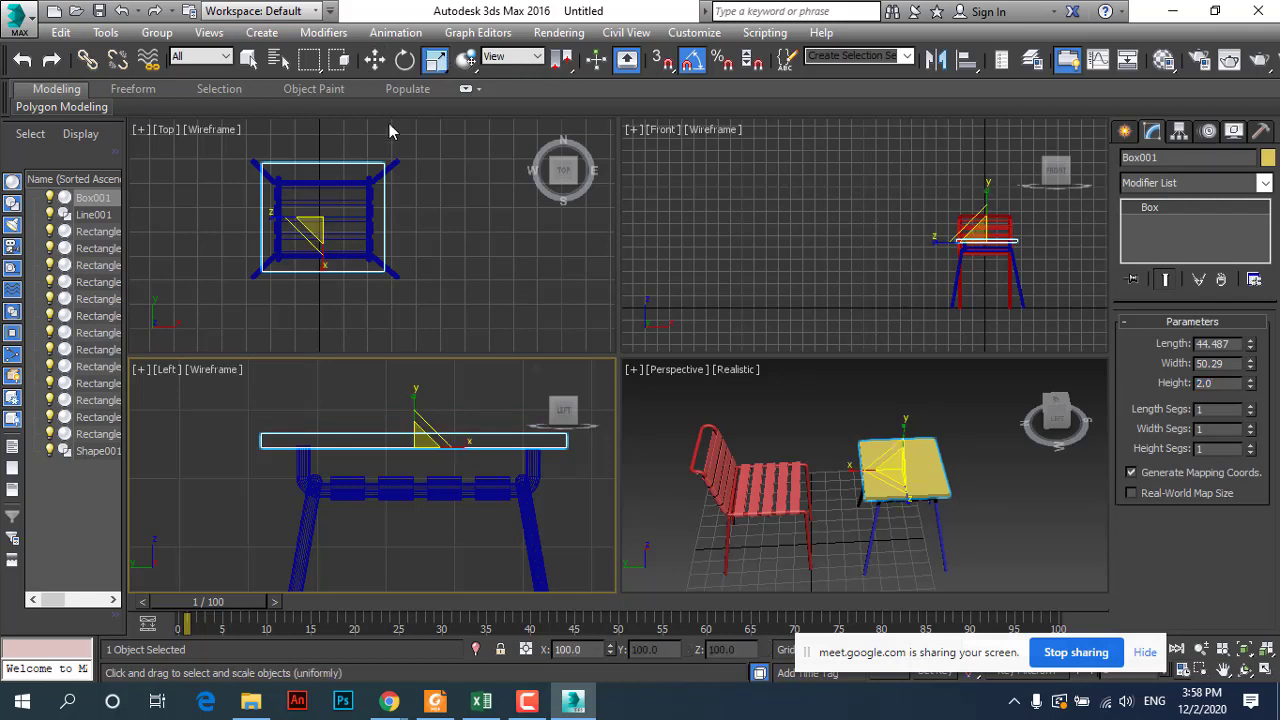
click(322, 226)
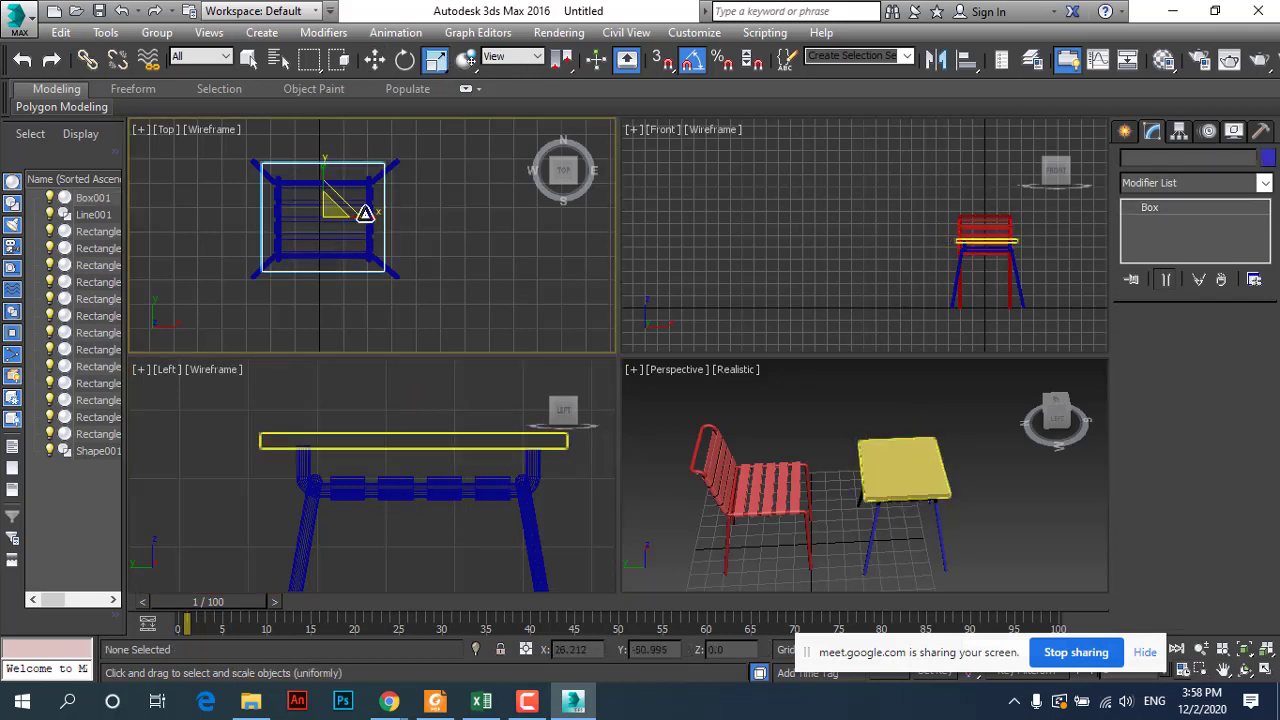
click(340, 206)
mouse_move(352, 196)
mouse_down()
mouse_move(400, 135)
mouse_move(380, 149)
mouse_move(374, 180)
mouse_up()
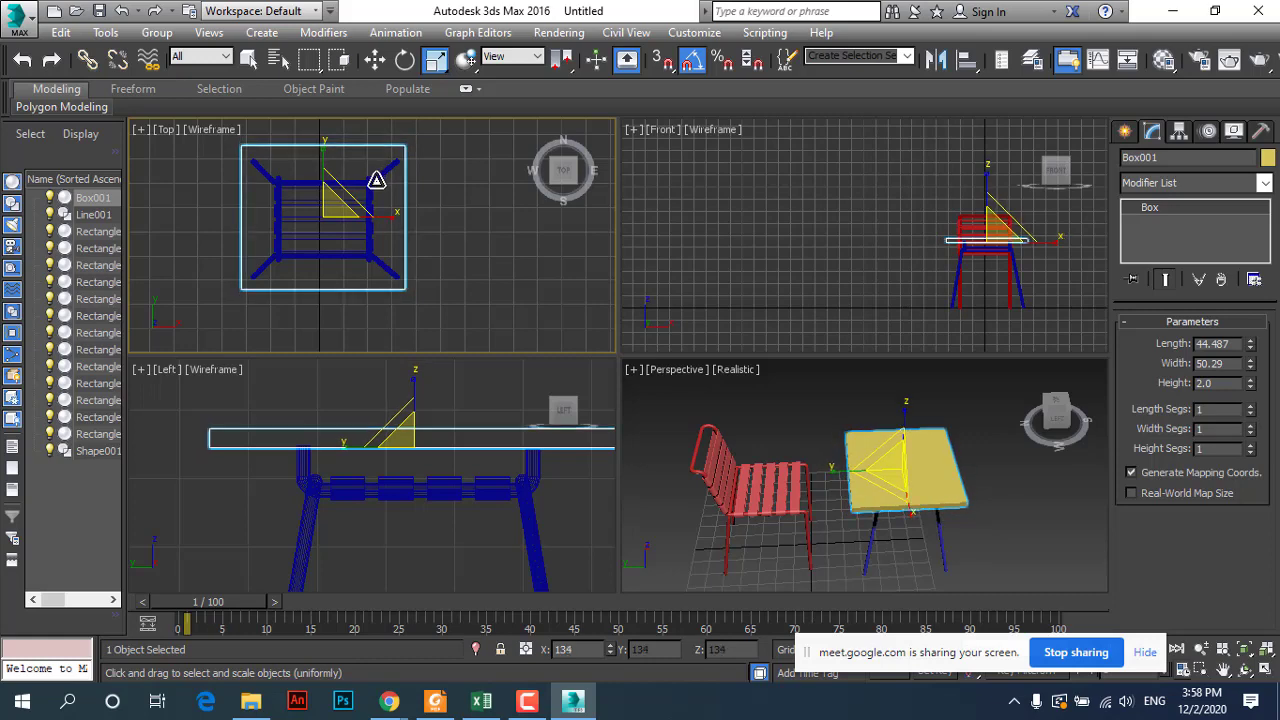
click(375, 60)
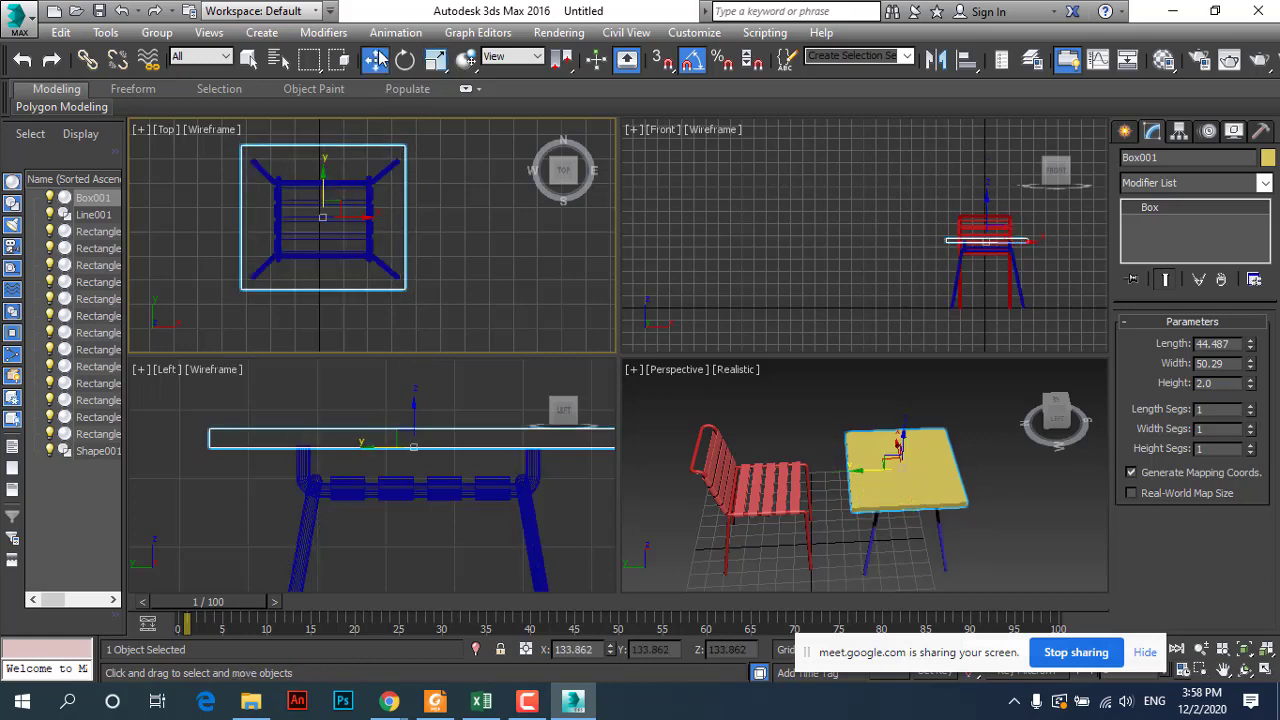
click(497, 249)
click(880, 486)
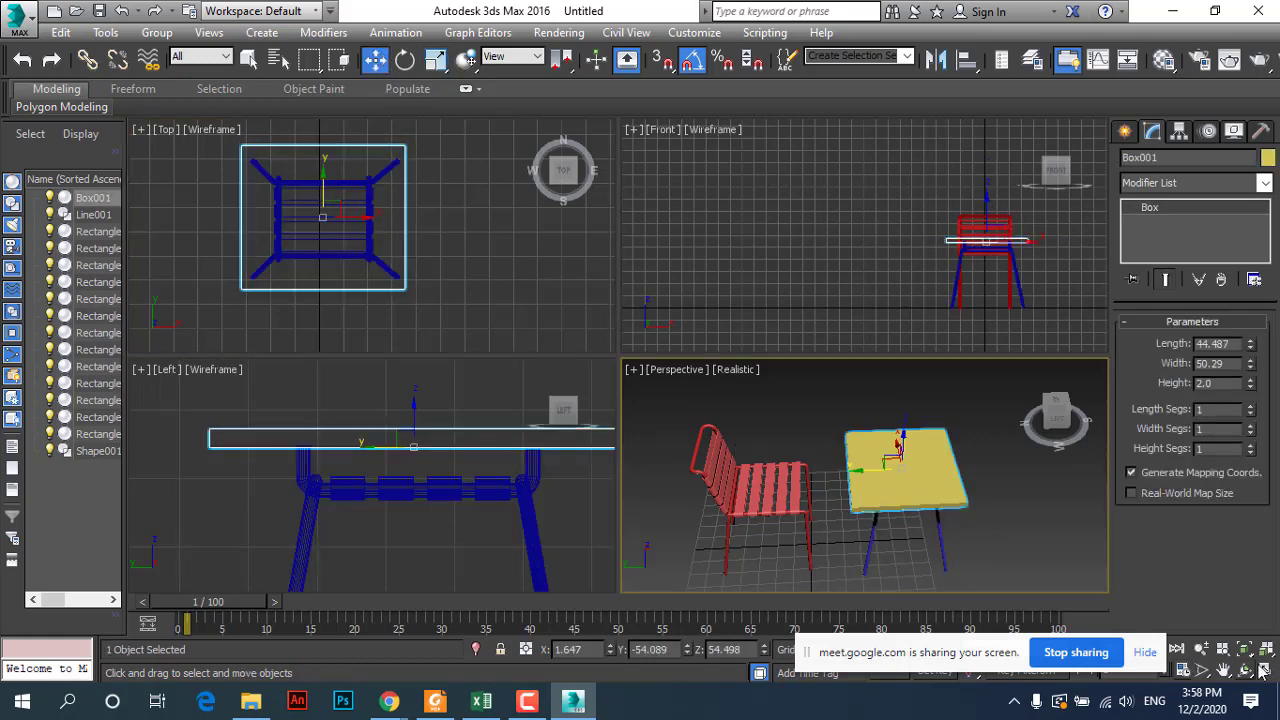
Step: Color the tabletop box dark blue to match the frame
click(1258, 669)
alt+middle_drag(663, 406, 552, 364)
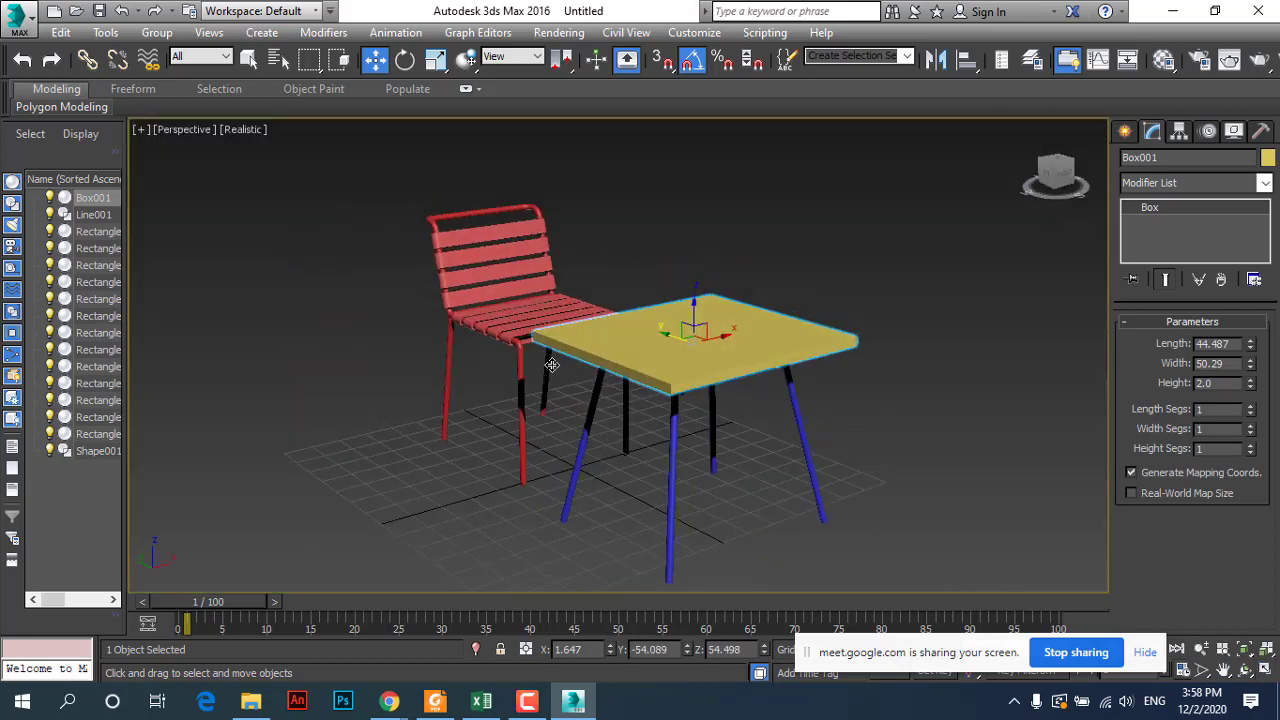
scroll(687, 382, up, 2)
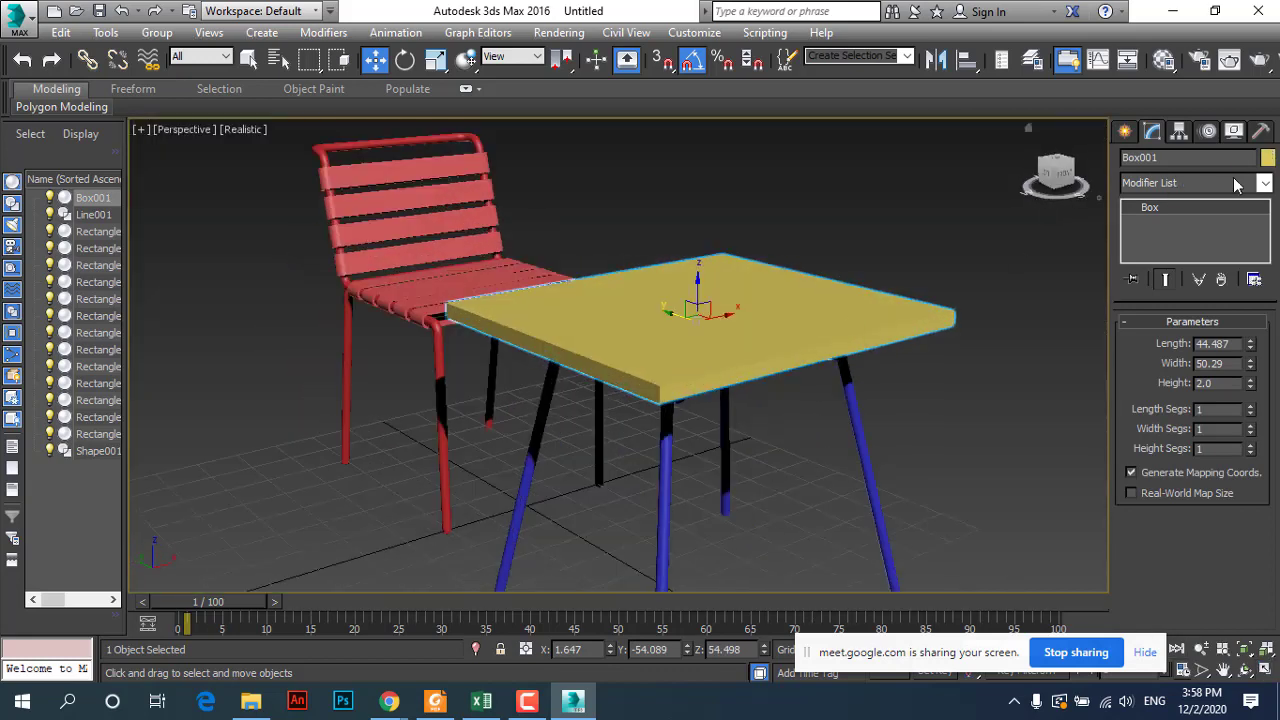
click(1267, 157)
click(435, 308)
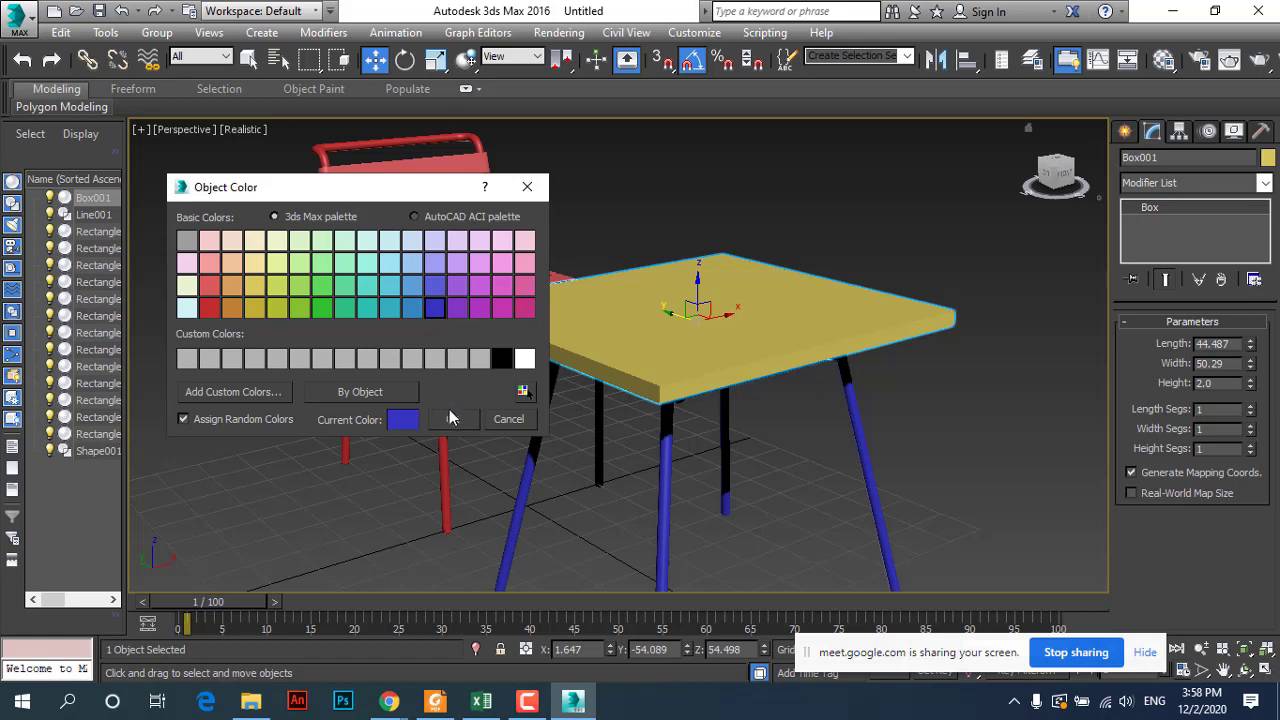
click(452, 419)
click(503, 406)
Step: Turn off shadows in the perspective view's shading options
mouse_move(503, 406)
alt+middle_down()
mouse_move(555, 408)
mouse_move(613, 339)
alt+middle_up()
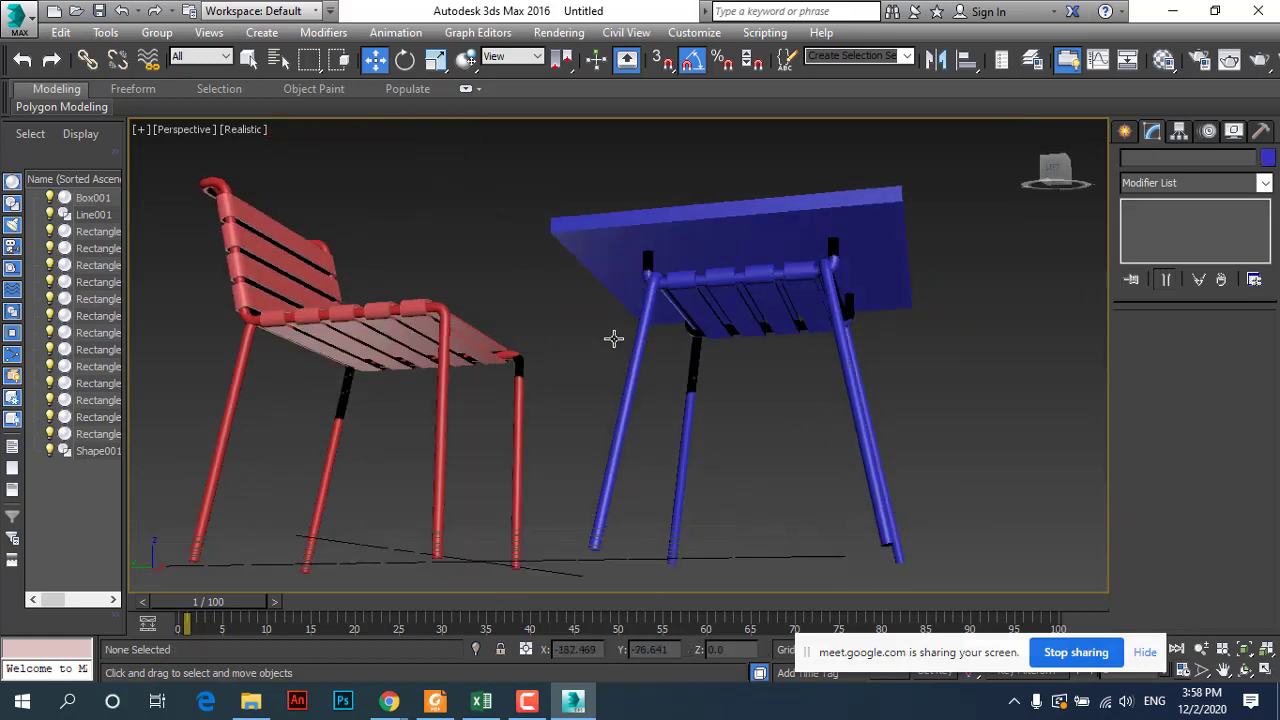
click(226, 135)
mouse_move(328, 404)
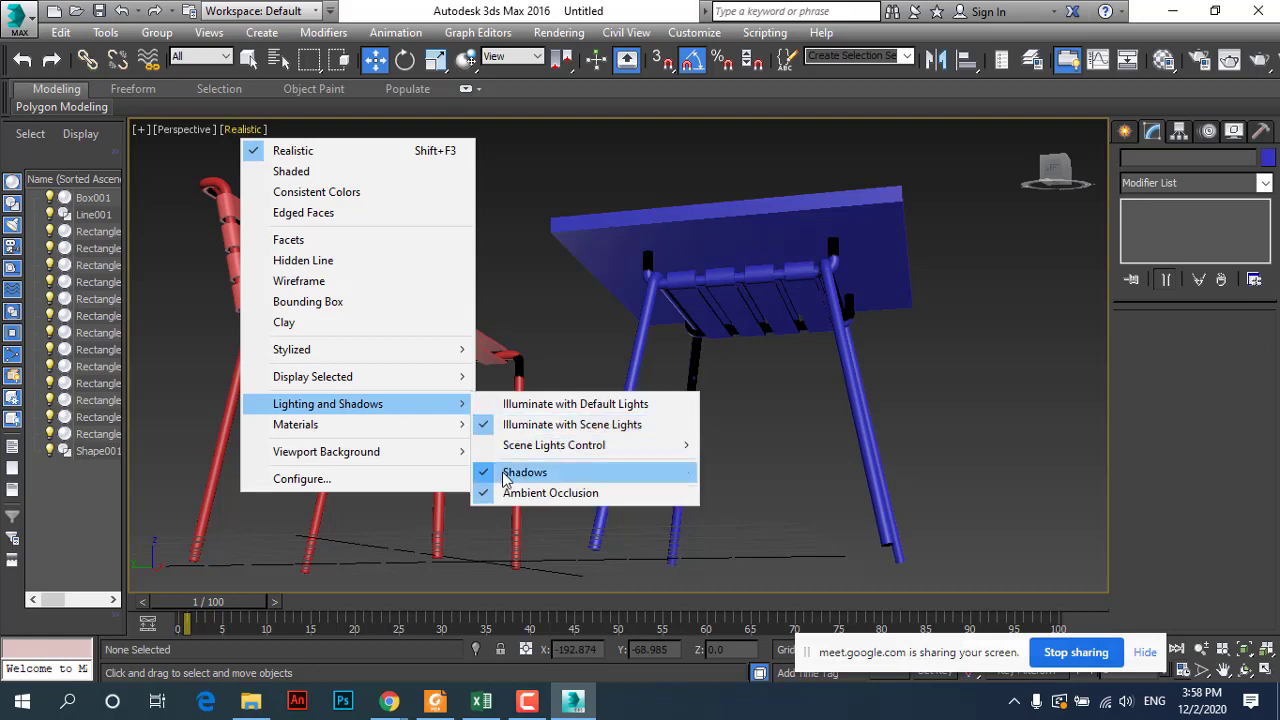
click(505, 472)
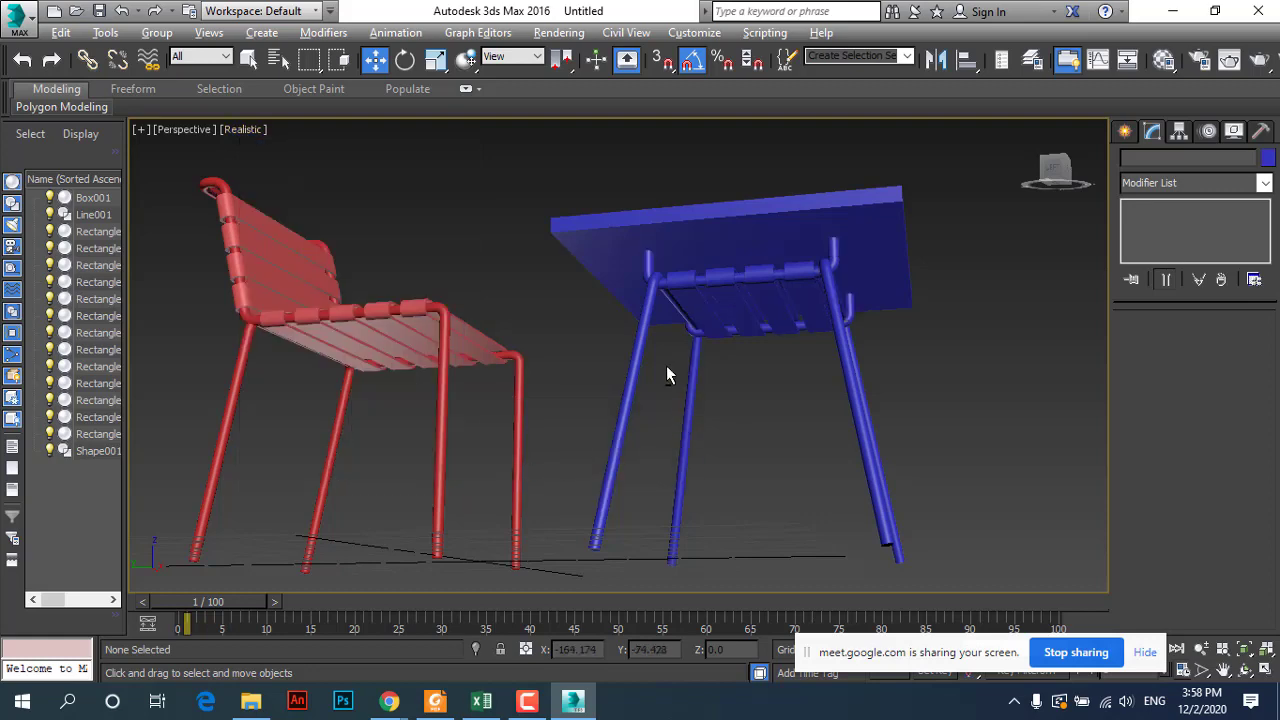
mouse_move(666, 365)
alt+middle_down()
mouse_move(622, 406)
mouse_move(602, 465)
alt+middle_up()
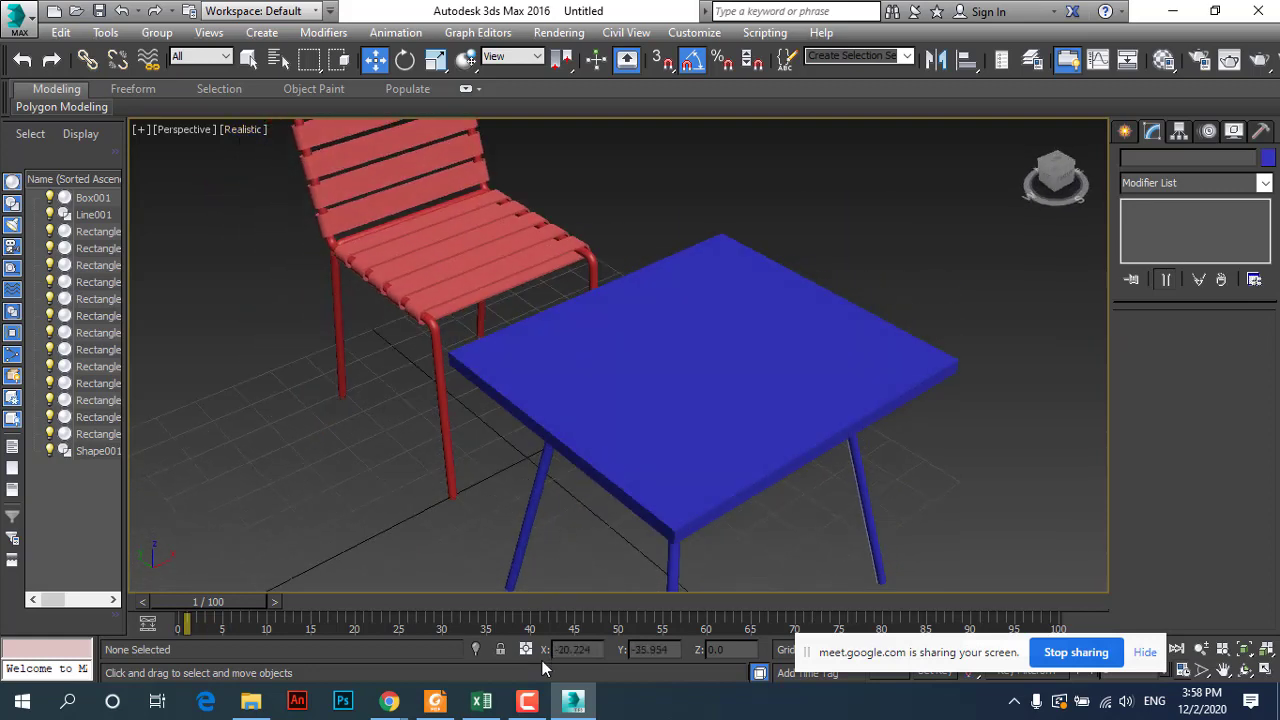
Step: In the lab PDF, scroll to step 34 and select the words 'Editable Poly'
click(435, 700)
scroll(596, 440, down, 5)
scroll(596, 455, down, 5)
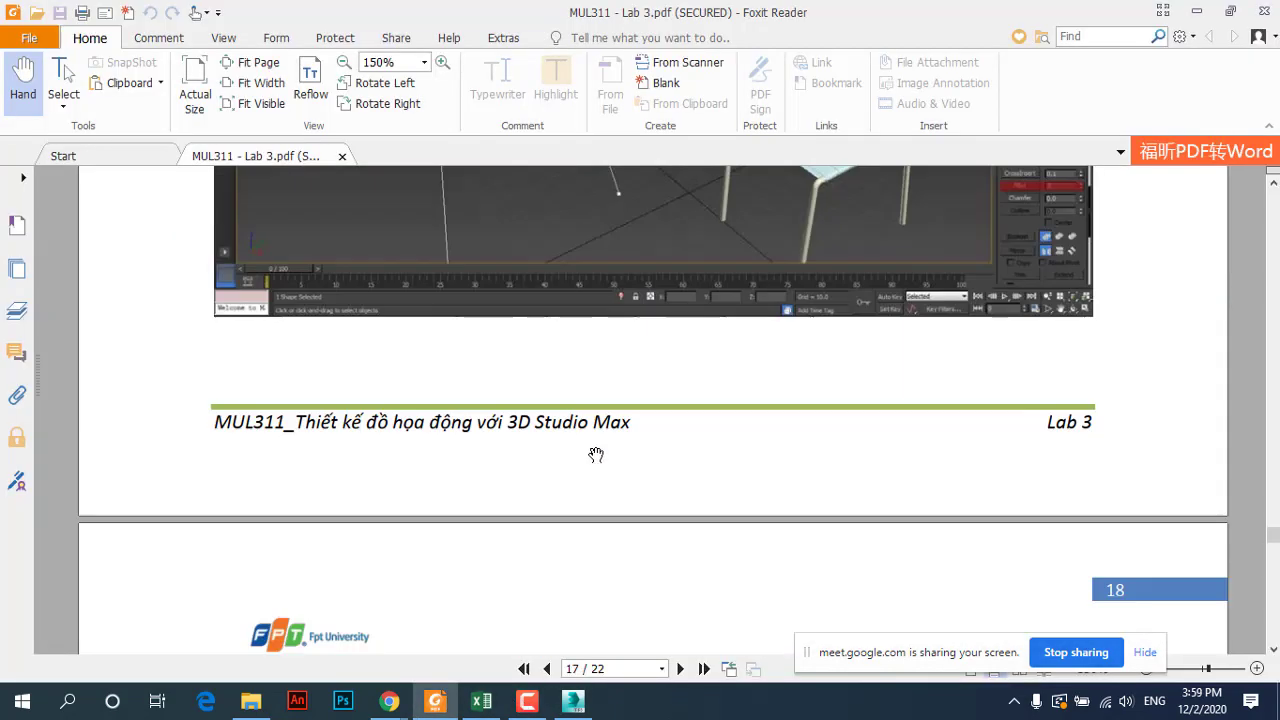
scroll(596, 455, down, 5)
scroll(597, 455, down, 3)
scroll(598, 455, down, 5)
scroll(599, 455, down, 6)
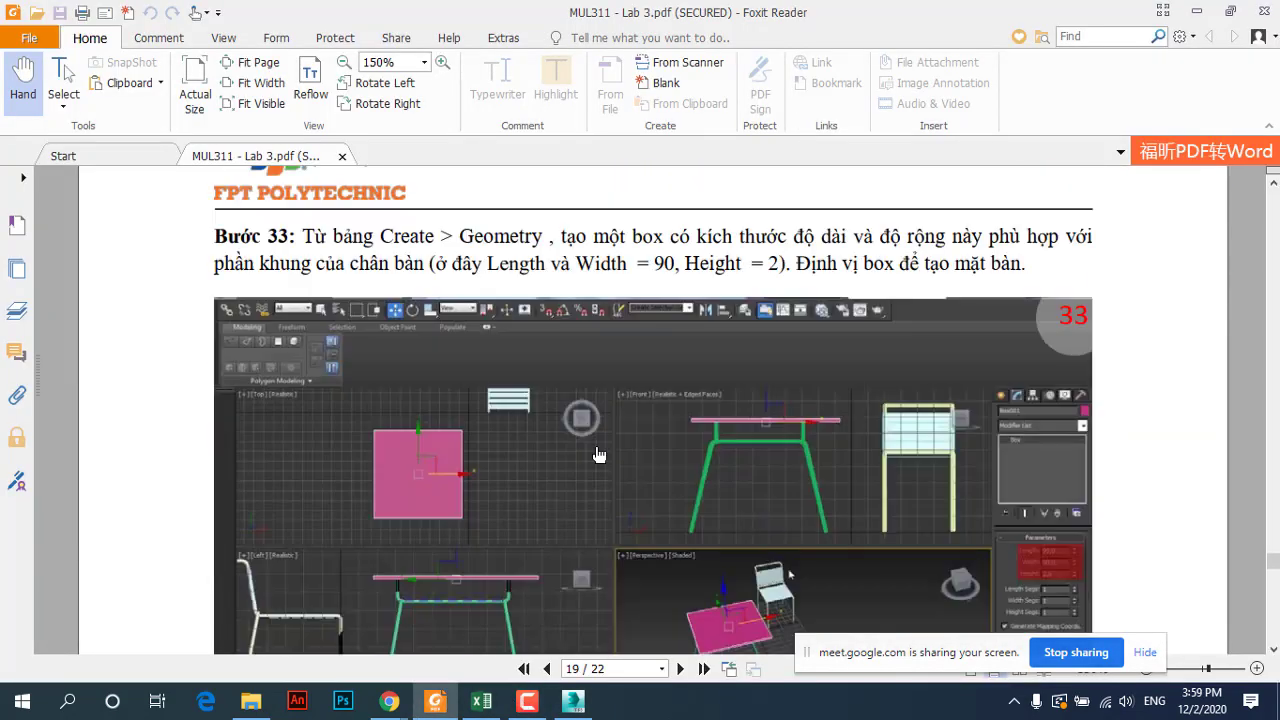
scroll(598, 455, down, 6)
scroll(598, 450, up, 4)
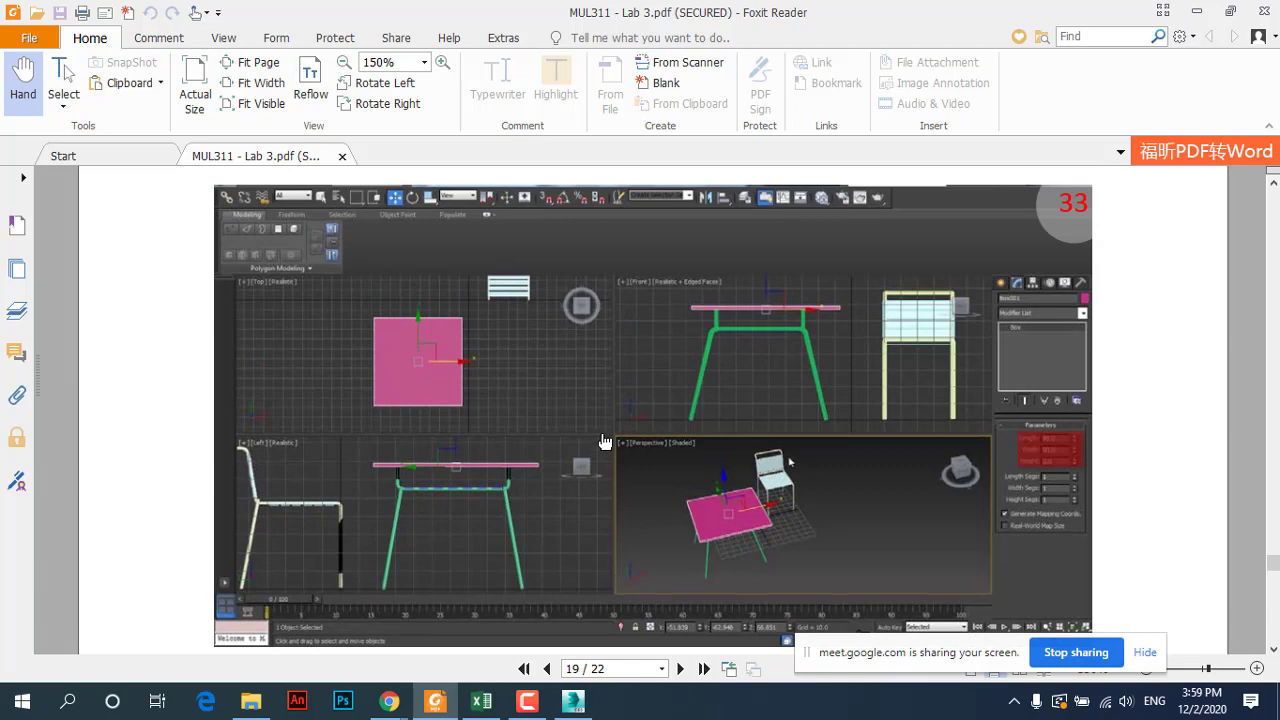
scroll(605, 442, down, 8)
scroll(602, 436, down, 6)
scroll(600, 434, up, 3)
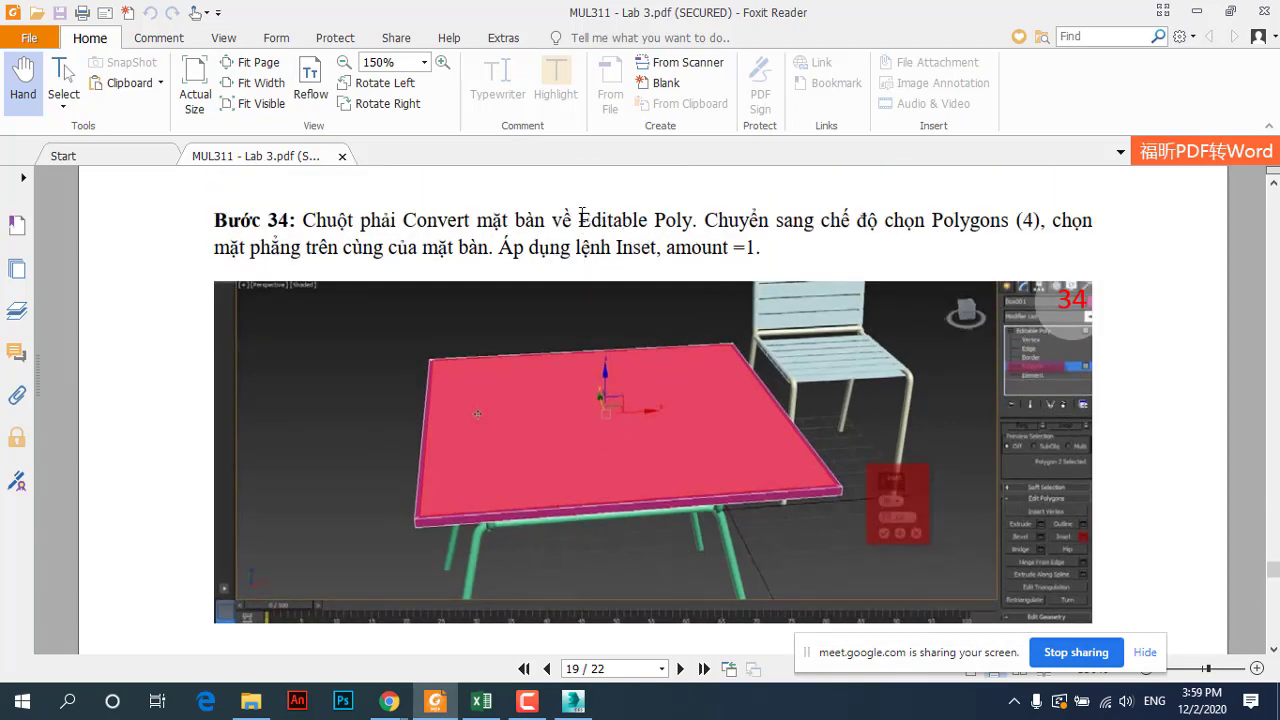
drag(581, 214, 695, 213)
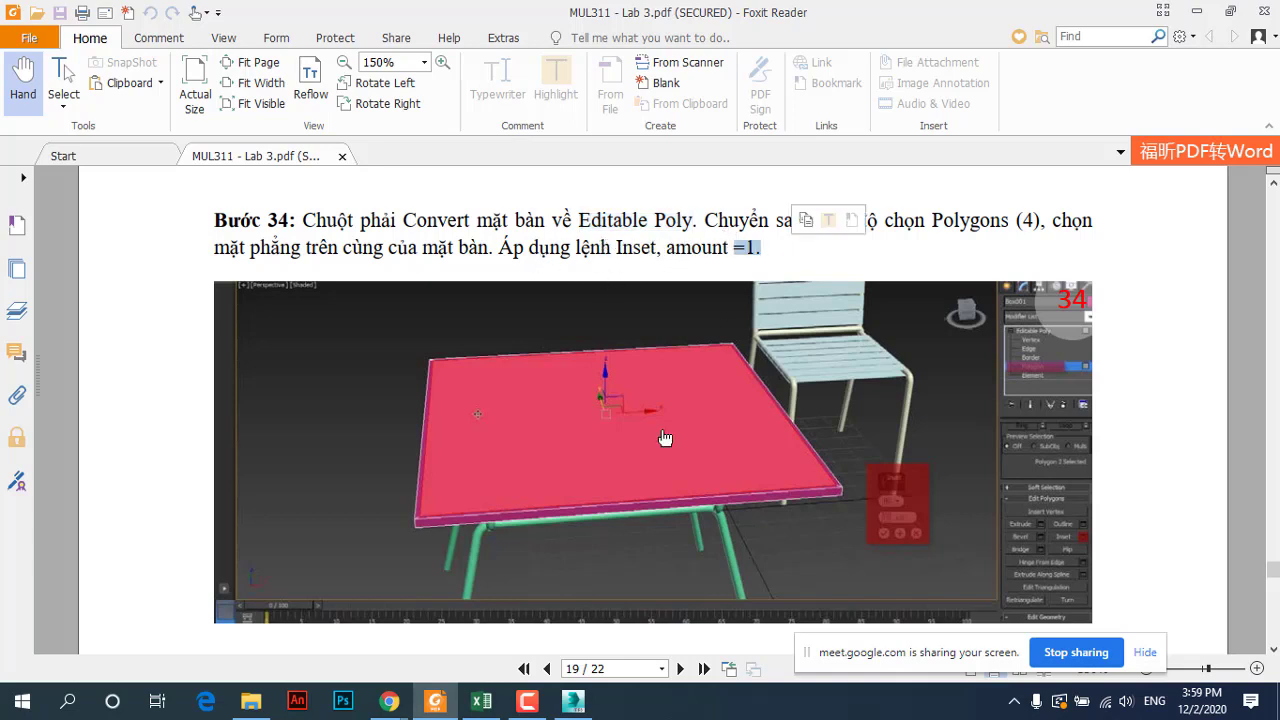
Step: Highlight step 35's chamfer amount, then return to 3ds Max and select the tabletop
scroll(584, 423, down, 5)
scroll(584, 423, down, 5)
scroll(580, 428, down, 7)
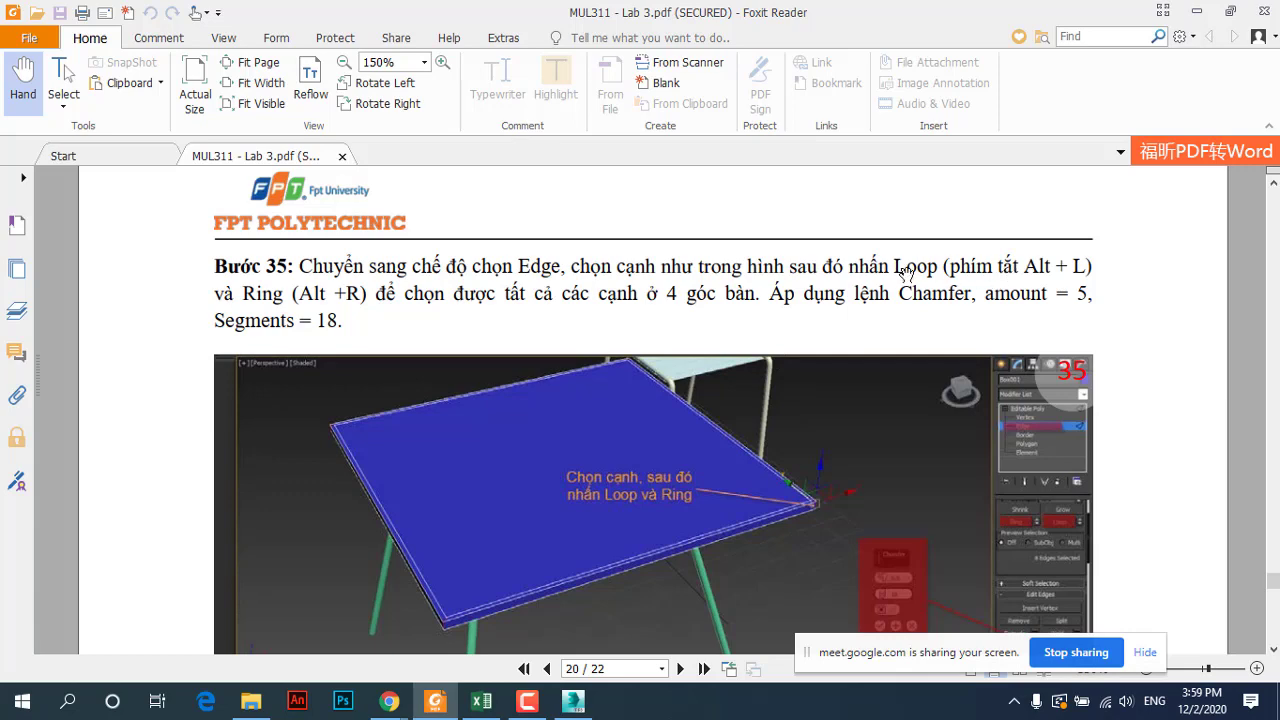
drag(995, 293, 1094, 293)
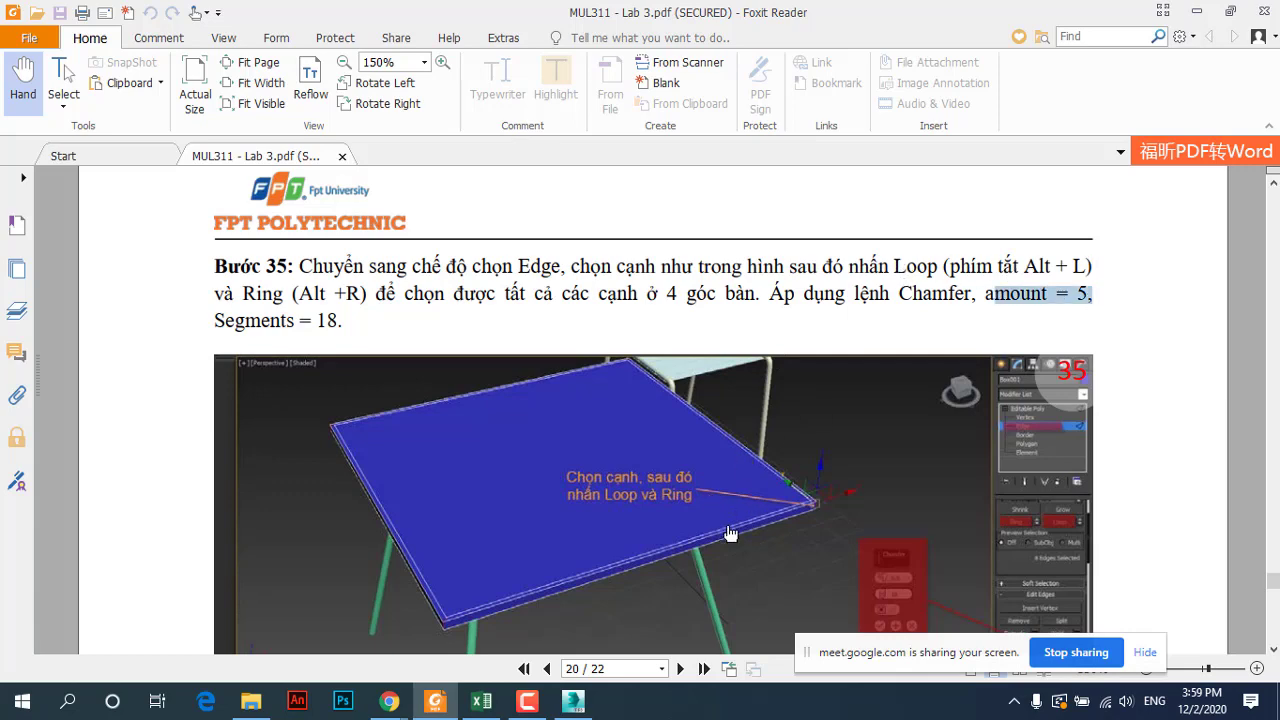
click(573, 700)
click(776, 330)
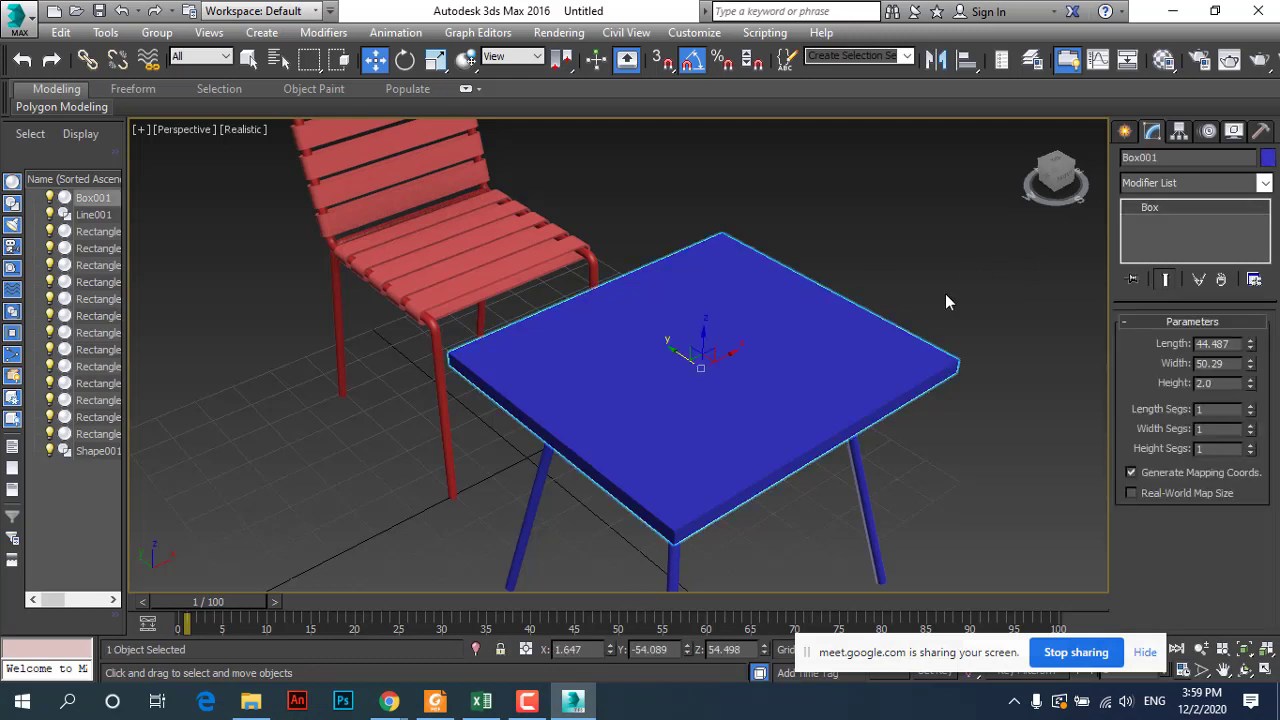
Step: Convert Box001 to an Editable Poly and inset its top polygon by 1.0
right_click(801, 332)
mouse_move(835, 508)
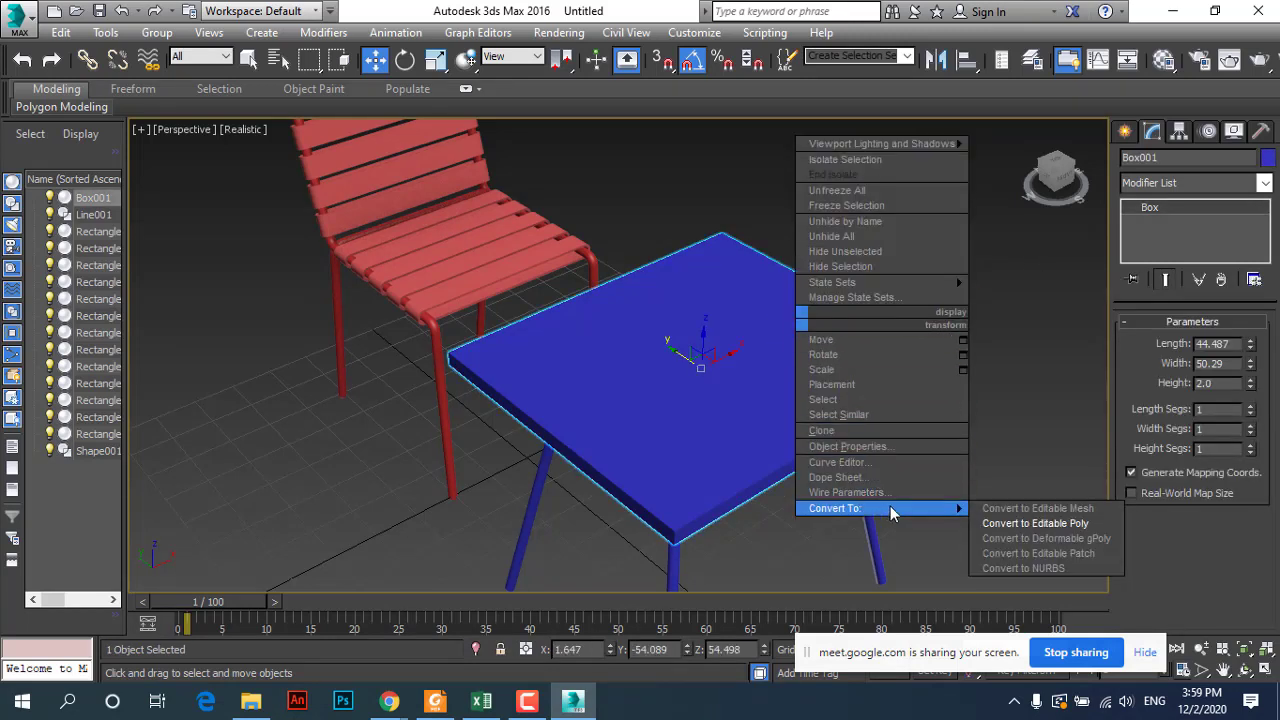
click(1035, 523)
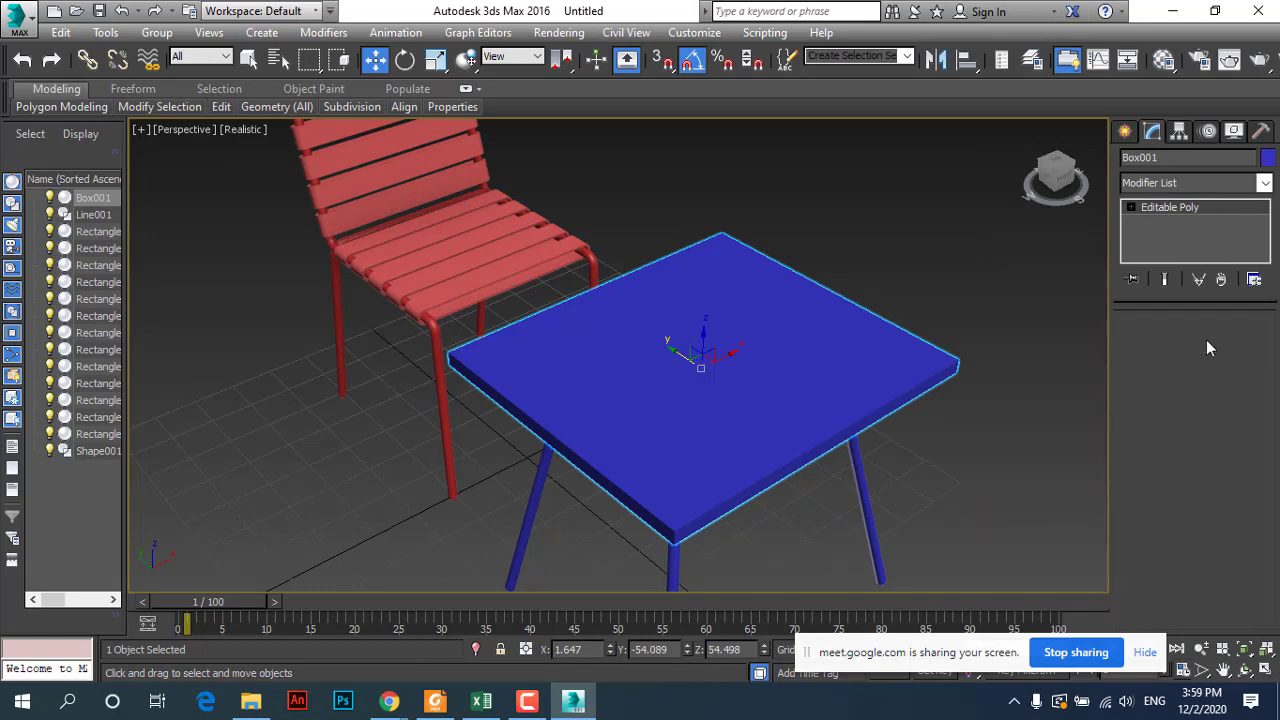
click(1209, 341)
click(778, 349)
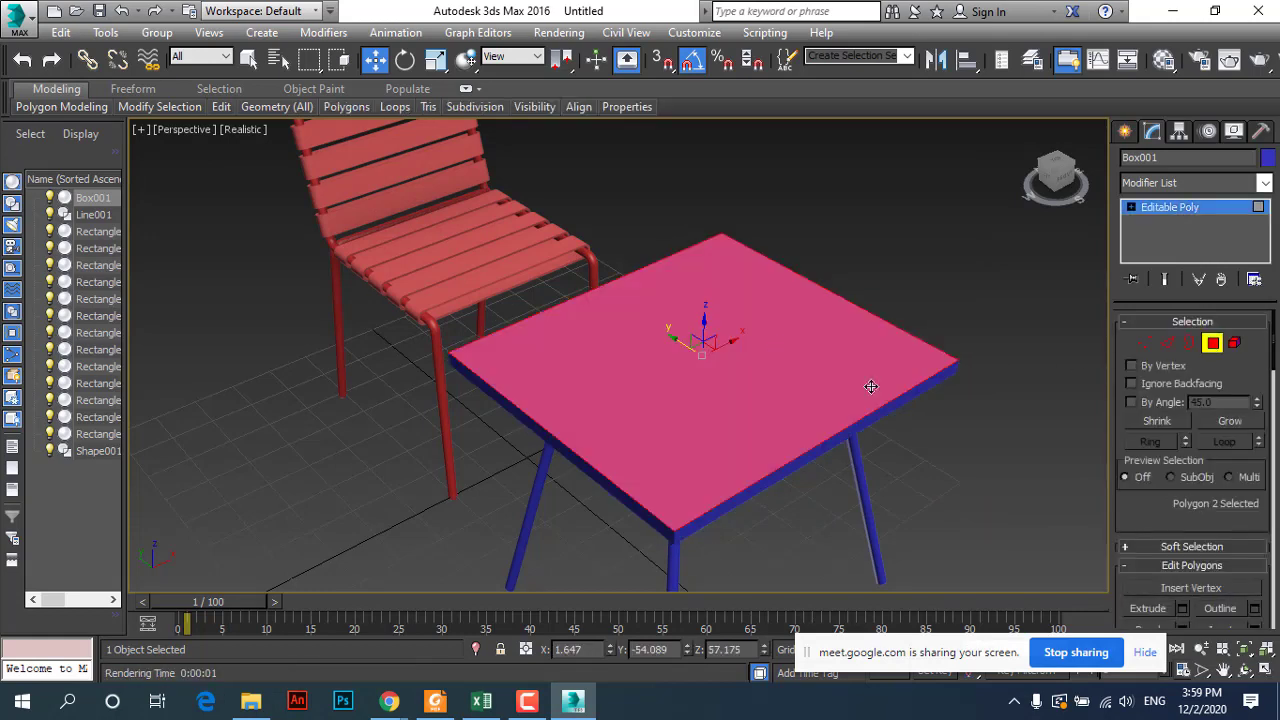
scroll(1149, 520, down, 3)
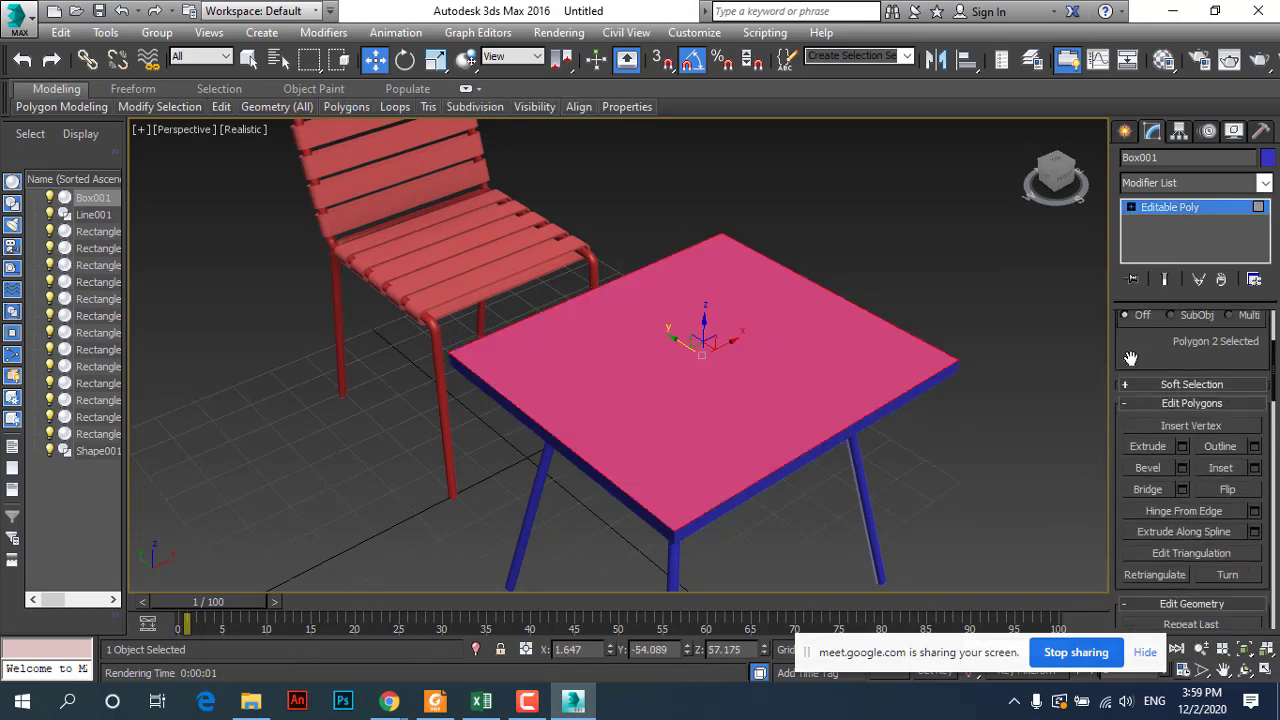
click(1255, 468)
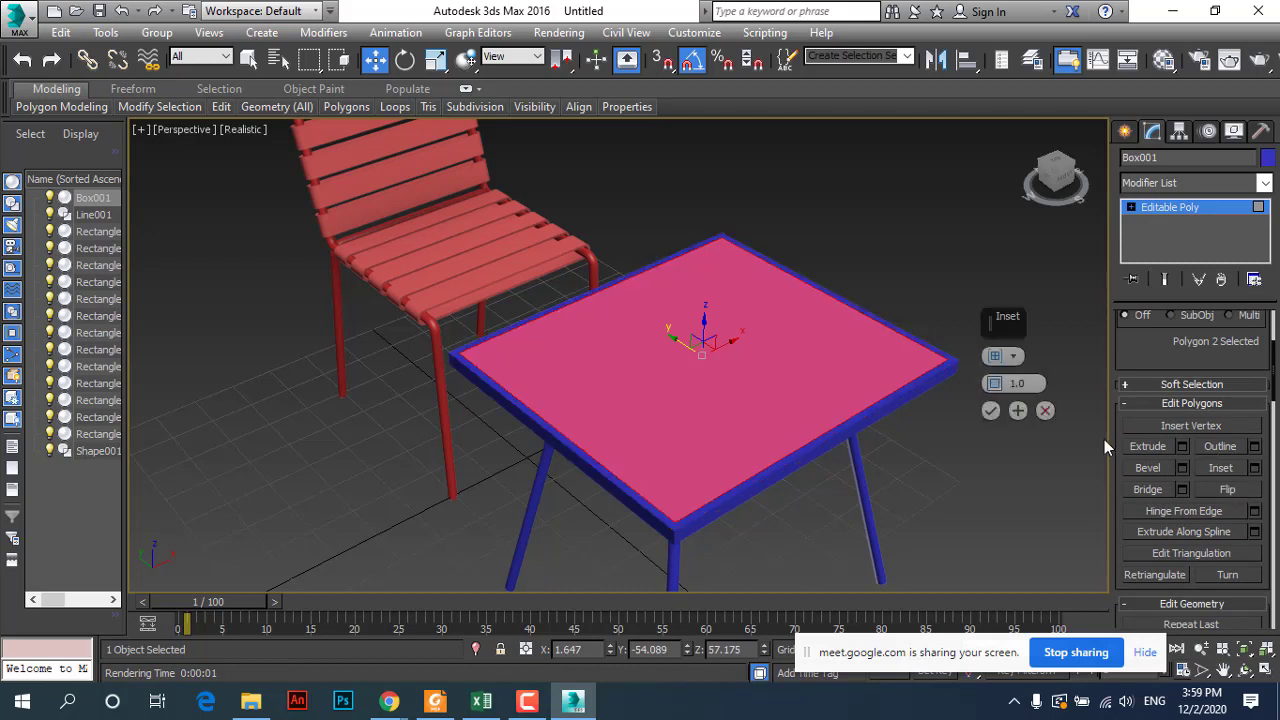
click(989, 411)
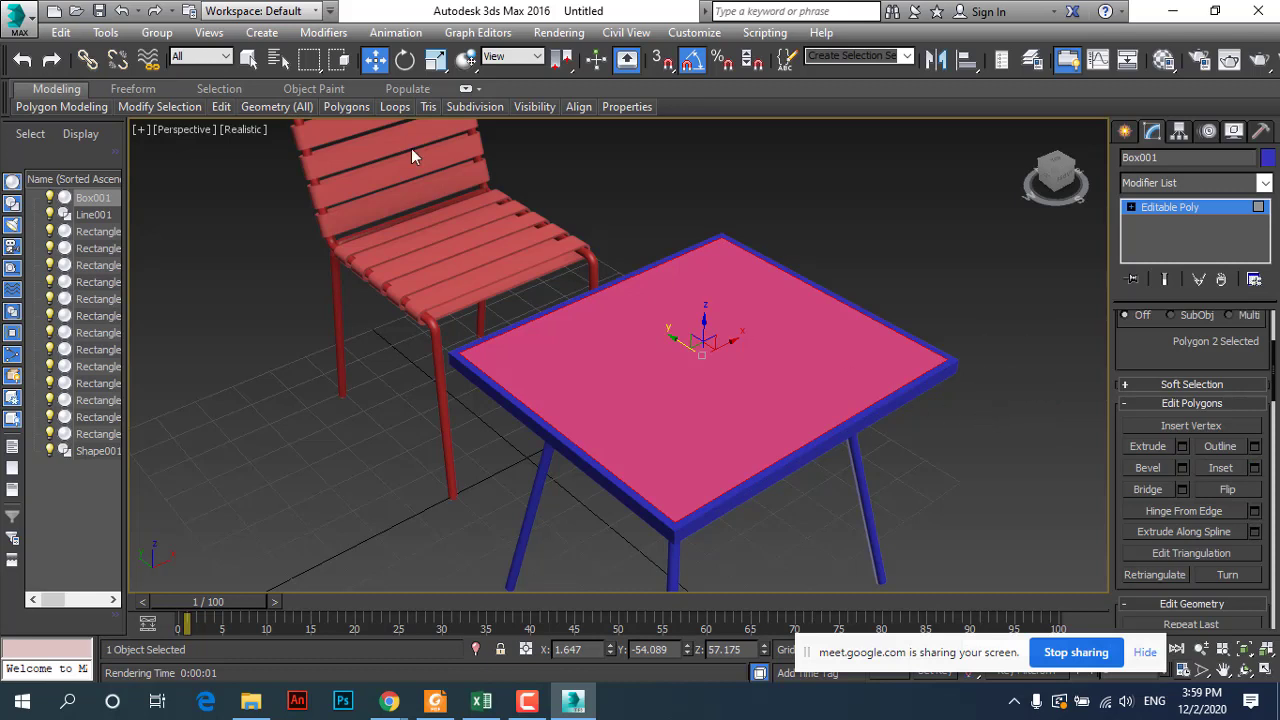
click(240, 133)
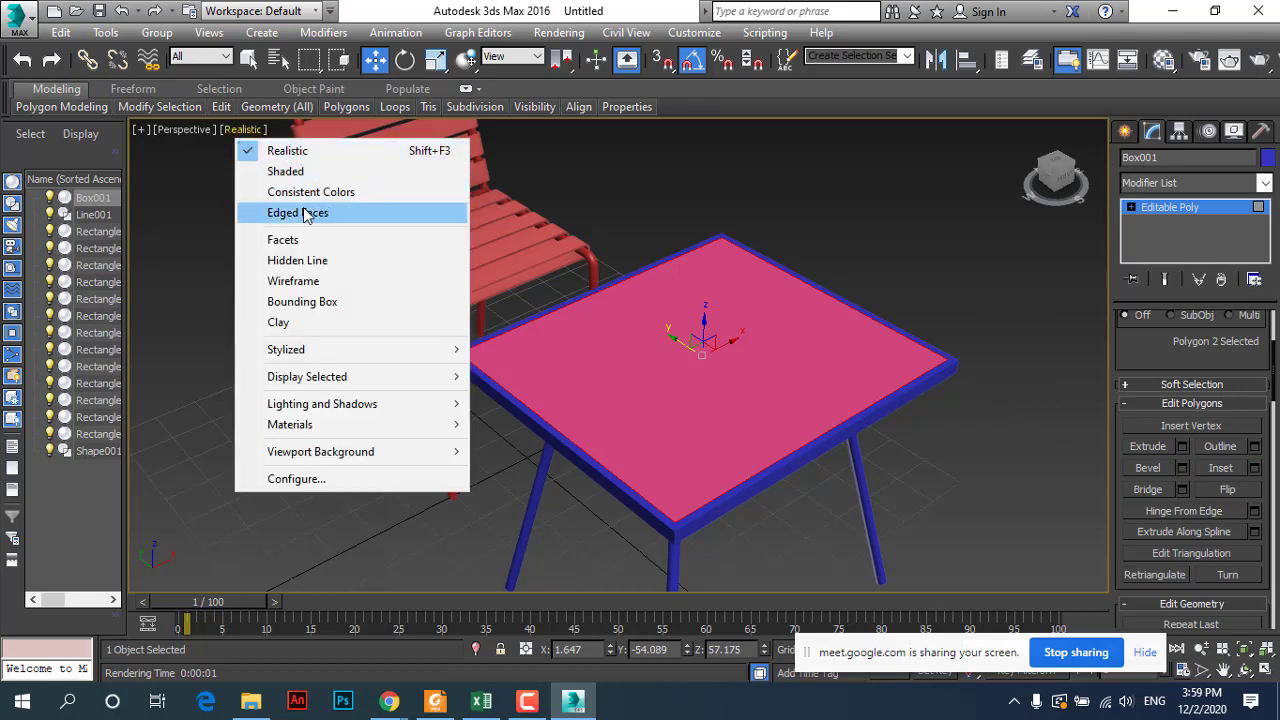
Step: Turn on Edged Faces and select the tabletop's four vertical corner edges using Ring
click(331, 220)
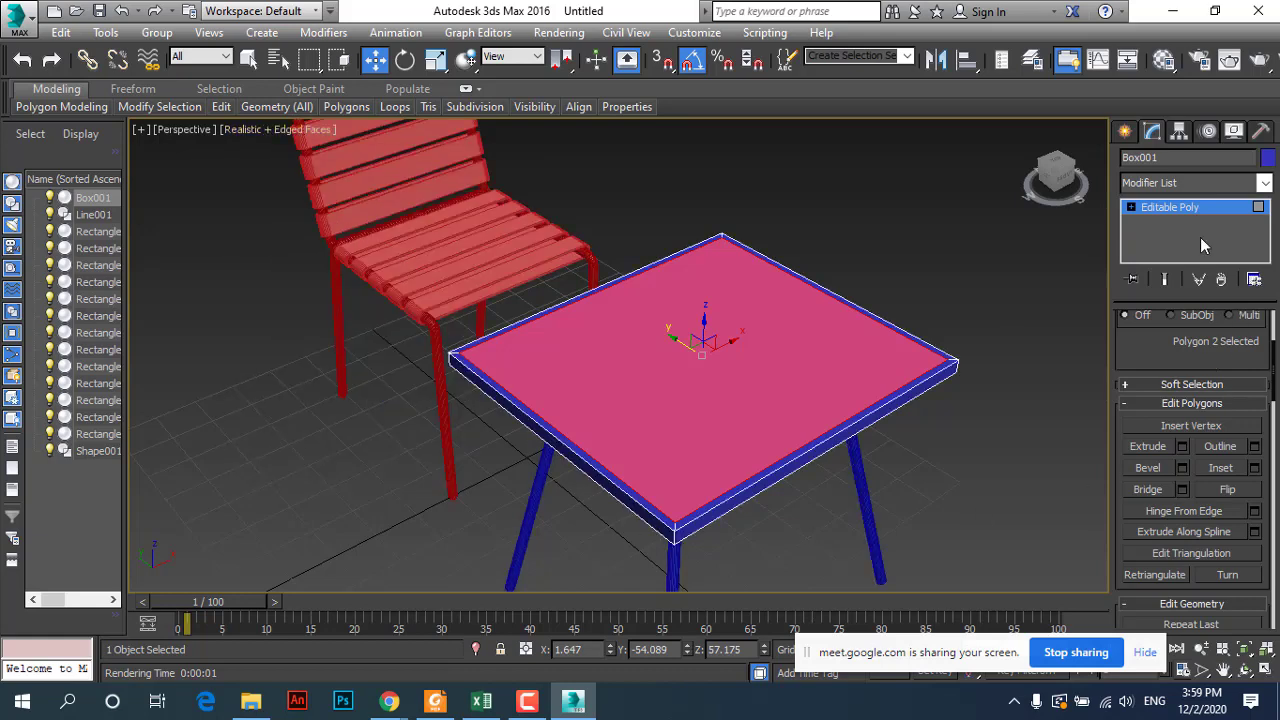
click(1131, 207)
click(1161, 238)
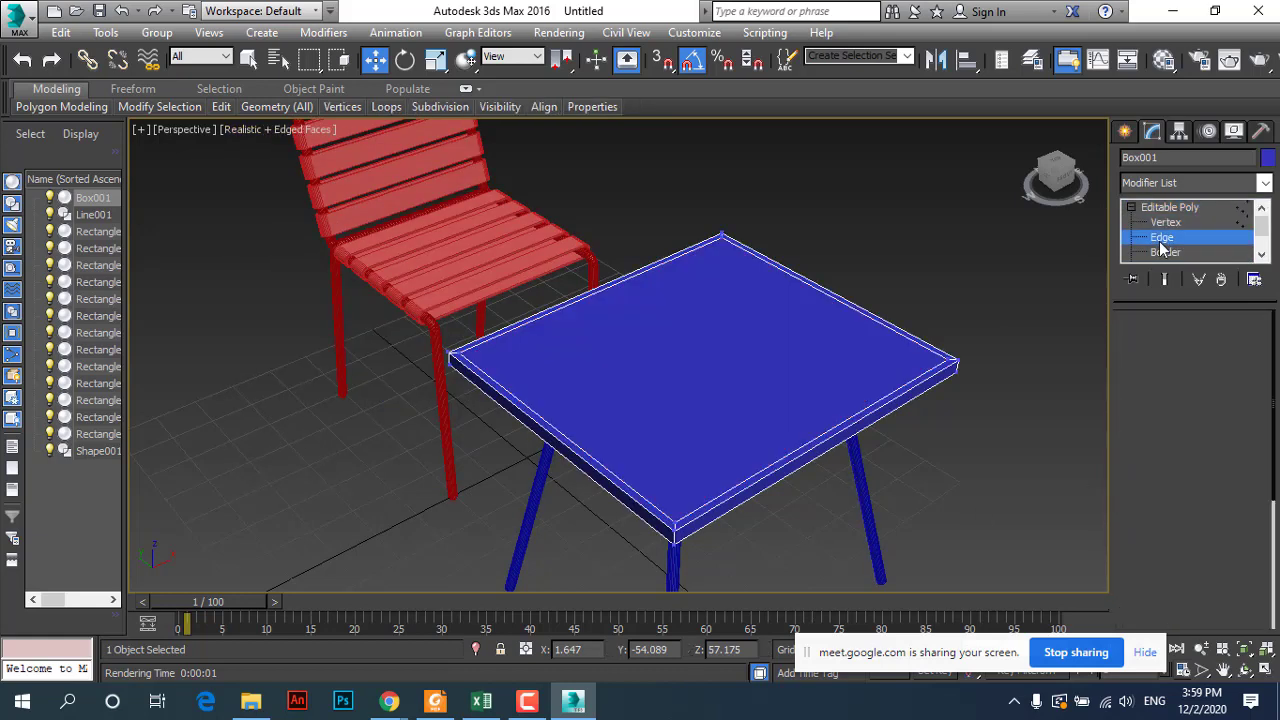
scroll(654, 557, up, 4)
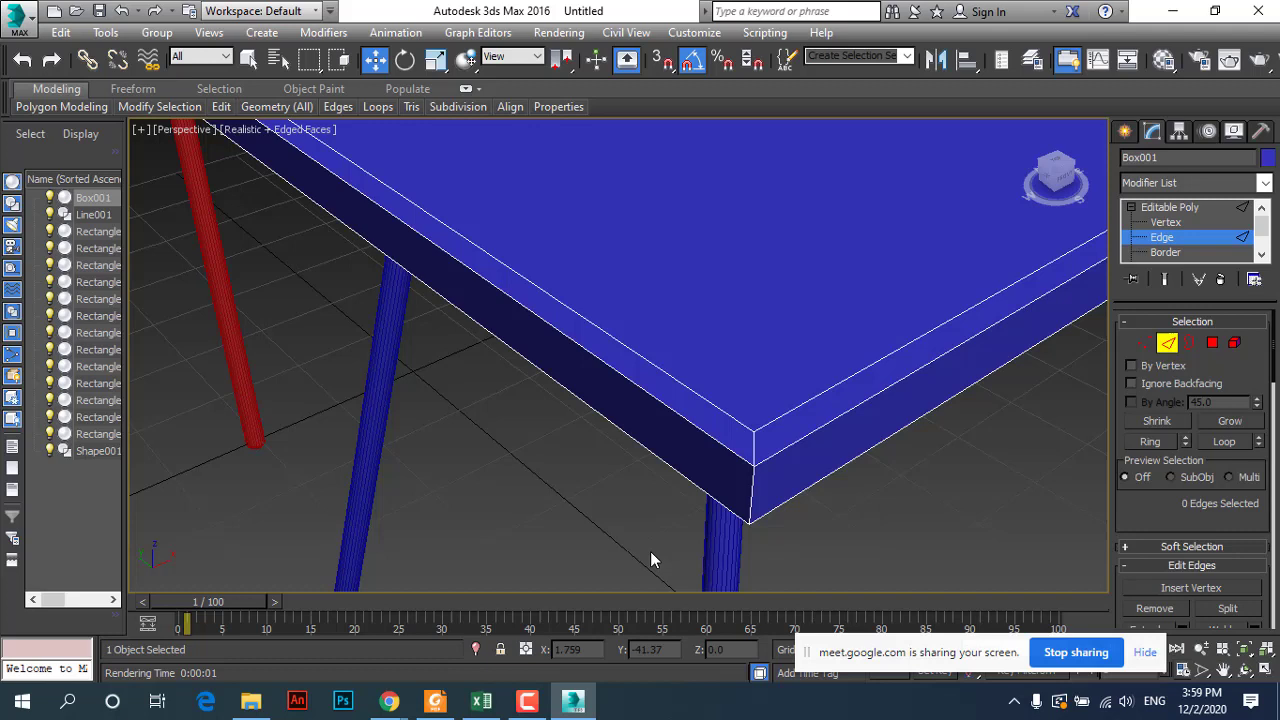
click(751, 495)
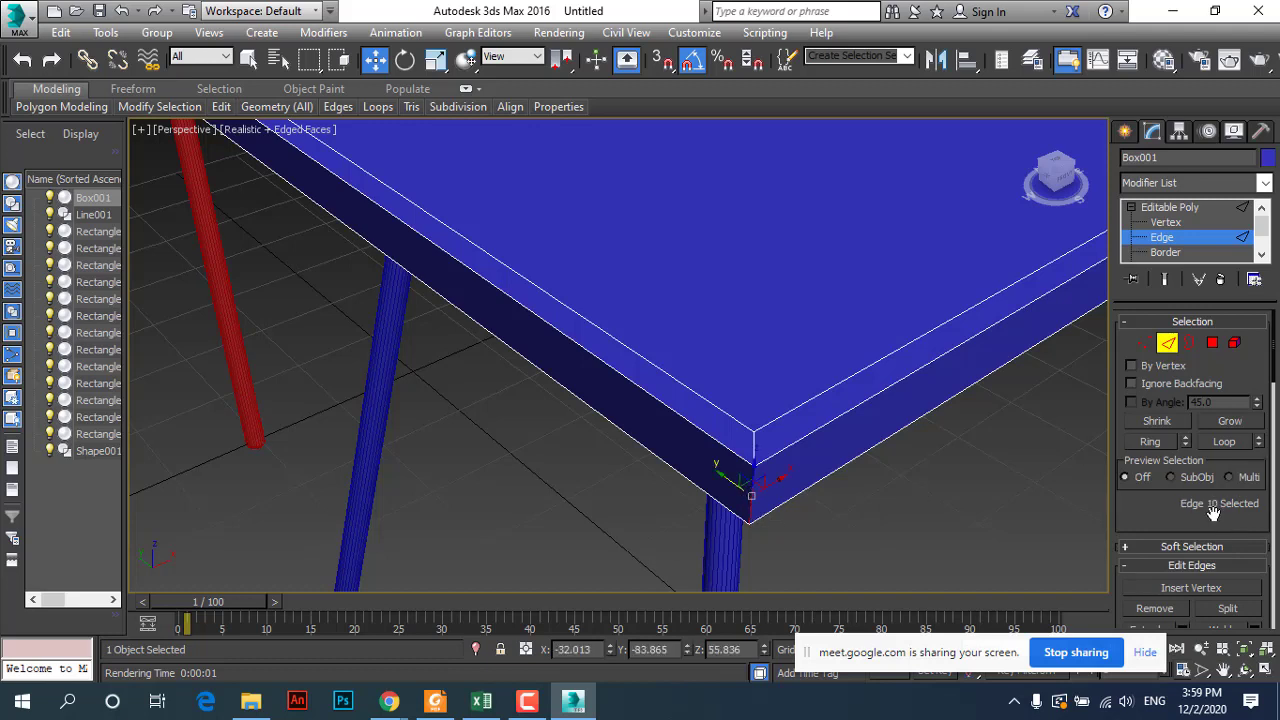
click(1154, 440)
scroll(492, 340, down, 2)
mouse_move(492, 347)
alt+middle_down()
mouse_move(607, 318)
mouse_move(457, 320)
alt+middle_up()
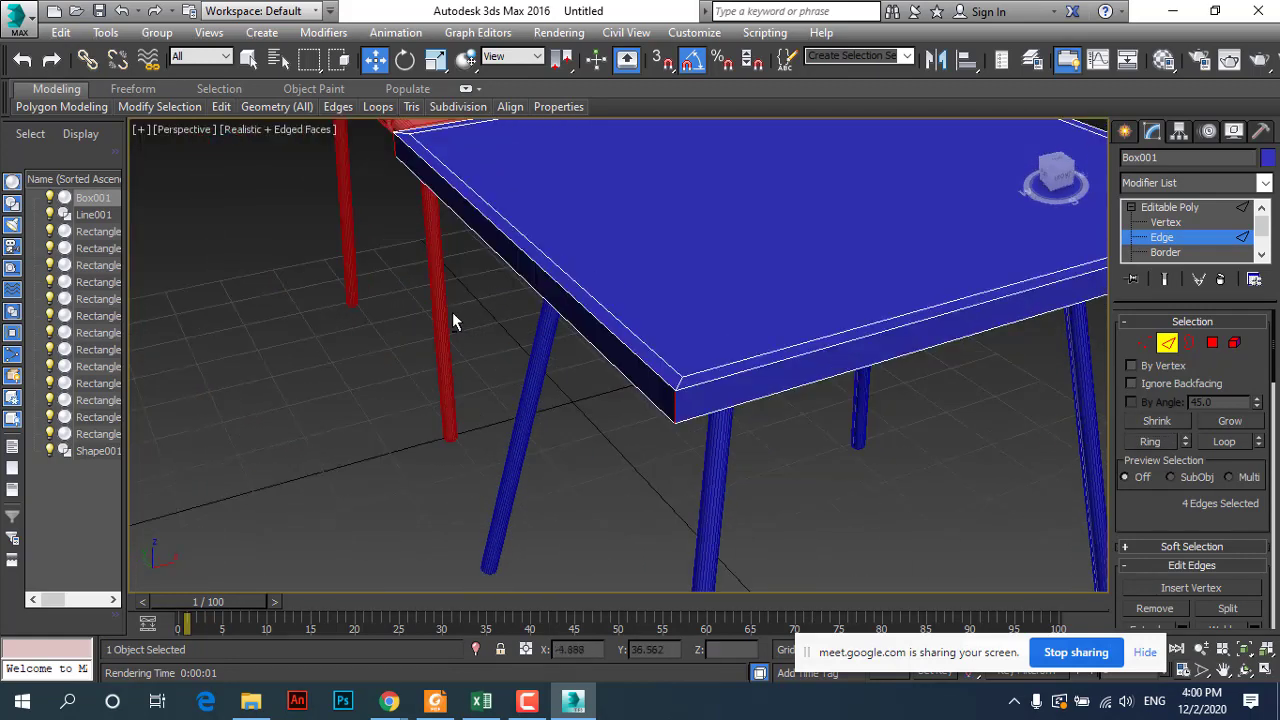
mouse_move(657, 320)
alt+middle_down()
mouse_move(677, 309)
mouse_move(648, 308)
alt+middle_up()
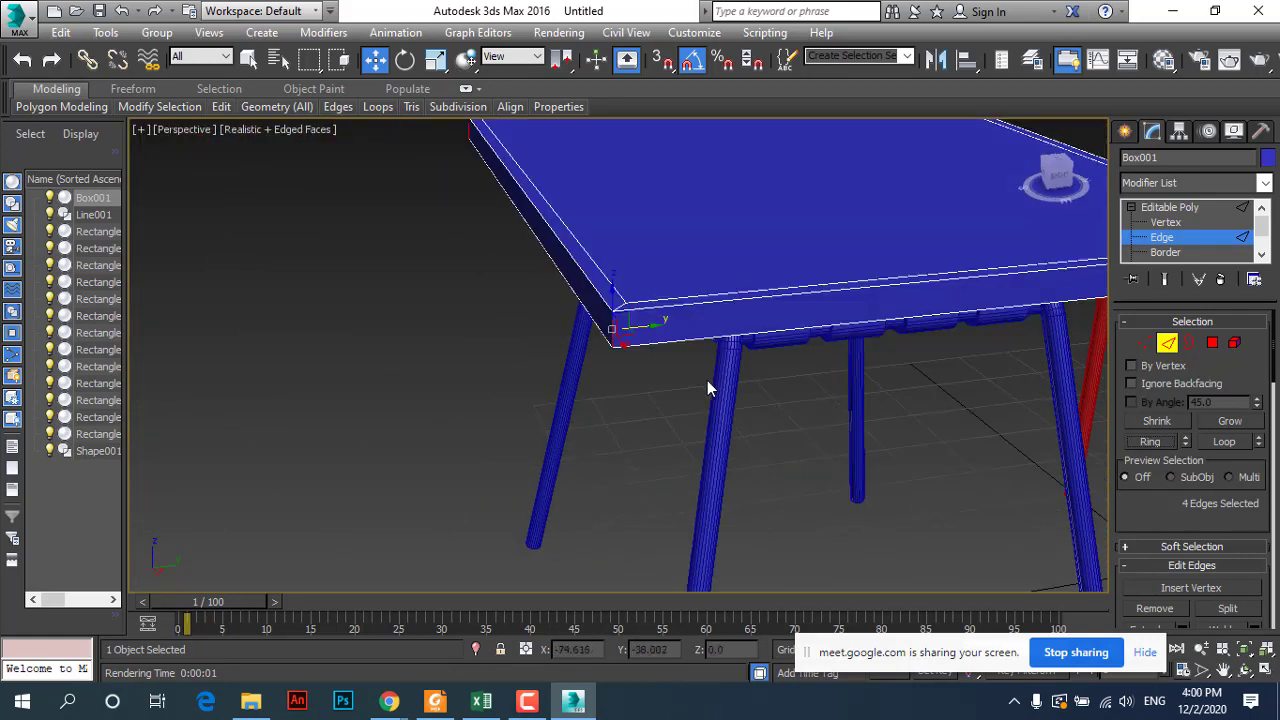
scroll(1172, 471, down, 3)
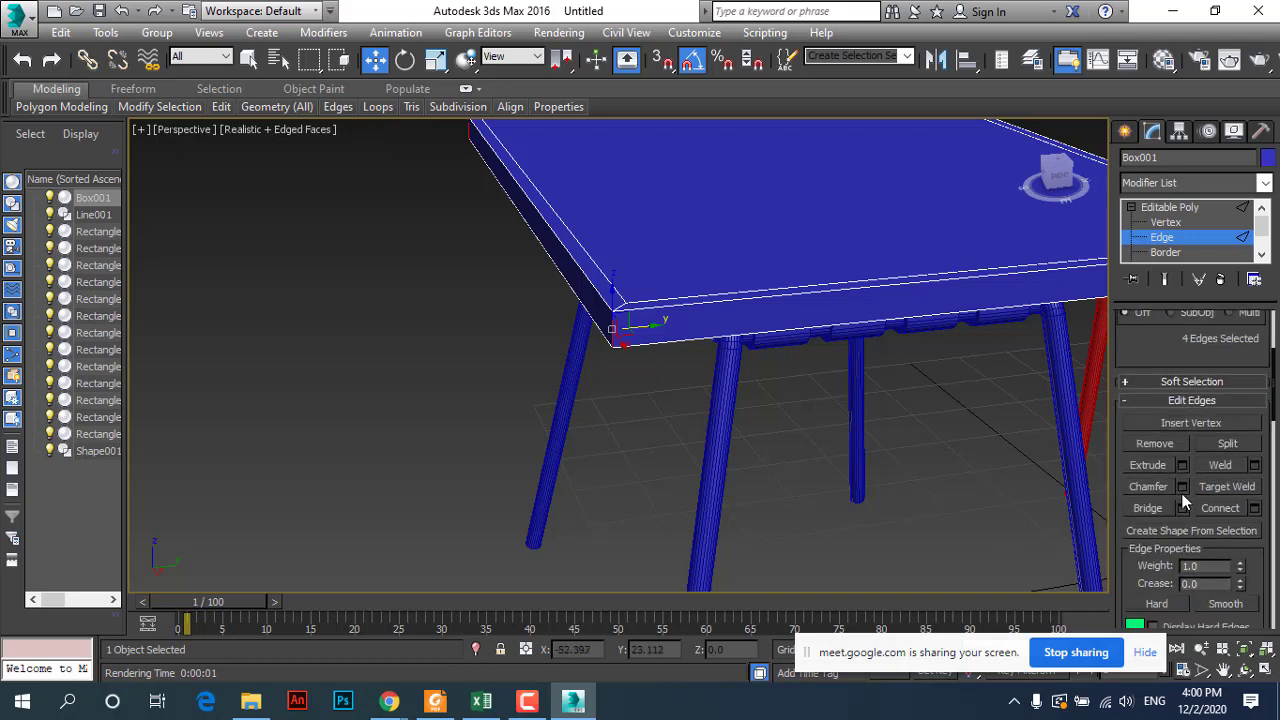
Step: Open the Chamfer settings and check the chamfer values in the lab PDF
click(1182, 487)
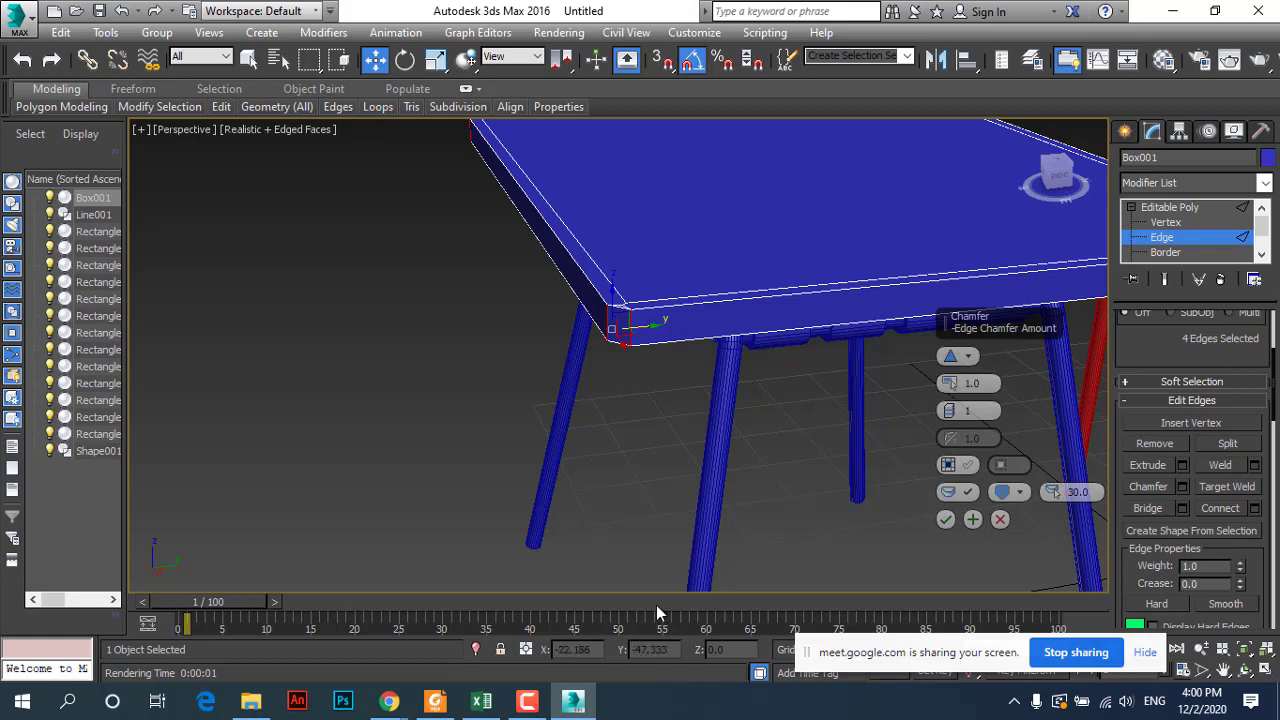
click(435, 702)
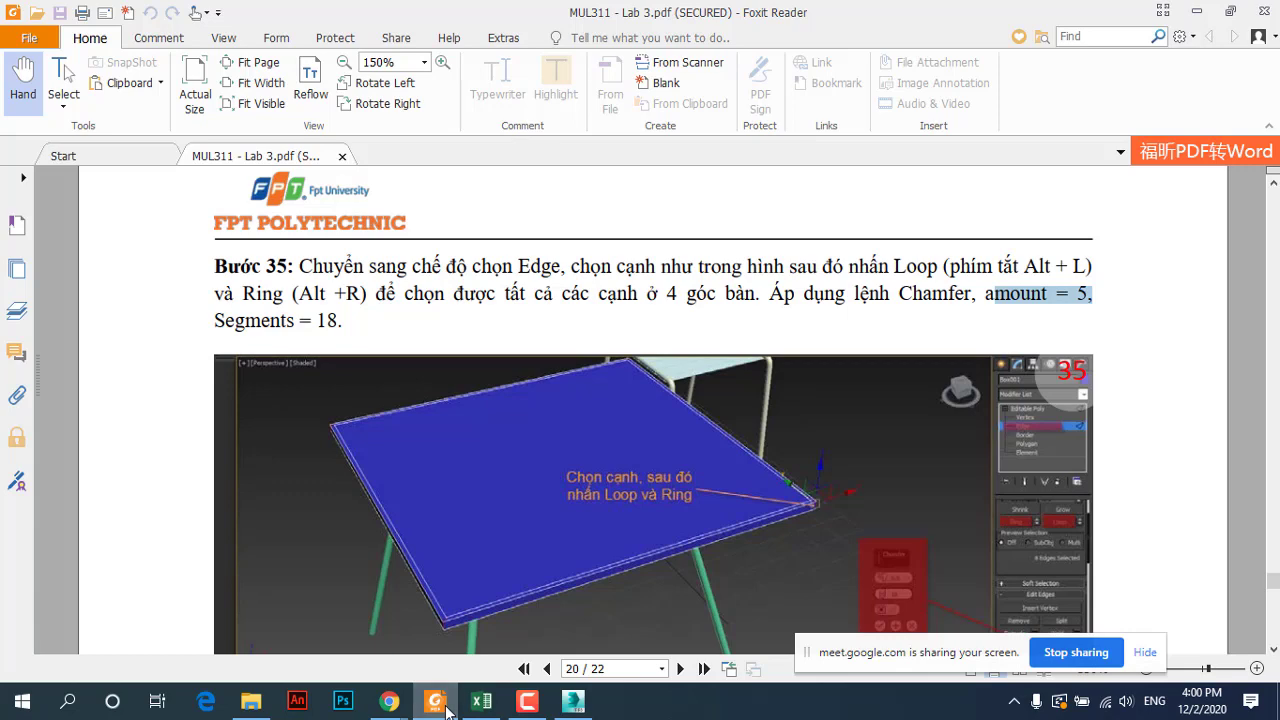
click(446, 708)
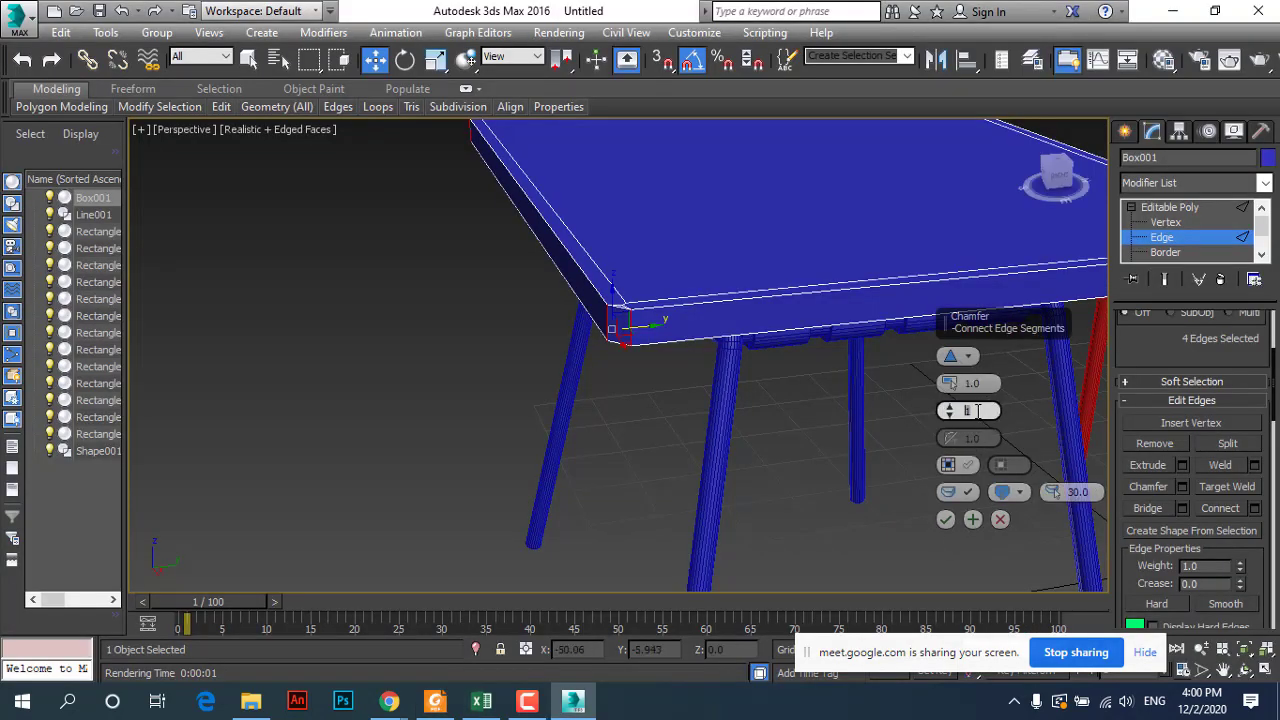
Step: Set the corner chamfer to amount 5 with 14 segments, then switch back to the PDF
click(951, 409)
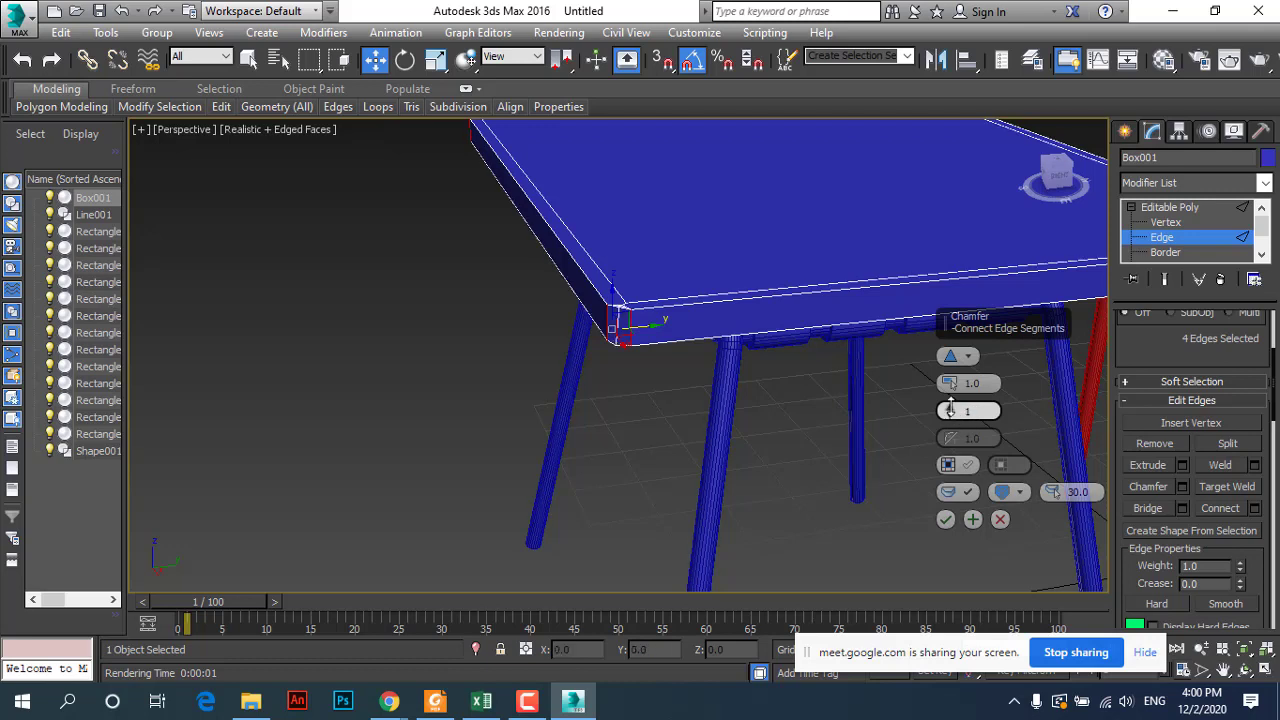
drag(947, 382, 947, 381)
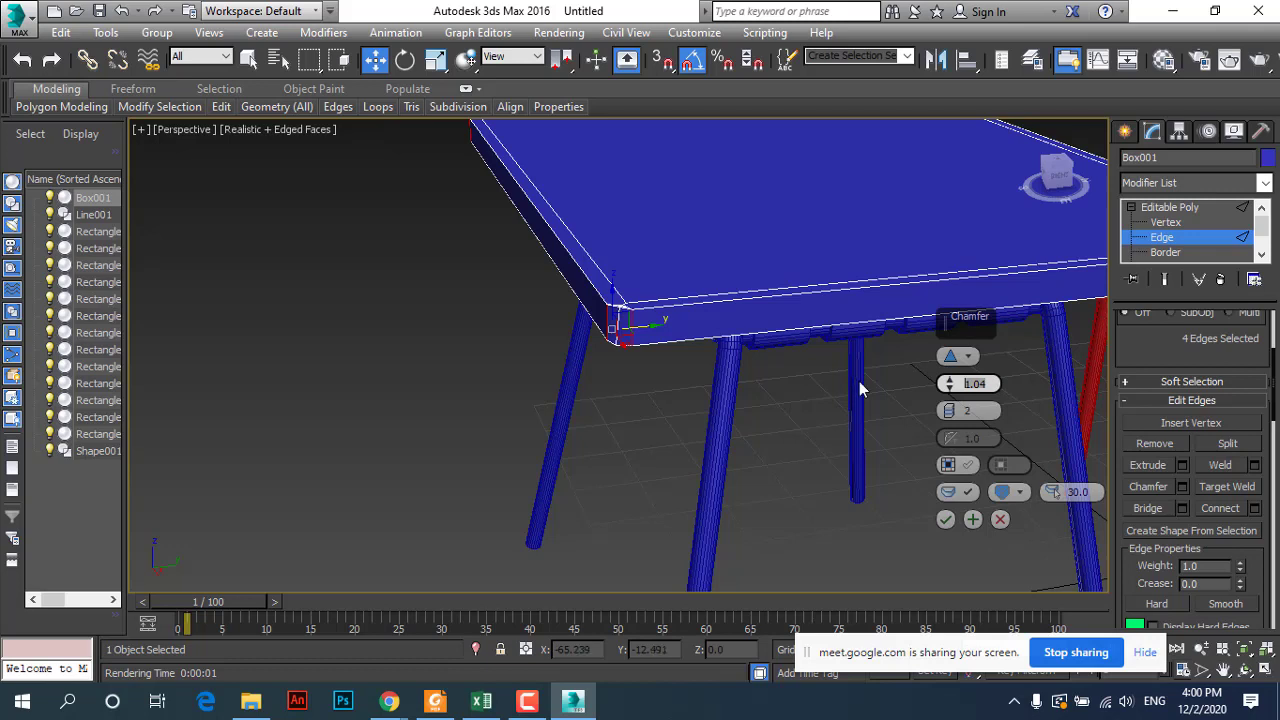
text(5)
click(967, 410)
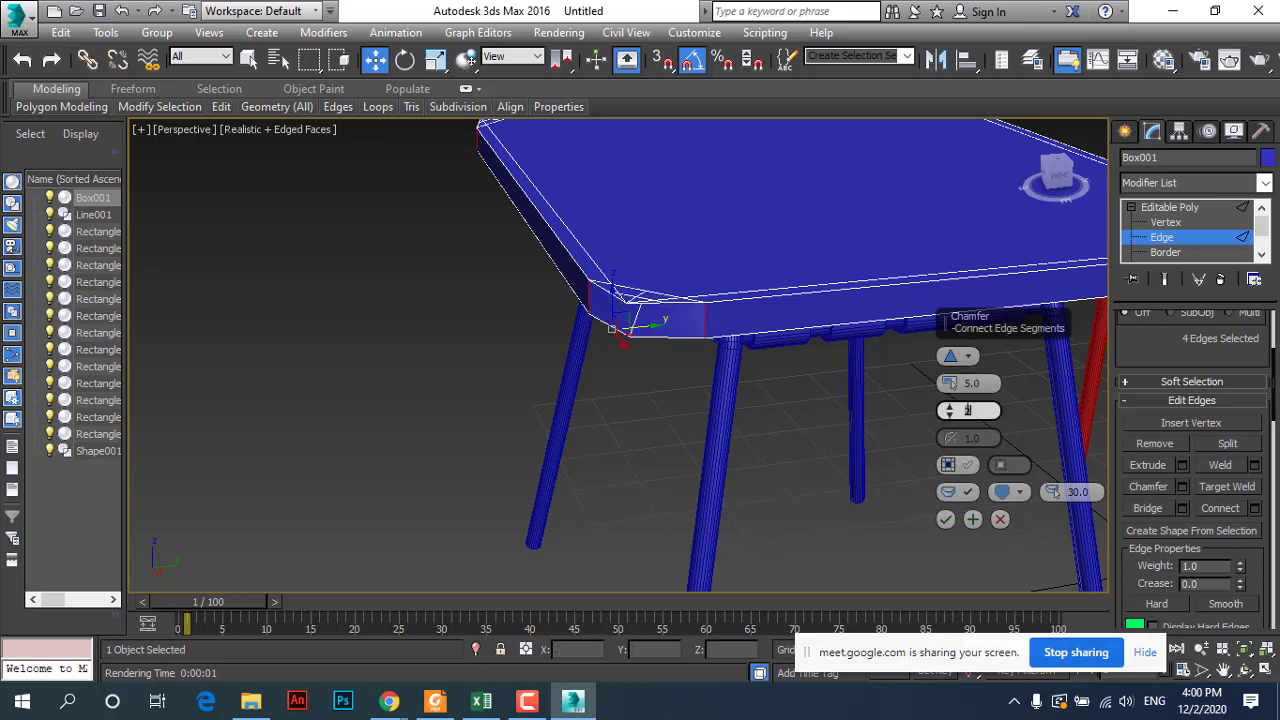
text(6)
key(Return)
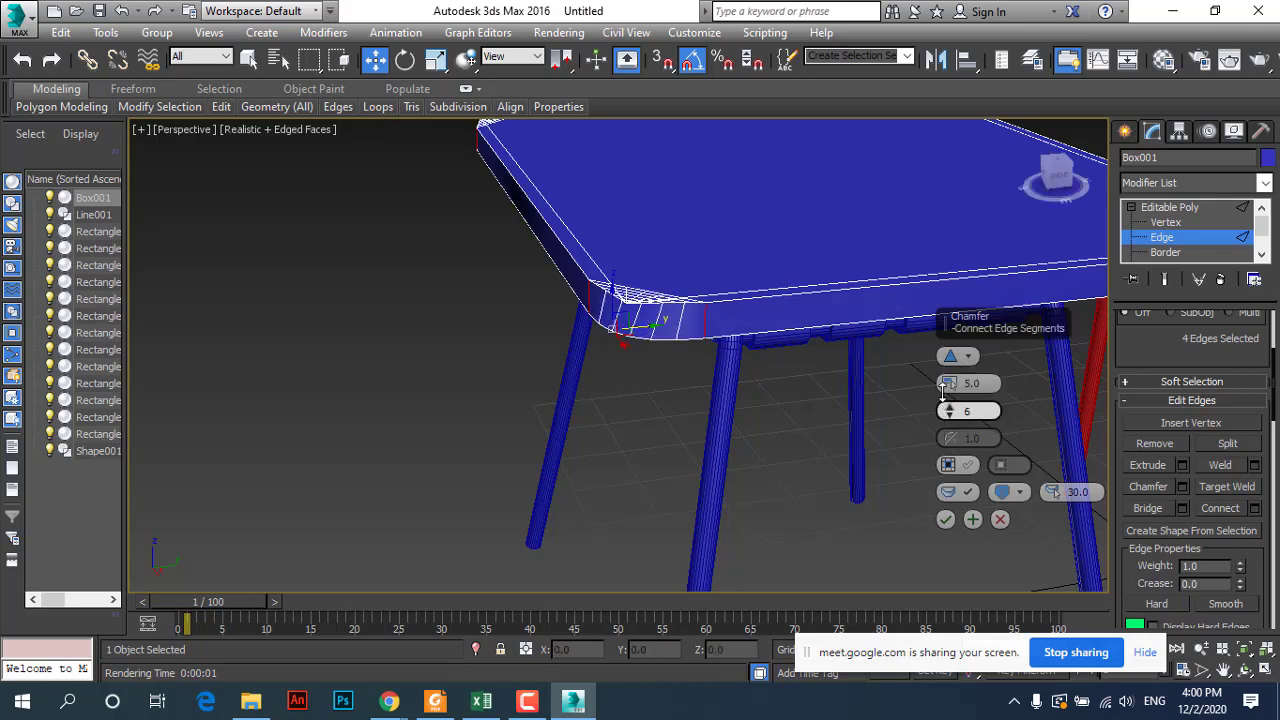
drag(947, 410, 890, 416)
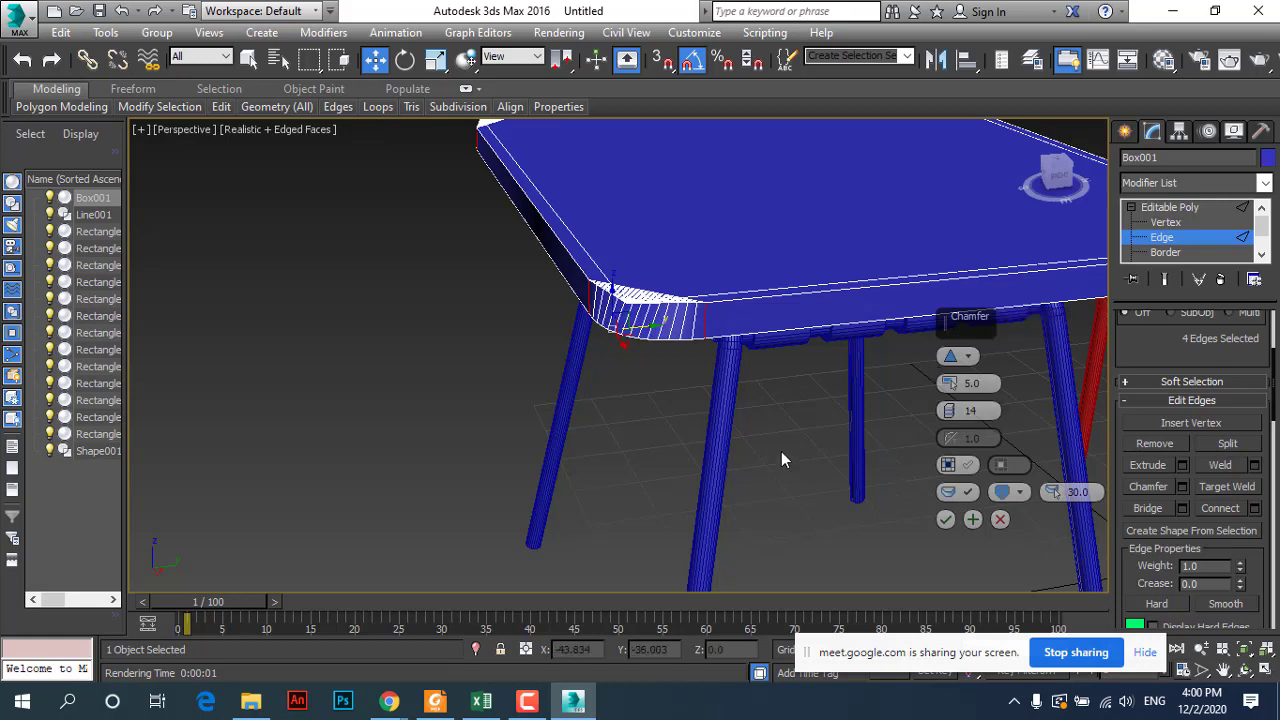
click(435, 703)
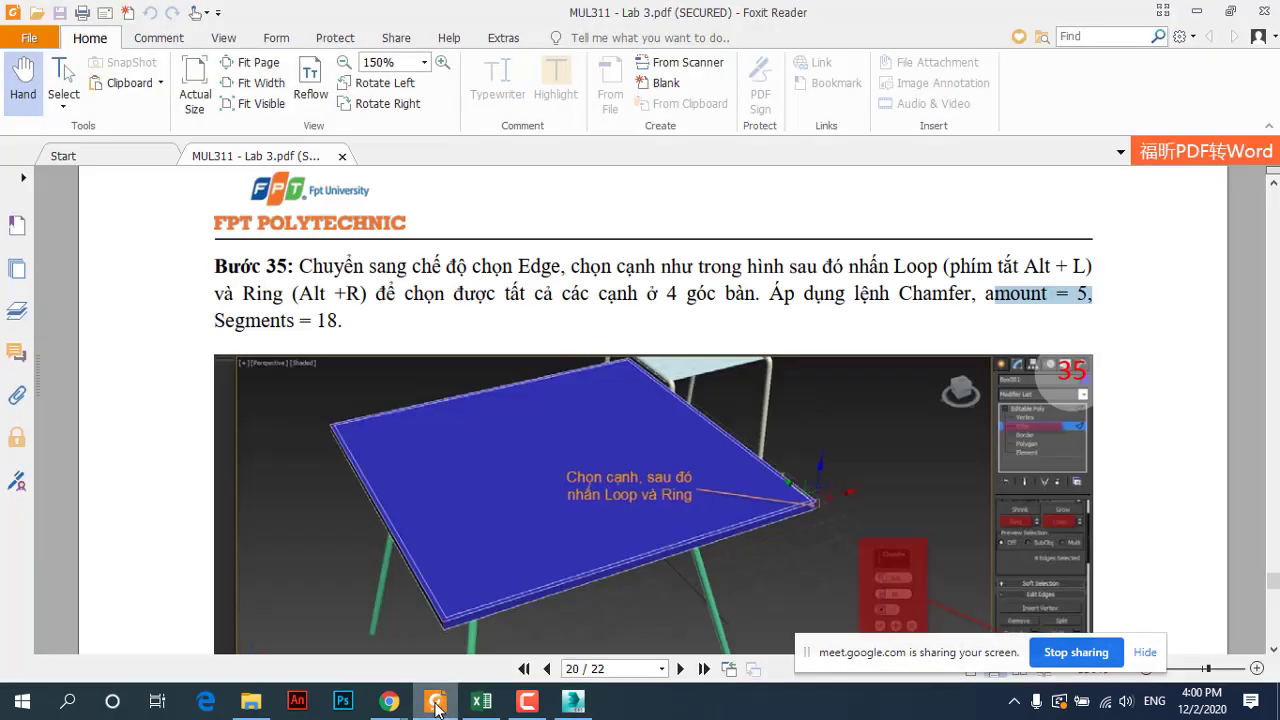
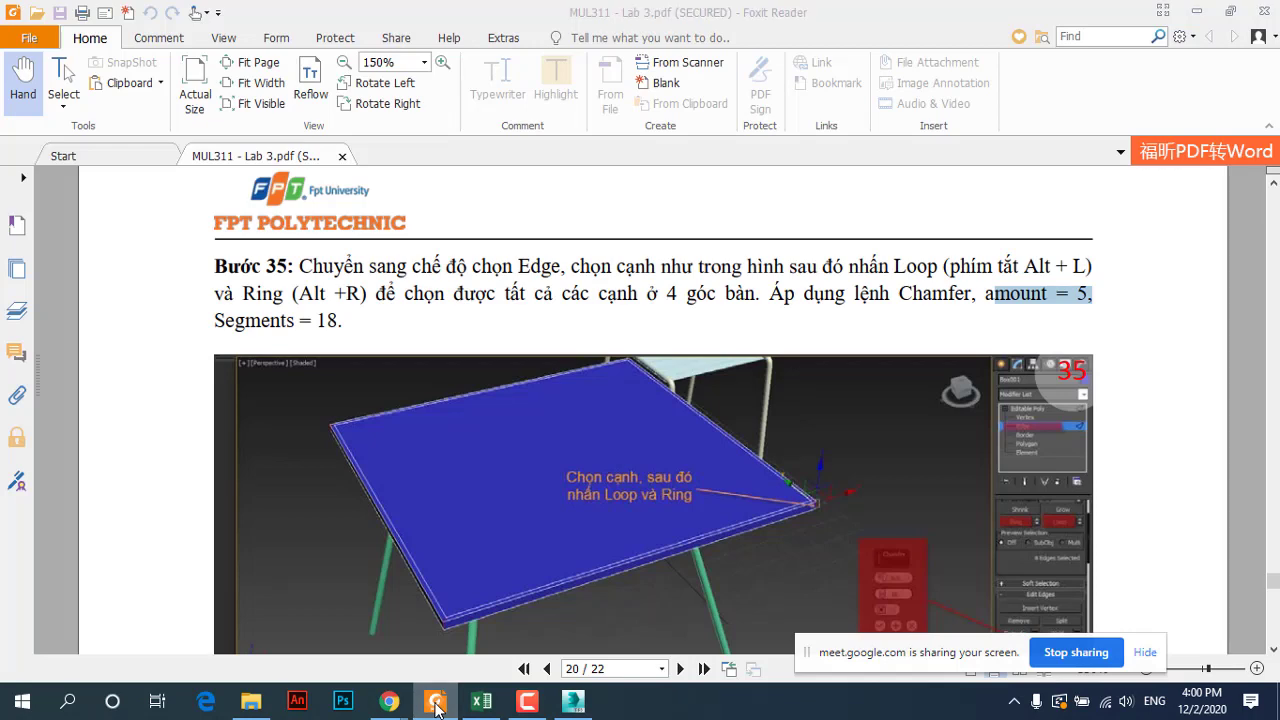
Step: Reduce the tabletop corner chamfer to Amount 1.184 with 8 segments and accept it
click(572, 703)
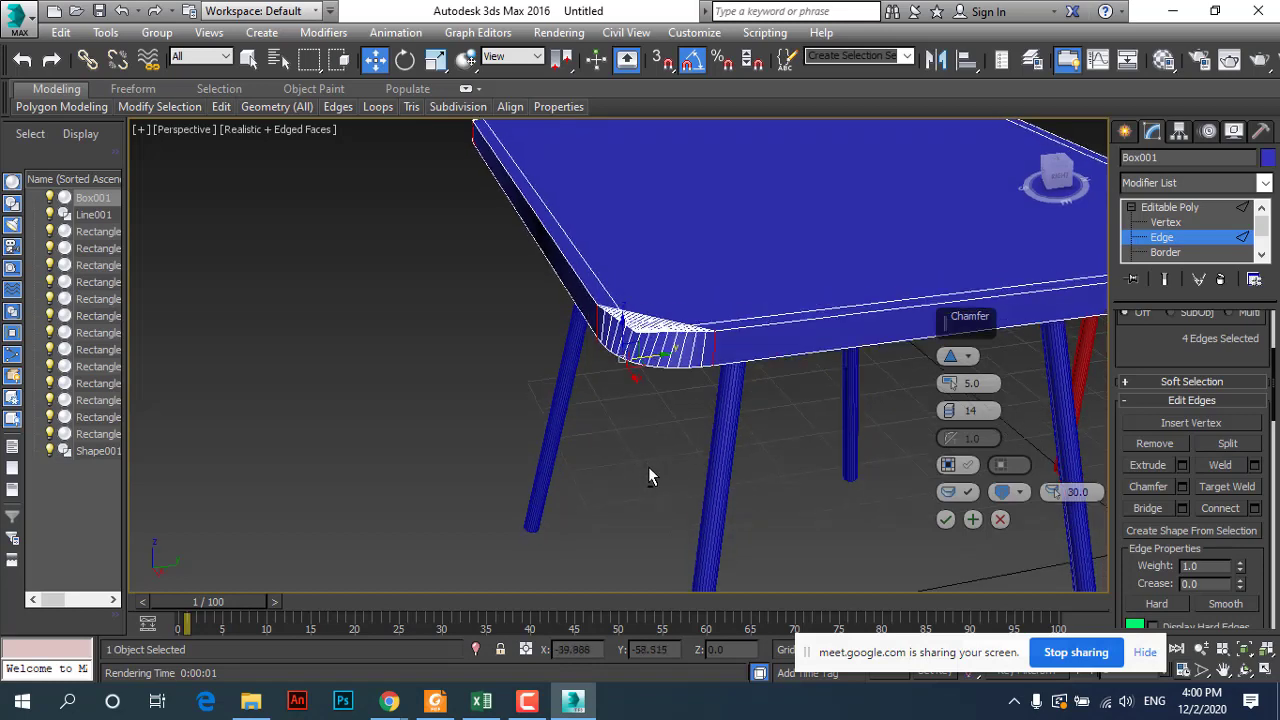
alt+middle_drag(648, 476, 840, 432)
drag(951, 378, 955, 399)
alt+middle_drag(862, 442, 633, 418)
scroll(633, 418, up, 2)
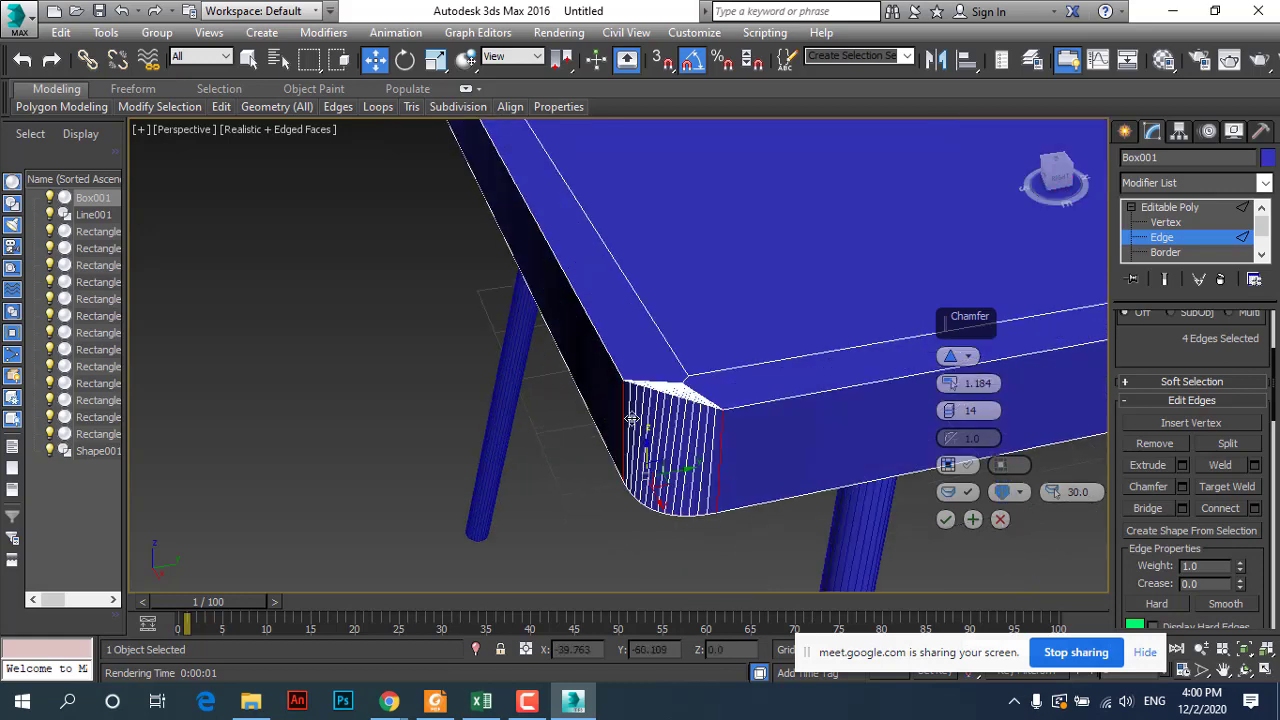
drag(951, 404, 945, 430)
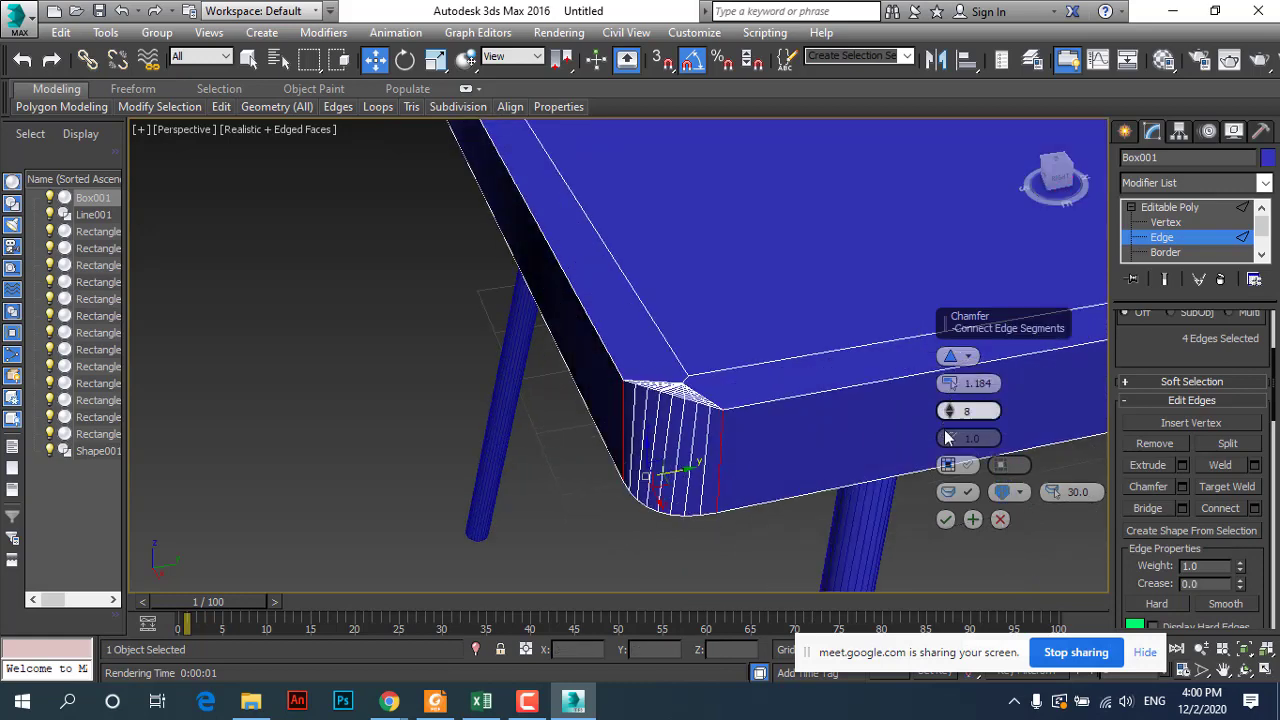
scroll(600, 466, down, 5)
scroll(590, 463, up, 5)
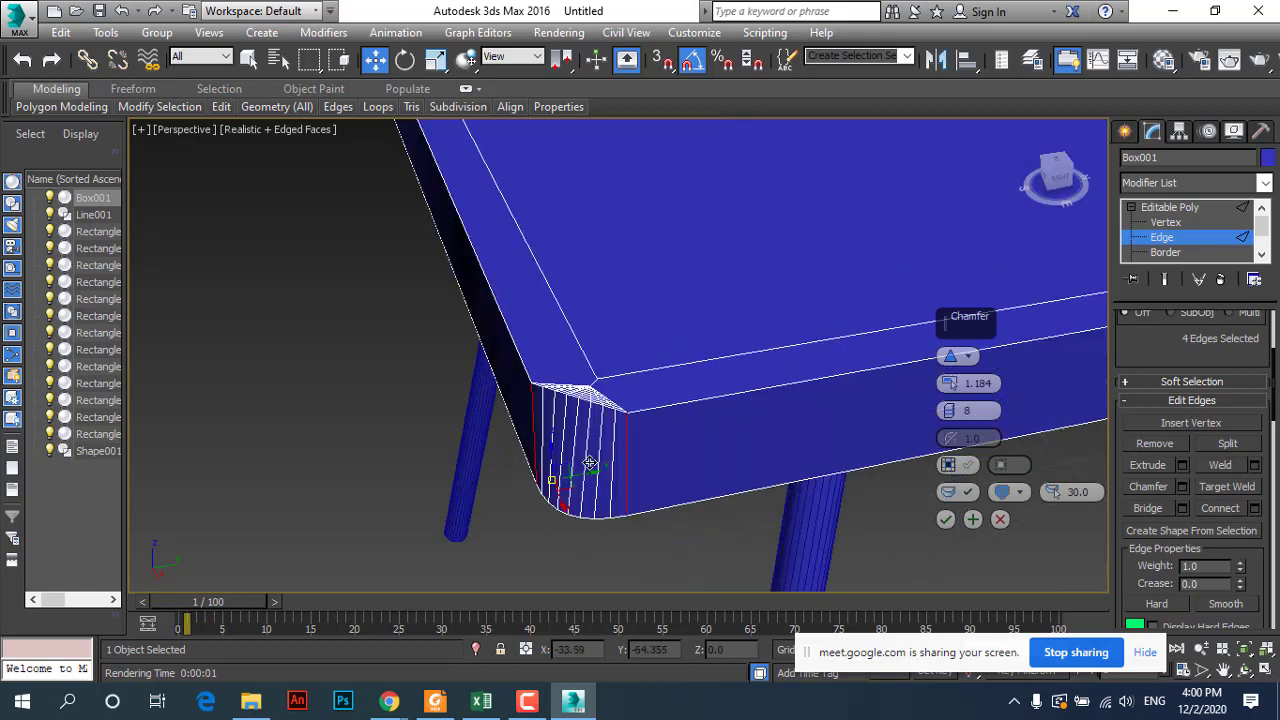
scroll(590, 463, down, 4)
click(945, 519)
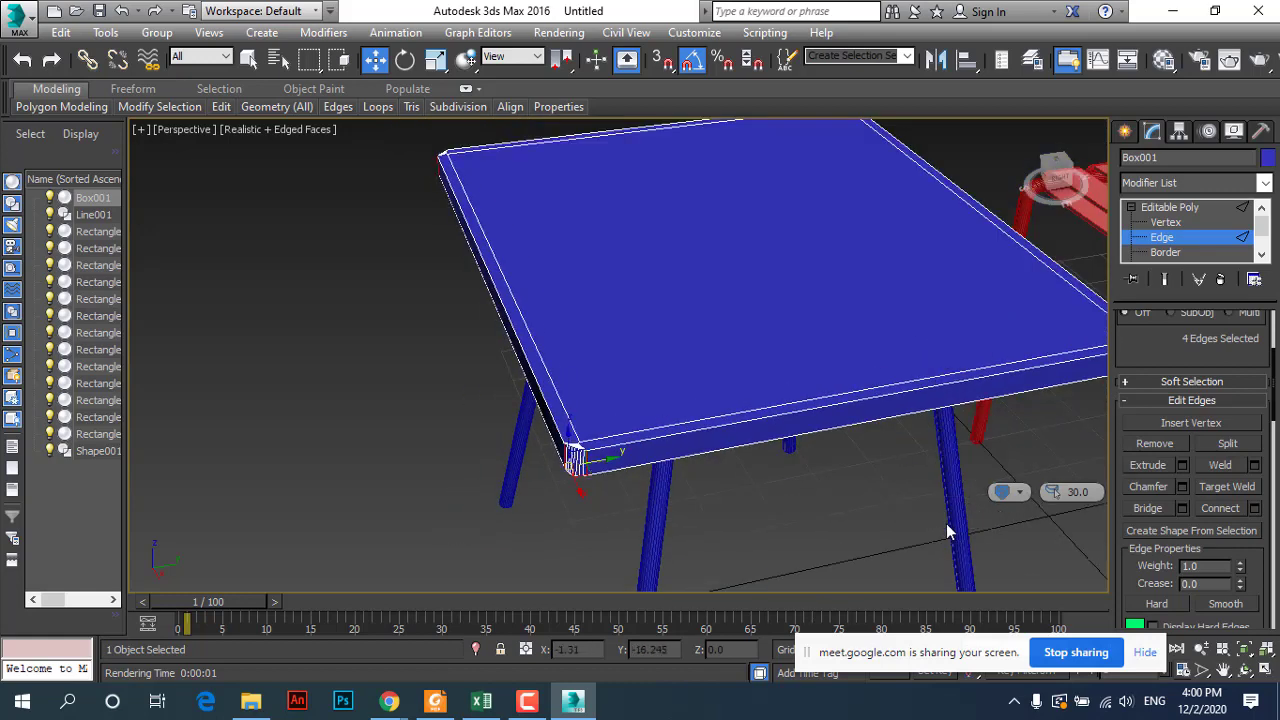
Step: Clear the edge selection, leave Edge level, deselect the table and return to the lab PDF
click(793, 494)
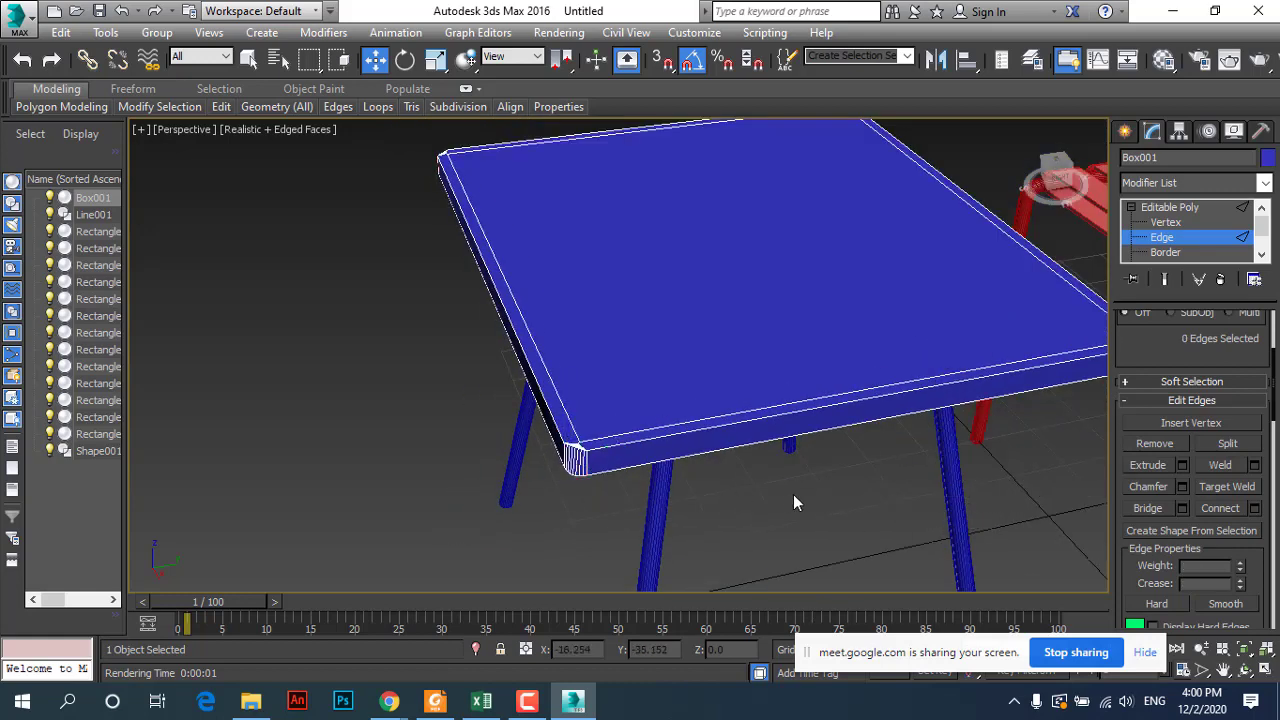
click(1155, 237)
click(850, 493)
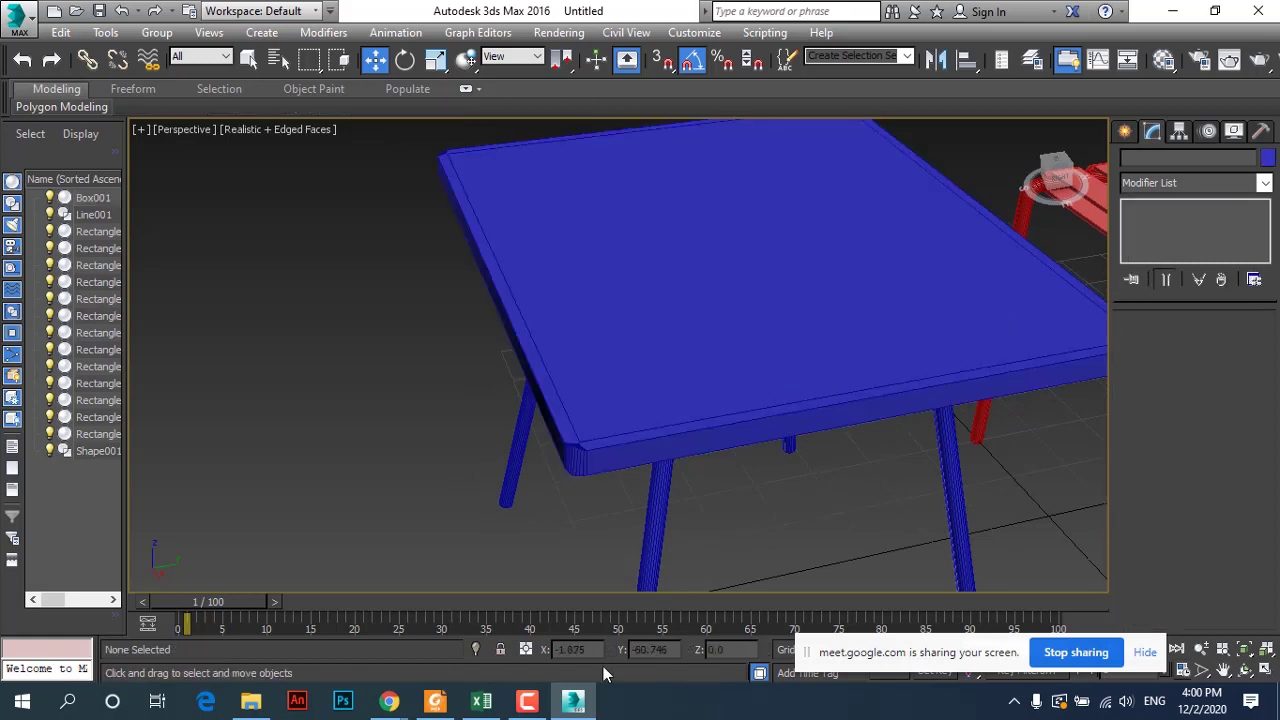
click(435, 701)
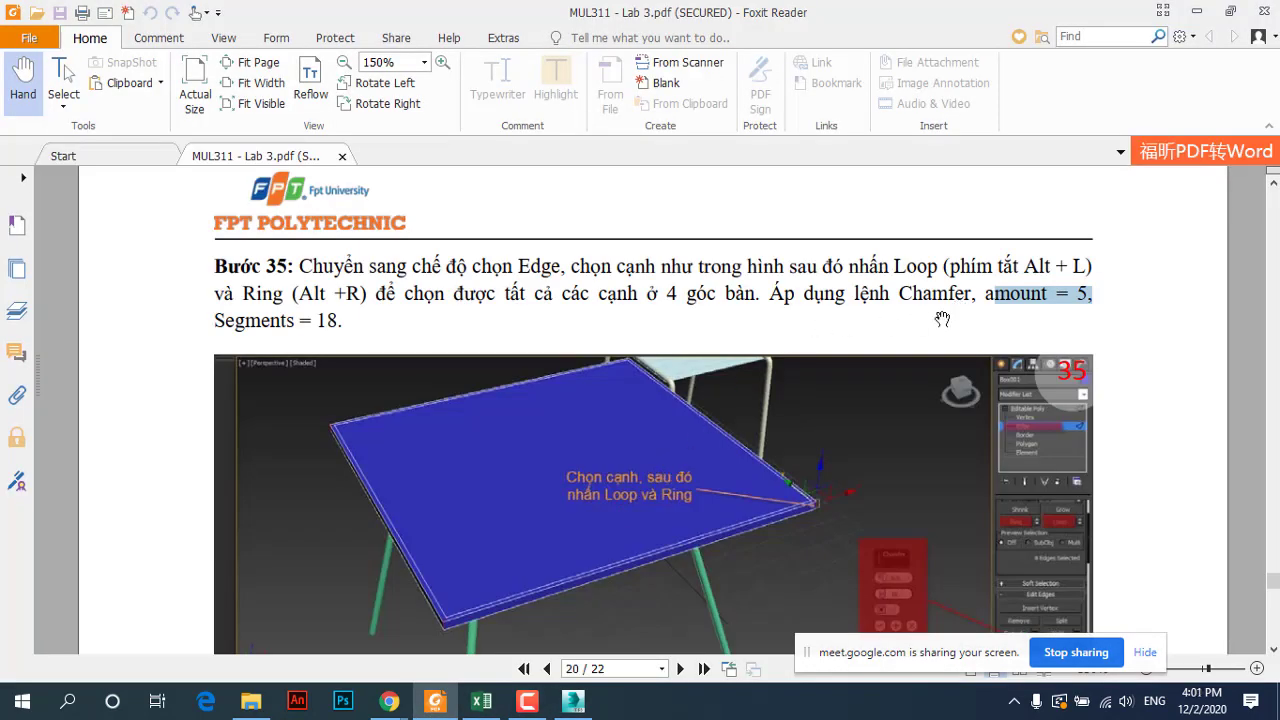
Step: Scroll the lab PDF down to Step 36, which chamfers the tabletop rims at 0.3 with 6 segments
scroll(638, 511, down, 3)
scroll(640, 513, down, 3)
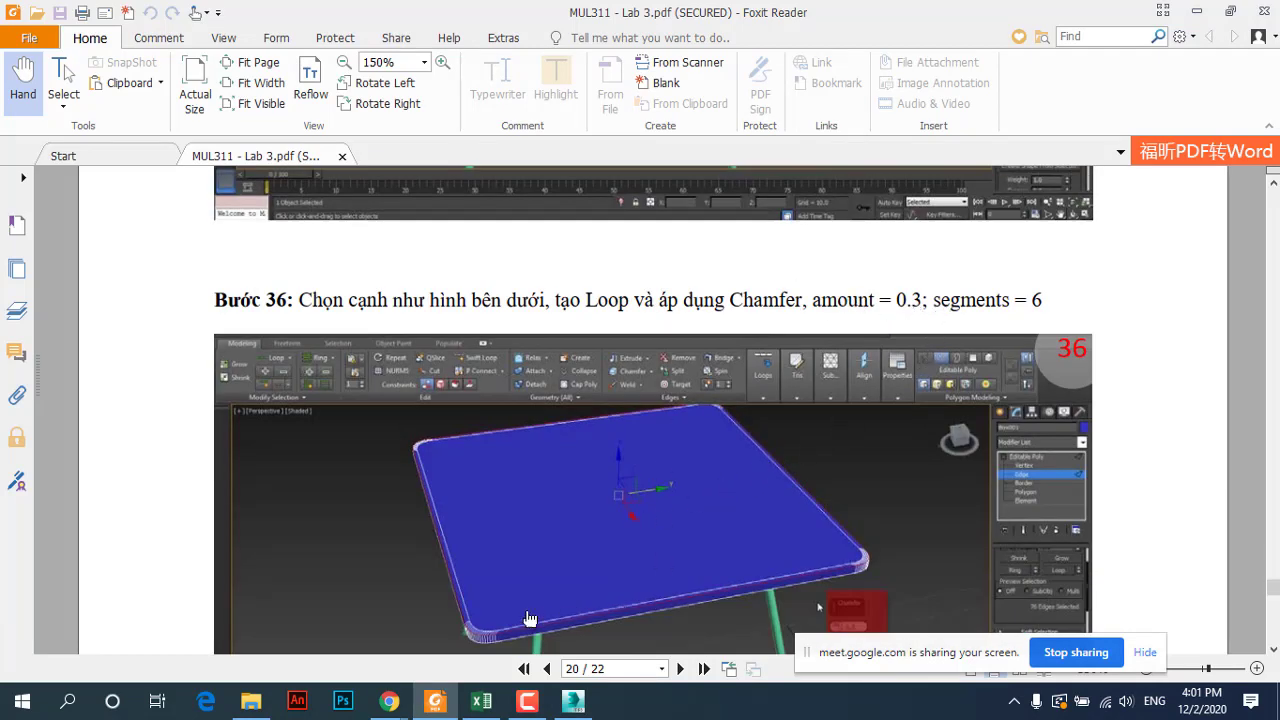
scroll(705, 516, down, 5)
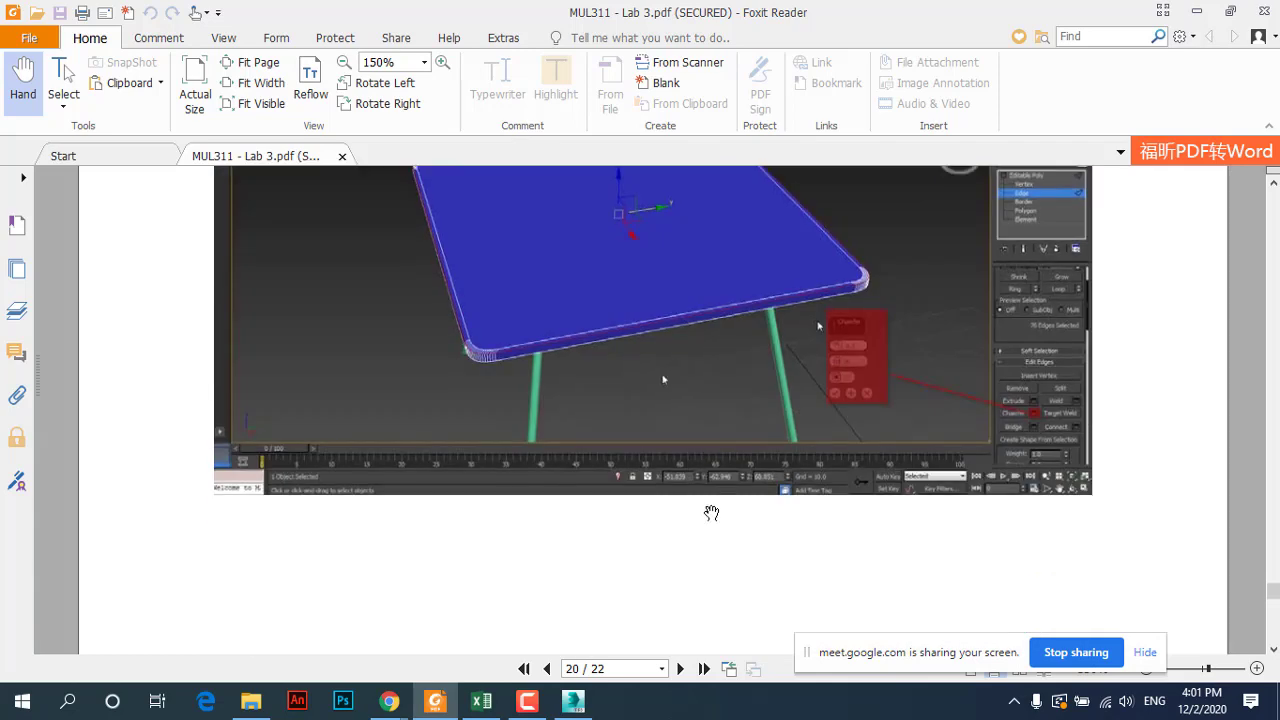
Step: Chamfer the table's selected rim edge loops with Amount 0.23 and 3 segments
click(573, 701)
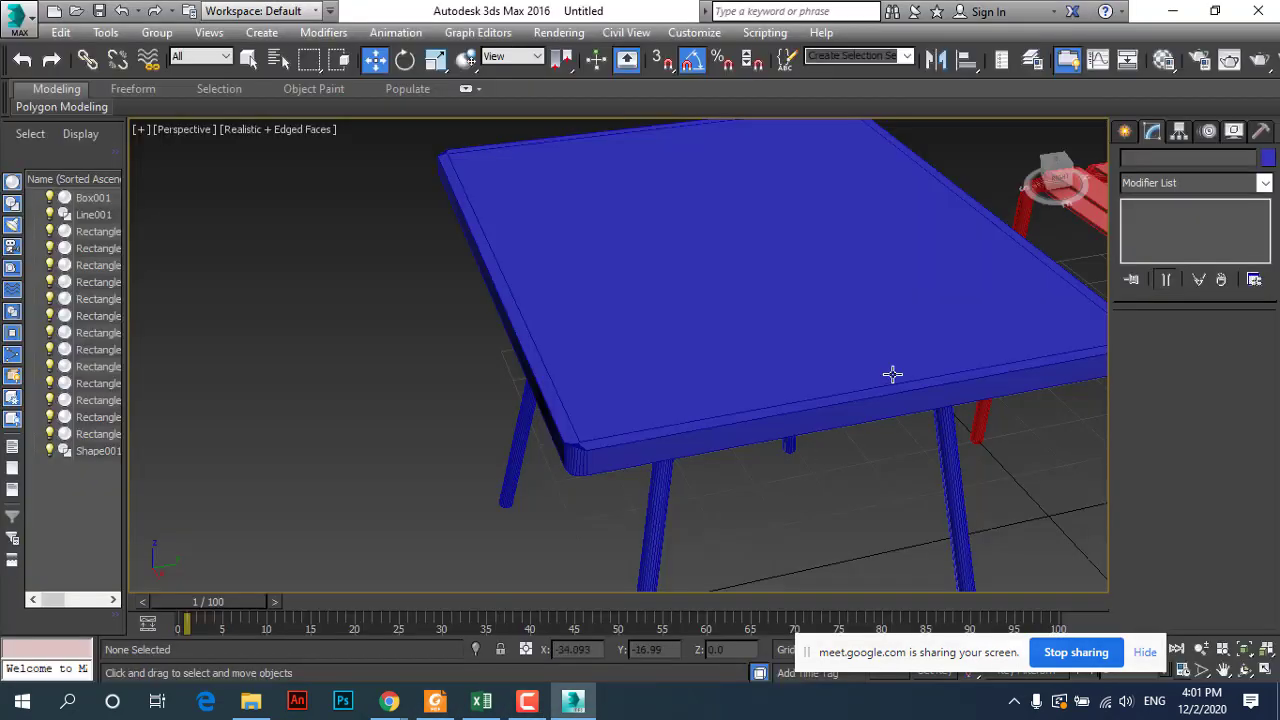
click(884, 337)
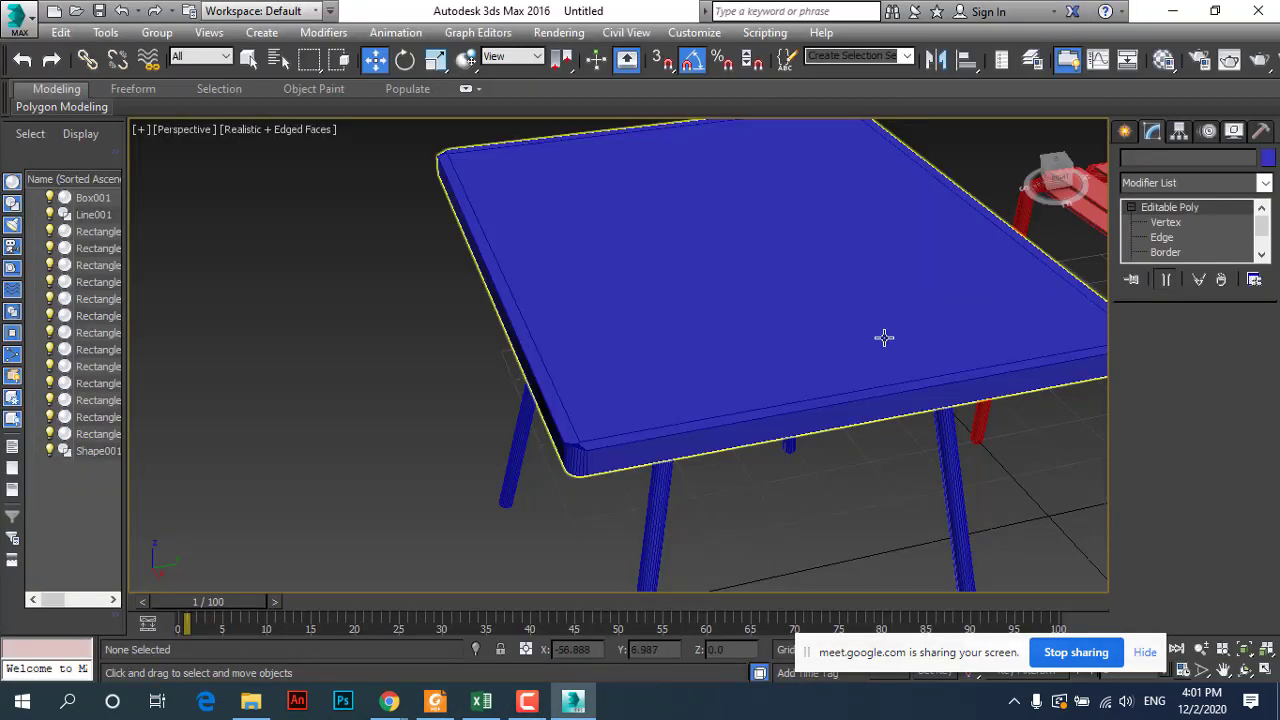
click(1162, 237)
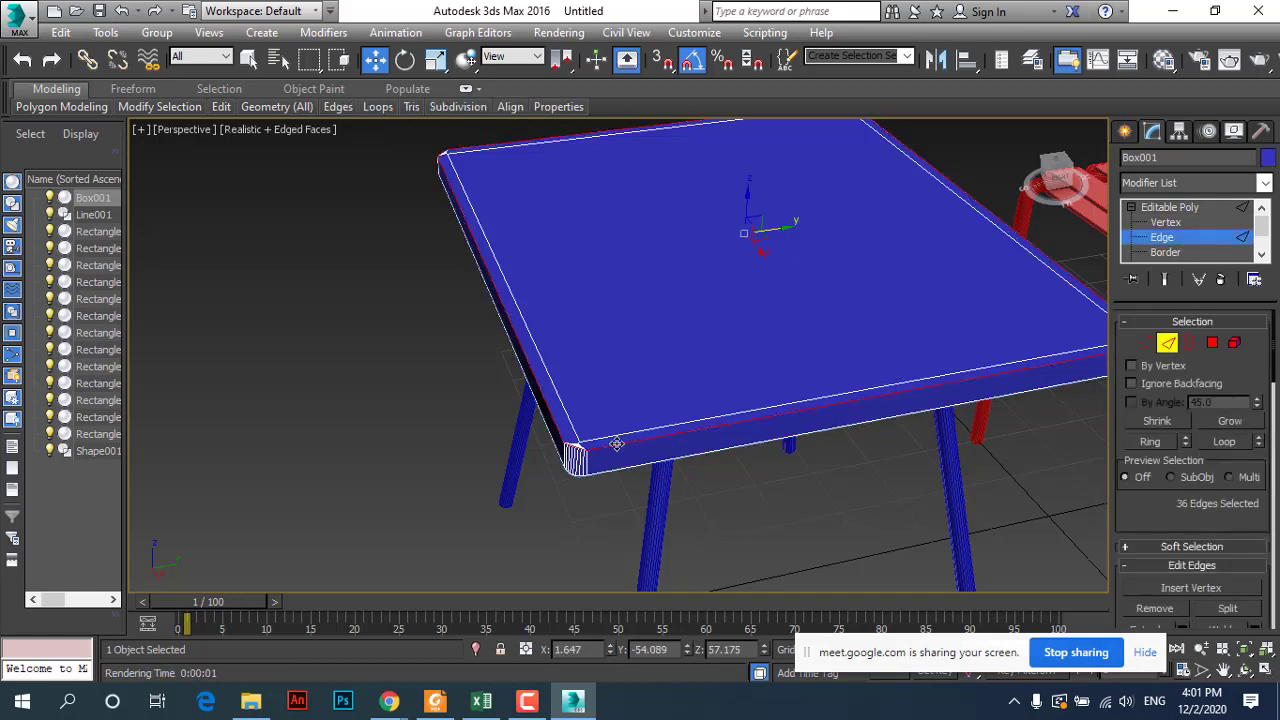
scroll(1144, 518, down, 5)
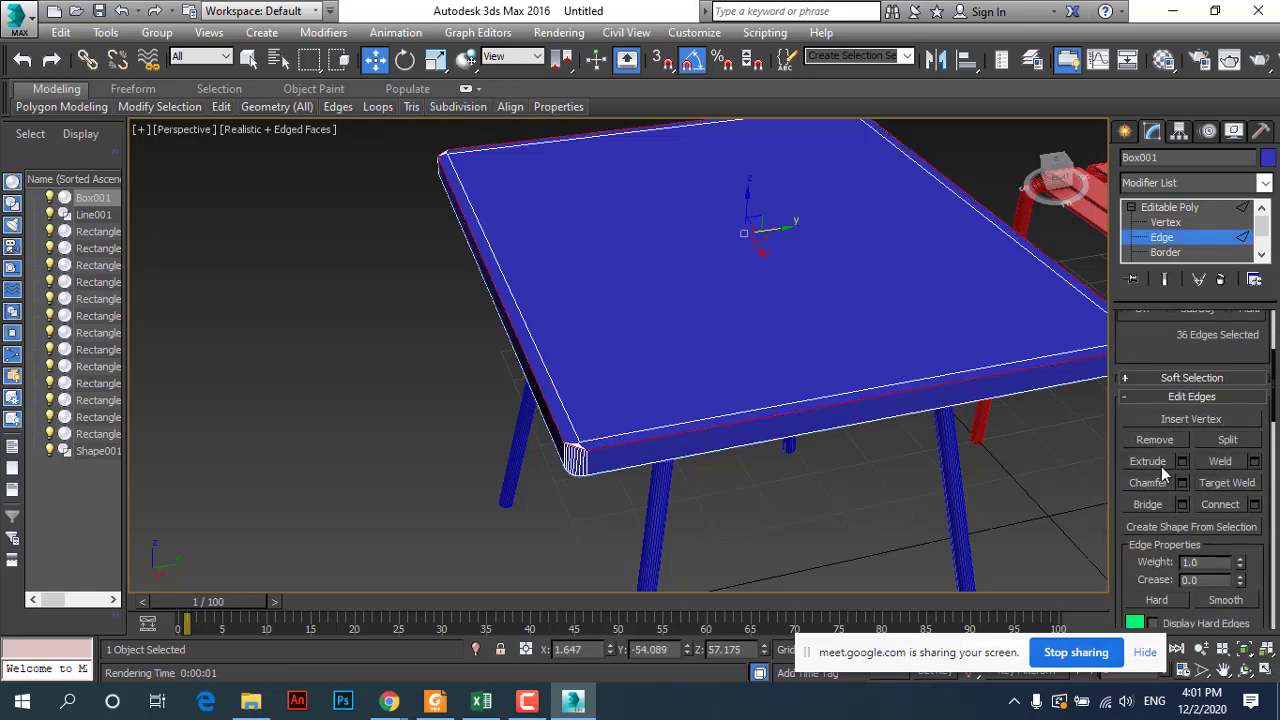
click(1182, 483)
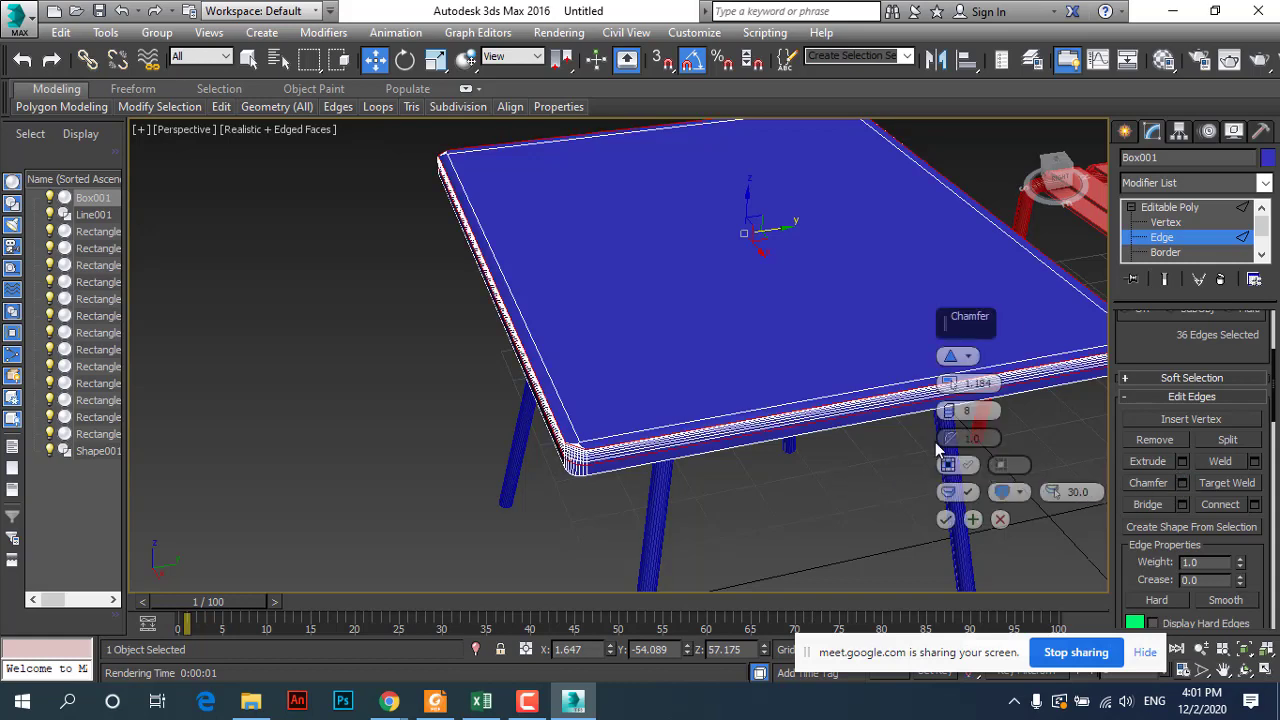
scroll(956, 423, up, 3)
mouse_move(949, 384)
mouse_down()
mouse_move(946, 421)
mouse_move(949, 381)
mouse_up()
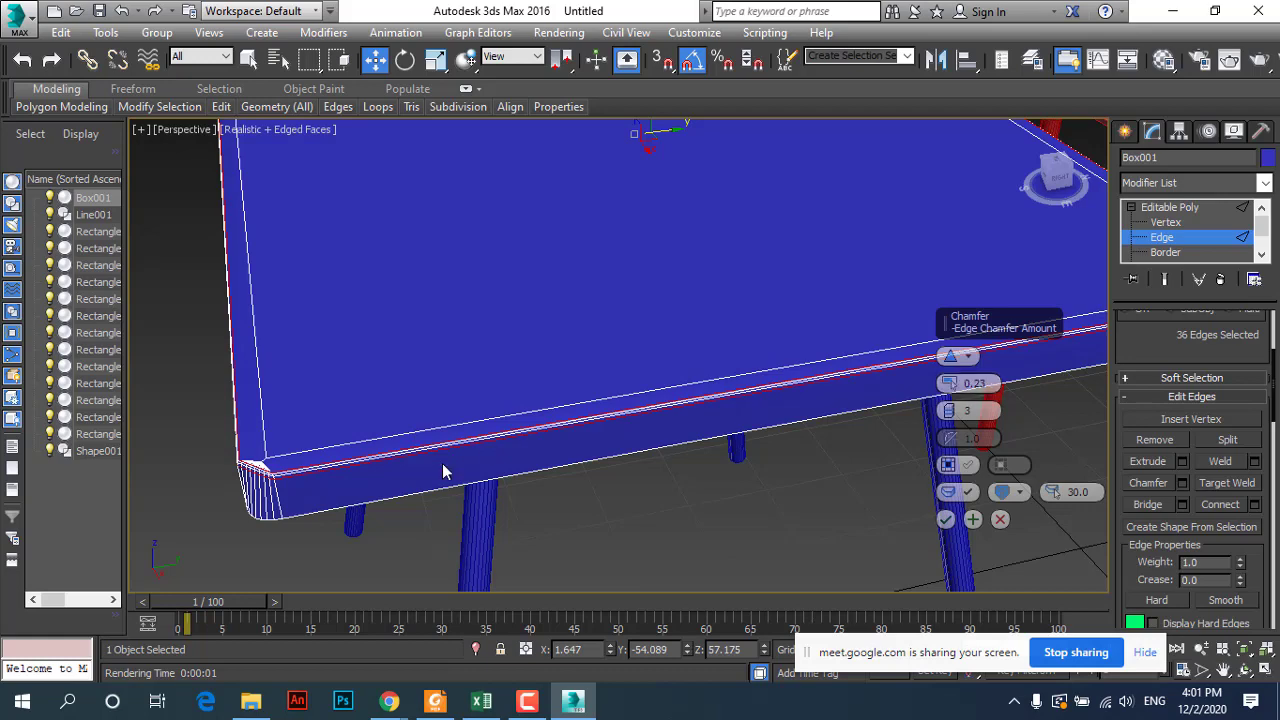
click(945, 519)
click(869, 528)
Step: Inspect the tabletop's bottom corner edges, clear the selection, and orbit out to show table and chair
alt+middle_drag(311, 466, 360, 434)
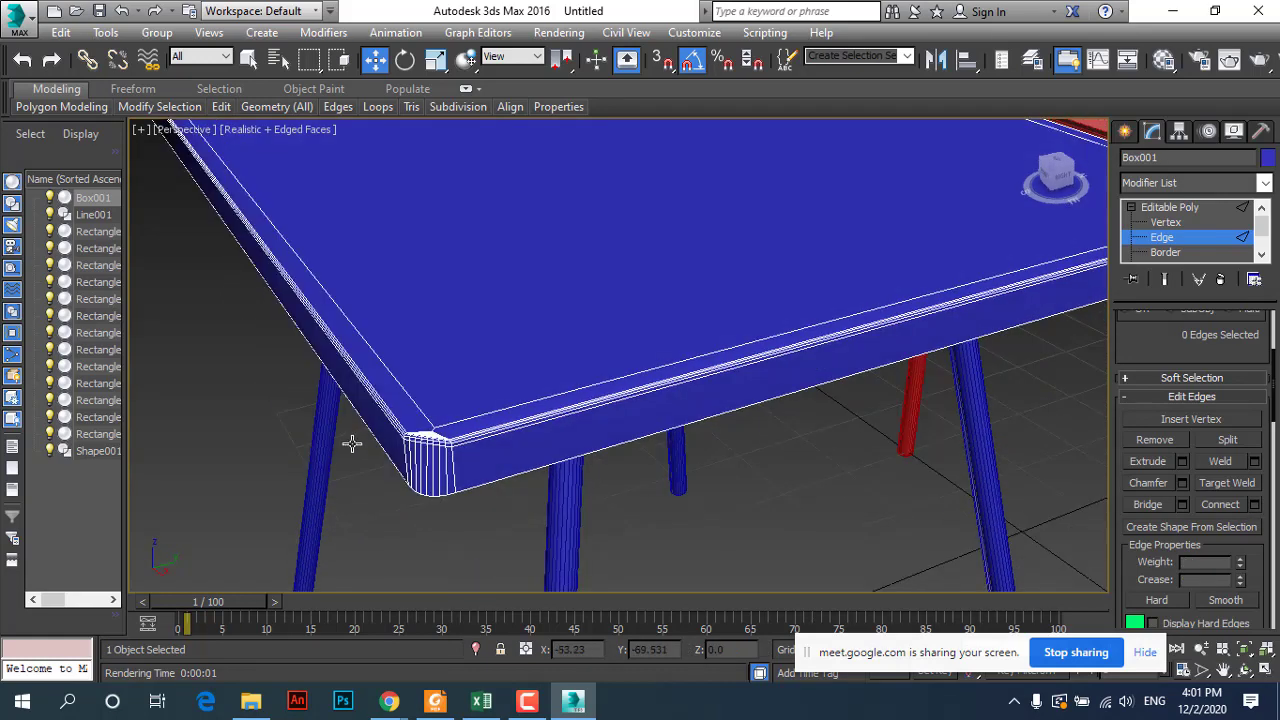
scroll(544, 388, up, 3)
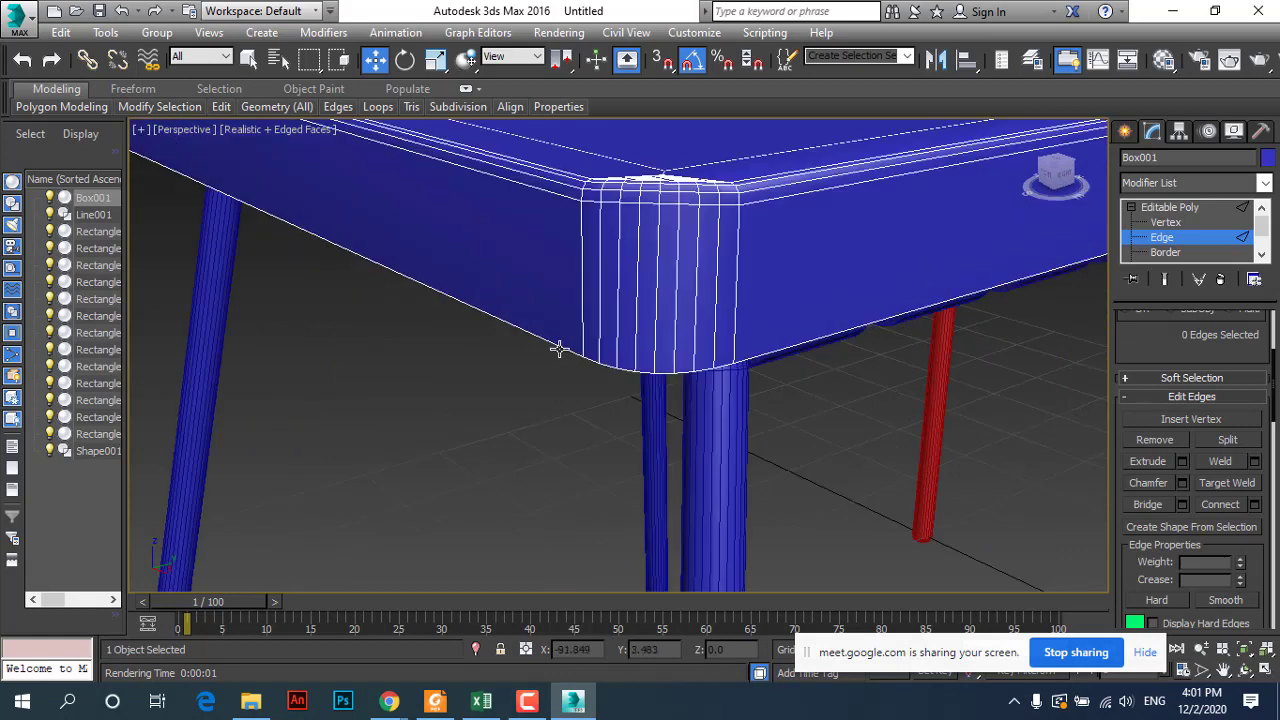
click(560, 348)
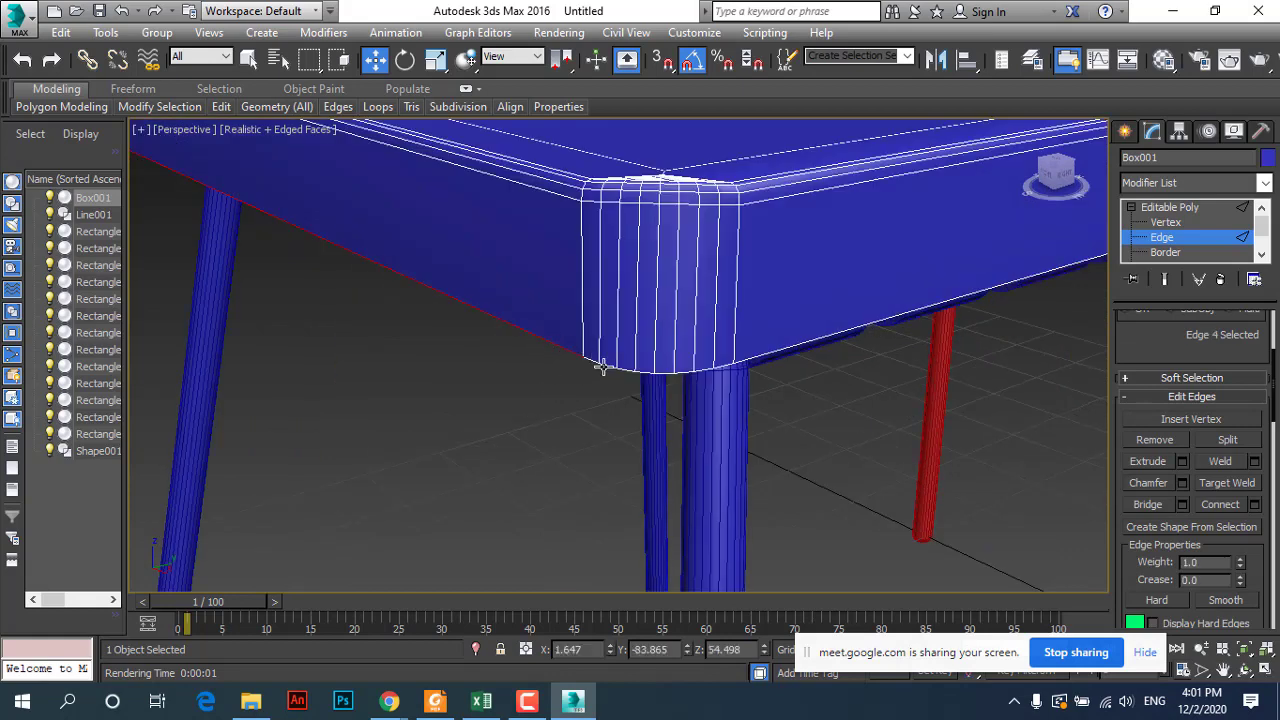
ctrl+click(762, 355)
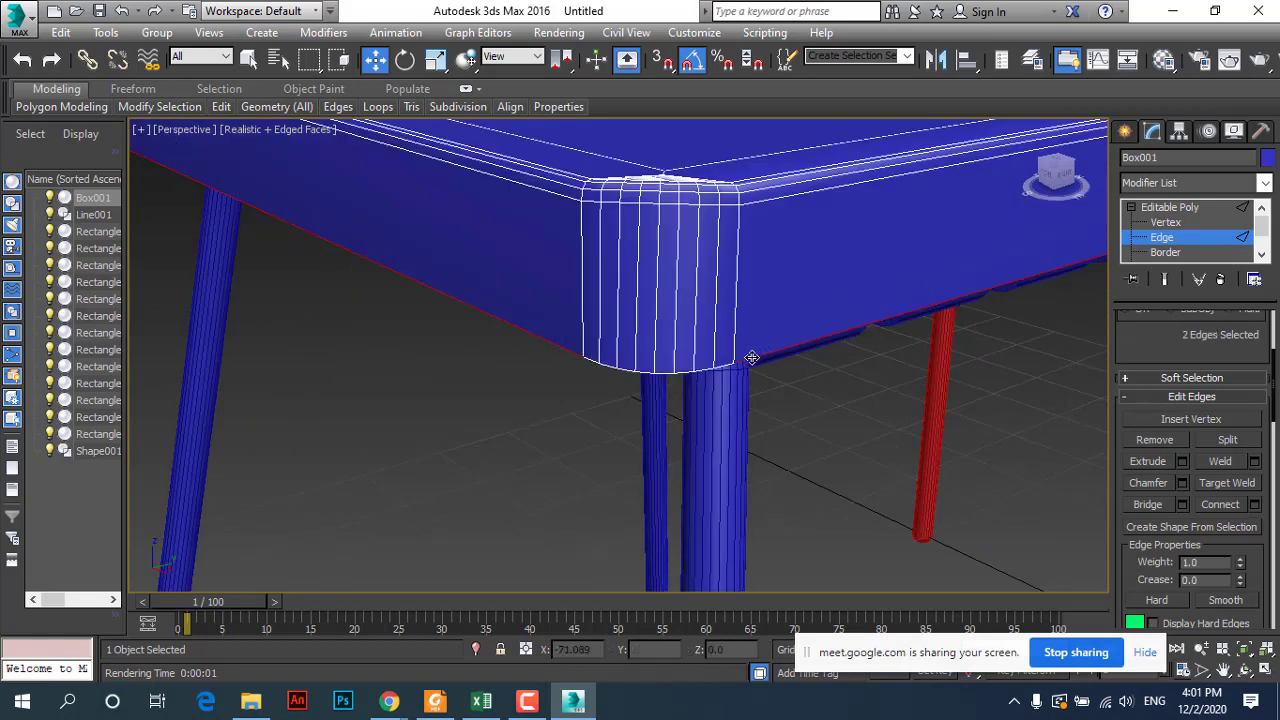
ctrl+double_click(714, 368)
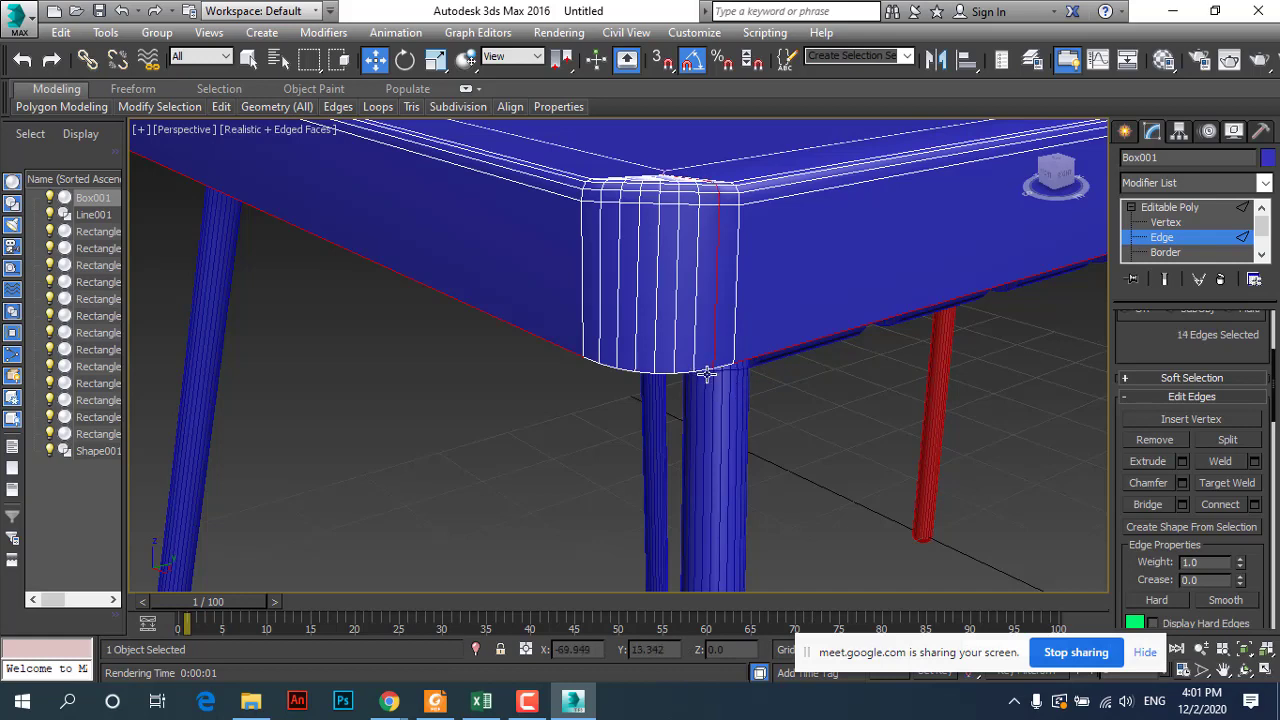
click(728, 368)
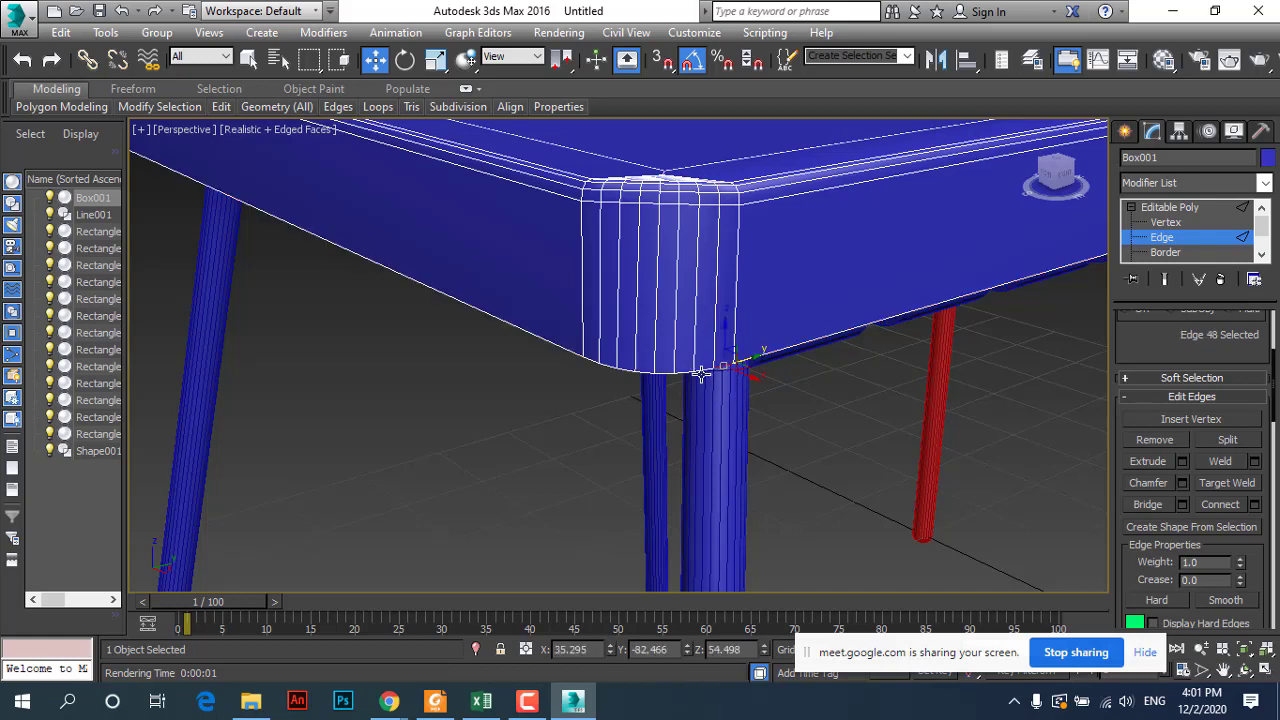
click(783, 396)
scroll(603, 436, down, 3)
scroll(603, 436, down, 4)
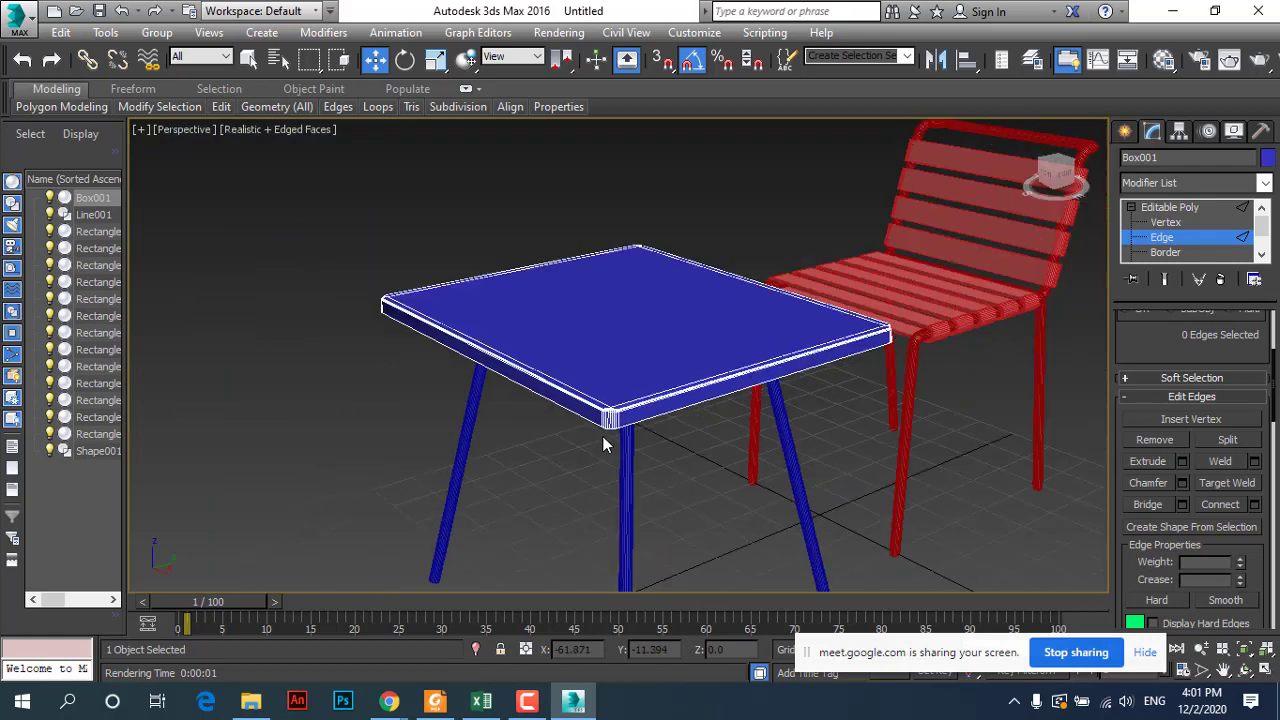
scroll(603, 436, down, 2)
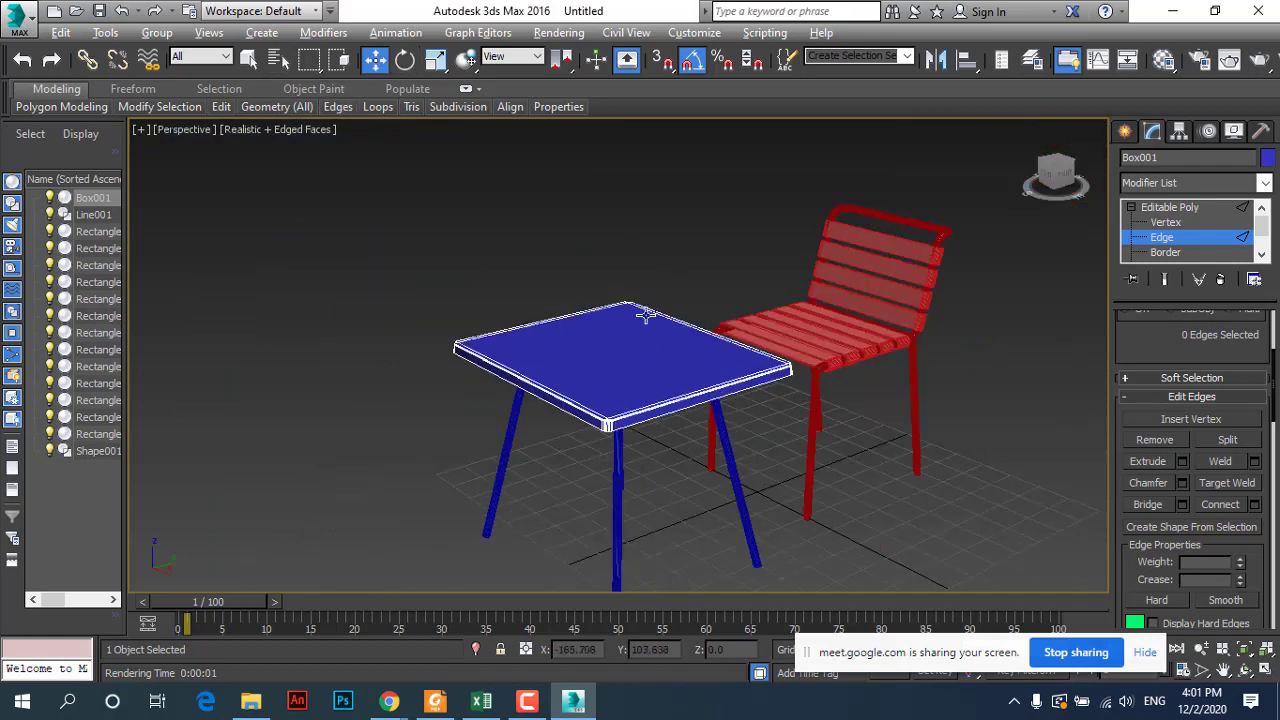
alt+middle_drag(647, 315, 607, 352)
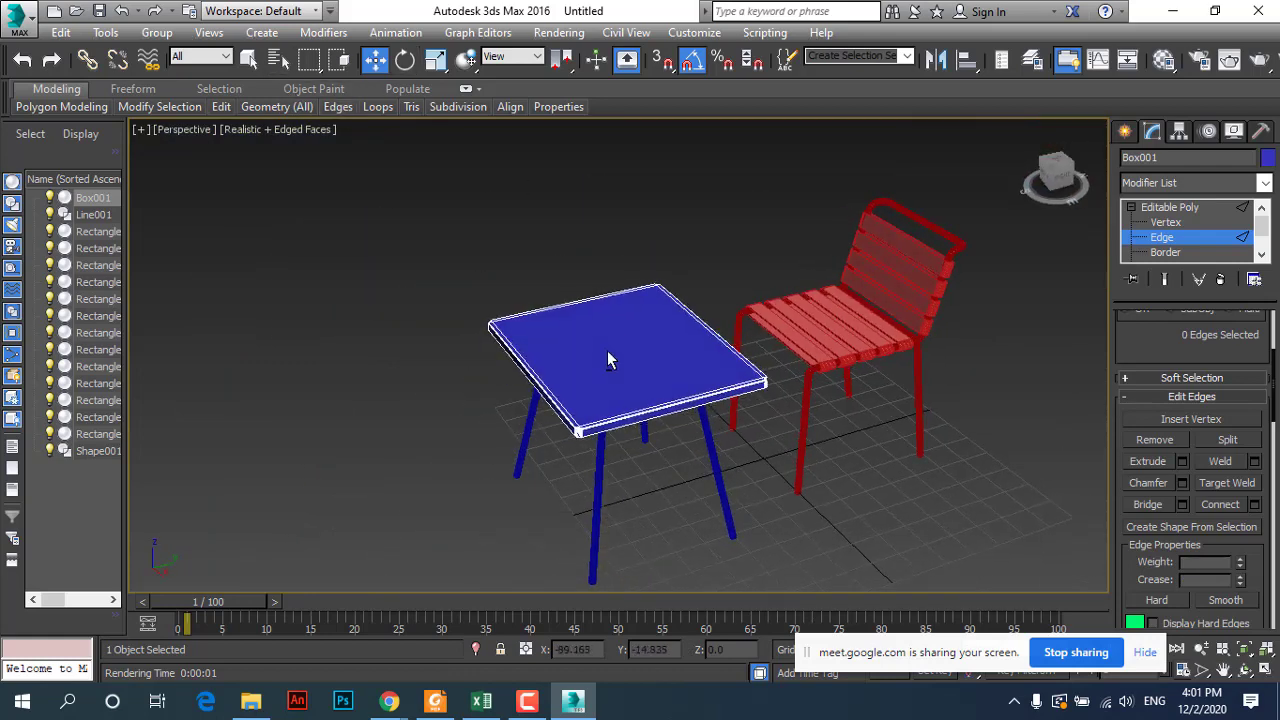
Step: Maximize the Top viewport and exit the table's Edge sub-object level
click(1265, 670)
click(503, 284)
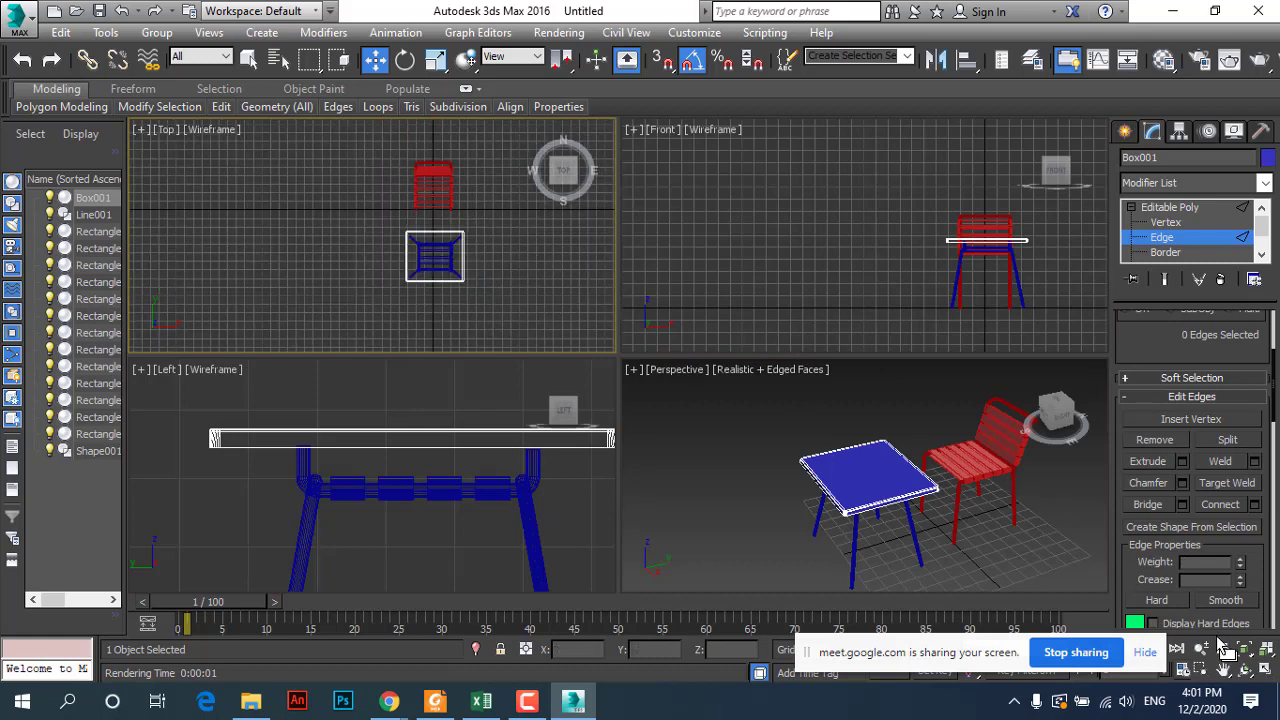
click(1265, 670)
drag(644, 168, 797, 323)
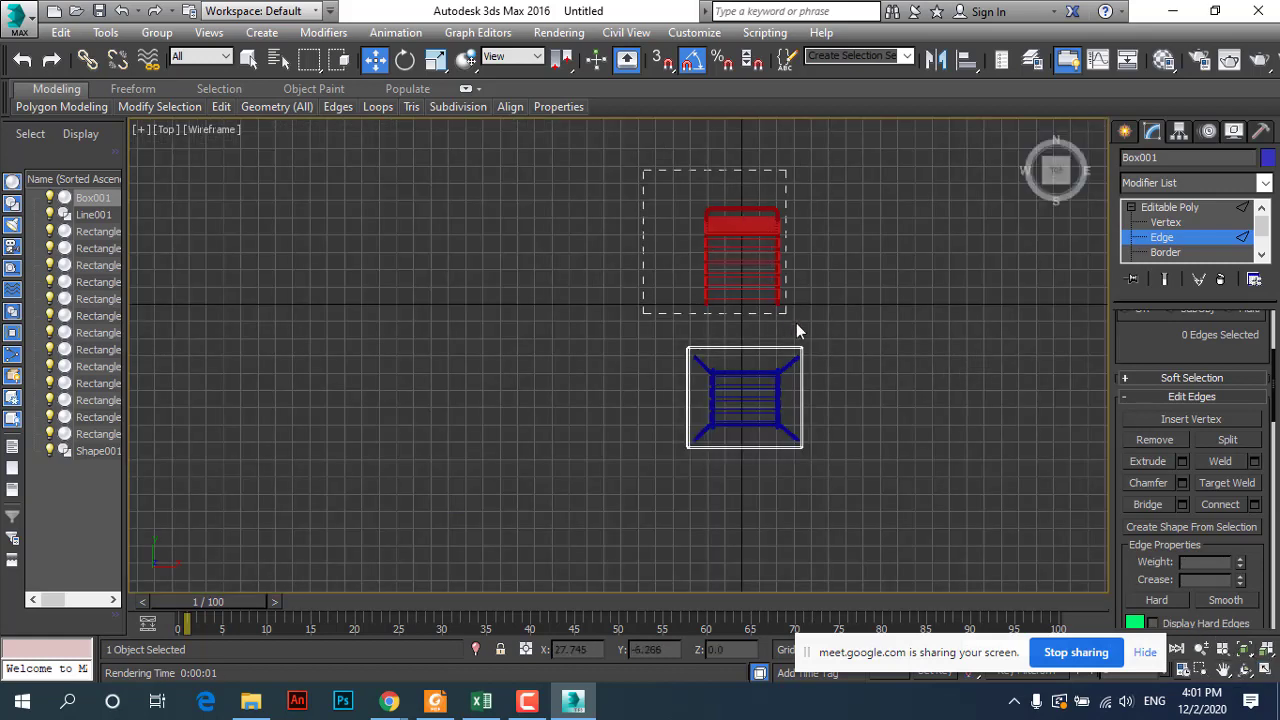
click(1150, 208)
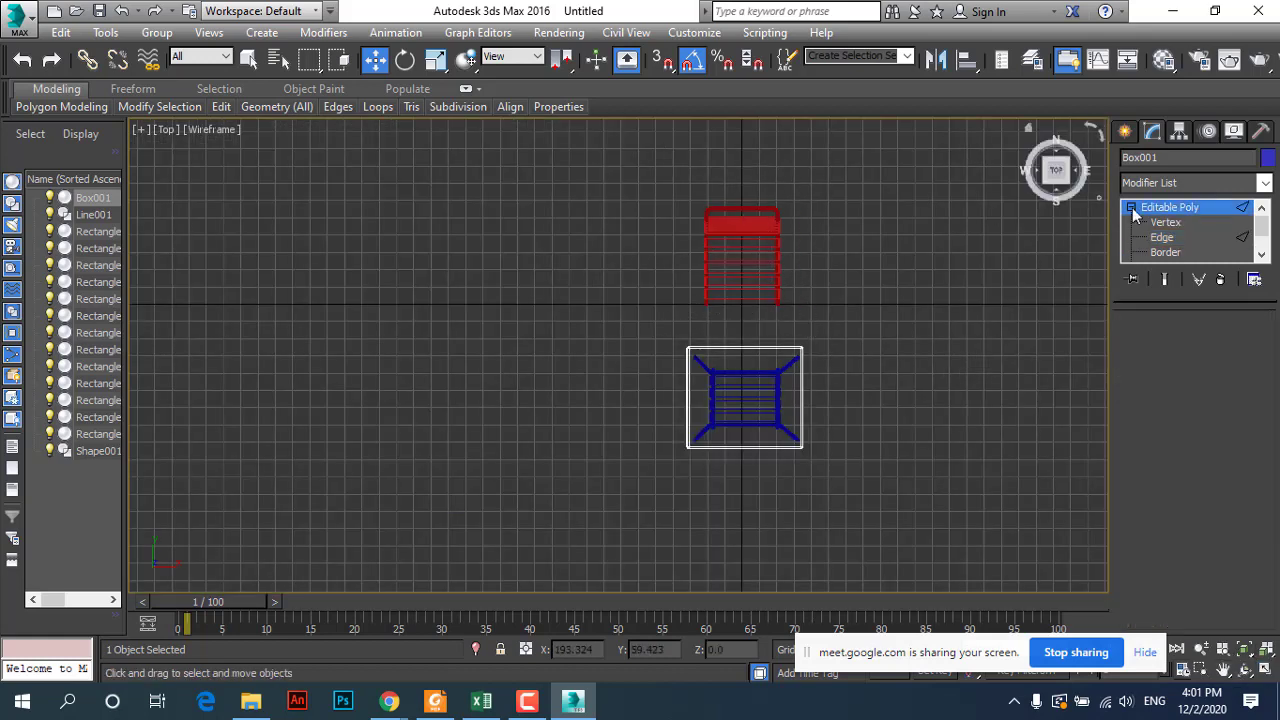
Step: Box-select all of the red chair's parts and group them as Group001
drag(683, 173, 824, 319)
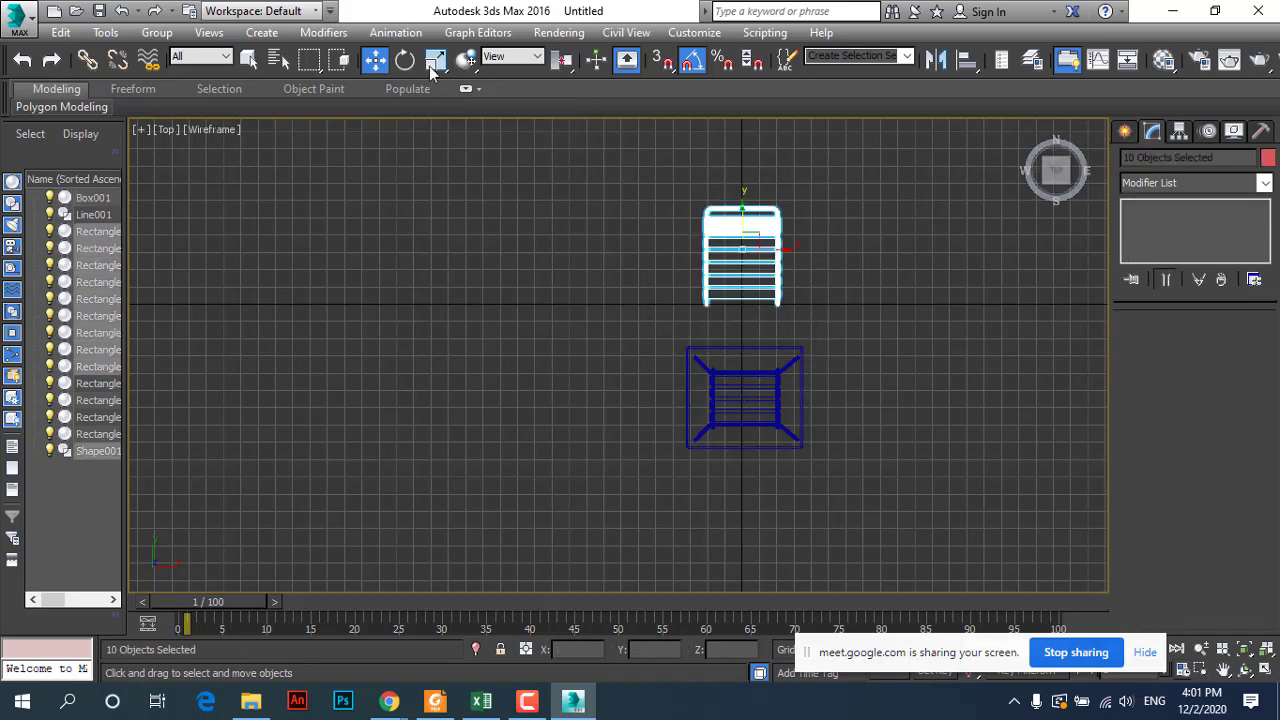
click(175, 36)
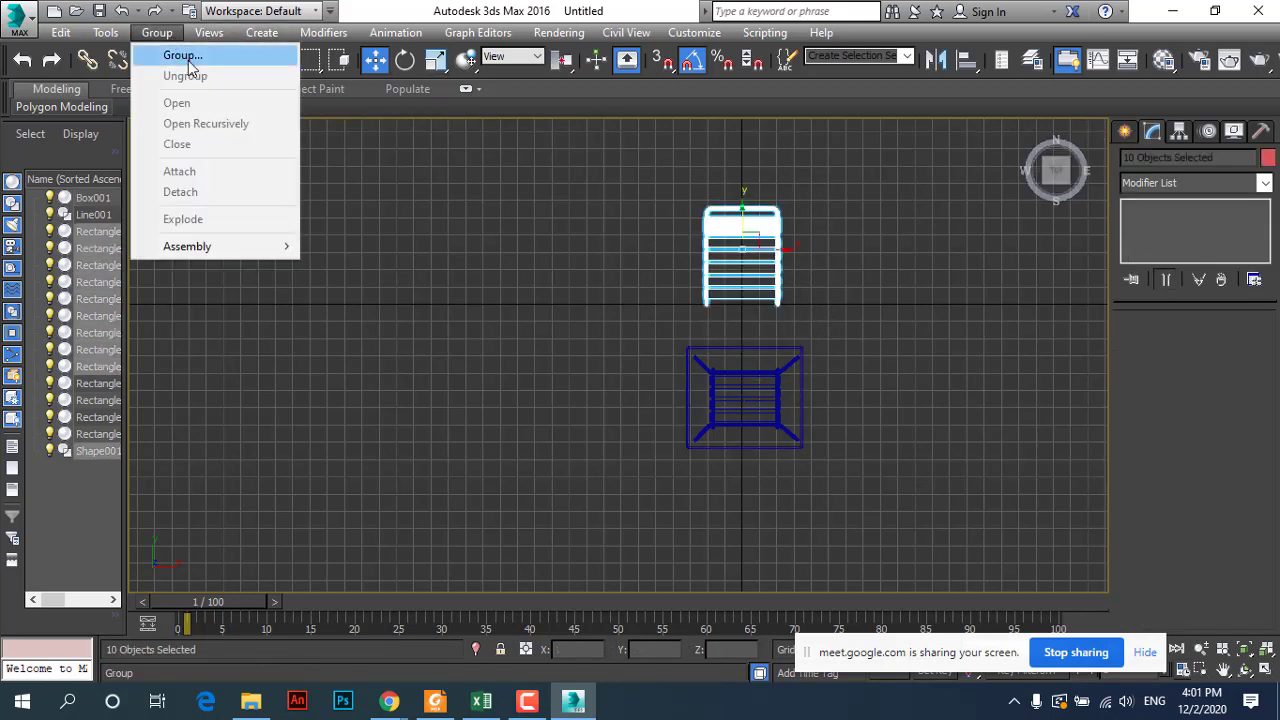
click(183, 55)
click(653, 381)
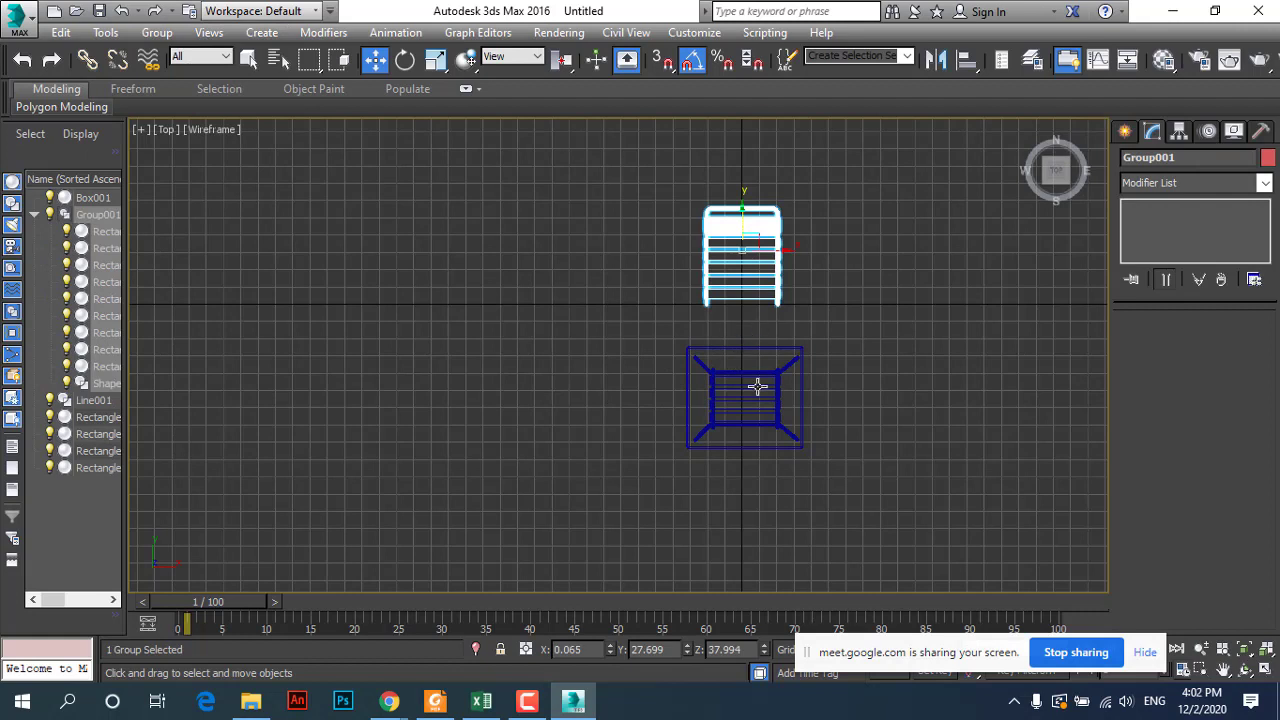
drag(724, 381, 795, 399)
Step: With Affect Pivot Only, move Group001's pivot down to the blue table's centre
drag(748, 360, 748, 339)
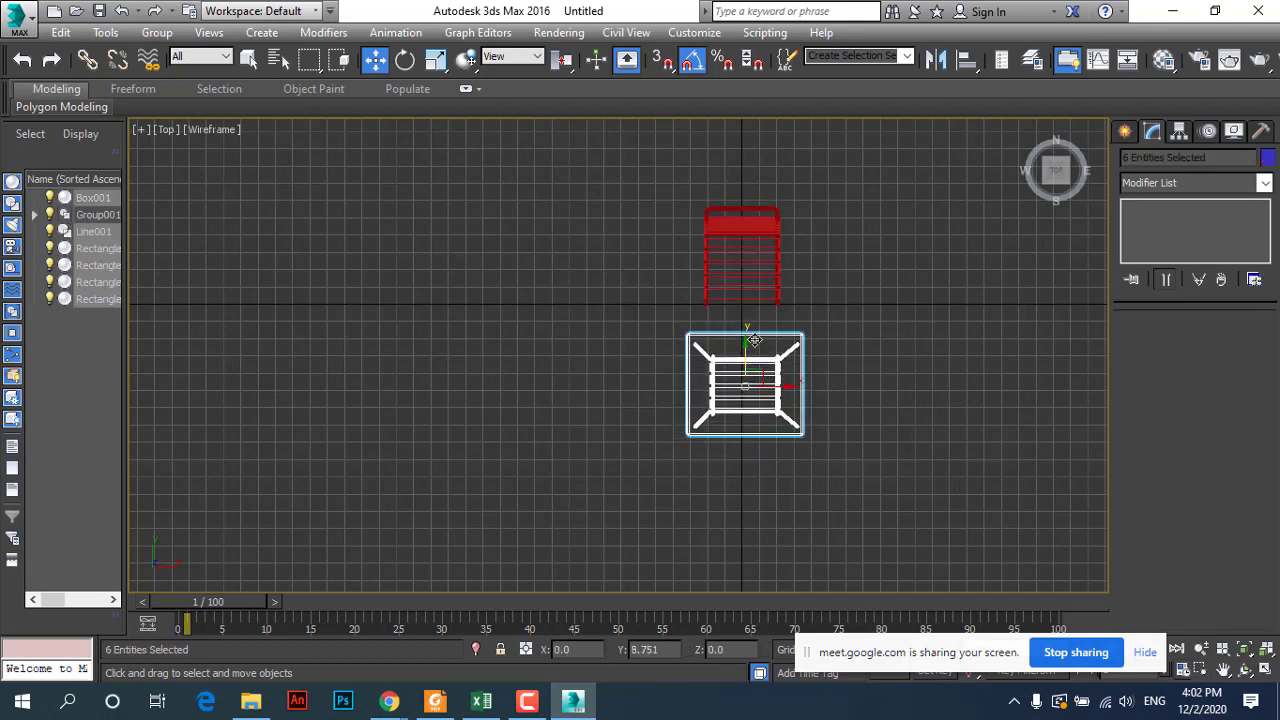
drag(656, 177, 805, 326)
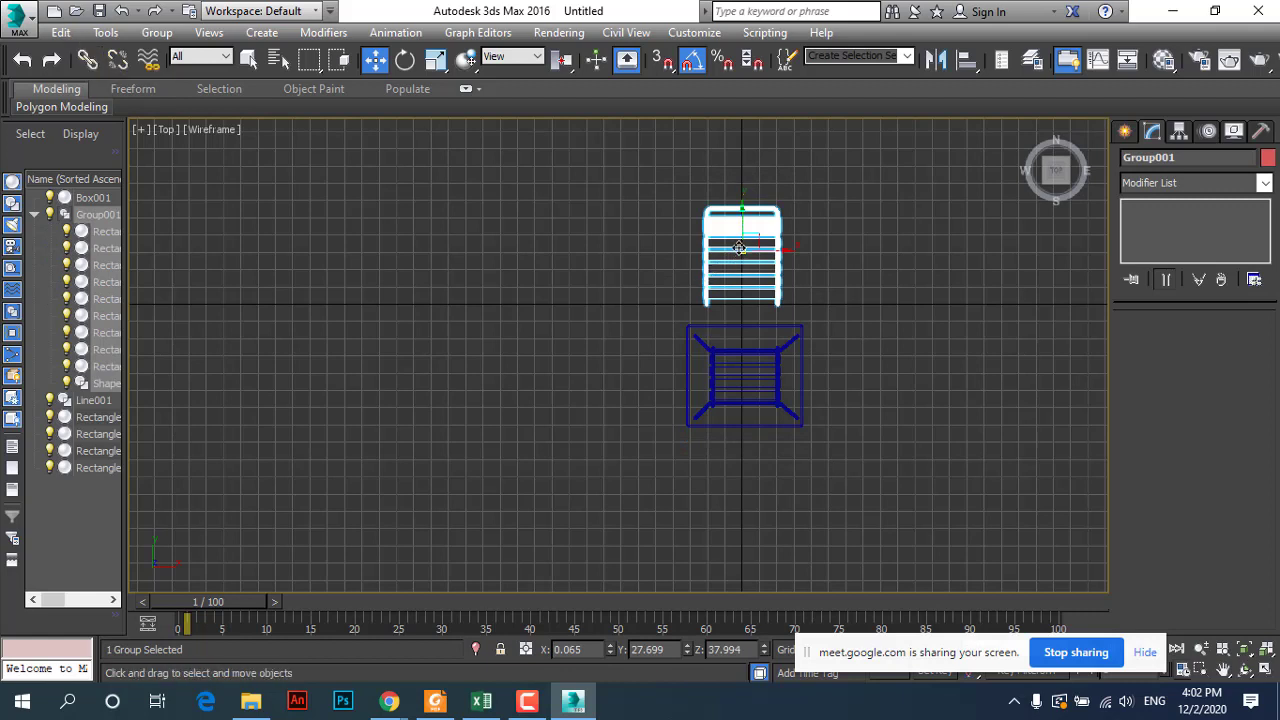
click(1181, 132)
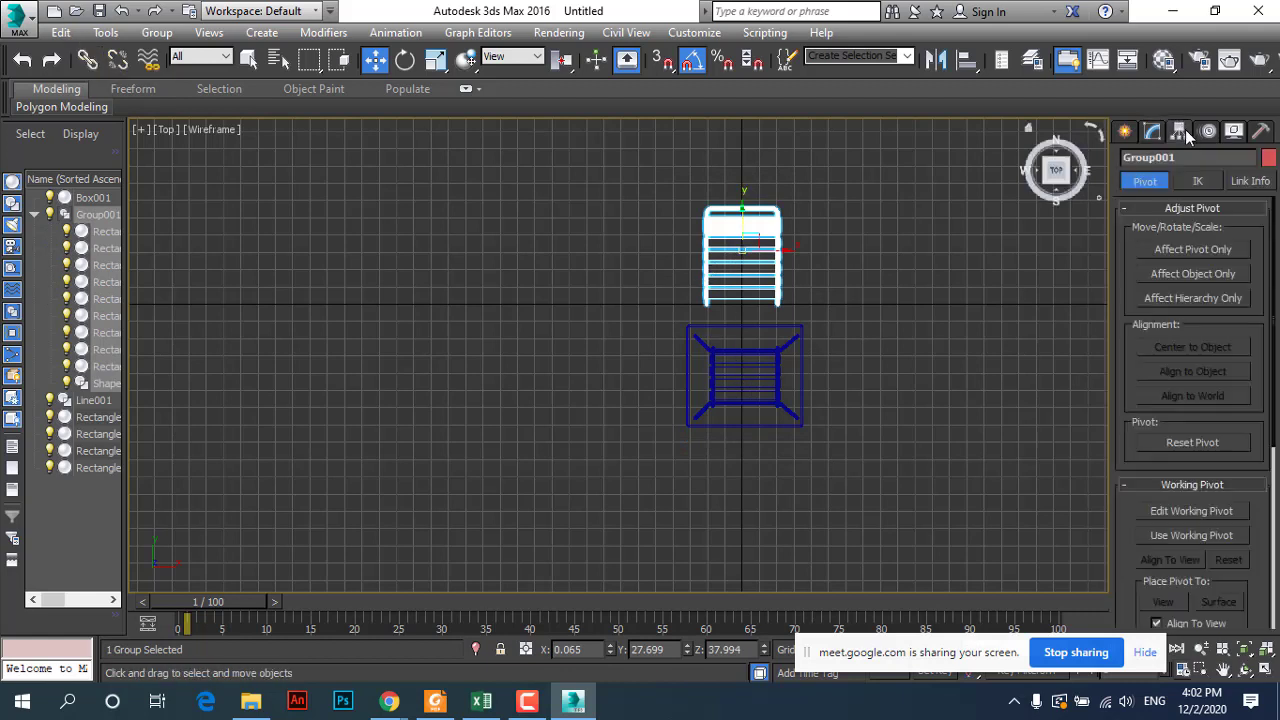
click(1194, 251)
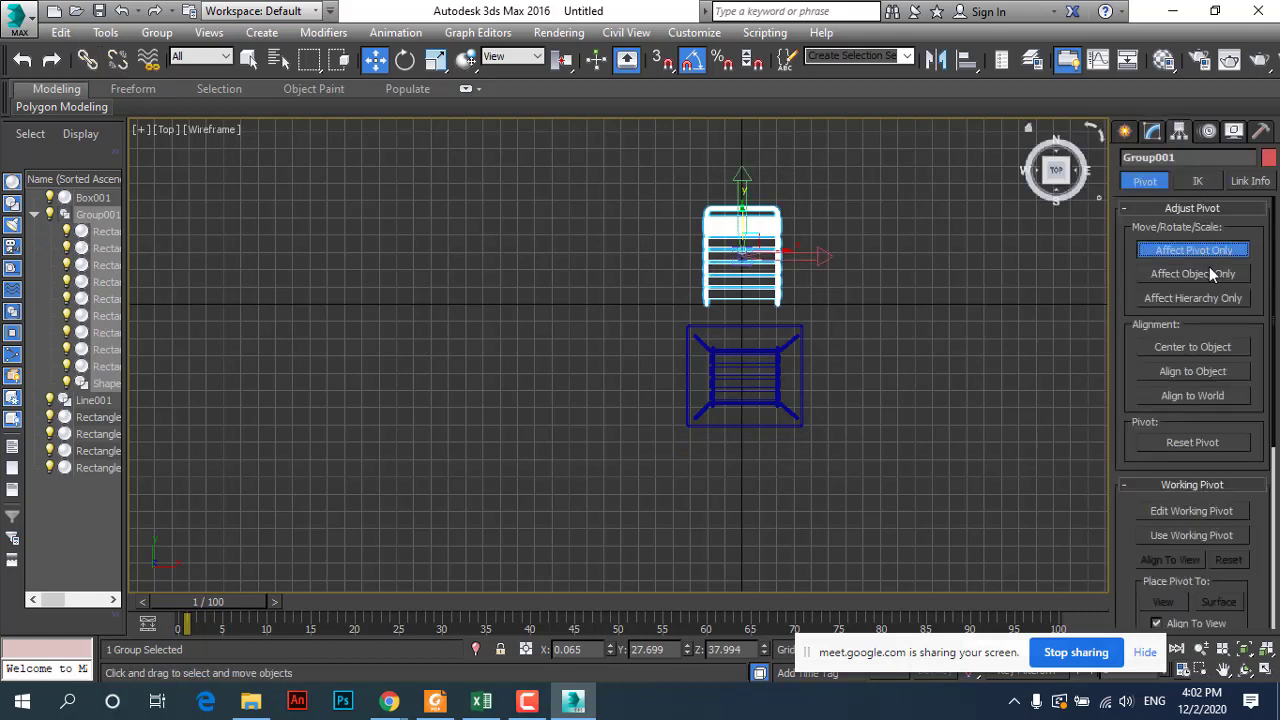
drag(741, 210, 741, 330)
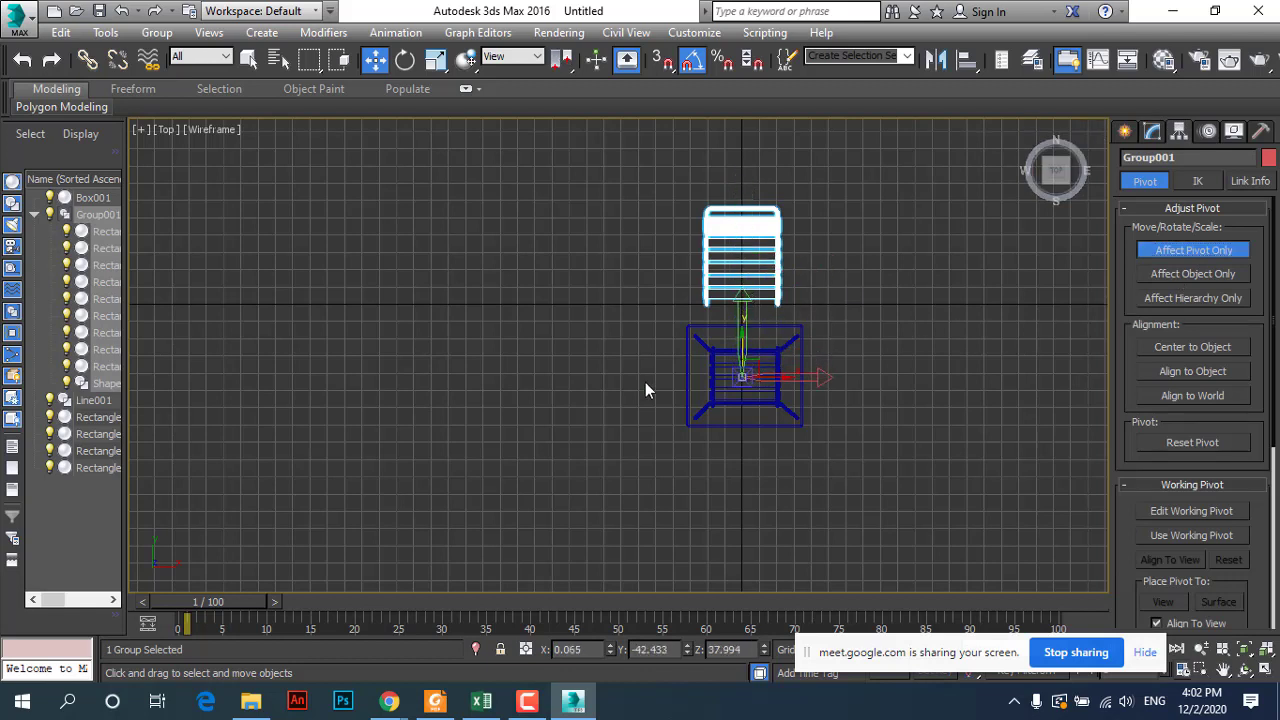
click(1247, 255)
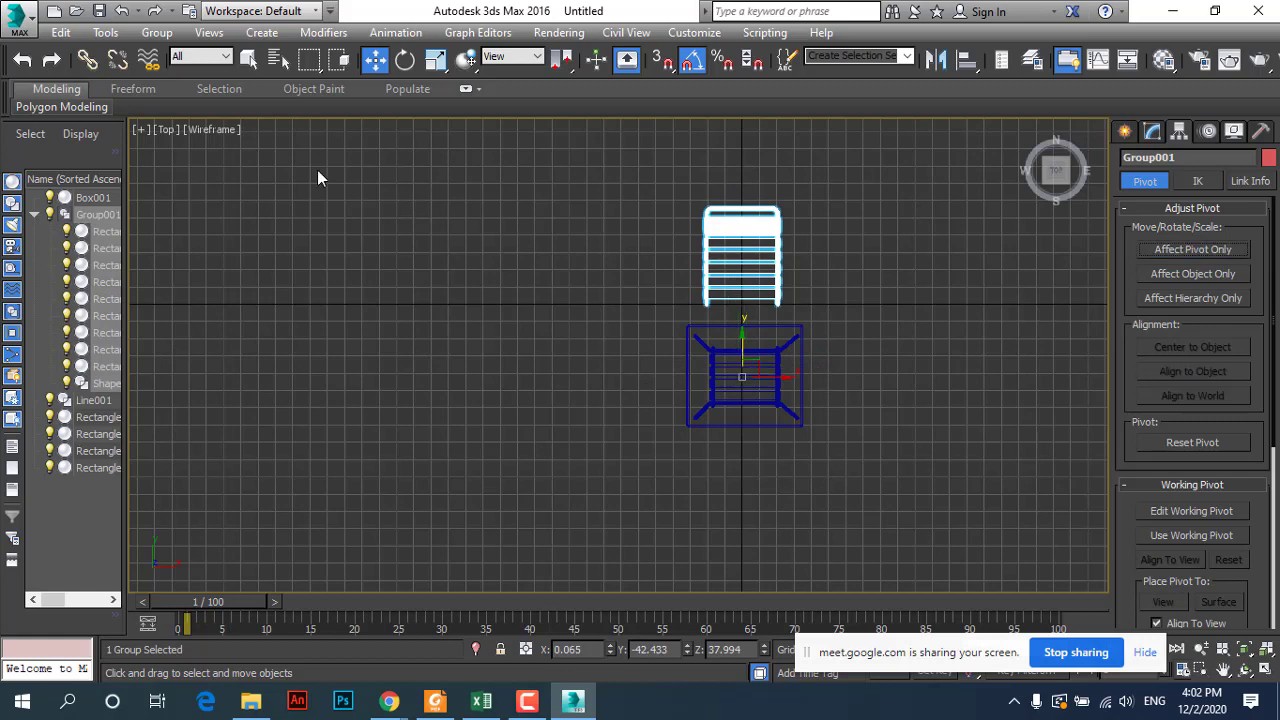
click(62, 33)
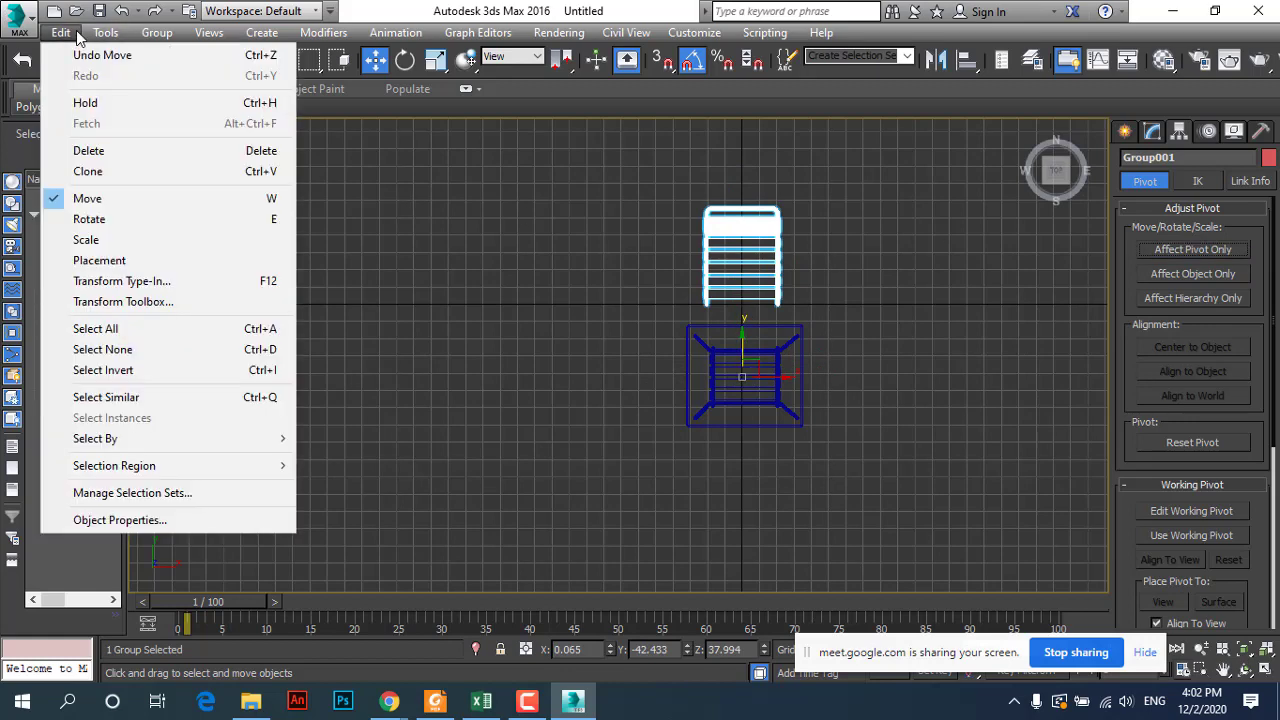
mouse_move(105, 32)
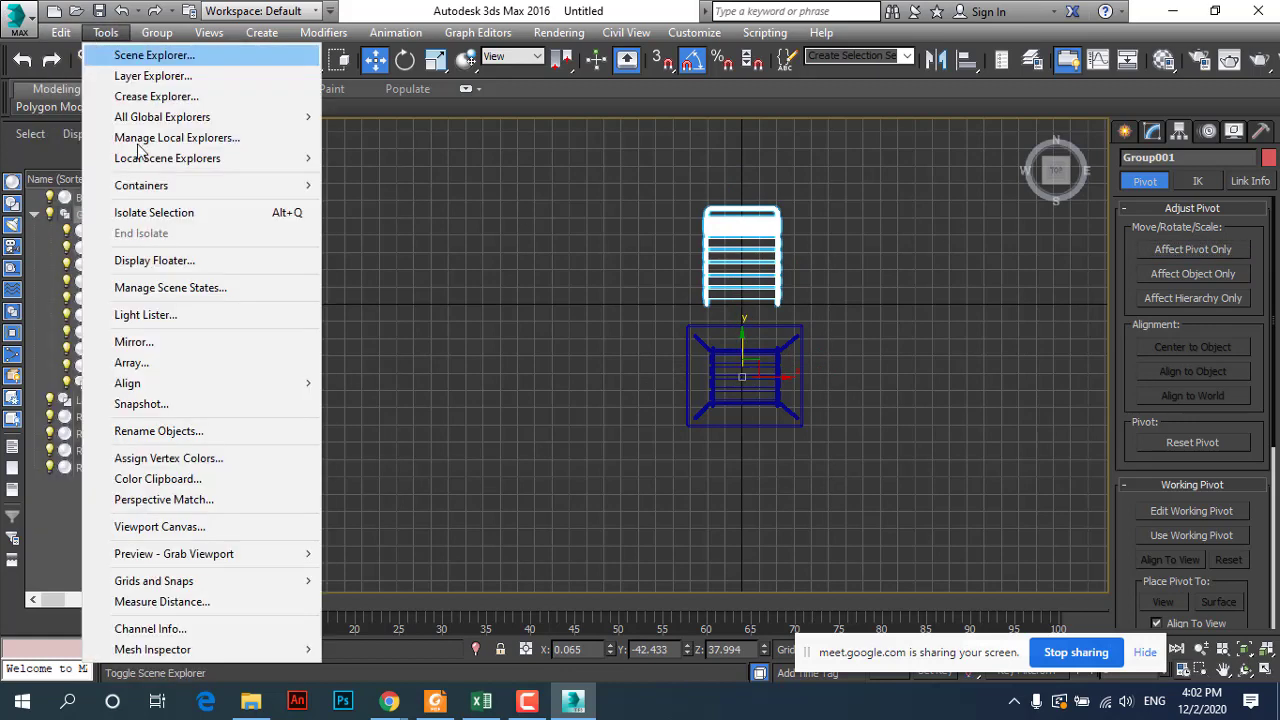
Step: Array the chair as 4 instances with a total Z rotation of 360 degrees
click(131, 363)
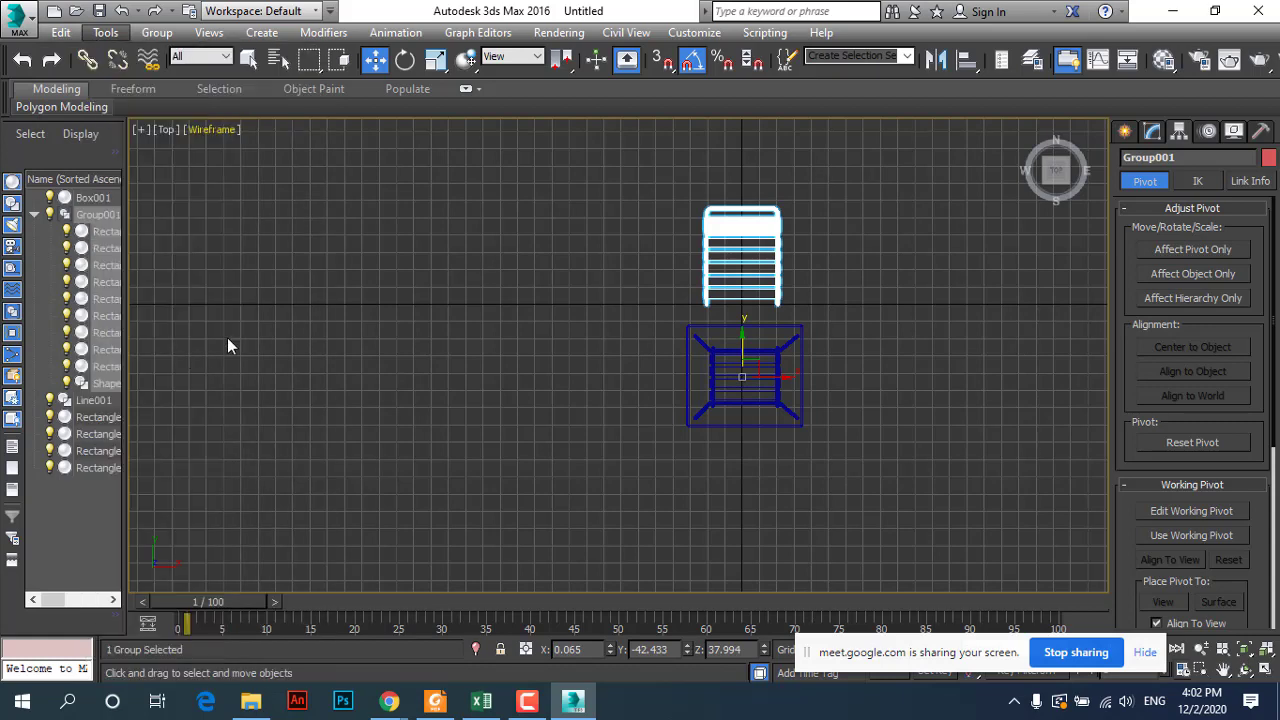
mouse_move(562, 182)
mouse_down()
mouse_move(1060, 104)
mouse_move(217, 104)
mouse_up()
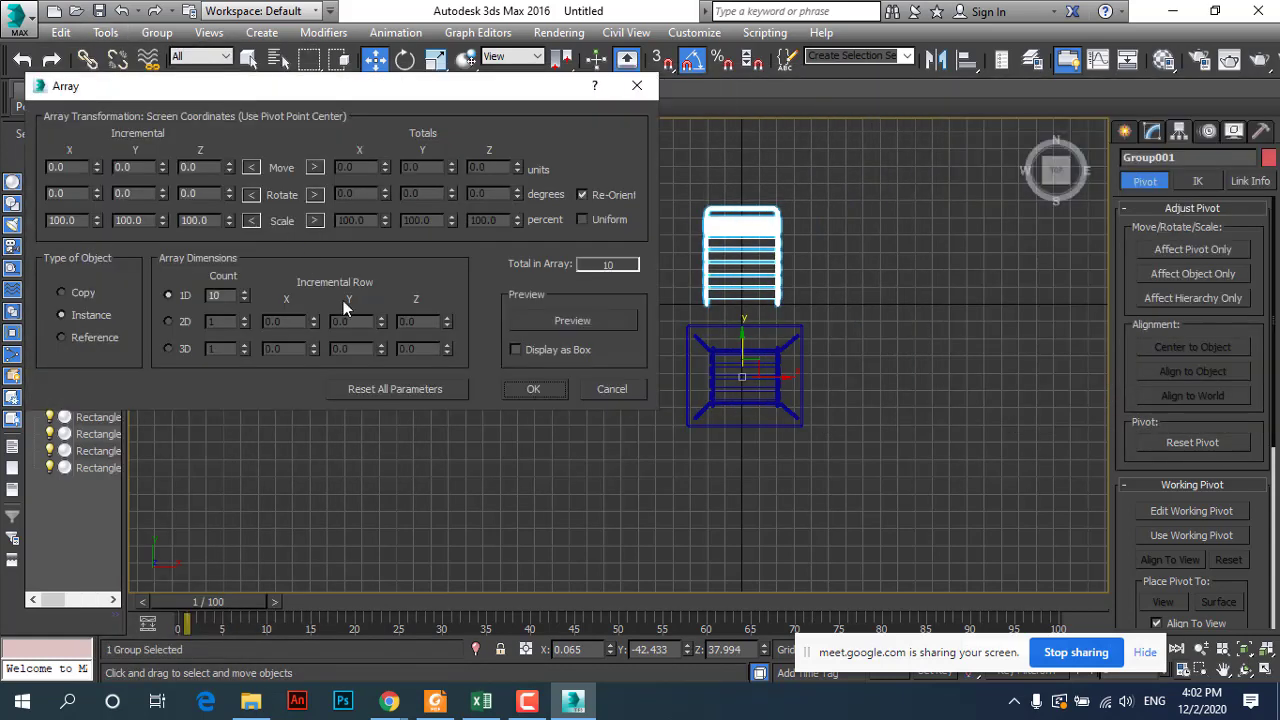
click(572, 321)
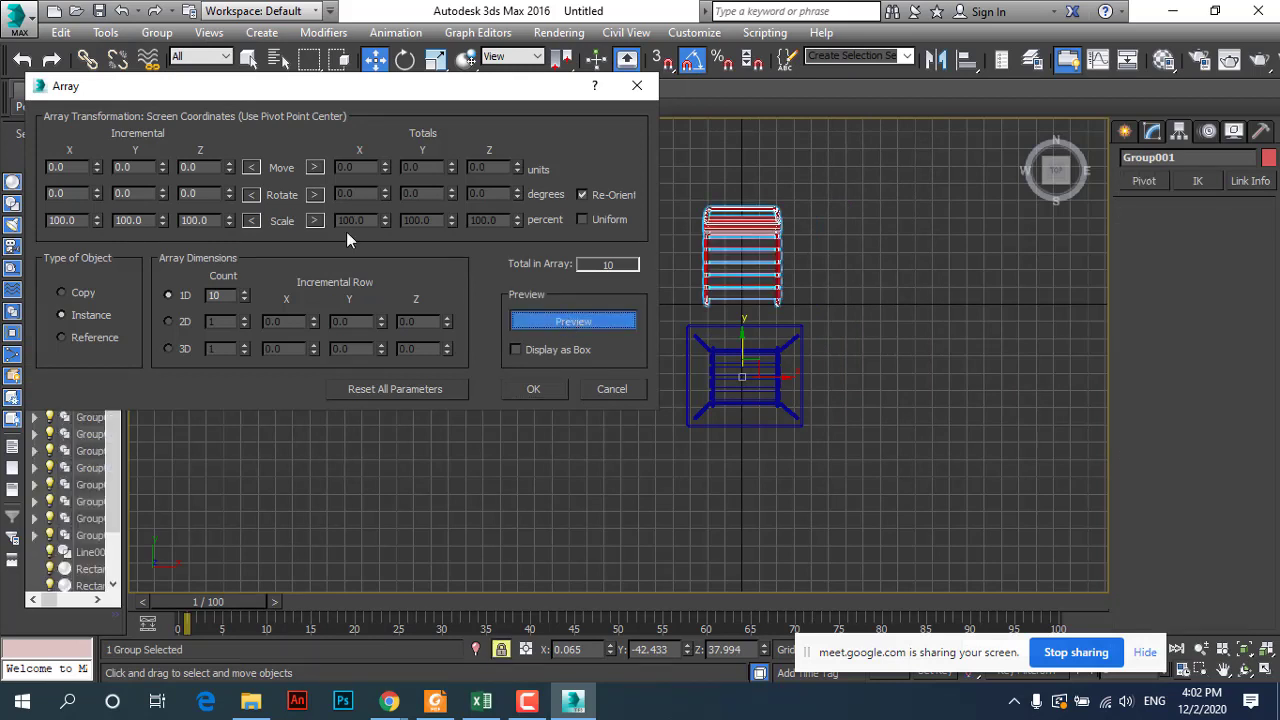
click(314, 194)
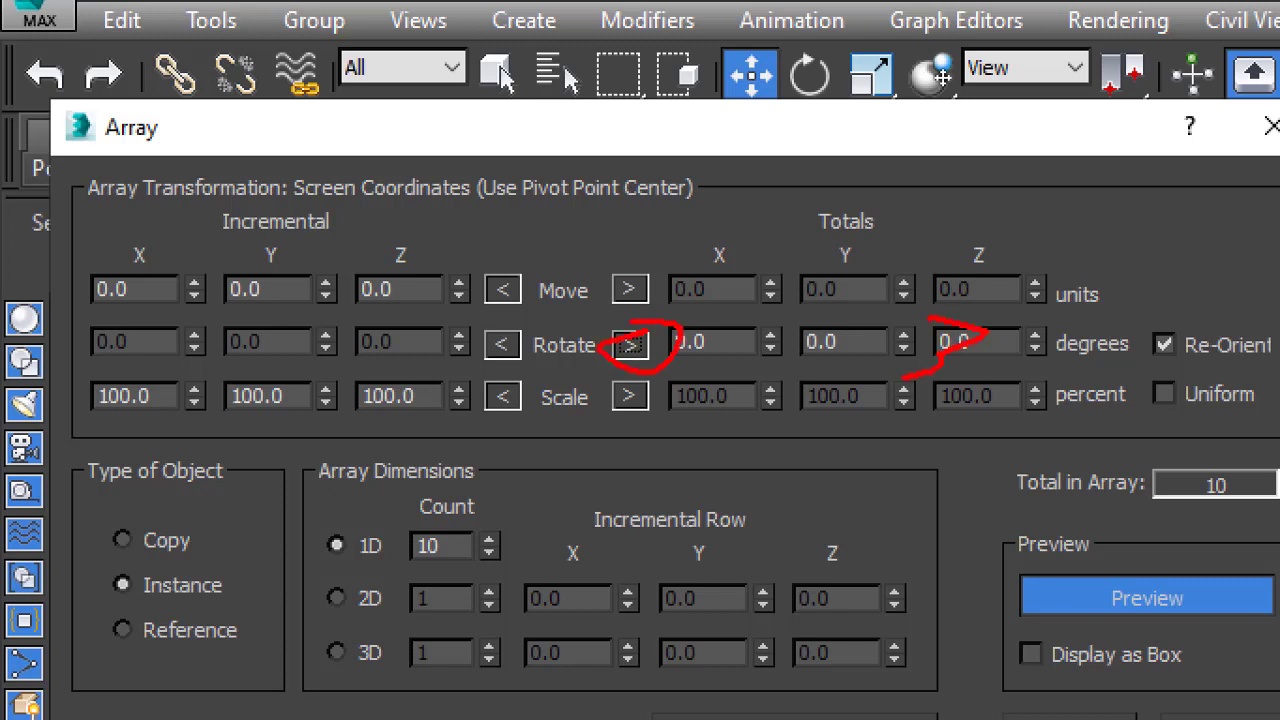
drag(988, 374, 1028, 400)
drag(1106, 356, 1104, 366)
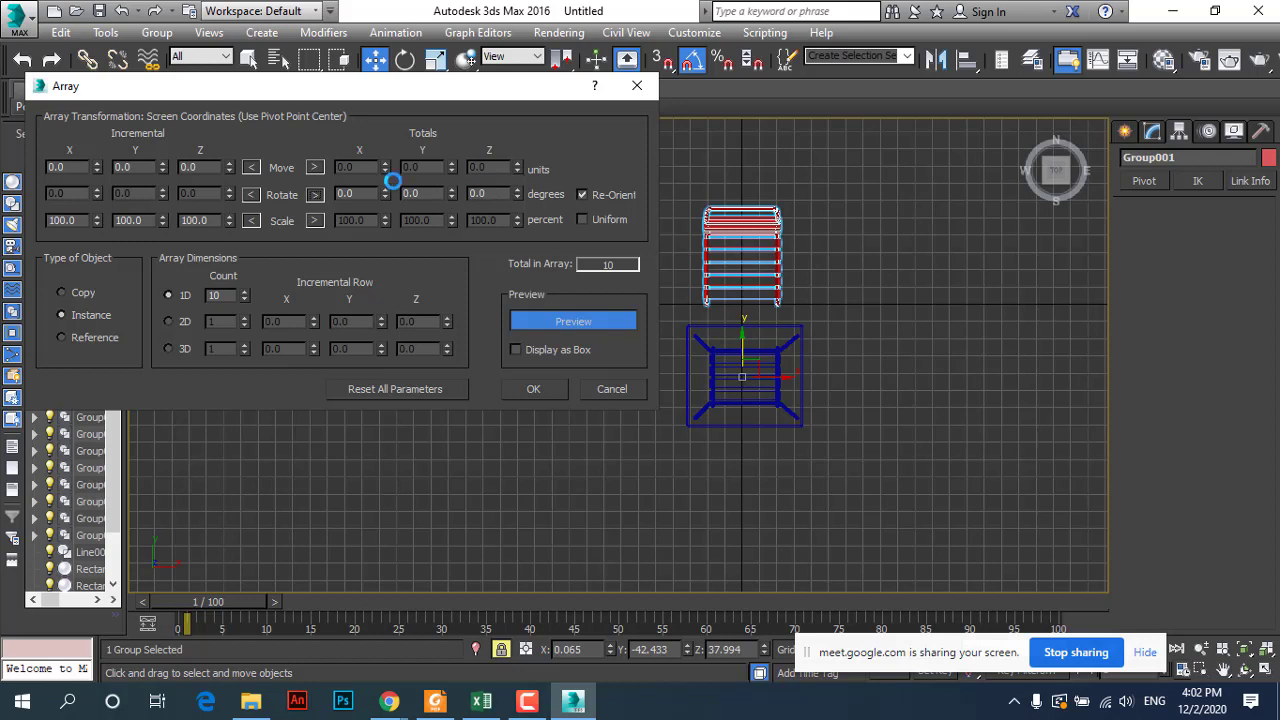
double_click(477, 194)
text(360)
double_click(214, 296)
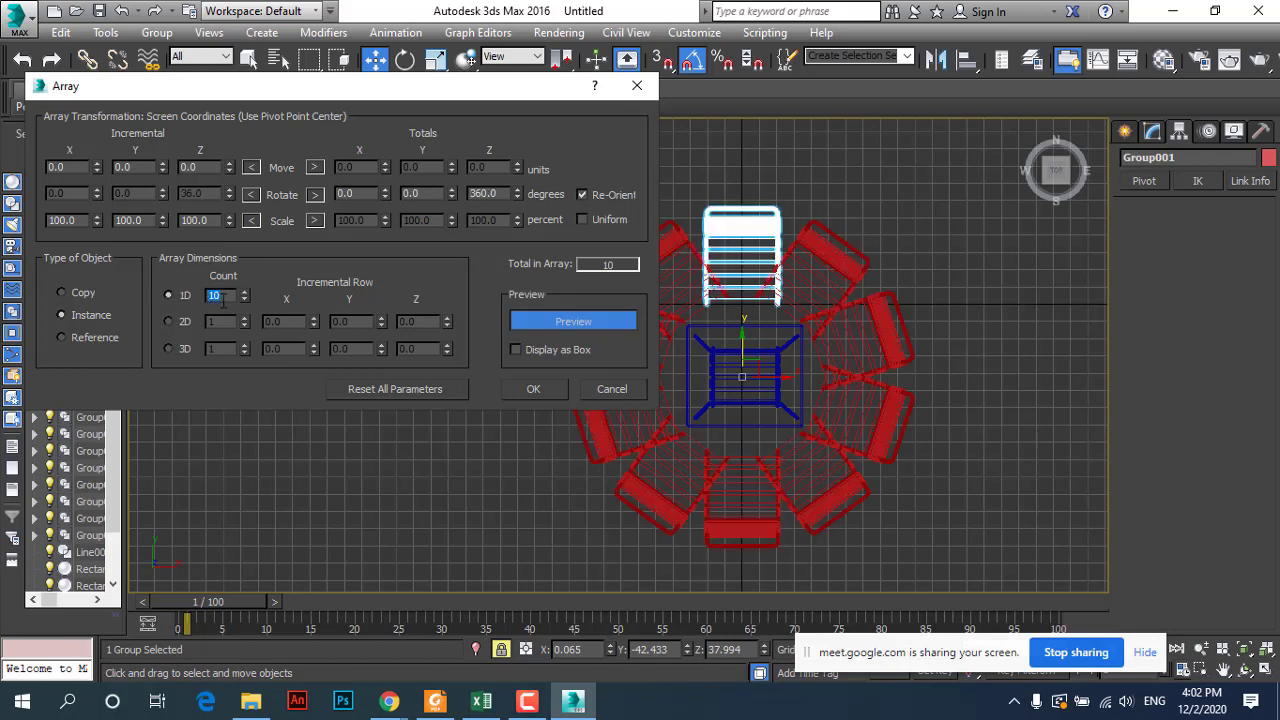
text(4)
click(563, 325)
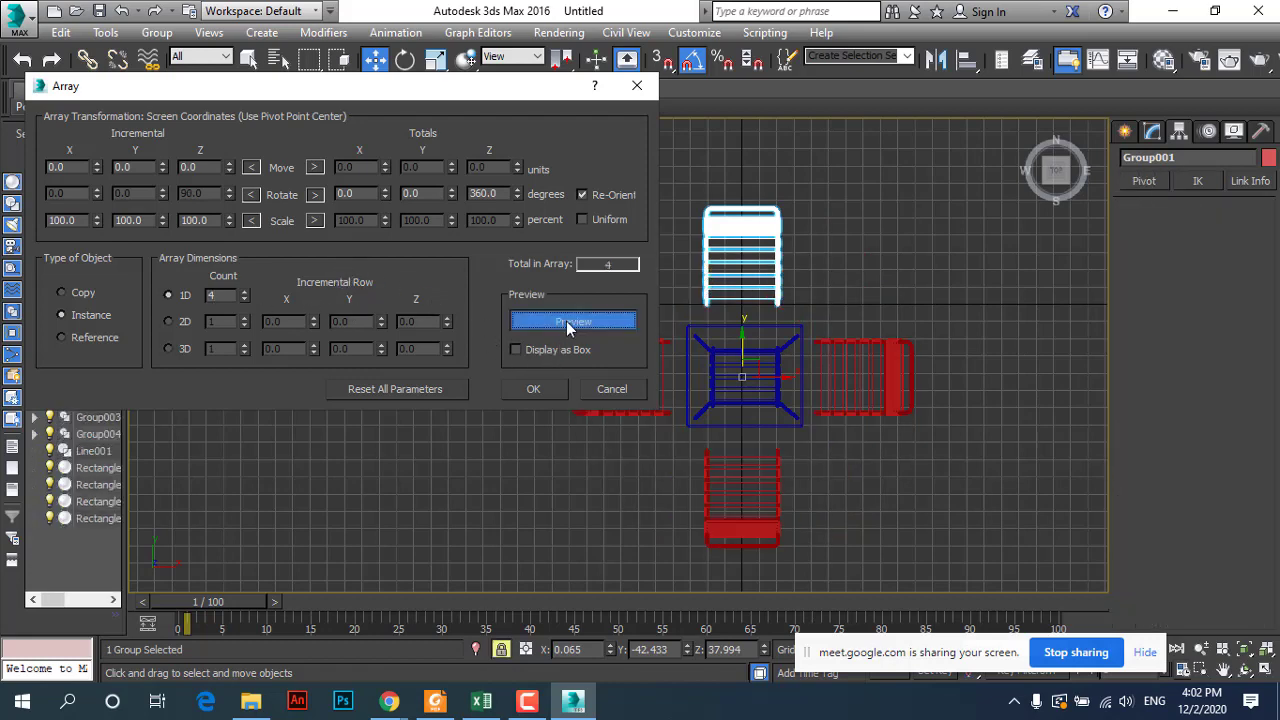
click(533, 389)
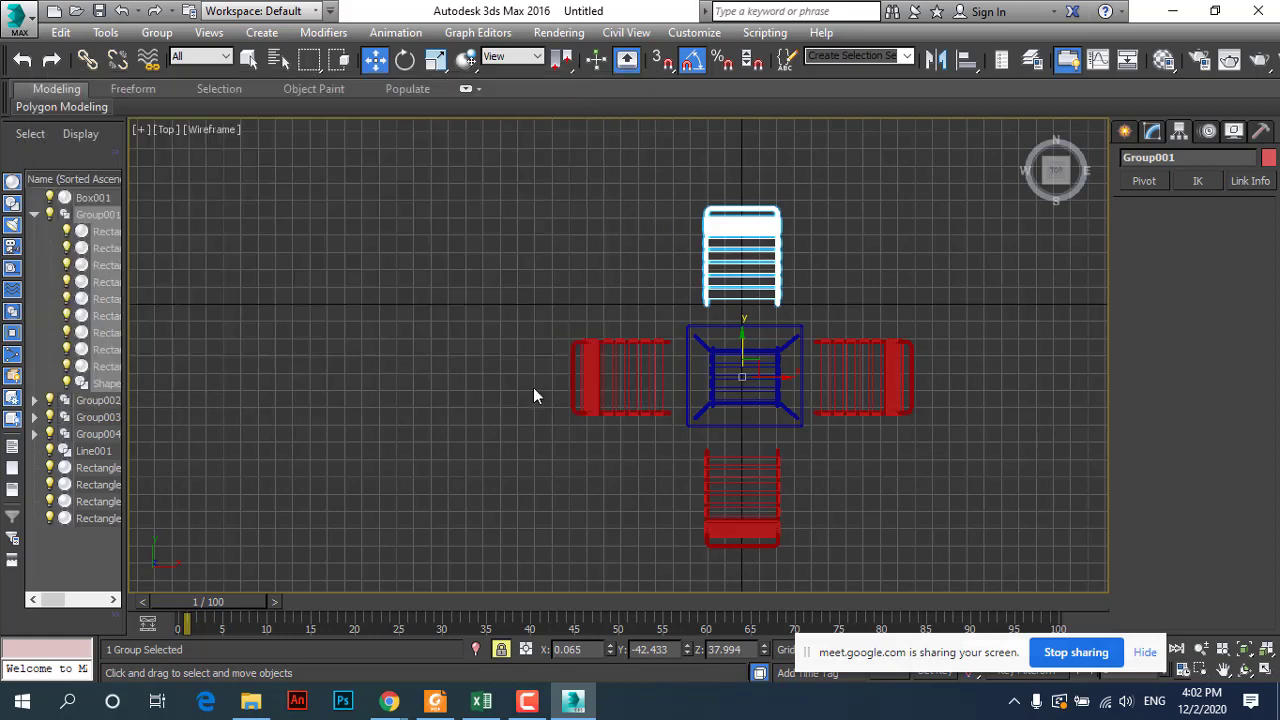
Step: Maximize the Perspective viewport and orbit to see the four chairs around the table
click(1265, 669)
click(1030, 522)
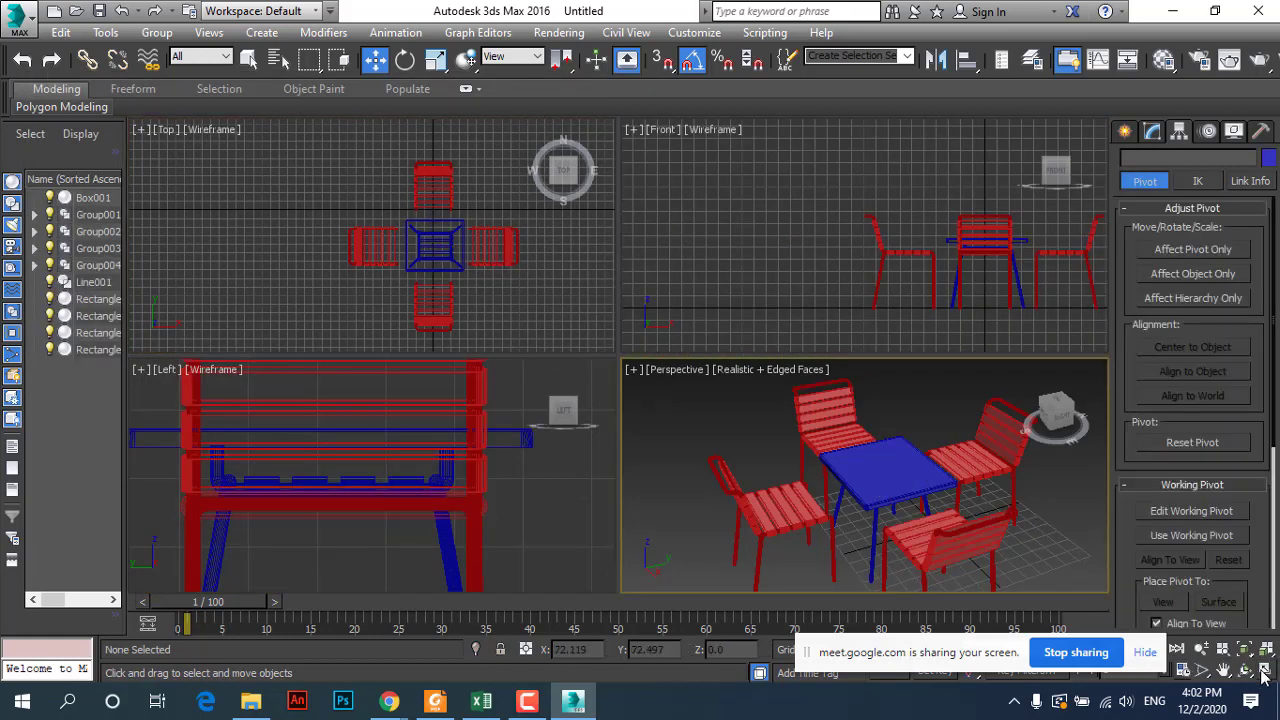
key(alt+w)
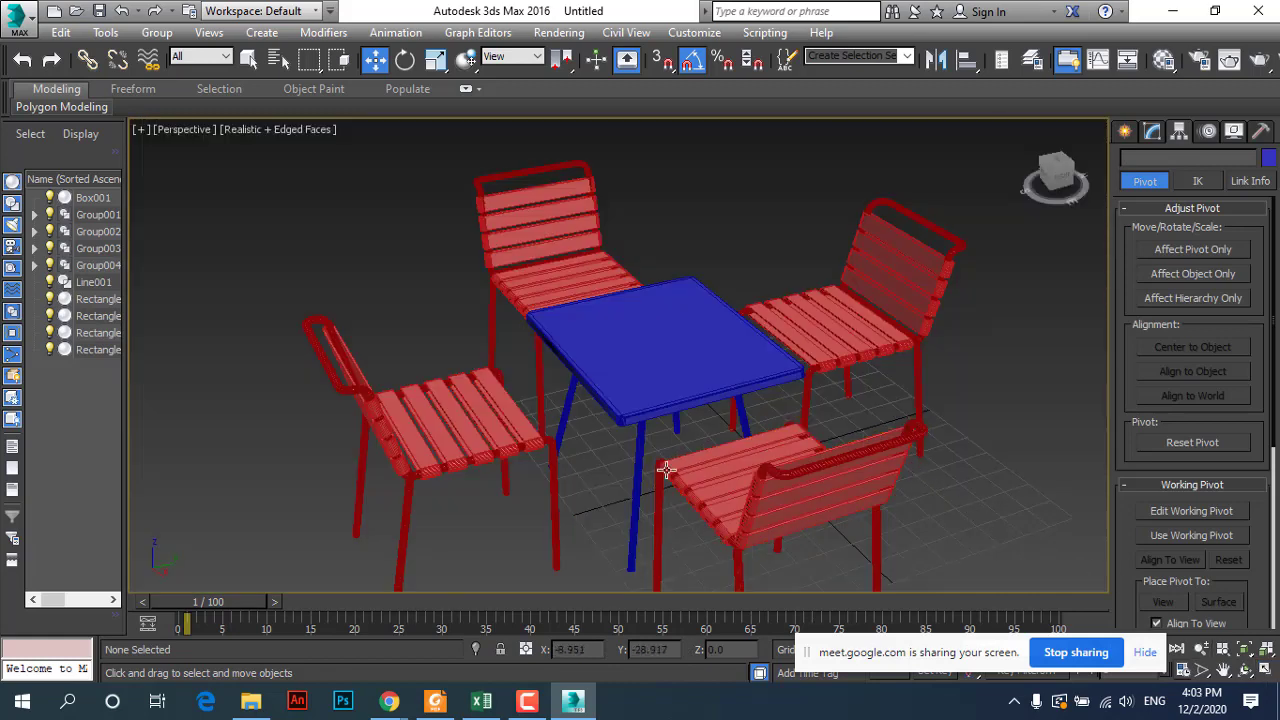
alt+middle_drag(669, 466, 740, 477)
click(740, 256)
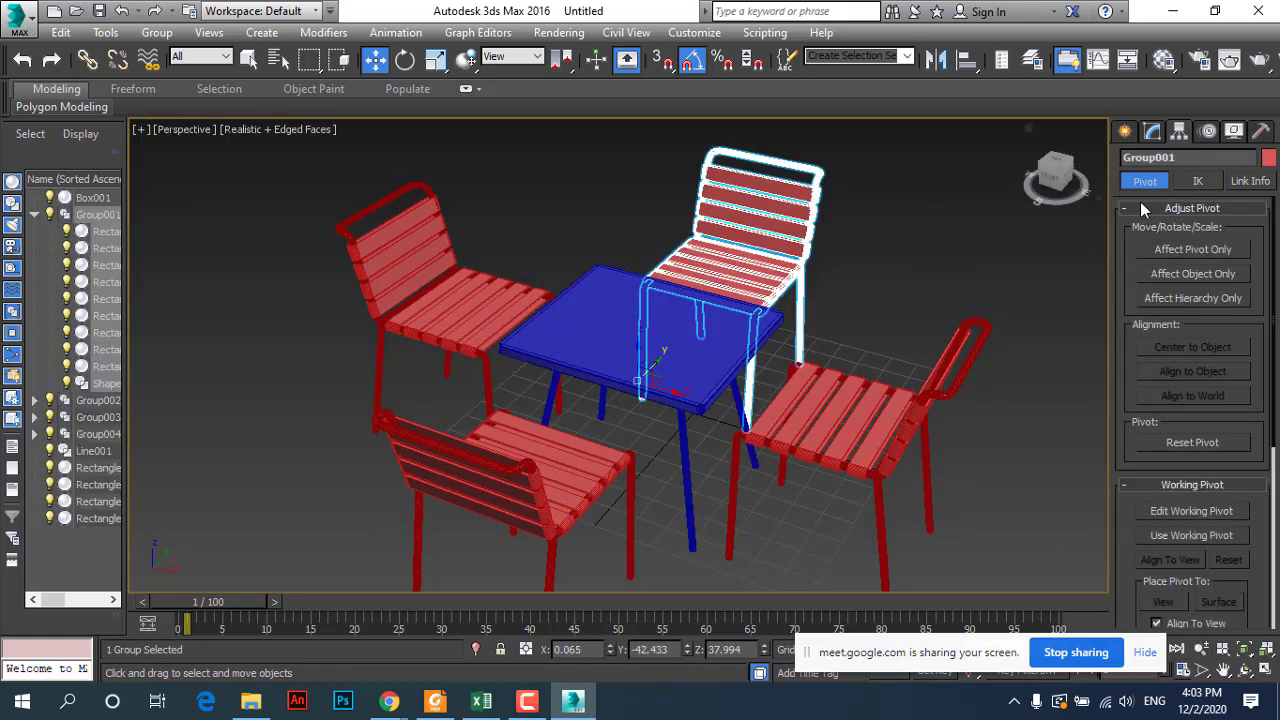
Step: Color the back chair teal and the front chair purple
click(1270, 158)
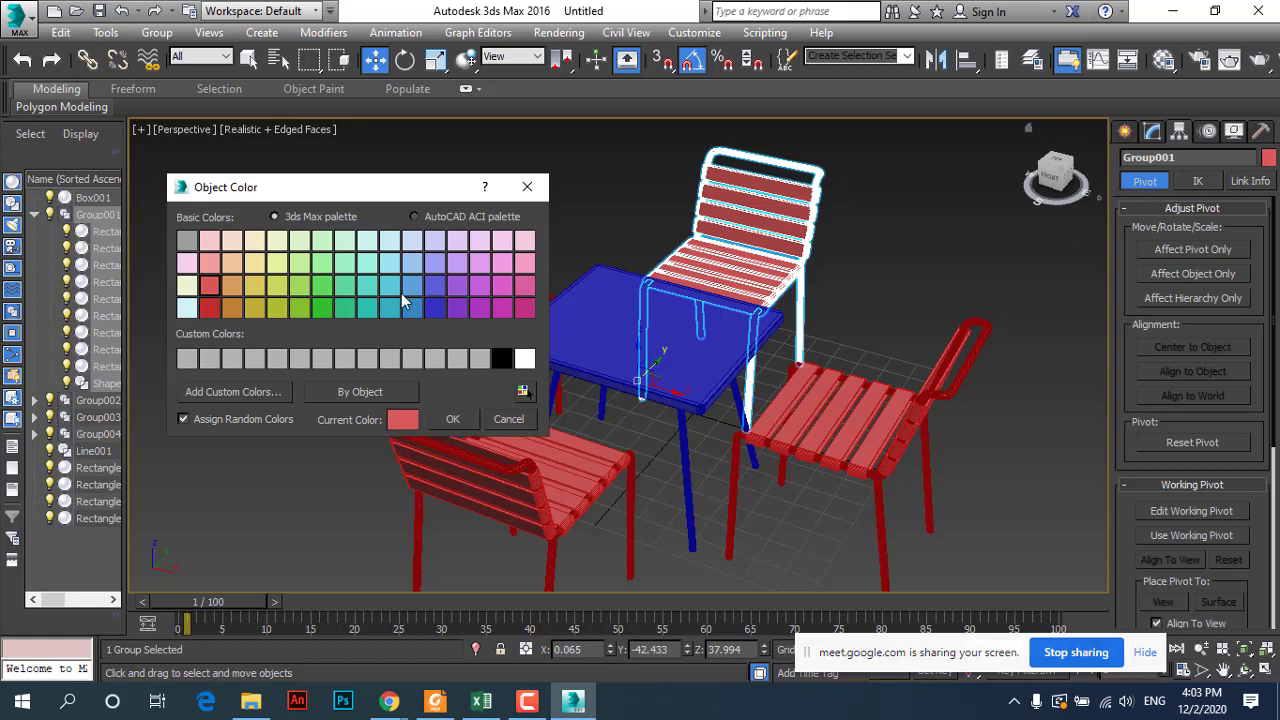
click(376, 289)
click(452, 419)
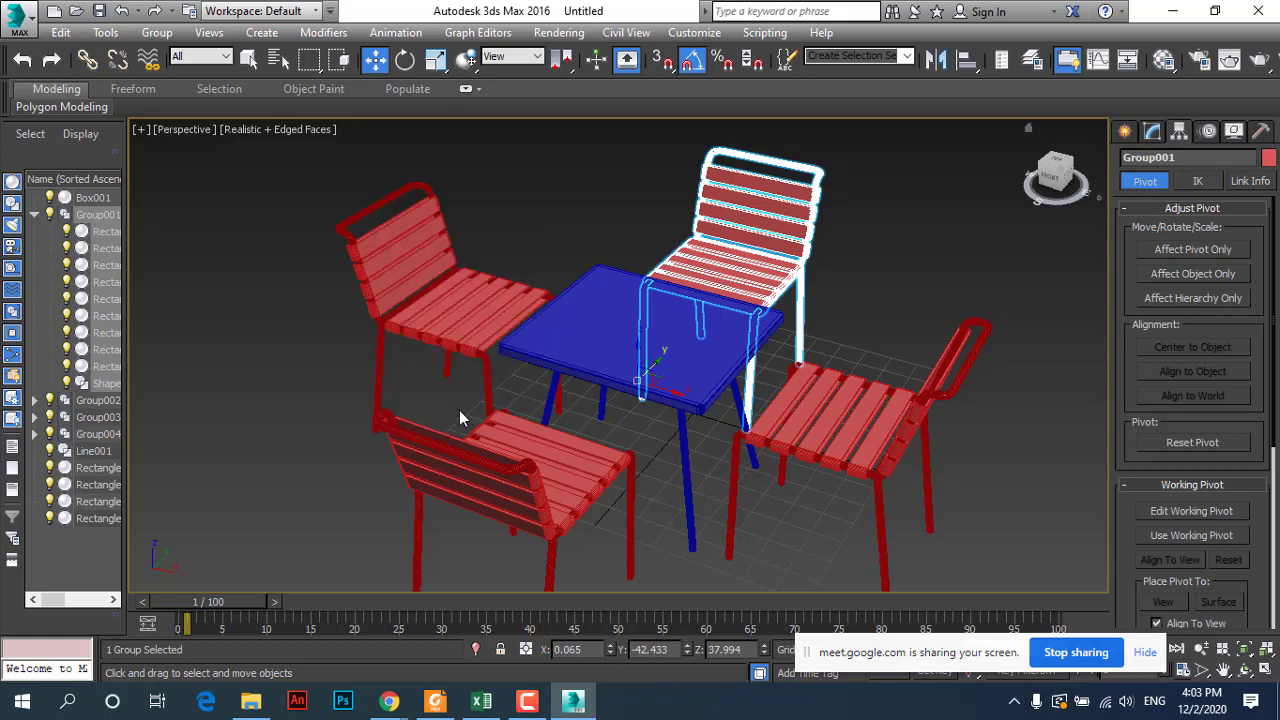
click(545, 462)
click(1268, 158)
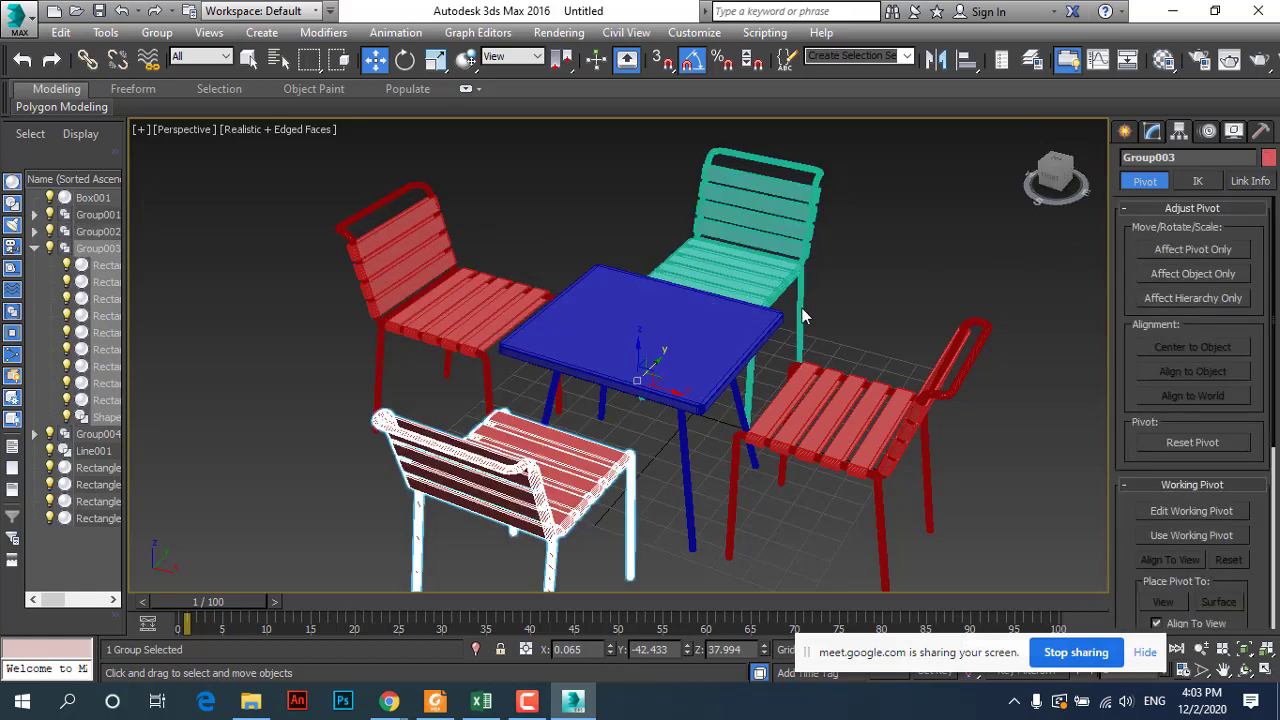
click(455, 305)
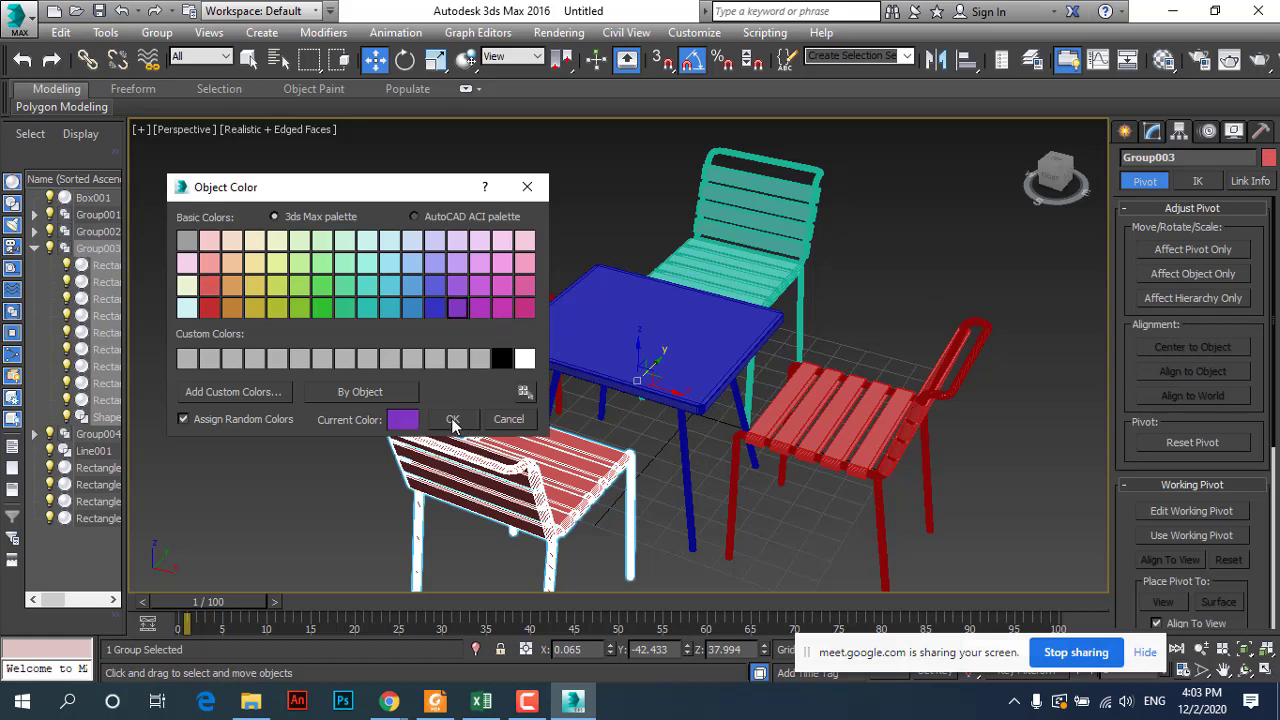
click(452, 419)
Step: Color the right-hand chair white, deselect, and render the Perspective view
click(805, 448)
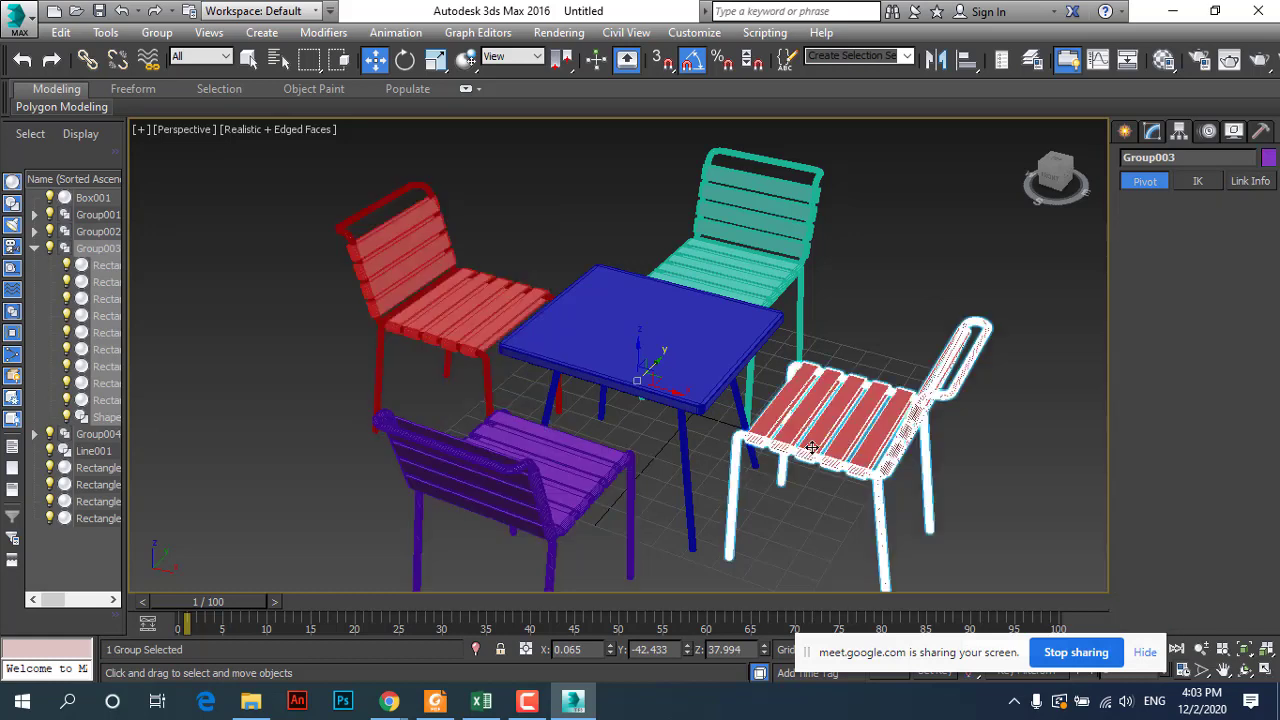
click(1268, 158)
click(525, 358)
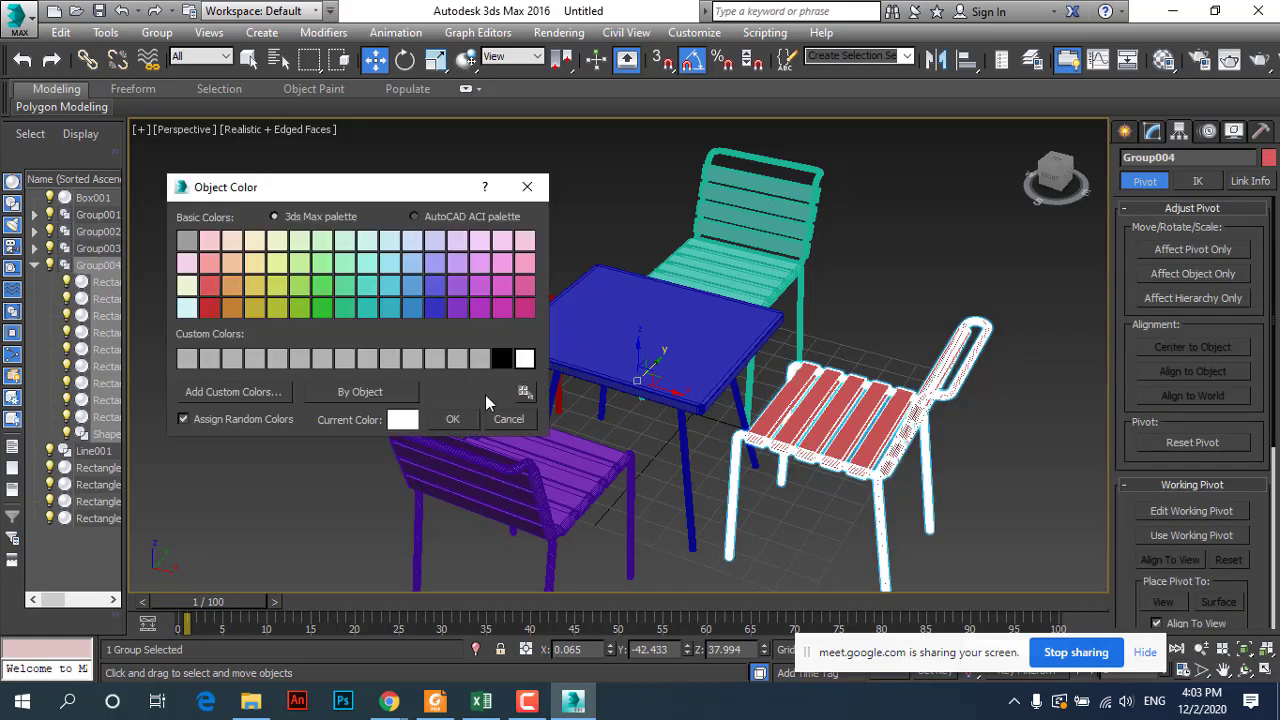
click(452, 419)
click(916, 261)
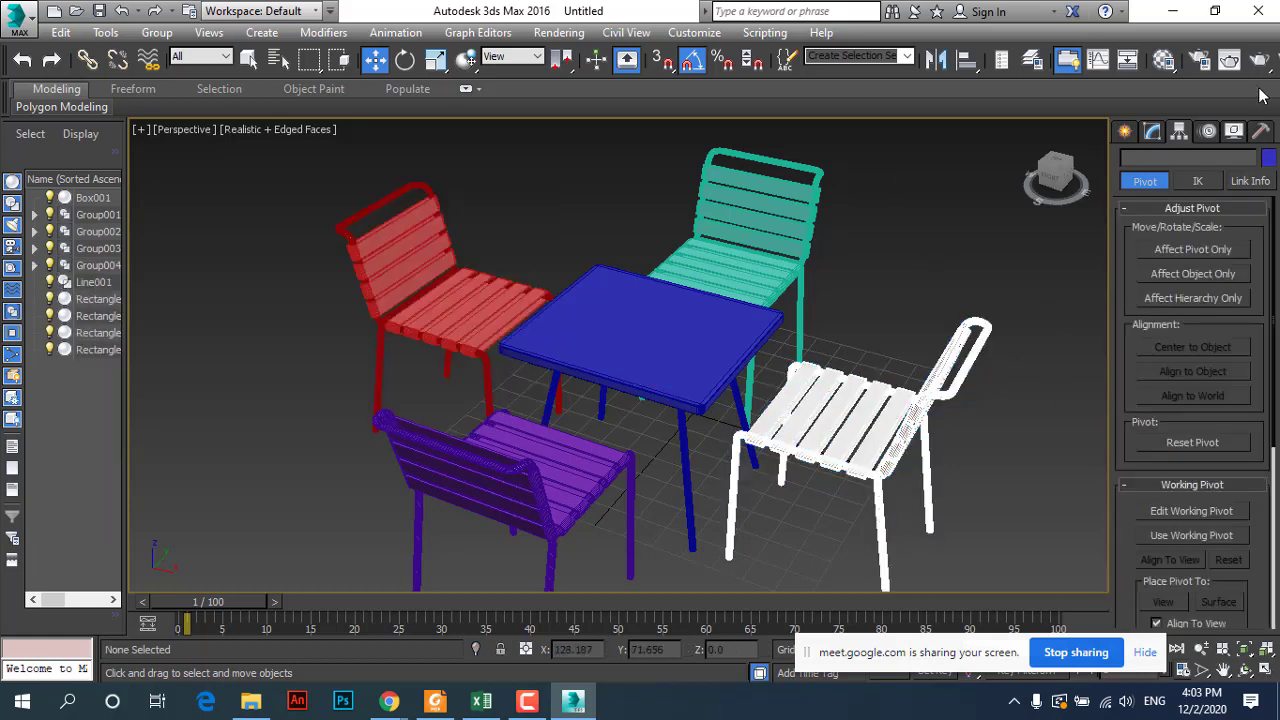
click(1229, 60)
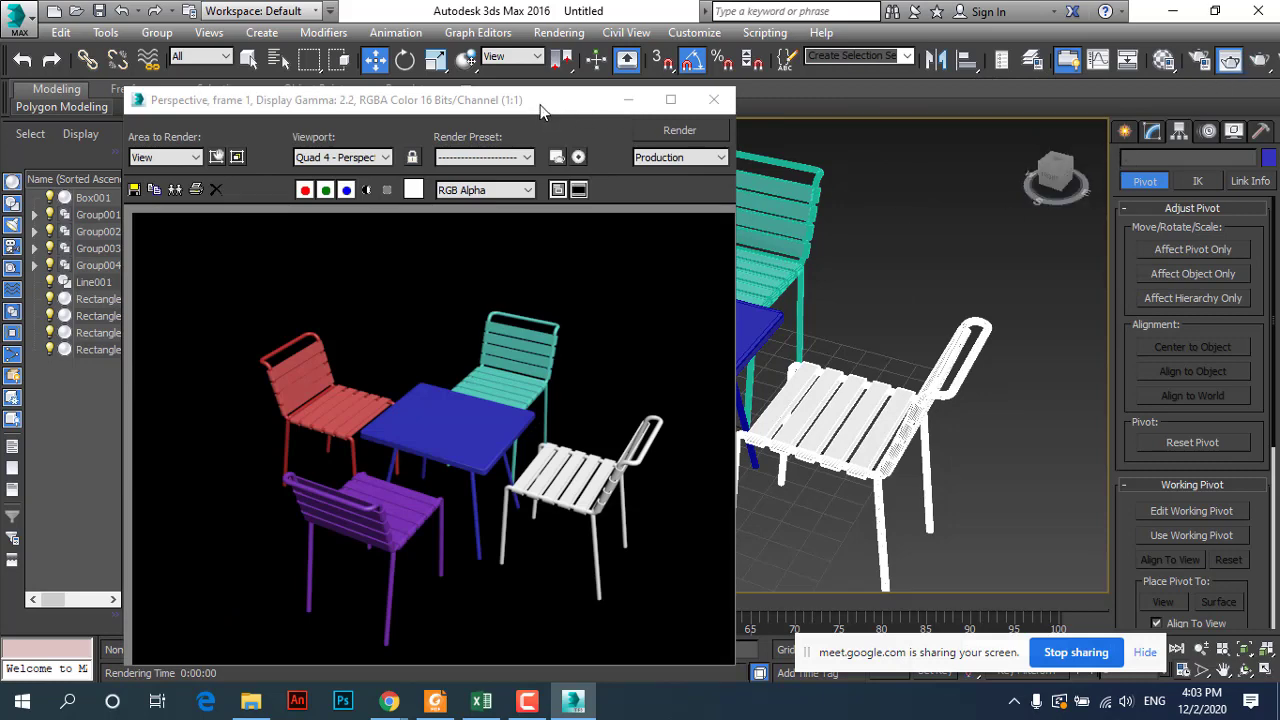
Step: Close the first render, orbit the Perspective view, and render again from the new angle
drag(540, 108, 547, 72)
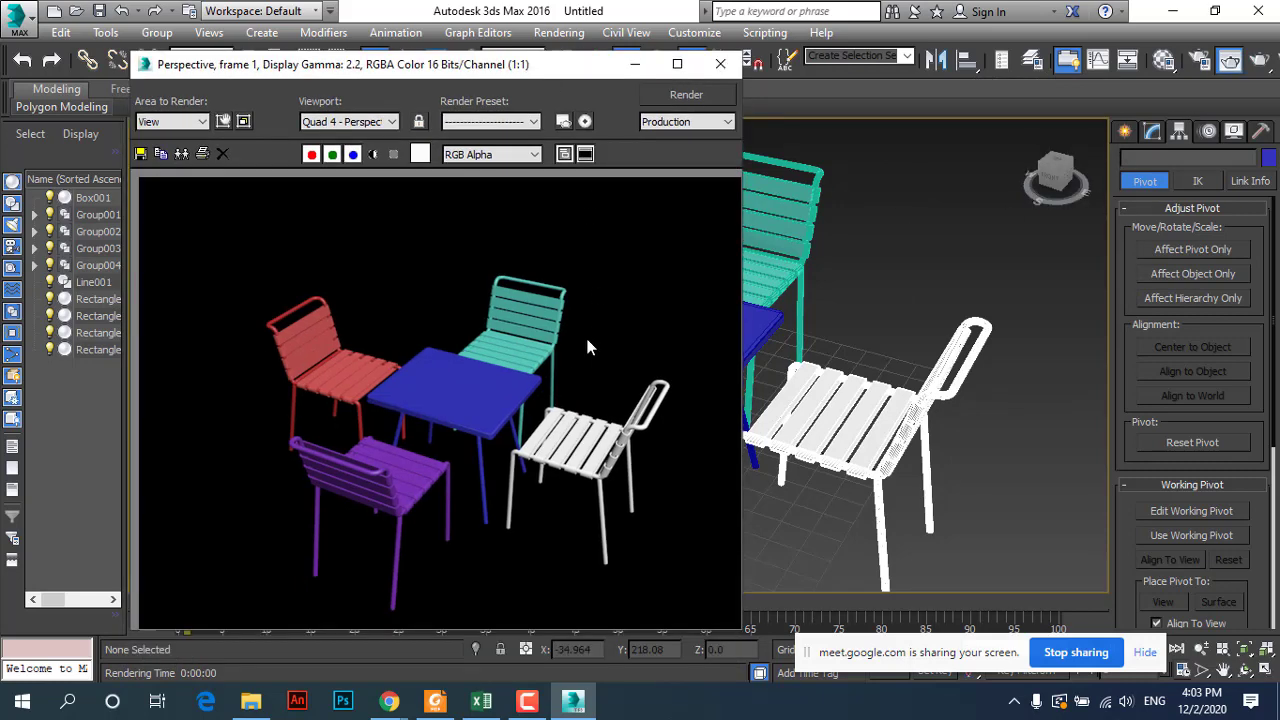
click(720, 68)
click(674, 346)
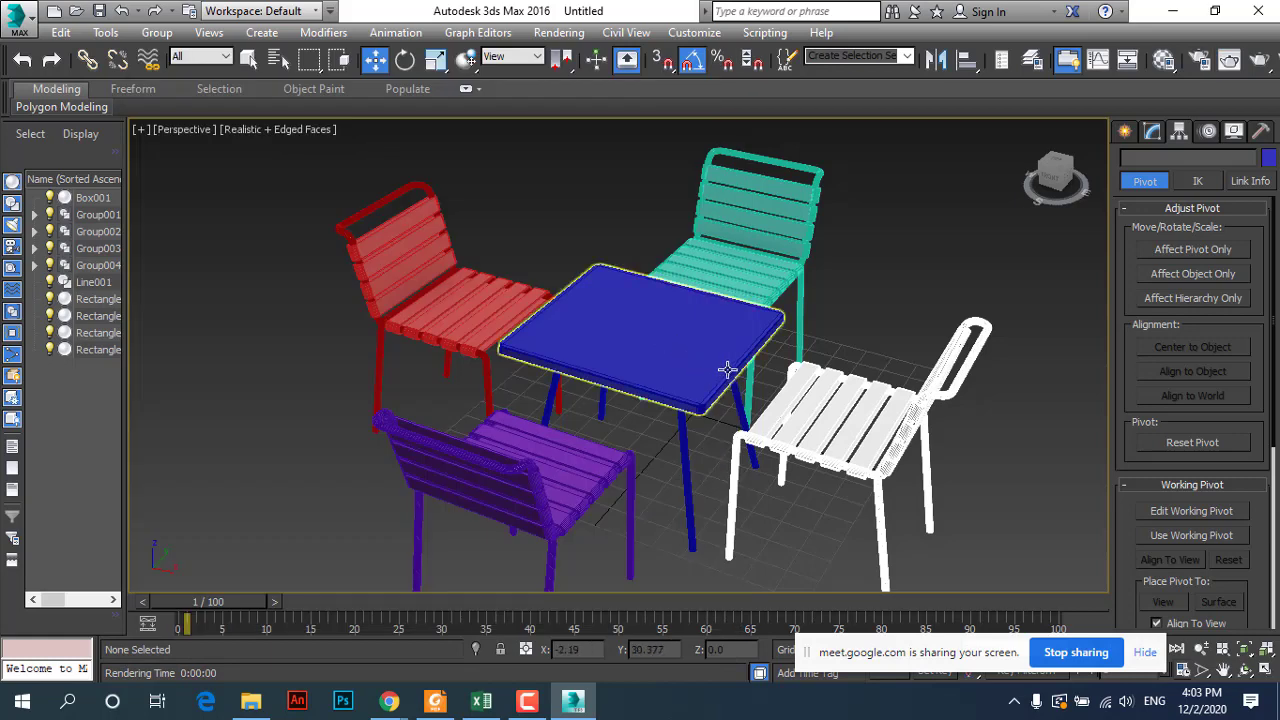
mouse_move(726, 366)
alt+middle_down()
mouse_move(608, 361)
mouse_move(663, 443)
mouse_move(700, 430)
alt+middle_up()
click(1230, 60)
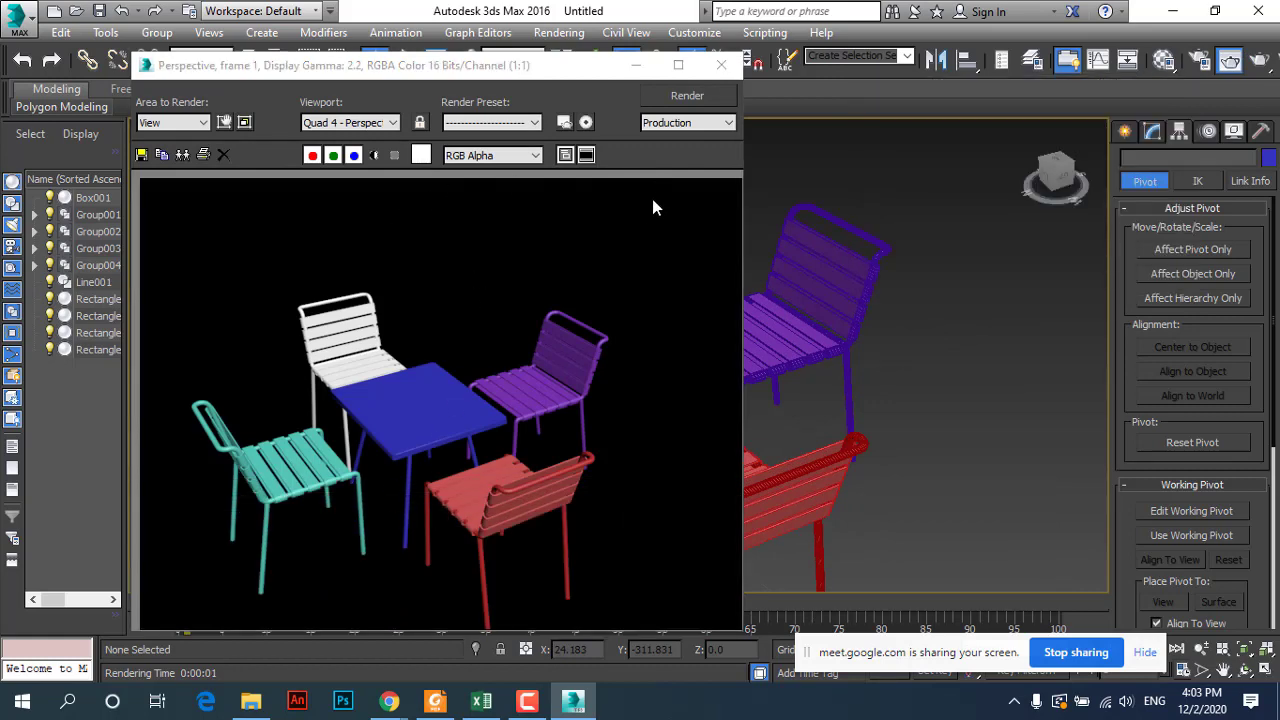
click(721, 64)
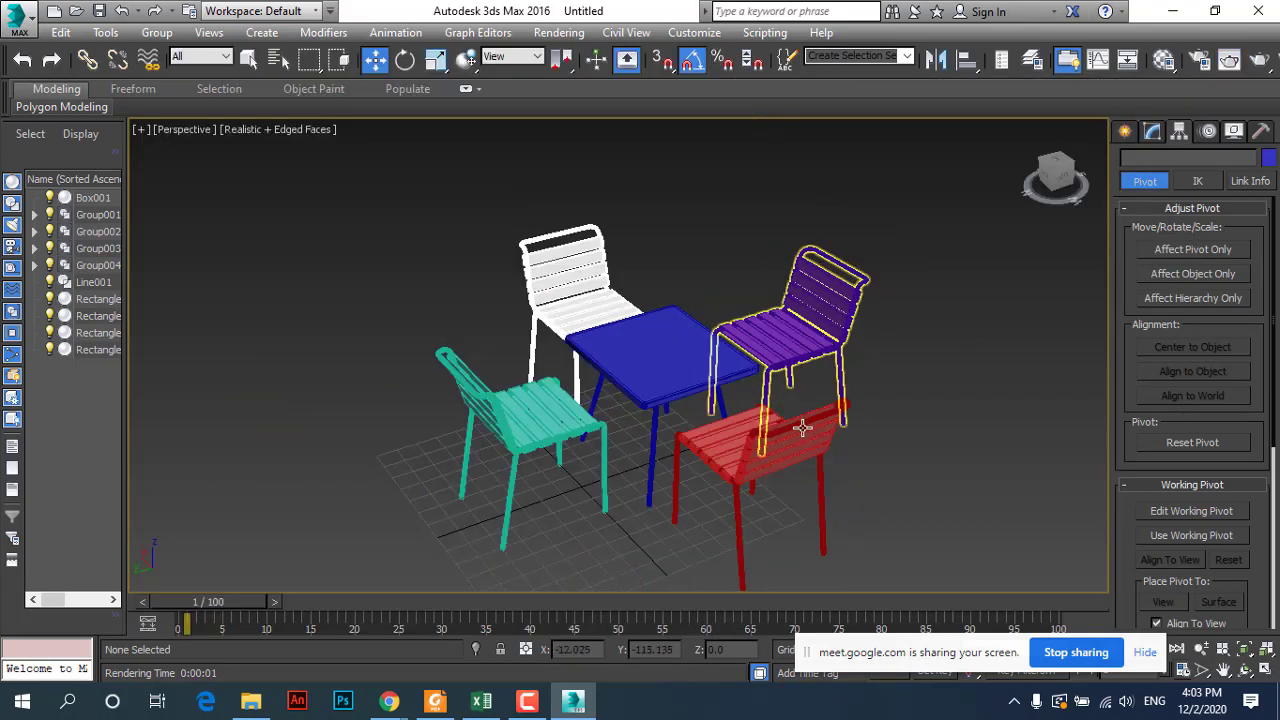
scroll(802, 428, up, 2)
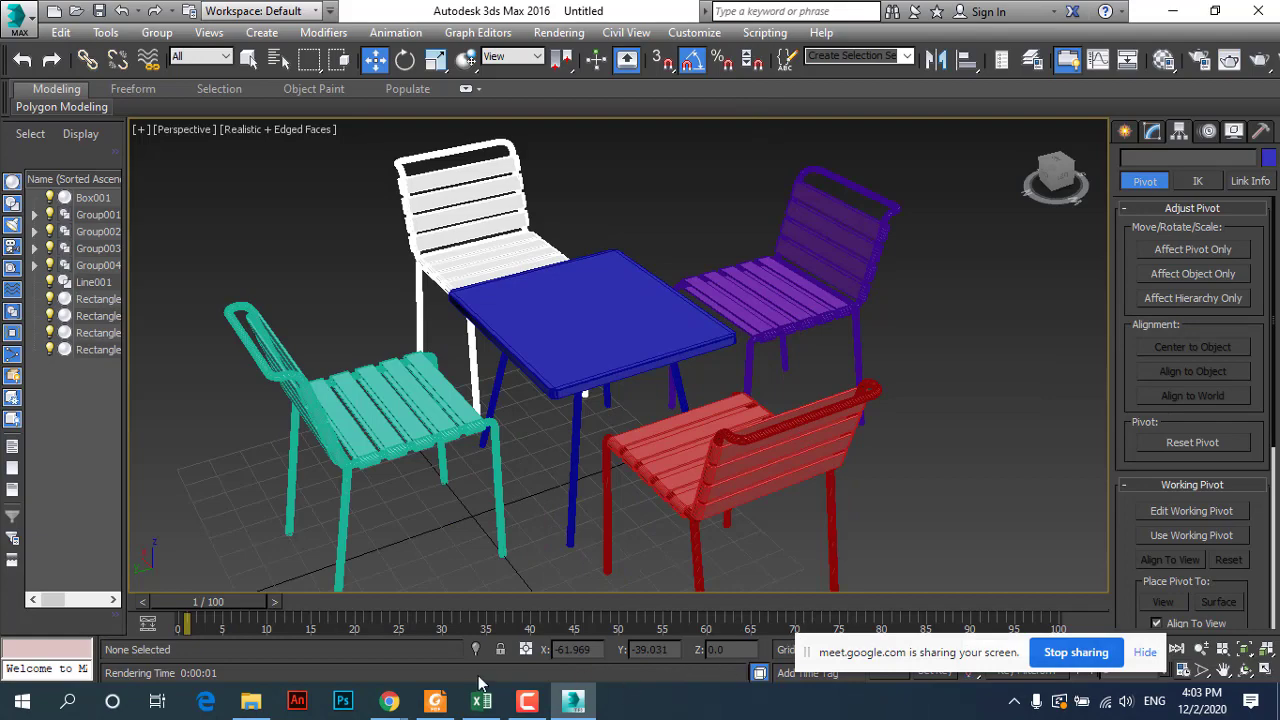